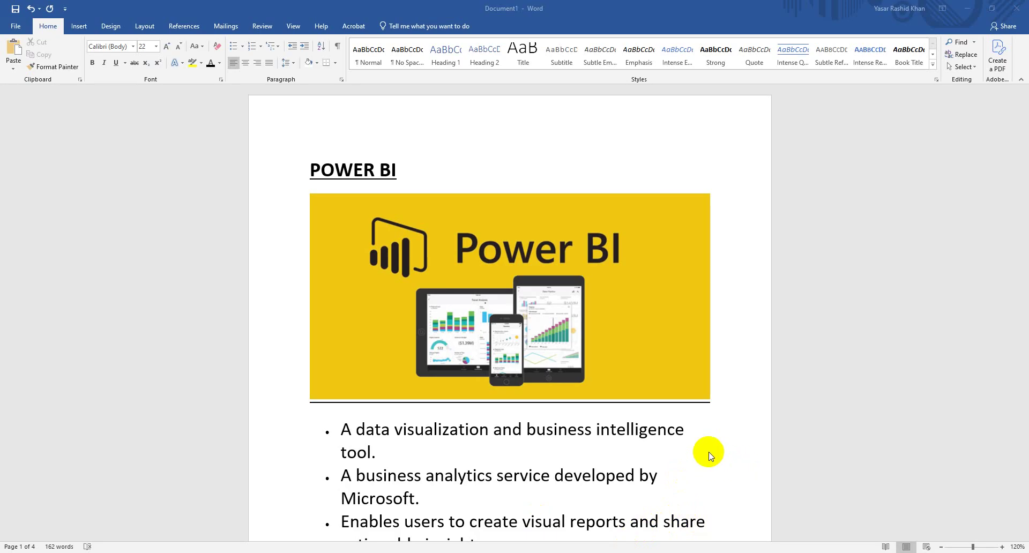
Review the introductory Power BI bullets, from the data visualization definition through Microsoft as developer to the list of key platforms.
double_click(647, 477)
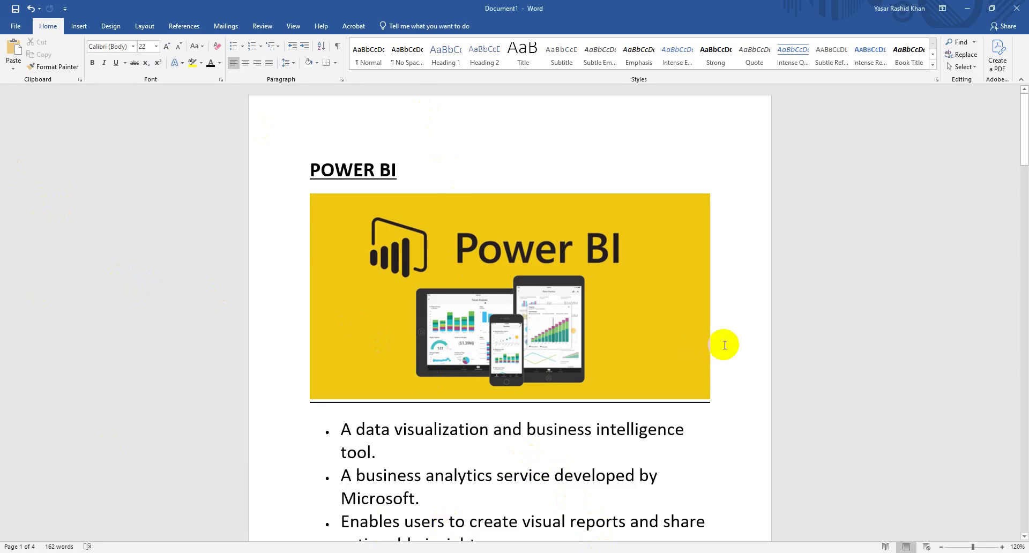
scroll(724, 345, down, 3)
click(455, 213)
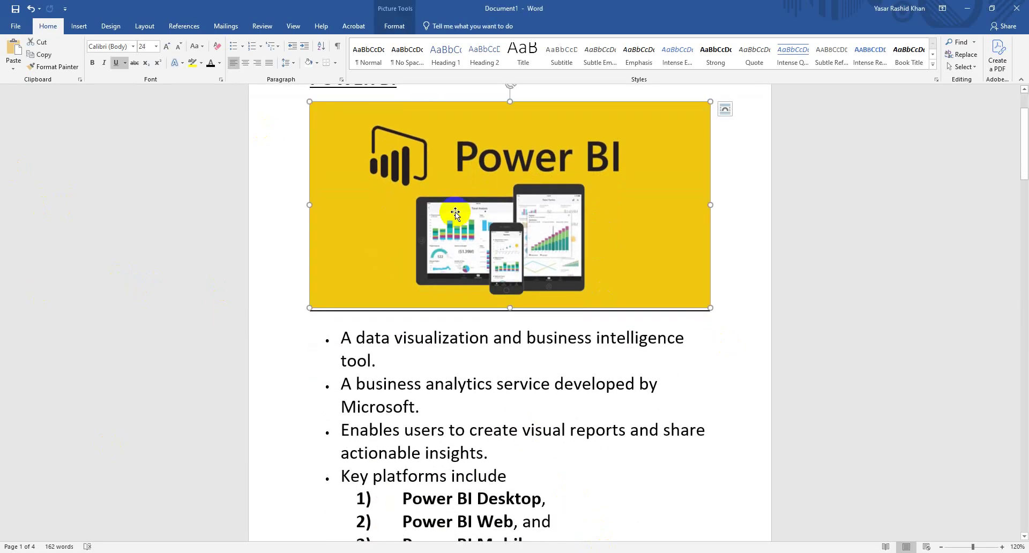
click(440, 345)
scroll(420, 351, down, 2)
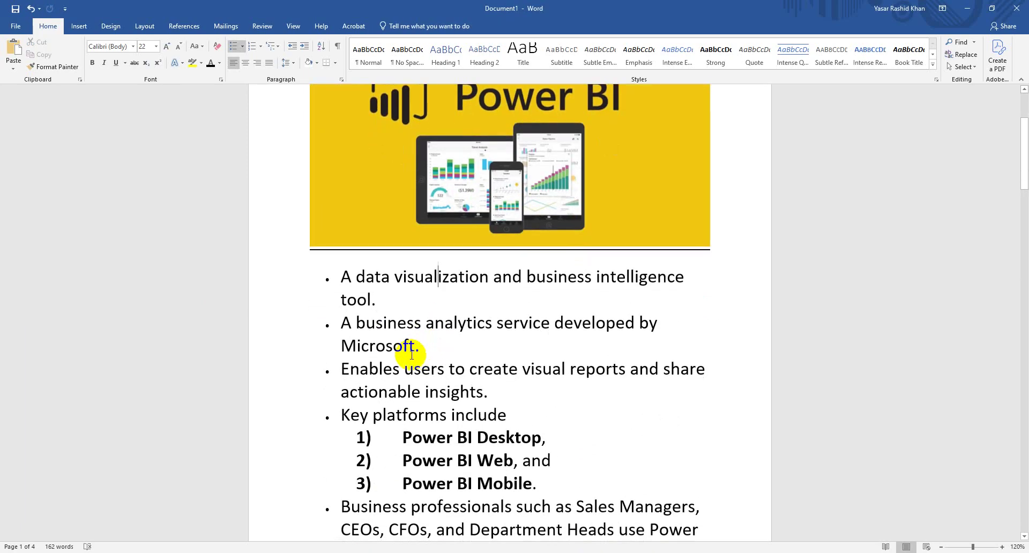
triple_click(364, 298)
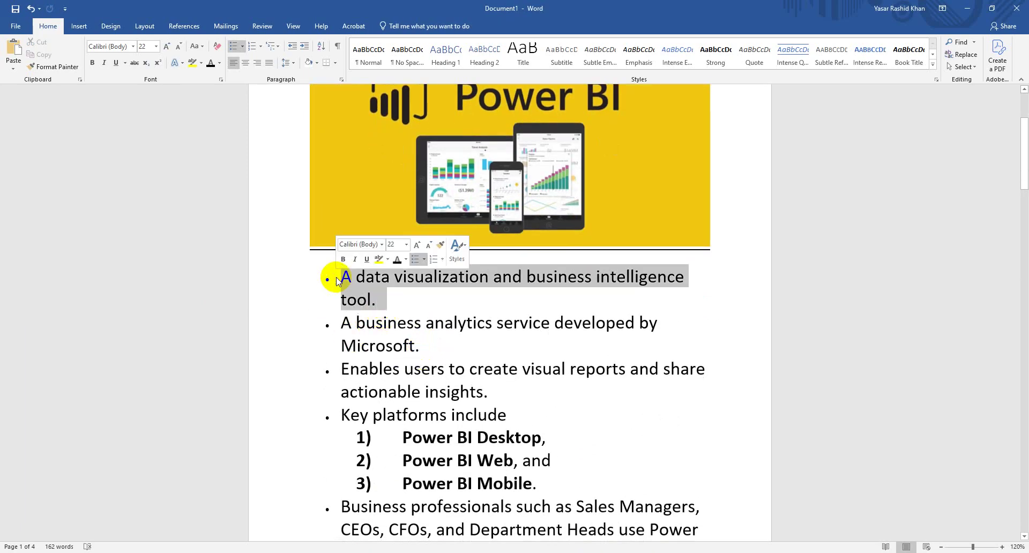
click(446, 338)
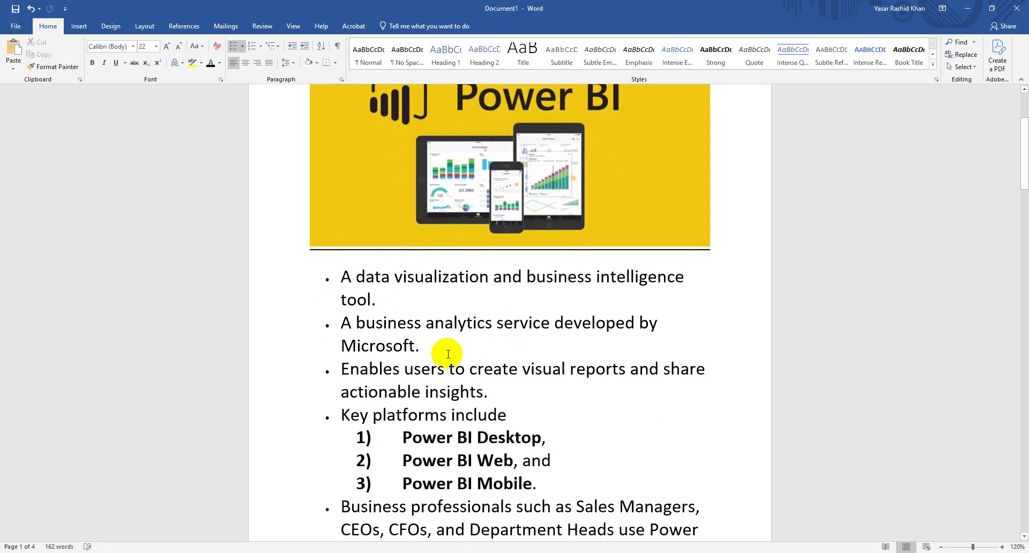
drag(428, 345, 340, 348)
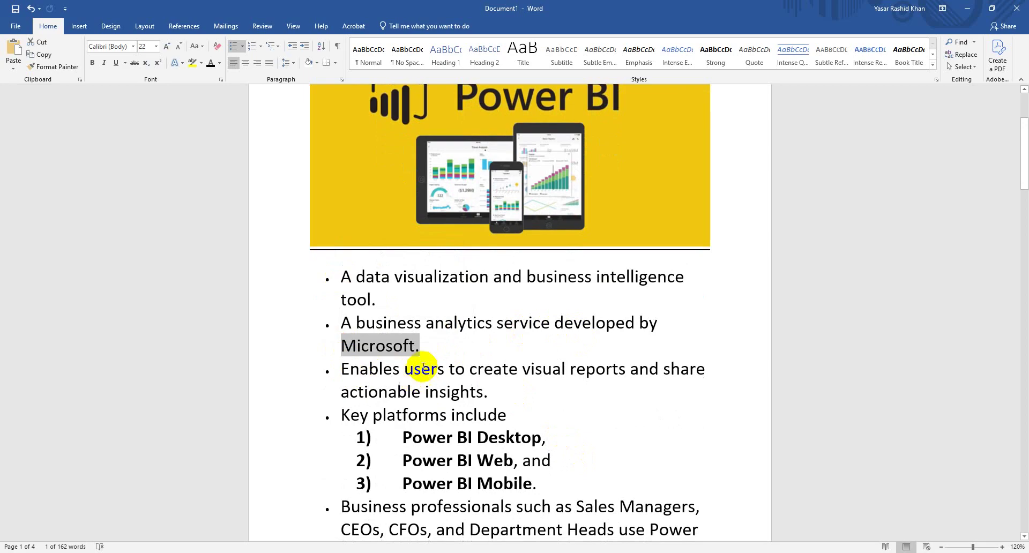
click(509, 370)
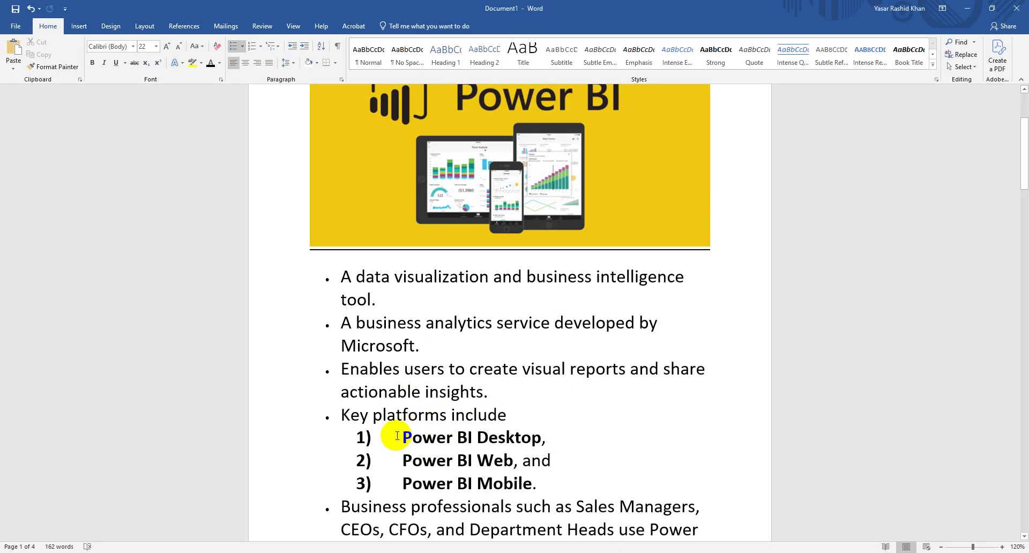
drag(339, 414, 545, 484)
click(539, 489)
drag(403, 436, 501, 436)
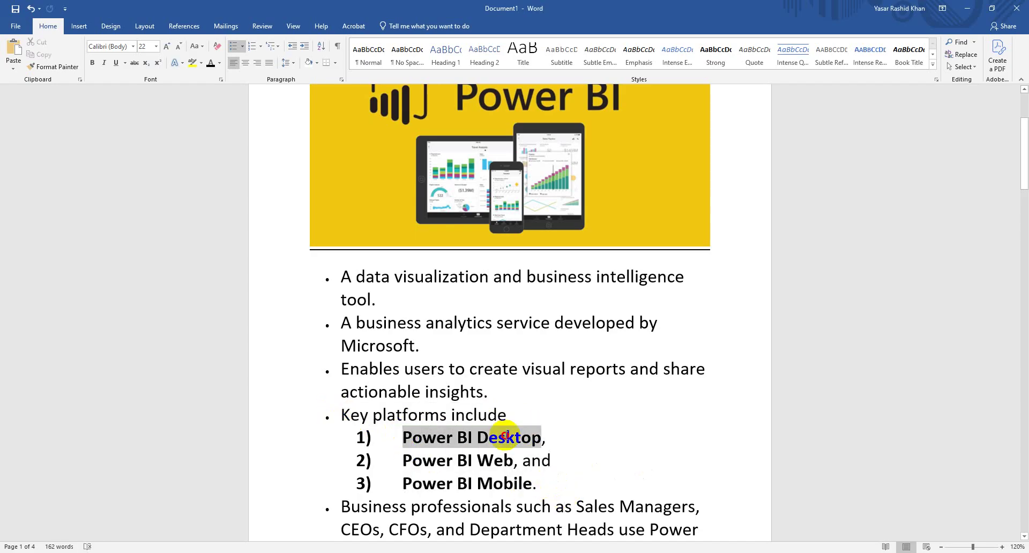
click(552, 484)
Add "– BI Developer" after Power BI Desktop in the first item of the key platforms list.
drag(402, 437, 539, 439)
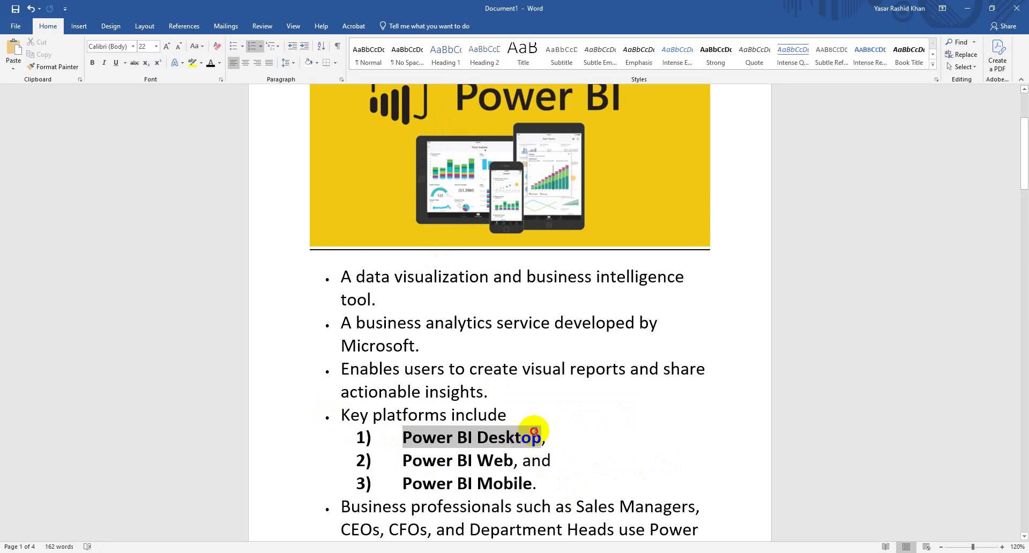
click(542, 437)
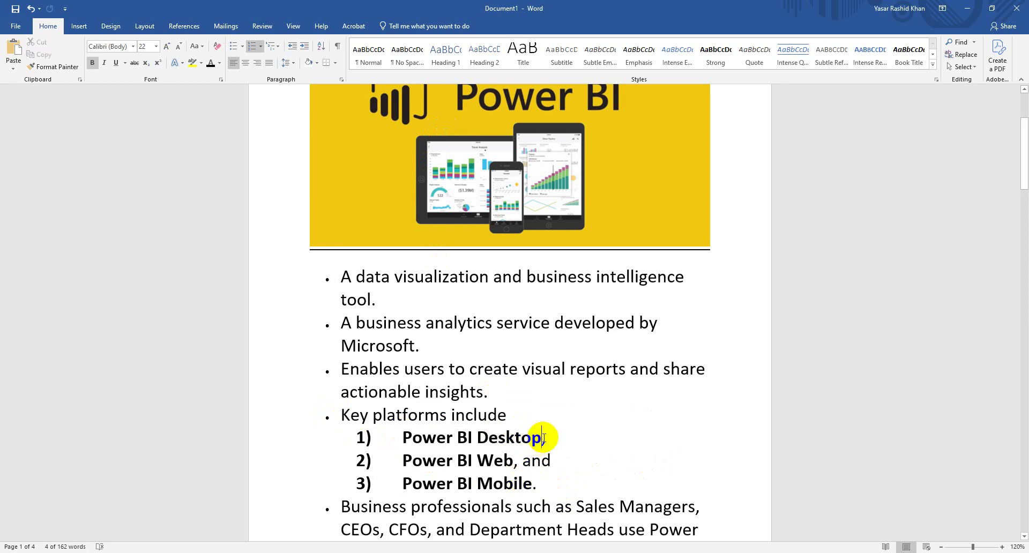
text(- )
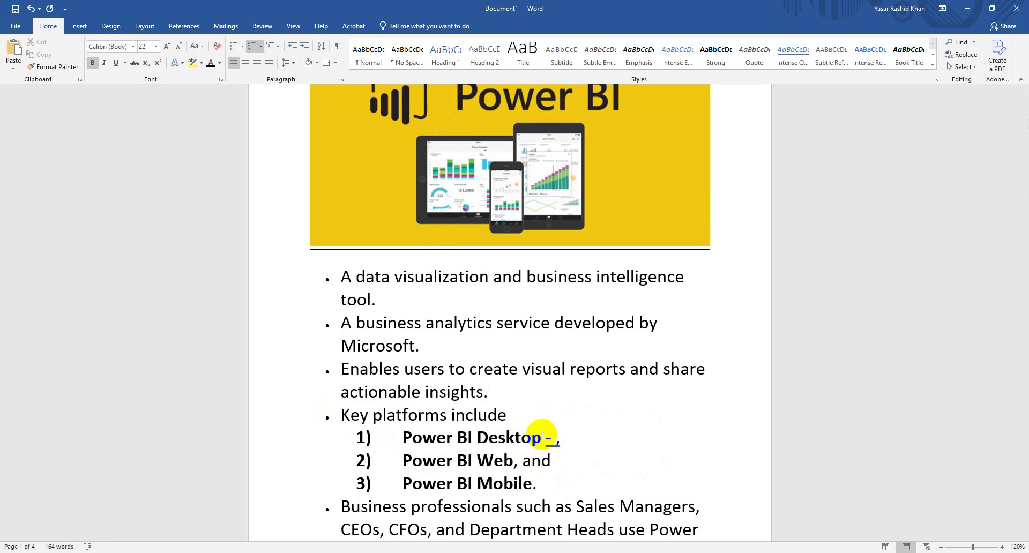
text(BI)
key(Caps_Lock)
text(D)
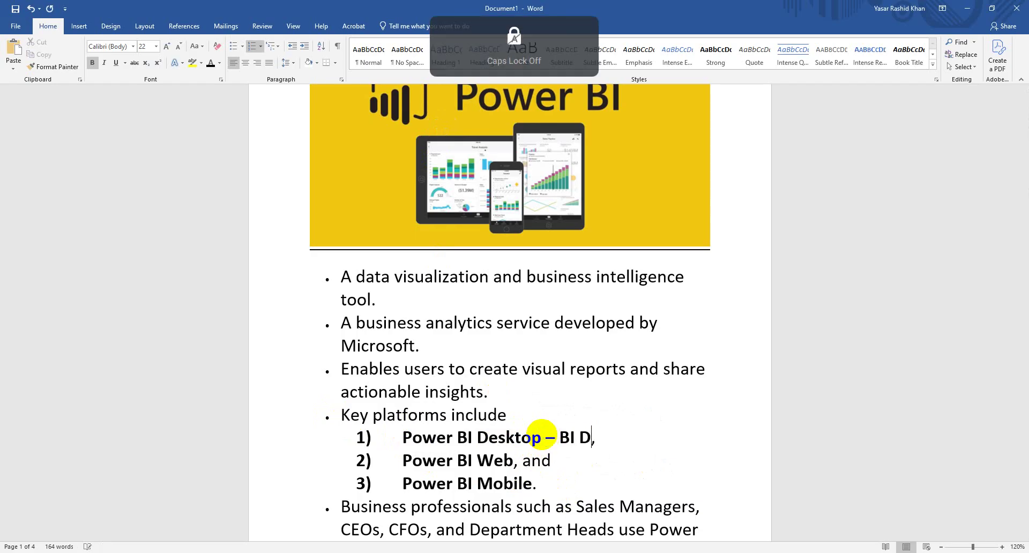
text(evlop)
key(BackSpace)
key(BackSpace)
key(BackSpace)
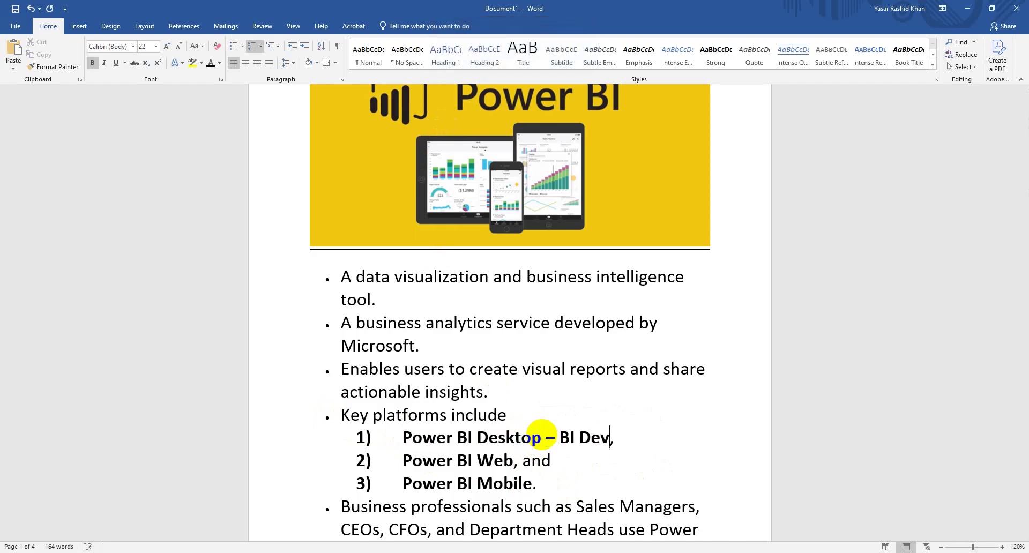
text(eloper)
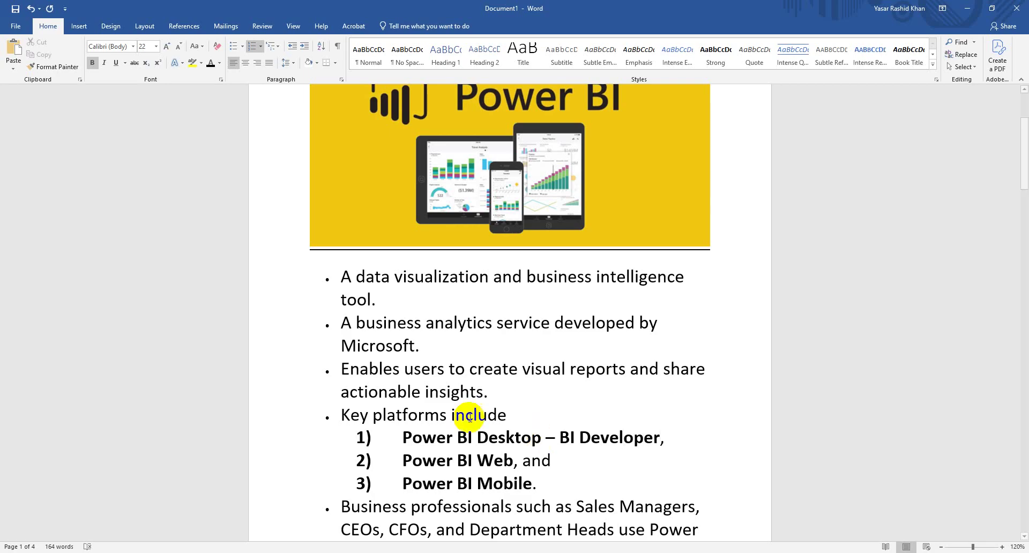
Examine the Power BI Desktop entry and its BI Developer role in the key platforms list.
drag(401, 437, 638, 436)
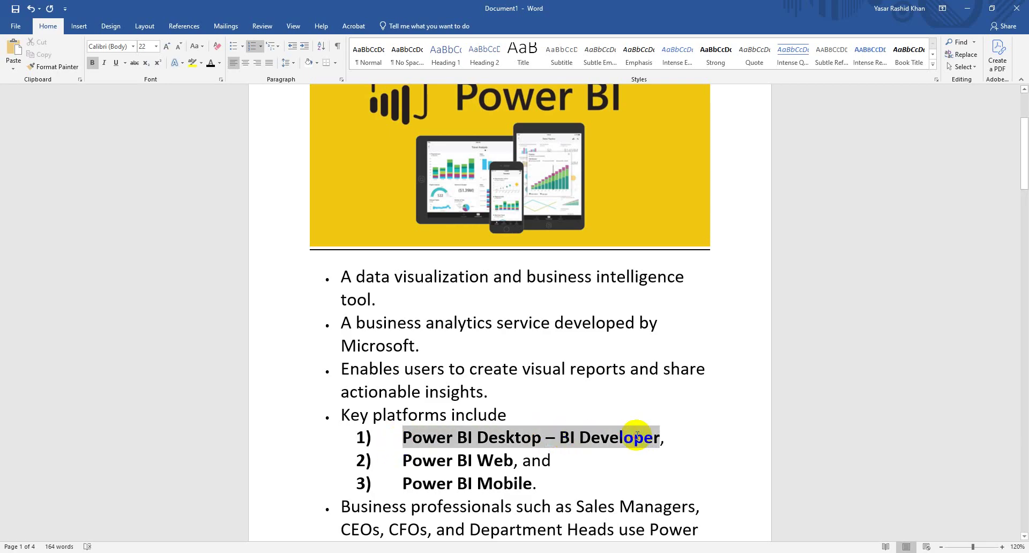
click(433, 442)
drag(402, 437, 514, 440)
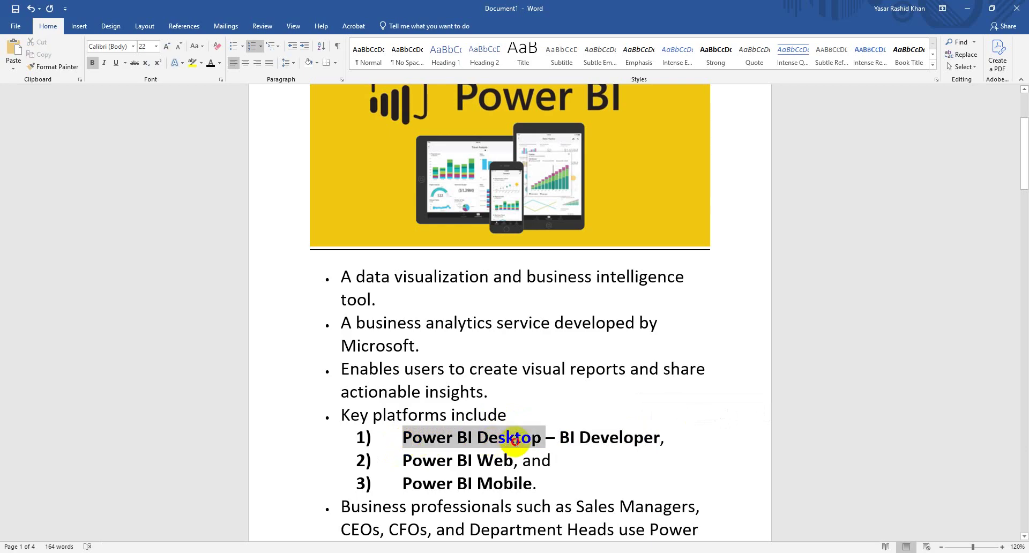
click(416, 438)
drag(397, 437, 495, 440)
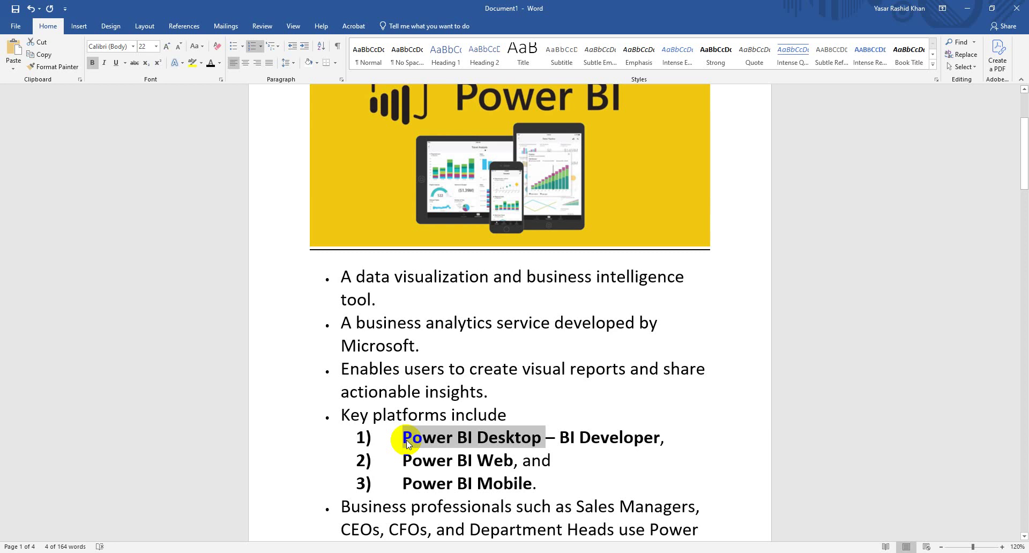
click(551, 460)
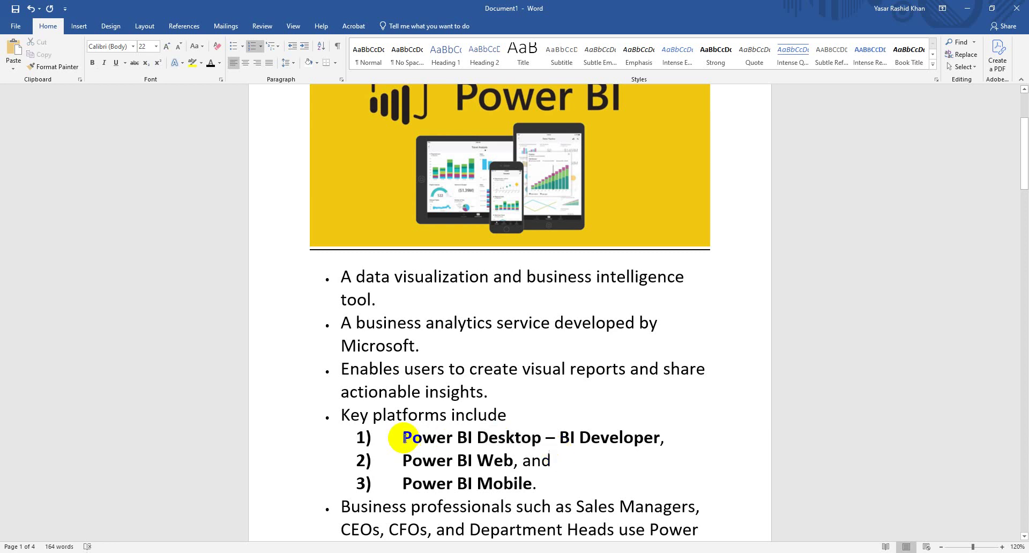
drag(403, 438, 648, 439)
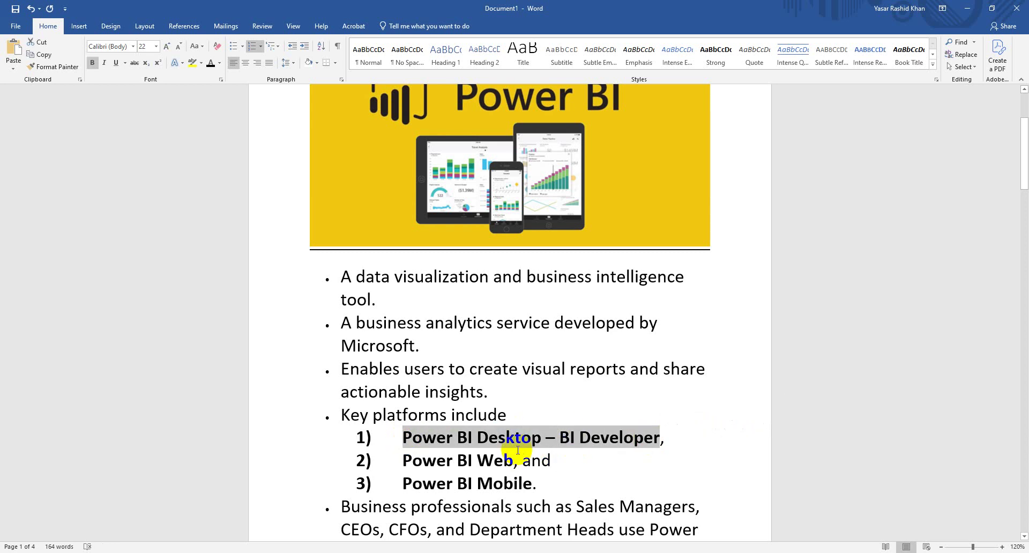
click(503, 439)
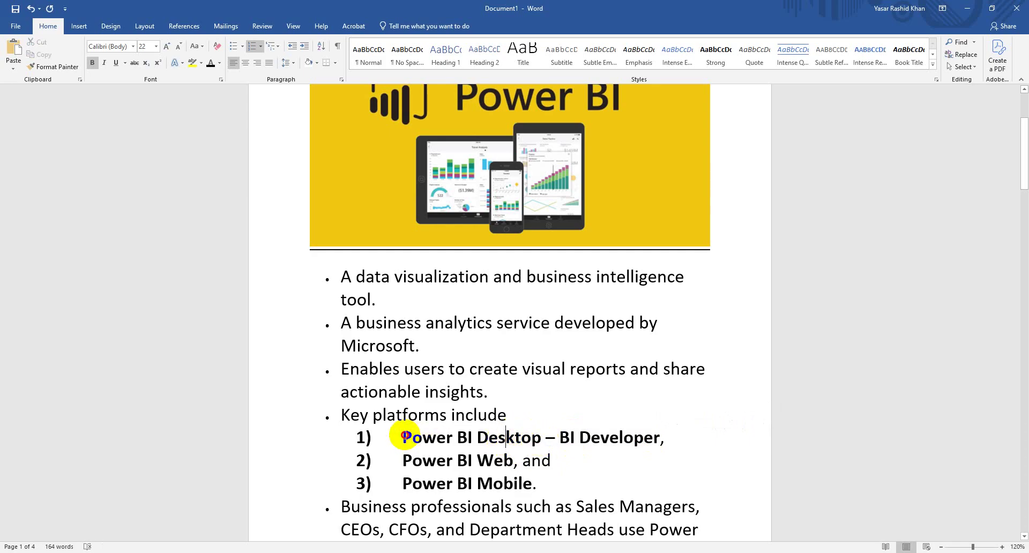
drag(403, 438, 622, 439)
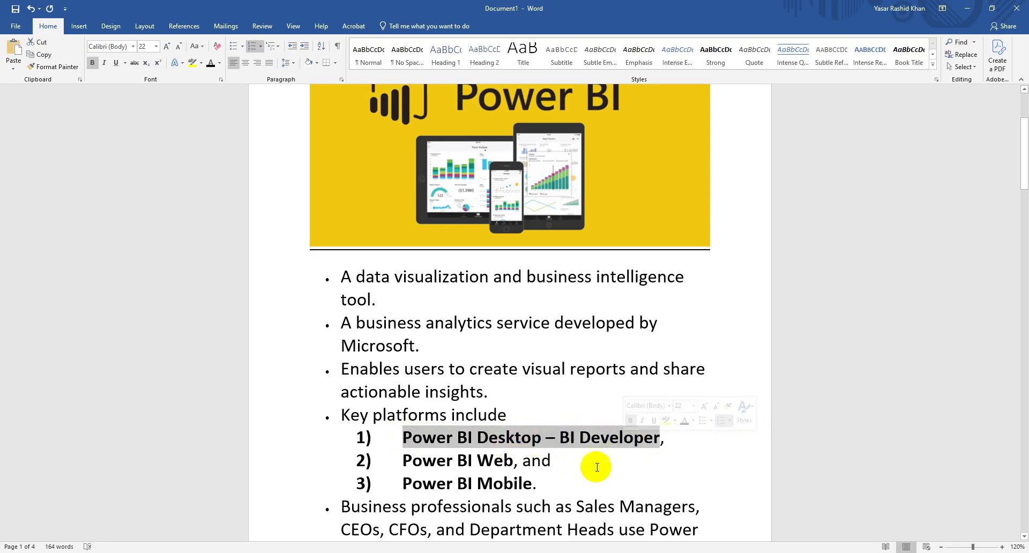
click(555, 462)
drag(405, 437, 624, 437)
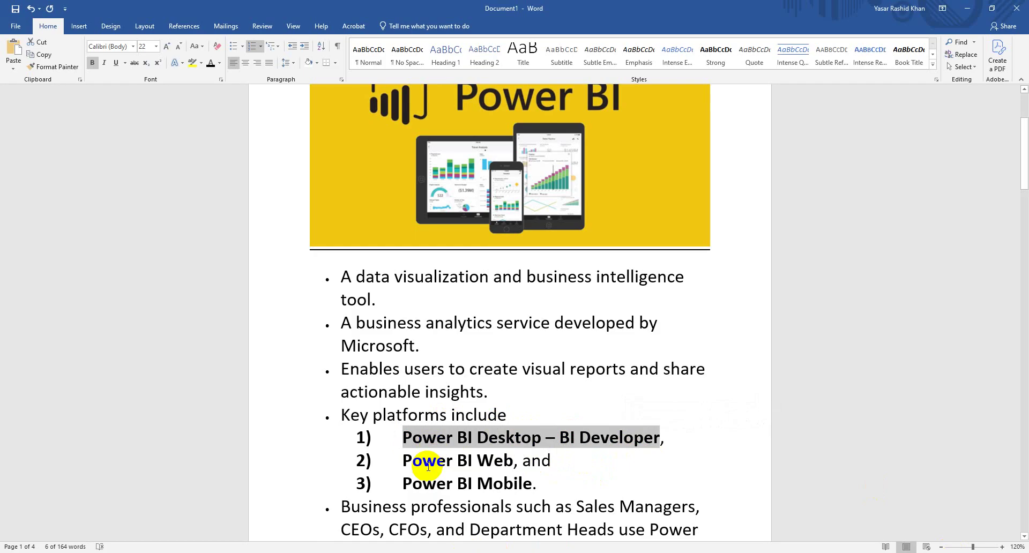
drag(409, 438, 534, 441)
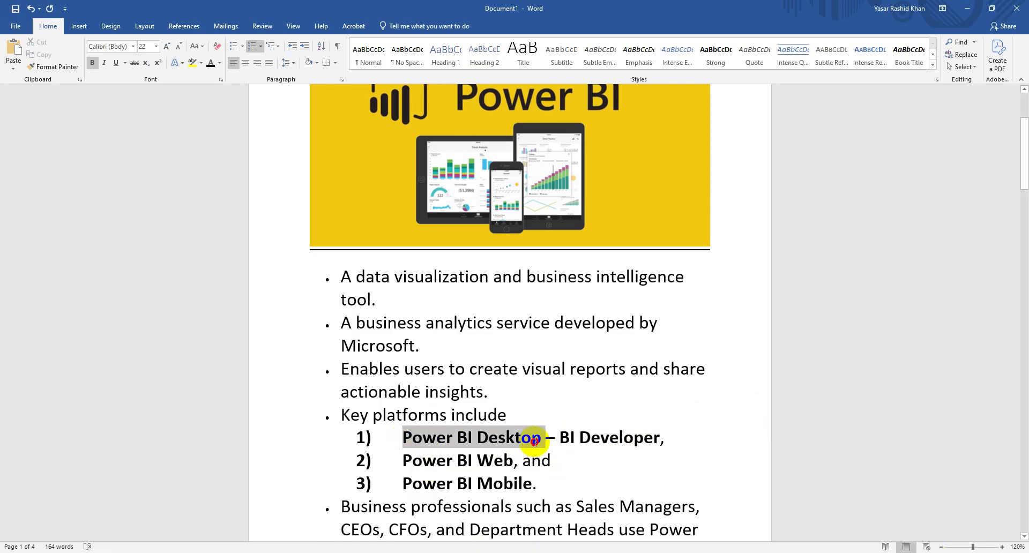
click(550, 459)
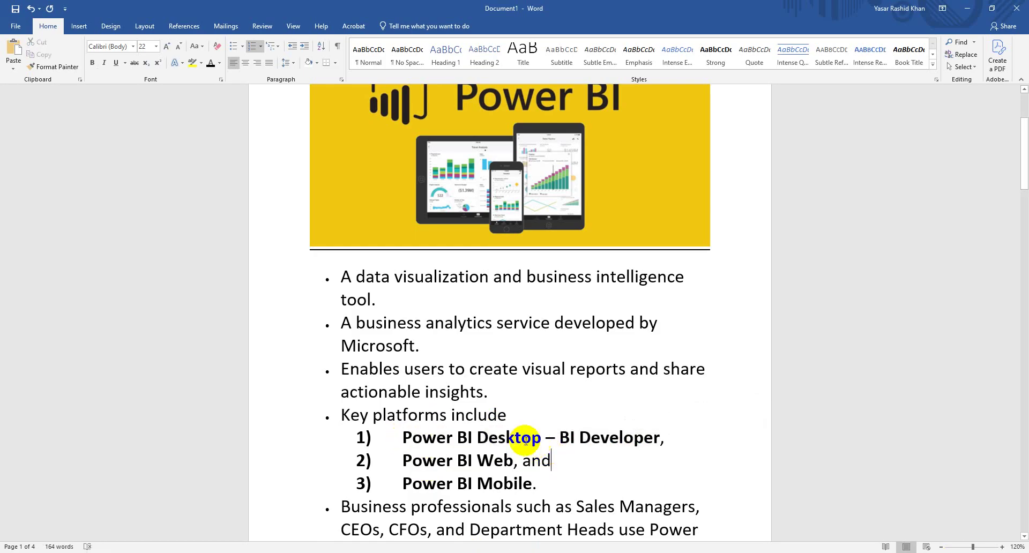
drag(402, 437, 534, 445)
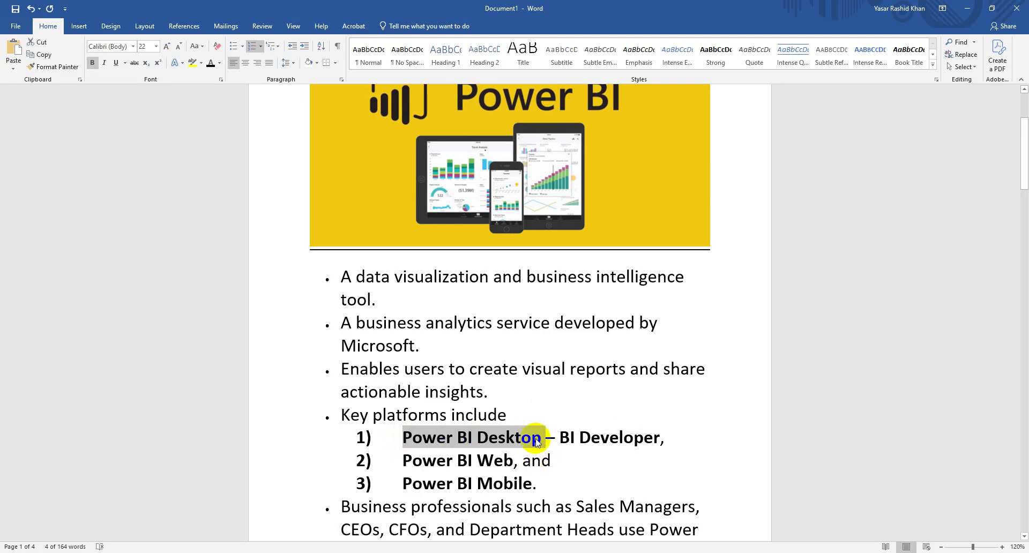
click(438, 414)
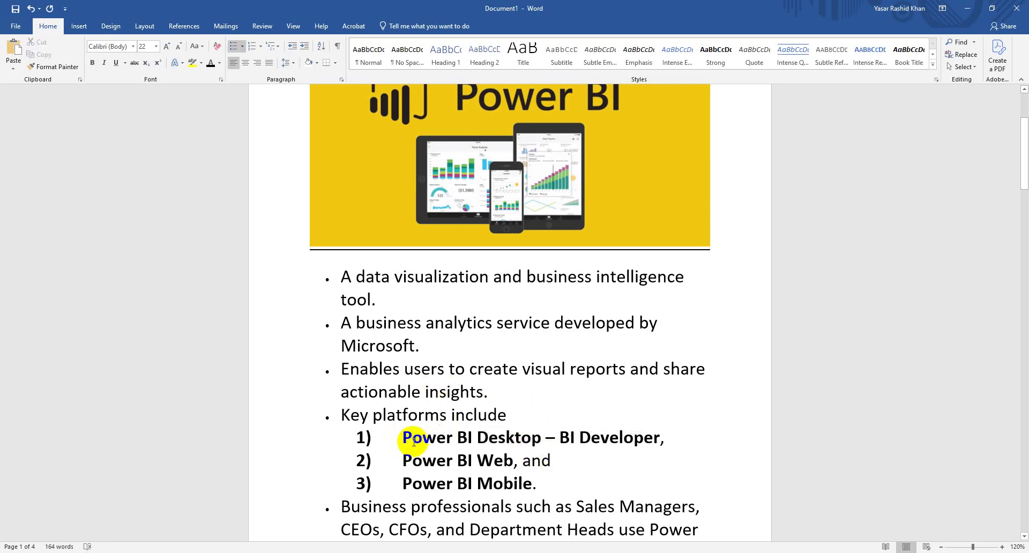
Examine the Power BI Web and Power BI Mobile entries in the key platforms list.
click(402, 461)
drag(402, 461, 510, 459)
click(427, 436)
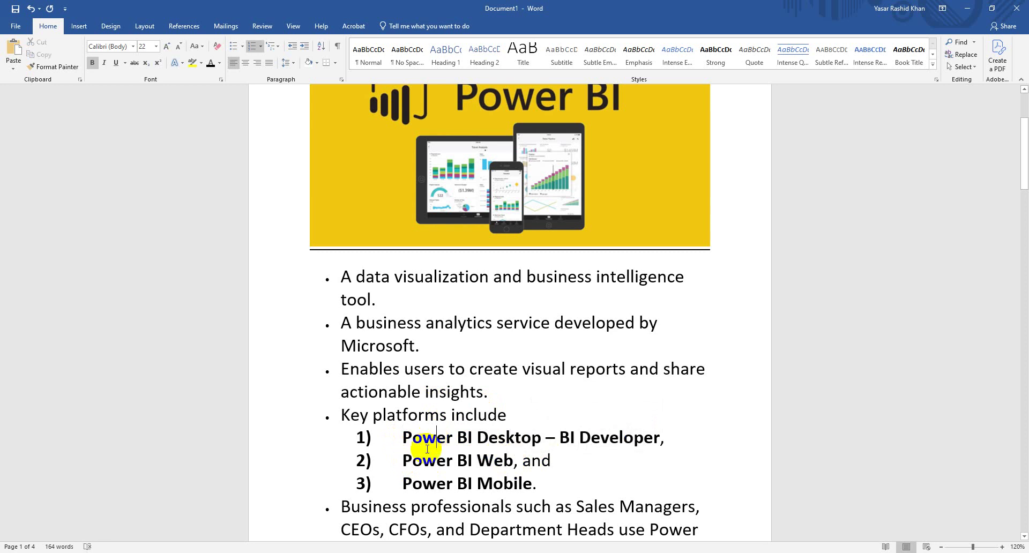
mouse_move(403, 459)
mouse_down()
mouse_move(516, 459)
mouse_move(418, 484)
mouse_move(408, 462)
mouse_up()
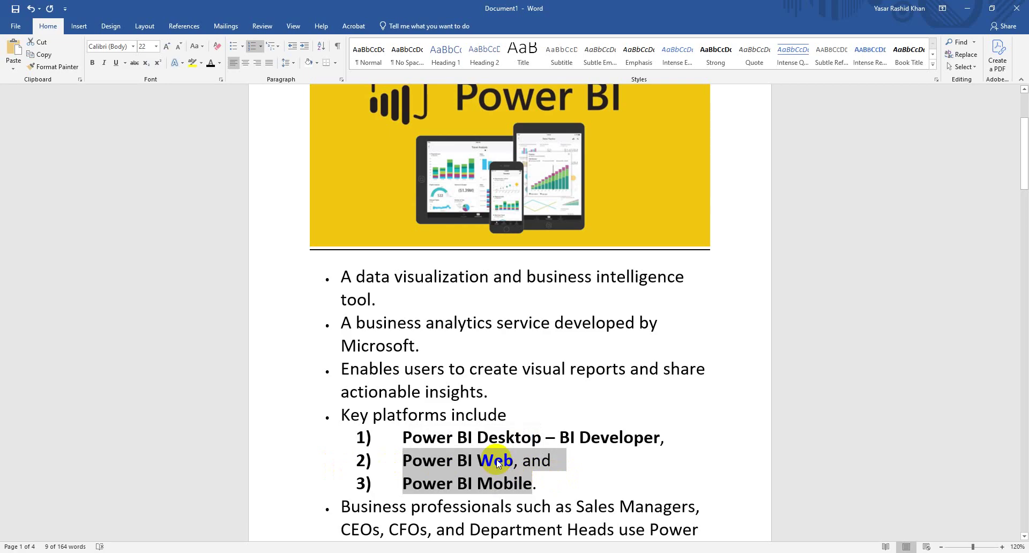
click(555, 485)
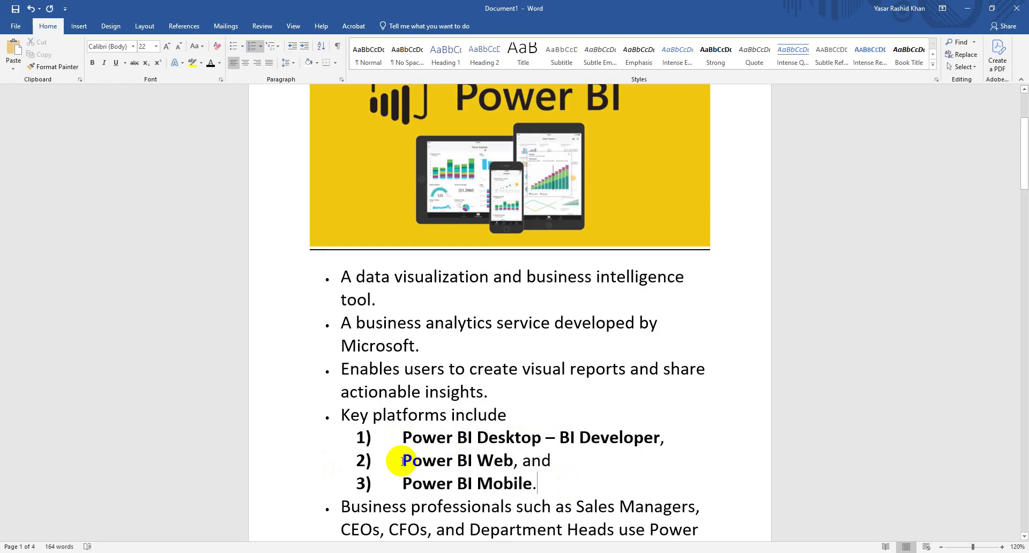
drag(403, 461, 448, 482)
click(468, 483)
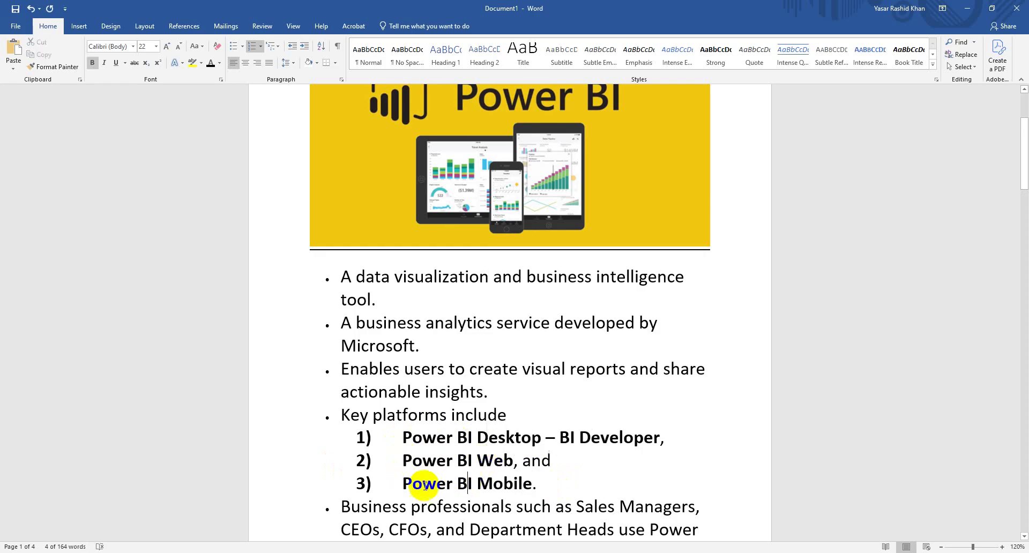
click(541, 484)
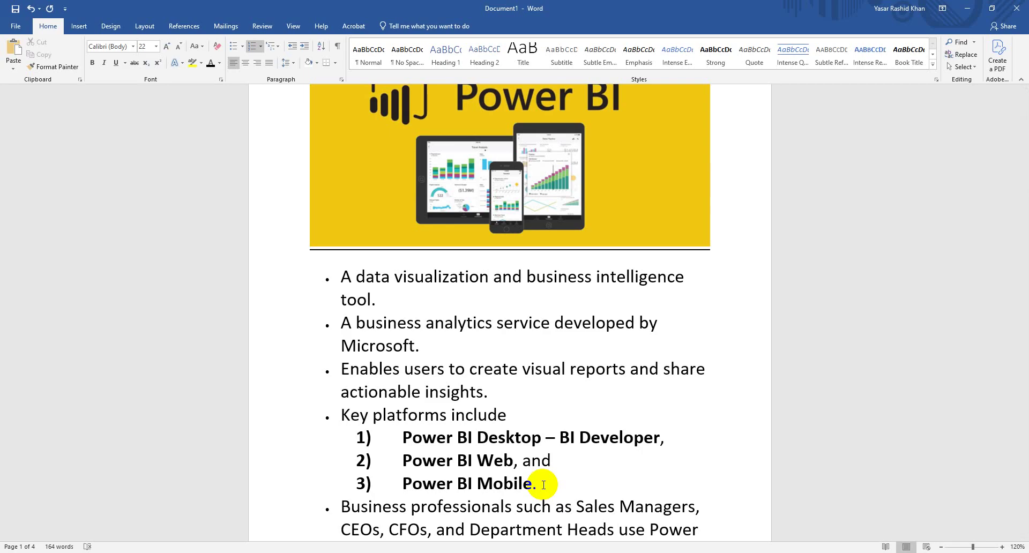
Read the bullet on business professionals using dashboards and continue to the DAX course list on page 2.
scroll(543, 484, down, 3)
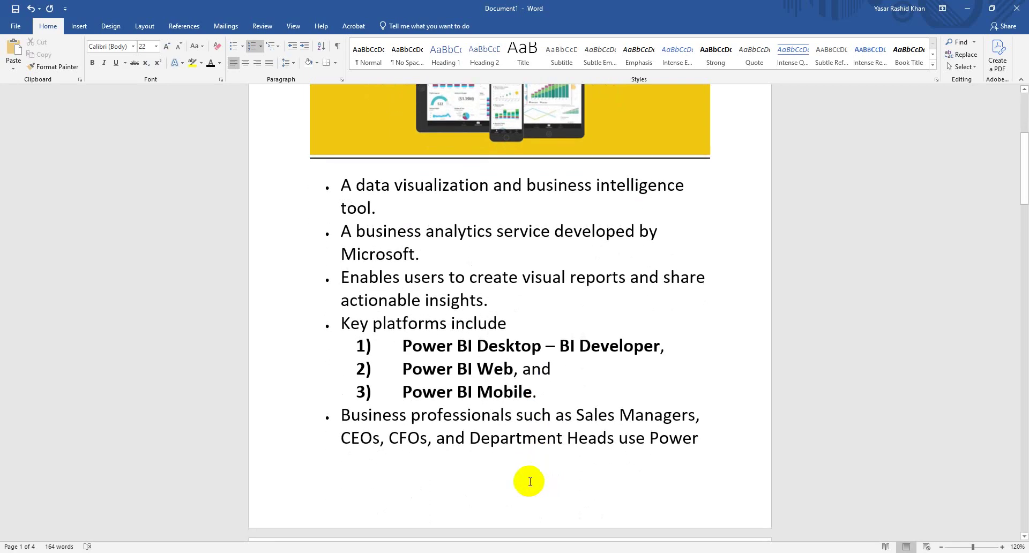
scroll(528, 480, down, 4)
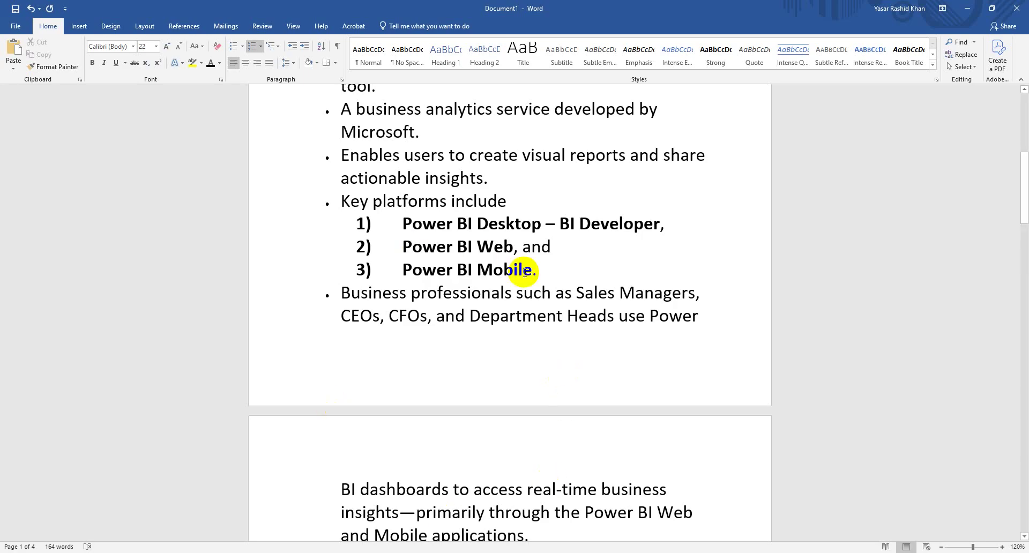
scroll(524, 272, down, 1)
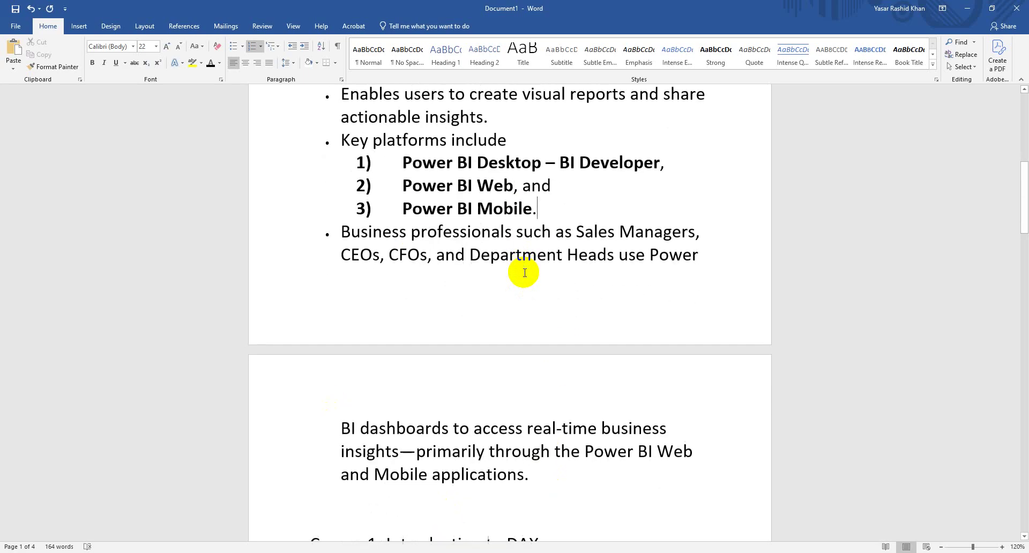
scroll(468, 270, down, 5)
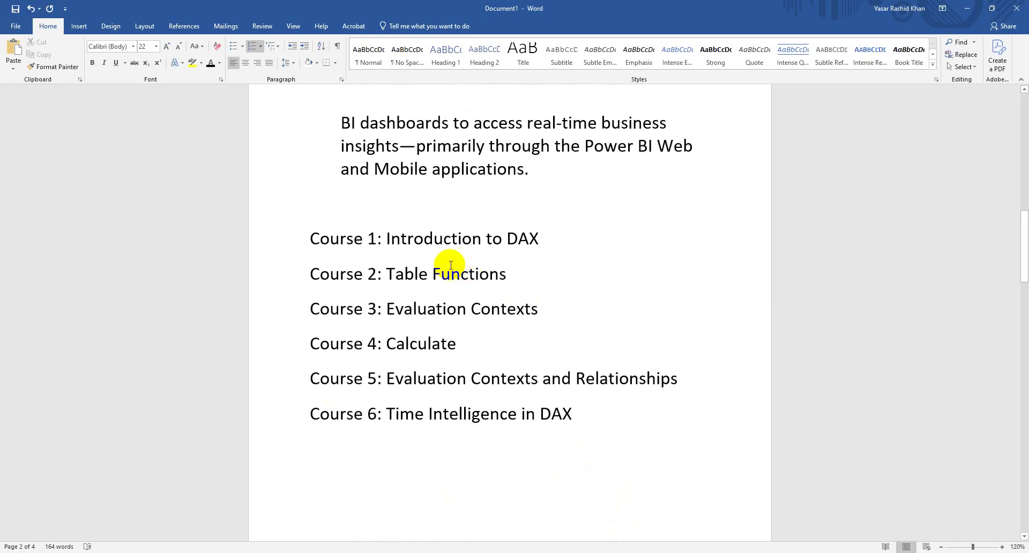
Read through the full list of DAX courses, from Course 1 to Course 6, highlighting the whole list.
scroll(443, 277, up, 3)
scroll(444, 277, down, 4)
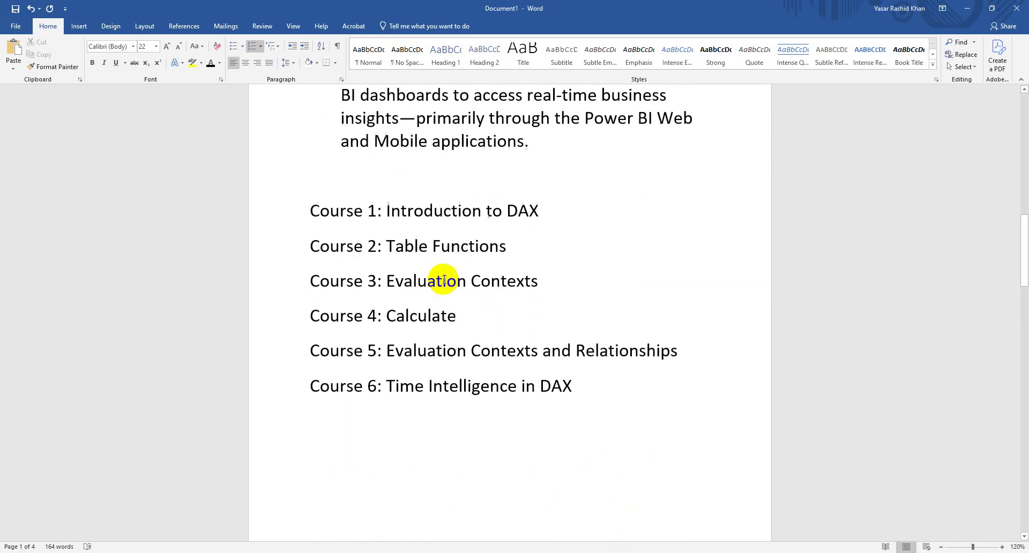
click(312, 209)
drag(312, 209, 583, 380)
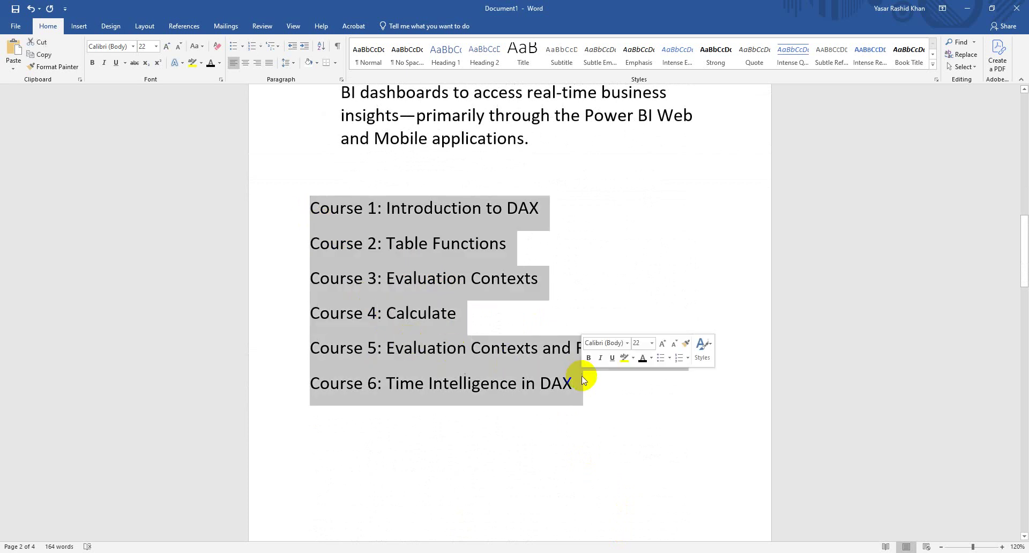
click(549, 259)
drag(311, 209, 578, 380)
click(542, 314)
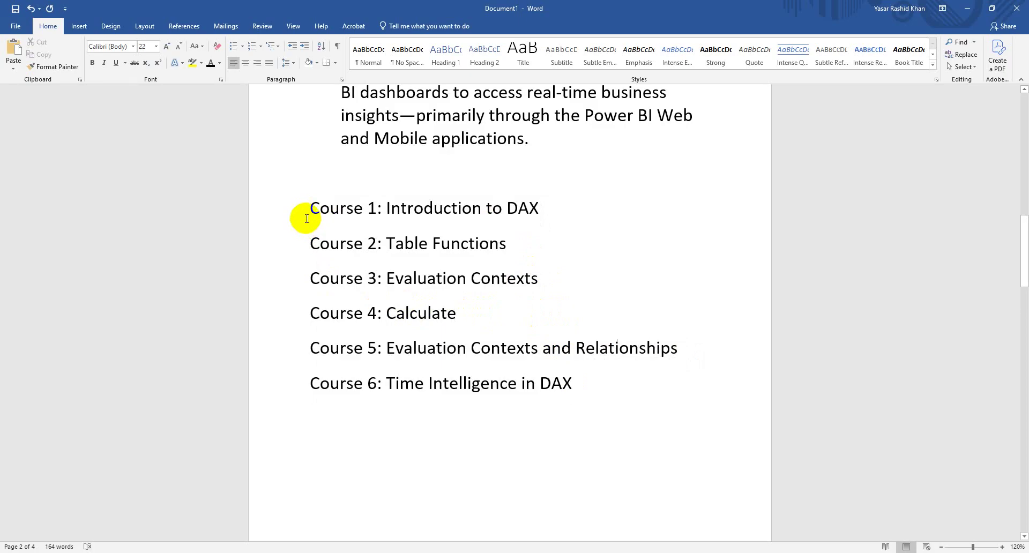
Examine the Course 1 entry in the course list, highlighting its title "Introduction to DAX".
drag(538, 206, 328, 205)
click(524, 209)
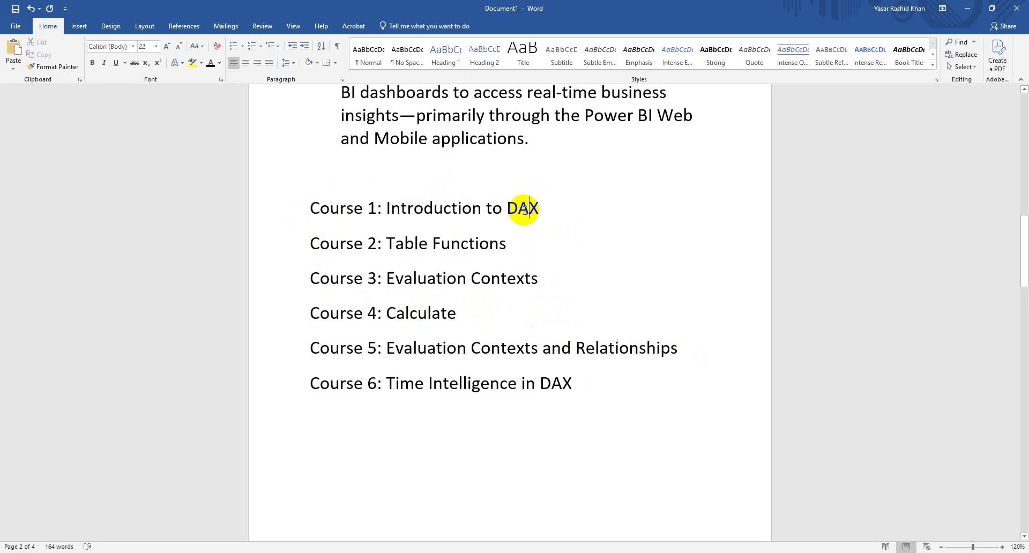
drag(508, 208, 535, 207)
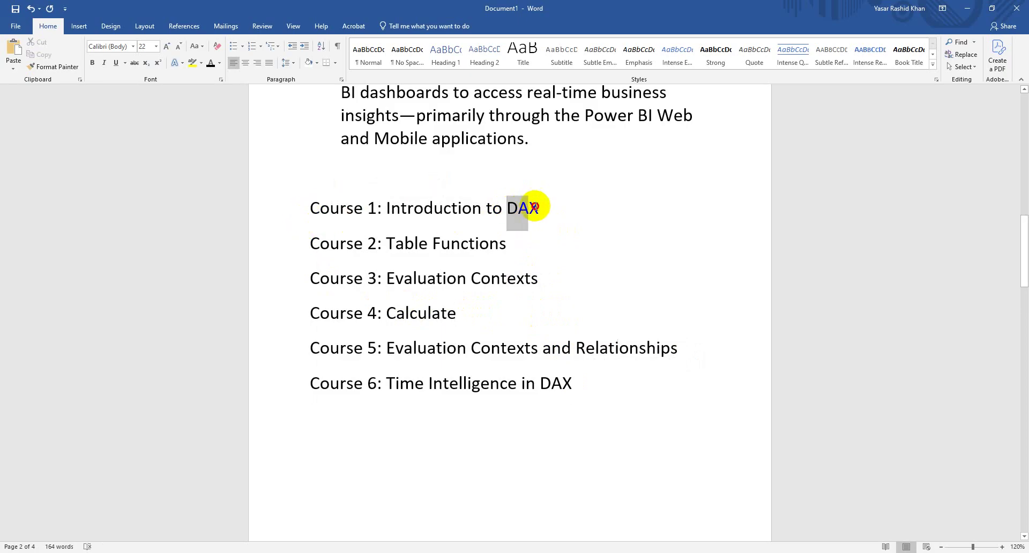
click(522, 256)
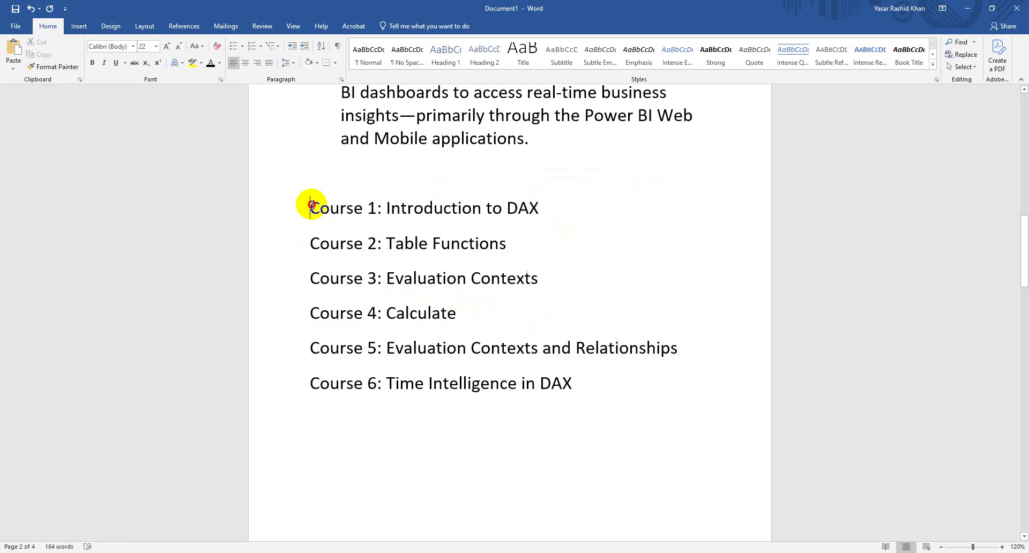
drag(311, 205, 504, 204)
click(576, 385)
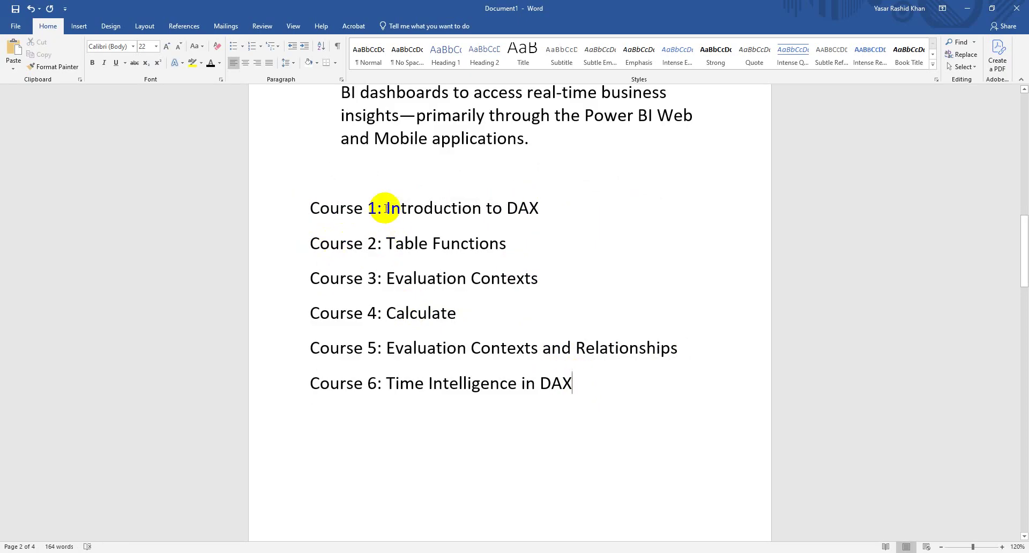
drag(385, 208, 530, 208)
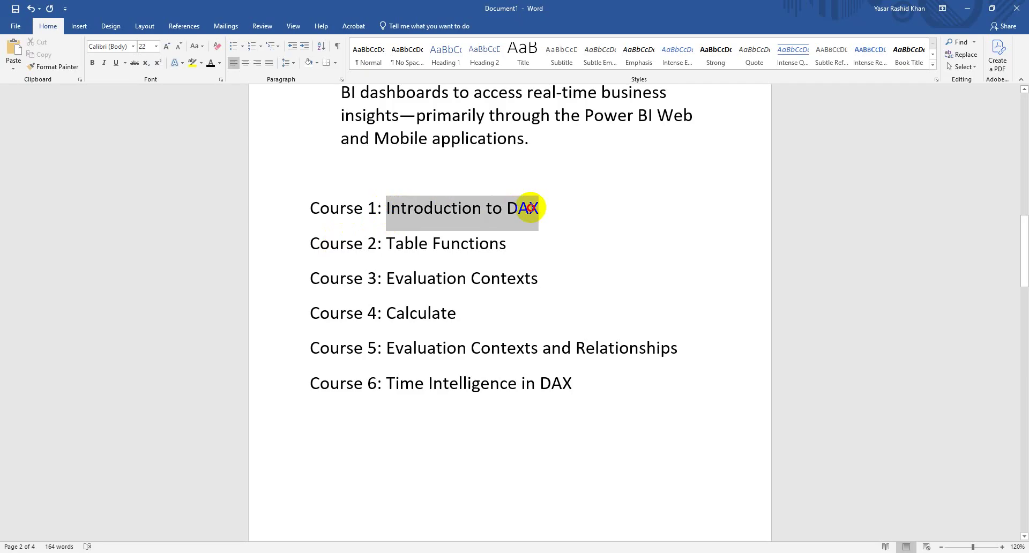
Examine the titles of Courses 2 to 6 in the course list, from Table Functions to Time Intelligence in DAX.
click(387, 244)
drag(519, 245, 386, 244)
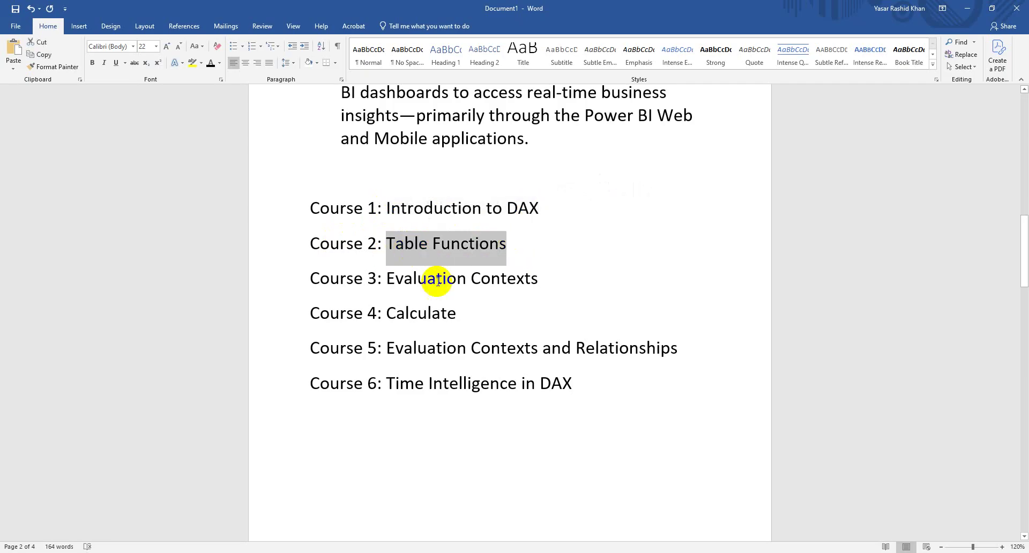
click(509, 300)
drag(538, 279, 388, 279)
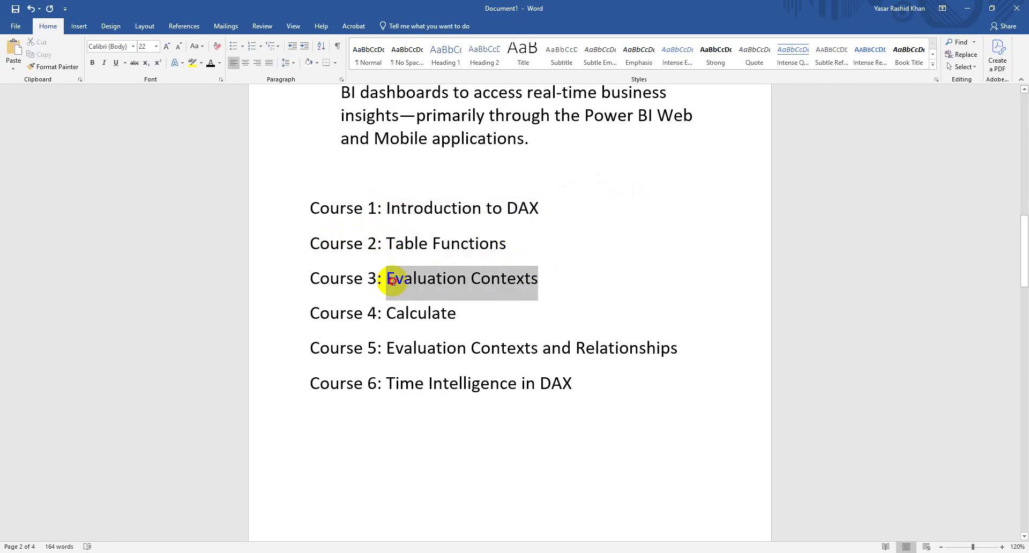
click(483, 323)
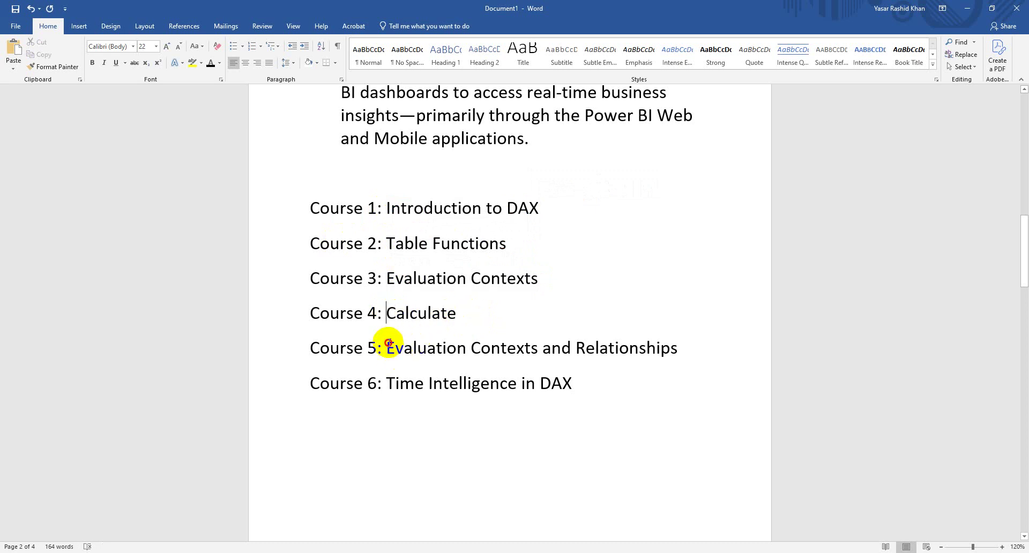
drag(388, 343, 627, 346)
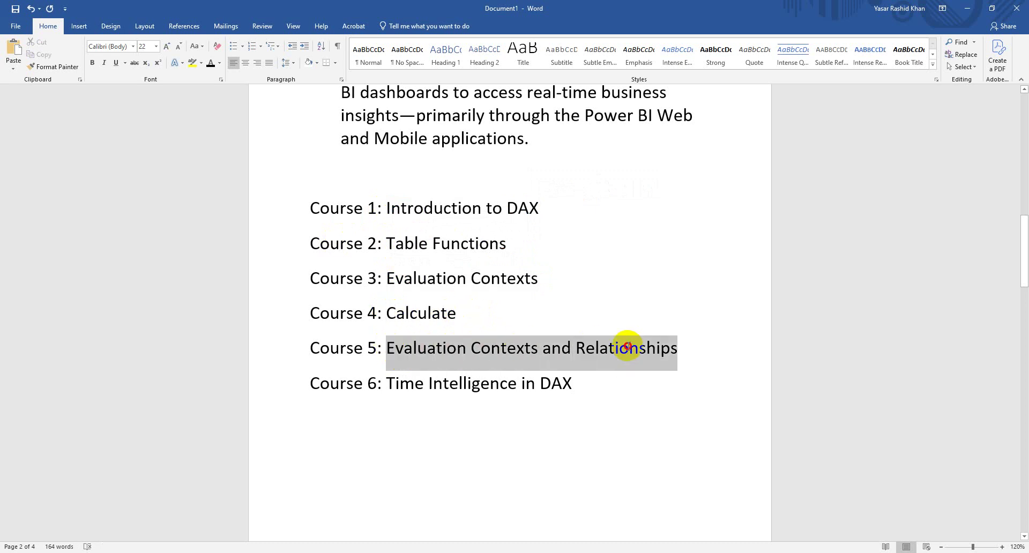
click(509, 394)
drag(600, 391, 366, 279)
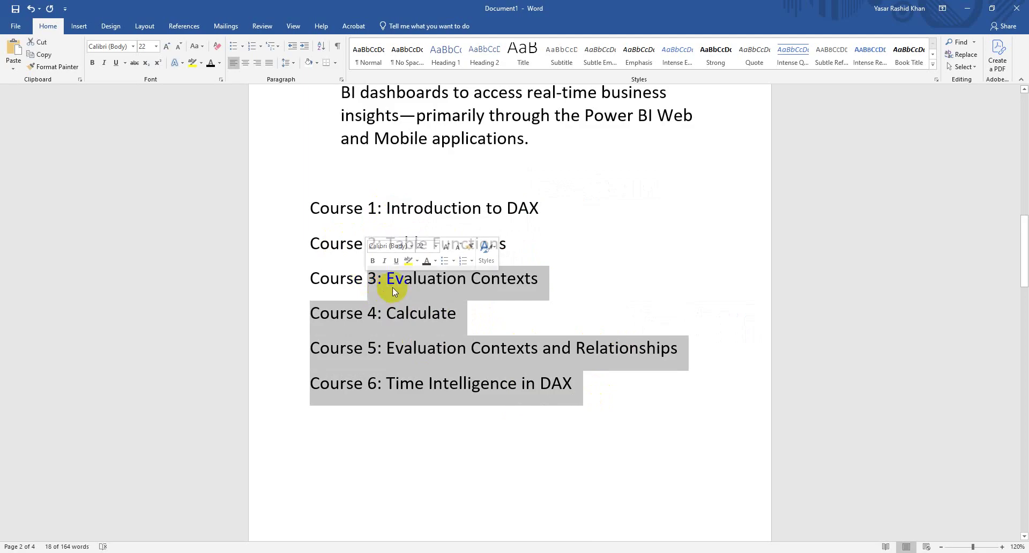
click(525, 333)
Return to the Course 1: Introduction to DAX entry and continue to its section on page 3.
drag(539, 202, 504, 202)
click(545, 206)
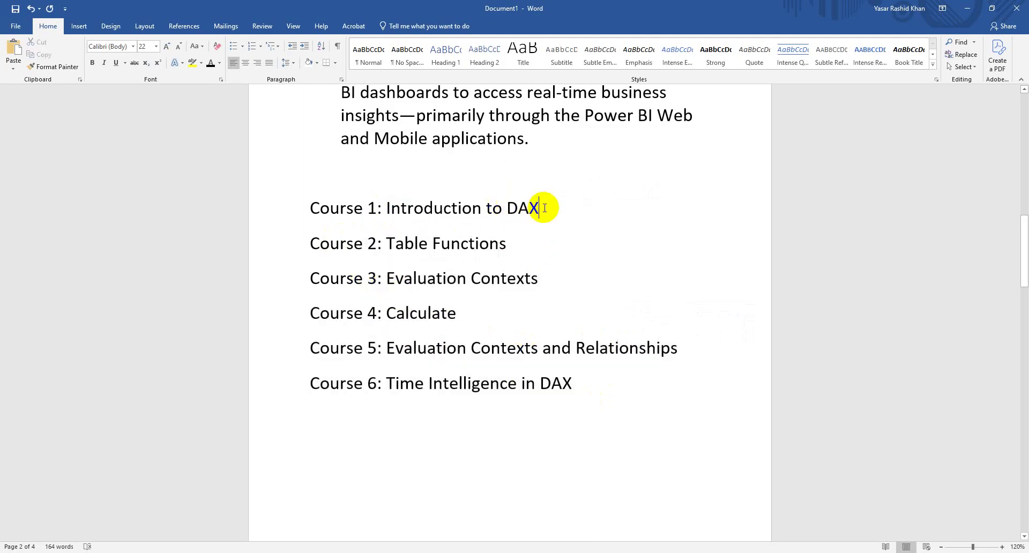
click(524, 209)
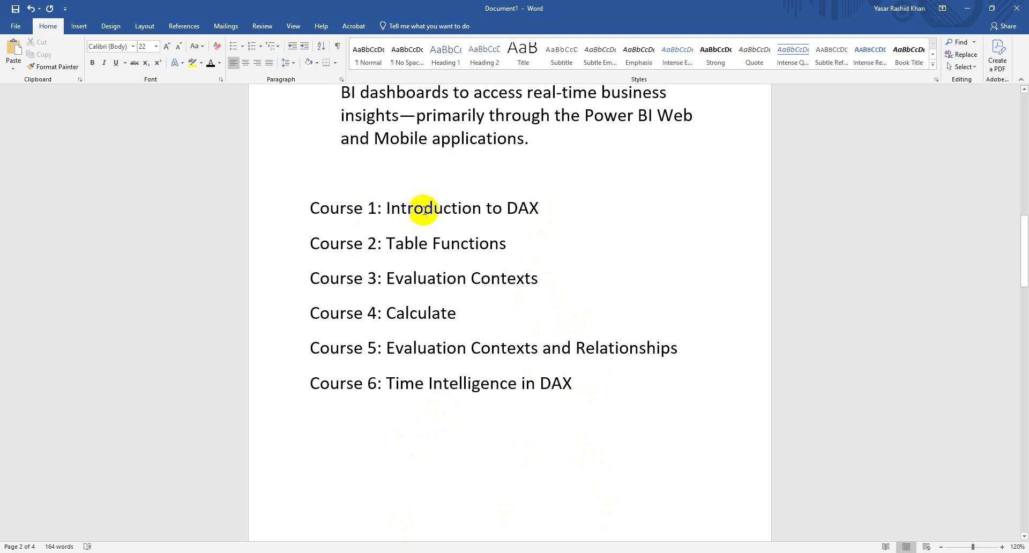
drag(309, 208, 541, 204)
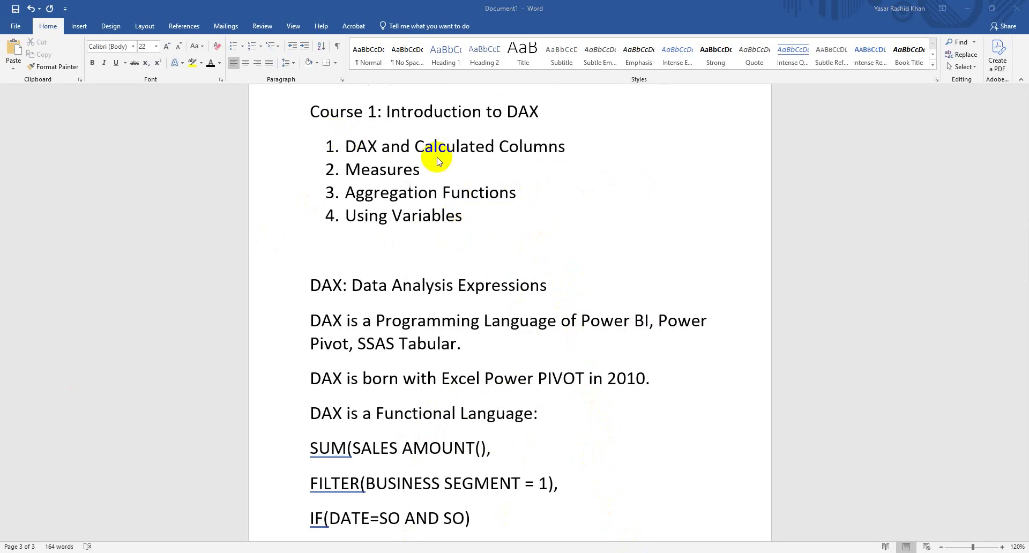
Read the four numbered topics under Course 1, from DAX and Calculated Columns to Using Variables.
click(466, 217)
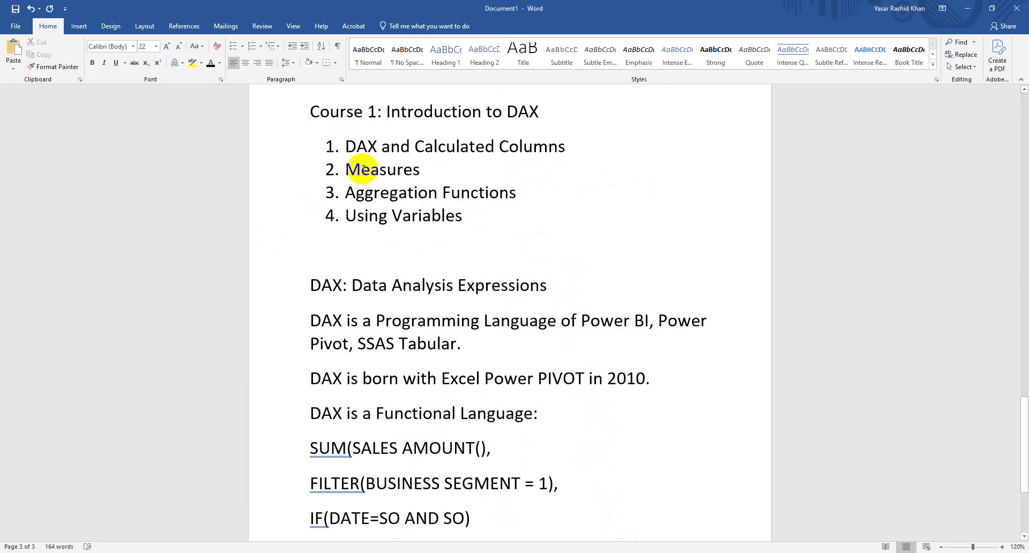
drag(346, 146, 378, 146)
drag(447, 145, 569, 146)
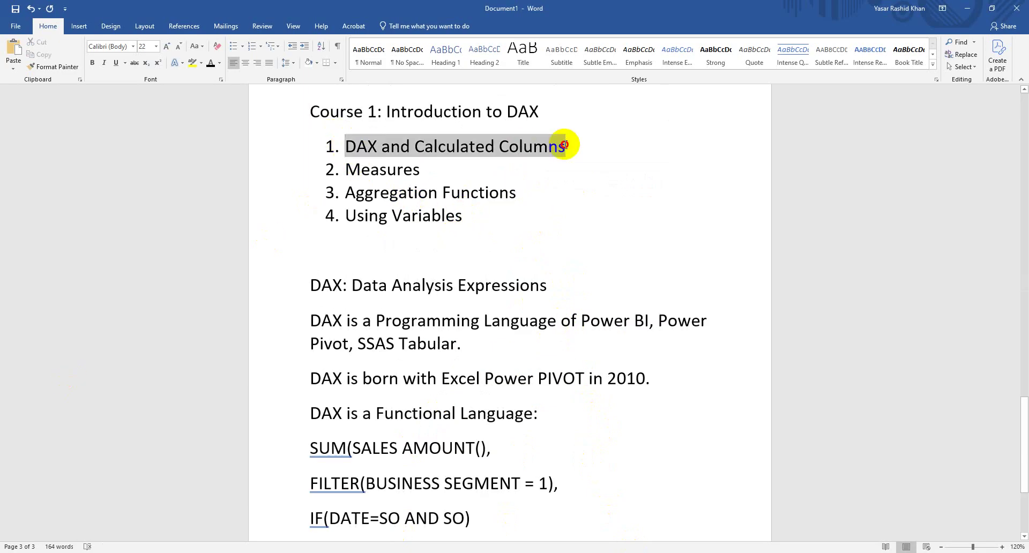
click(466, 214)
drag(348, 172, 420, 171)
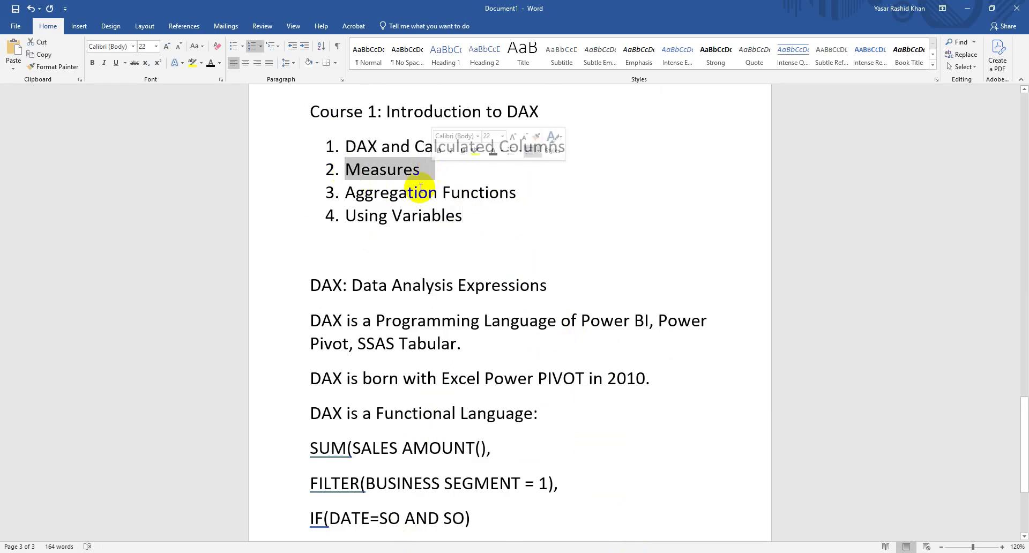
click(355, 193)
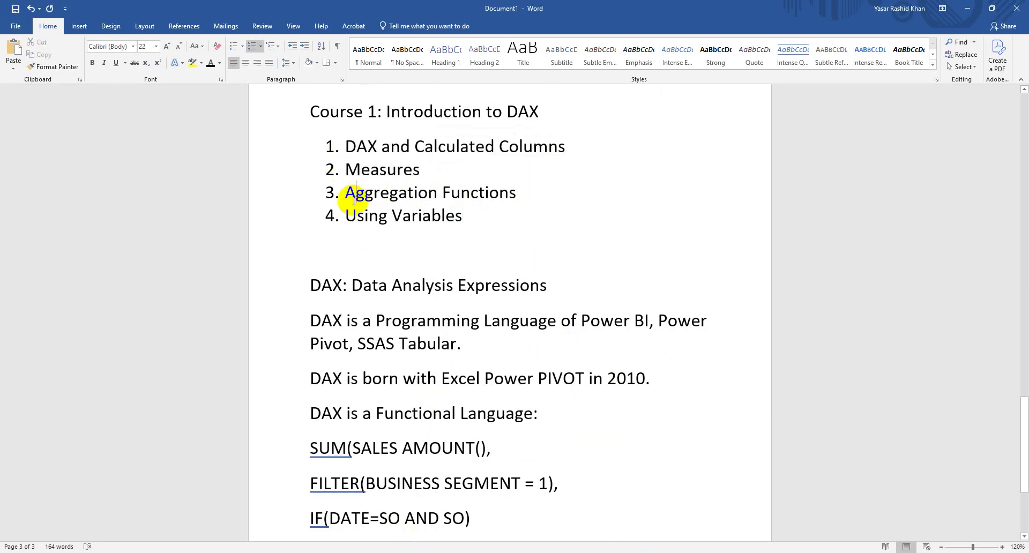
drag(458, 215, 345, 153)
click(488, 214)
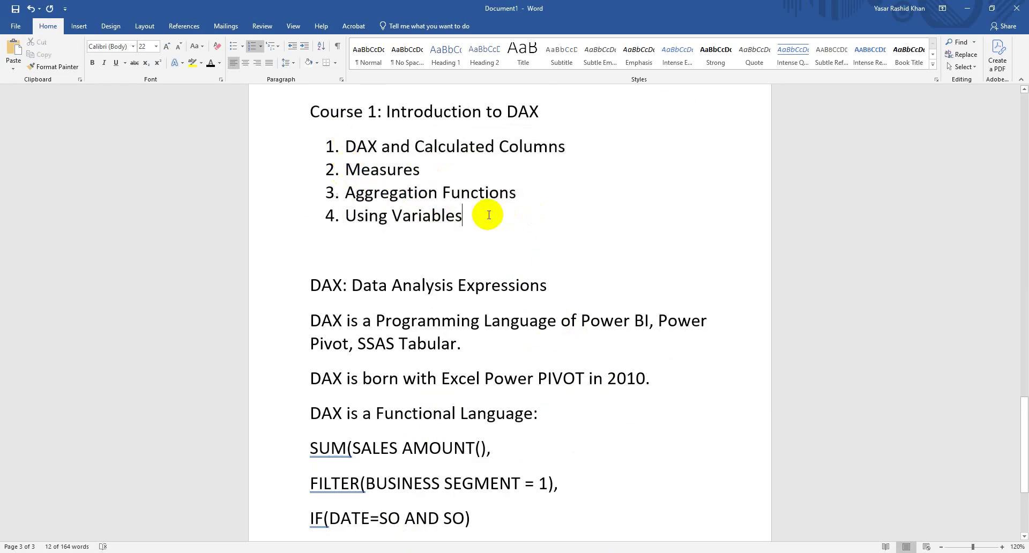
Examine the meaning of the DAX abbreviation and the sentence on the products that use it as a programming language.
scroll(546, 328, down, 3)
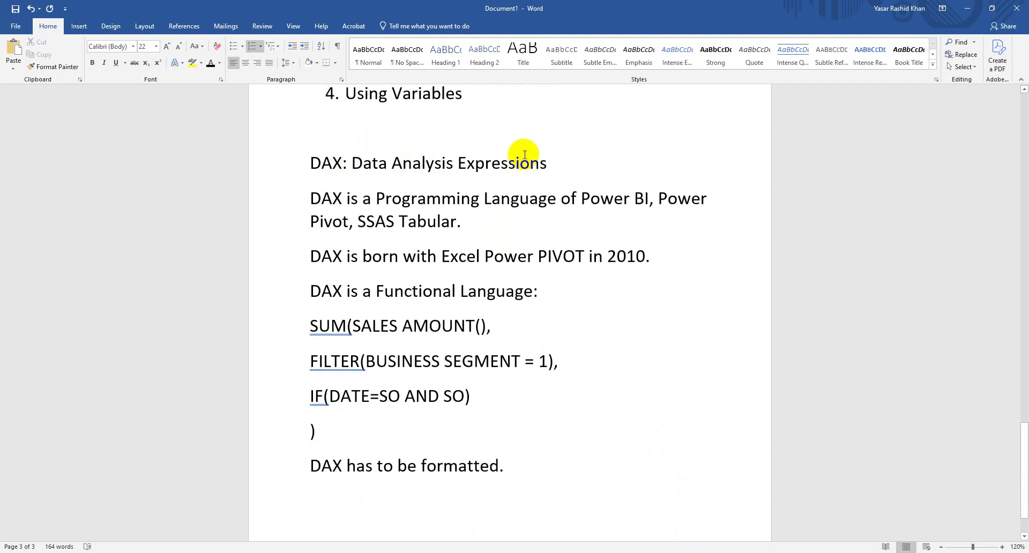
drag(553, 161, 375, 152)
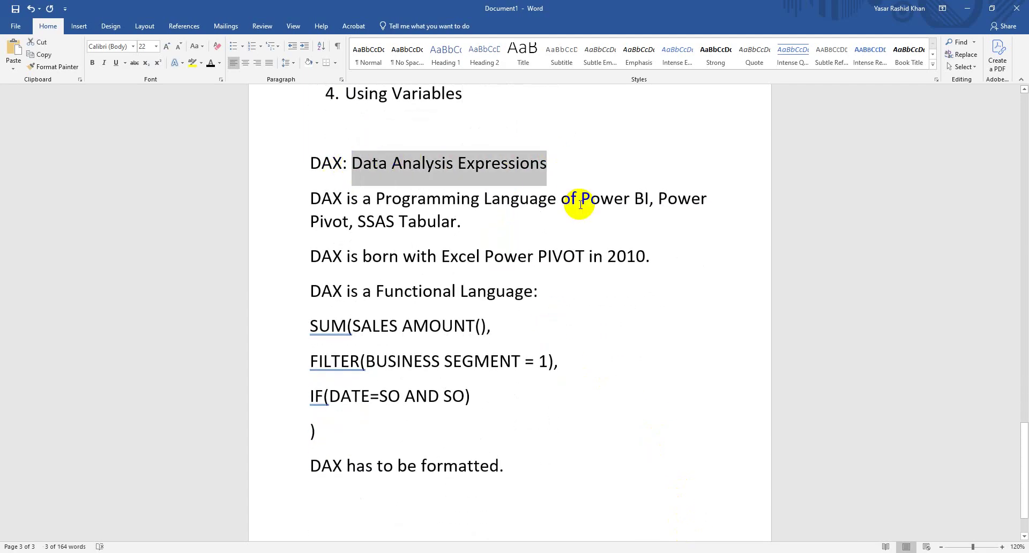
click(559, 169)
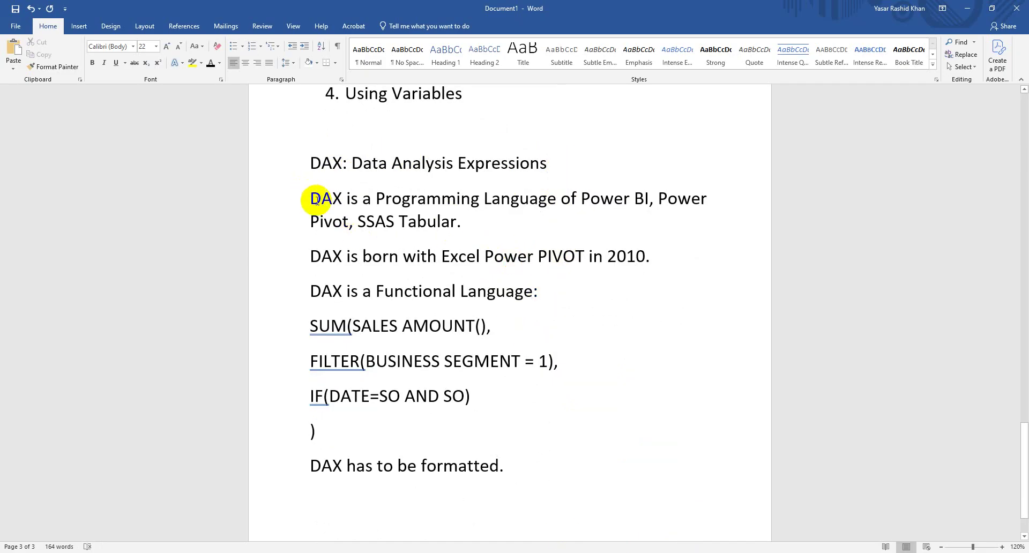
drag(314, 200, 545, 234)
click(395, 223)
click(544, 227)
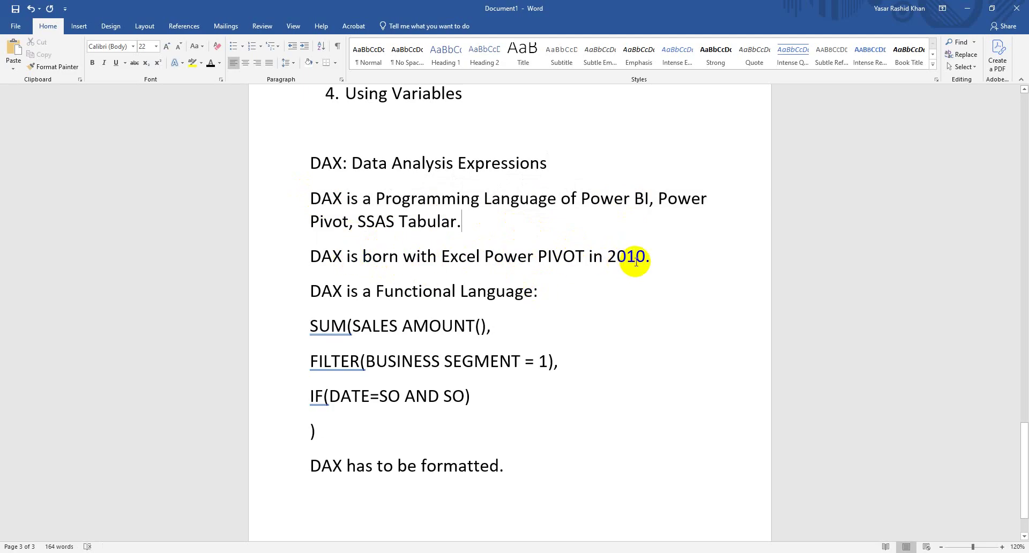
Examine the complete SUM, FILTER and IF example under the statement that DAX is a functional language.
drag(554, 294, 324, 424)
click(485, 262)
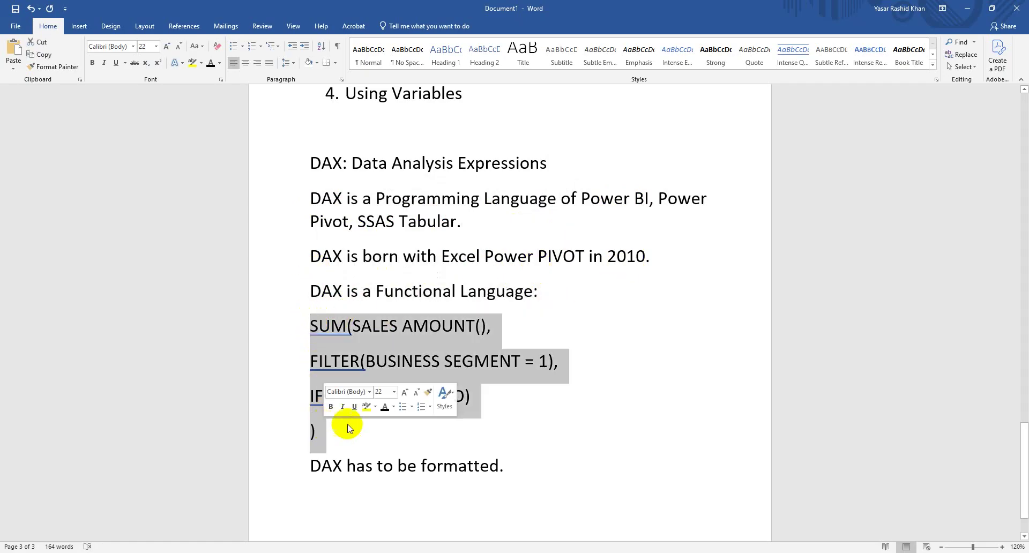
click(364, 438)
click(331, 326)
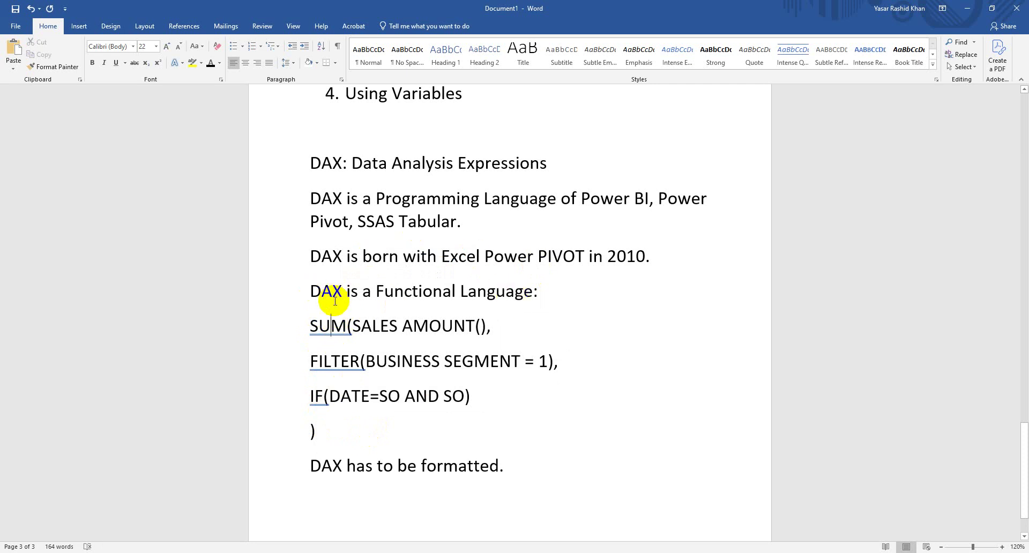
click(309, 319)
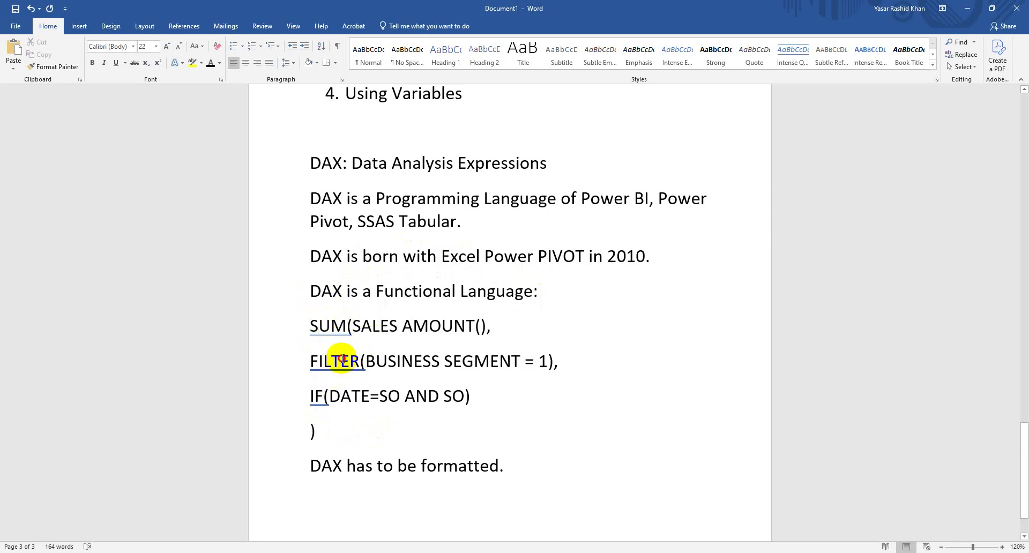
drag(324, 432, 306, 329)
click(387, 404)
Examine the SUM function with its SALES AMOUNT argument and the BUSINESS SEGMENT condition in the FILTER line.
click(323, 325)
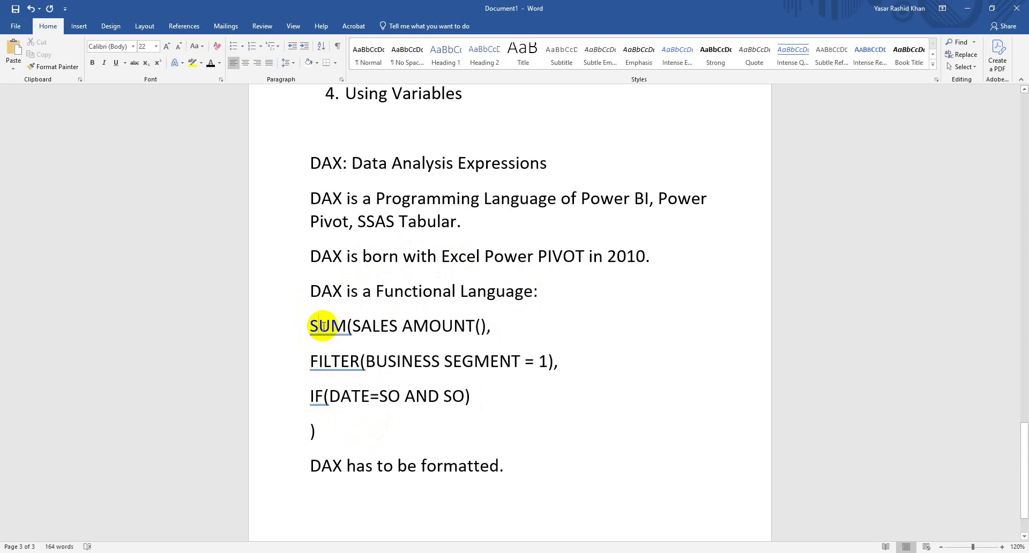
drag(483, 320, 367, 324)
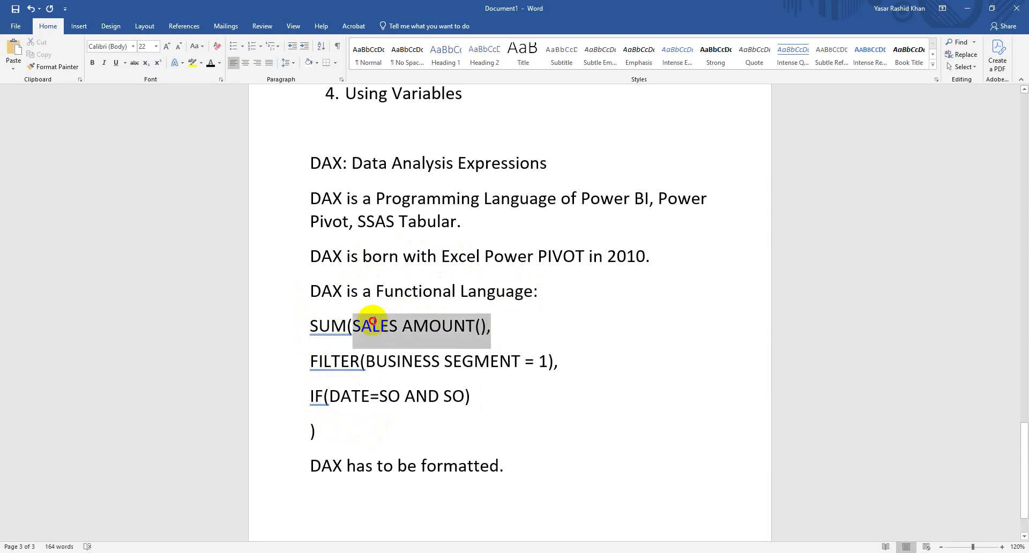
click(376, 360)
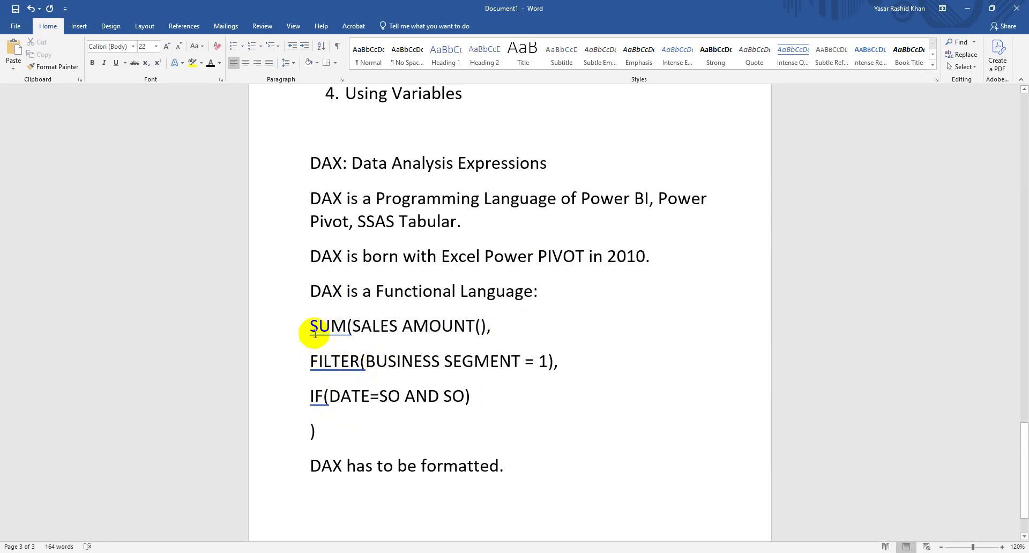
drag(306, 327, 342, 323)
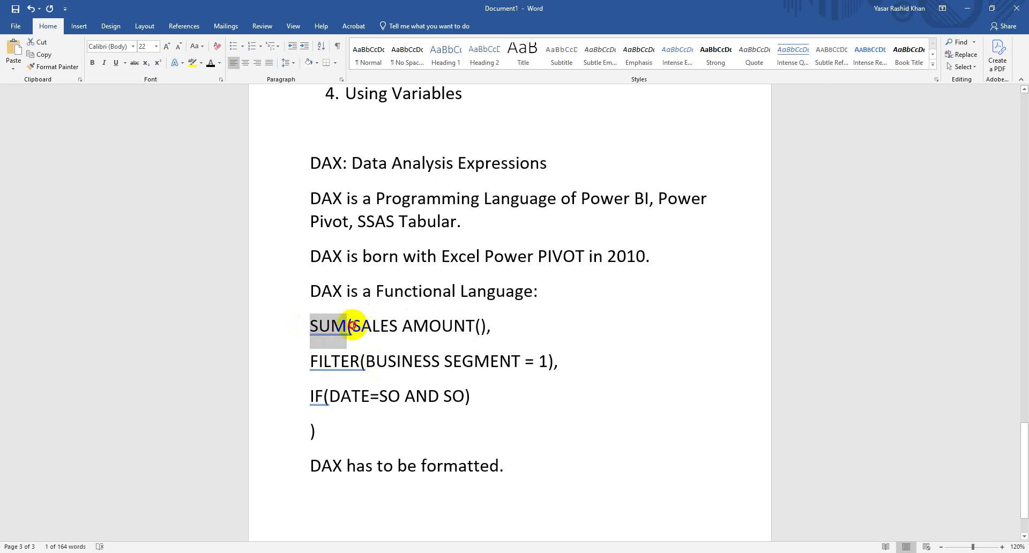
click(352, 325)
drag(352, 325, 471, 323)
click(416, 396)
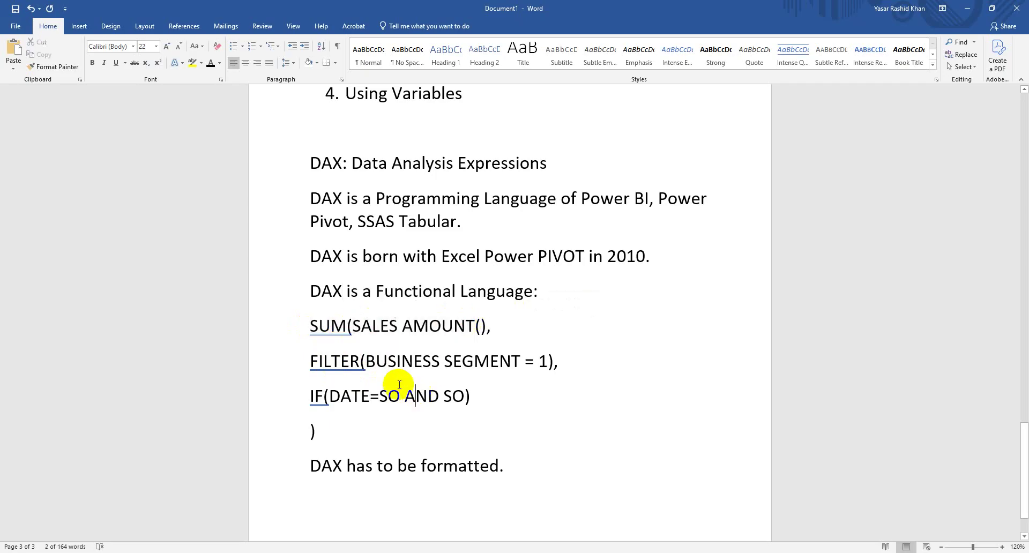
drag(366, 360, 425, 359)
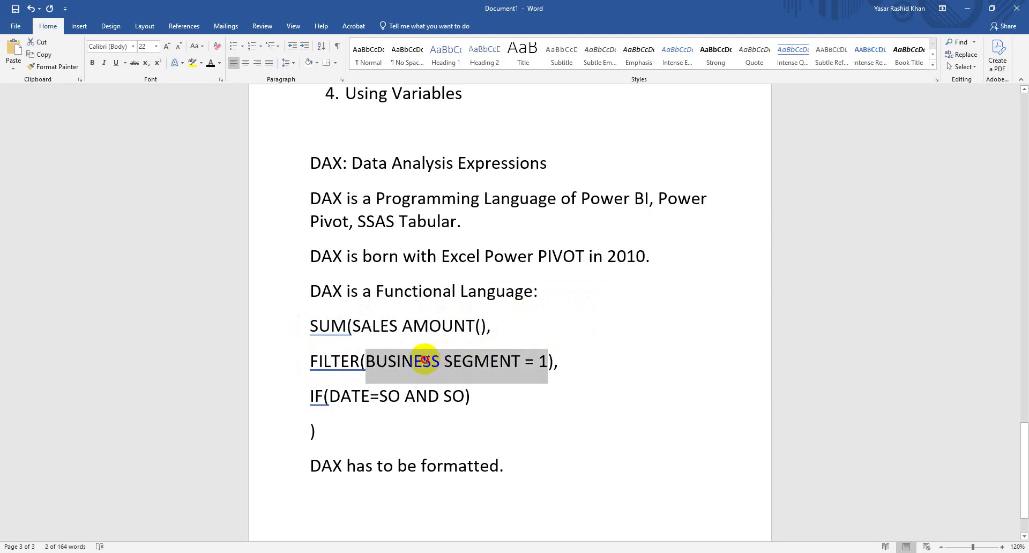
click(524, 360)
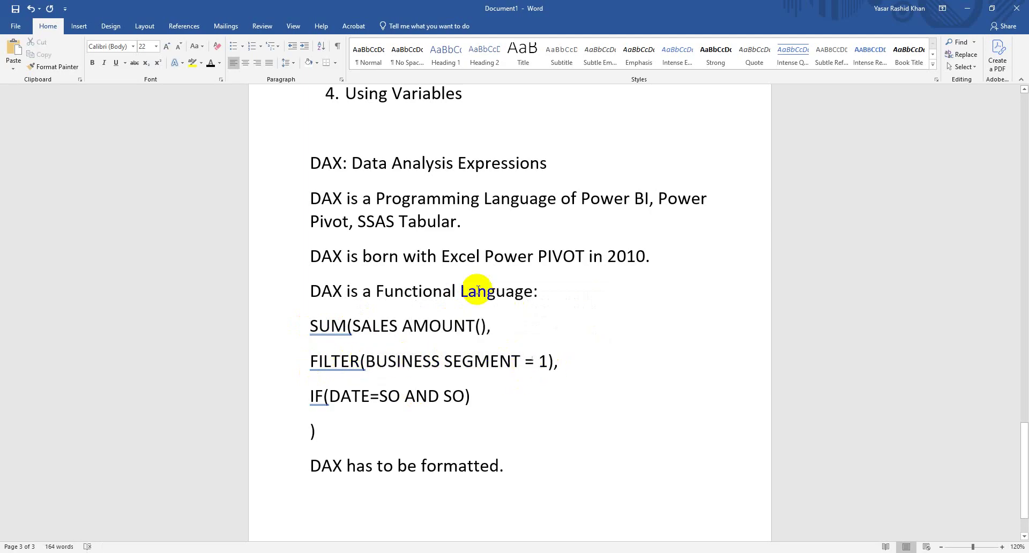
Examine the IF, SUM and FILTER function names in the functional language example.
click(340, 395)
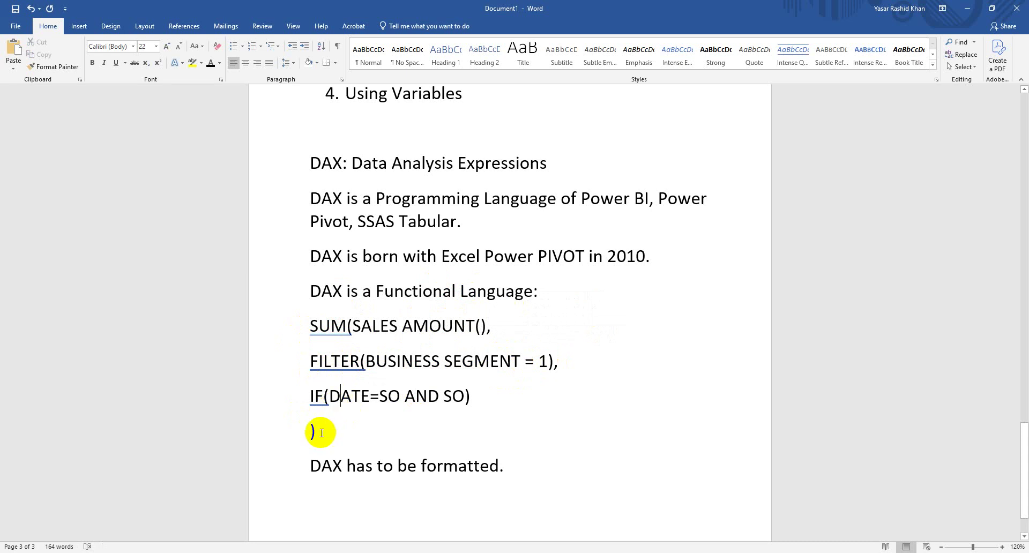
click(320, 326)
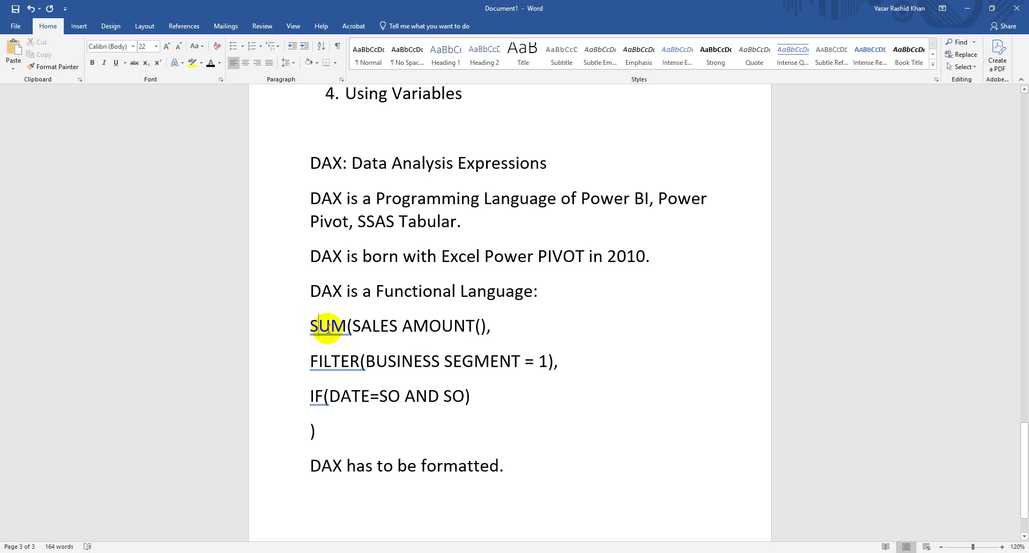
double_click(312, 325)
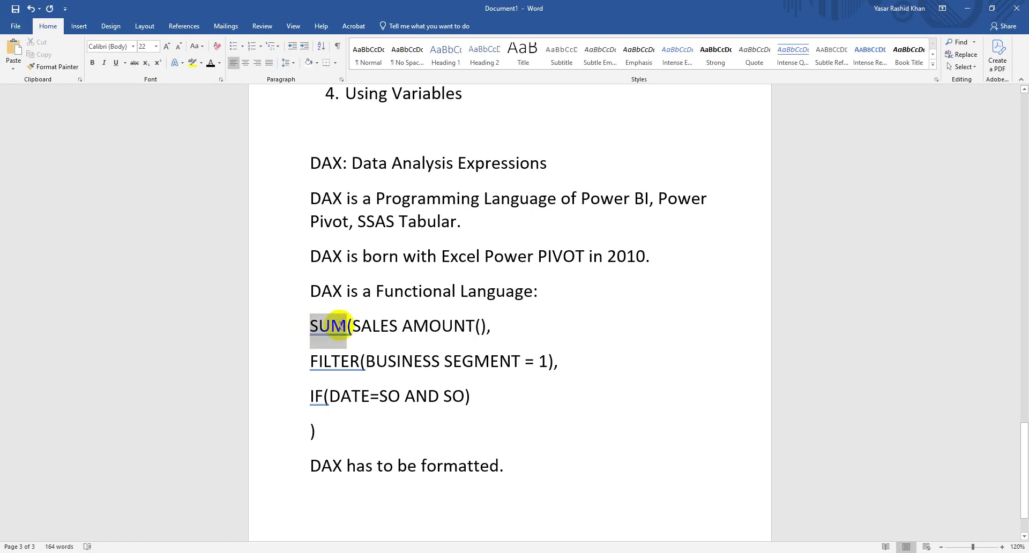
click(332, 359)
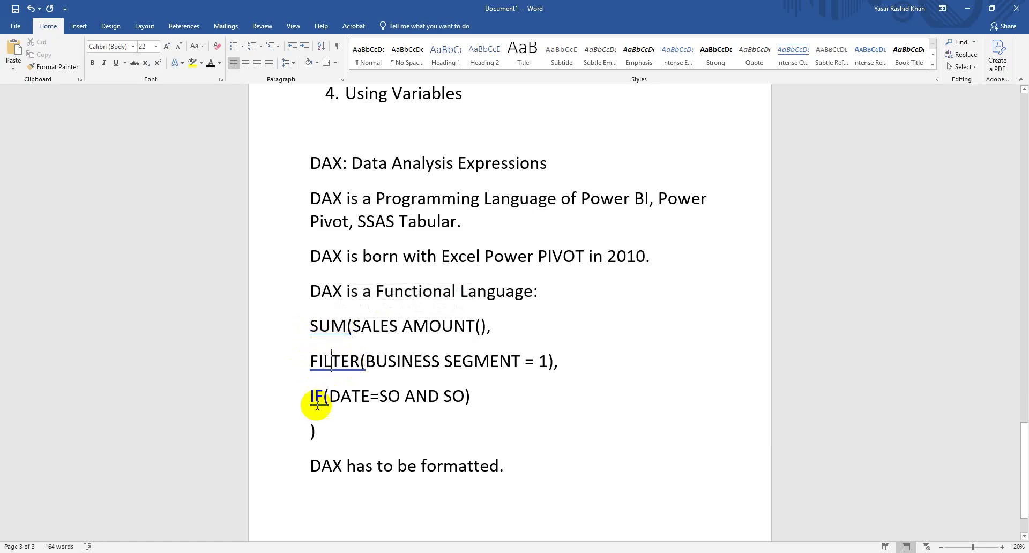
Examine the closing parenthesis of the nested example and the statement that DAX has to be formatted.
drag(324, 434, 315, 397)
click(340, 435)
click(317, 430)
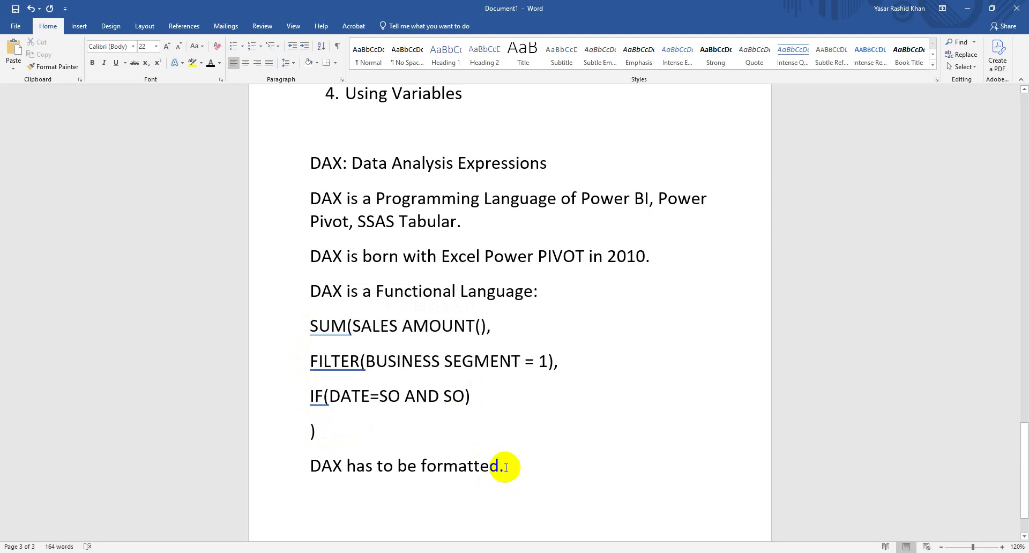
drag(502, 465, 311, 468)
click(387, 361)
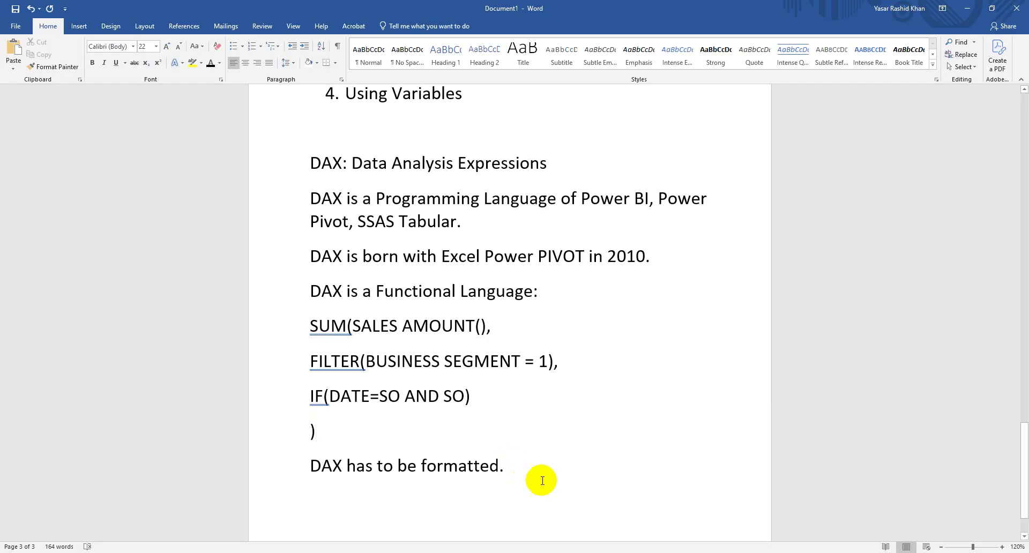
Go back to the Power BI introduction and examine the Power BI Desktop – BI Developer entry among the key platforms.
scroll(443, 279, down, 1)
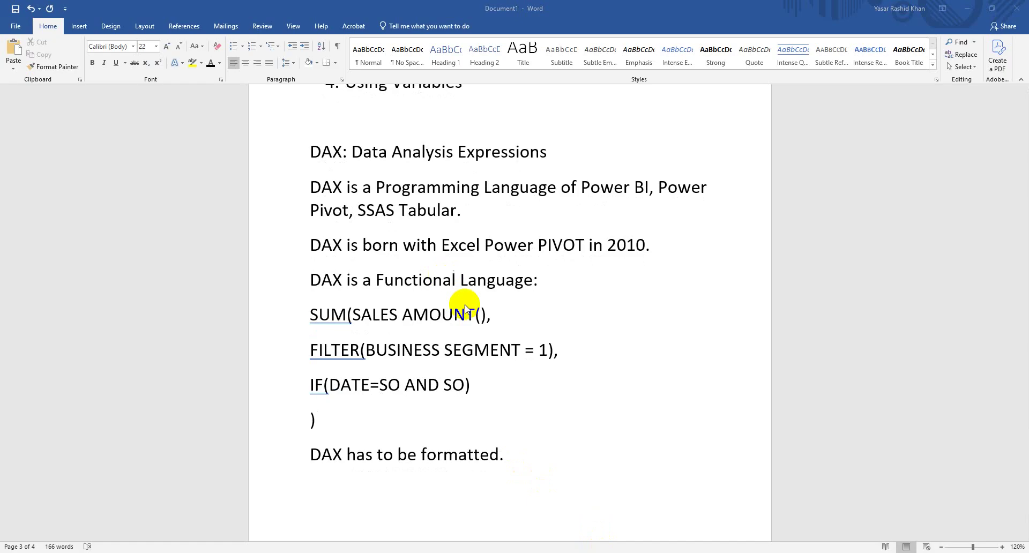
scroll(426, 230, up, 15)
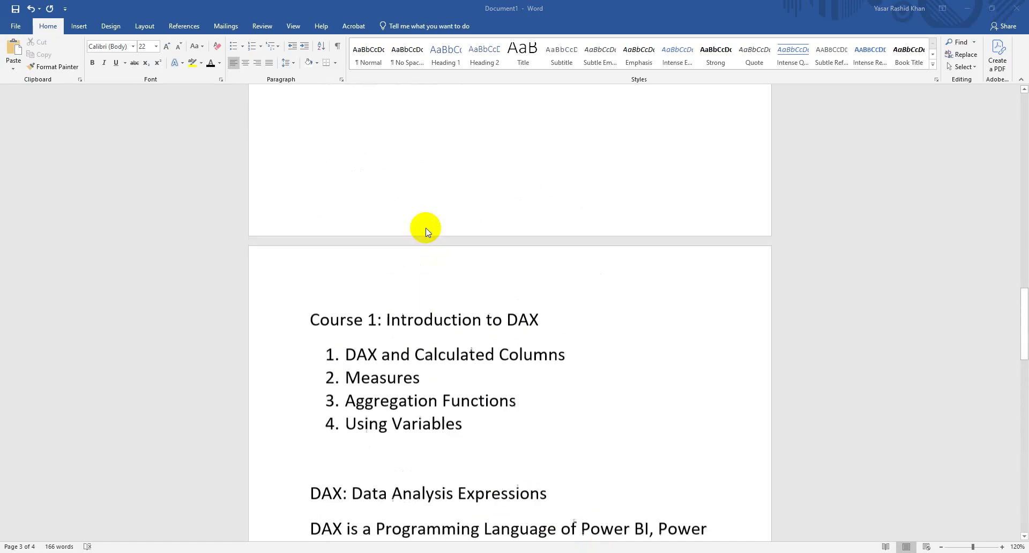
scroll(427, 232, up, 8)
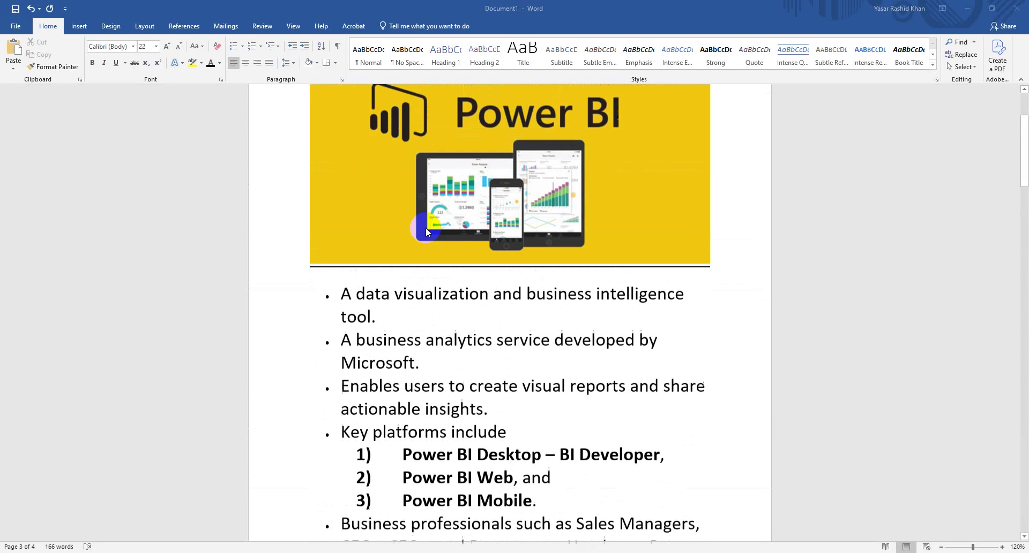
scroll(427, 231, down, 3)
scroll(427, 232, up, 2)
scroll(425, 229, down, 3)
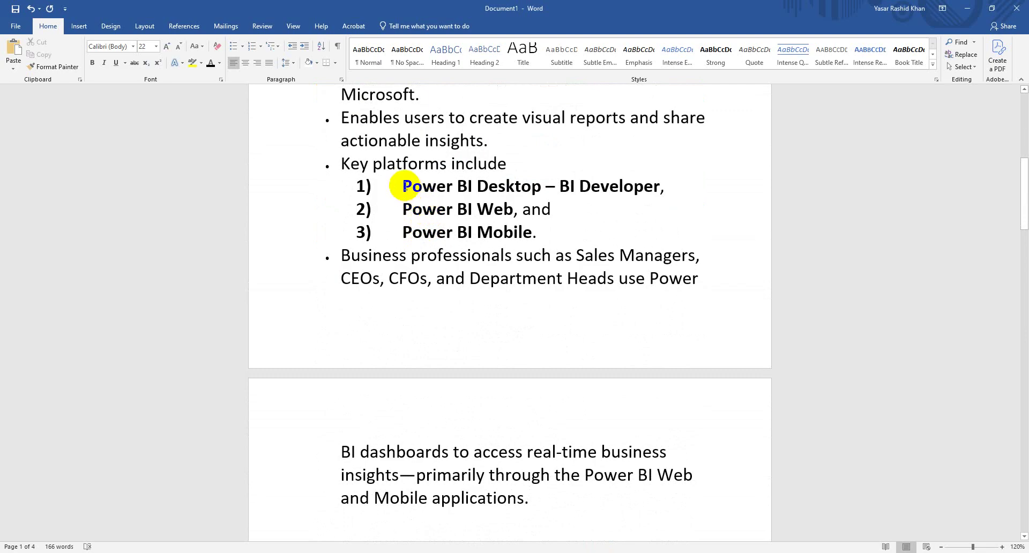
drag(404, 186, 652, 189)
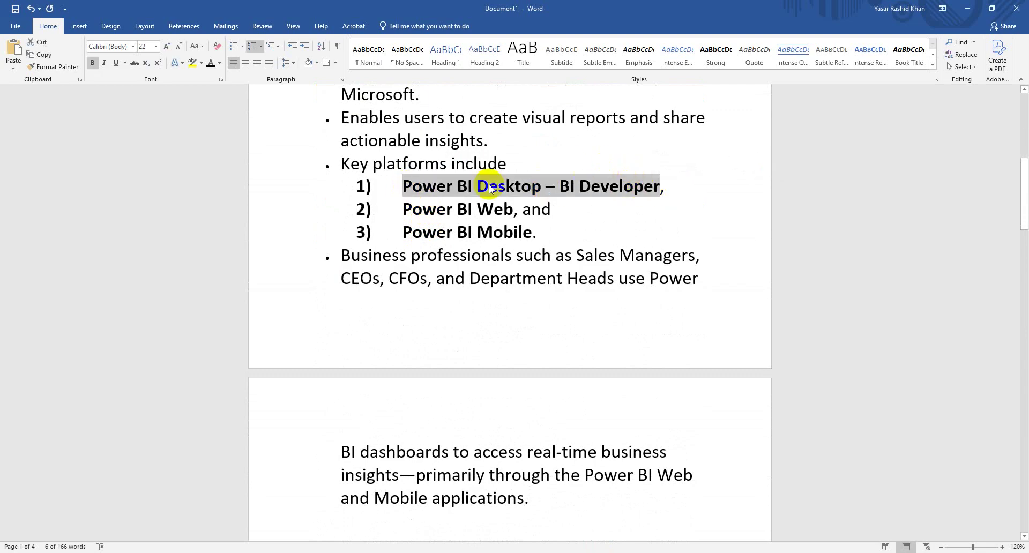
click(464, 209)
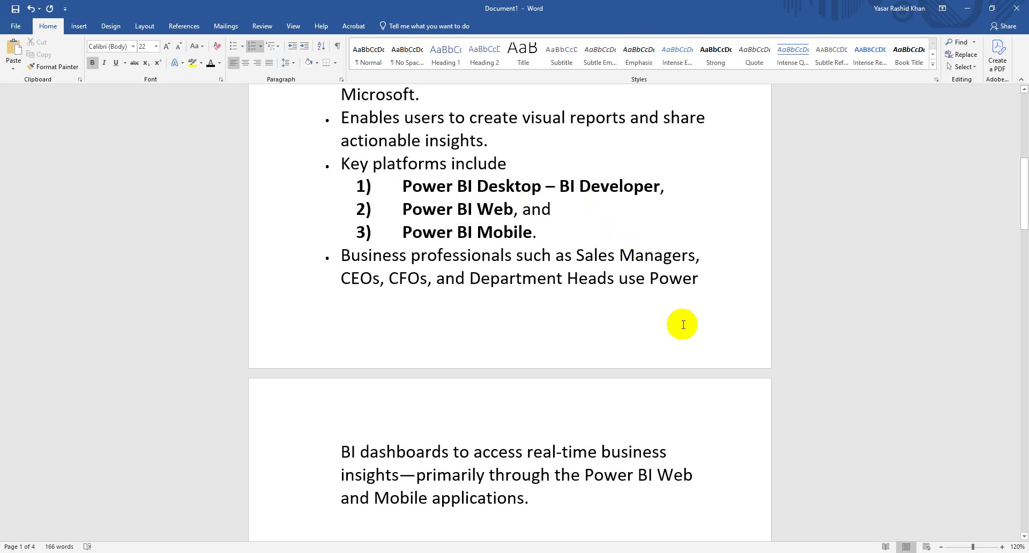
Switch to the Chrome window with the "power bi desktop" Google search, read the first Microsoft result's description, and minimize the browser.
mouse_move(729, 552)
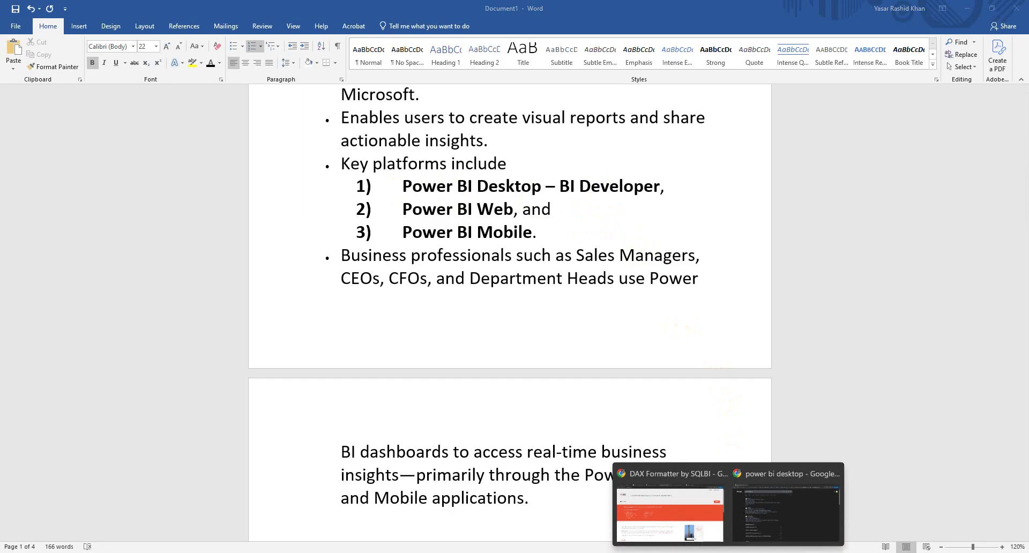
click(766, 500)
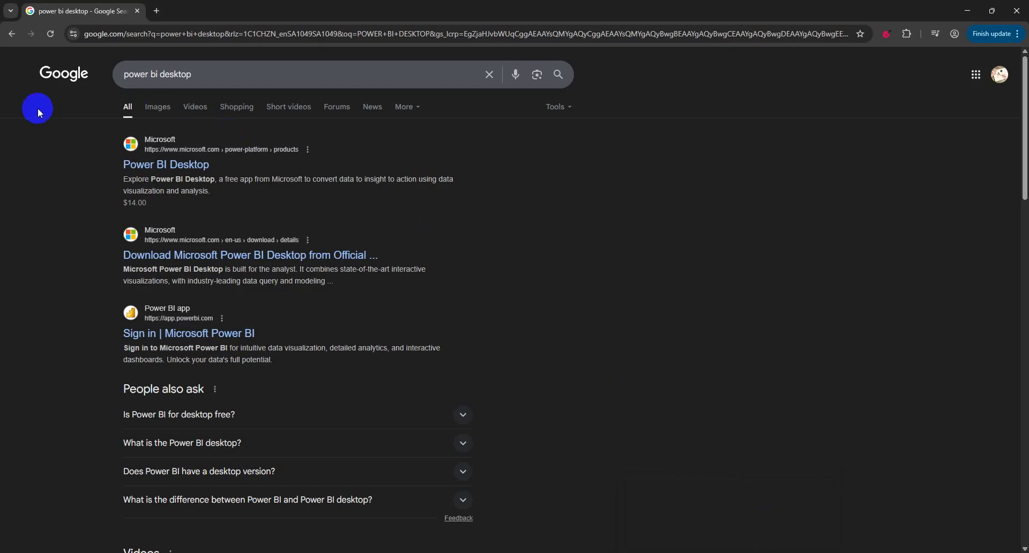
drag(209, 74, 134, 74)
click(79, 174)
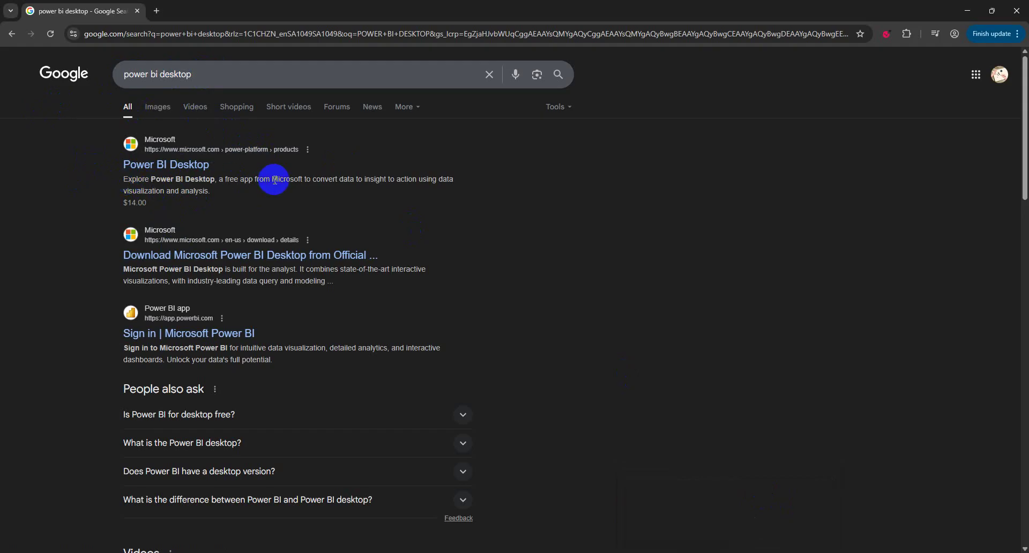
drag(218, 179, 452, 178)
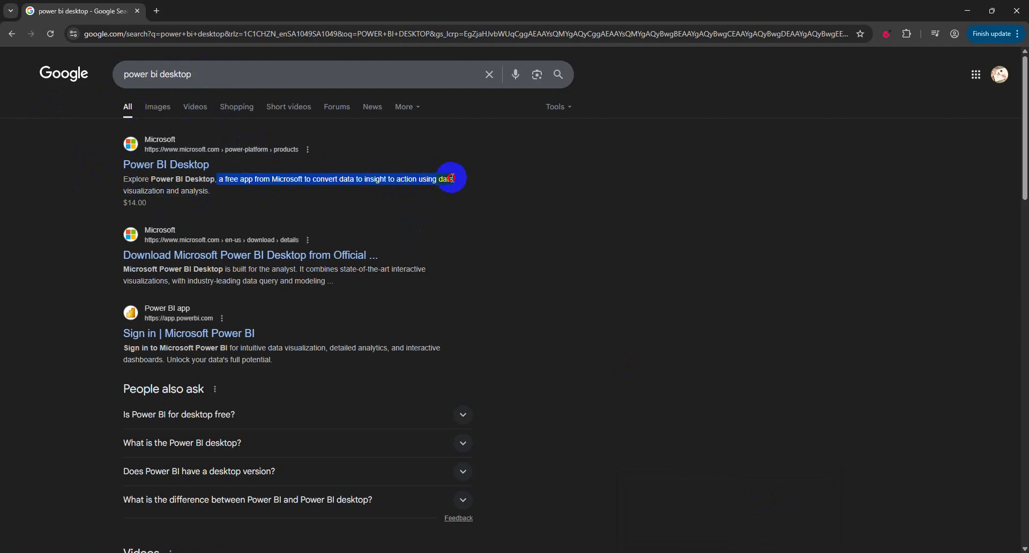
click(479, 181)
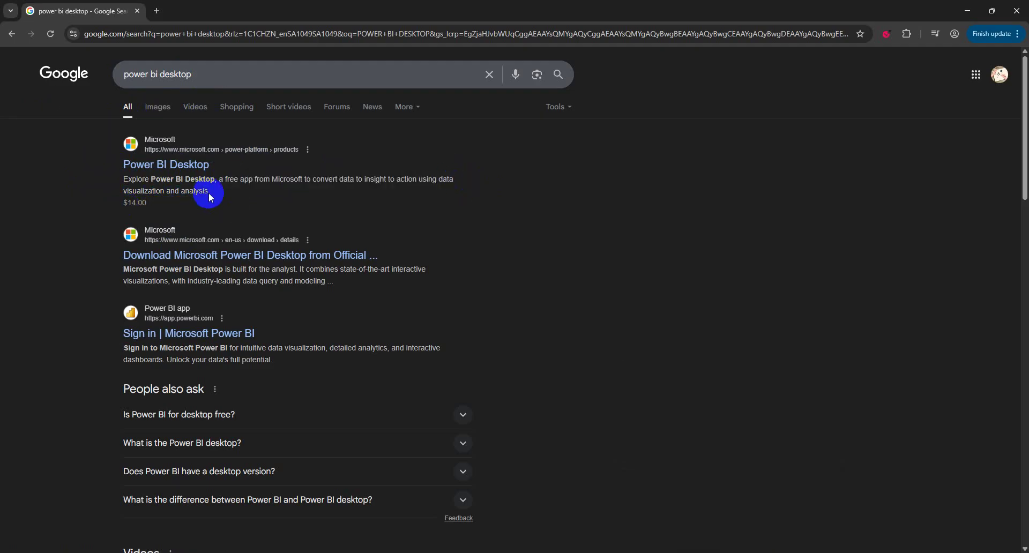
drag(204, 191, 229, 179)
click(323, 211)
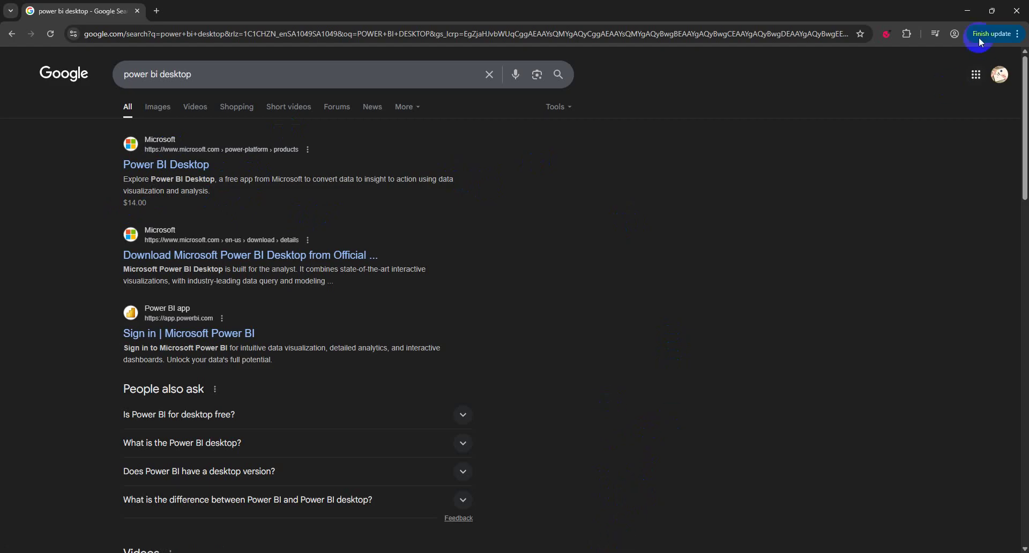
click(967, 11)
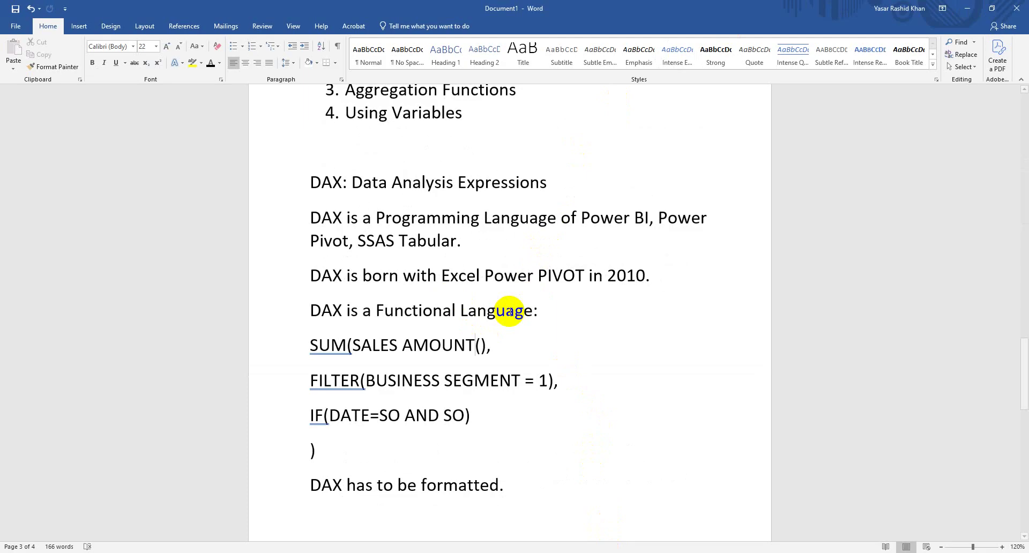
Review the DAX notes on page 3 and look ahead to the CALCULATED COLUMN heading on the following page.
scroll(515, 359, down, 2)
scroll(516, 363, down, 3)
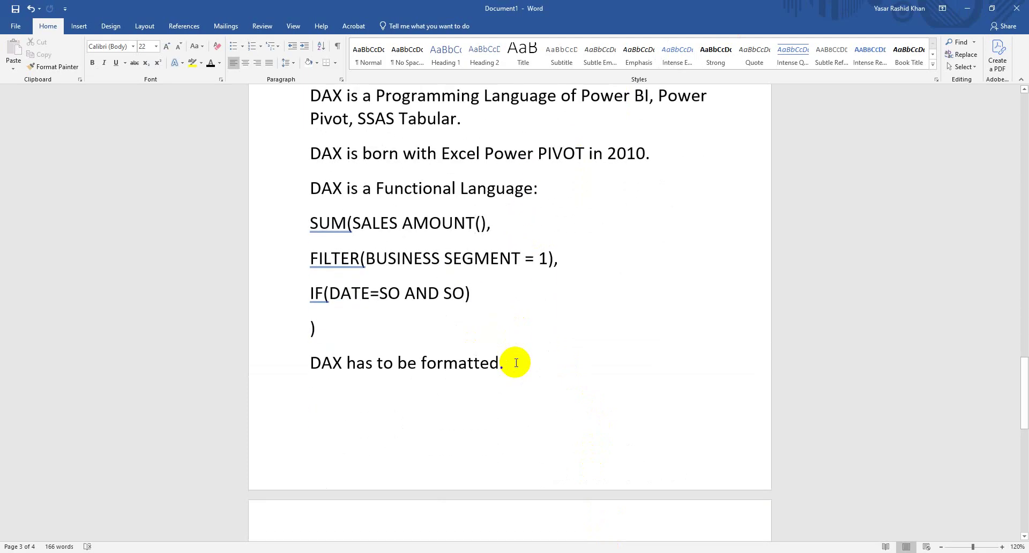
scroll(515, 361, up, 9)
scroll(515, 234, down, 9)
scroll(515, 363, down, 6)
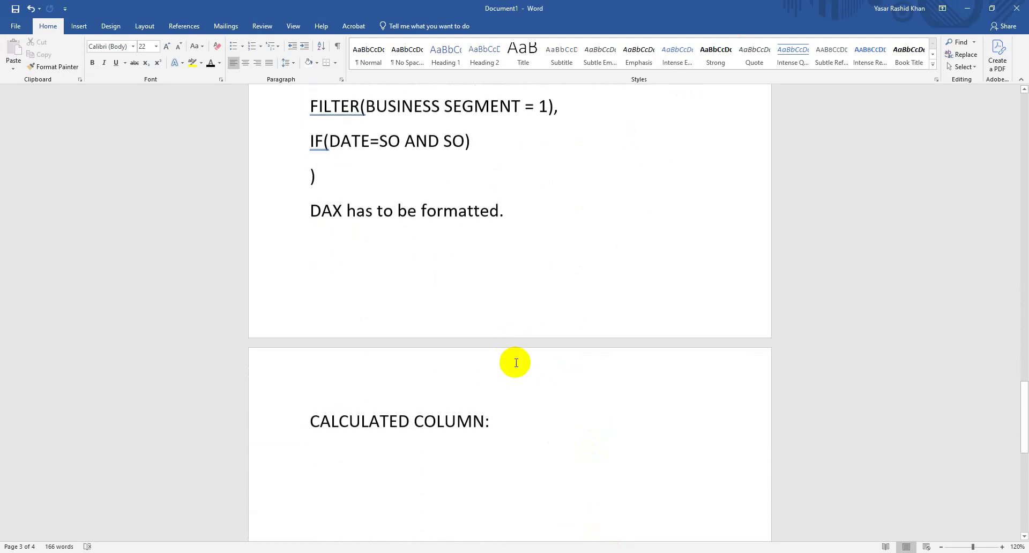
scroll(515, 362, up, 7)
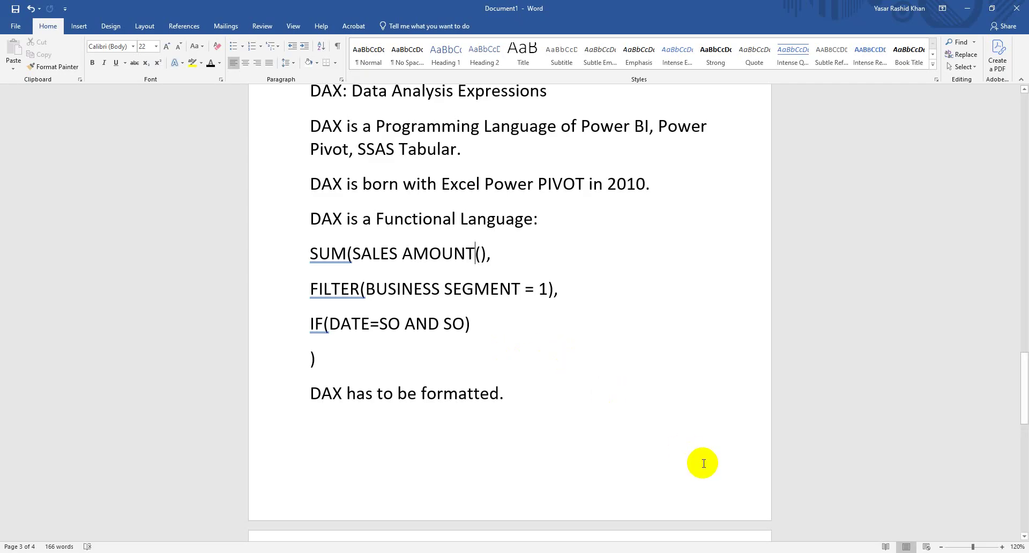
Switch to the DAX Practice workbook in Excel and look over the Sales sheet's table, including its ProductID and CustomerID columns.
key(alt+Tab)
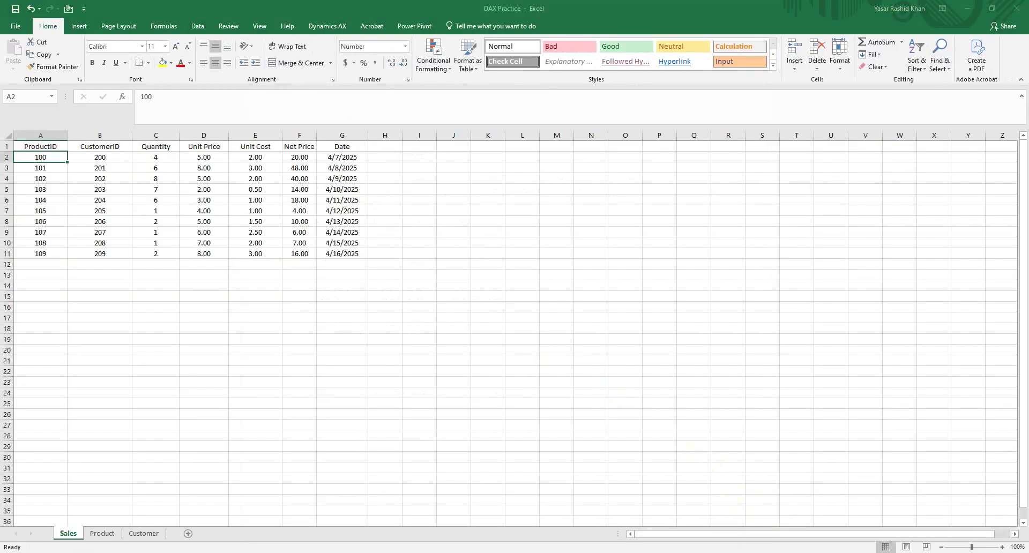
click(293, 359)
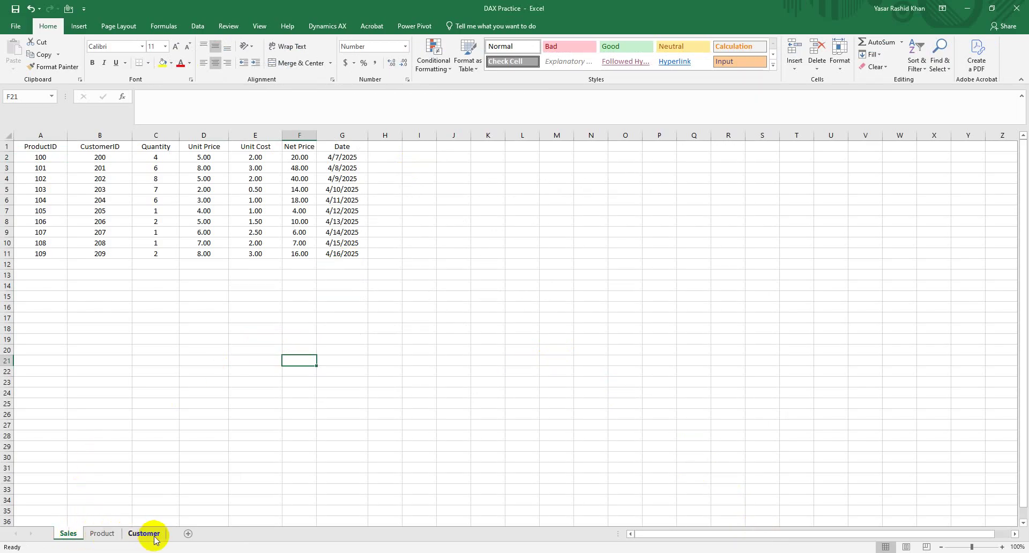
click(176, 232)
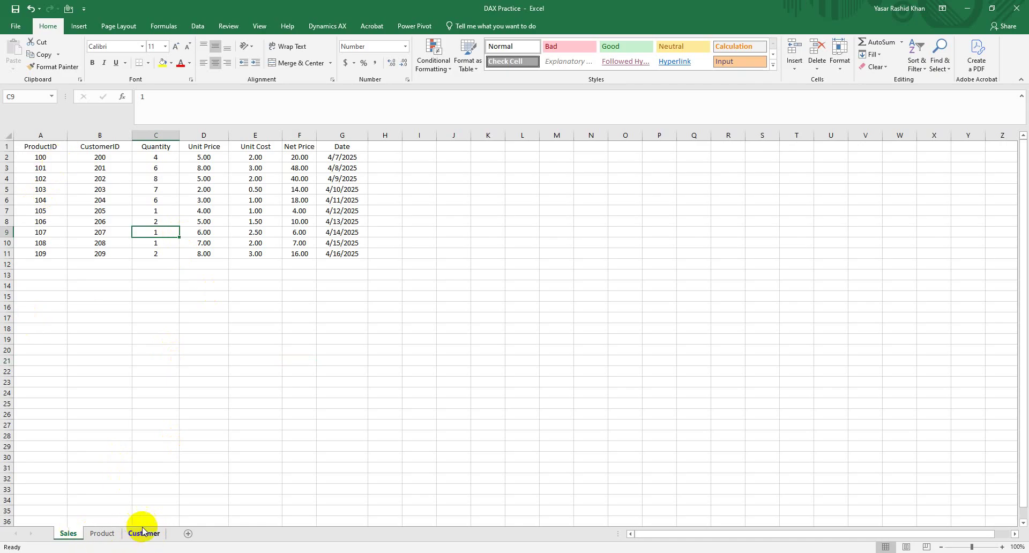
click(30, 164)
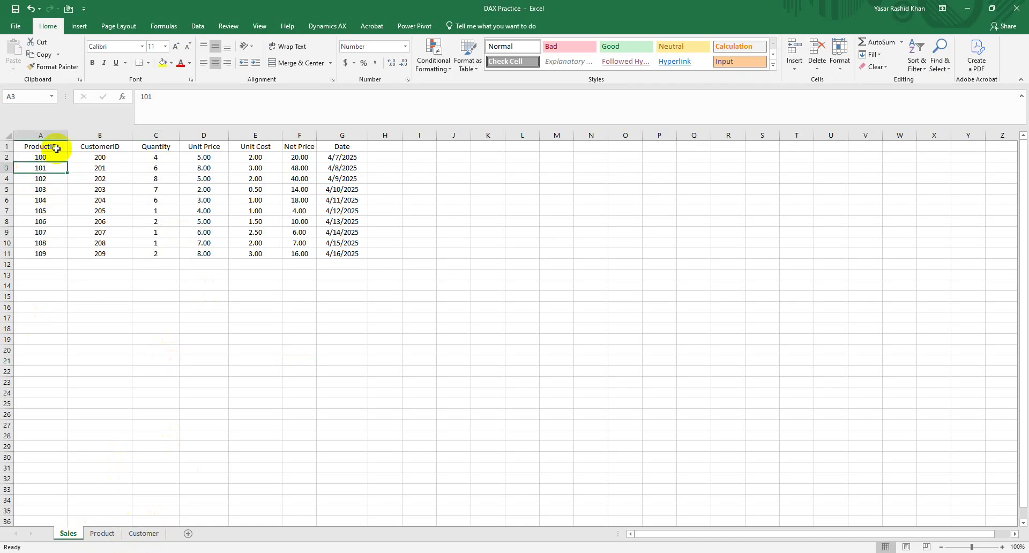
click(102, 146)
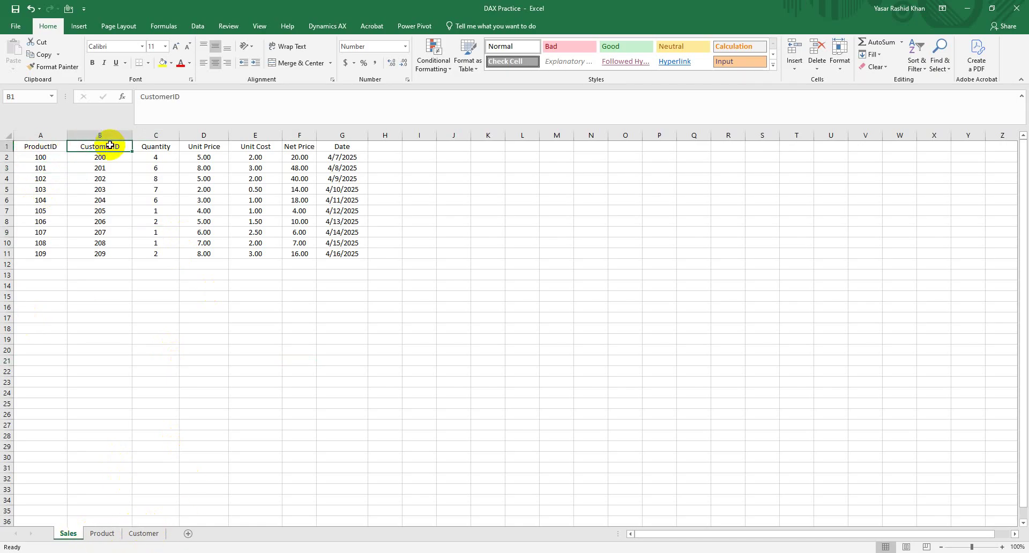
Examine the first sales record field by field from ProductID to Date, along with the full range of dates.
click(32, 158)
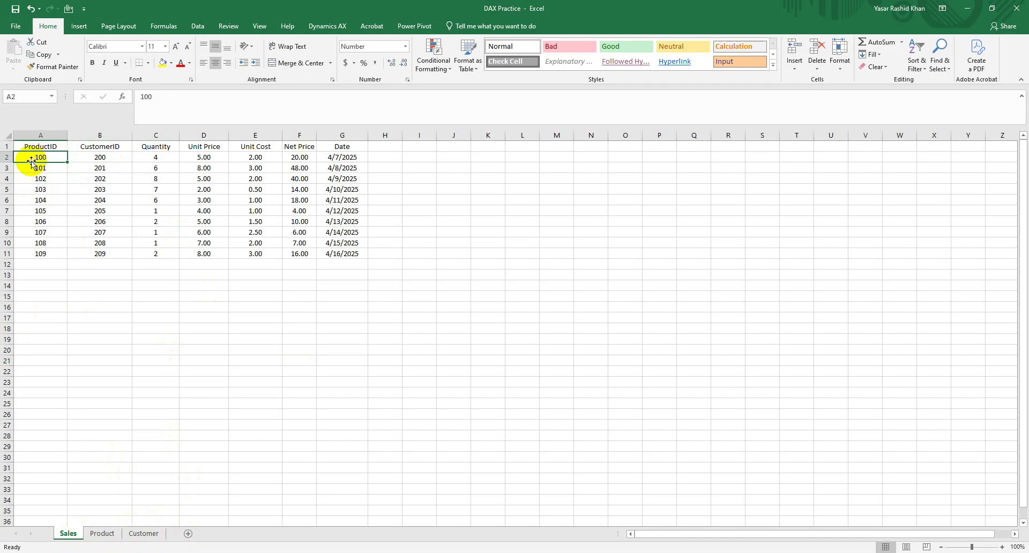
click(93, 157)
click(161, 157)
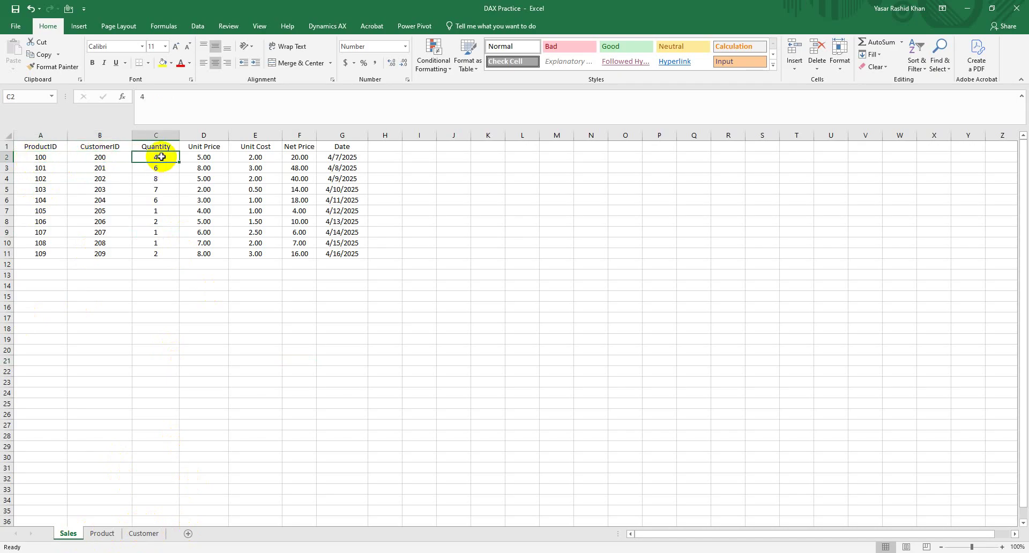
click(221, 155)
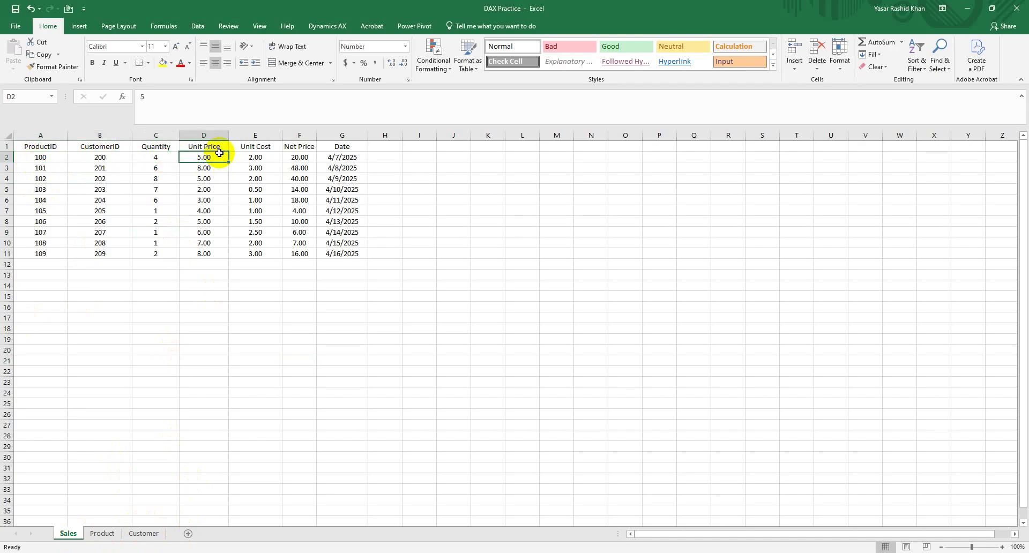
click(270, 156)
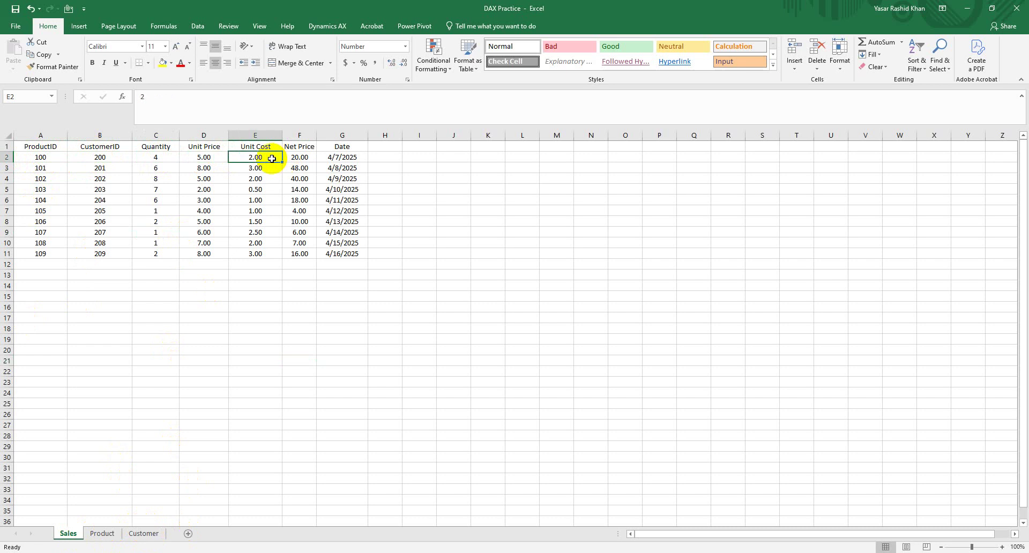
click(305, 158)
click(344, 157)
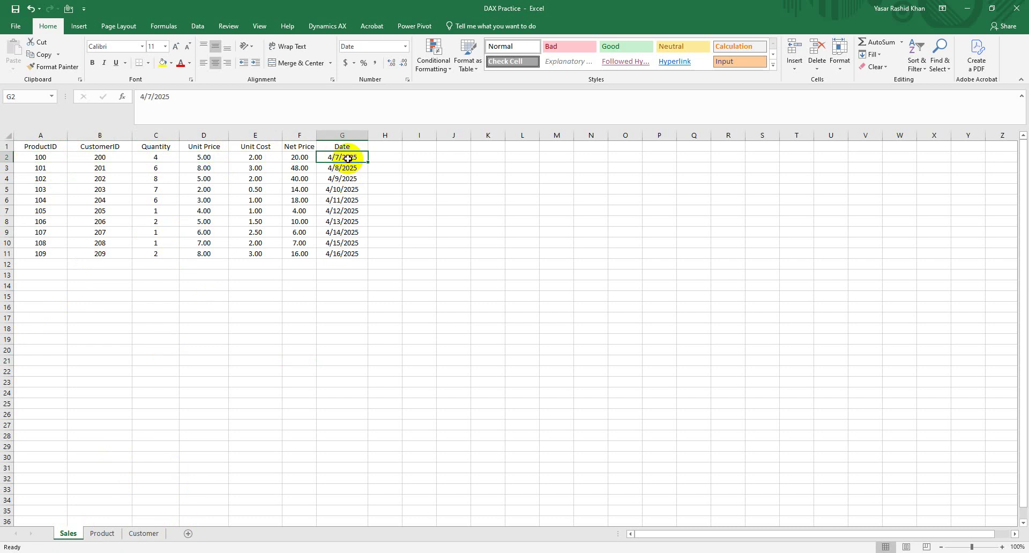
drag(344, 156, 341, 254)
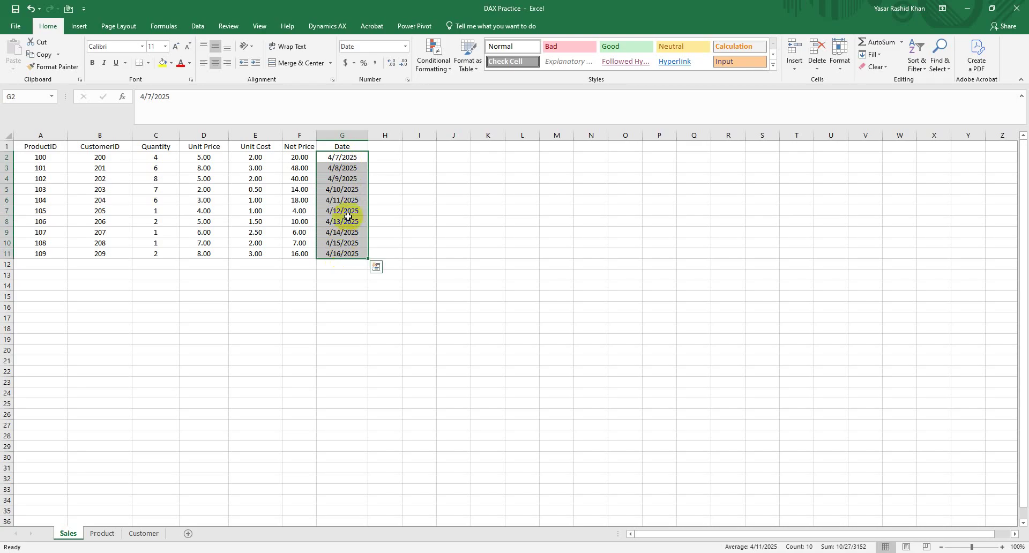
click(270, 187)
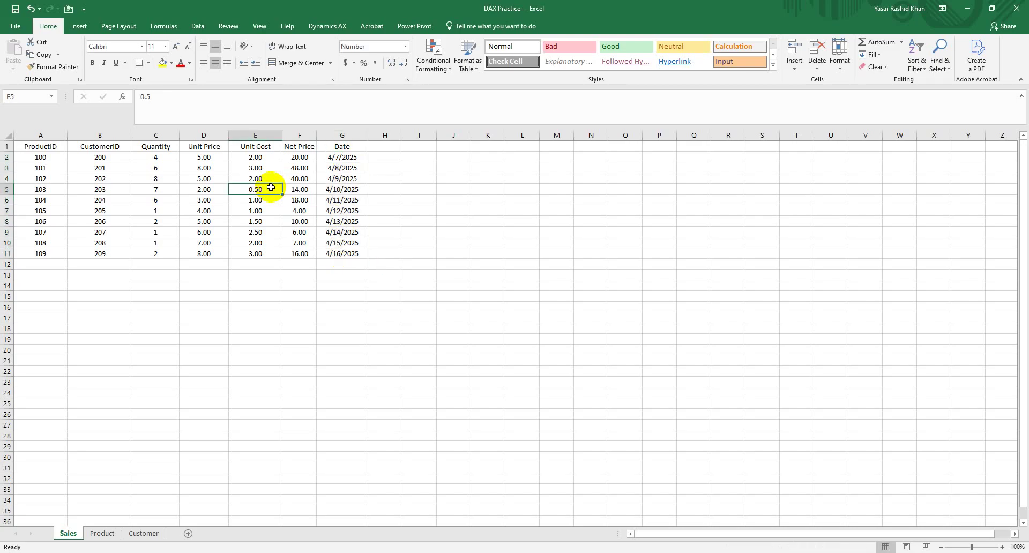
Look over the Product sheet's ProductID, Product Name and SubCategory columns.
click(102, 534)
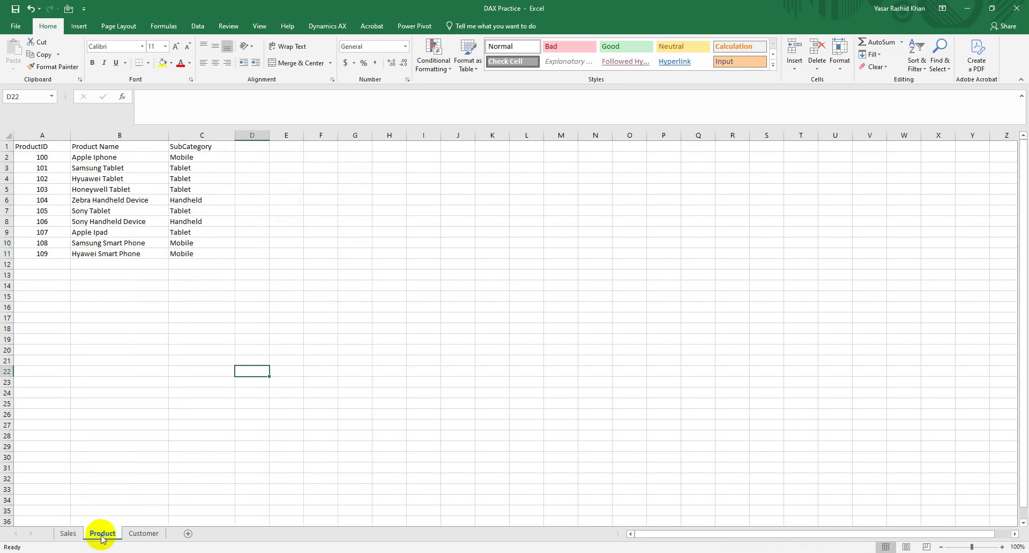
click(57, 160)
drag(56, 160, 52, 242)
drag(118, 158, 128, 240)
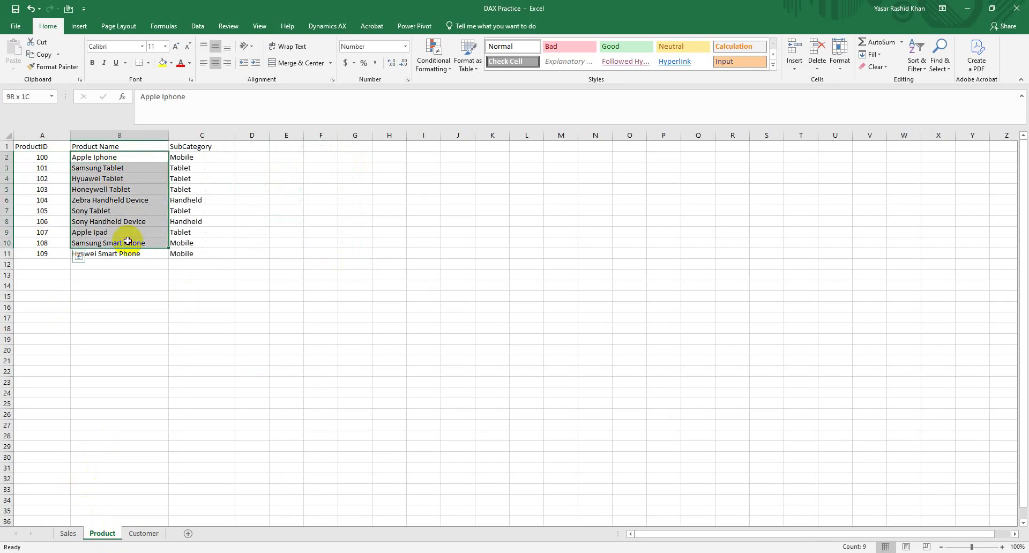
click(206, 156)
key(Down)
key(Down)
key(Down)
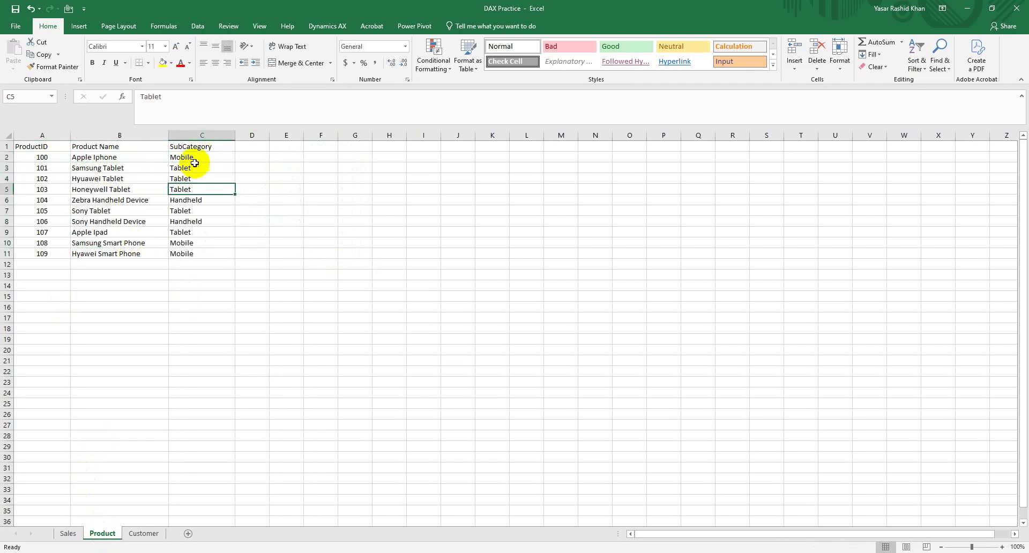
Look over the Customer sheet's Customer ID, Customer Name, City and Birth Date columns, and return to the Sales sheet.
click(143, 533)
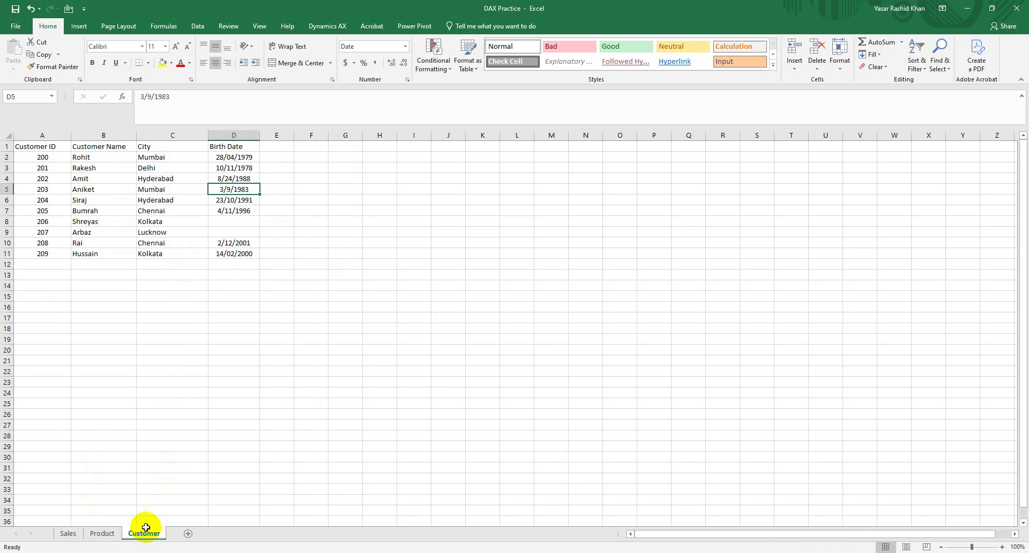
drag(42, 157, 42, 232)
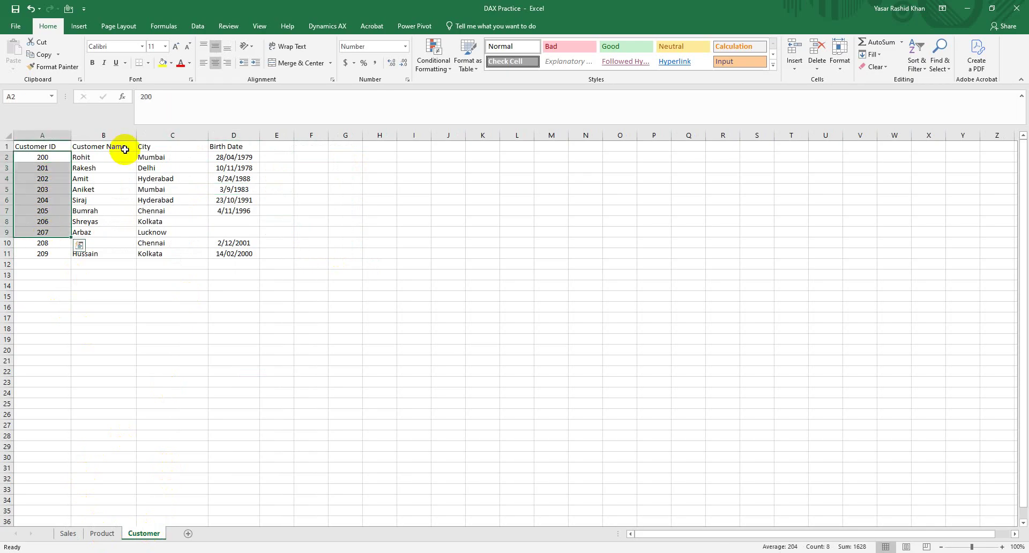
drag(122, 159, 119, 230)
drag(169, 157, 166, 231)
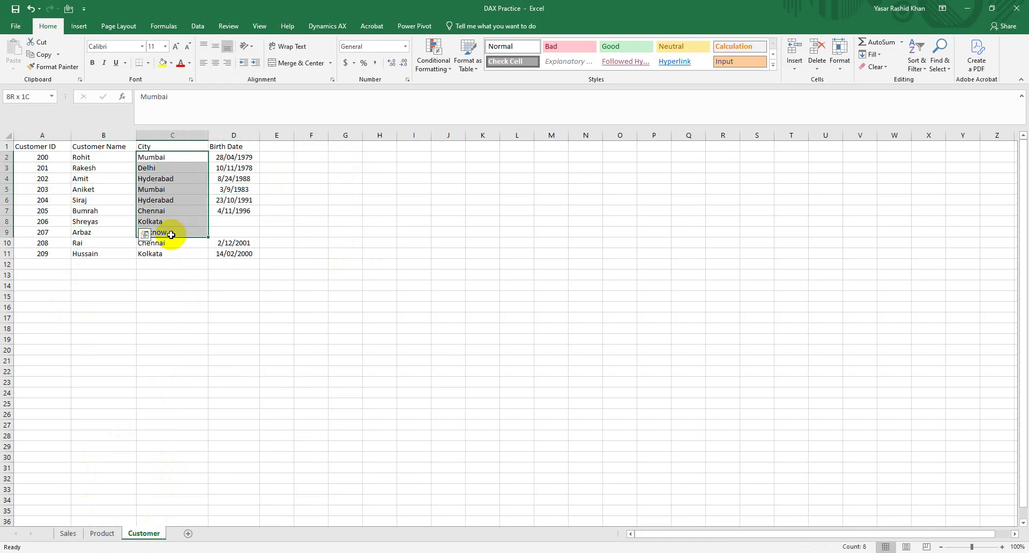
drag(244, 159, 236, 221)
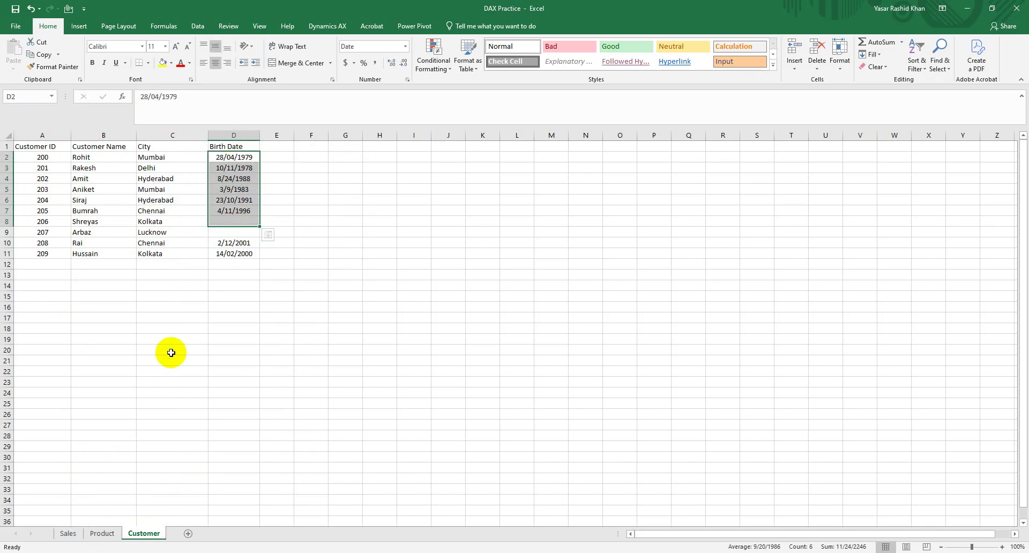
click(87, 277)
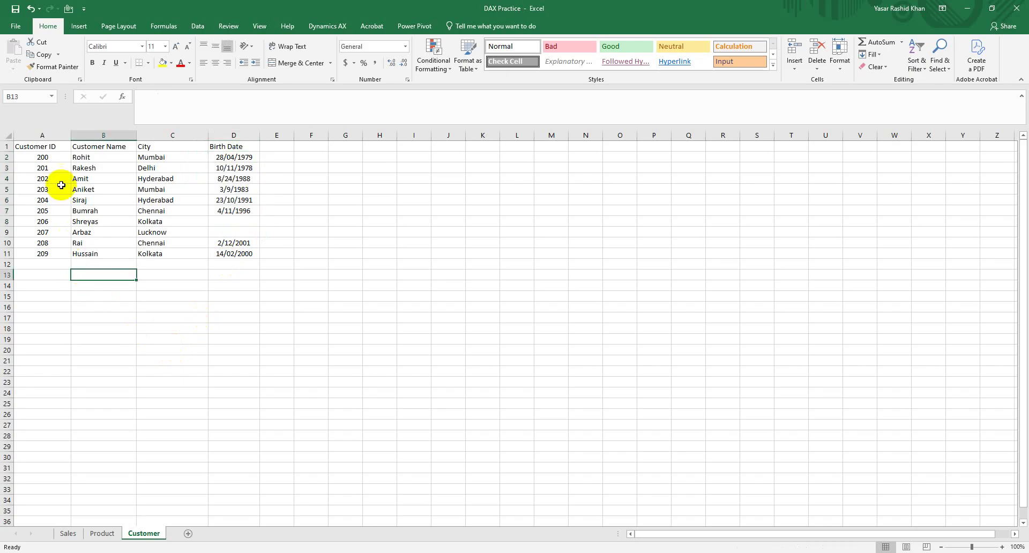
click(52, 157)
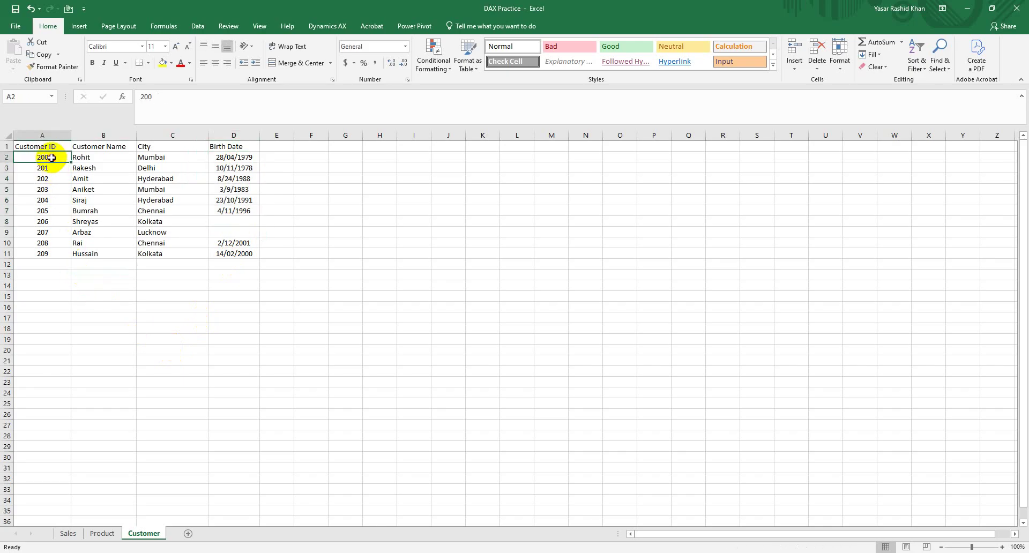
click(68, 533)
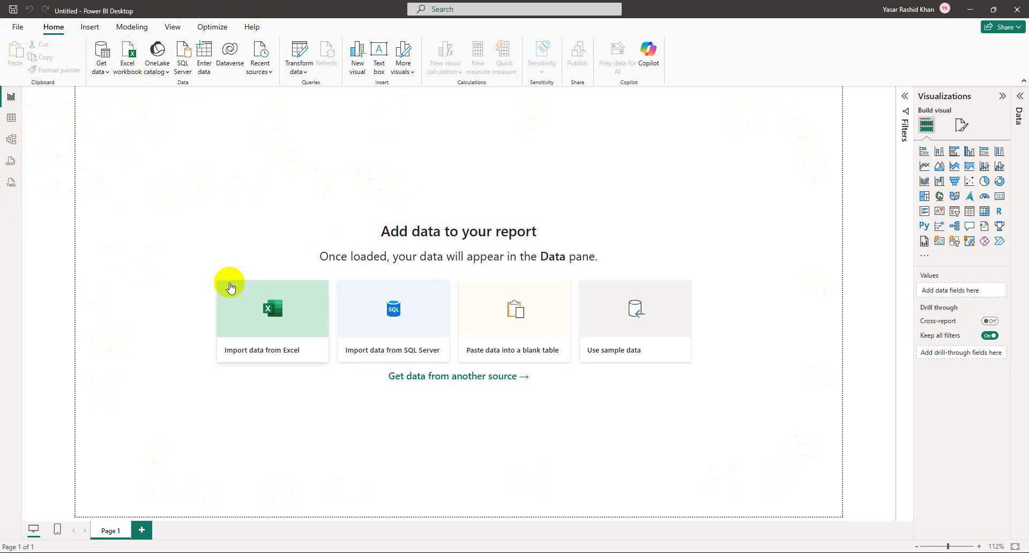
View the empty Table, Model and Report views in Power BI Desktop, and check the Sales sheet in the DAX Practice workbook before returning.
click(12, 117)
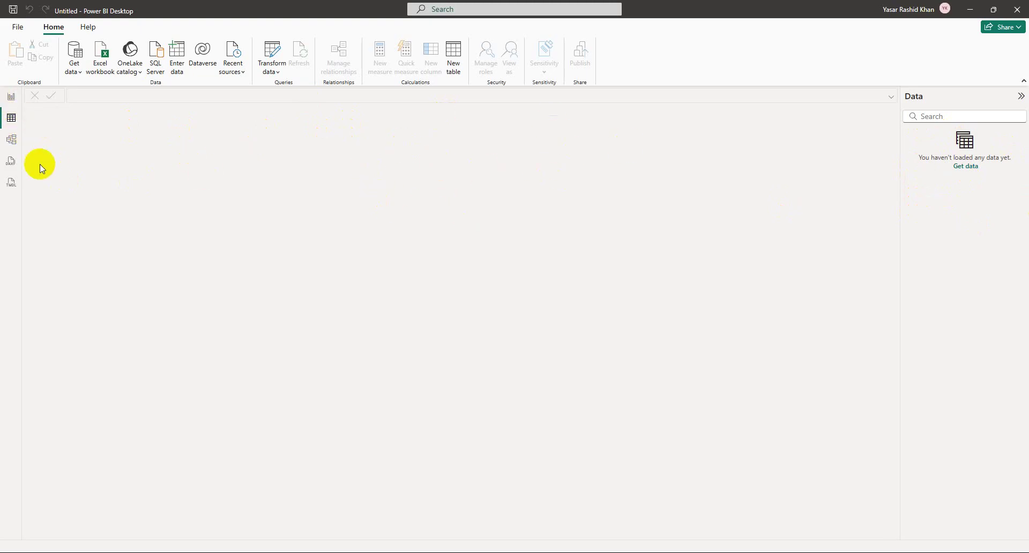
click(11, 141)
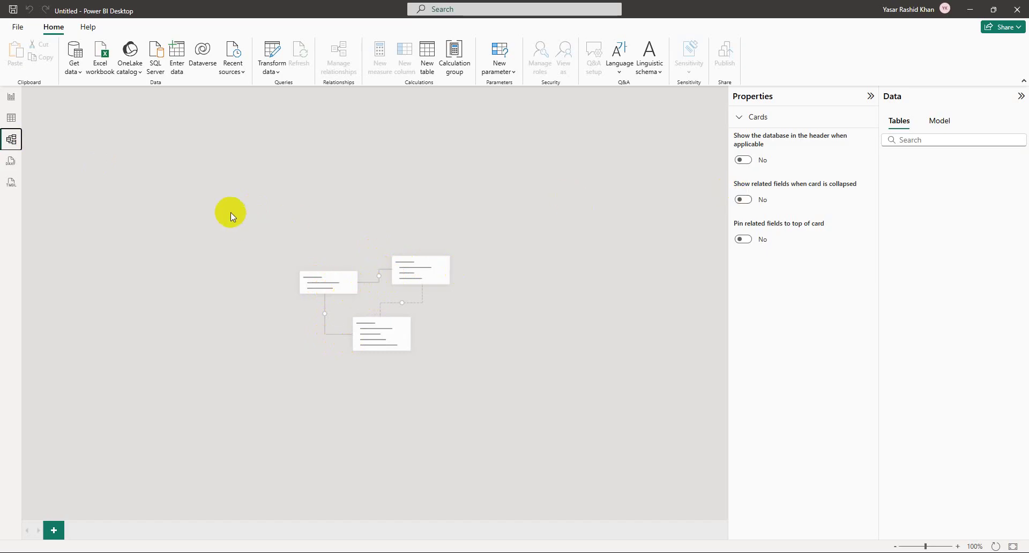
click(13, 98)
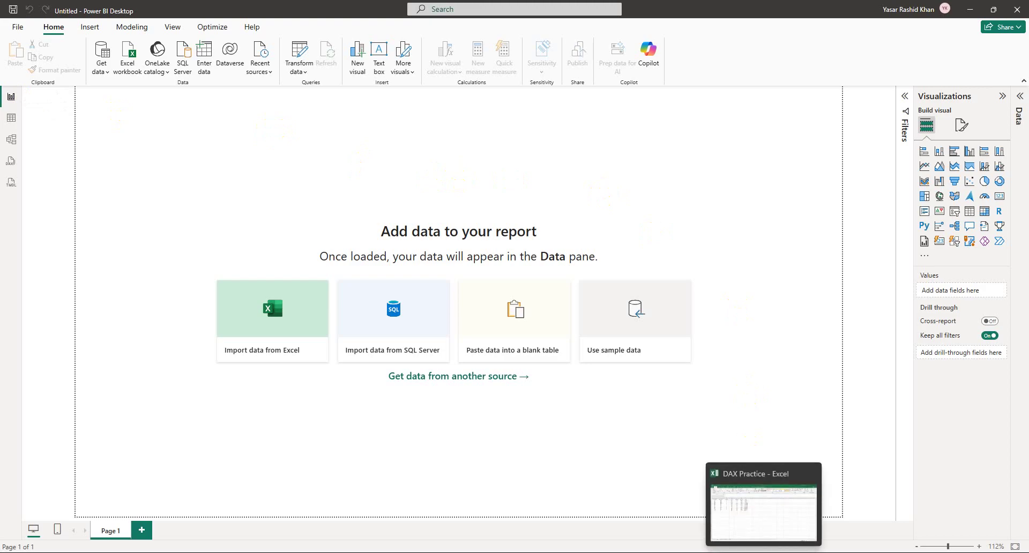
click(764, 482)
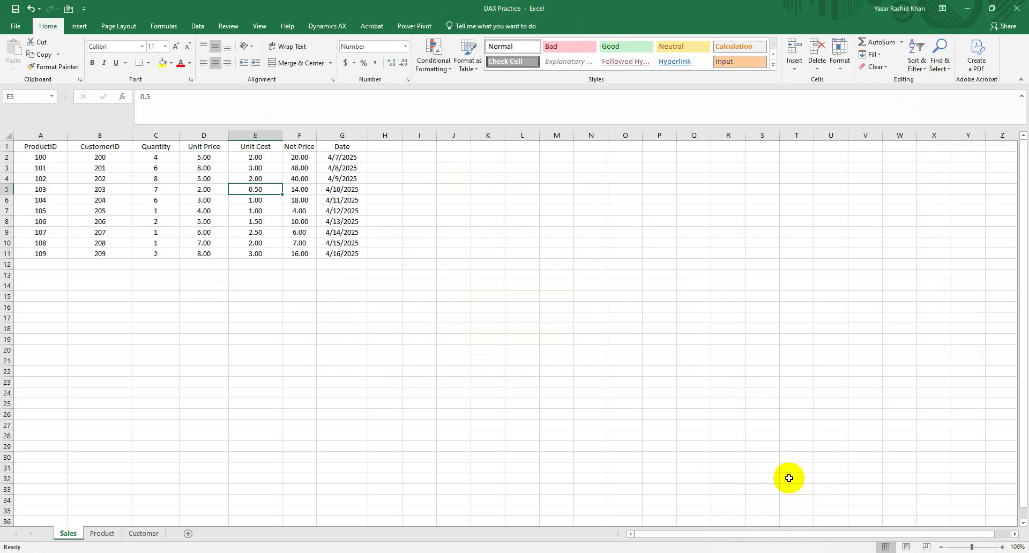
click(600, 514)
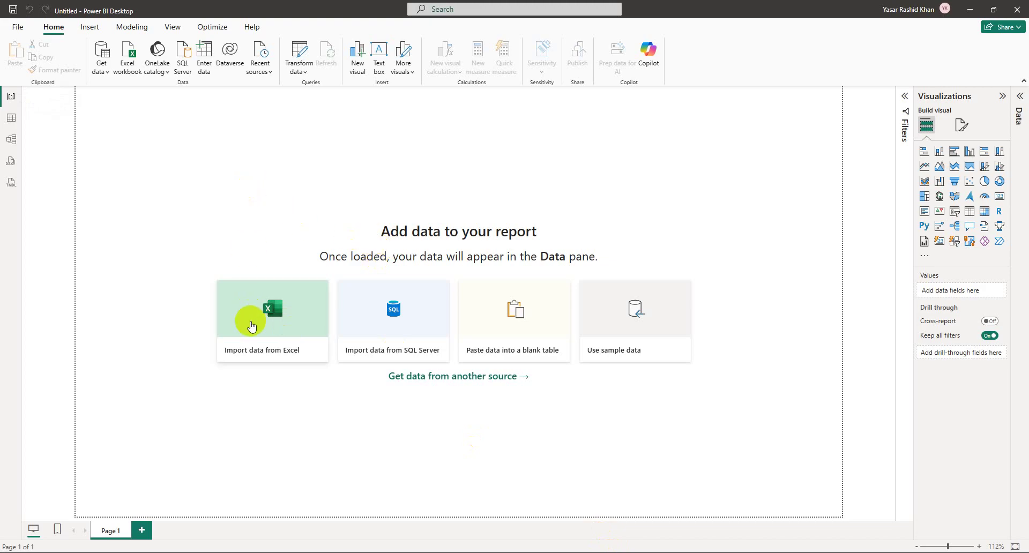
Import the Customer, Product and Sales tables from the Excel workbook DAX Practice.xlsx into the report.
click(282, 339)
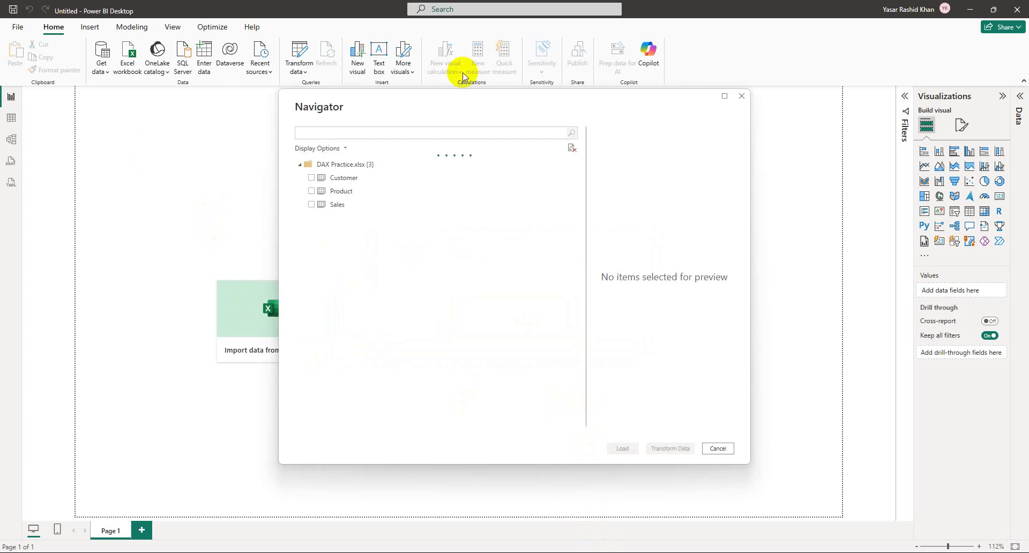
click(310, 178)
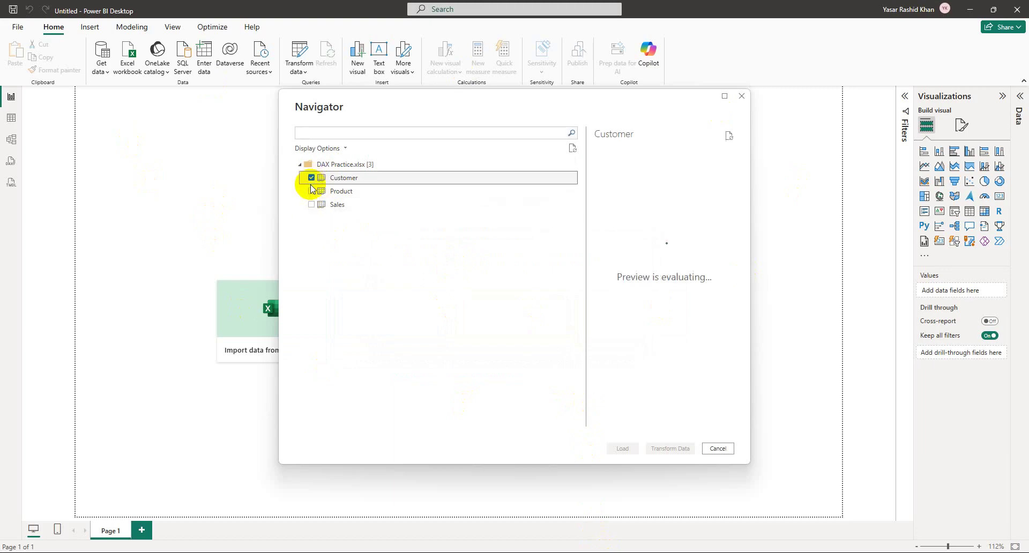
click(311, 192)
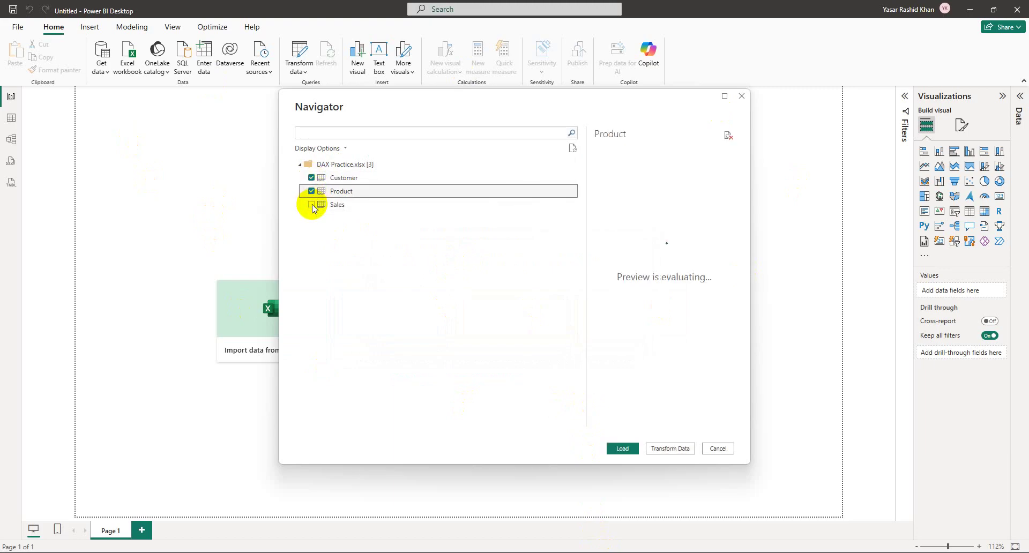
click(311, 205)
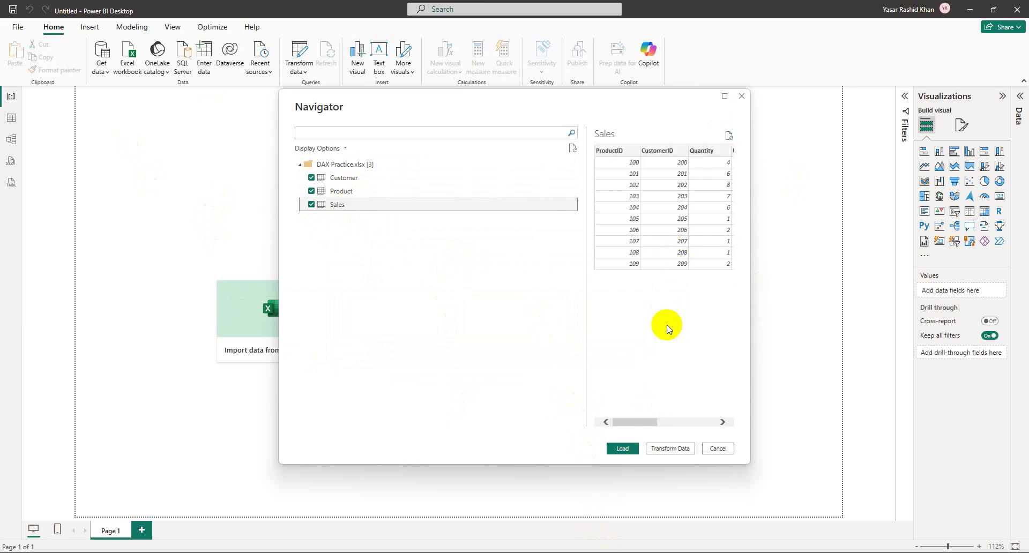
click(623, 449)
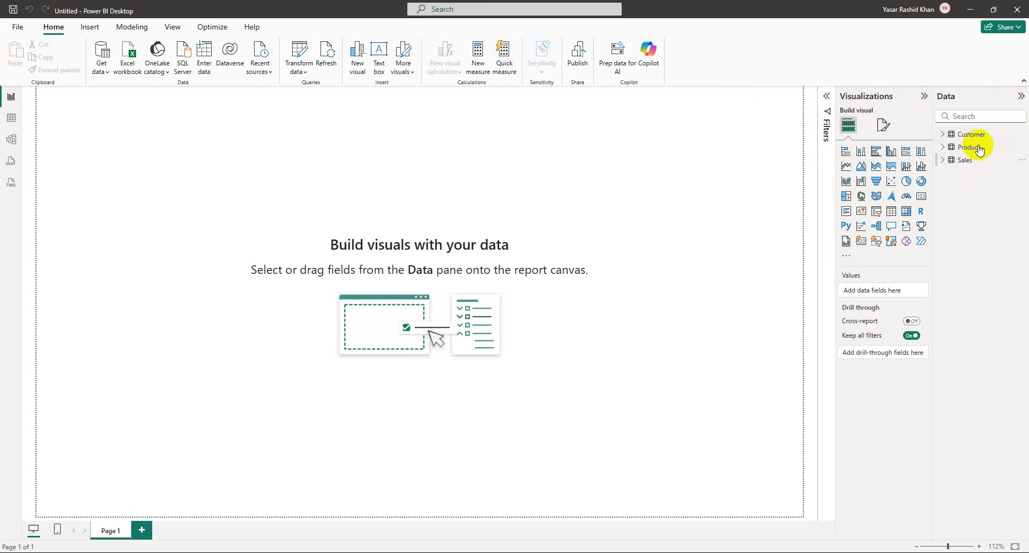
Examine the loaded Customer, Product and Sales tables one after another in Table view.
click(12, 121)
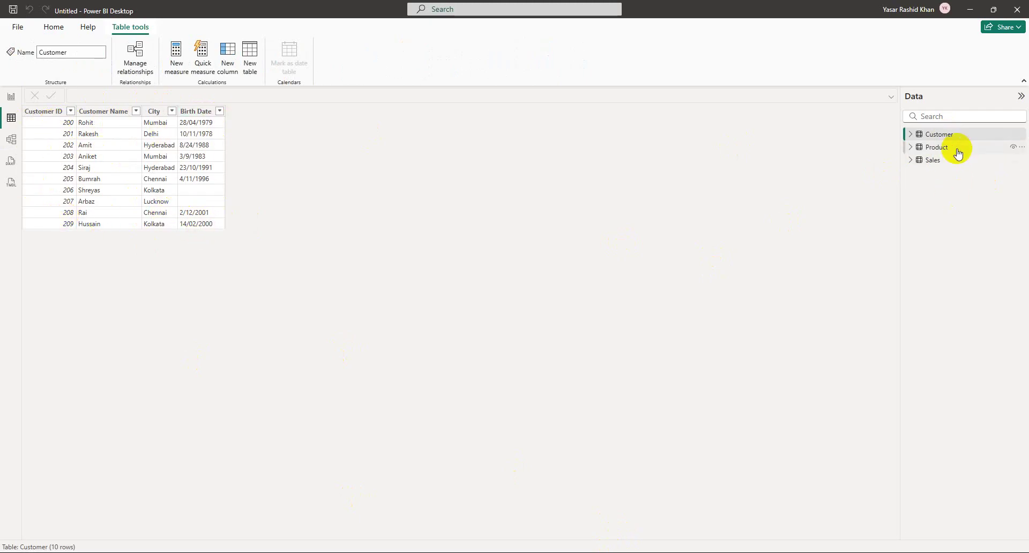
click(937, 148)
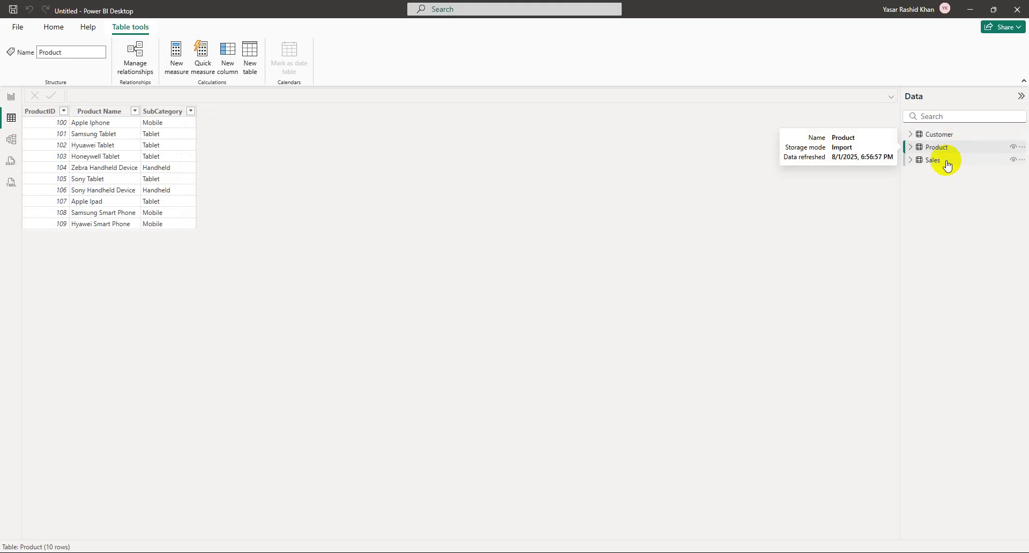
click(946, 164)
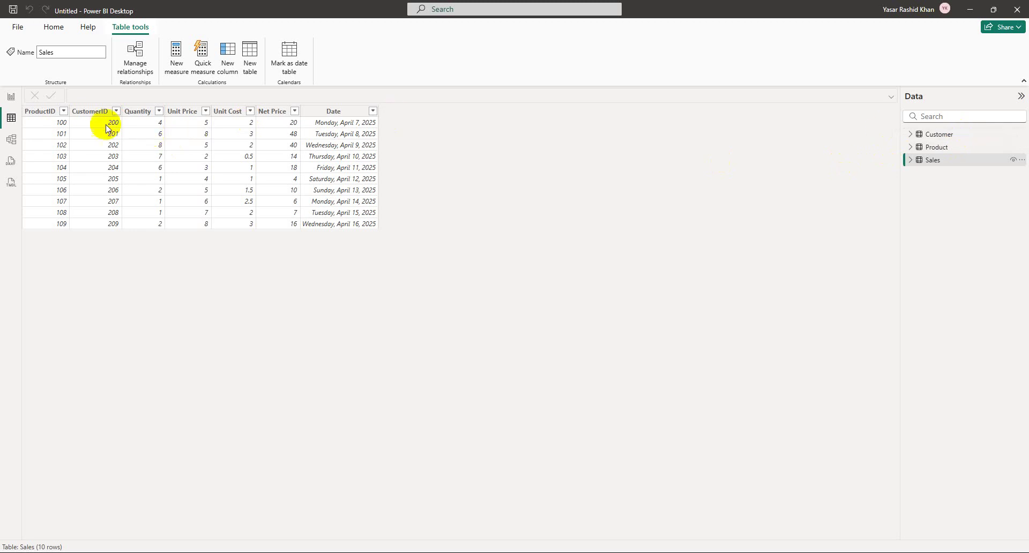
Rearrange the relationship diagram in Model view by moving the Product card down and to the left and the Sales card down.
click(14, 144)
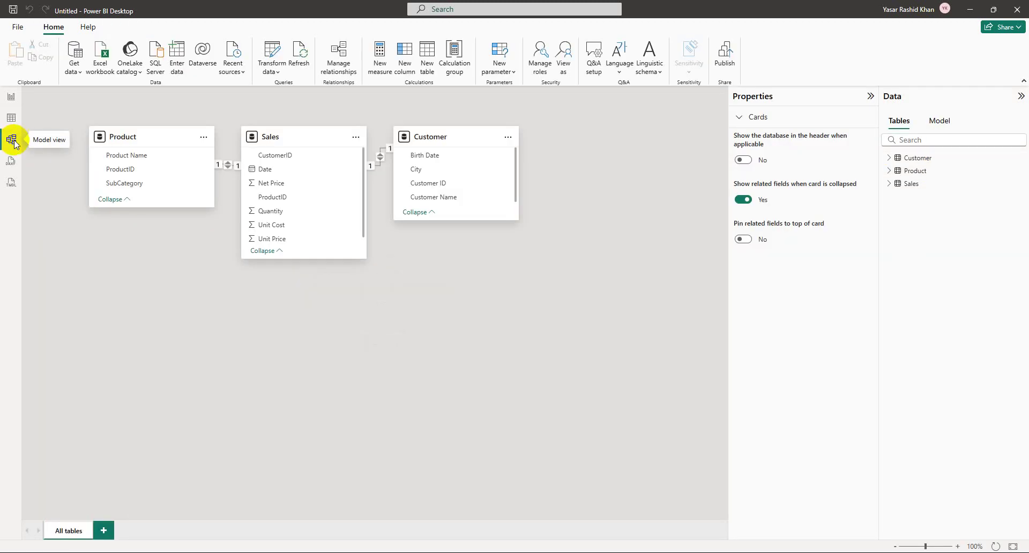
drag(144, 139, 116, 176)
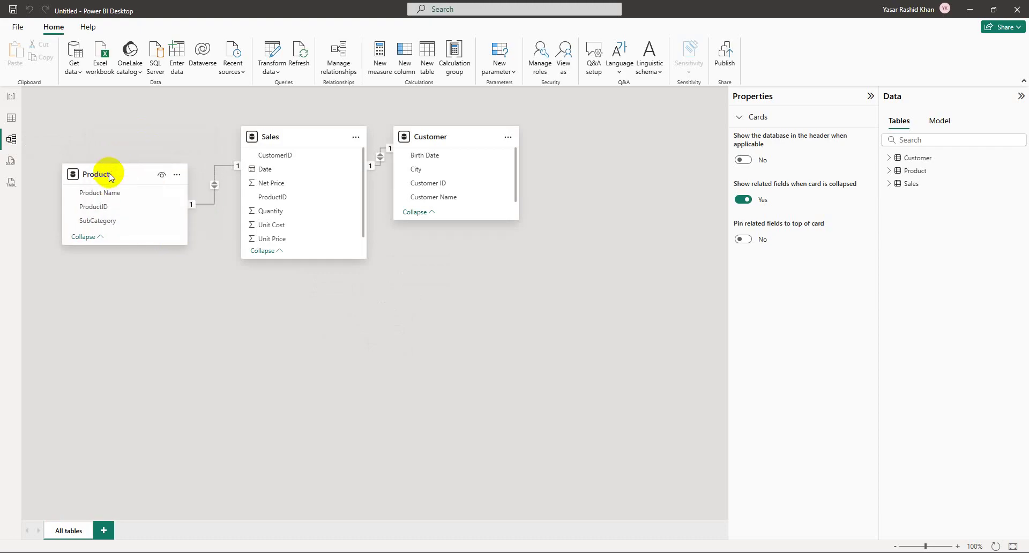
drag(307, 136, 320, 273)
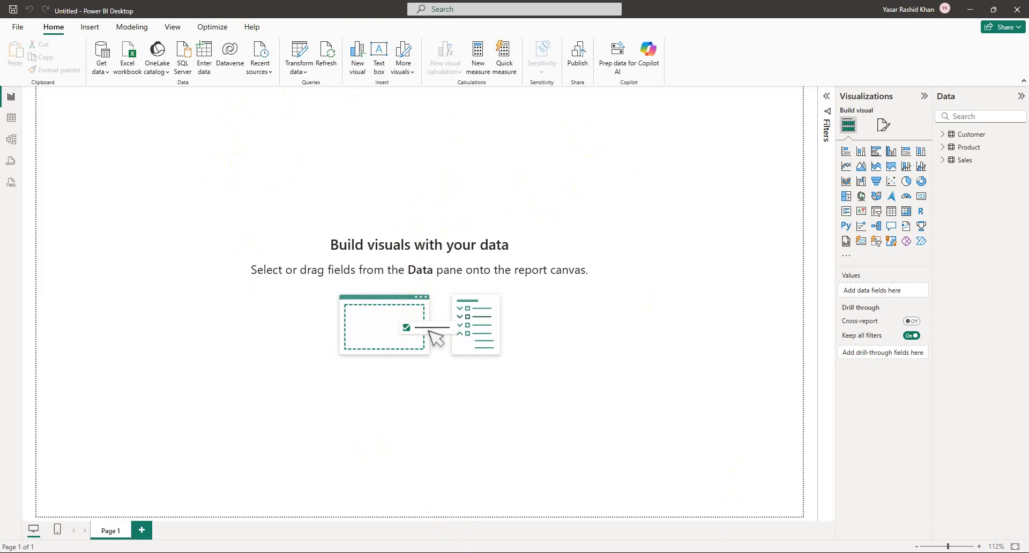
Switch to the Word document and review the Course 1 outline on page 3, highlighting DAX, Calculated Columns and Measures.
click(716, 552)
scroll(497, 283, up, 6)
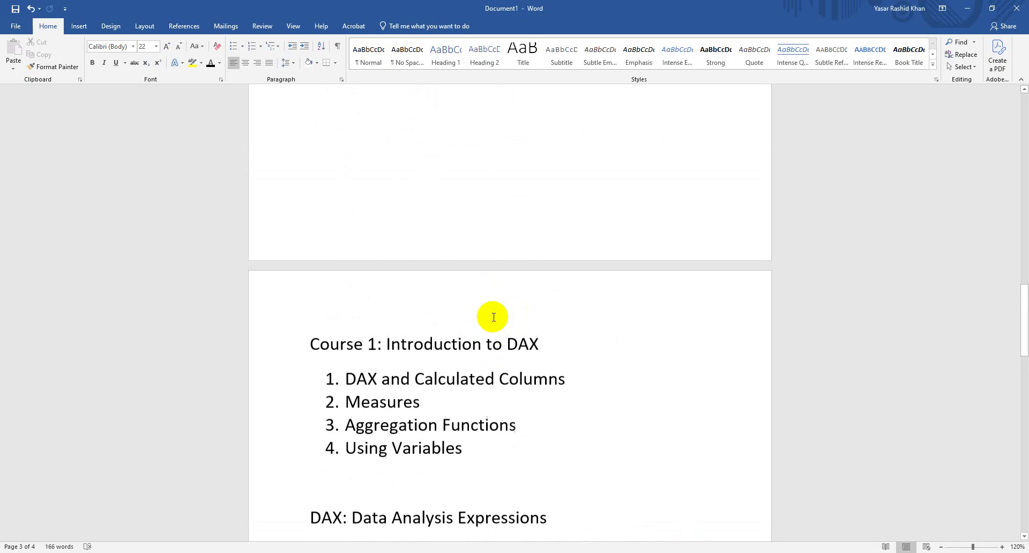
scroll(491, 314, down, 2)
double_click(349, 257)
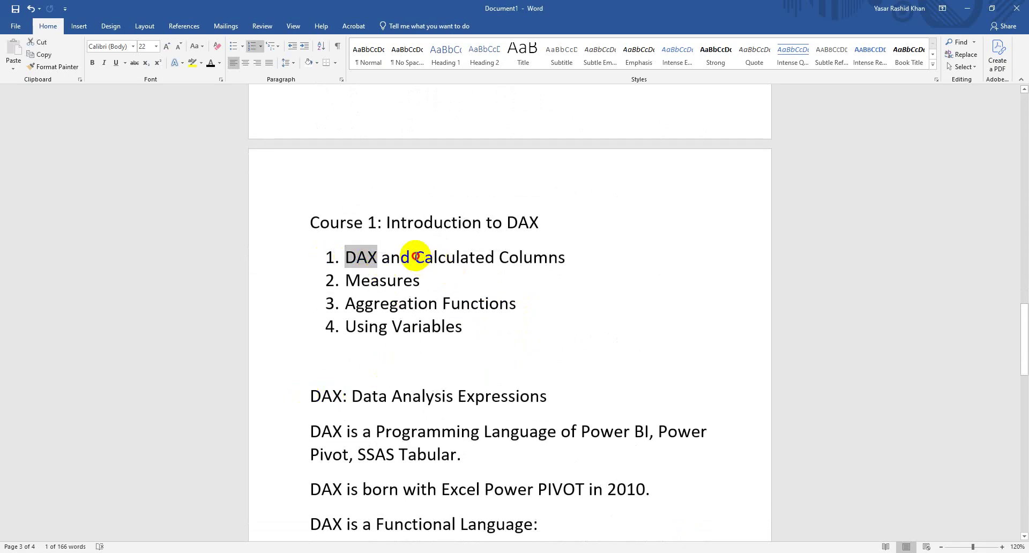
drag(416, 258, 422, 279)
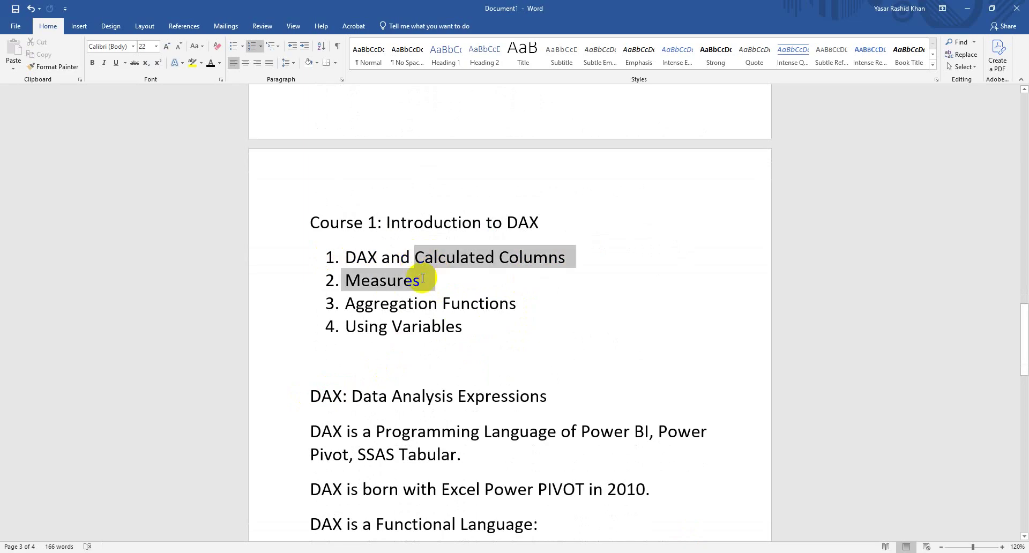
click(453, 276)
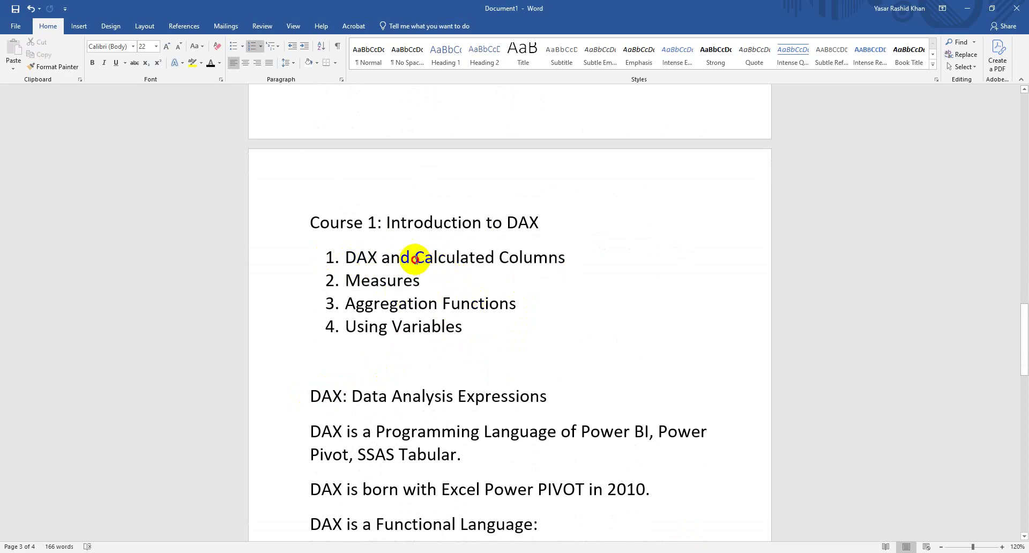
drag(416, 260, 552, 259)
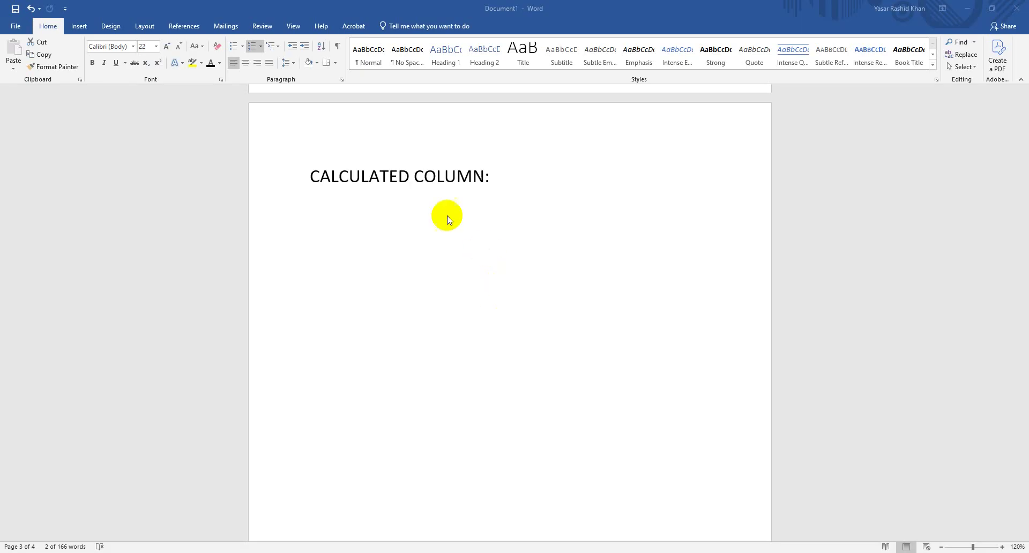
Change the heading on page 4 to the plural "CALCULATED COLUMNS:".
click(486, 175)
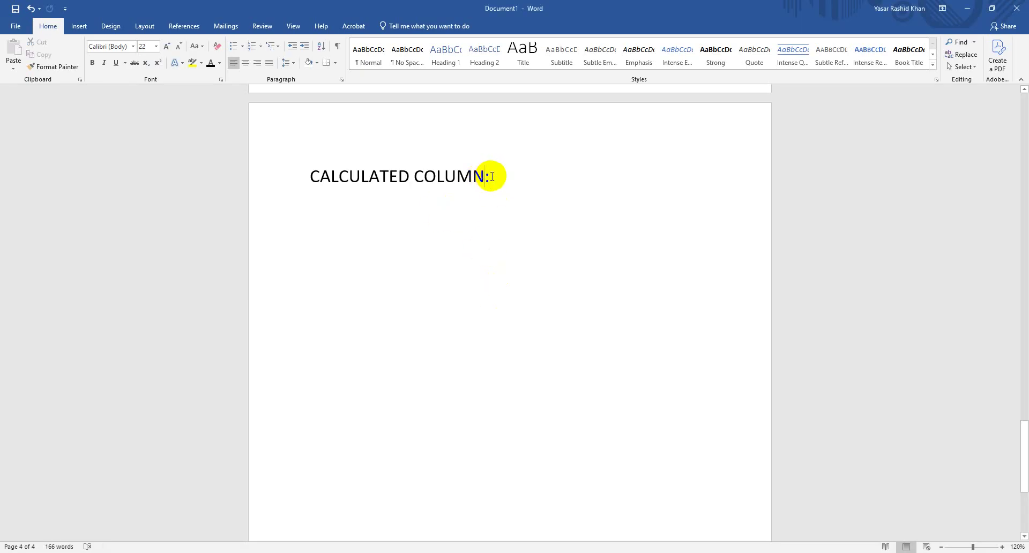
key(Caps_Lock)
text(S)
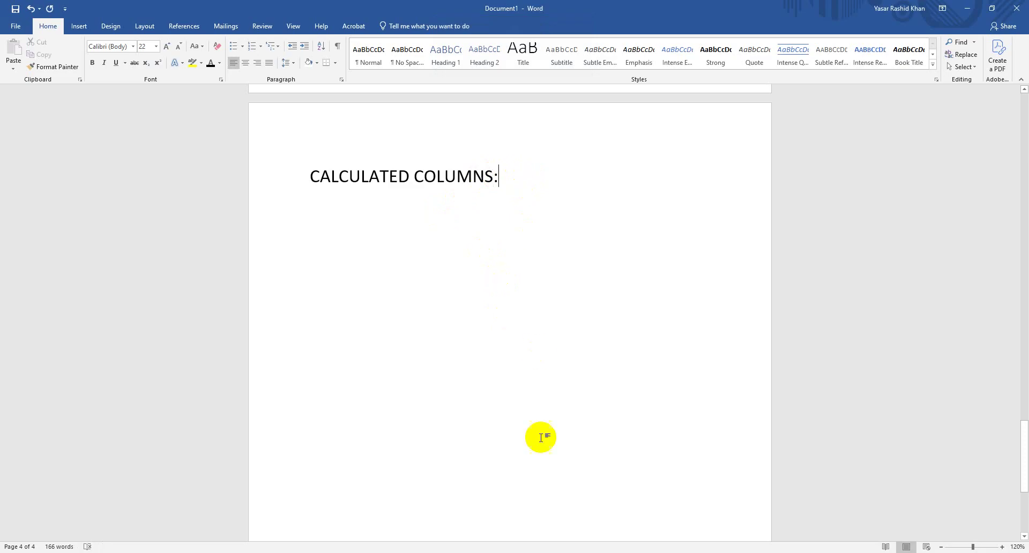
Switch back to Power BI Desktop and show the Sales table's data in Table view.
click(552, 552)
click(625, 515)
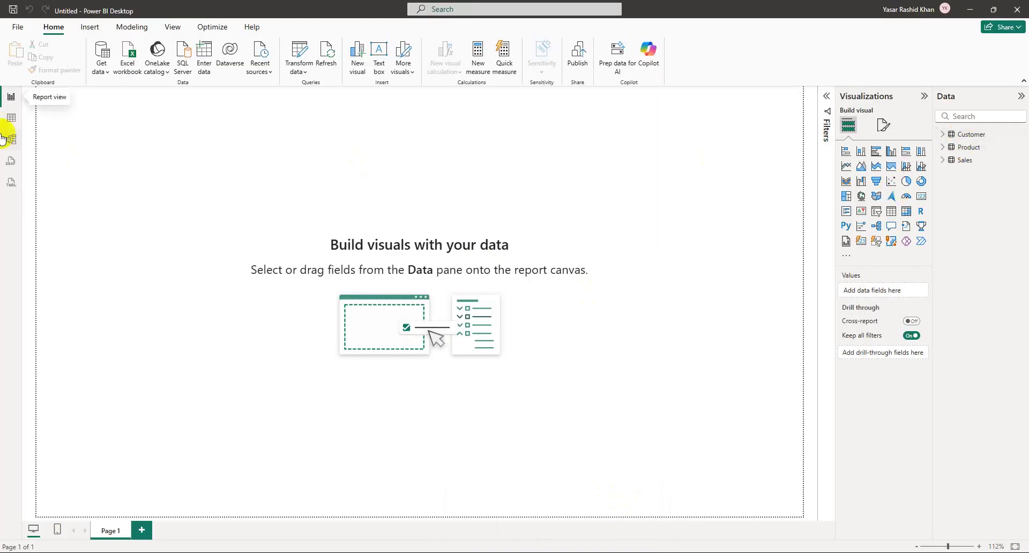
click(11, 118)
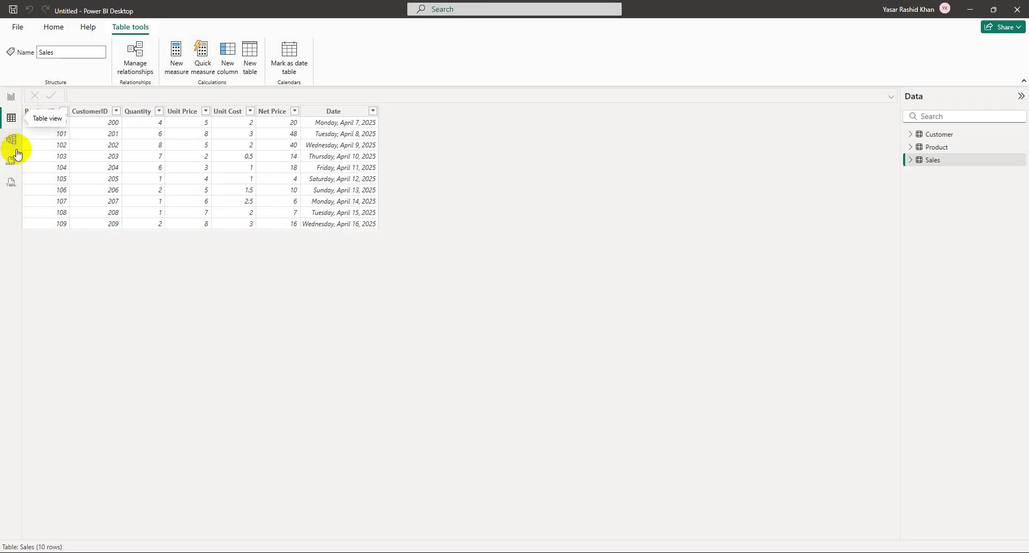
Look through the Product and Customer tables' data, and return to the Sales table.
click(962, 160)
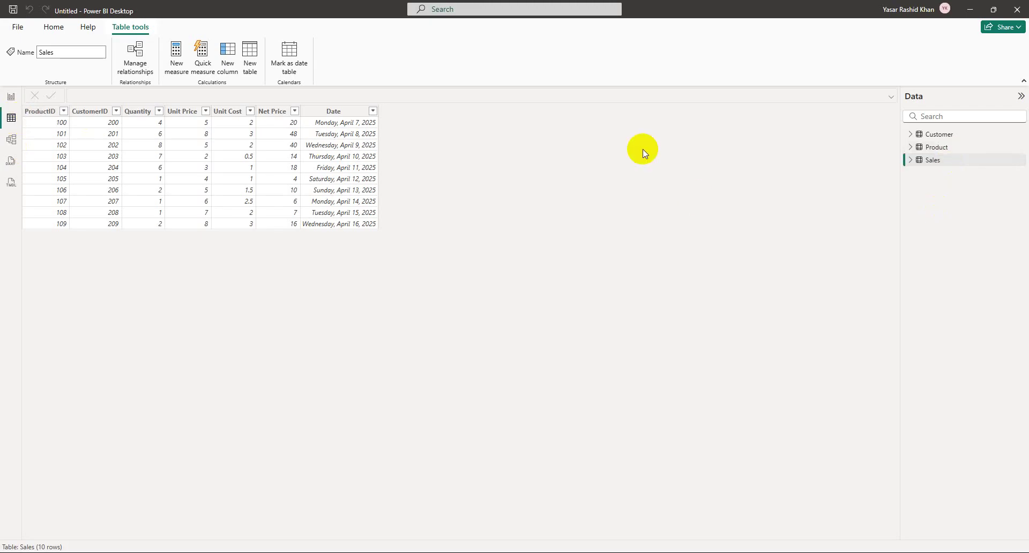
click(946, 151)
click(949, 137)
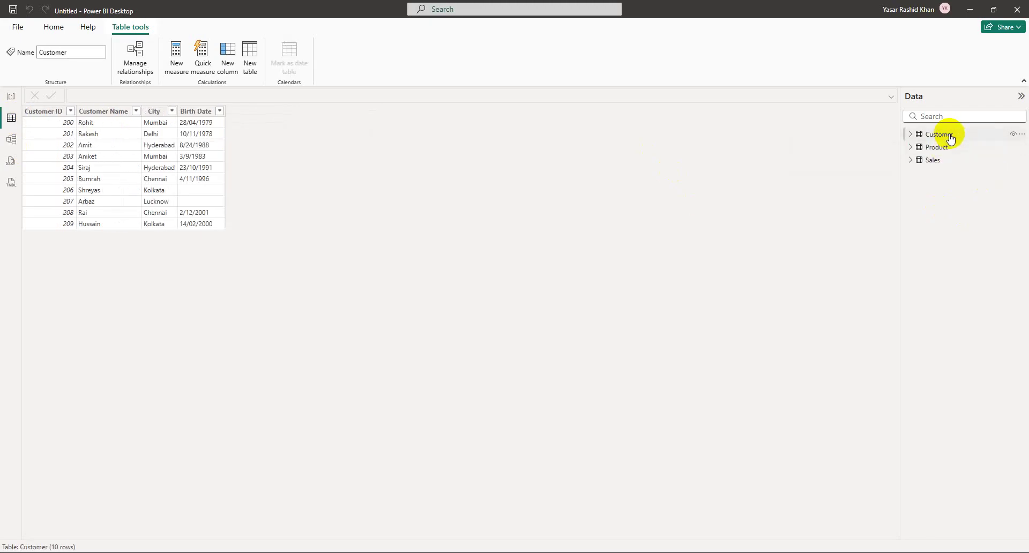
click(950, 162)
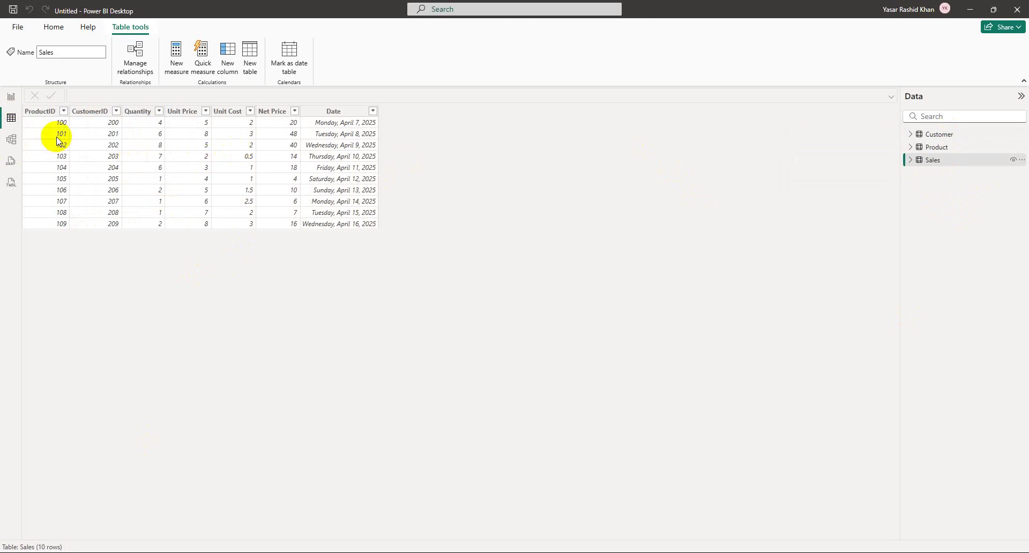
Examine the Sales table's columns, from ProductID and CustomerID through to Date.
click(42, 111)
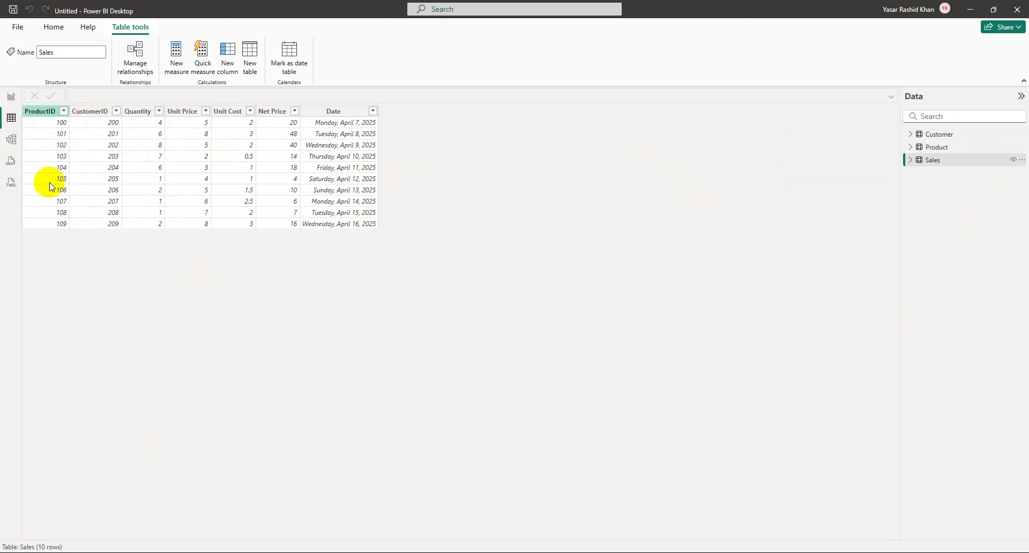
click(922, 165)
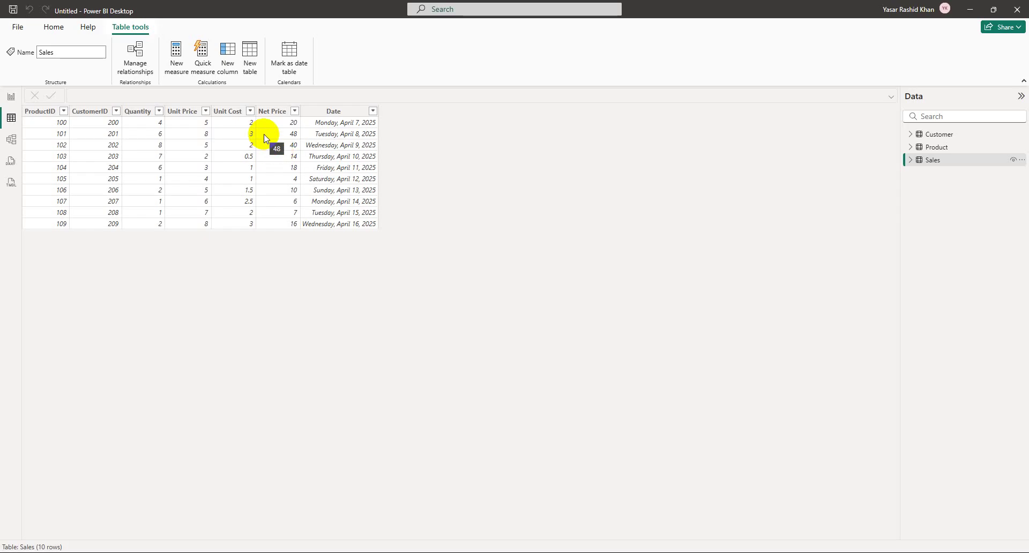
click(331, 112)
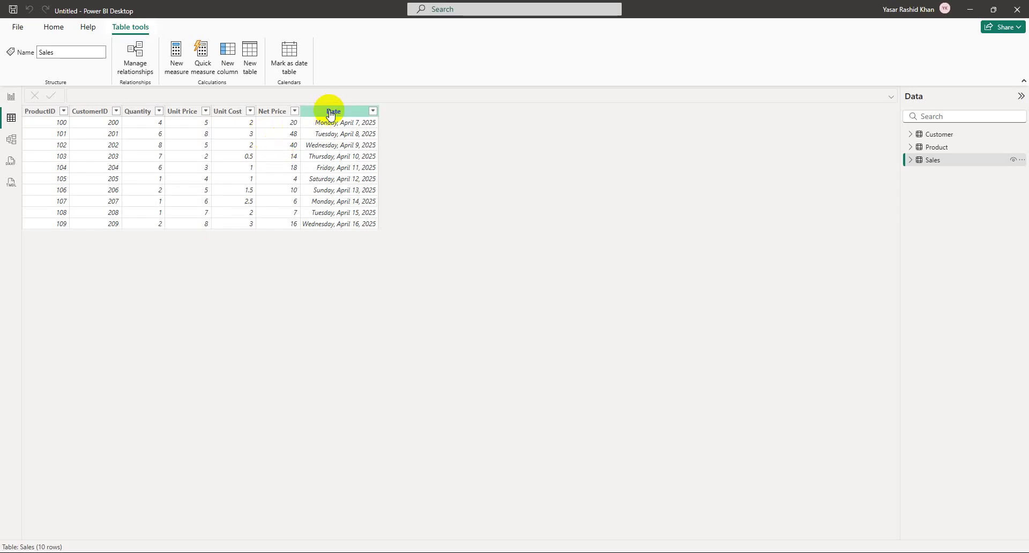
click(104, 112)
click(56, 115)
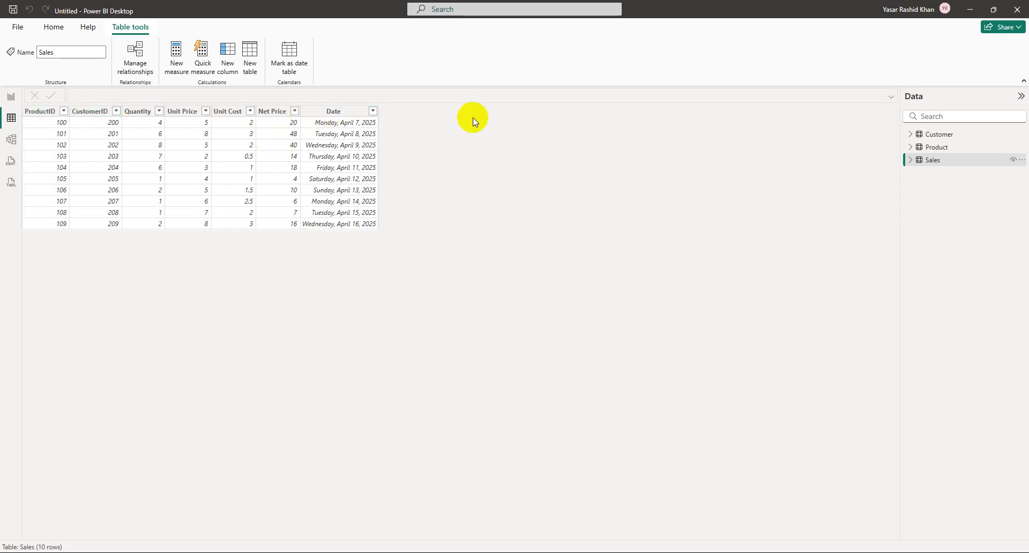
click(316, 111)
Switch to the Word document and add the line "Columns computed using DAX." below the calculated column definition.
click(605, 552)
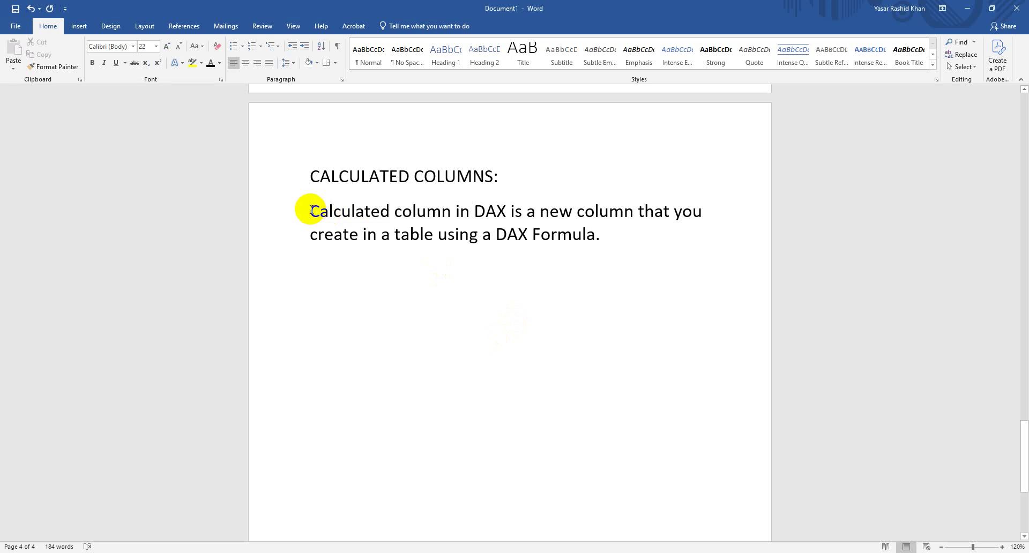
drag(299, 211, 602, 212)
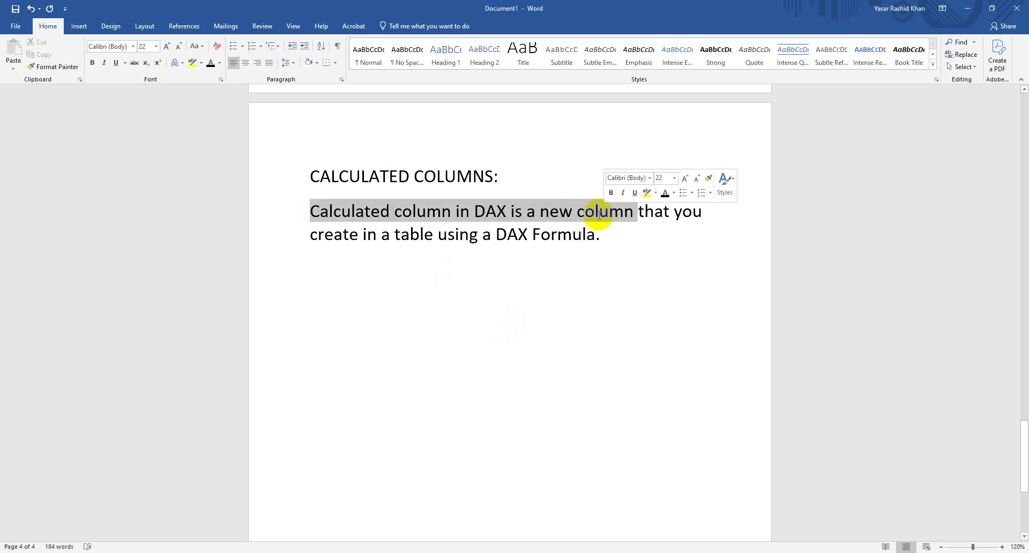
click(602, 235)
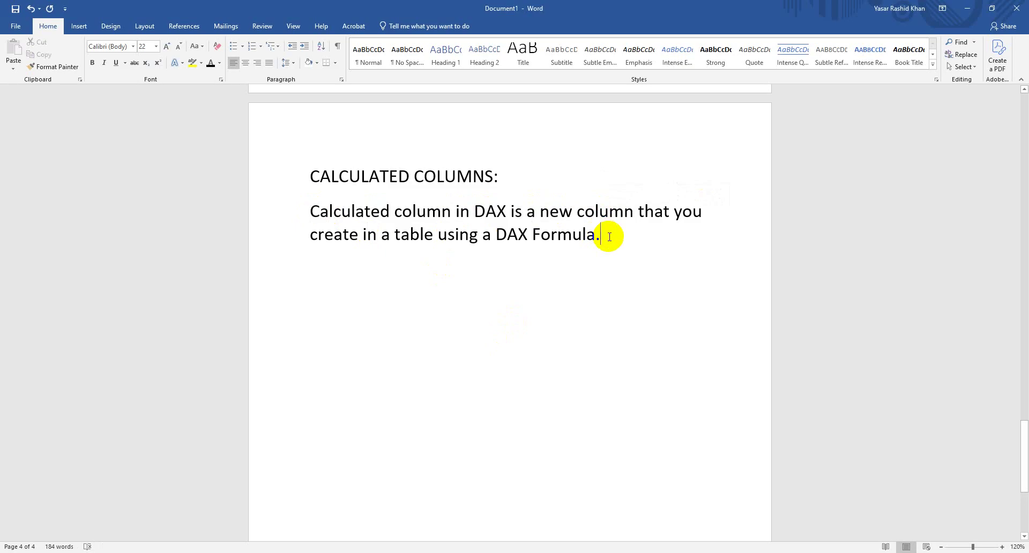
key(Return)
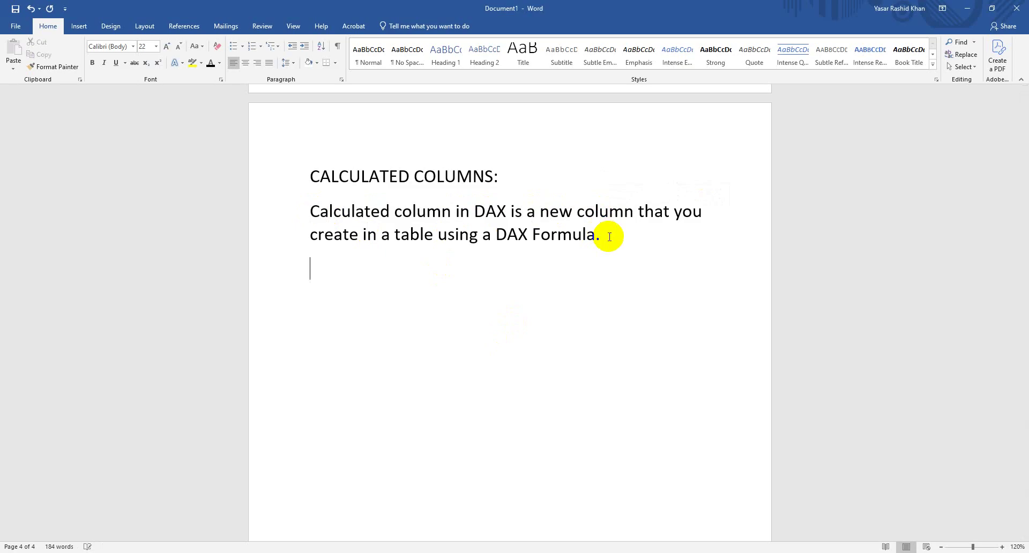
text(Col)
key(Caps_Lock)
text(um)
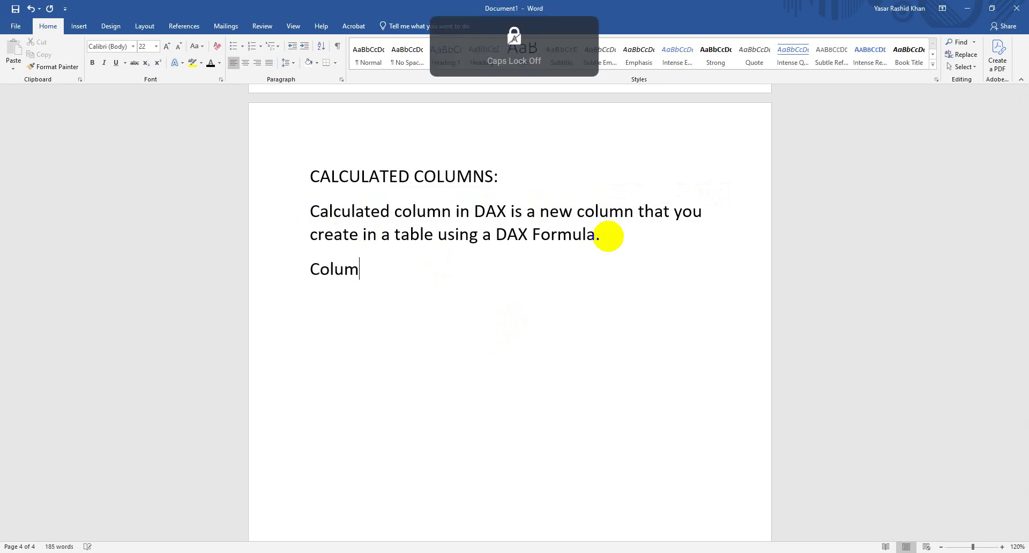
text(ns compute)
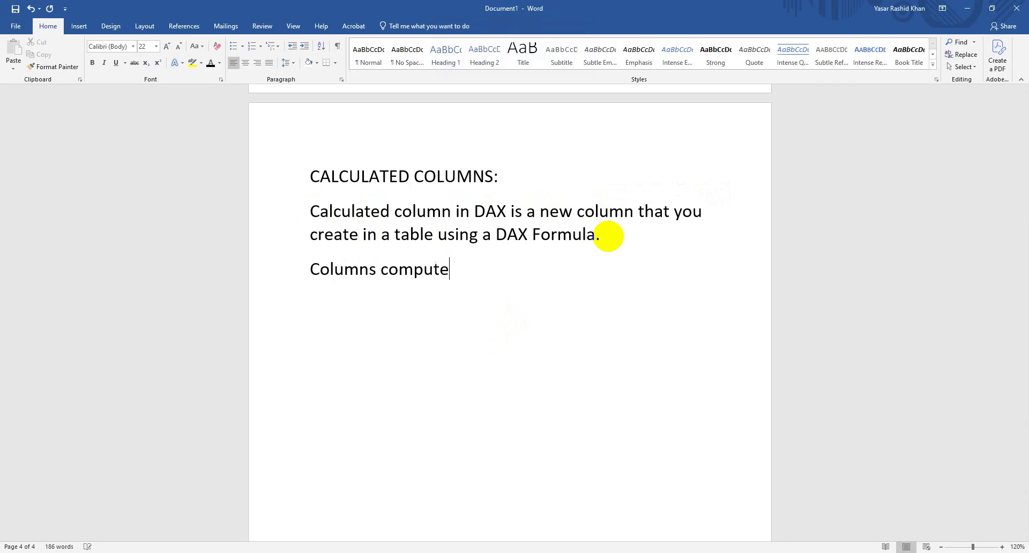
text(d using DAX)
key(Caps_Lock)
text(.)
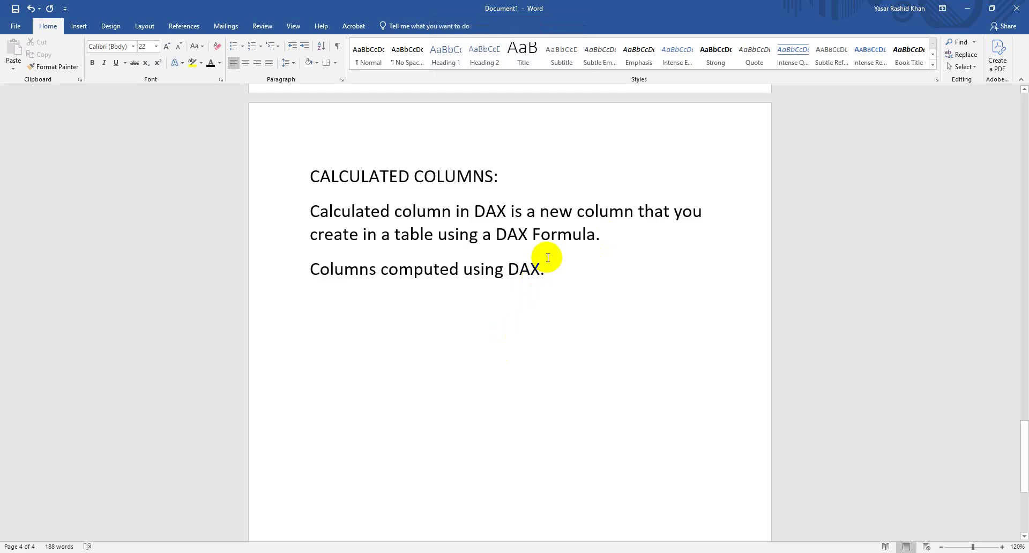
Switch back to Power BI Desktop and review the Sales table's ProductID and Quantity values, including a look at Report view.
mouse_move(571, 542)
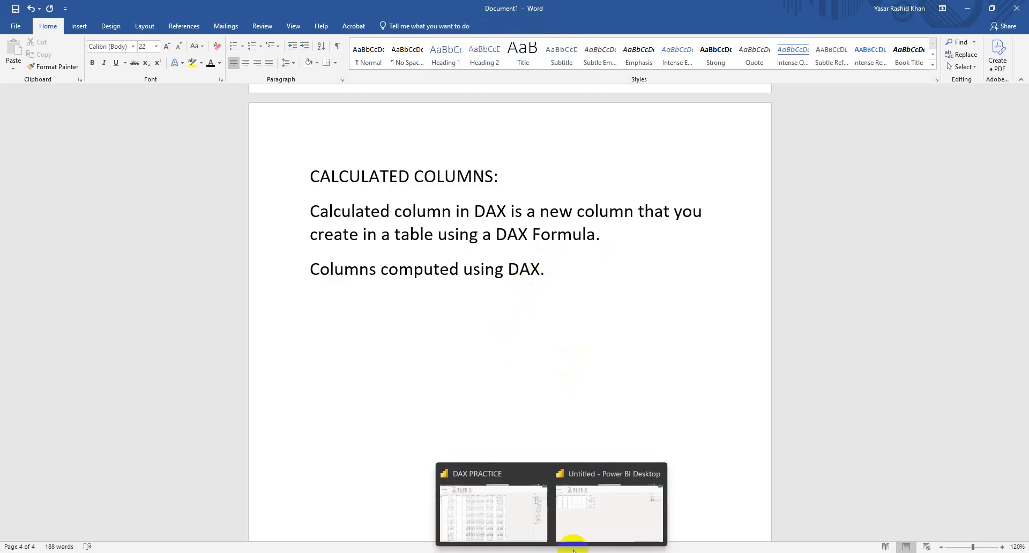
click(608, 509)
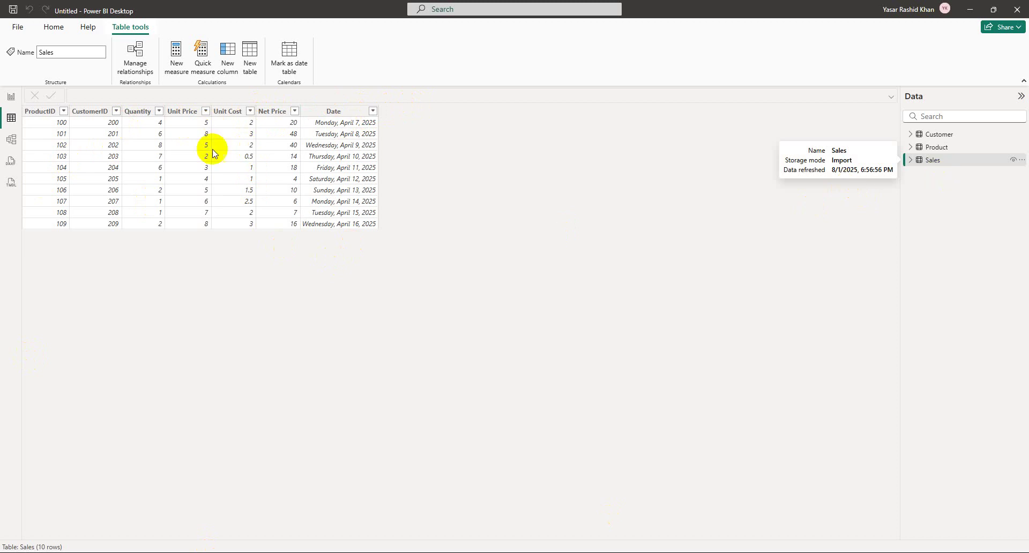
click(45, 124)
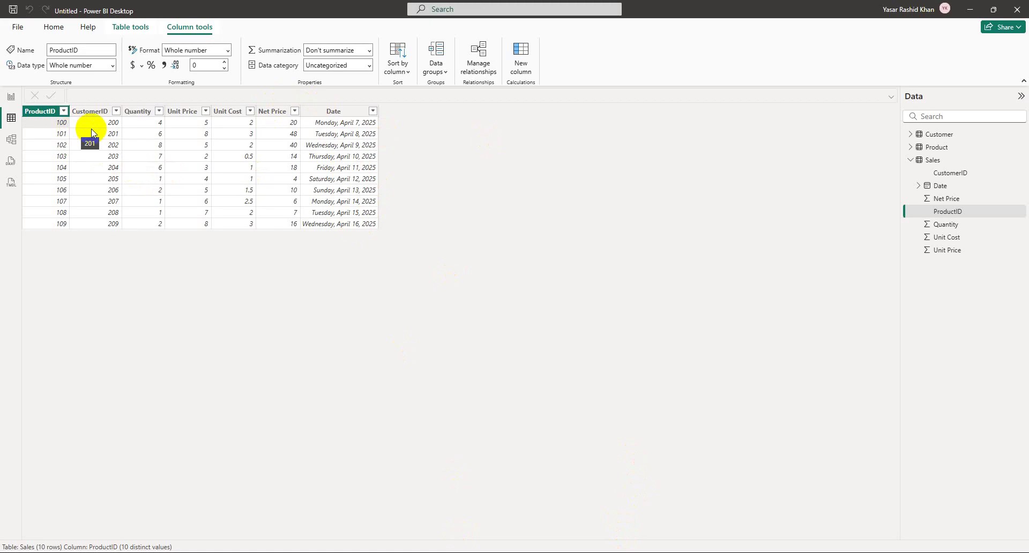
click(149, 124)
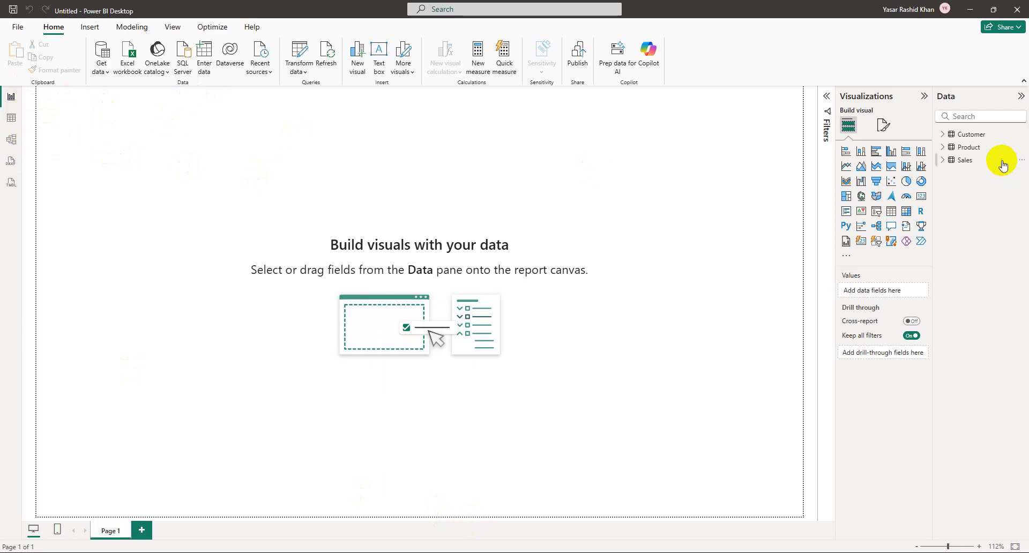
click(9, 123)
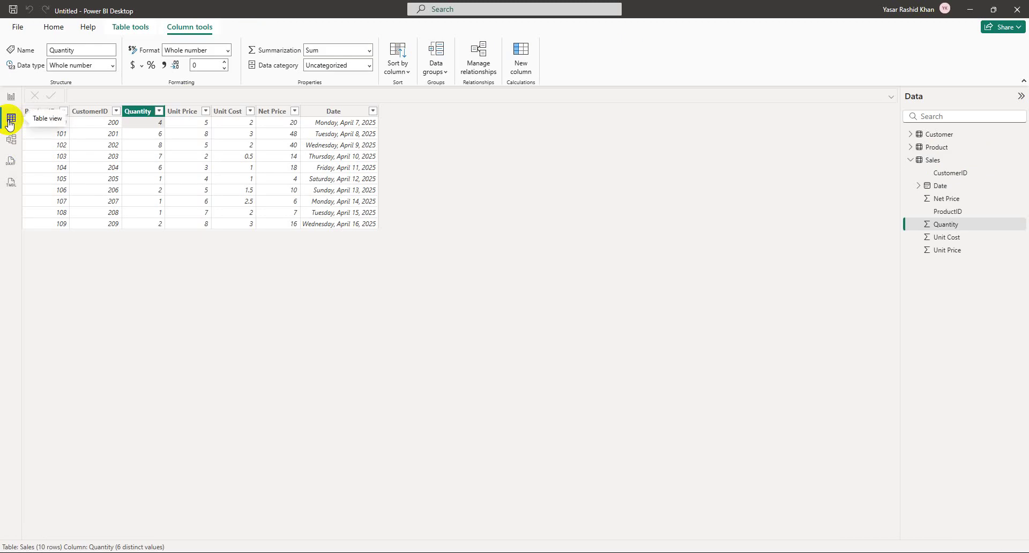
Add a new calculated column to the Sales table and name it Line Amount in its formula.
click(937, 160)
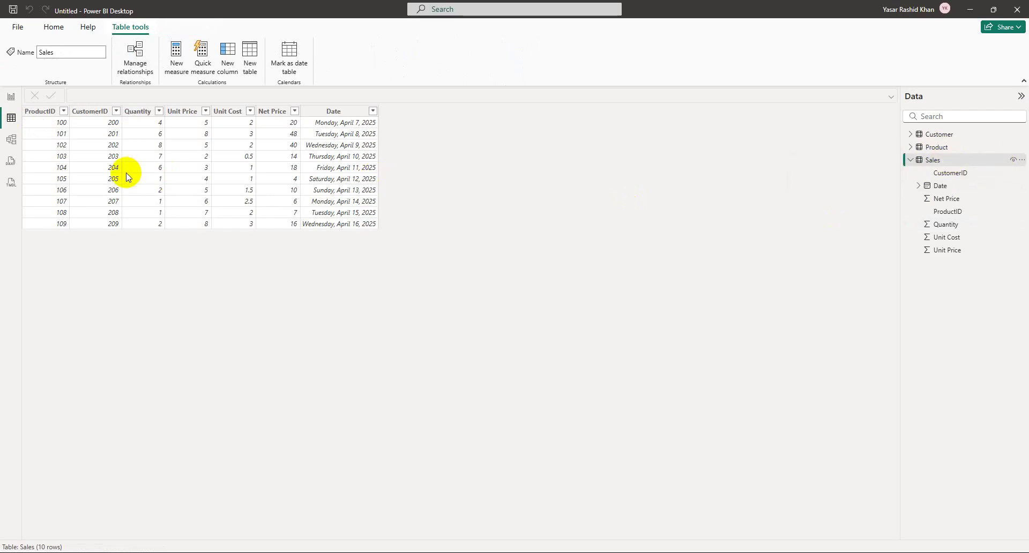
click(142, 31)
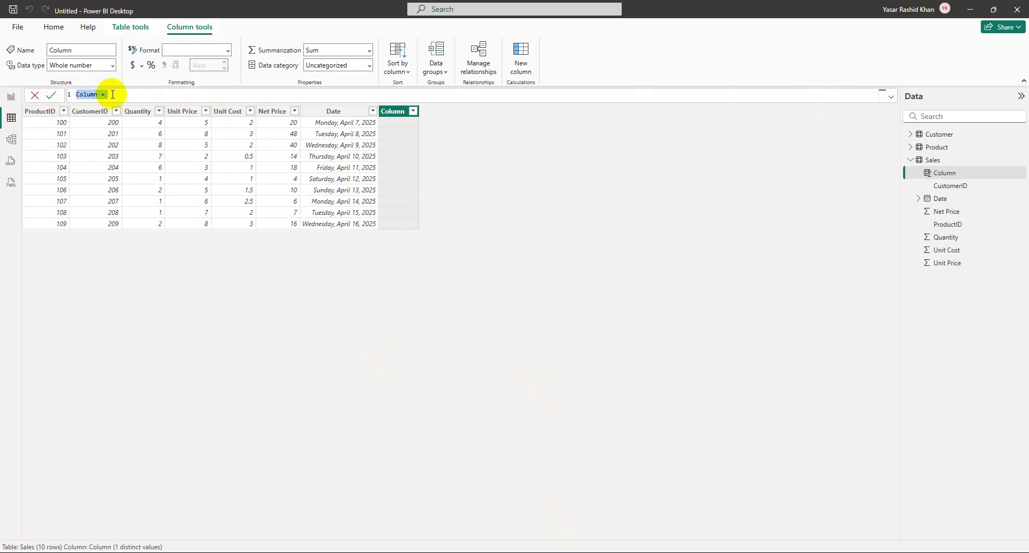
click(84, 94)
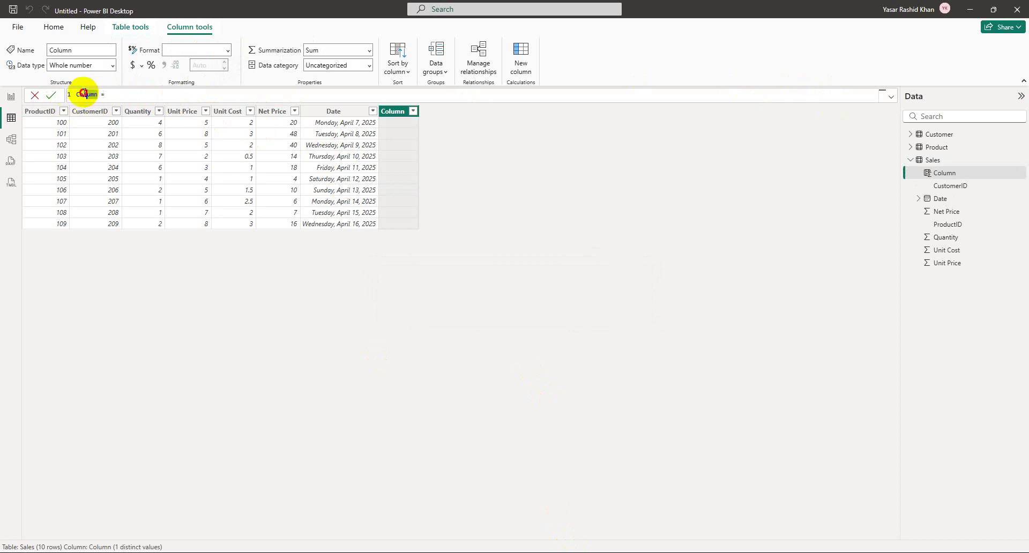
double_click(84, 94)
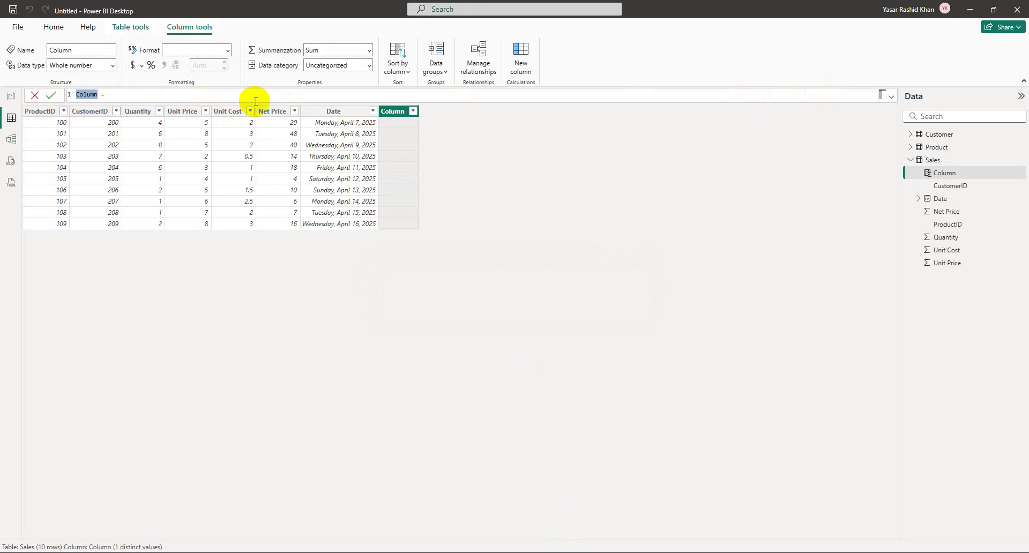
key(Caps_Lock)
text(I)
key(BackSpace)
key(BackSpace)
key(BackSpace)
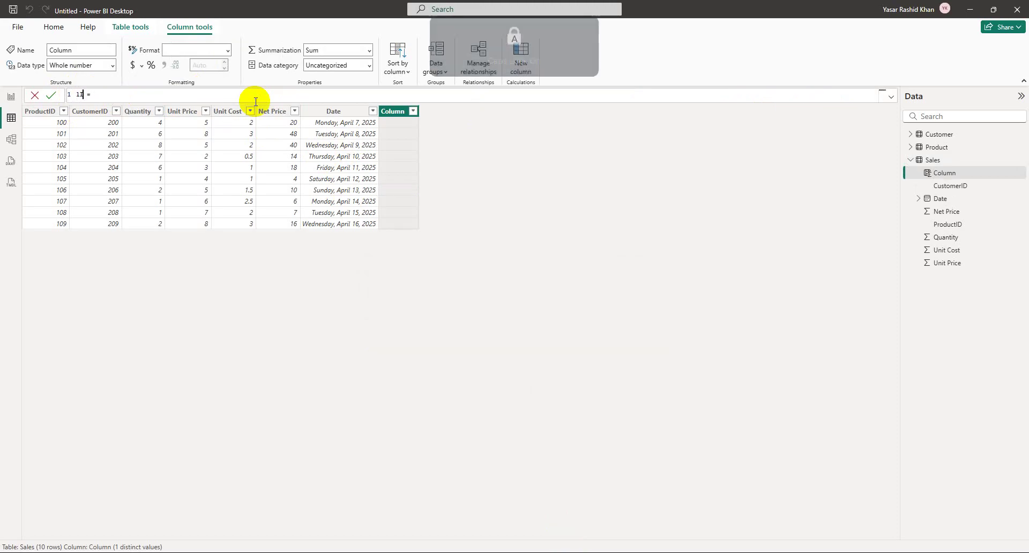
text(L)
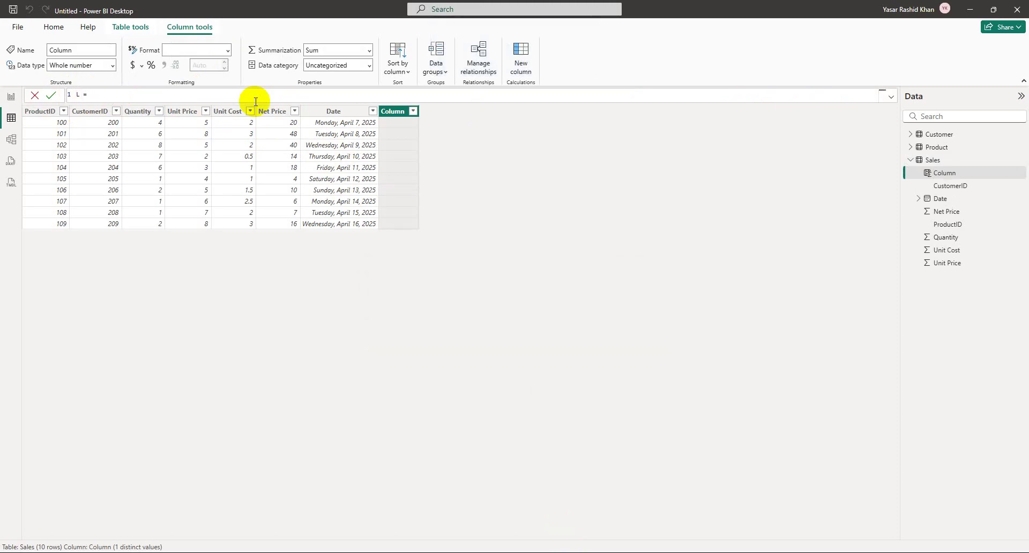
key(Caps_Lock)
text(ine Am)
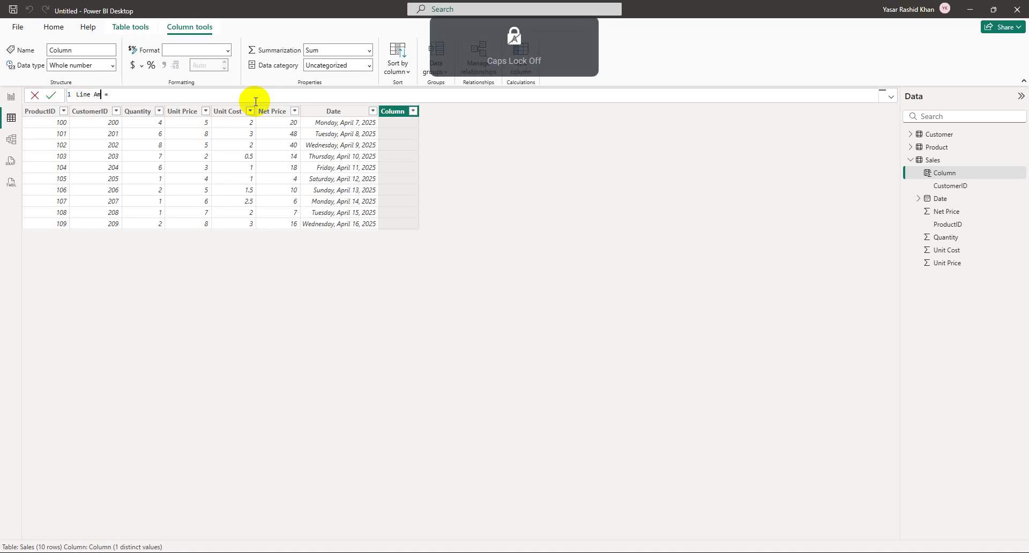
text(ount)
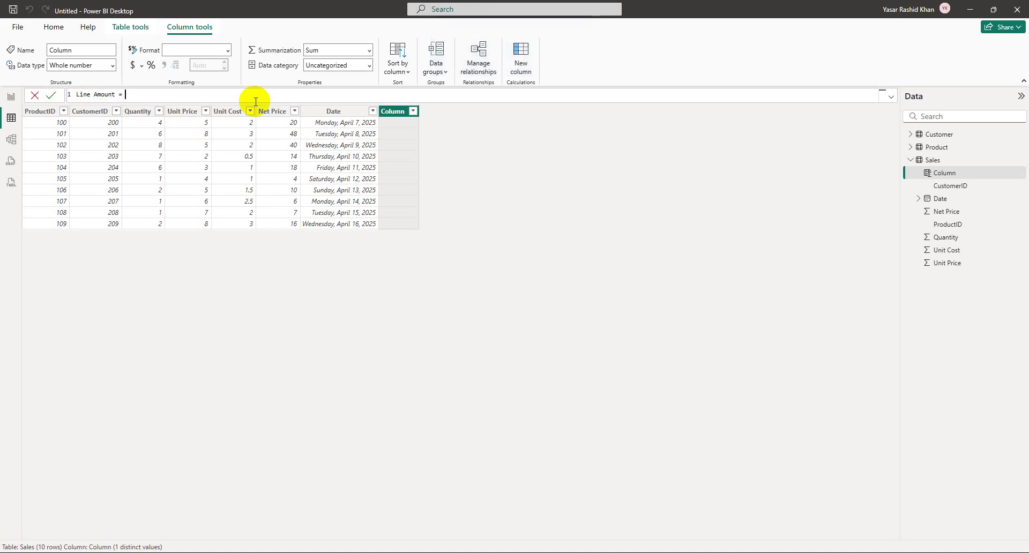
Define the Line Amount column as Sales[Quantity] * Sales[Unit Price] and commit the formula.
key(Caps_Lock)
text(Sale)
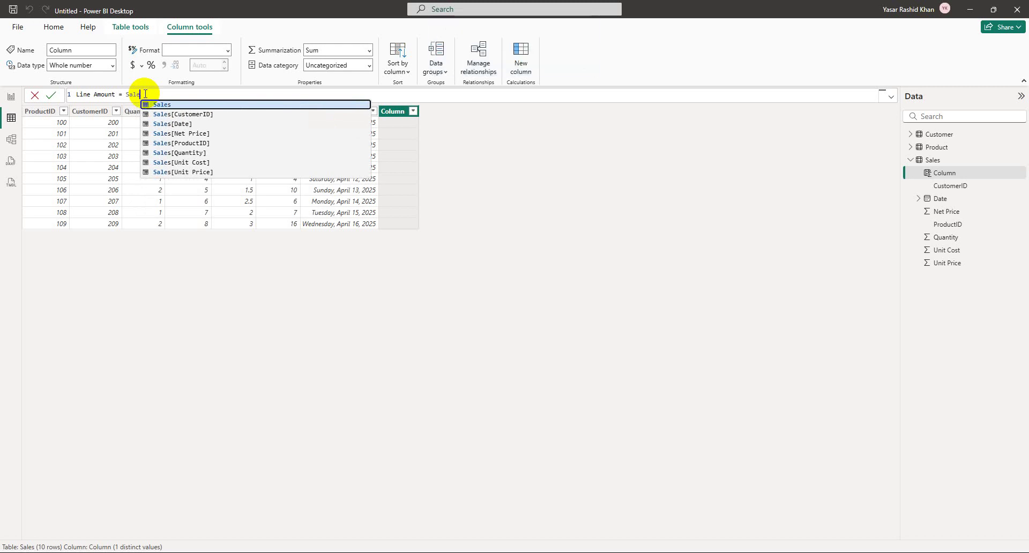
text(s)
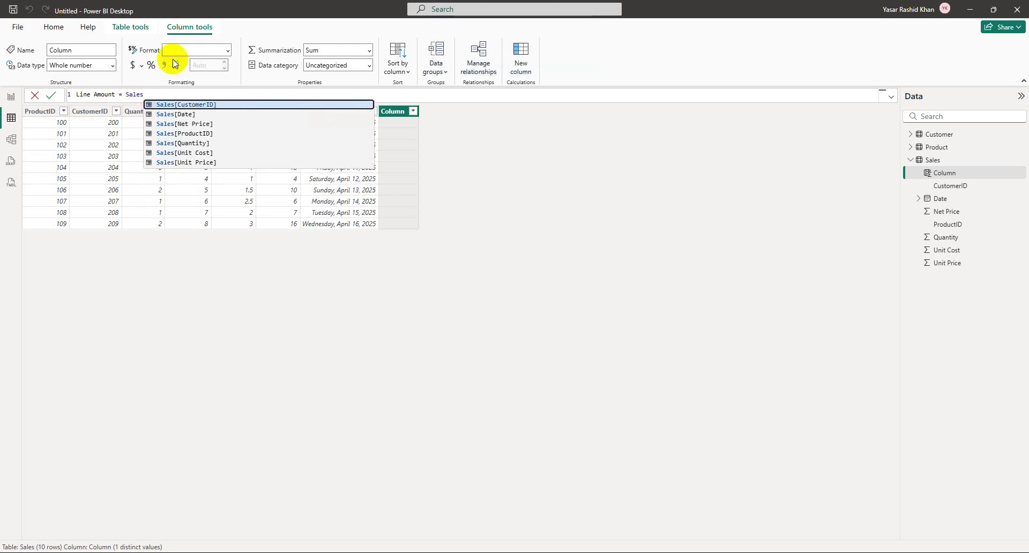
click(196, 143)
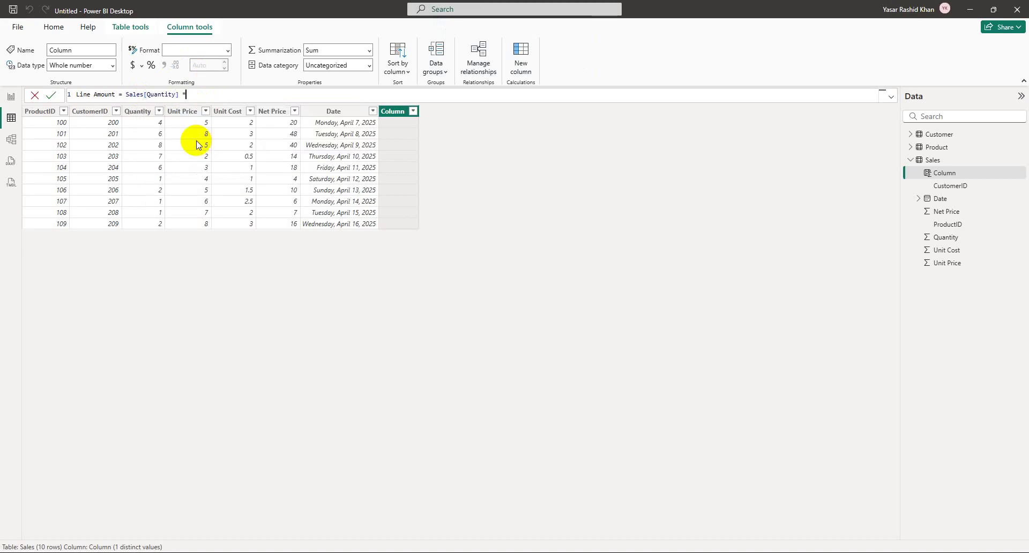
text(*)
key(Caps_Lock)
text(S)
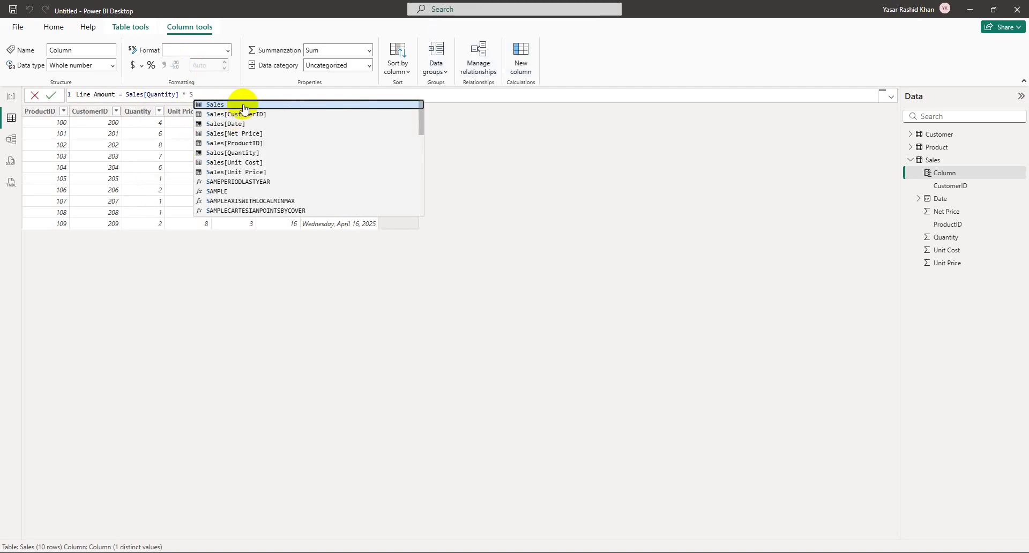
click(261, 172)
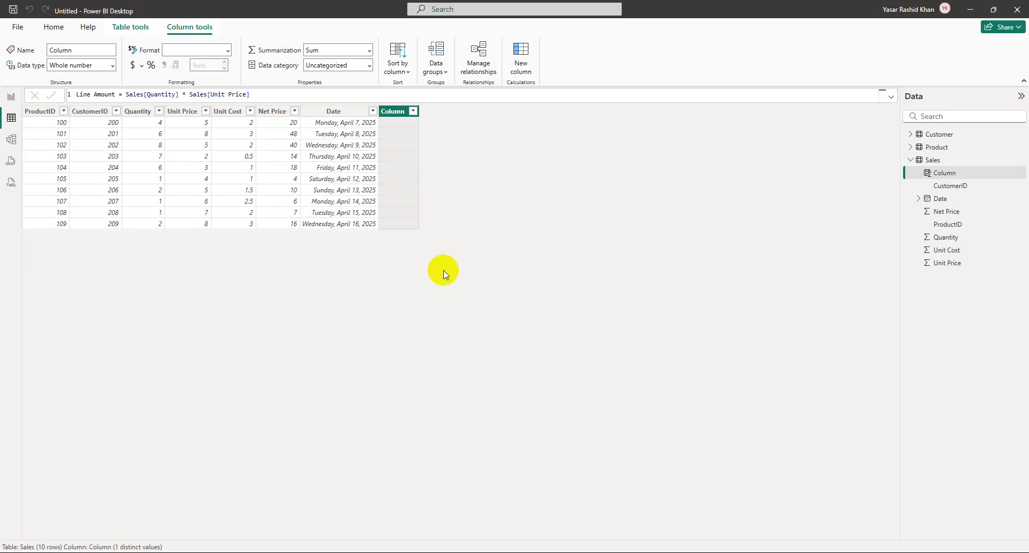
key(Return)
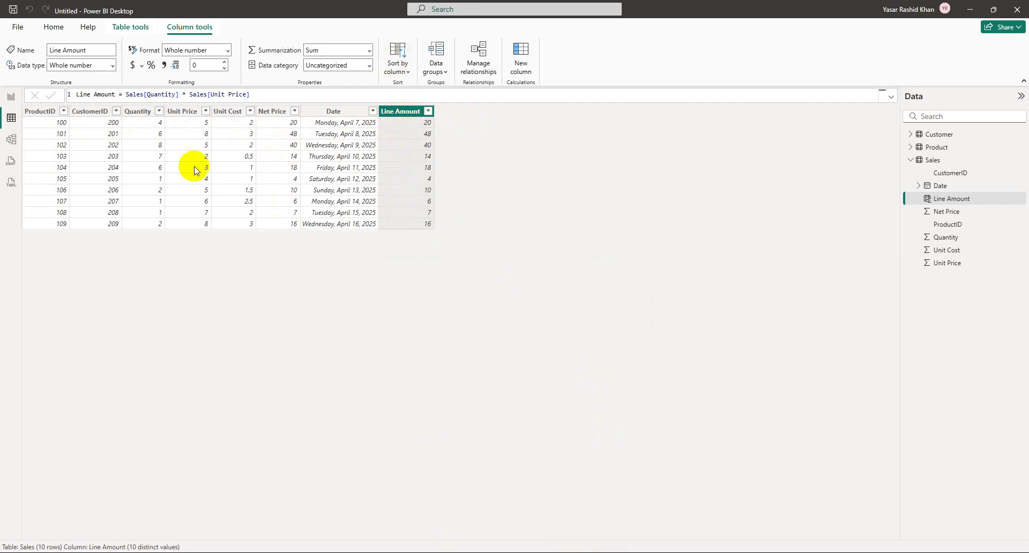
Add a clustered column chart to the report page and enlarge it.
click(11, 100)
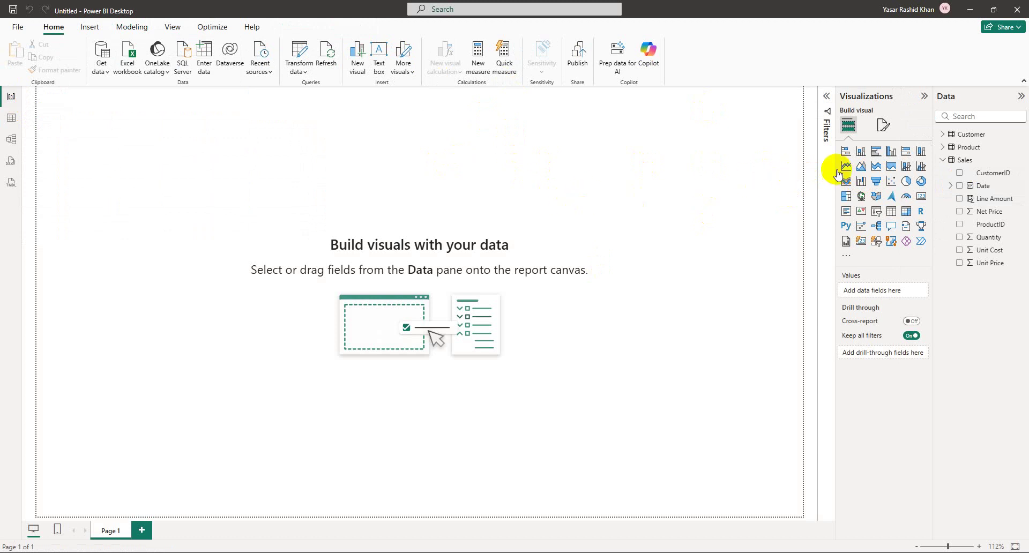
click(860, 152)
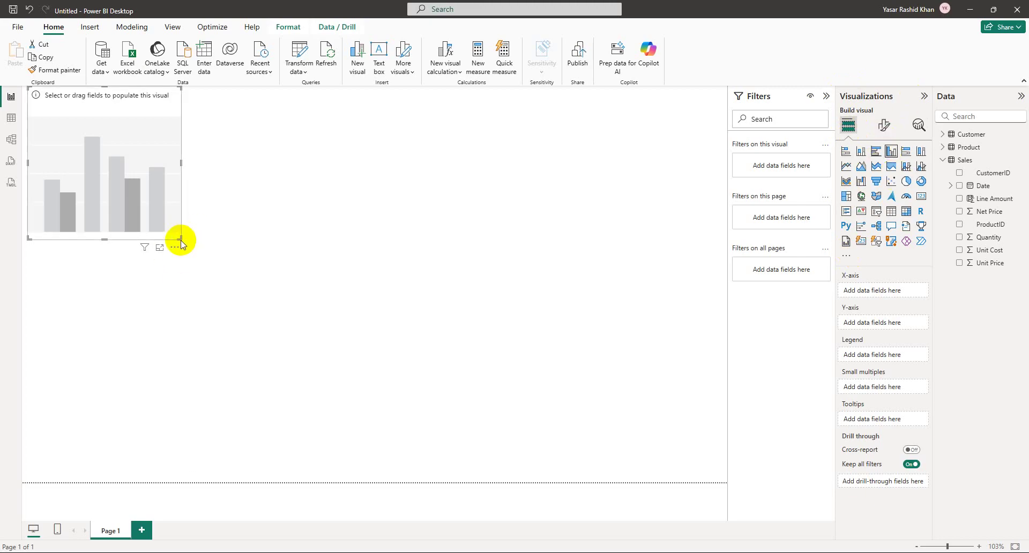
drag(181, 239, 441, 317)
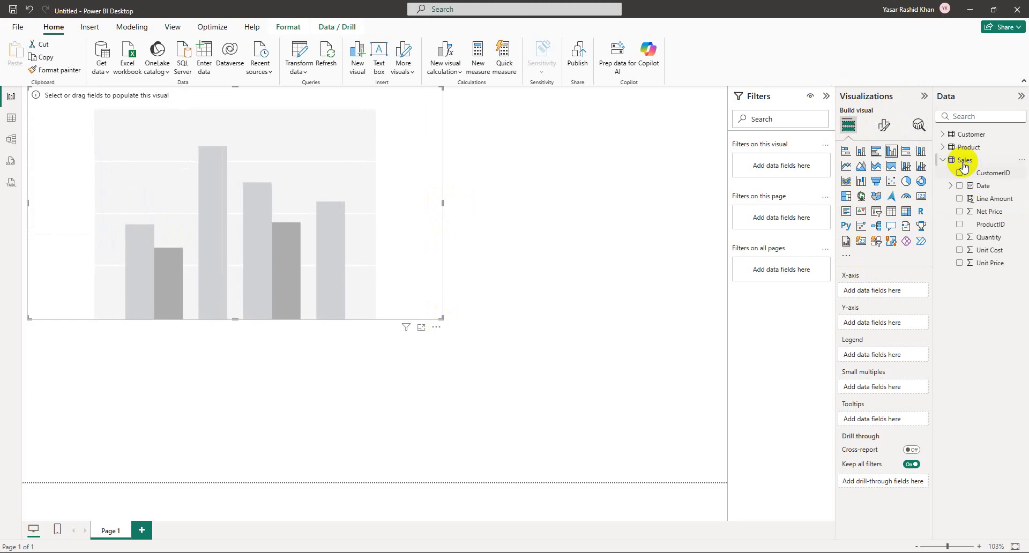
Plot the Sales table's Quantity by the Product table's SubCategory in the column chart and widen the chart slightly.
click(959, 239)
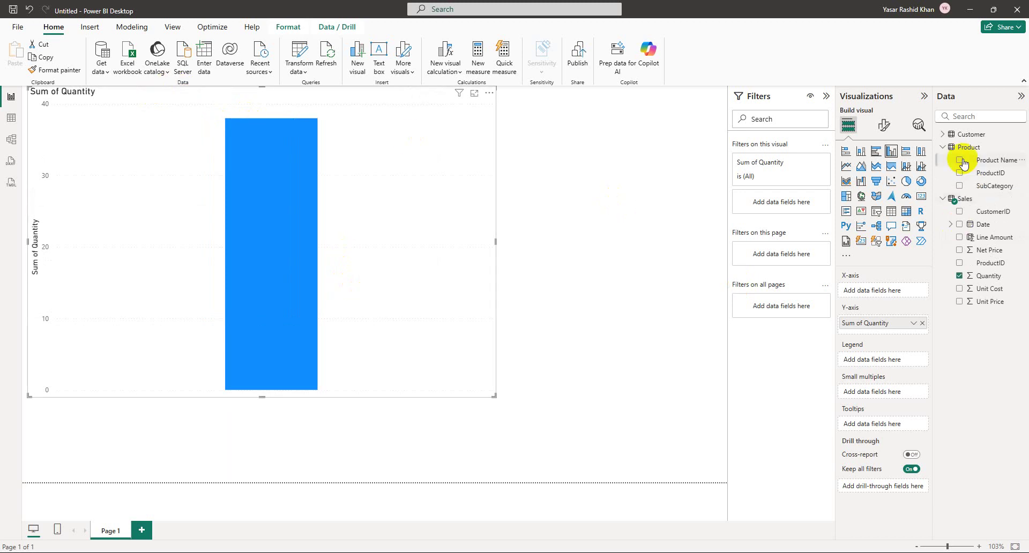
click(959, 186)
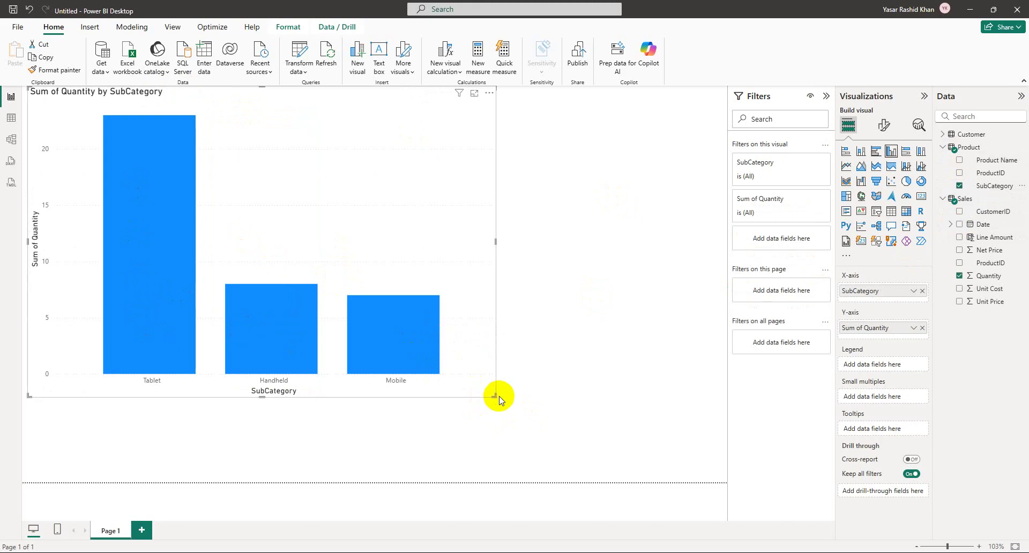
drag(490, 396, 529, 402)
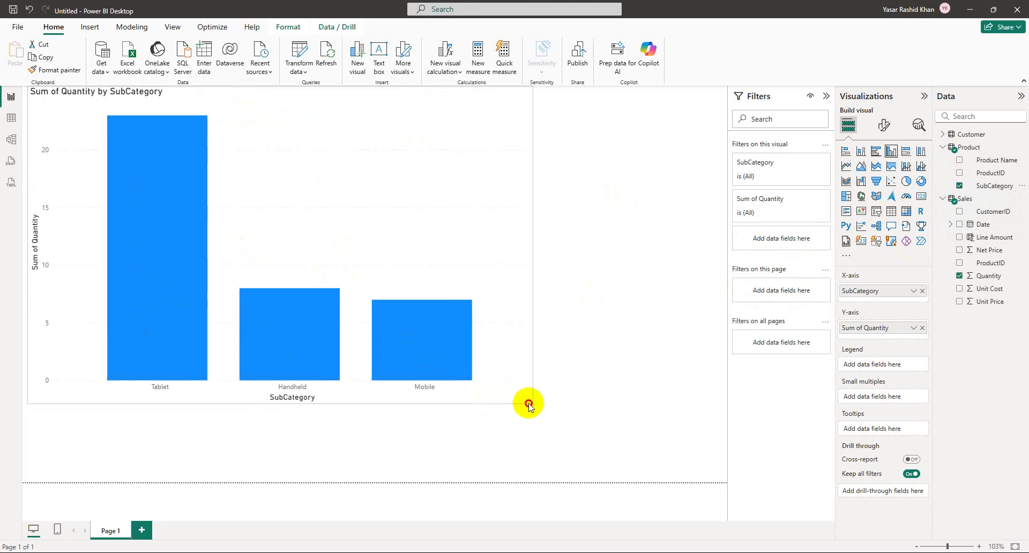
click(30, 90)
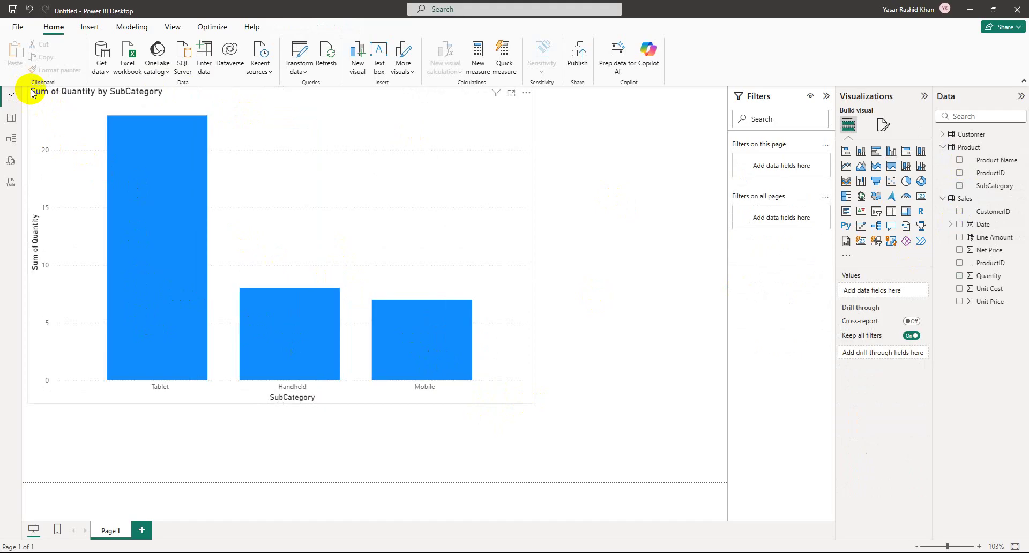
mouse_move(173, 219)
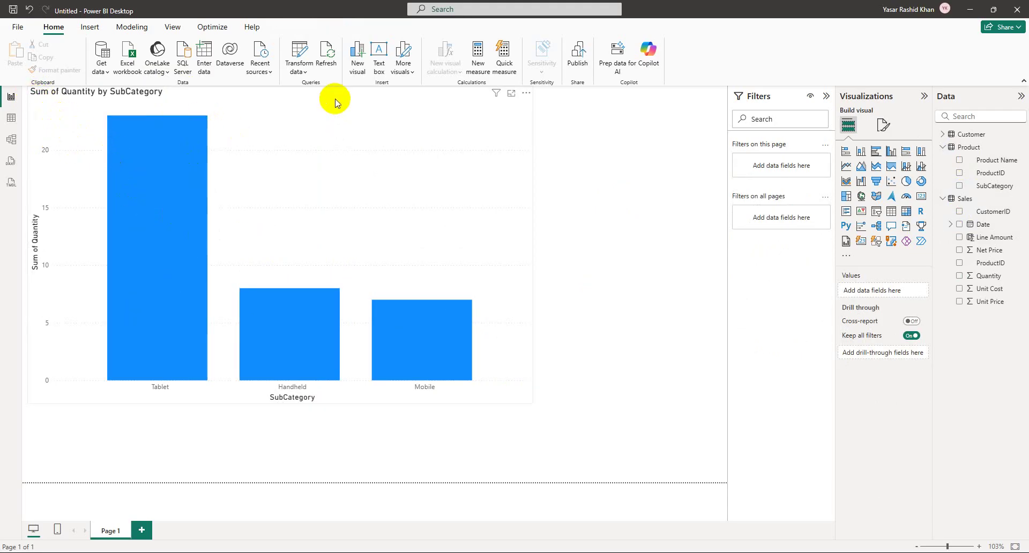
click(142, 170)
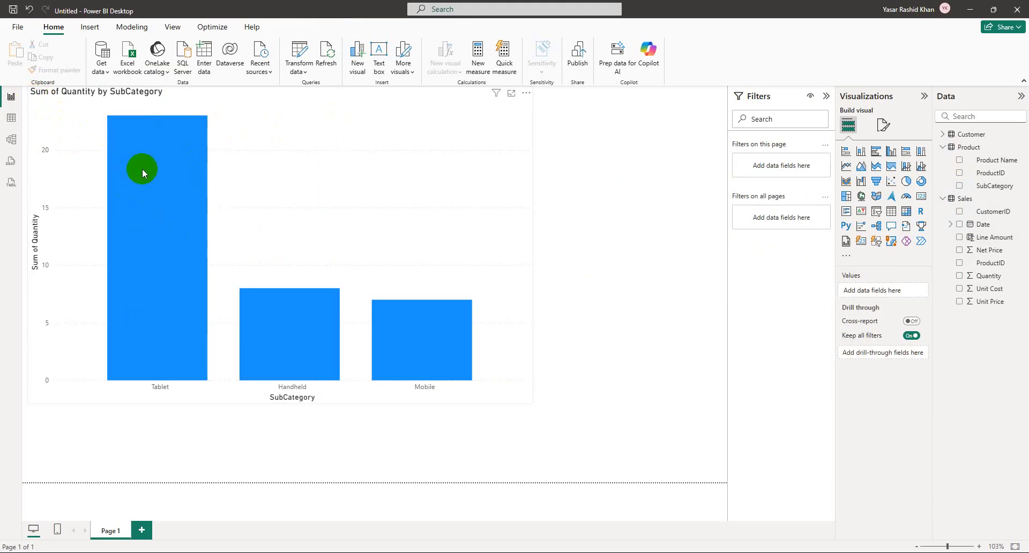
Turn on data labels for the Quantity by SubCategory column chart.
click(882, 125)
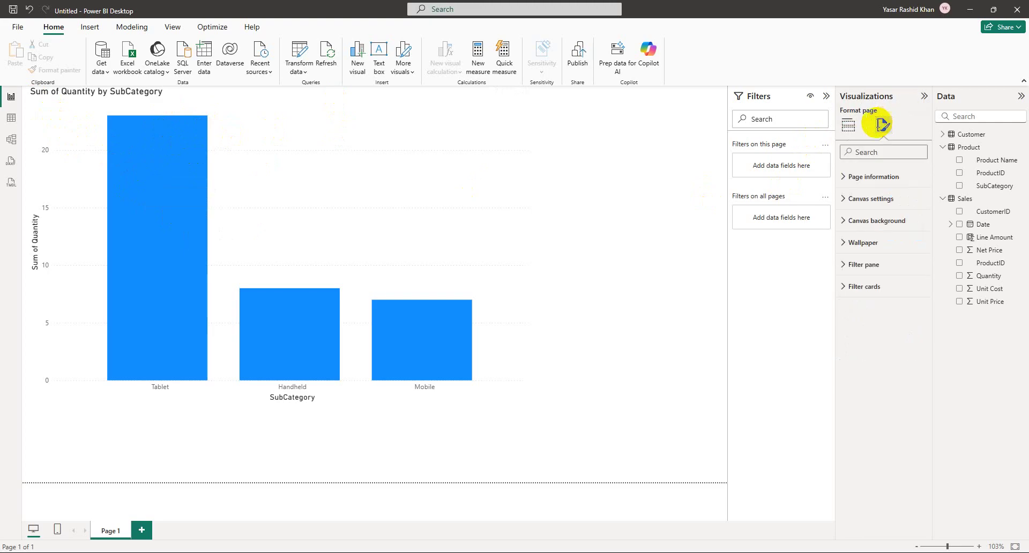
click(243, 101)
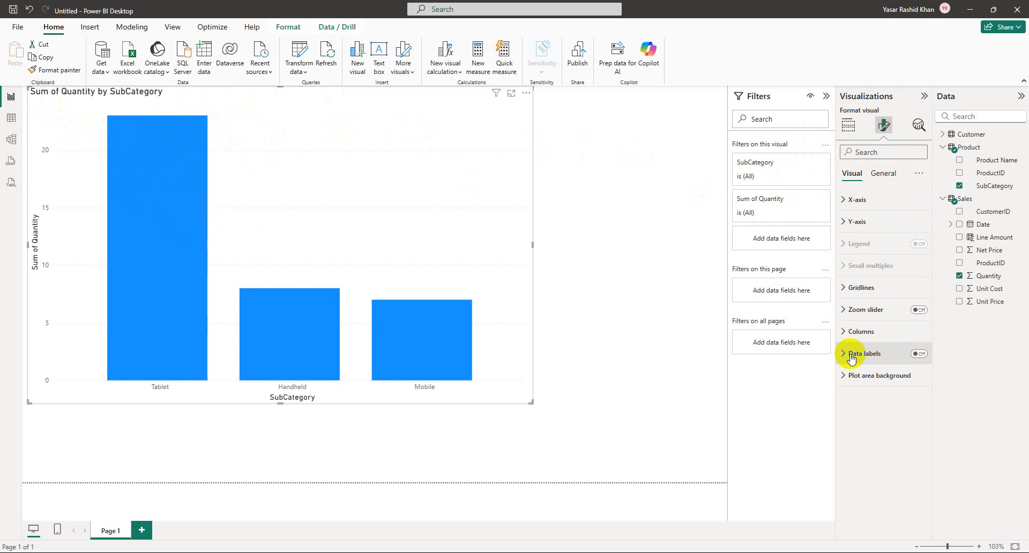
click(919, 353)
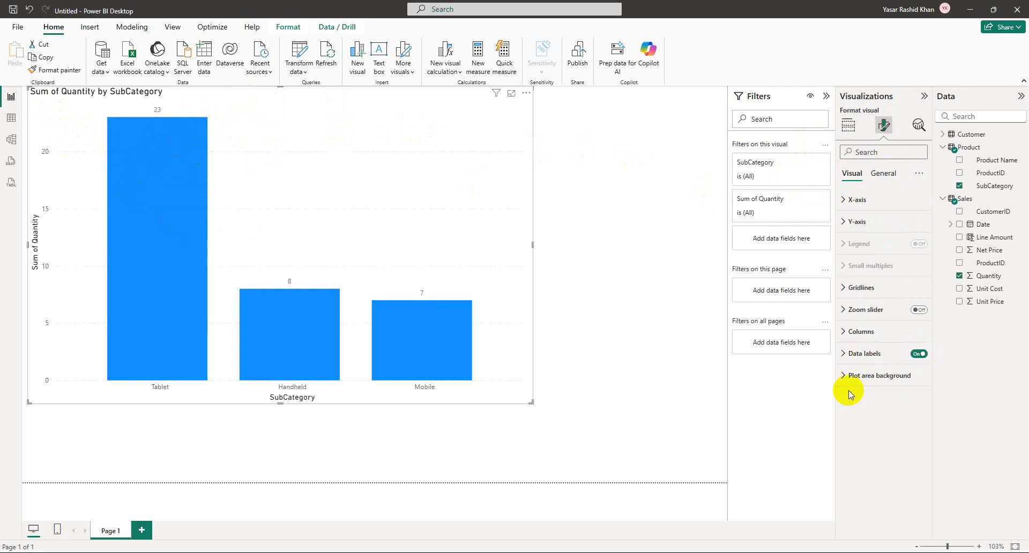
Set the data label values to font size 14 and colour them black.
click(842, 358)
scroll(879, 426, down, 5)
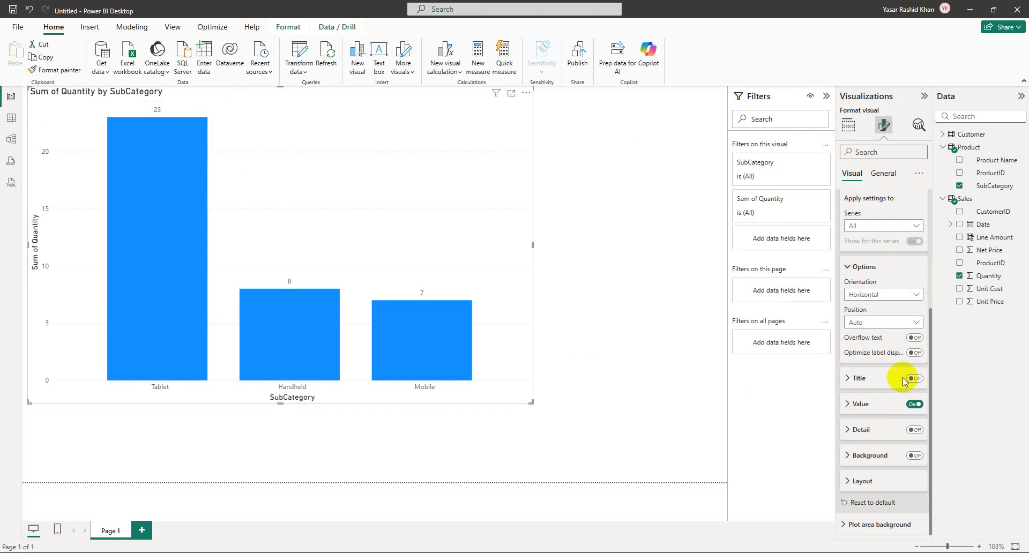
click(859, 405)
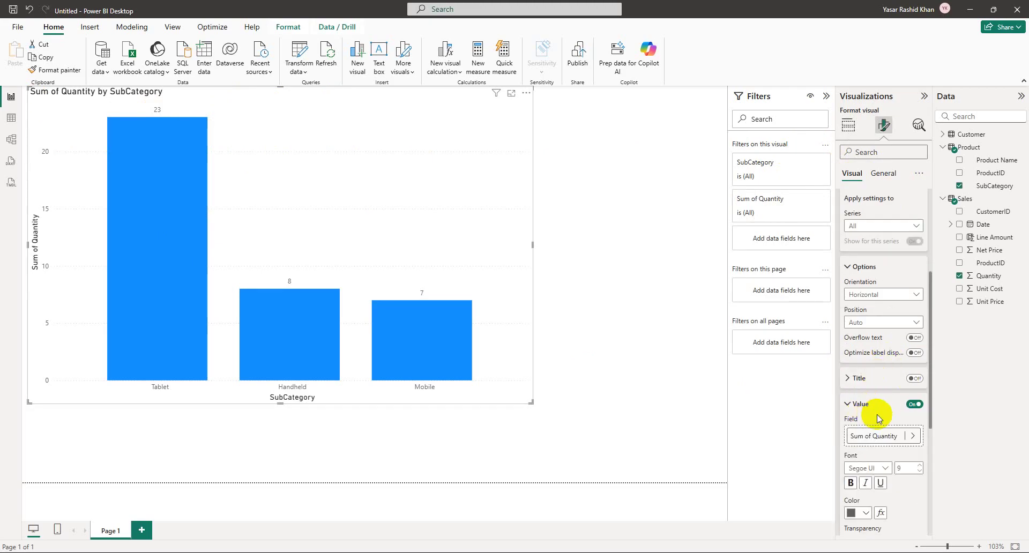
scroll(879, 412, down, 2)
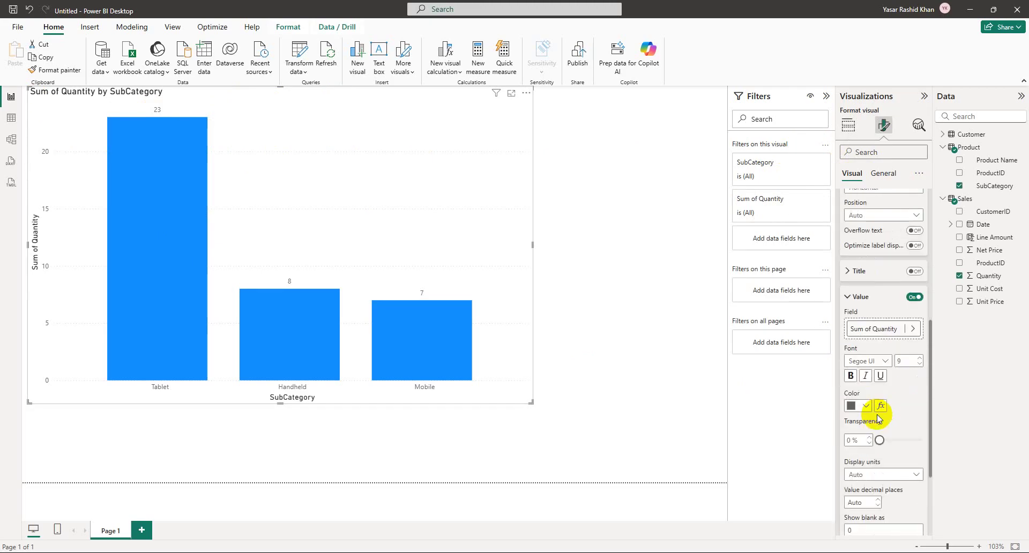
click(920, 360)
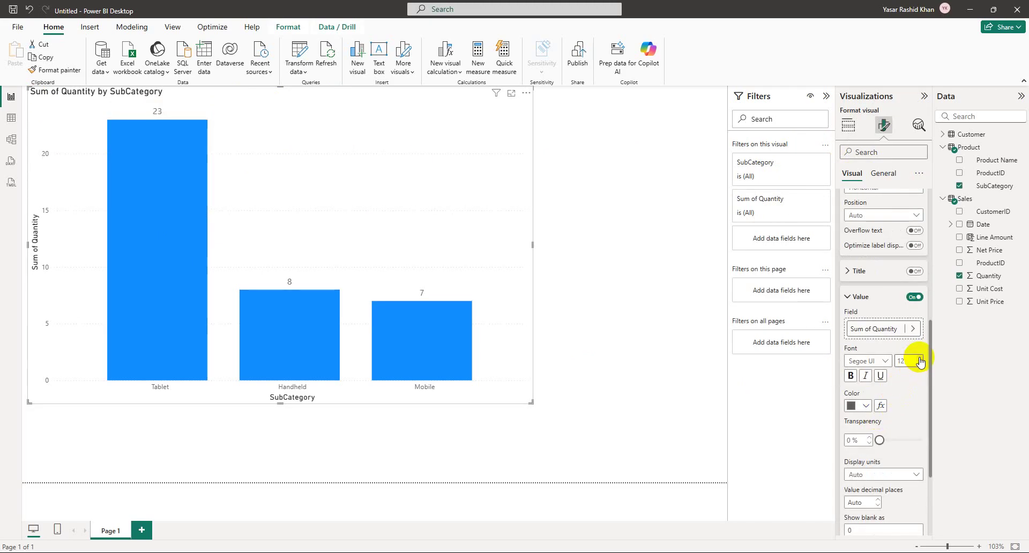
click(855, 407)
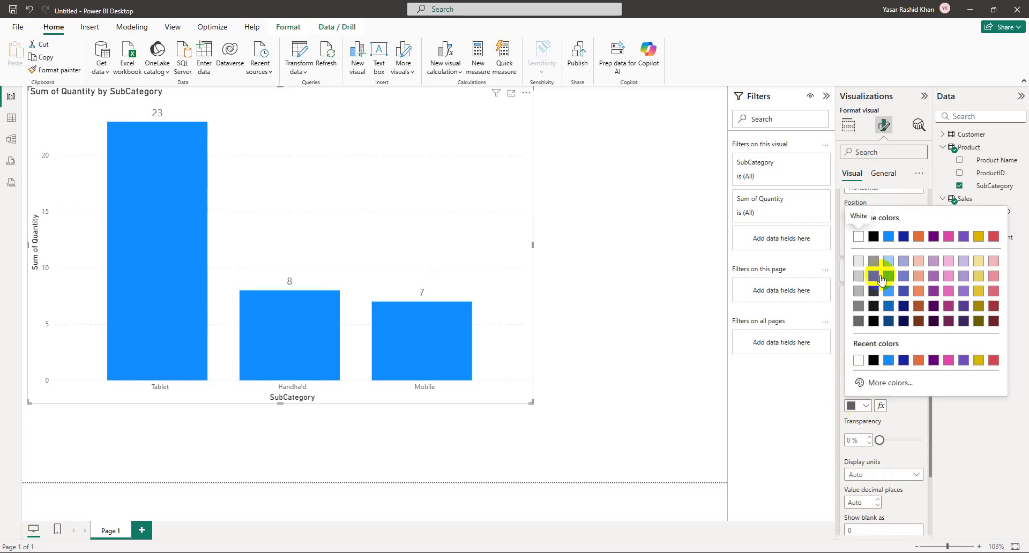
key(Escape)
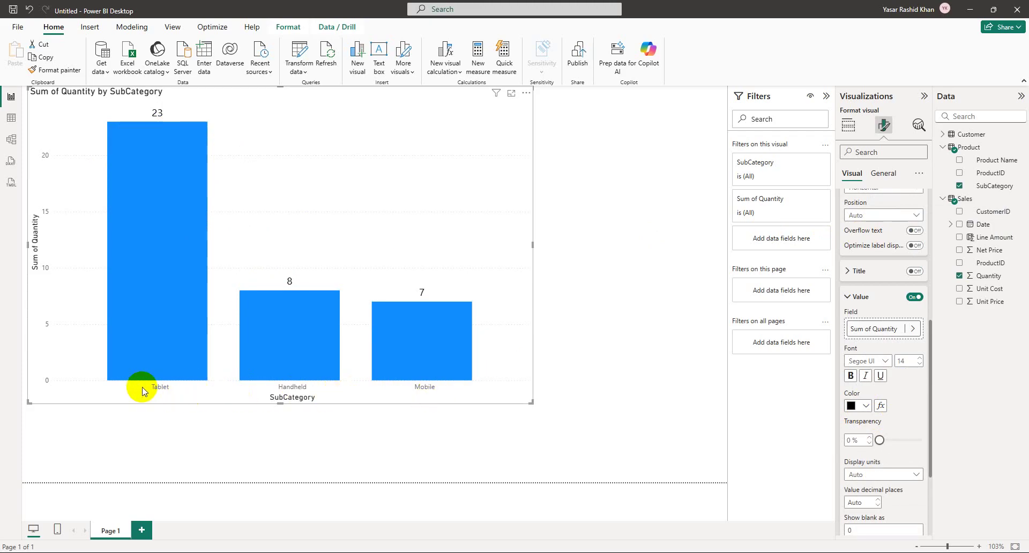
Colour the chart's Y-axis values black.
click(884, 174)
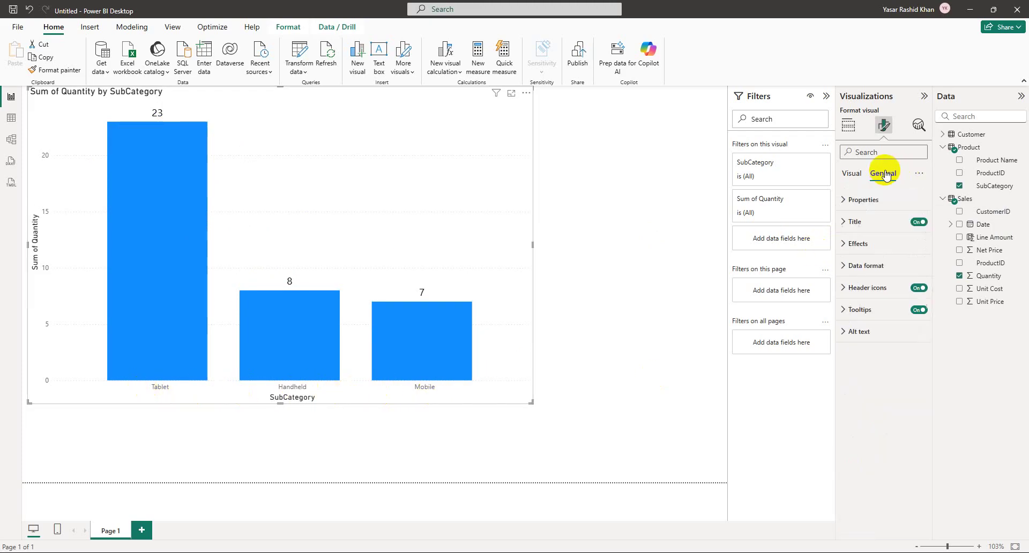
click(851, 173)
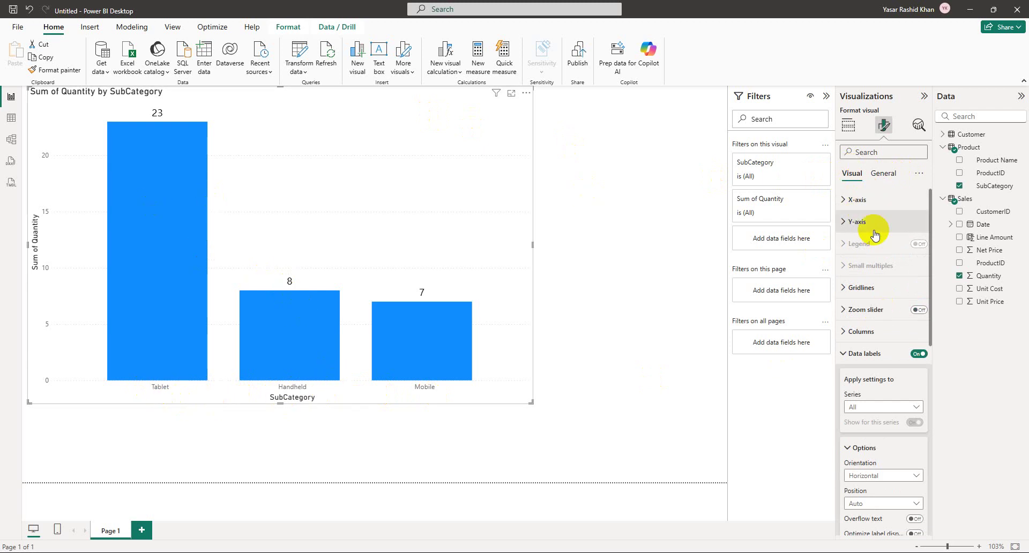
click(857, 221)
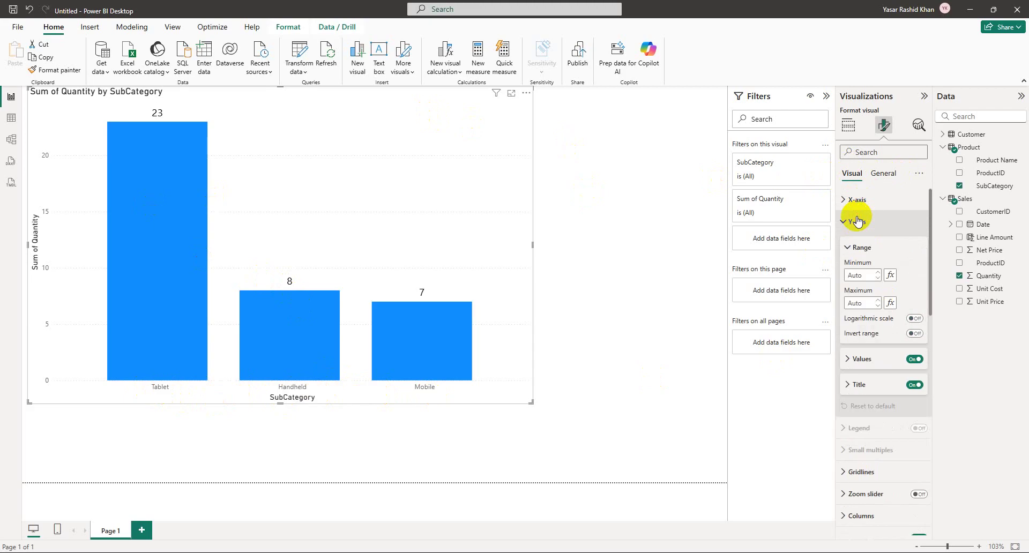
click(857, 358)
click(859, 432)
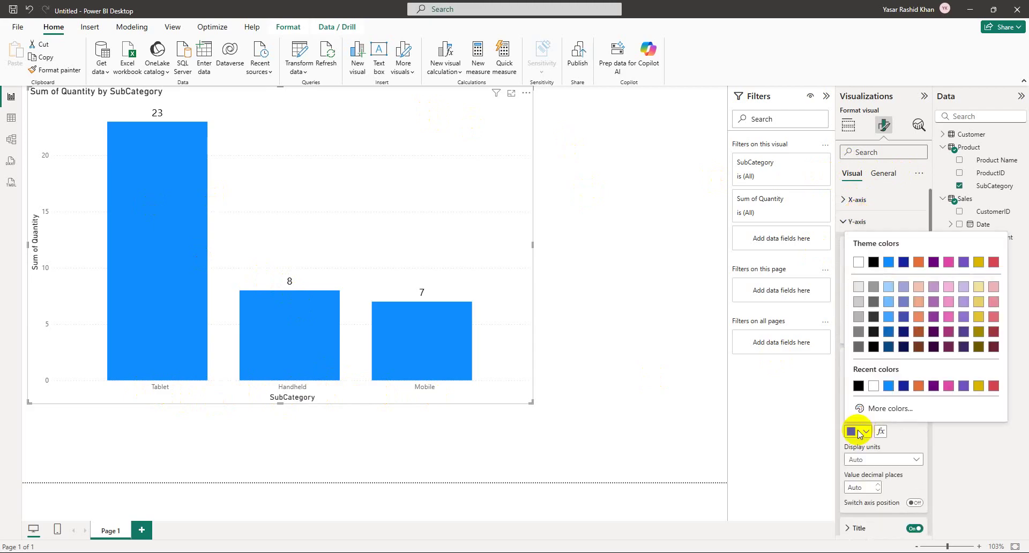
click(857, 385)
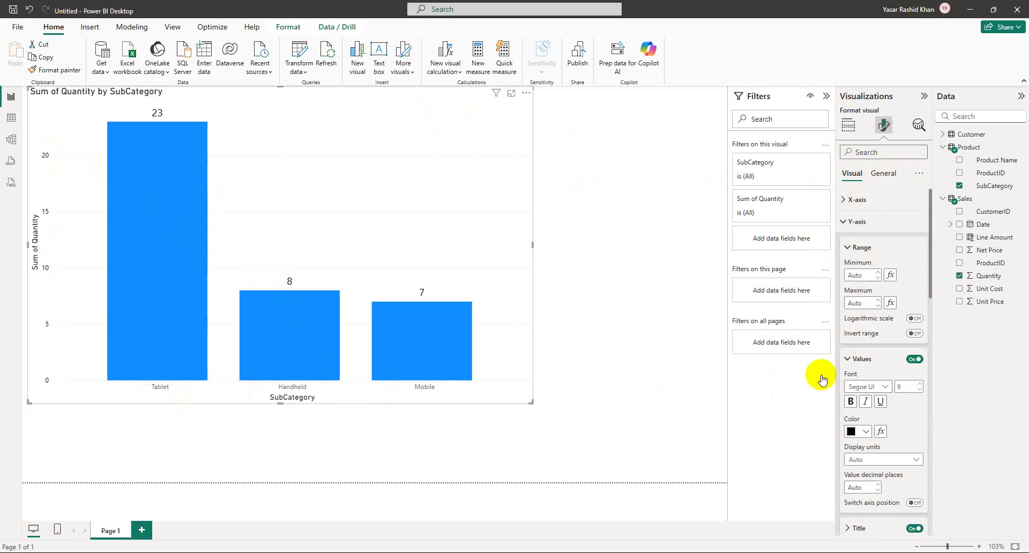
Colour the chart's X-axis values black.
click(864, 223)
click(866, 200)
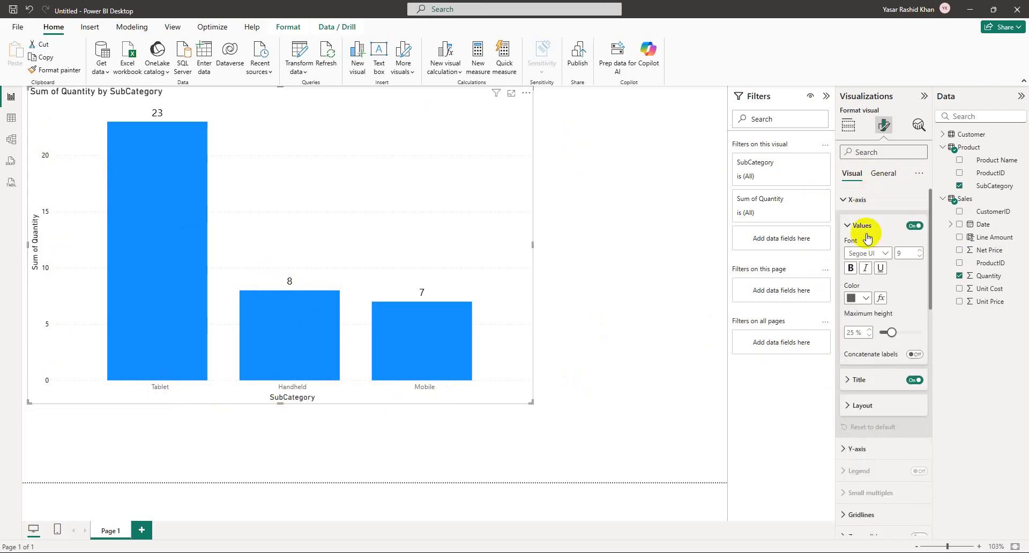
click(863, 300)
click(873, 335)
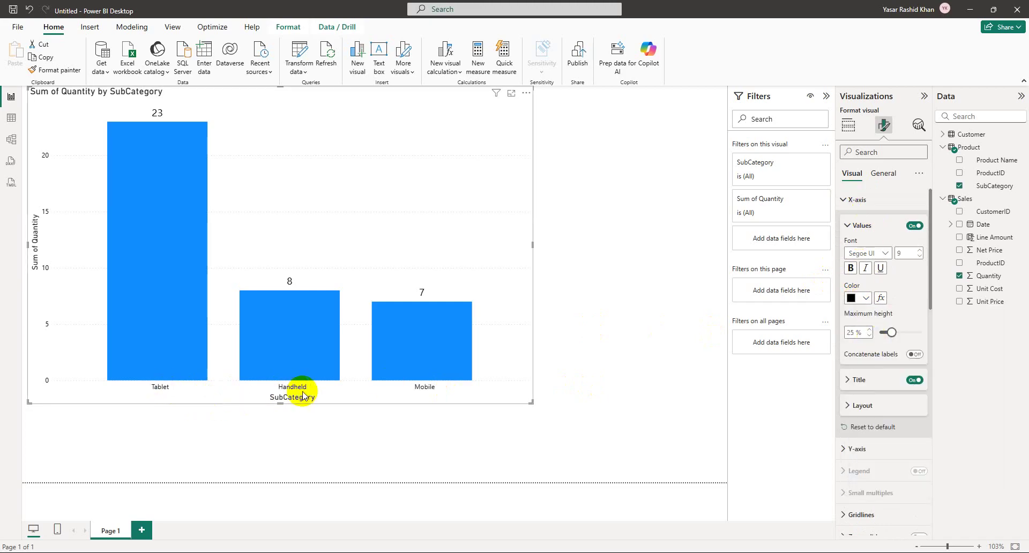
click(847, 198)
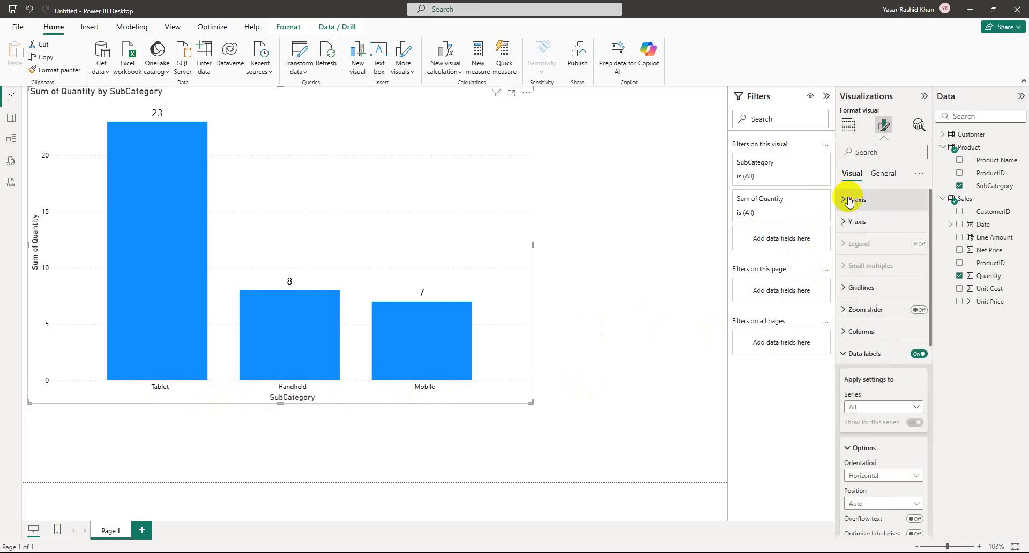
Replace Quantity with Line Amount as the chart's plotted value and make the chart slightly smaller.
scroll(868, 315, down, 2)
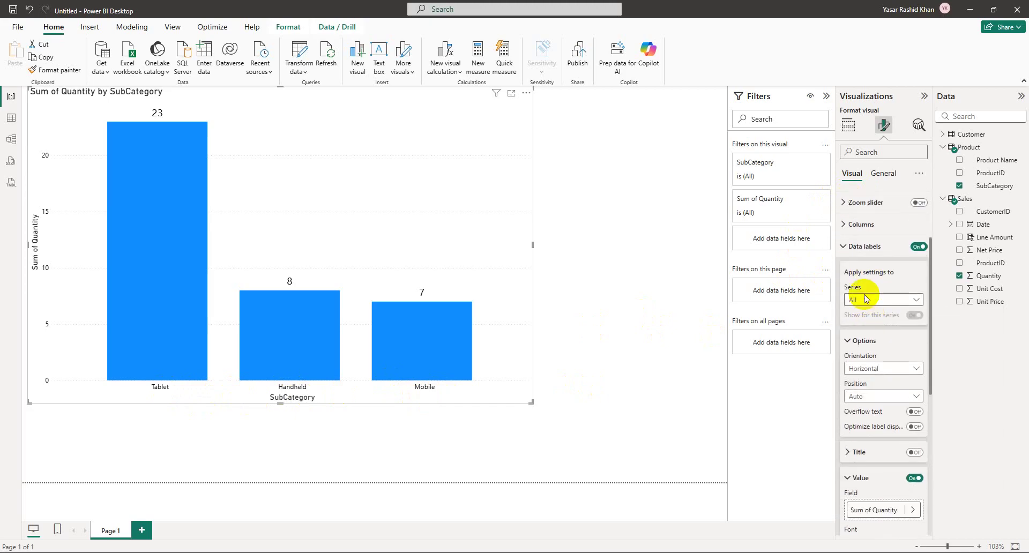
click(859, 248)
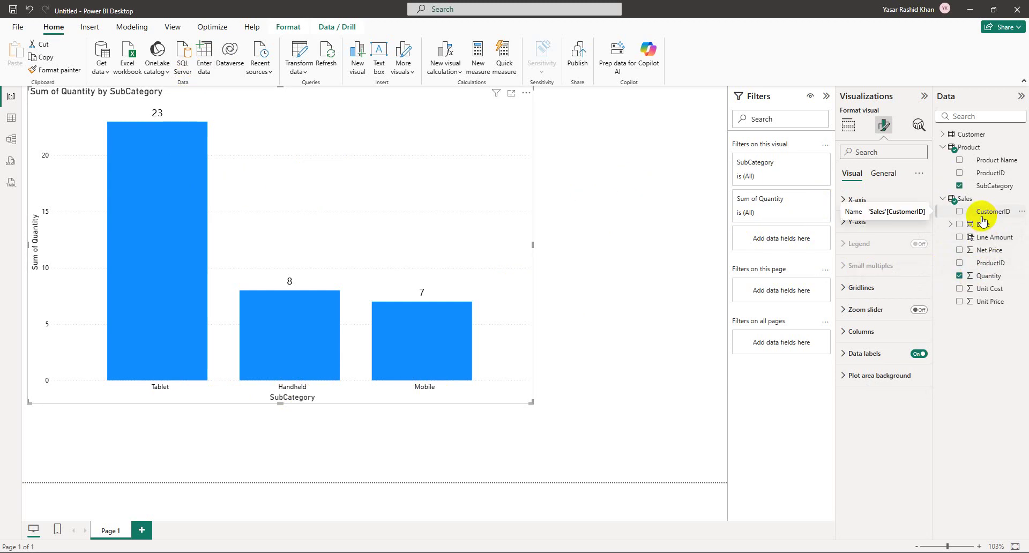
click(959, 274)
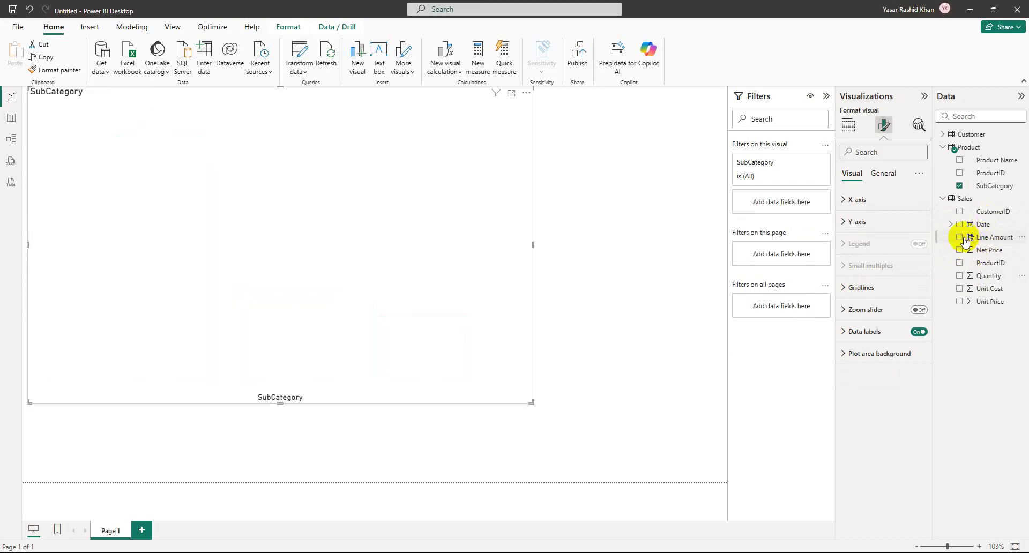
click(960, 238)
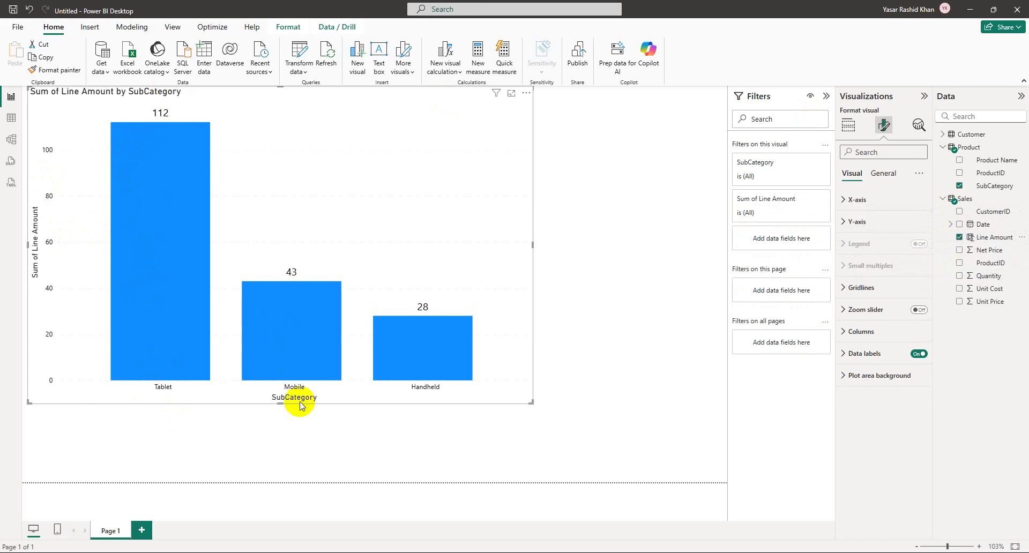
mouse_move(434, 342)
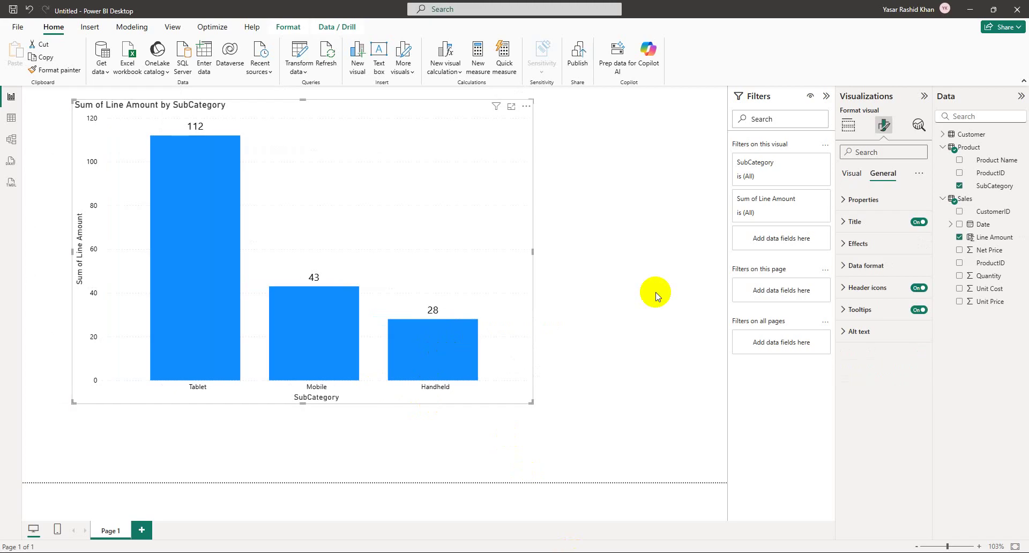
click(131, 106)
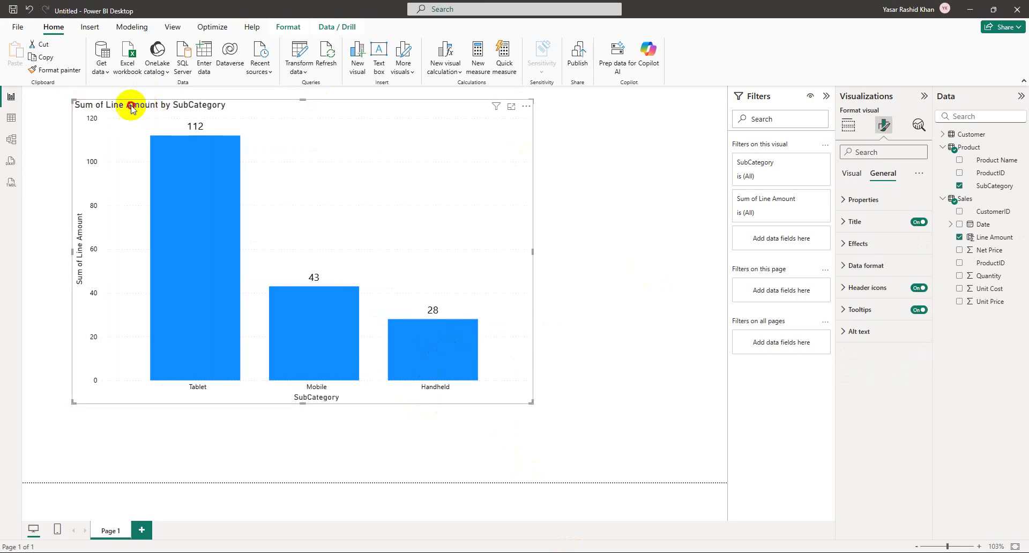
Return to the Sales table in Table view and review the Line Amount column and its formula.
click(11, 117)
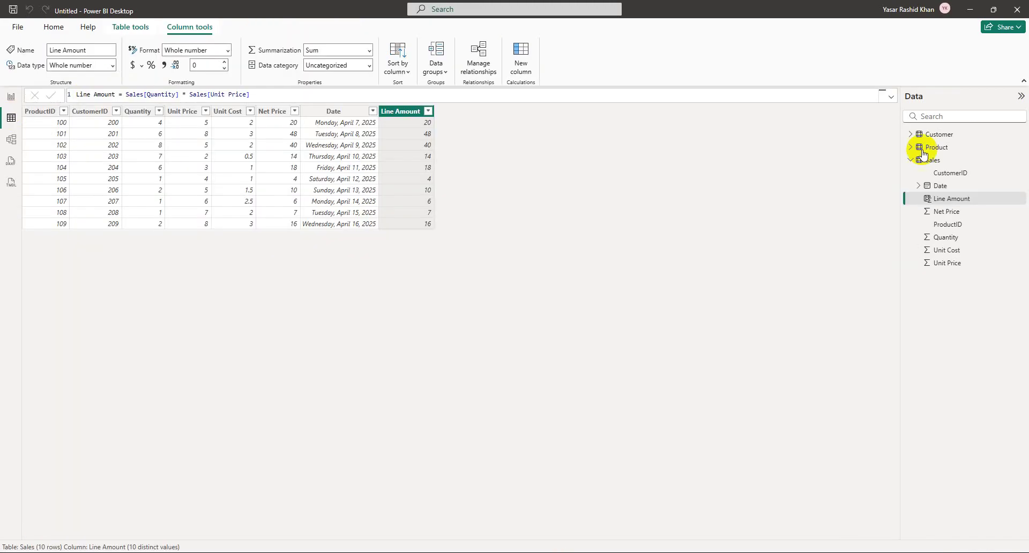
click(913, 161)
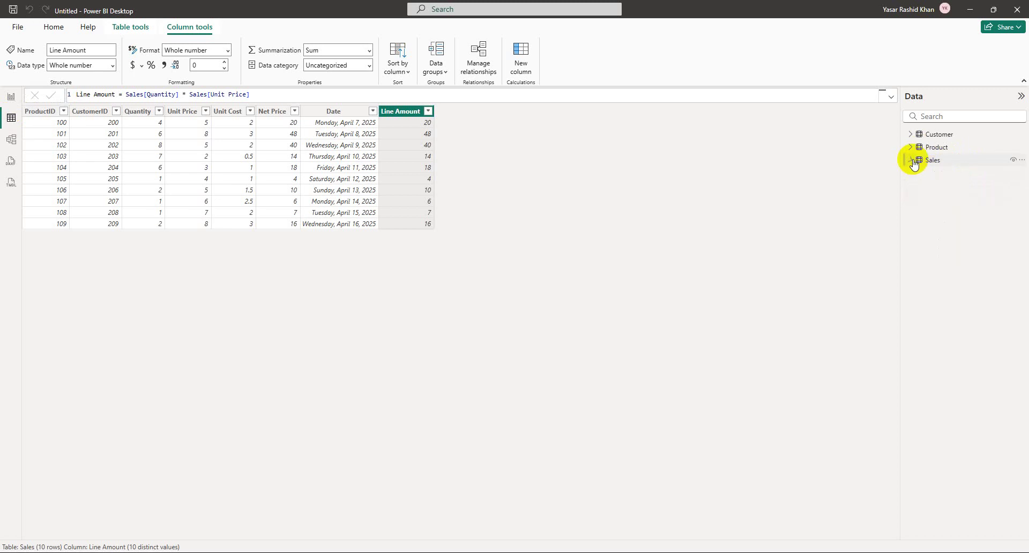
click(911, 160)
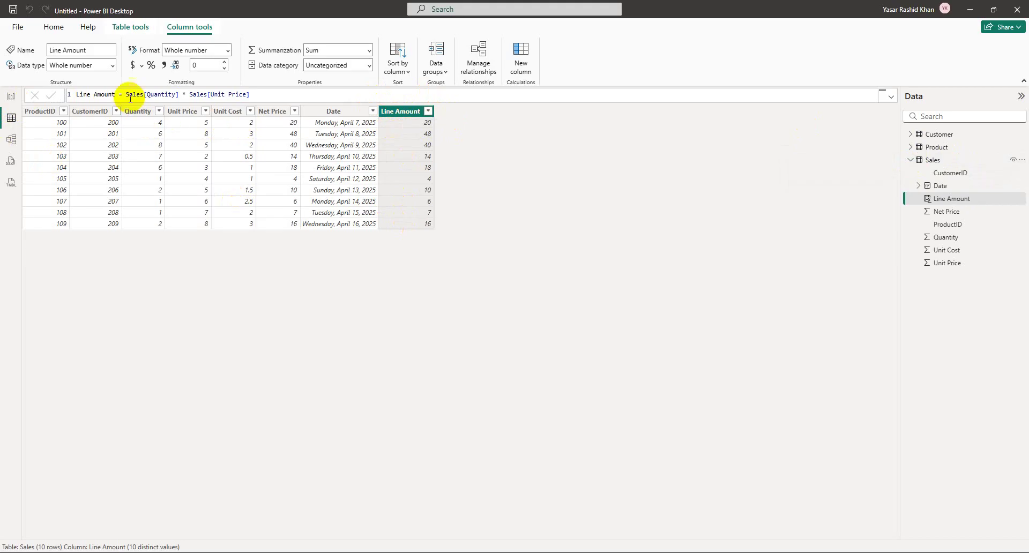
Examine the full Line Amount formula in the formula bar and the Sales table's field list.
drag(262, 95, 56, 94)
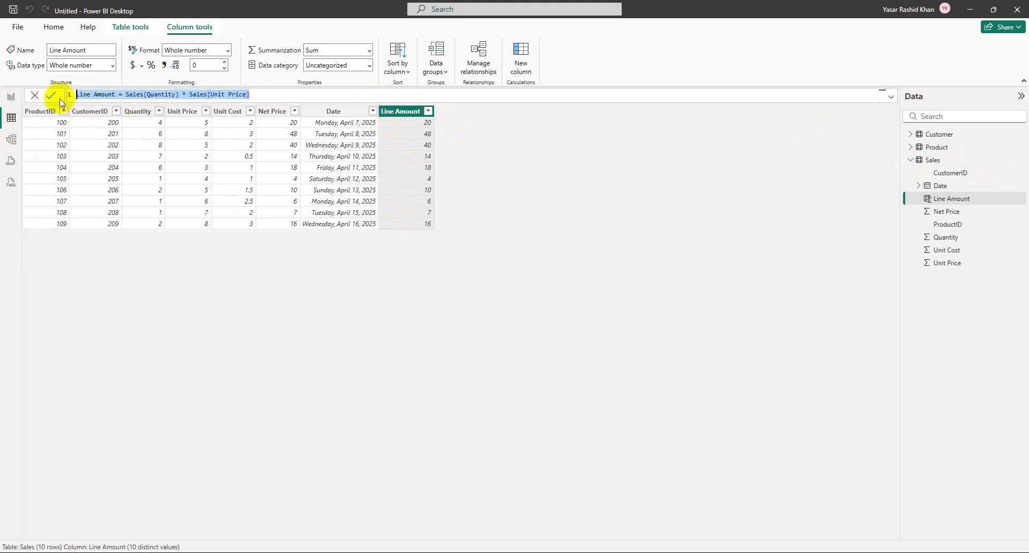
click(560, 192)
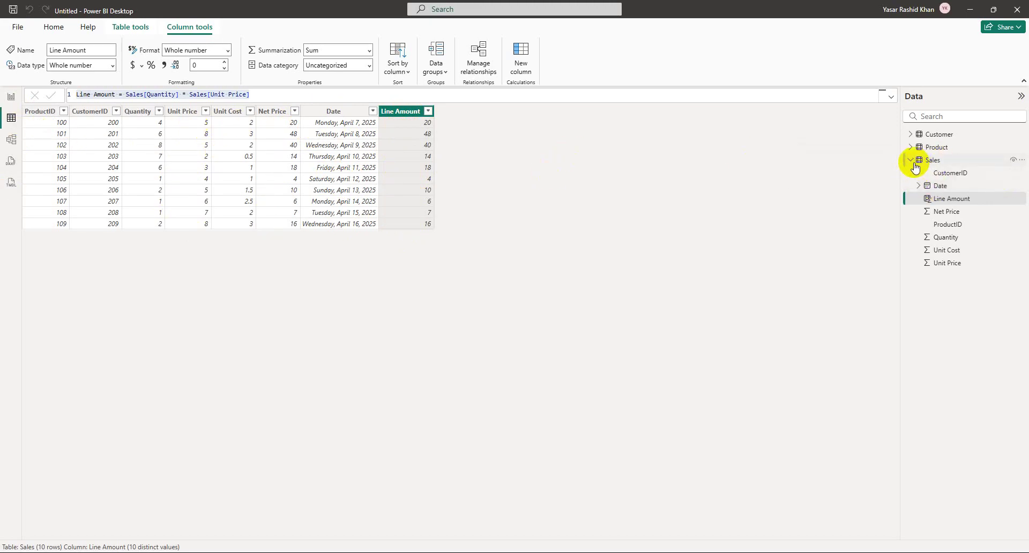
mouse_move(909, 166)
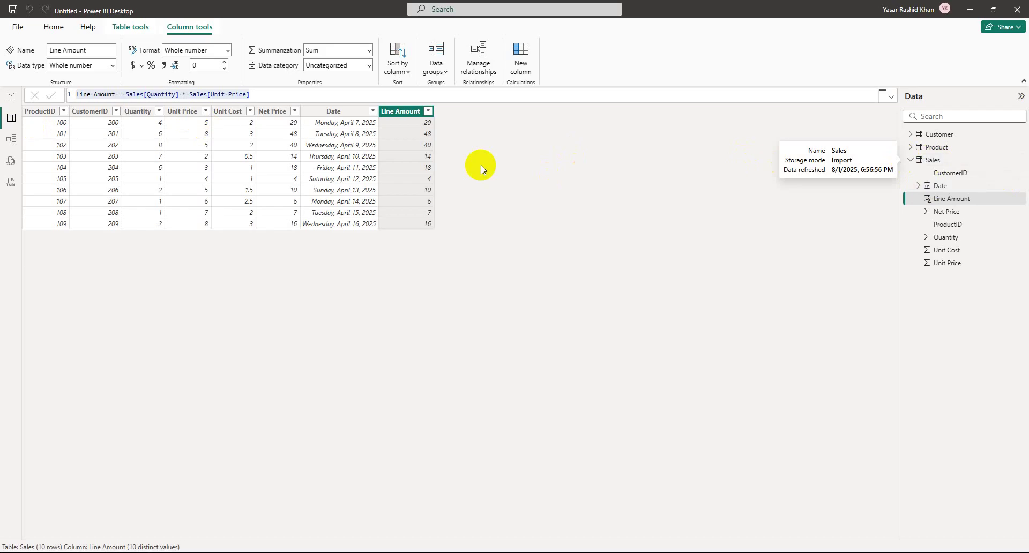
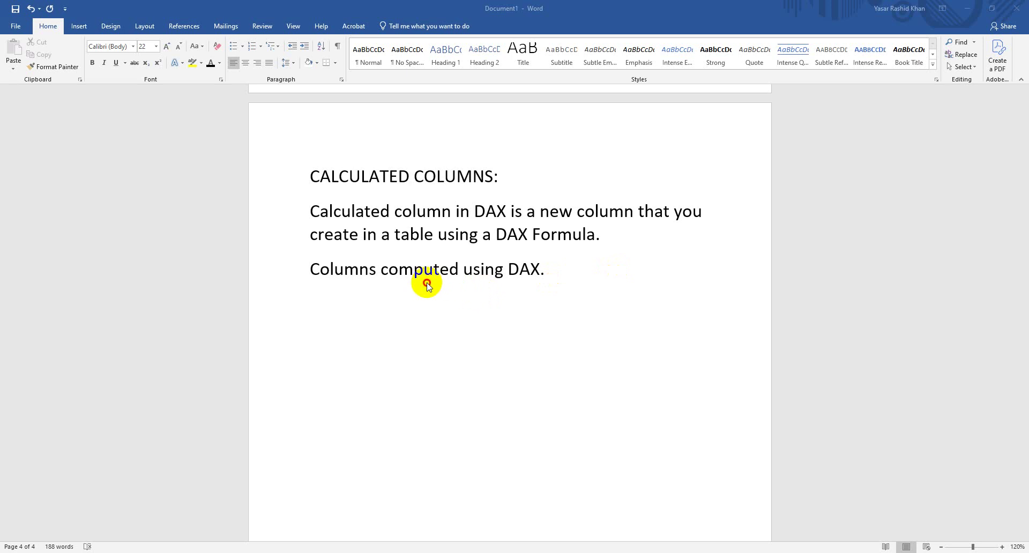
Add the line "They are stored in Power BI Model." below "Columns computed using DAX." in the Word notes.
click(459, 271)
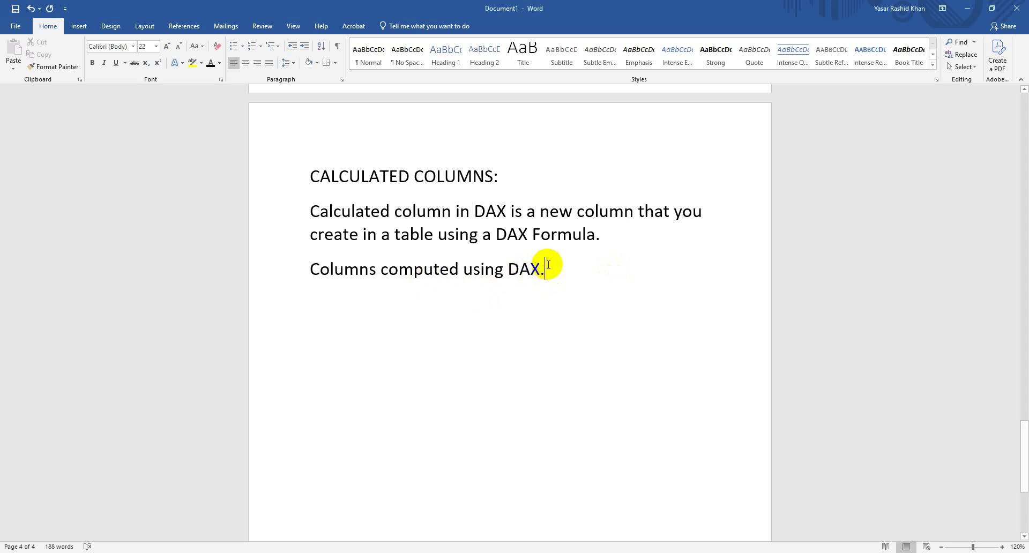
key(Return)
text(T)
key(Caps_Lock)
text(hey)
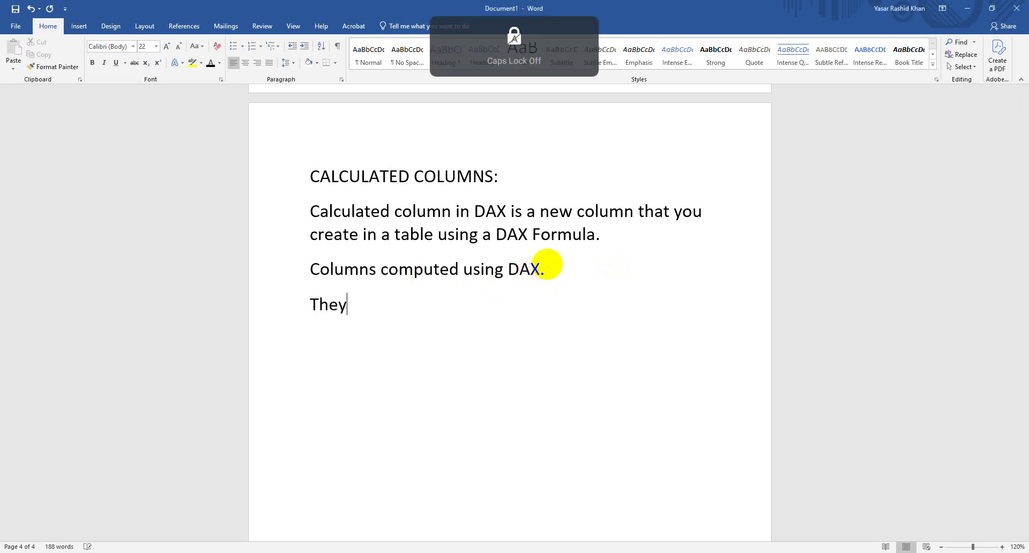
text( are stored)
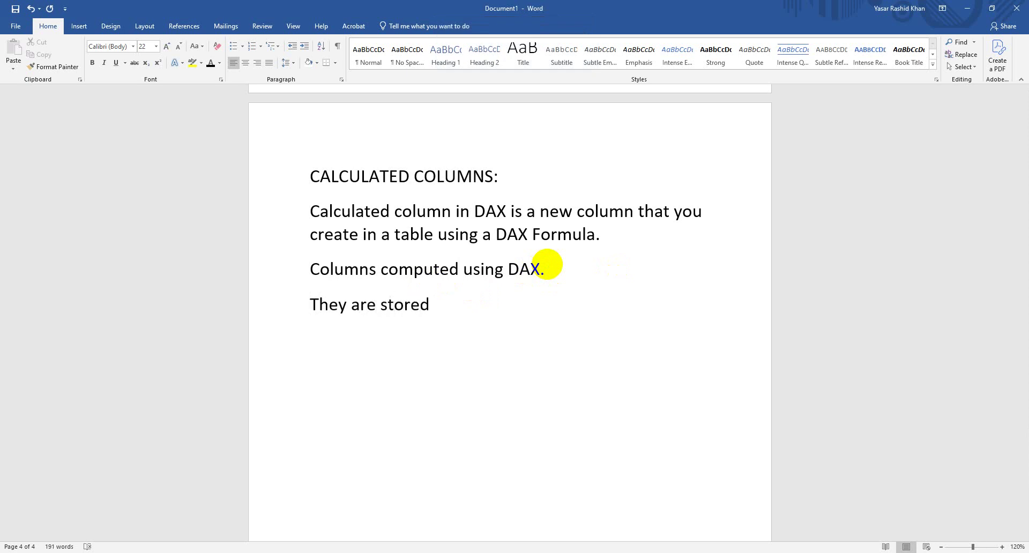
text( in)
key(Caps_Lock)
text(Power)
key(Caps_Lock)
text(BI)
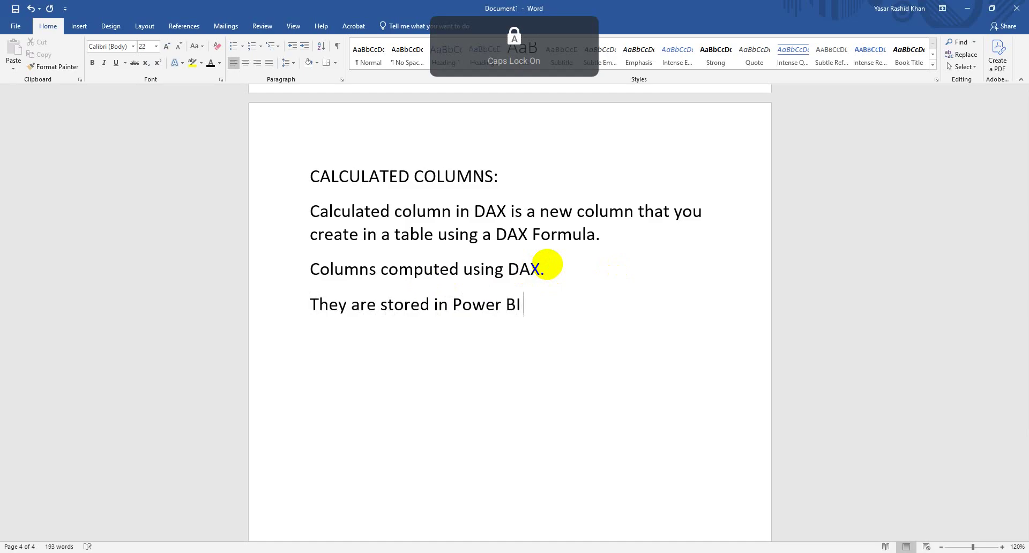
key(Caps_Lock)
text(m)
key(Caps_Lock)
key(BackSpace)
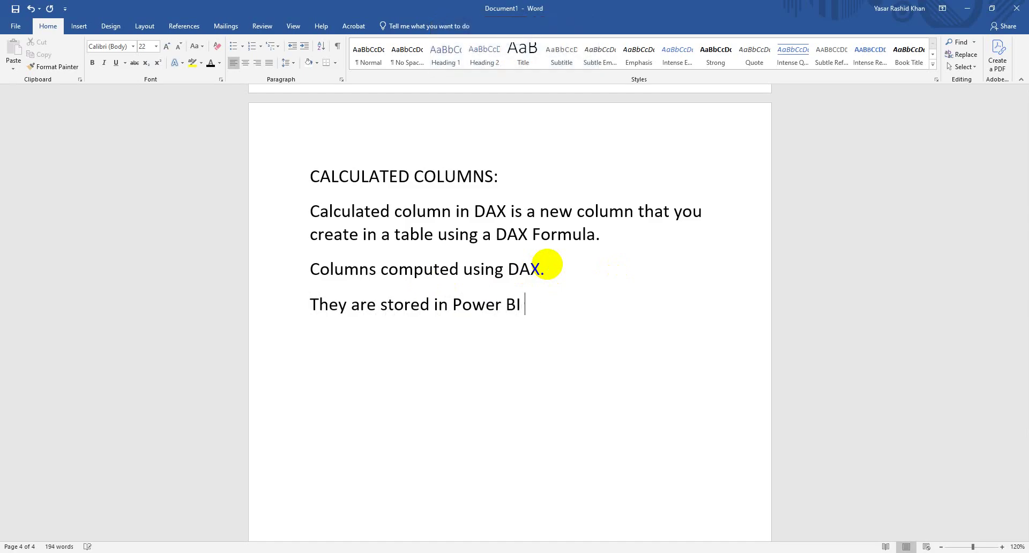
text(Model)
key(Caps_Lock)
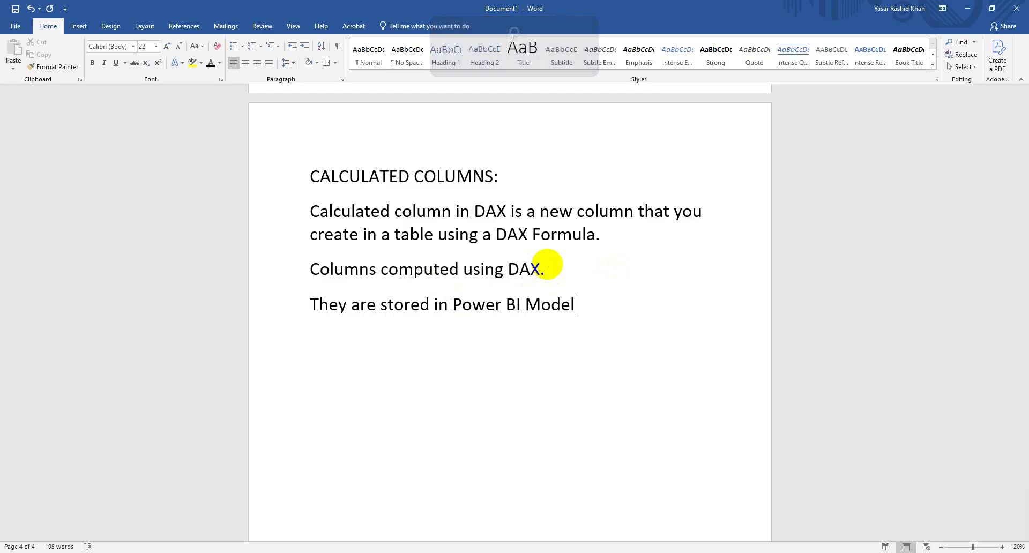
text(.)
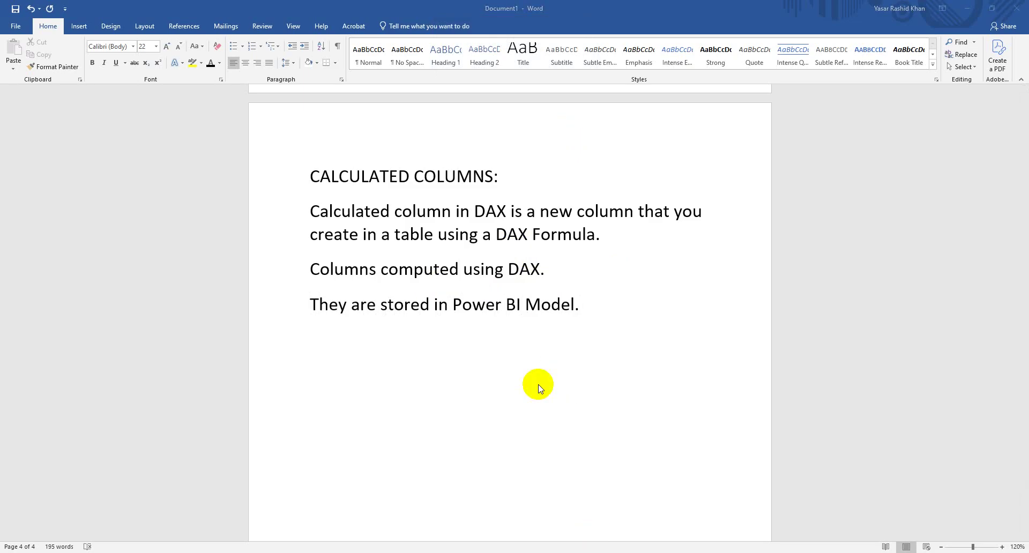
Add the line "Operates on a row-by-row basis." at the end of the calculated columns notes.
click(602, 304)
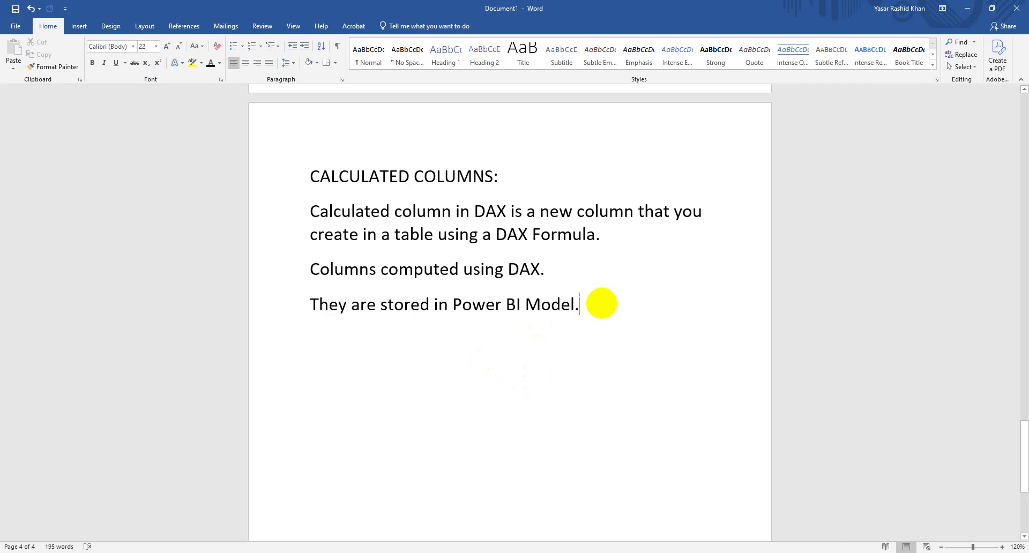
key(Return)
text(O)
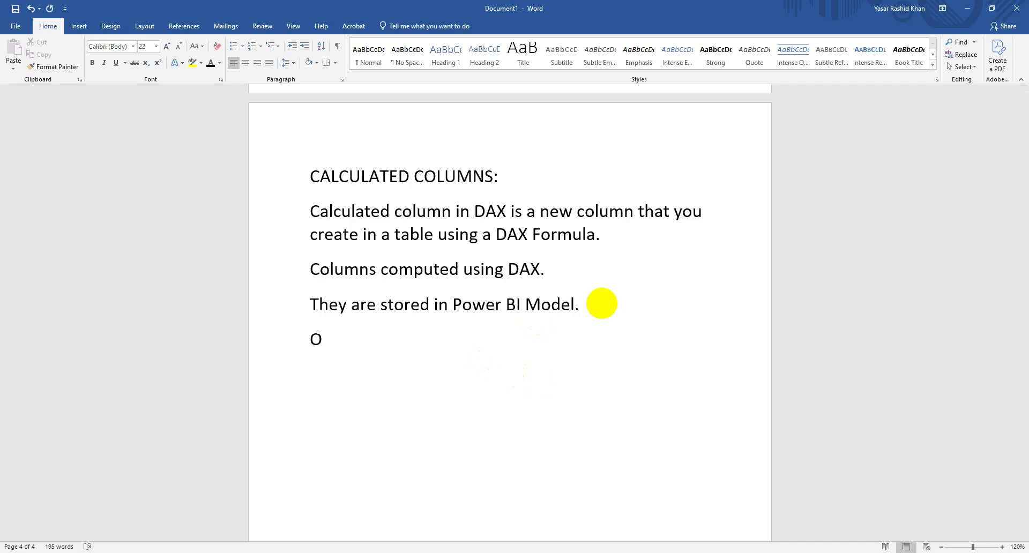
key(Caps_Lock)
text(perates on a)
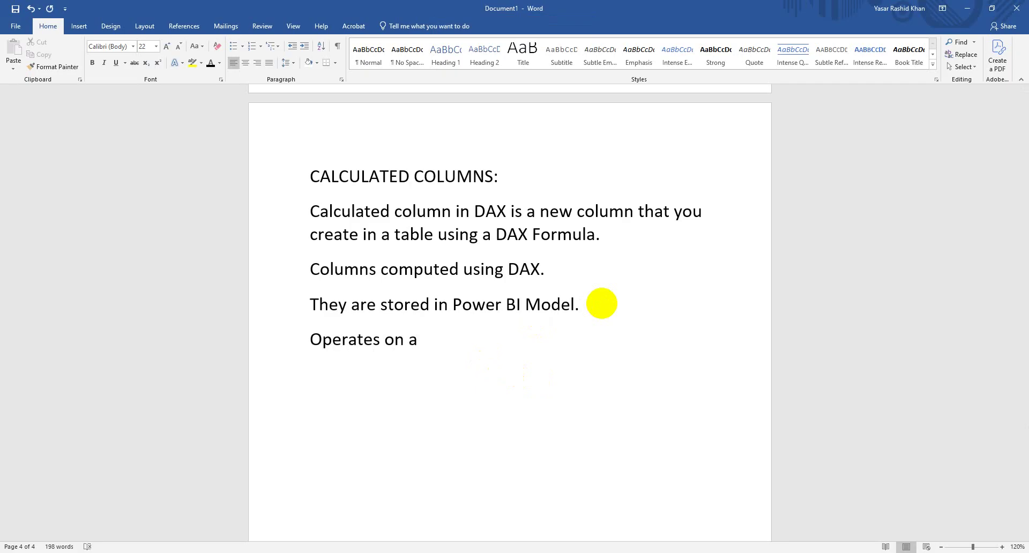
text( row-by-row basis.)
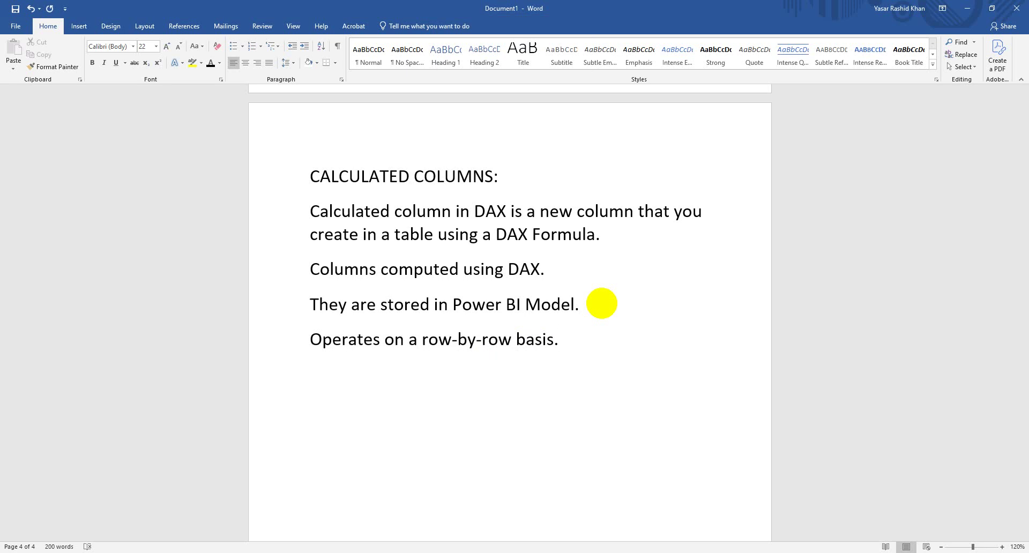
Switch to Power BI Desktop and select the Sales table to view its New column command.
mouse_move(551, 552)
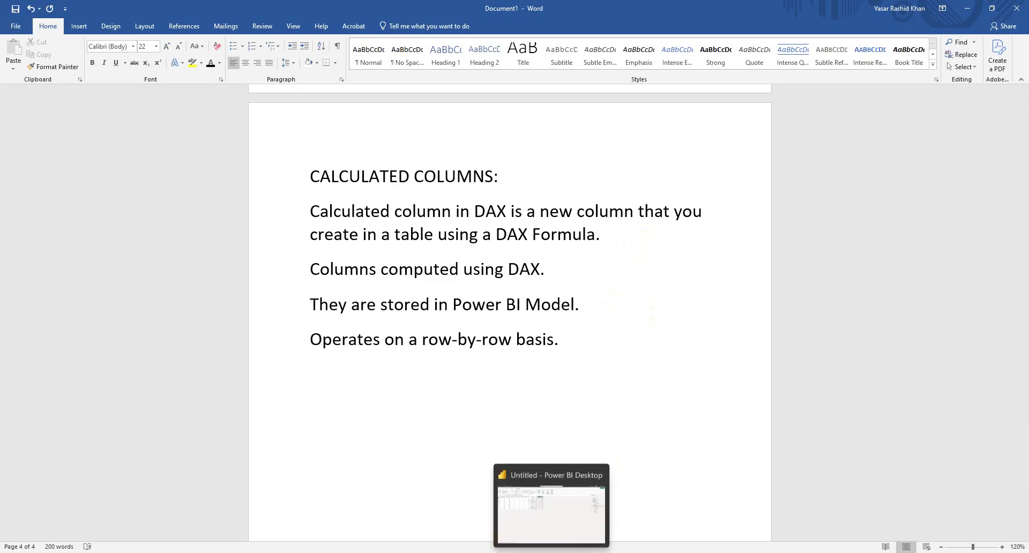
click(546, 507)
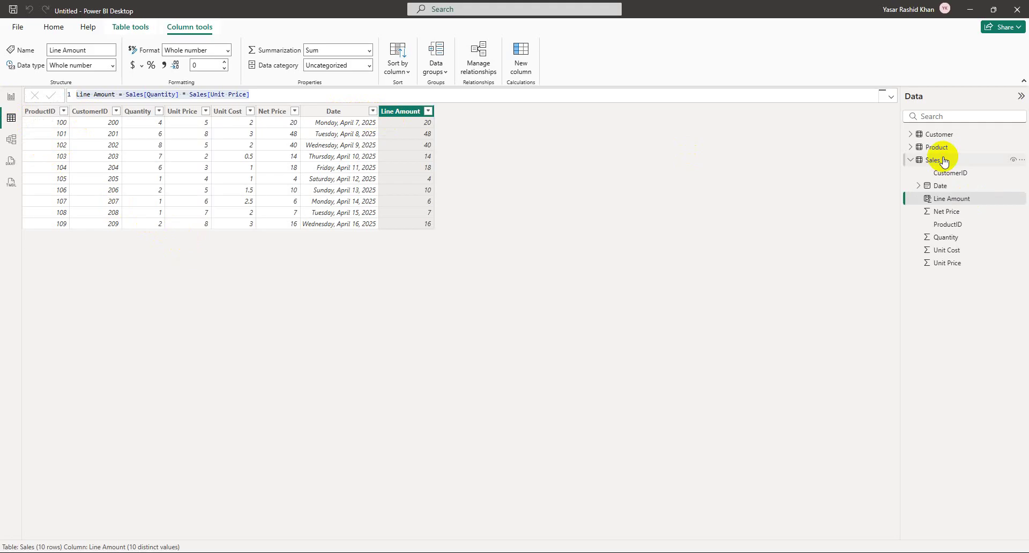
click(943, 161)
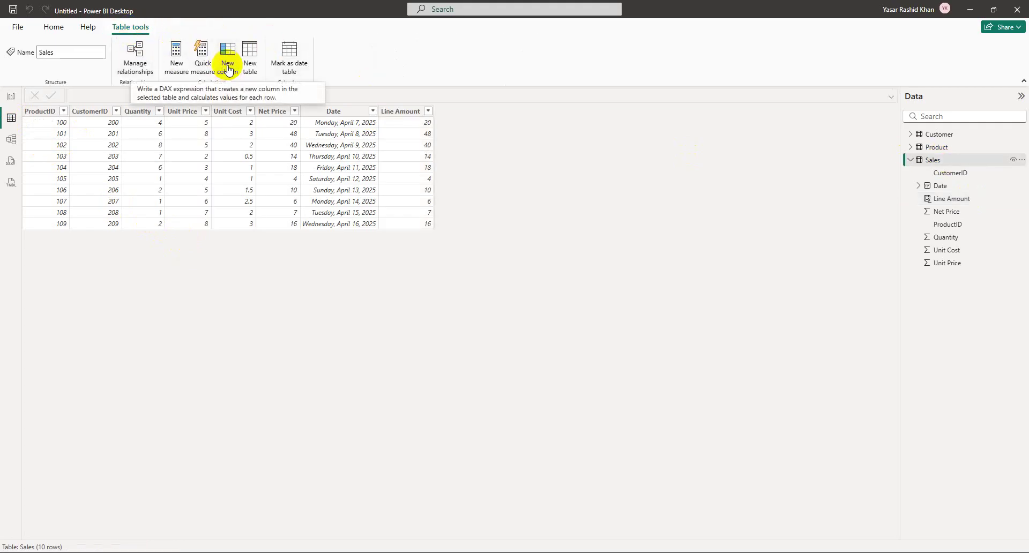
Switch back to the Word notes and add the line "Created in Table View." below the row-by-row note.
mouse_move(740, 550)
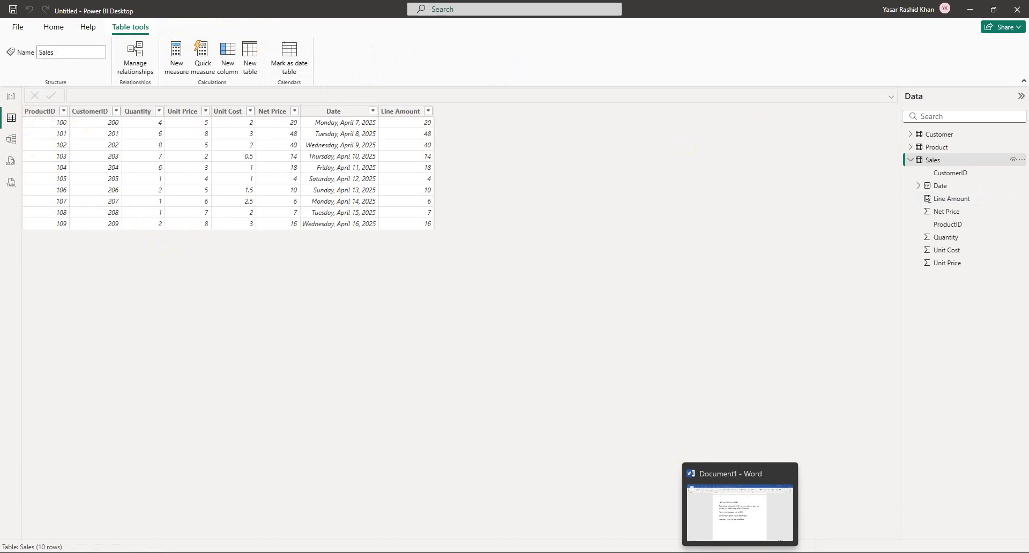
click(740, 509)
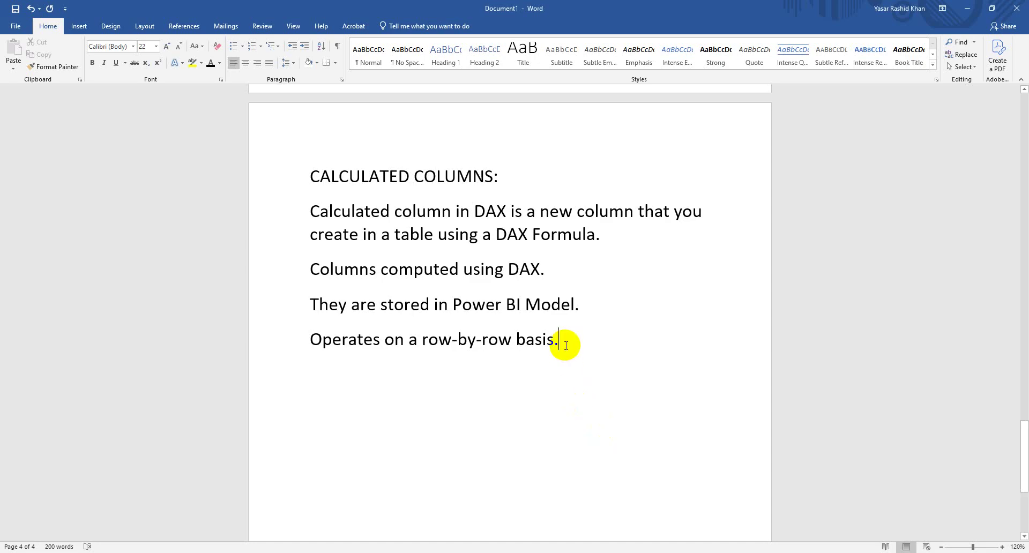
key(Return)
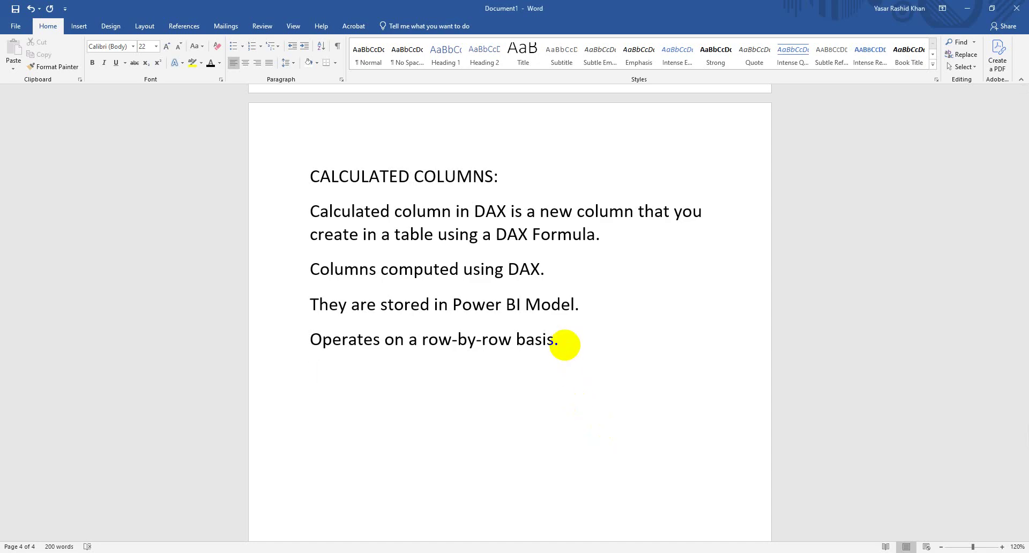
text(C)
key(Caps_Lock)
text(reat)
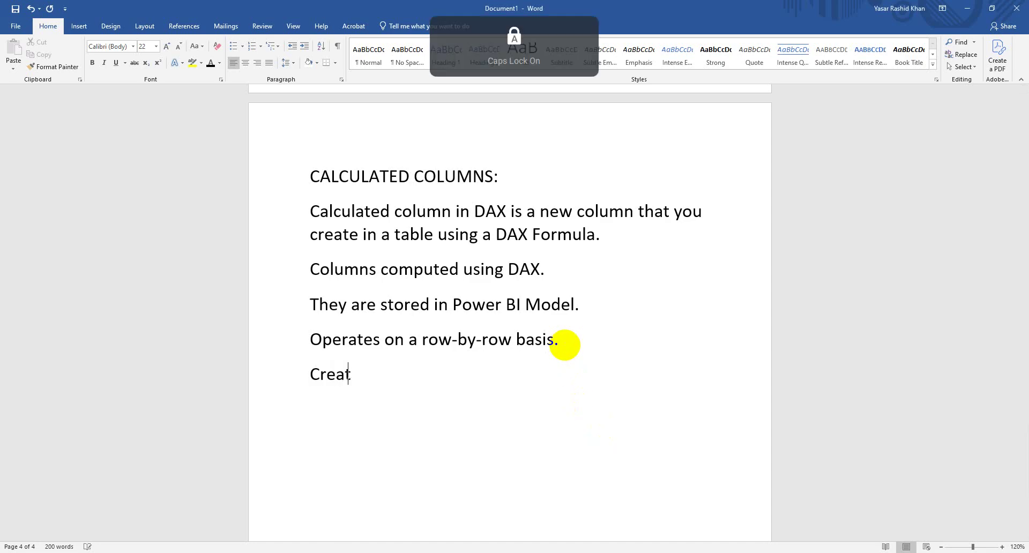
text(ed in )
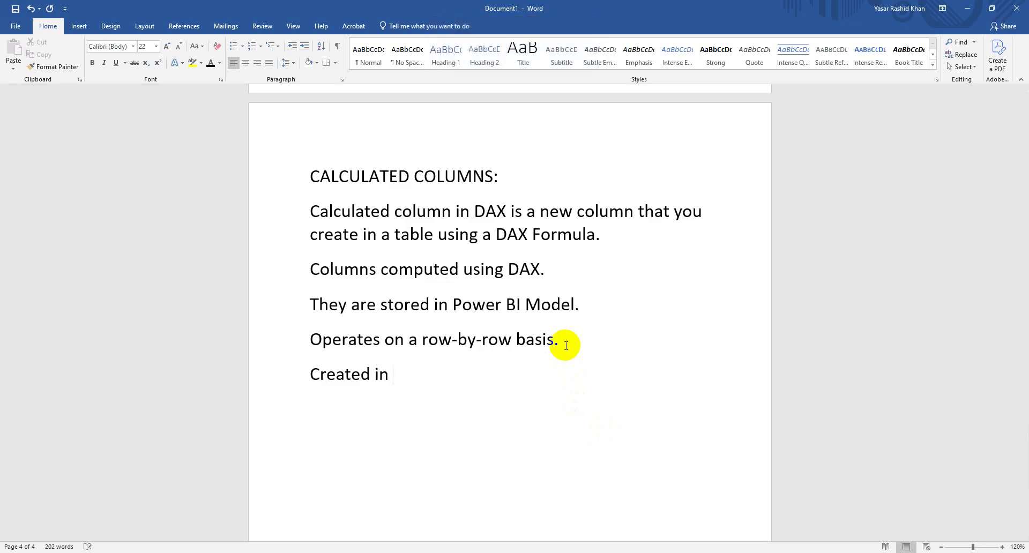
text(Da)
key(Caps_Lock)
key(BackSpace)
key(BackSpace)
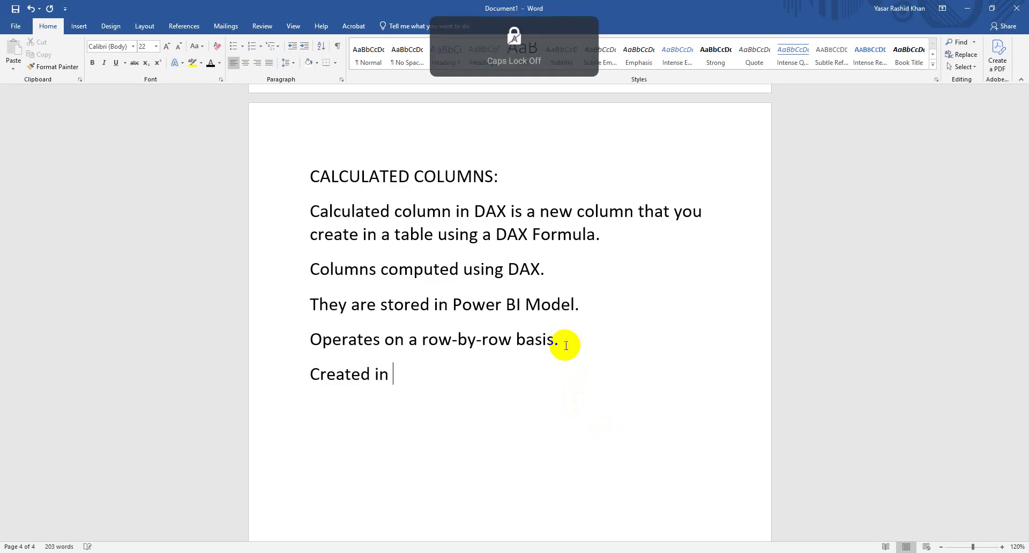
text(T)
key(Caps_Lock)
text(able)
key(Caps_Lock)
text(V)
key(Caps_Lock)
text(iew)
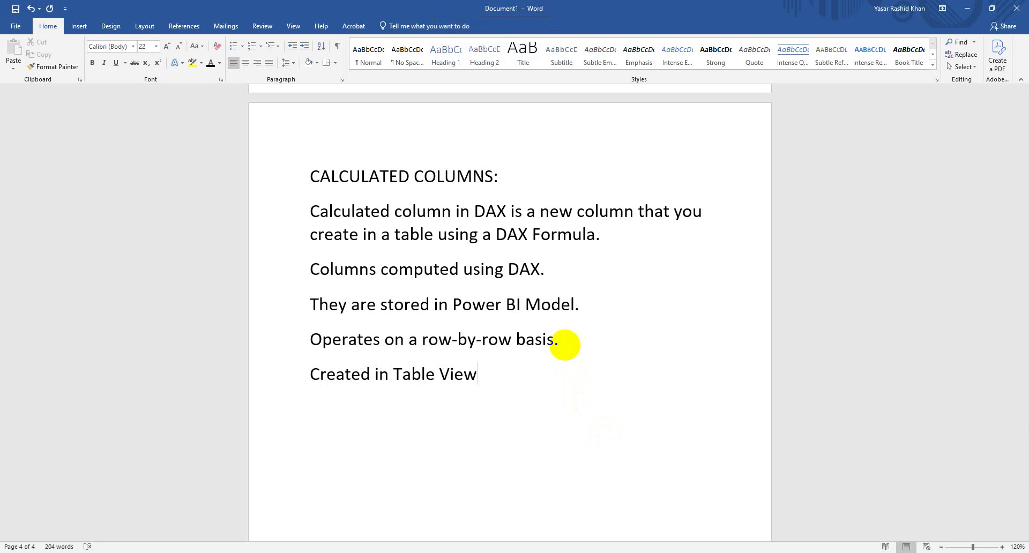
text(.)
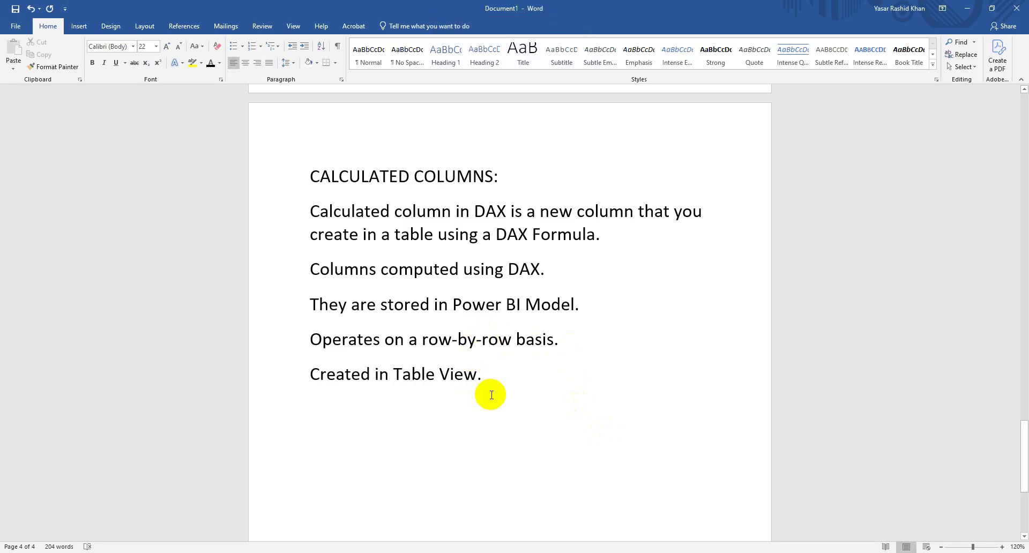
Start a new line below "Created in Table View." with the text "Good for creating Categories".
key(Return)
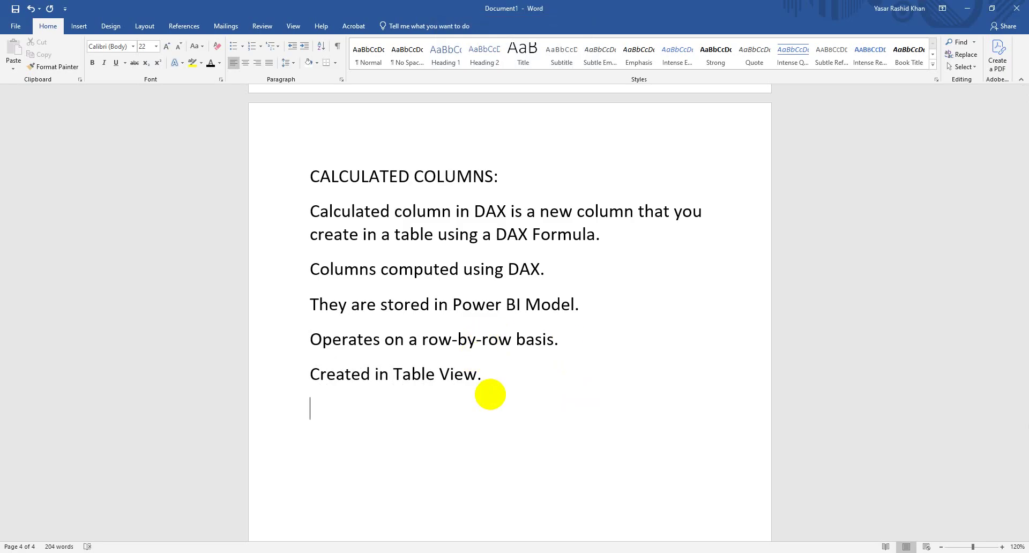
key(Caps_Lock)
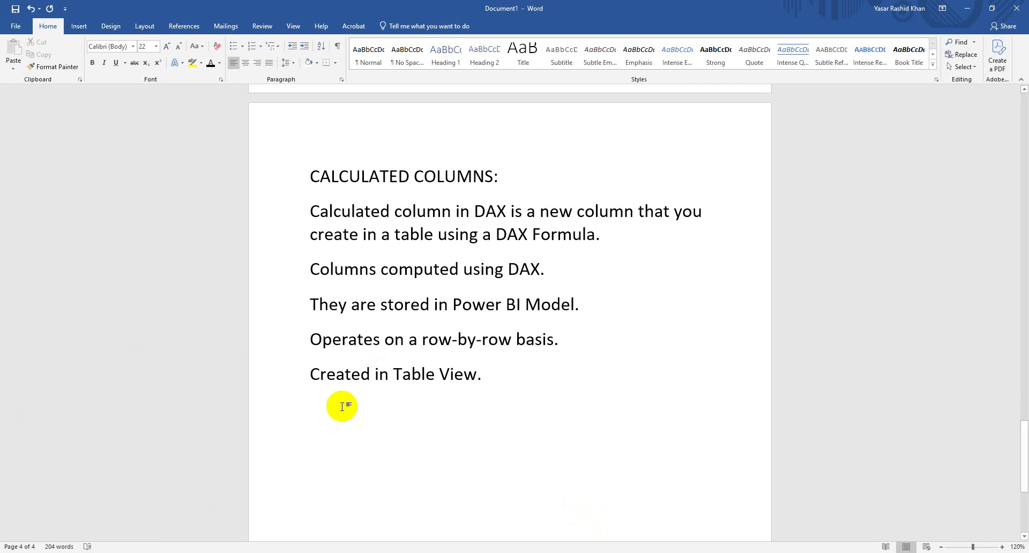
text(g)
key(Caps_Lock)
text(OOD)
key(BackSpace)
key(BackSpace)
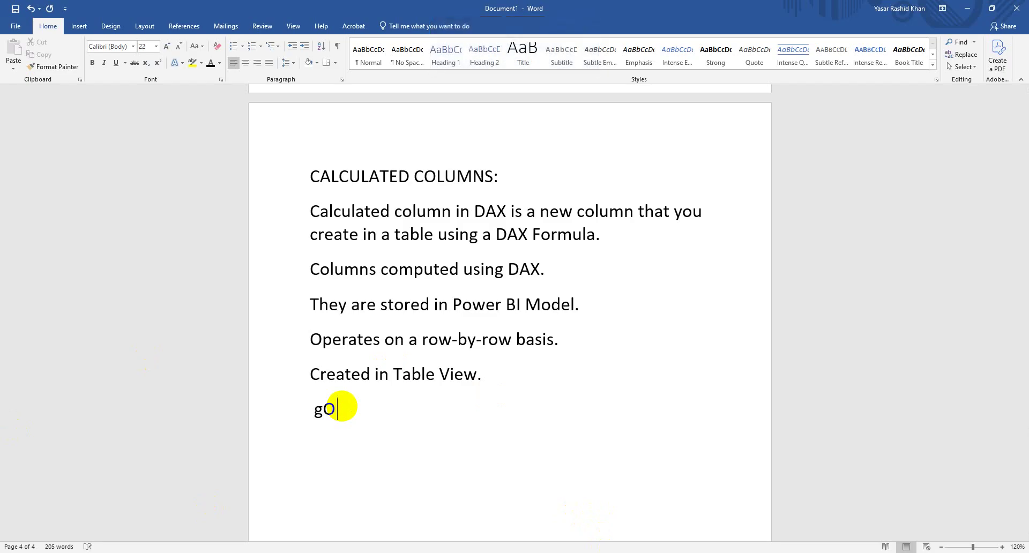
key(BackSpace)
key(BackSpace)
text(Good)
key(Caps_Lock)
text(for )
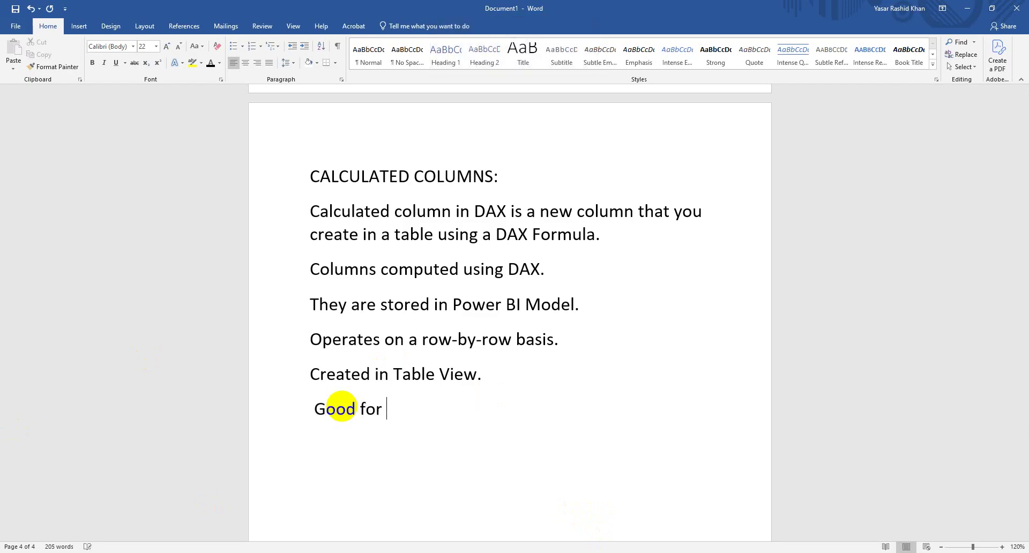
text(creating Ctaeg)
key(Caps_Lock)
key(Caps_Lock)
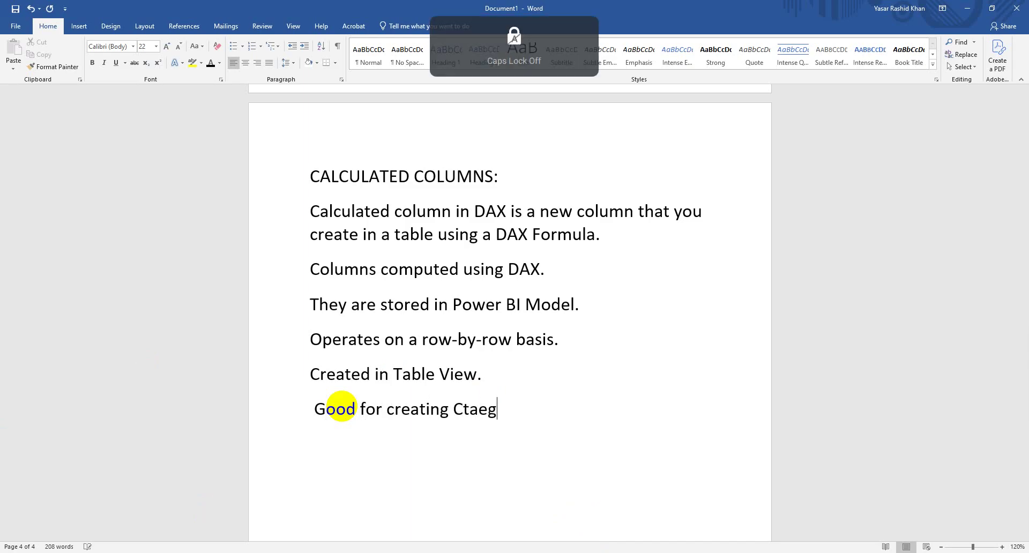
key(BackSpace)
key(BackSpace)
key(BackSpace)
key(BackSpace)
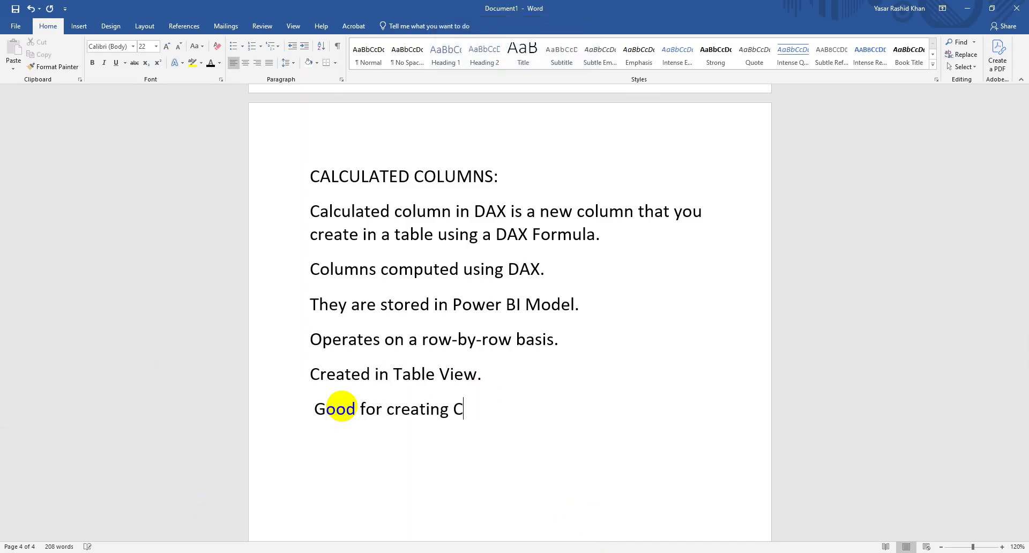
text(ategories)
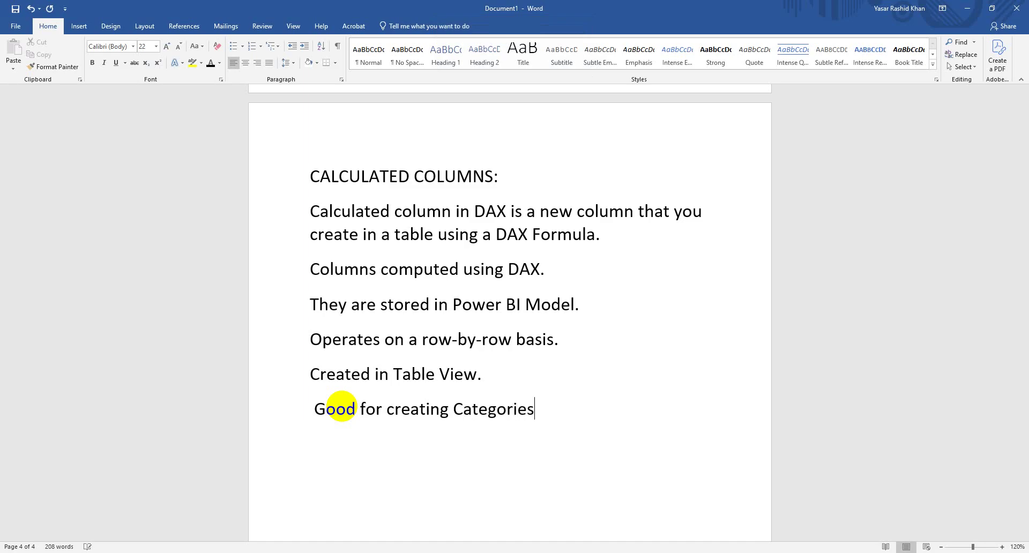
Complete the Categories line of the notes with ", flags, concatenated fields etc.".
text(, flags, concat)
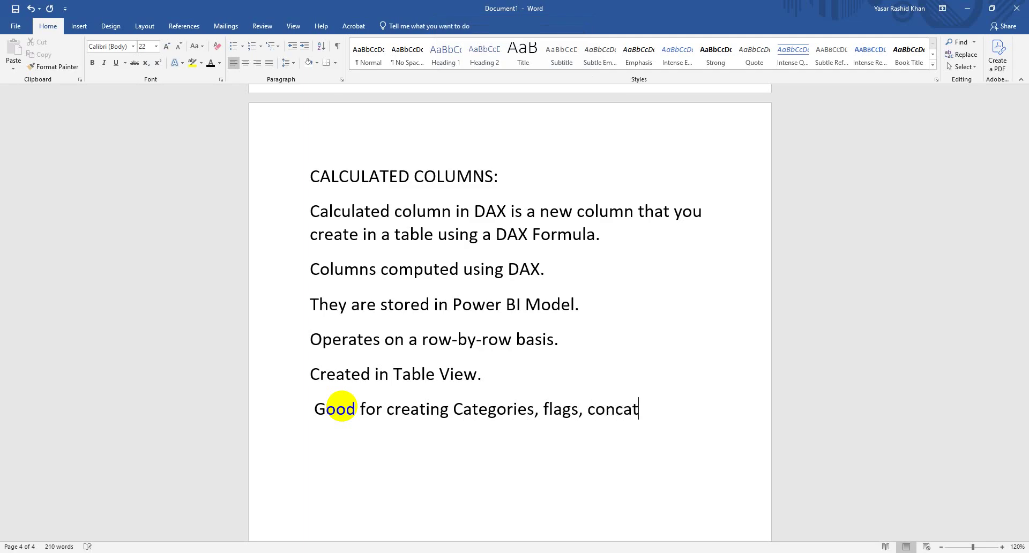
text(enated)
text(fiel)
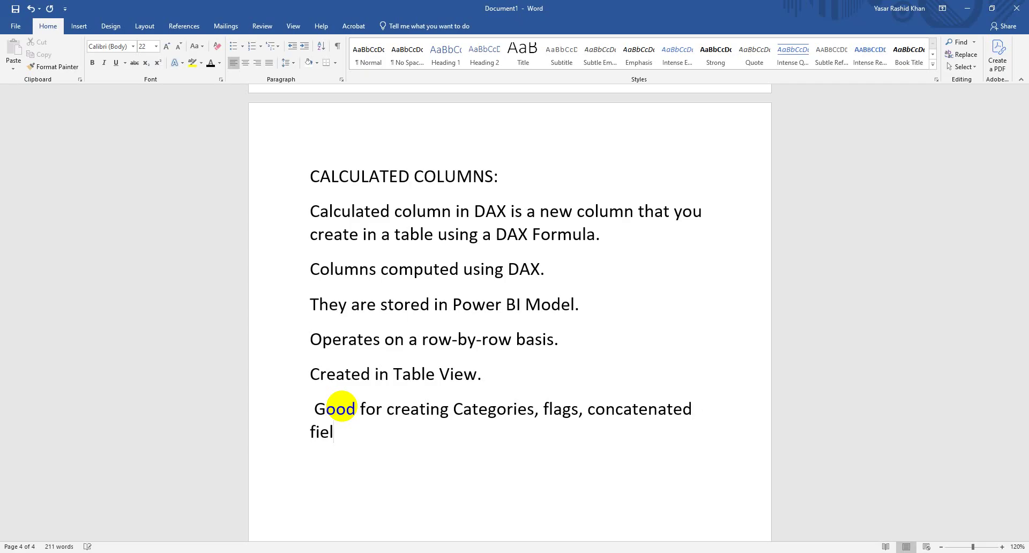
text(ds etc.)
Add a new line to the notes reading "Every time data is refreshed, calculated columns computed.".
key(Return)
key(Caps_Lock)
text(Ever)
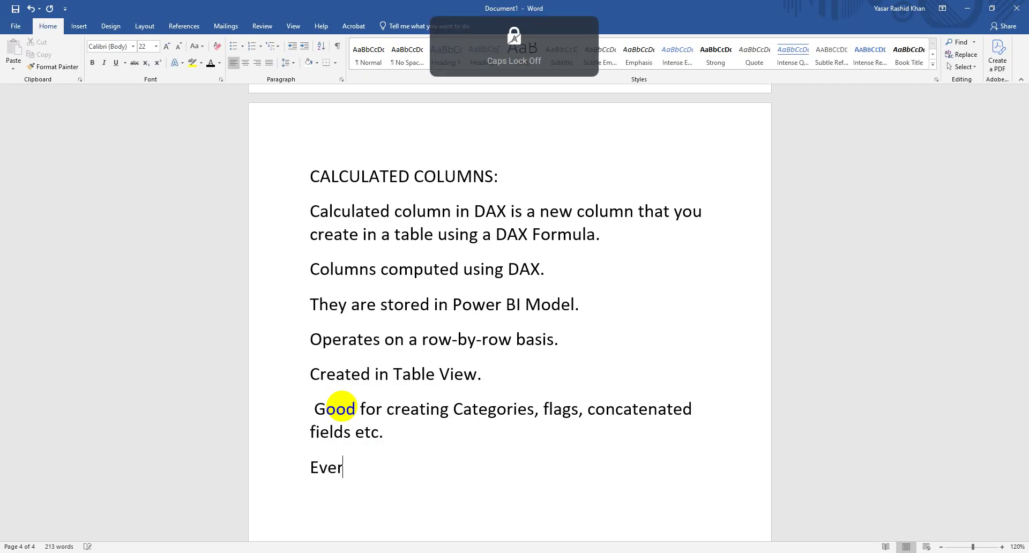
text(y time )
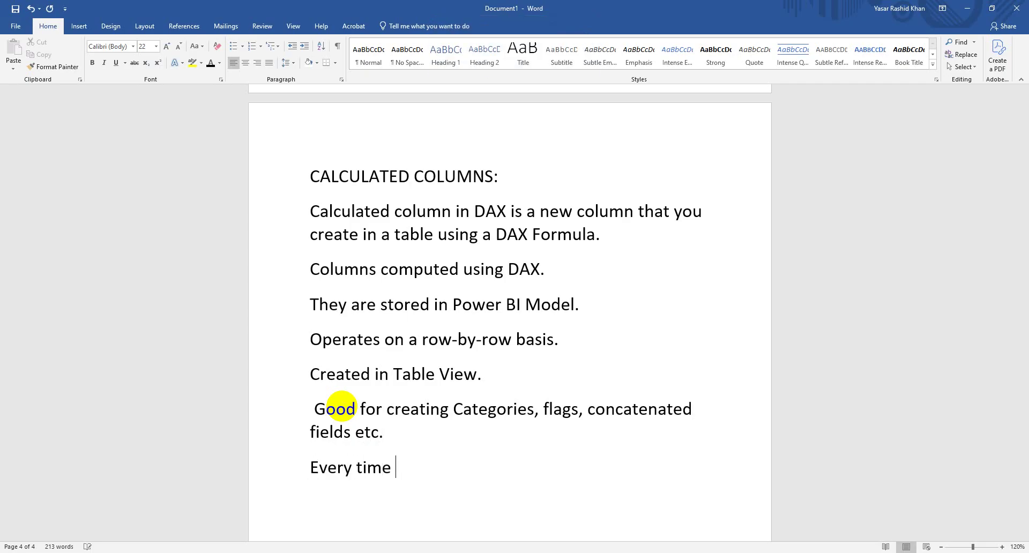
text(data is refreshed)
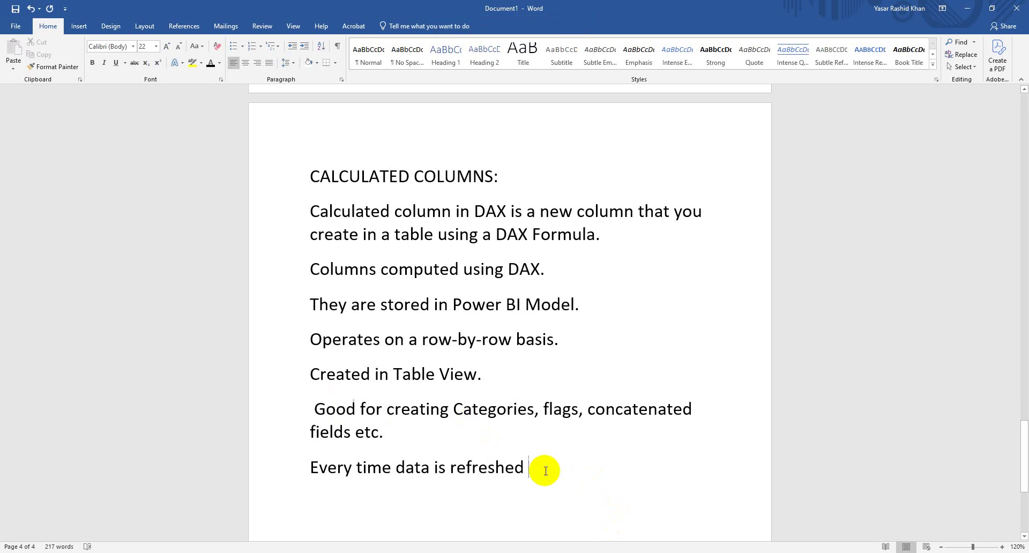
key(BackSpace)
text(, calc)
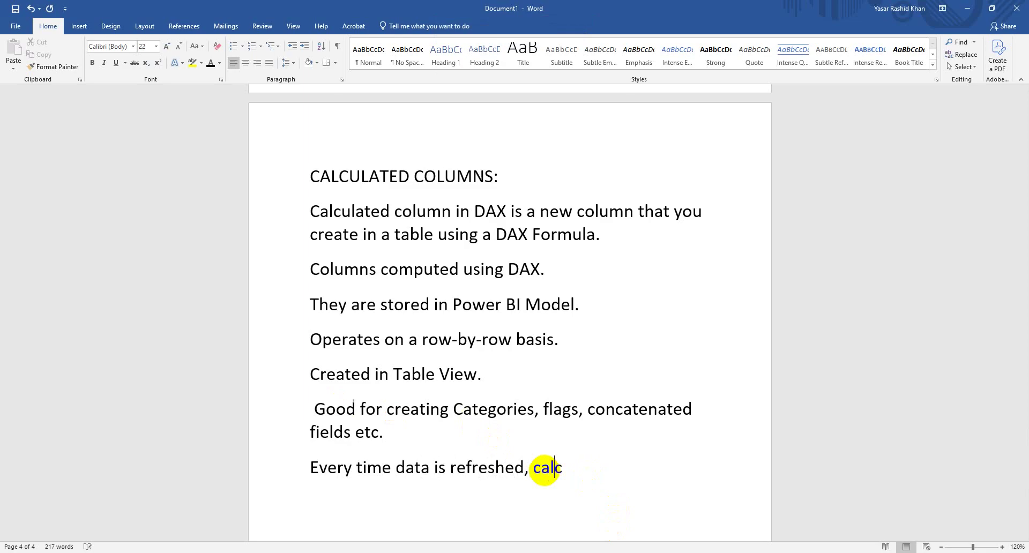
text(ulated column)
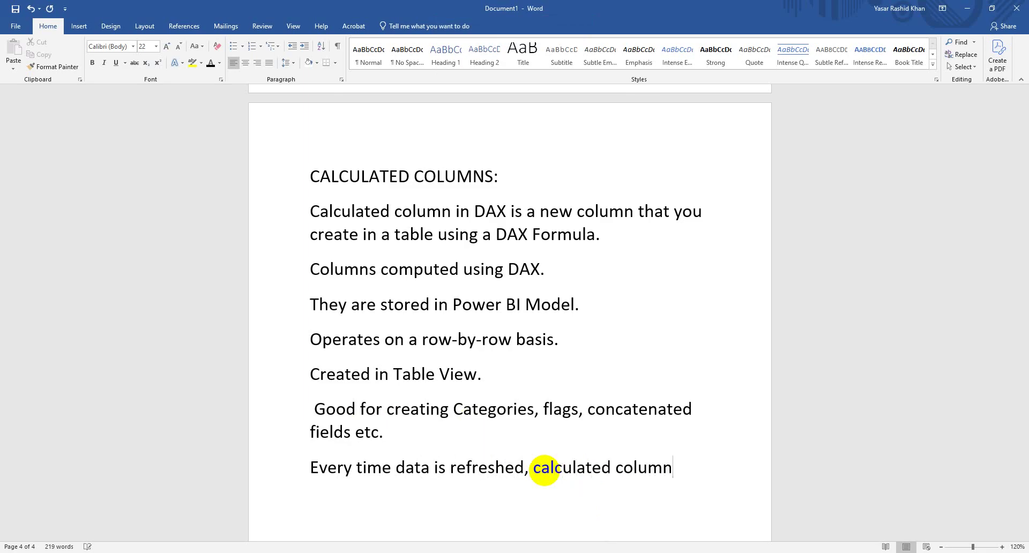
text(s )
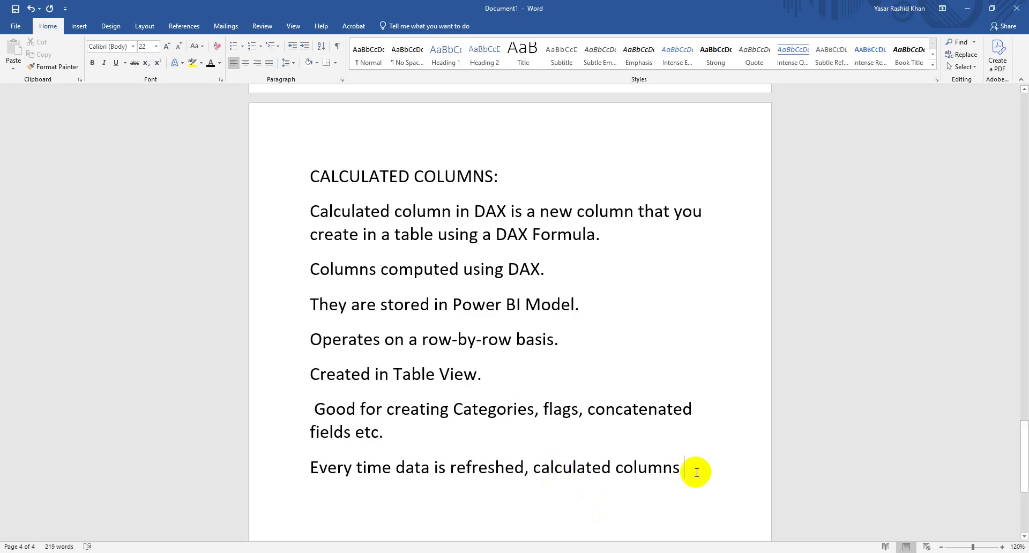
text(comput)
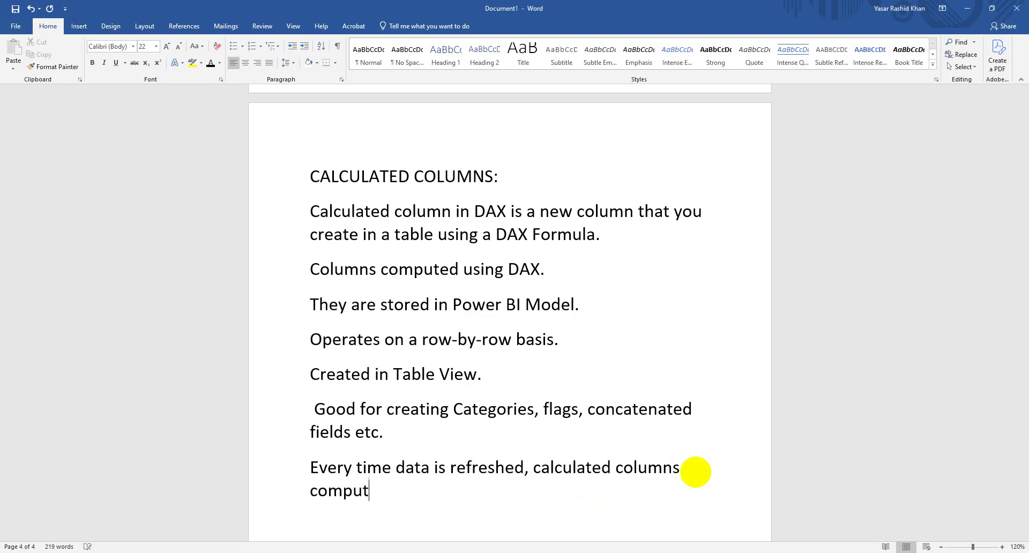
text(ed.)
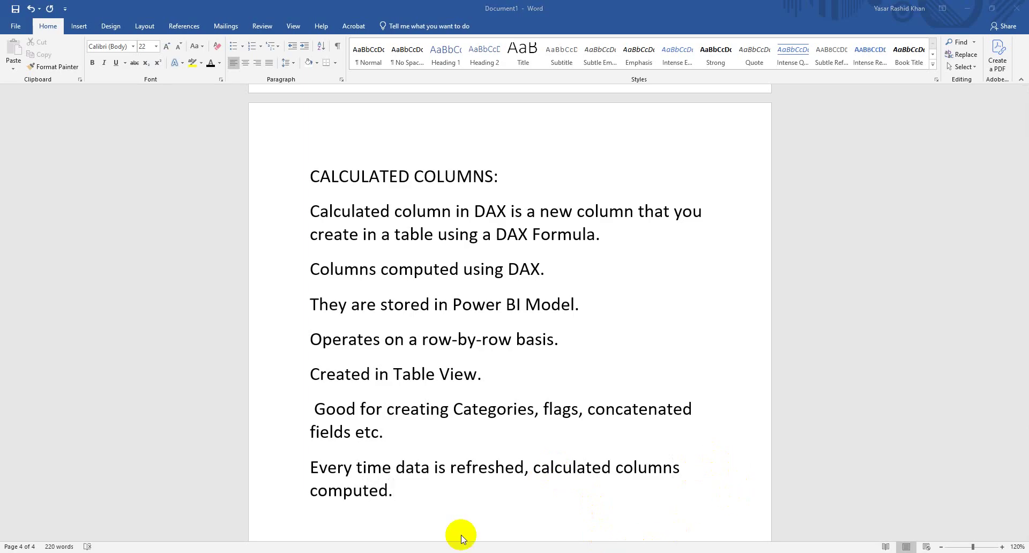
Switch to Power BI Desktop, collapse the Sales table's field list and display the Customer table's data.
mouse_move(551, 552)
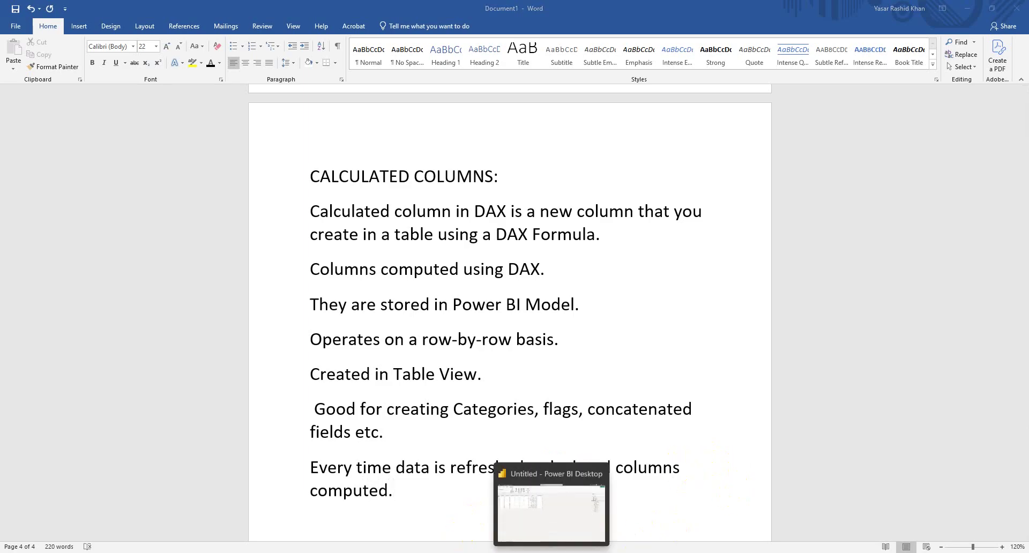
click(551, 509)
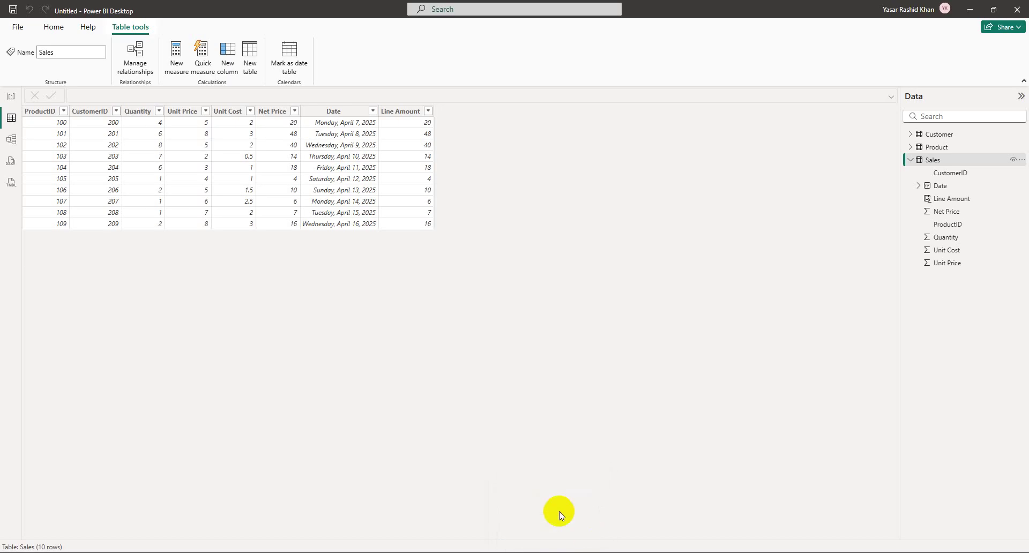
click(914, 160)
click(914, 135)
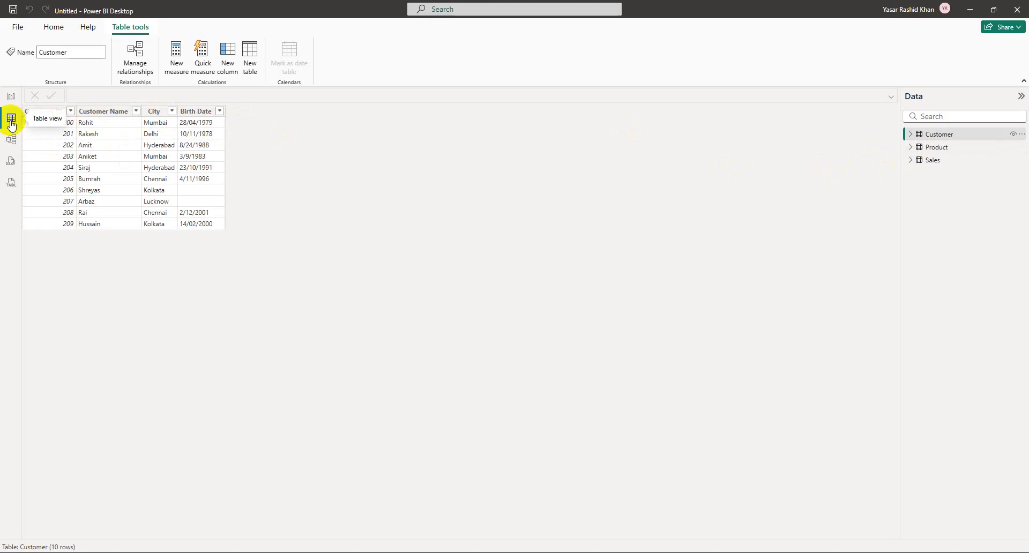
Create a new calculated column in the Customer table and name it Customer Age in its formula.
click(227, 64)
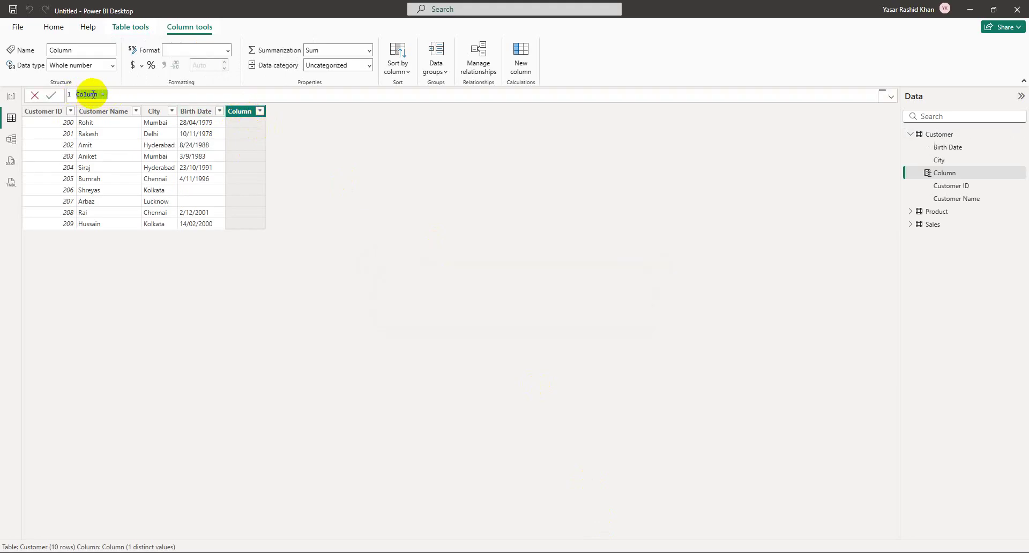
click(103, 95)
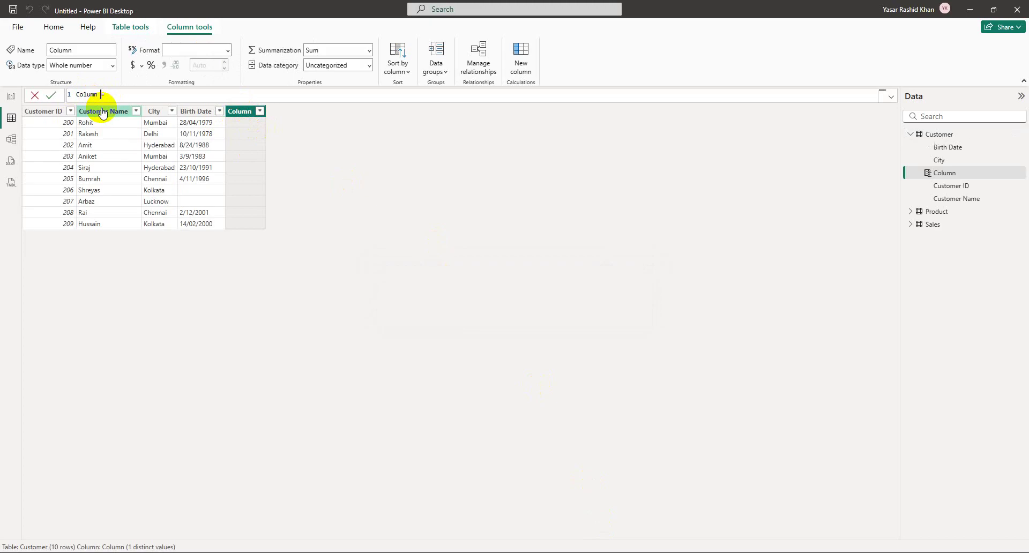
key(BackSpace)
key(BackSpace)
key(BackSpace)
key(BackSpace)
key(BackSpace)
text(ustomer Age)
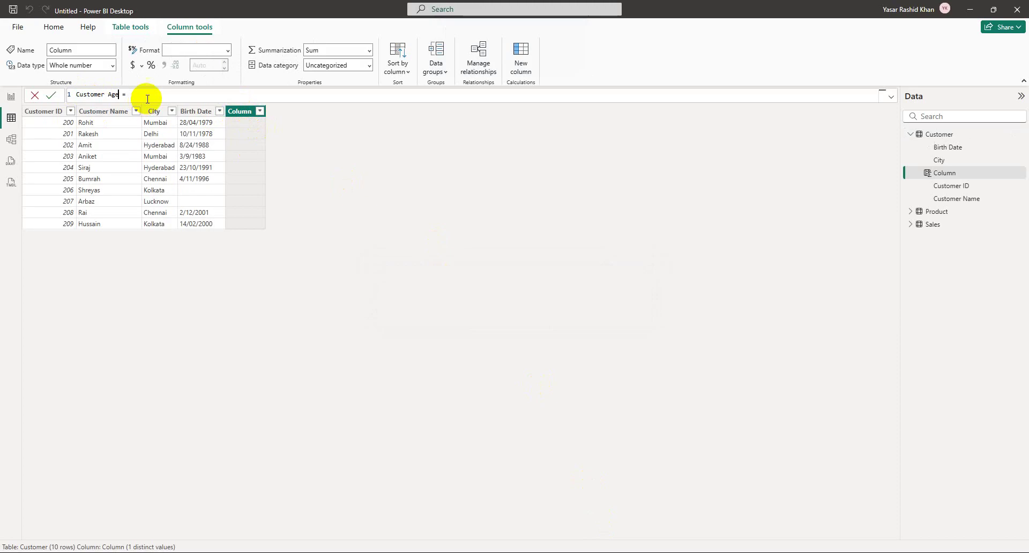
Begin the Customer Age expression after the equals sign with YEAR(TODAY()) followed by a minus operator.
click(149, 96)
text(e)
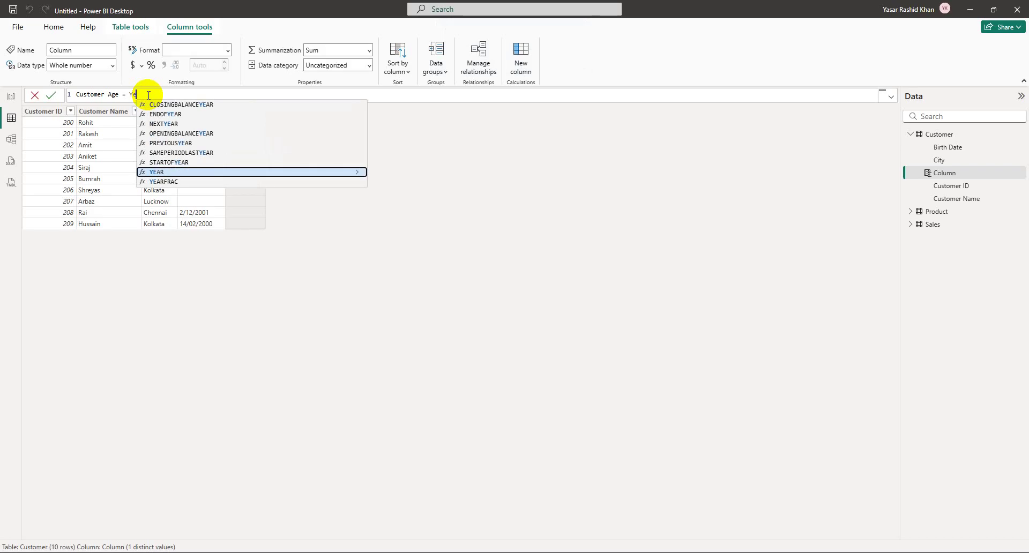
key(Tab)
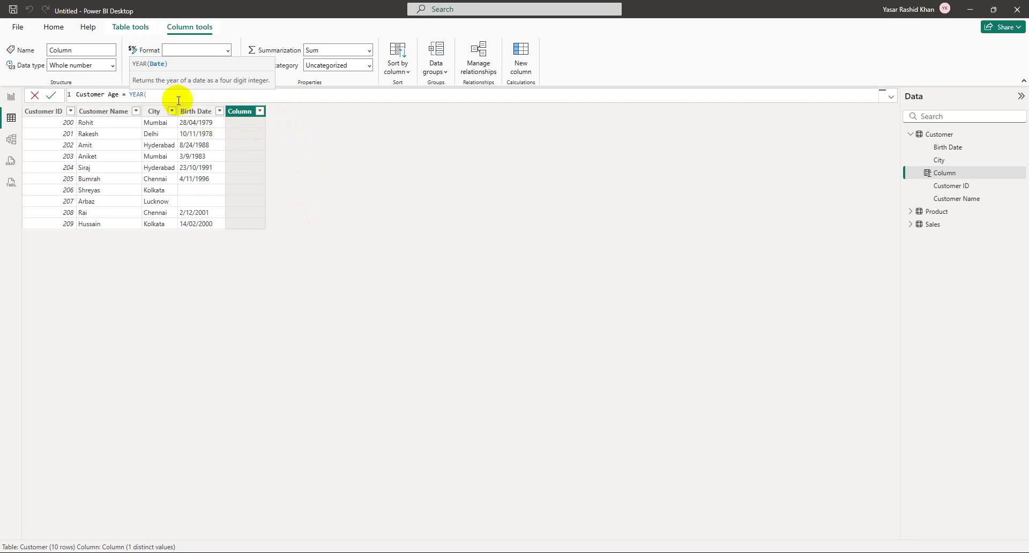
text(Today)
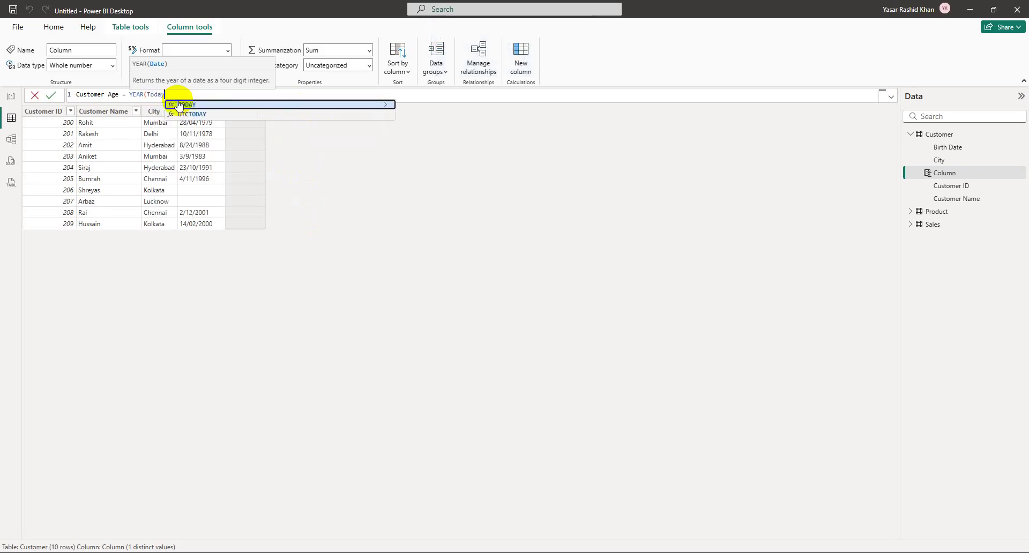
click(180, 104)
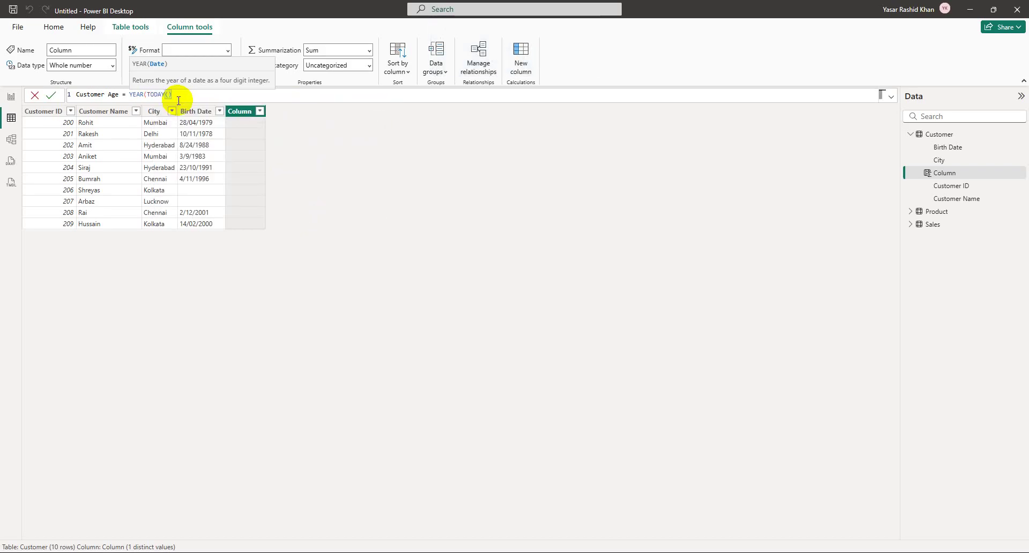
text() - )
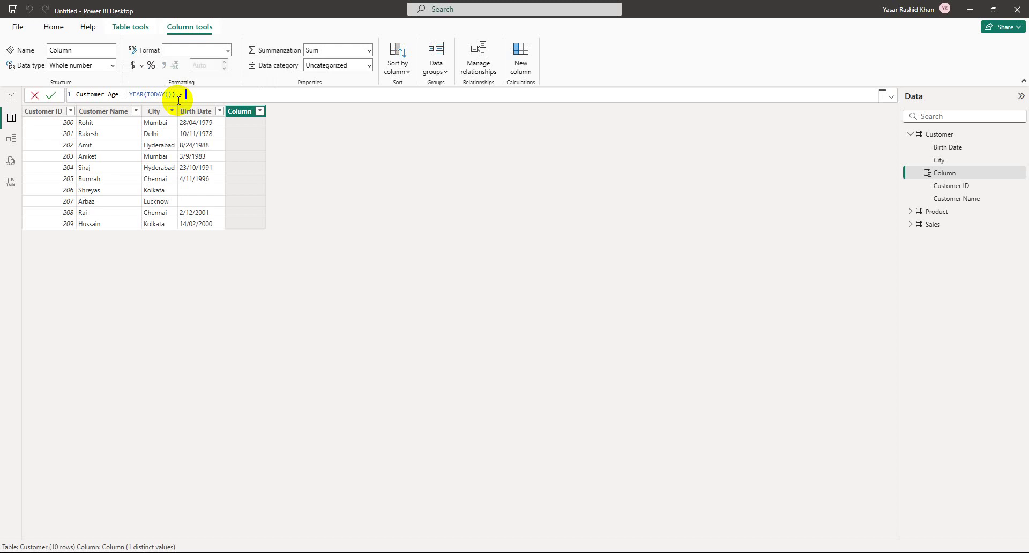
Complete the Customer Age formula by subtracting Year(Customer[Birth Date]) and commit it.
text(Year)
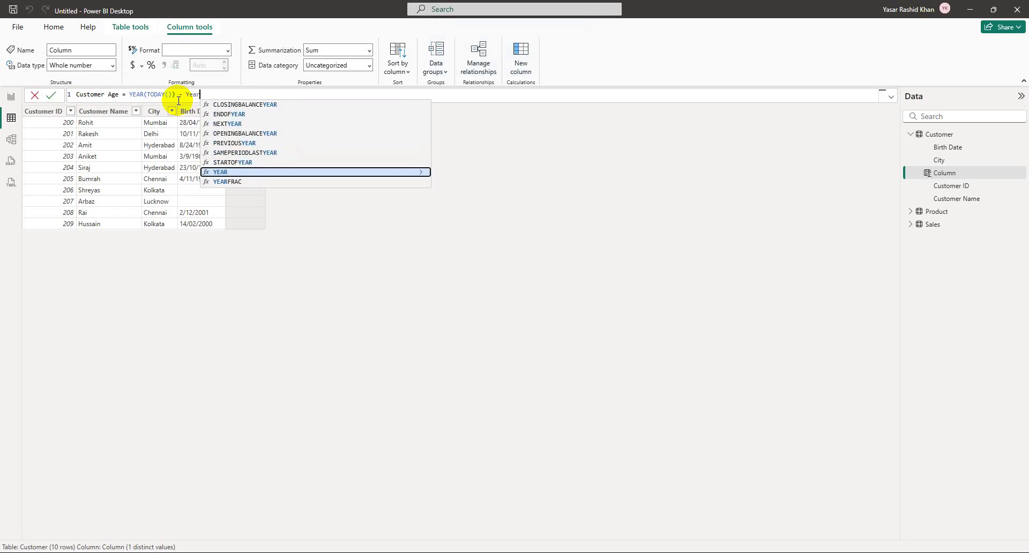
text(()
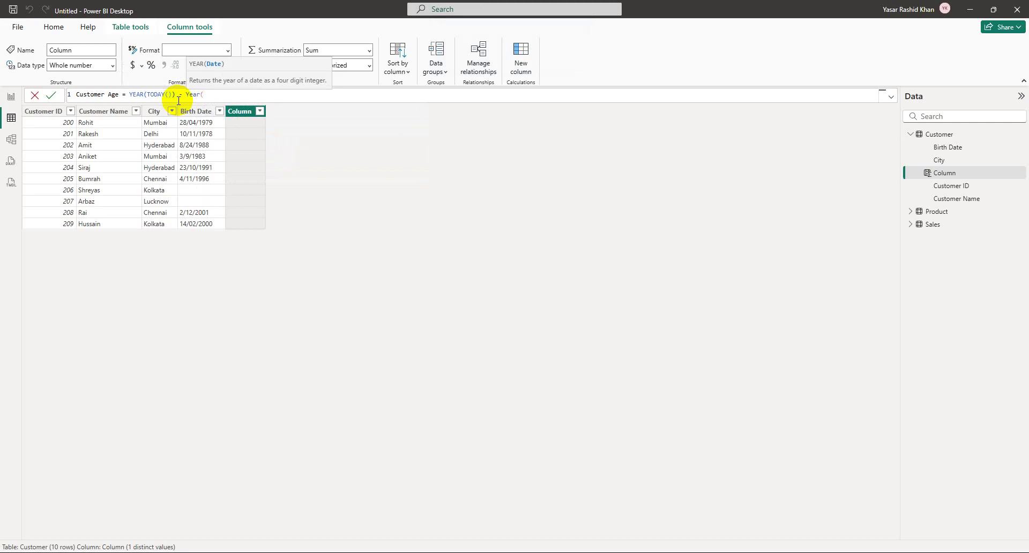
text(Cus)
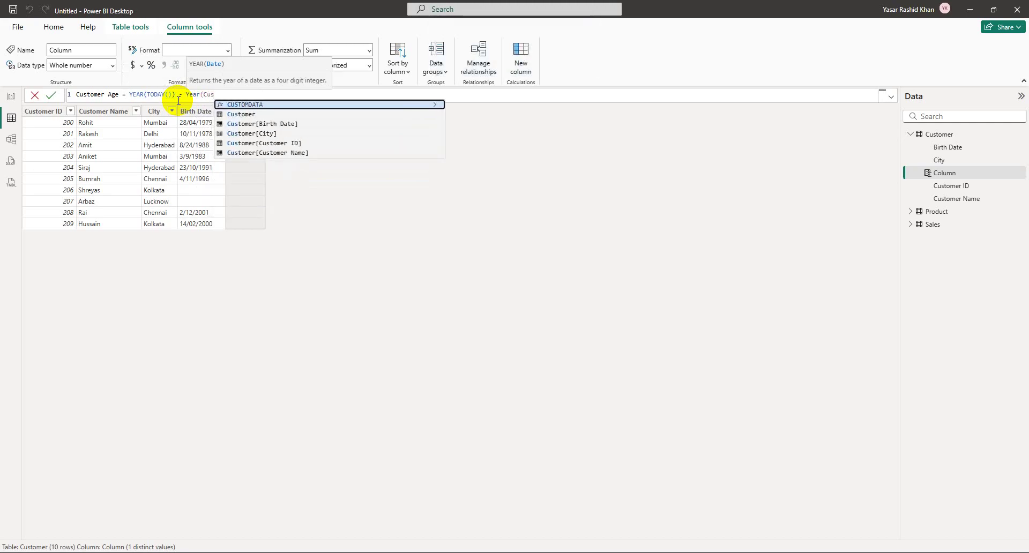
key(Down)
key(Down)
key(Down)
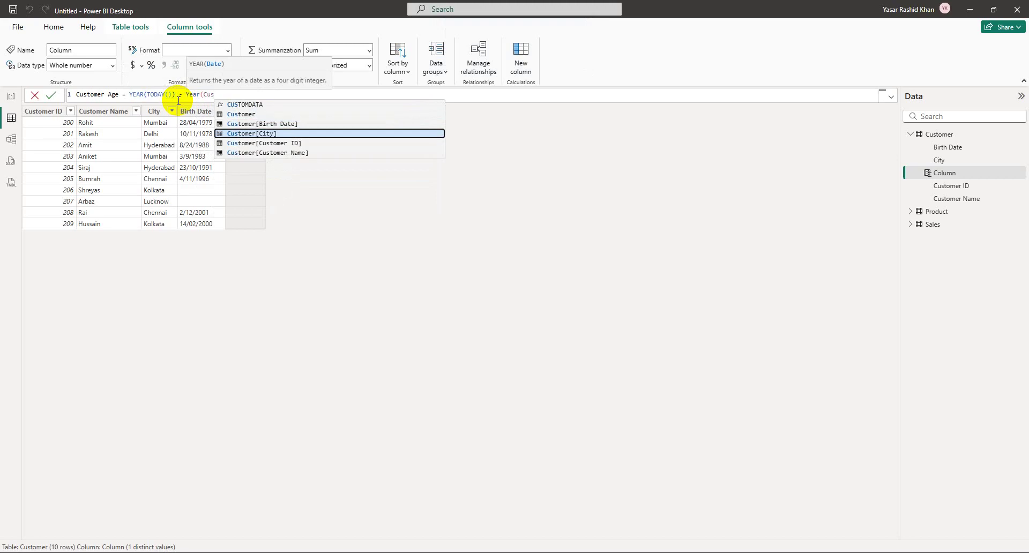
key(Up)
key(Tab)
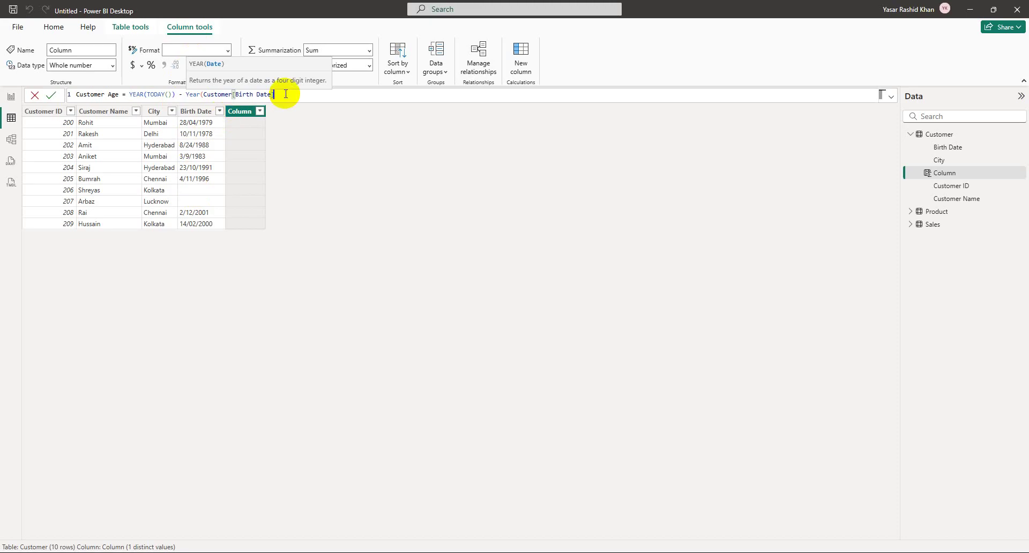
text())
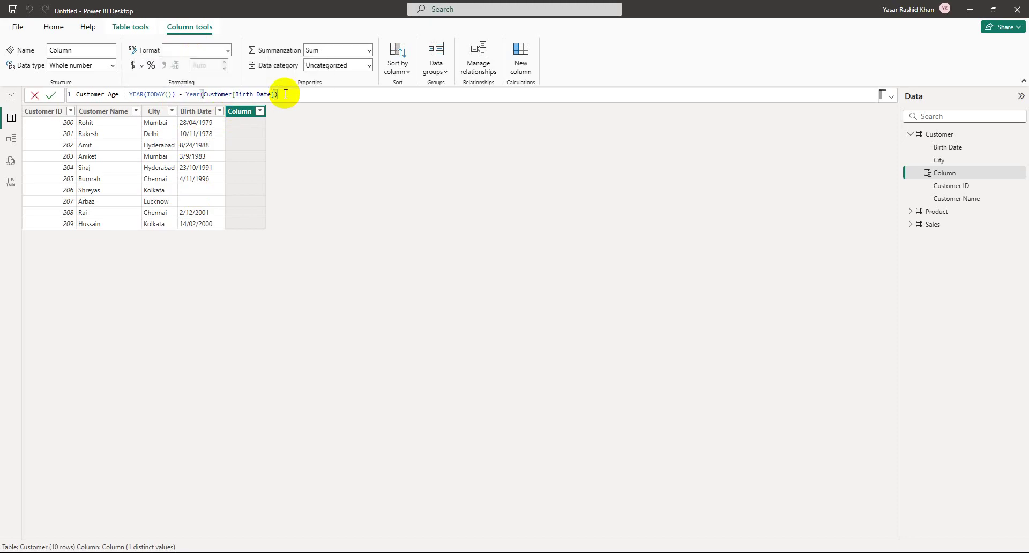
key(Return)
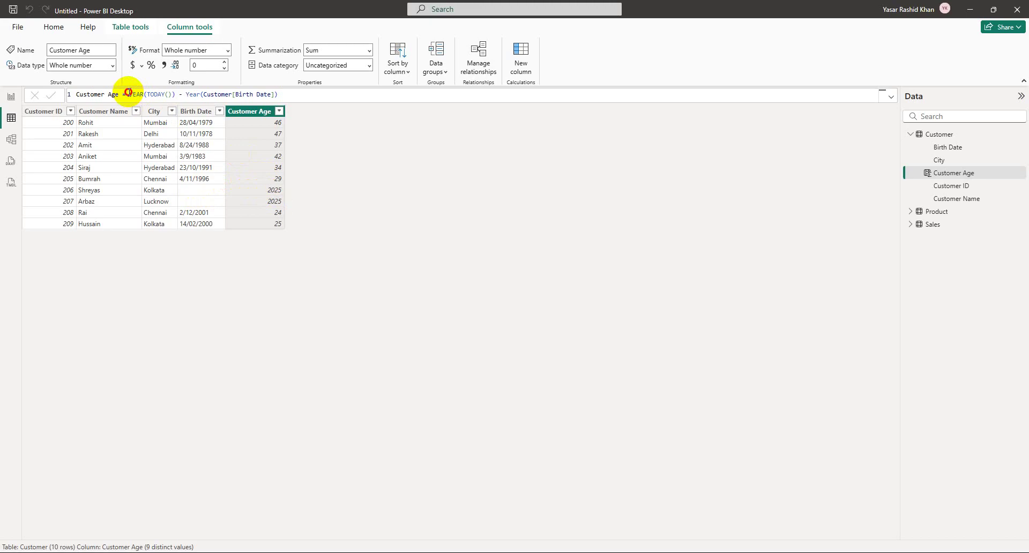
Insert the opening of a blank check, IF(ISBLANK(, before YEAR(TODAY()) in the Customer Age formula.
click(129, 94)
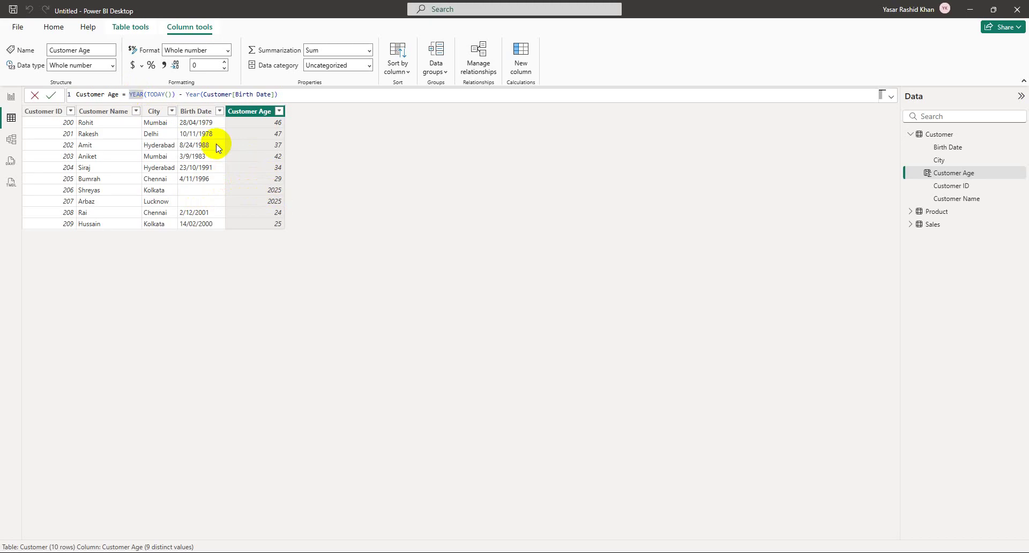
text(if)
key(Tab)
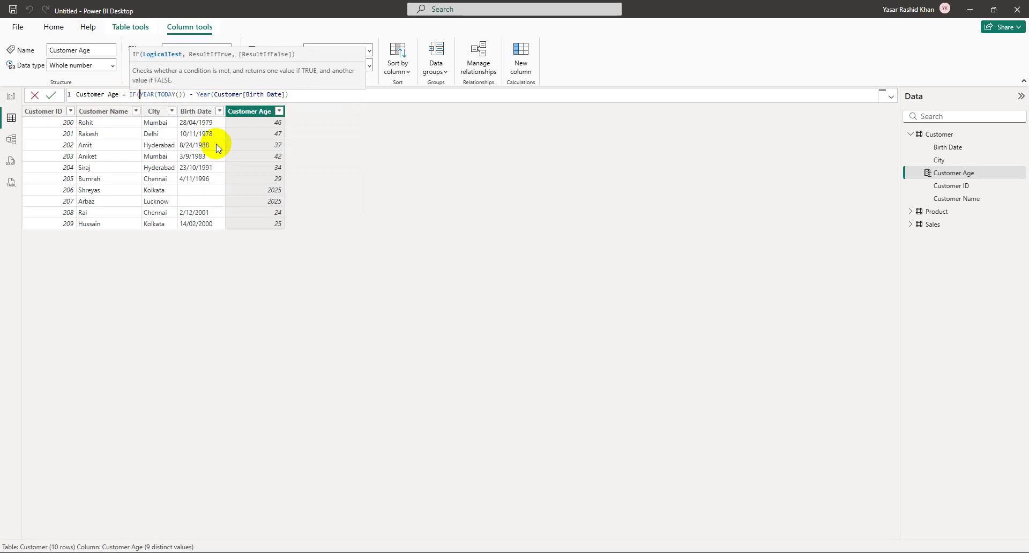
key(Caps_Lock)
text(IS)
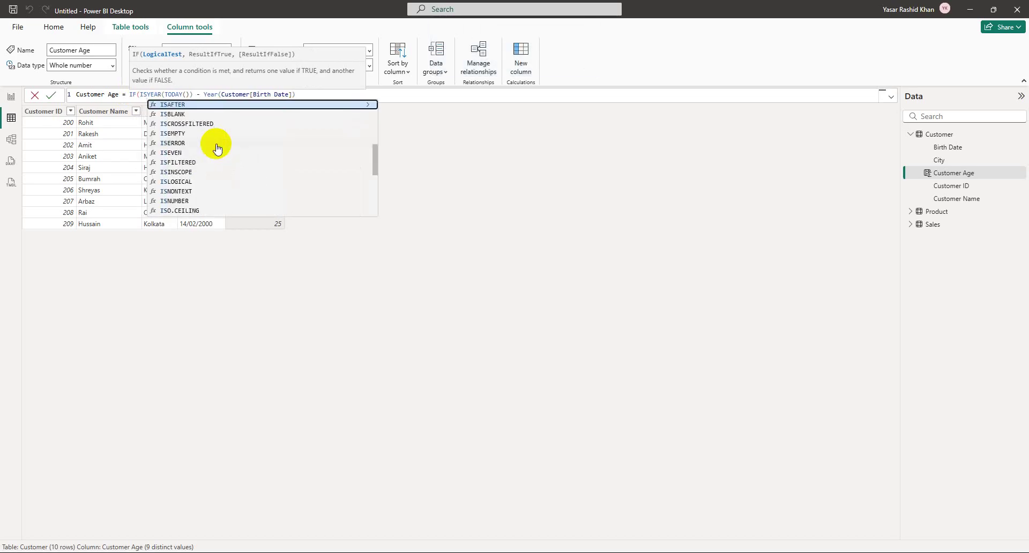
key(Down)
key(Tab)
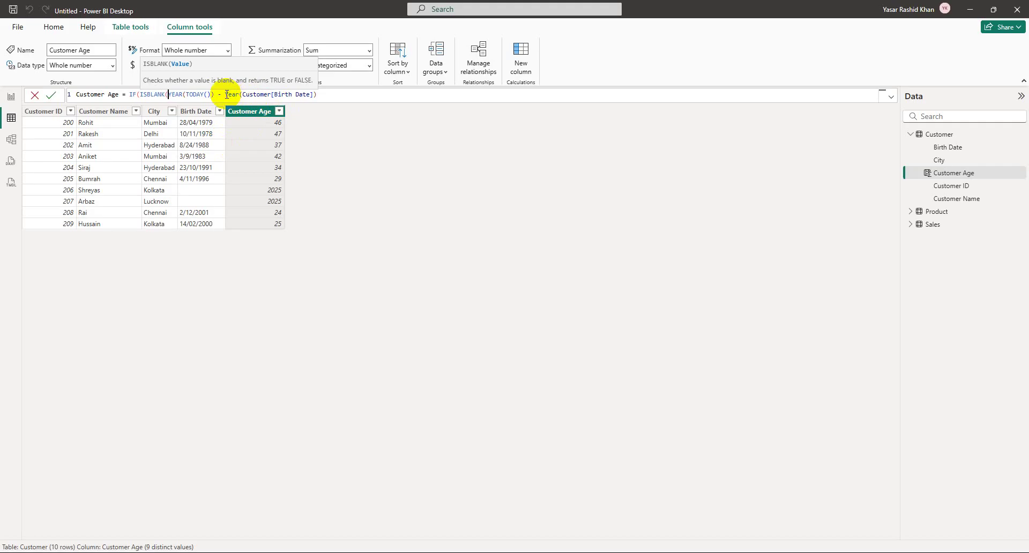
Enter Customer[Birth Date] as the ISBLANK argument in the Customer Age formula and close its parenthesis.
text(CUST)
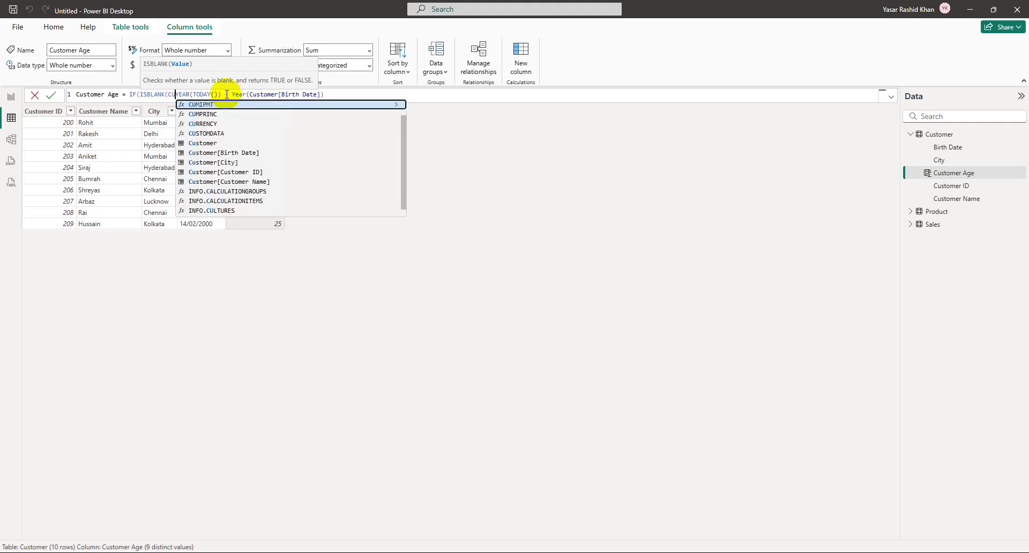
key(Down)
key(Down)
key(Tab)
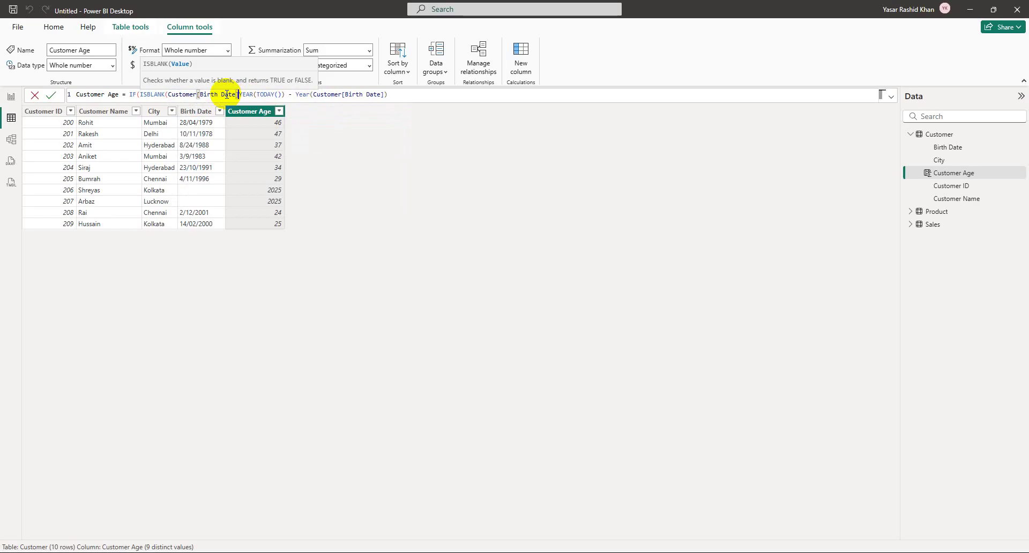
text())
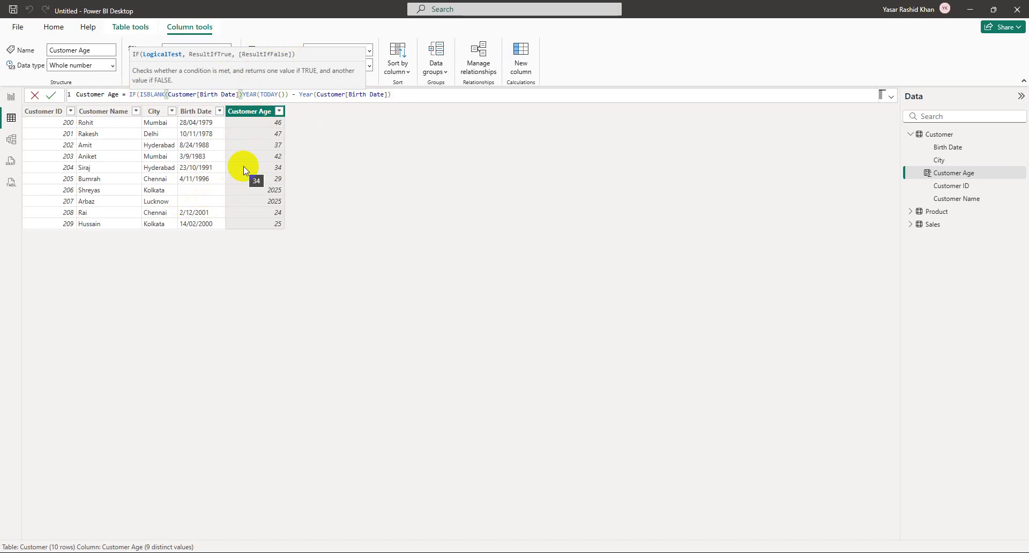
Add BLANK() as the IF's true result, keep the year subtraction as its false result, and close the Customer Age formula's IF parenthesis.
text(,)
key(Caps_Lock)
text(blank)
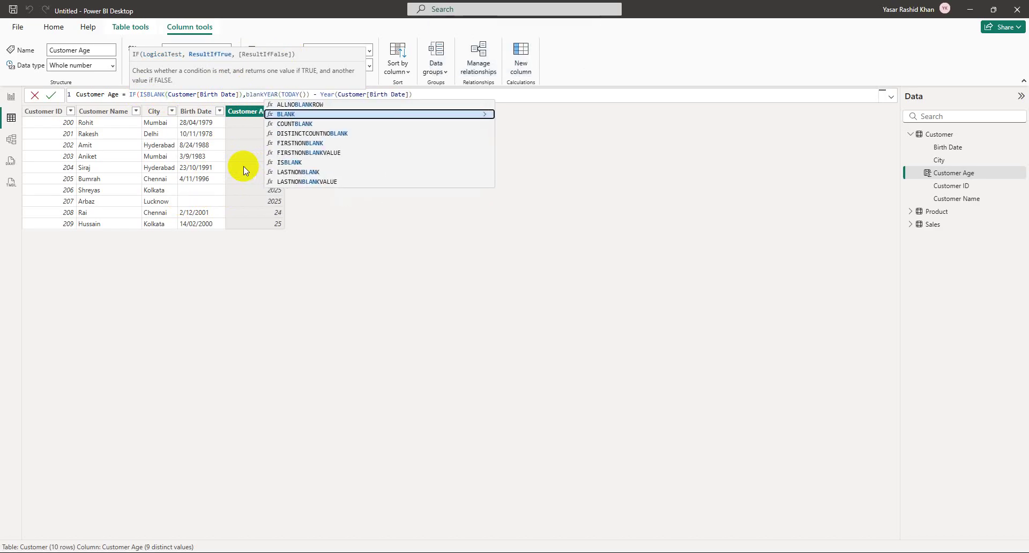
key(Tab)
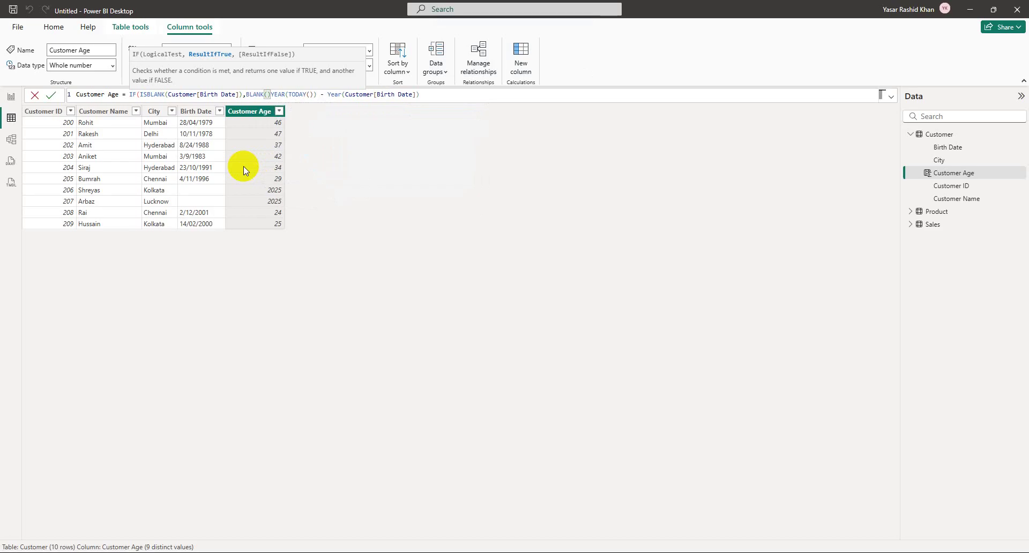
text(,)
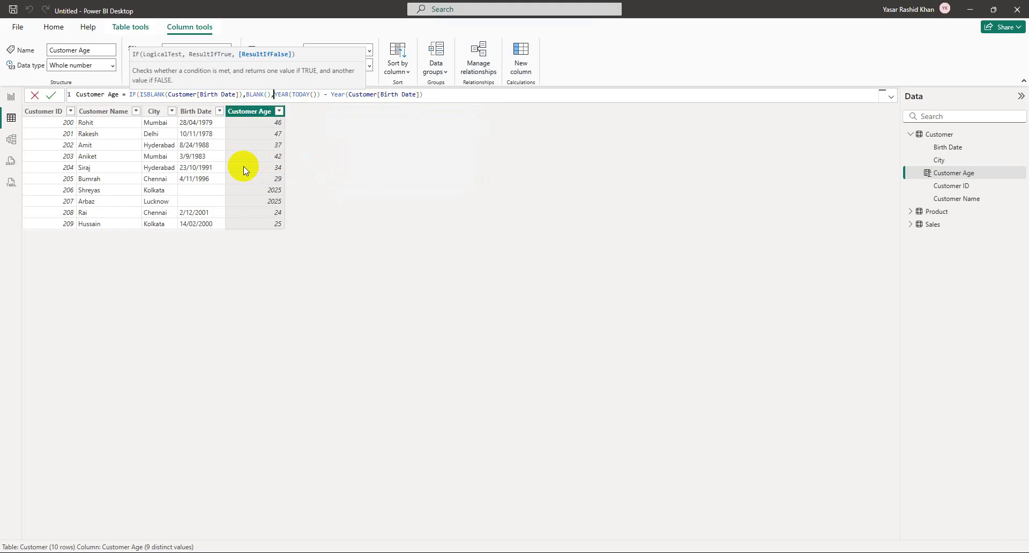
key(End)
text())
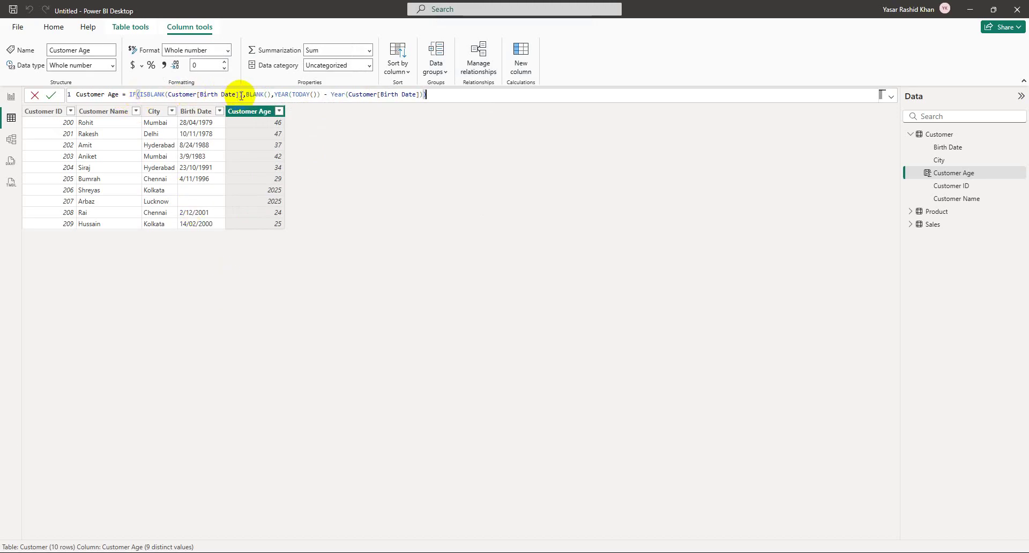
Highlight the test, true result and false result of the Customer Age IF formula in turn, and commit the formula.
drag(242, 95, 140, 95)
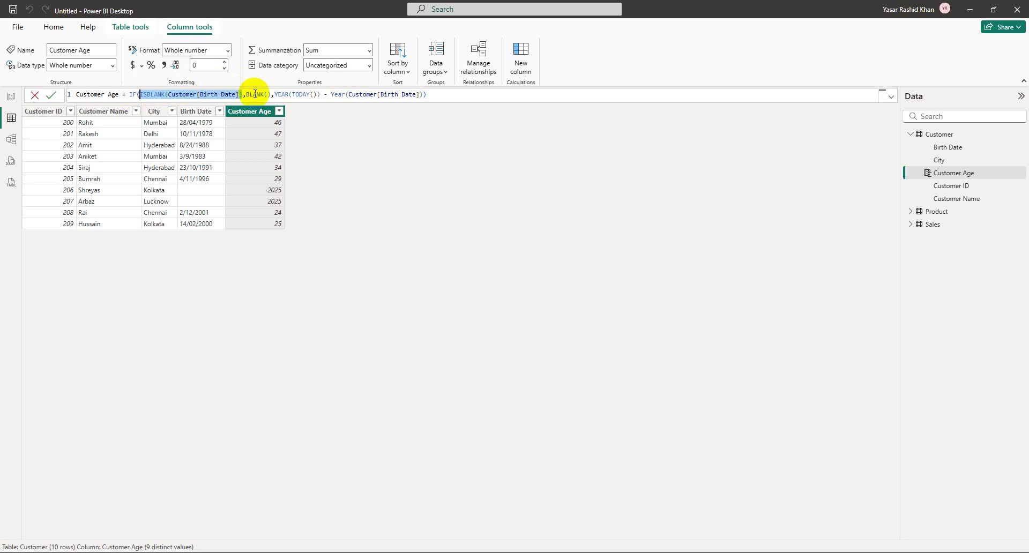
drag(246, 95, 270, 95)
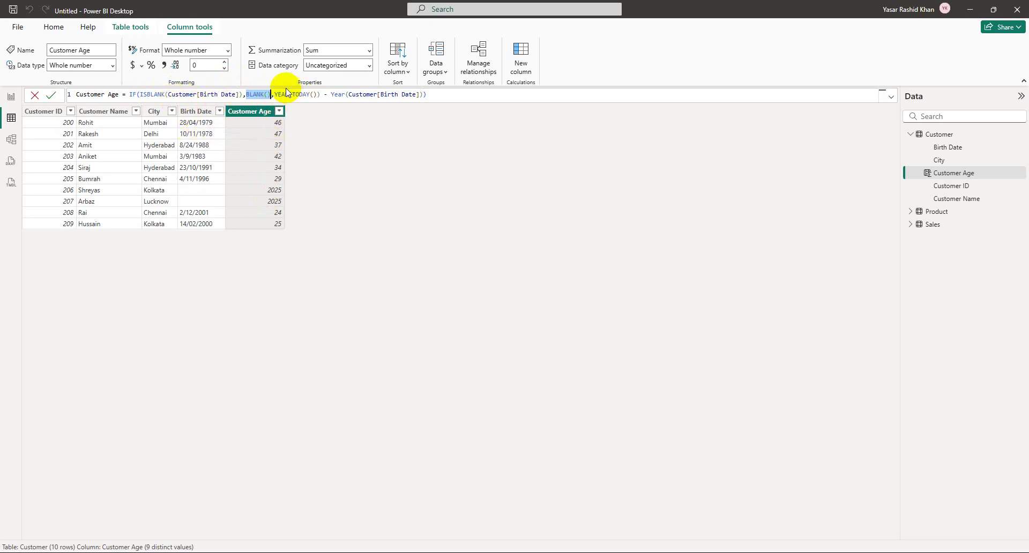
drag(275, 94, 383, 89)
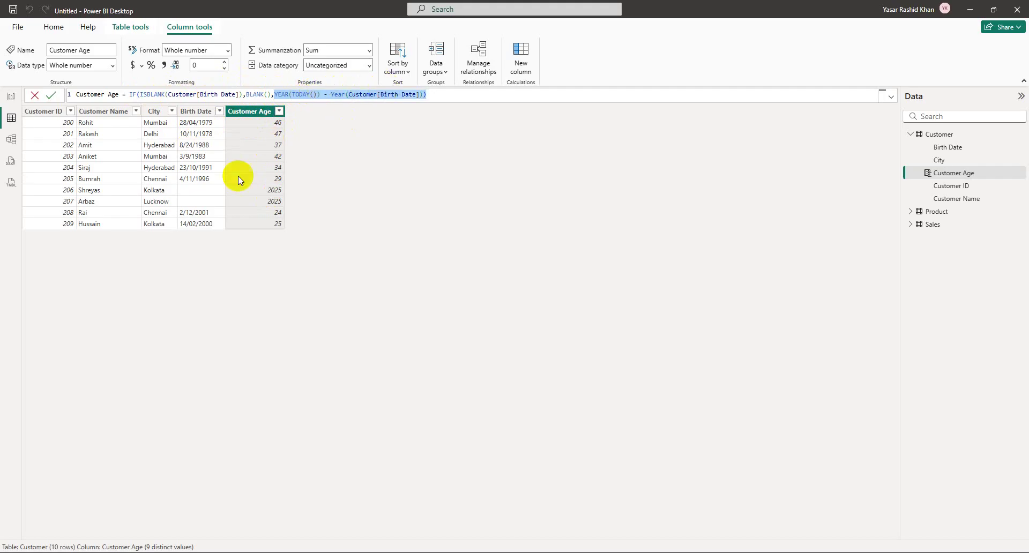
click(439, 90)
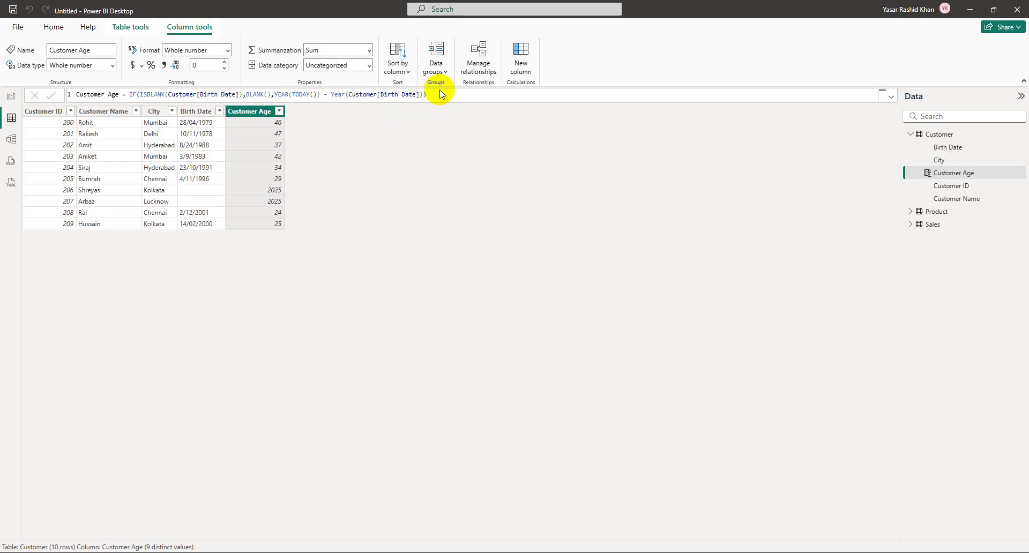
key(Return)
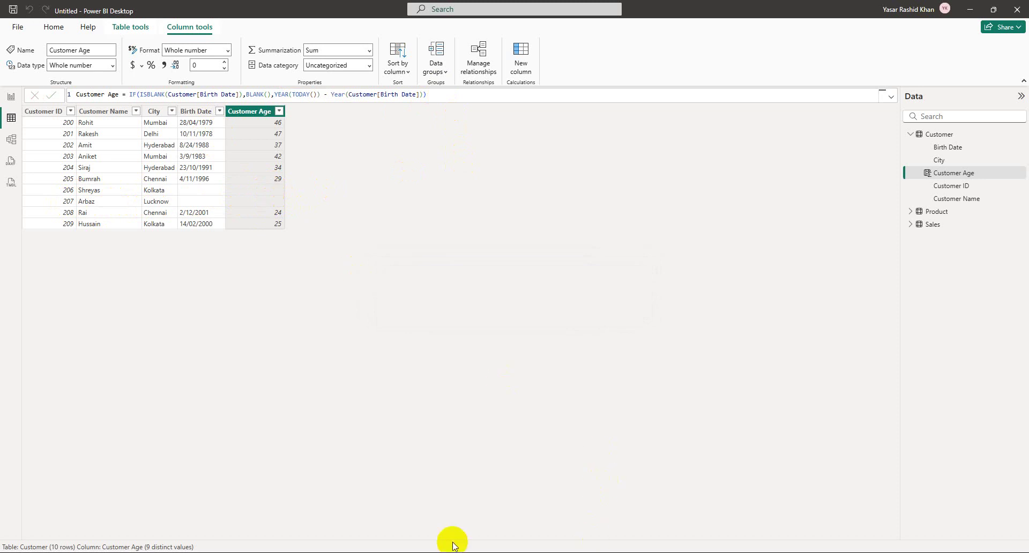
Enlarge the report's Line Amount column chart slightly and replace its SubCategory field with Customer Name.
click(11, 97)
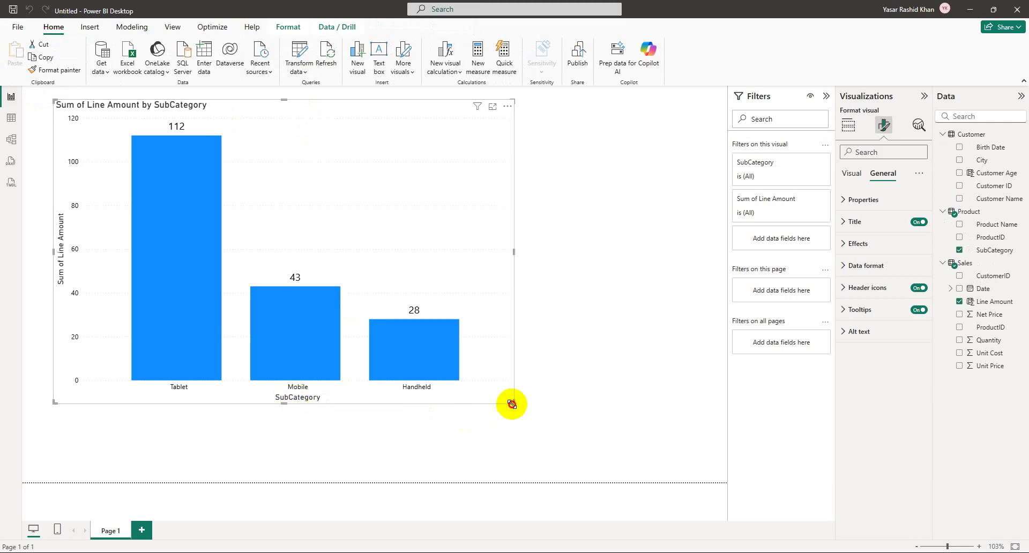
drag(512, 404, 555, 407)
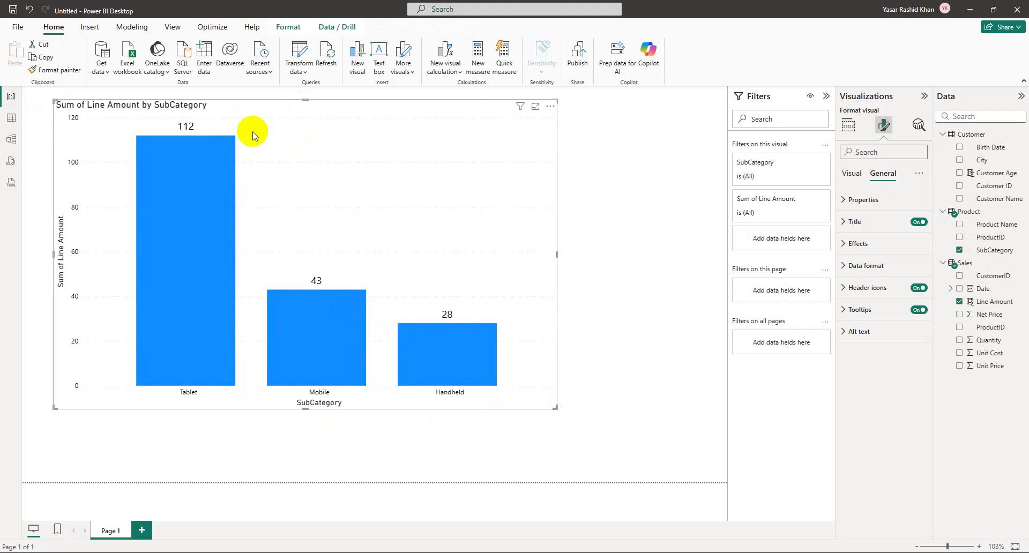
click(960, 250)
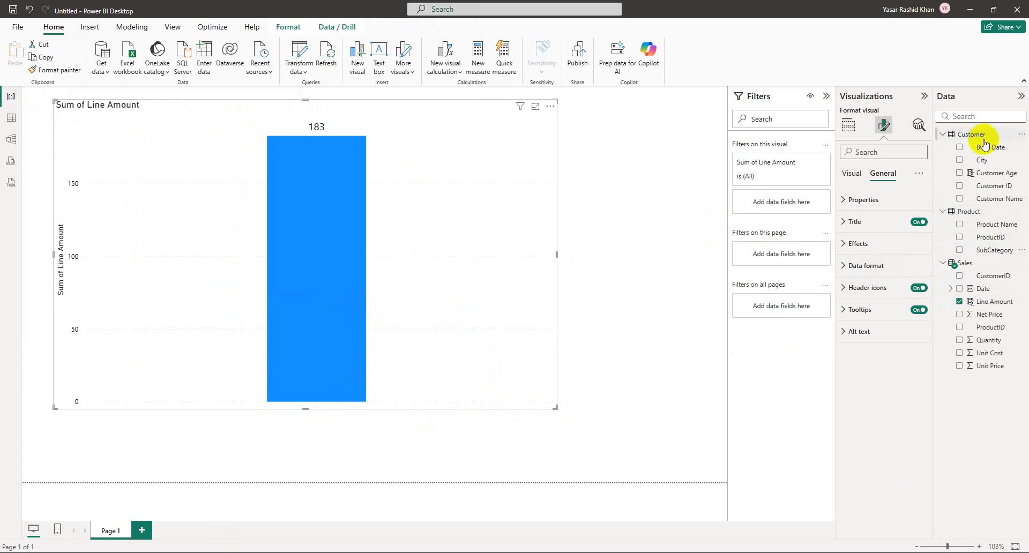
click(959, 199)
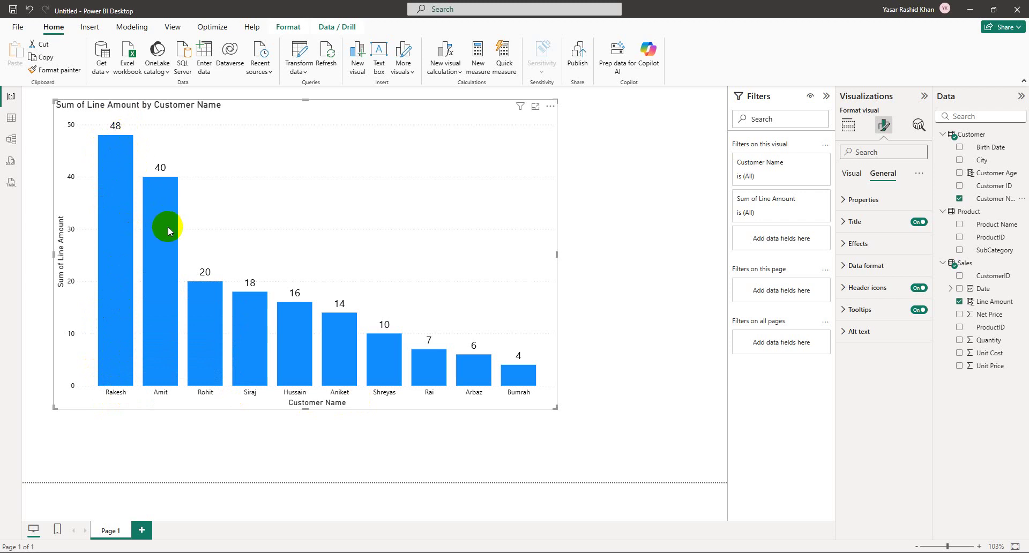
mouse_move(196, 301)
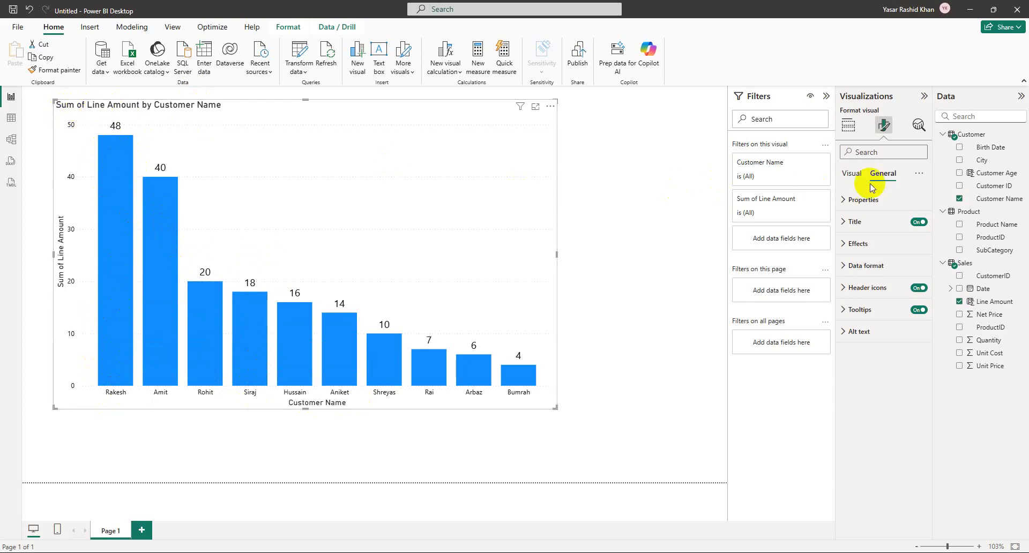
Shorten the column chart's title text to "Line Amount by Customer".
click(855, 222)
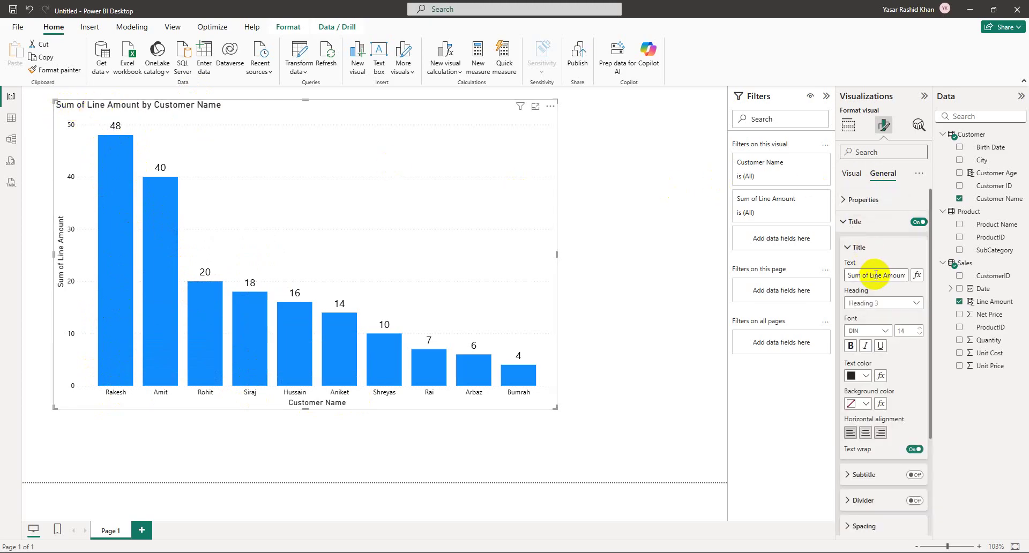
drag(868, 274, 820, 278)
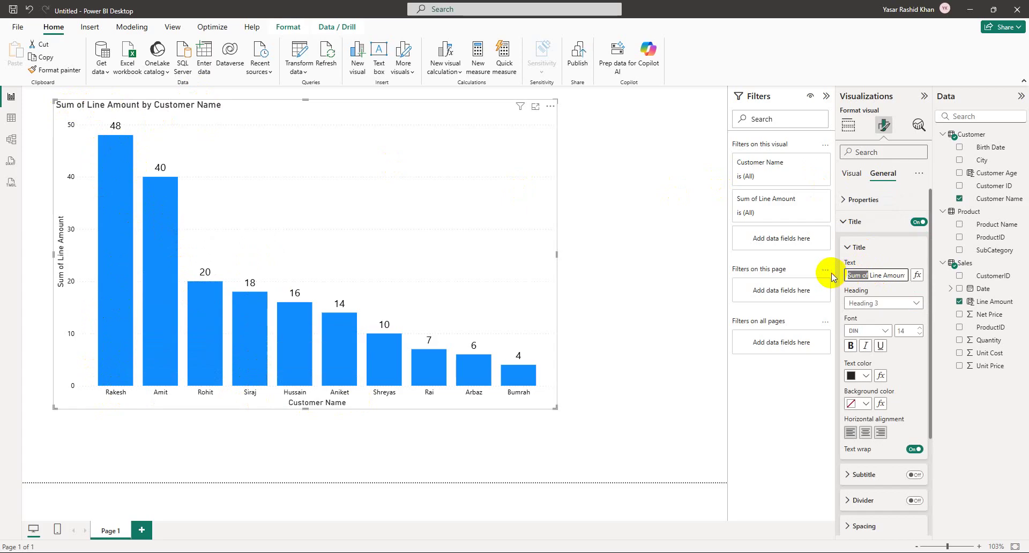
key(BackSpace)
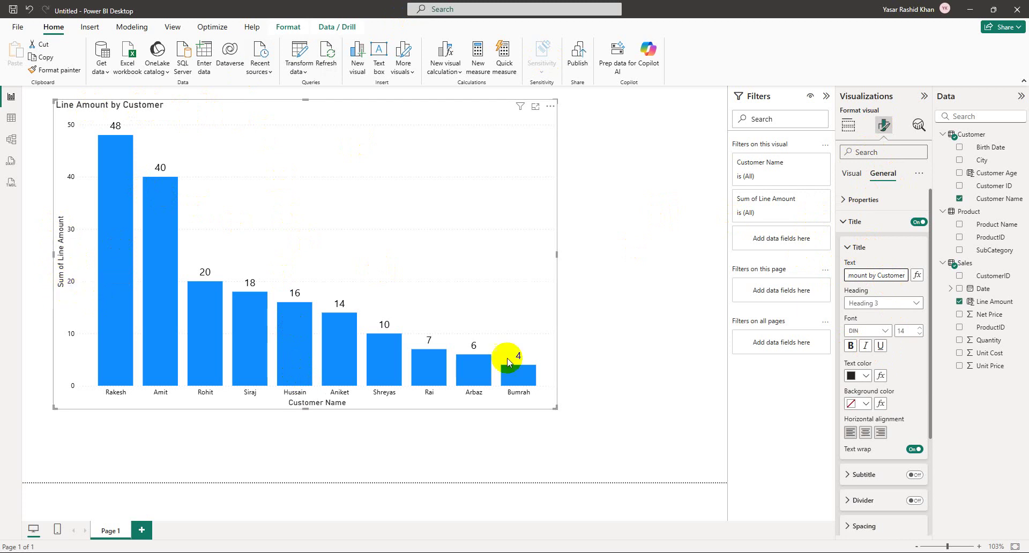
click(885, 217)
Turn off the Y-axis title of the Line Amount by Customer chart.
click(852, 174)
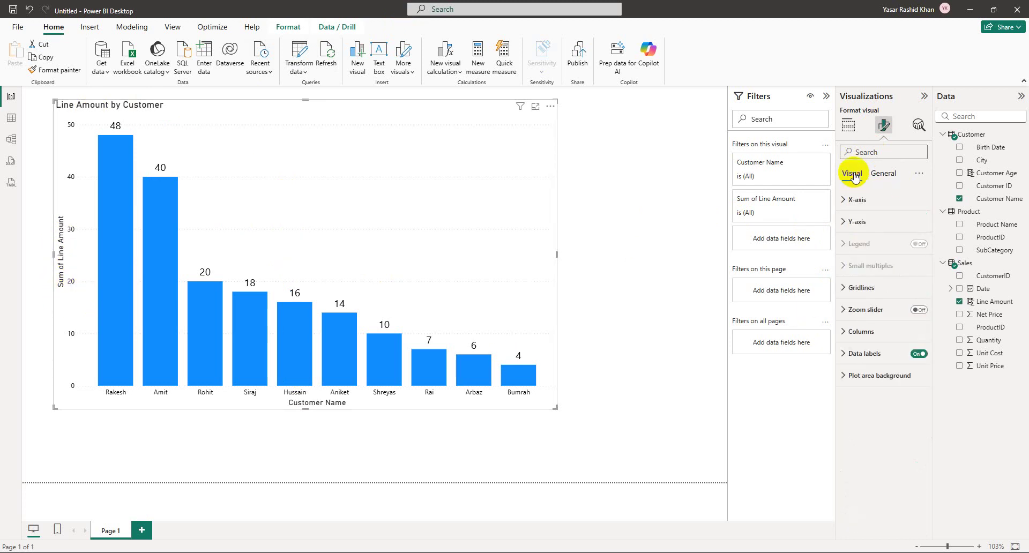
click(859, 222)
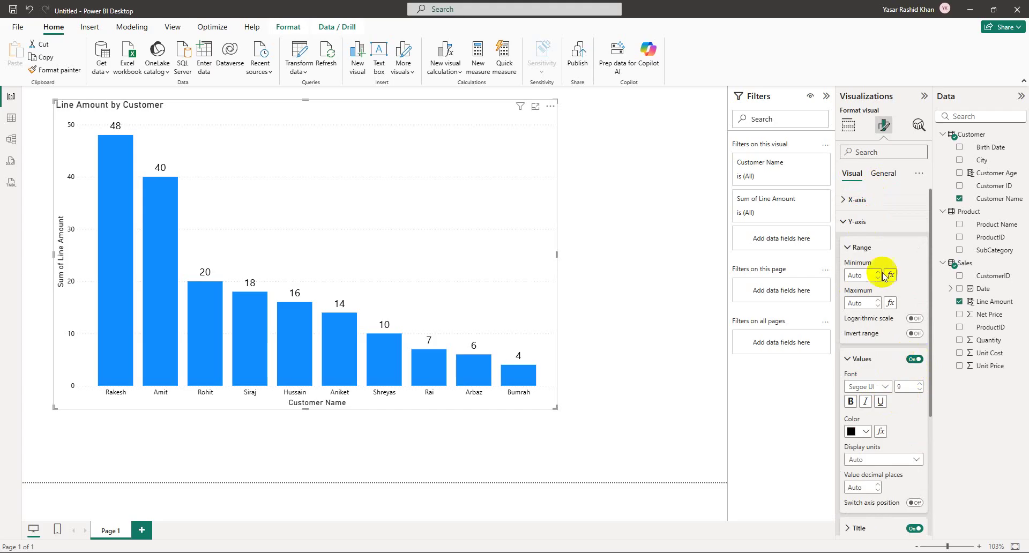
click(859, 247)
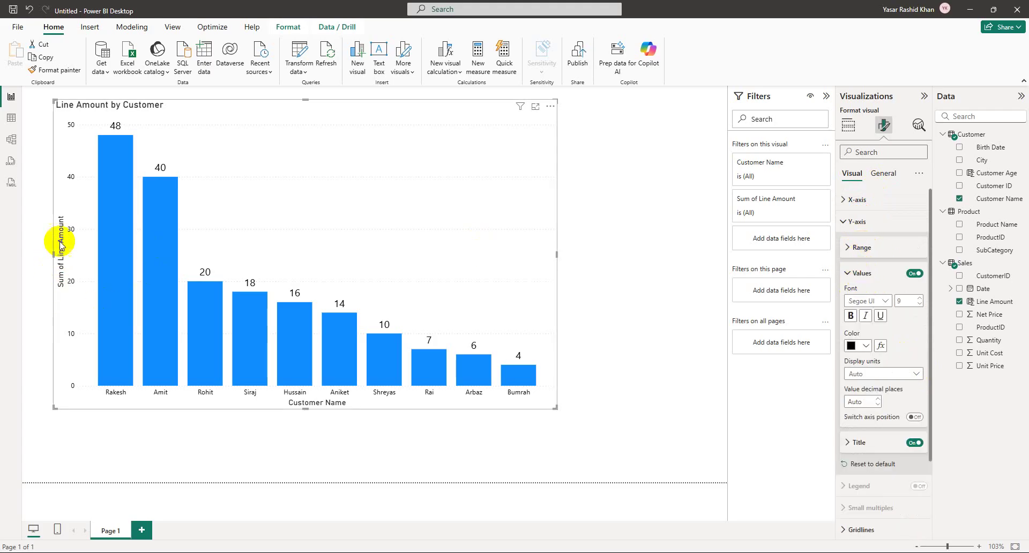
click(915, 444)
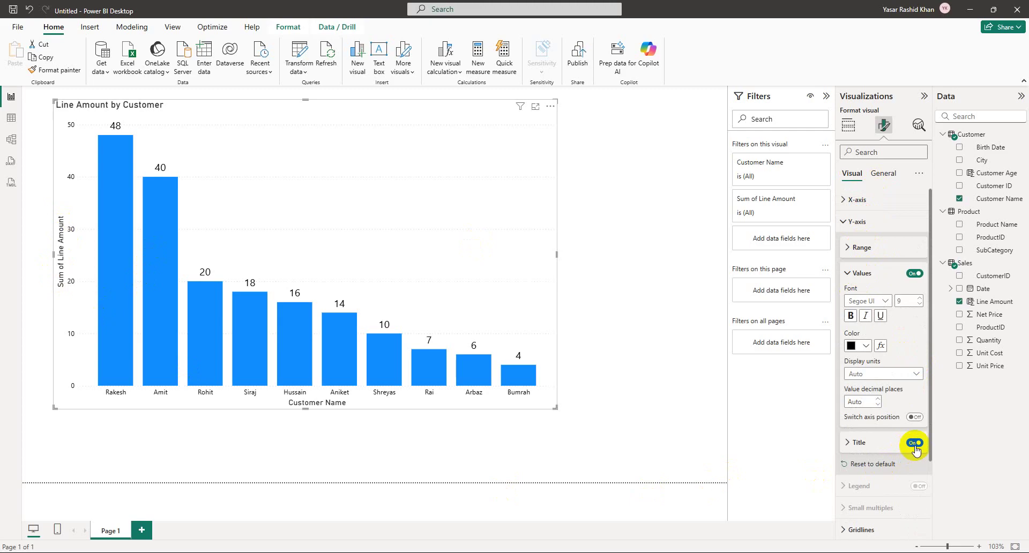
click(856, 221)
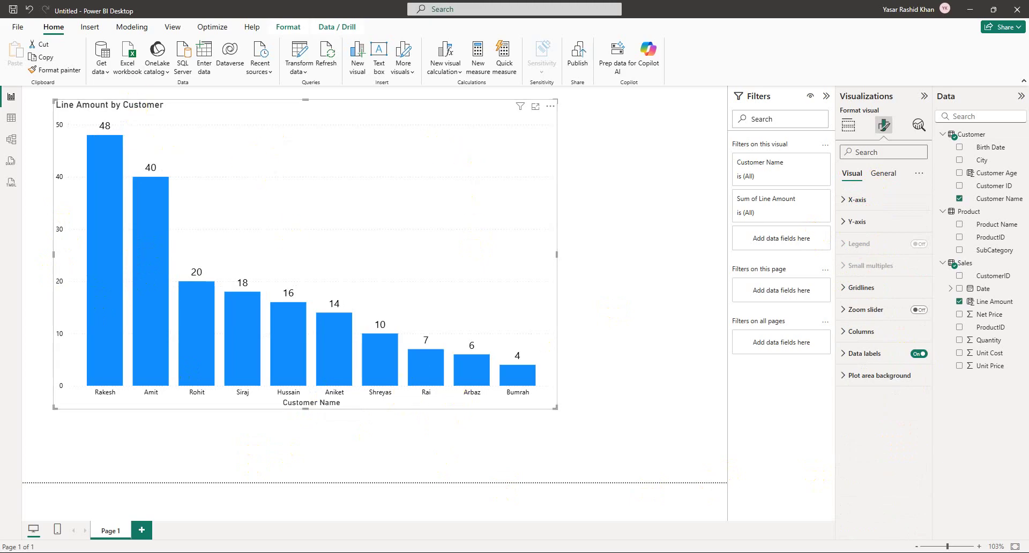
Remove Customer Name from the chart and add the Customer Age field in its place.
click(959, 199)
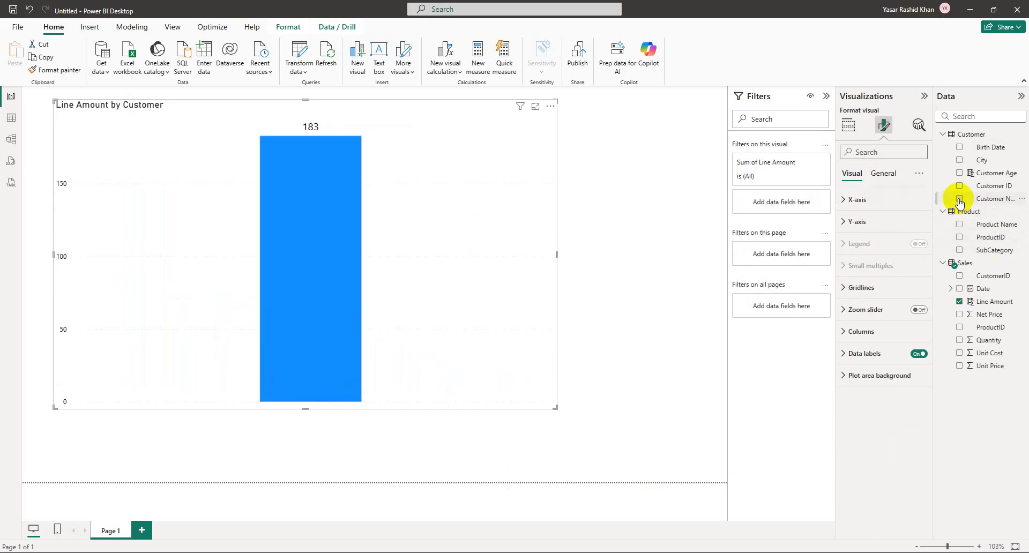
drag(933, 123, 913, 122)
click(940, 172)
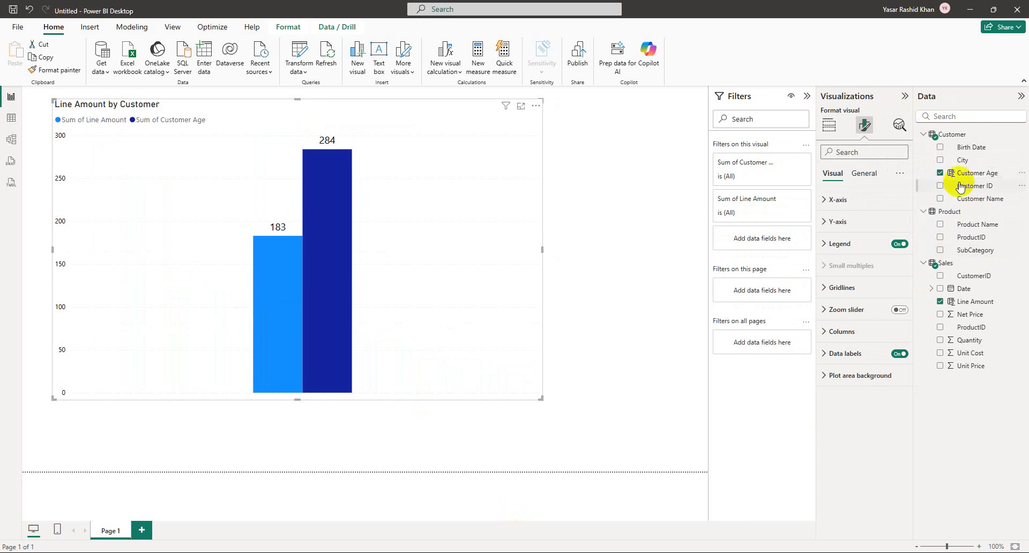
click(852, 221)
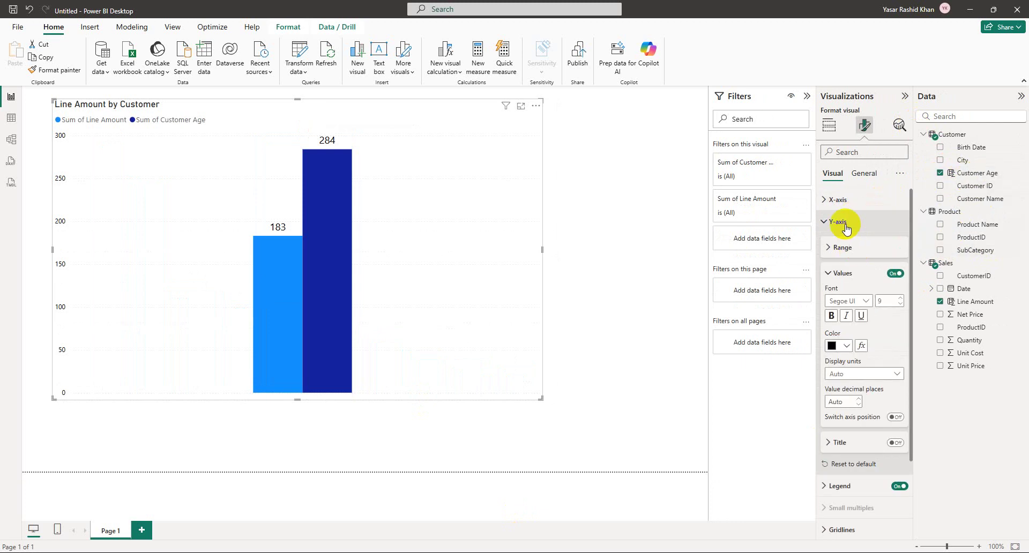
click(836, 224)
click(860, 174)
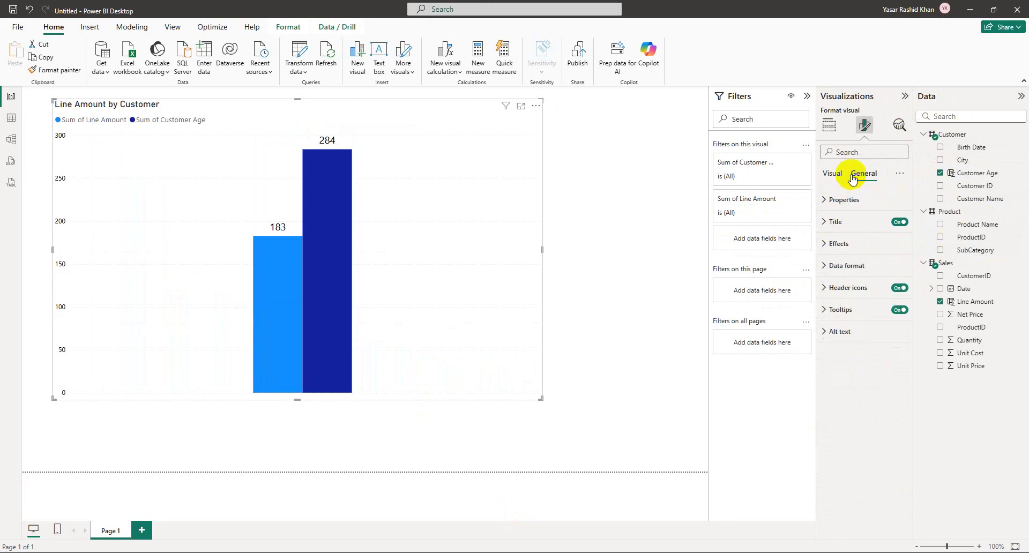
Move Customer Age out of the chart's Y-axis values, trying it as the legend before placing it on the X-axis.
click(828, 126)
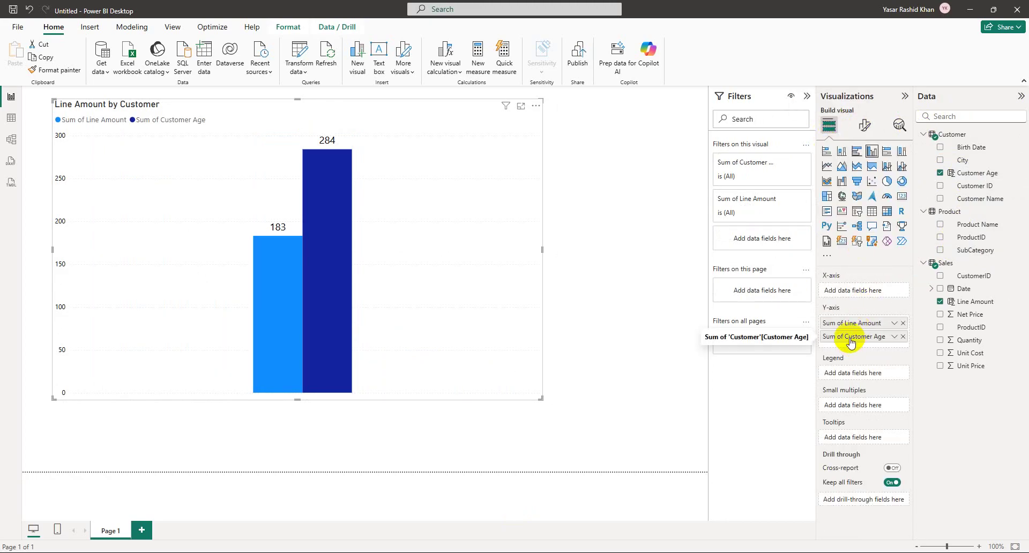
drag(851, 343, 867, 376)
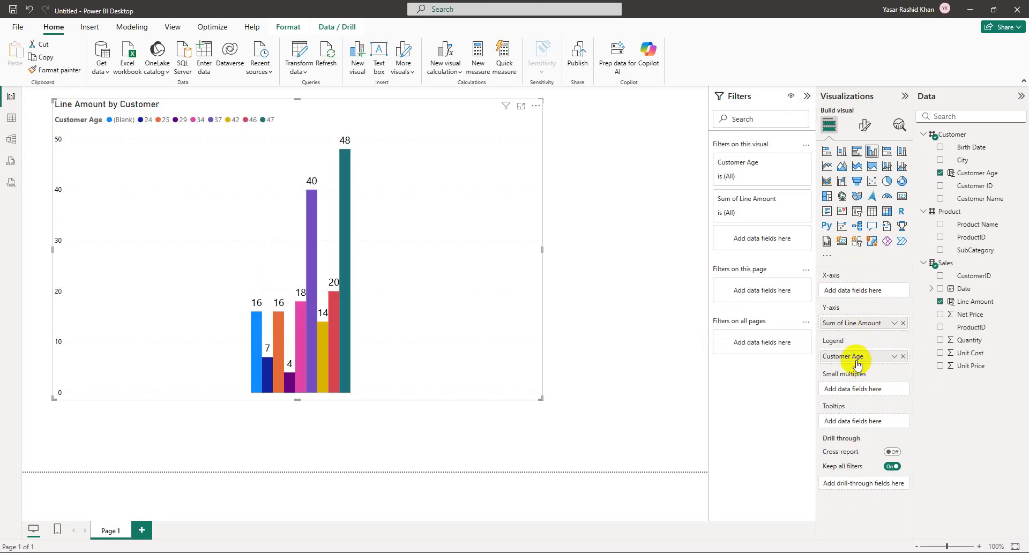
drag(852, 357, 861, 292)
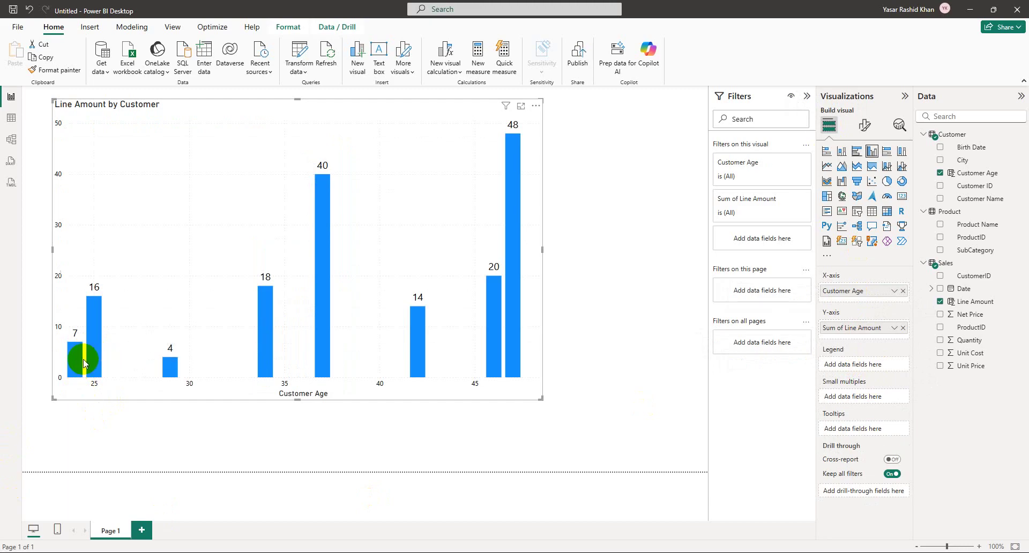
Compare the chart's Line Amount per Customer Age with the ages in the Customer table and the amounts in the Sales table.
click(12, 117)
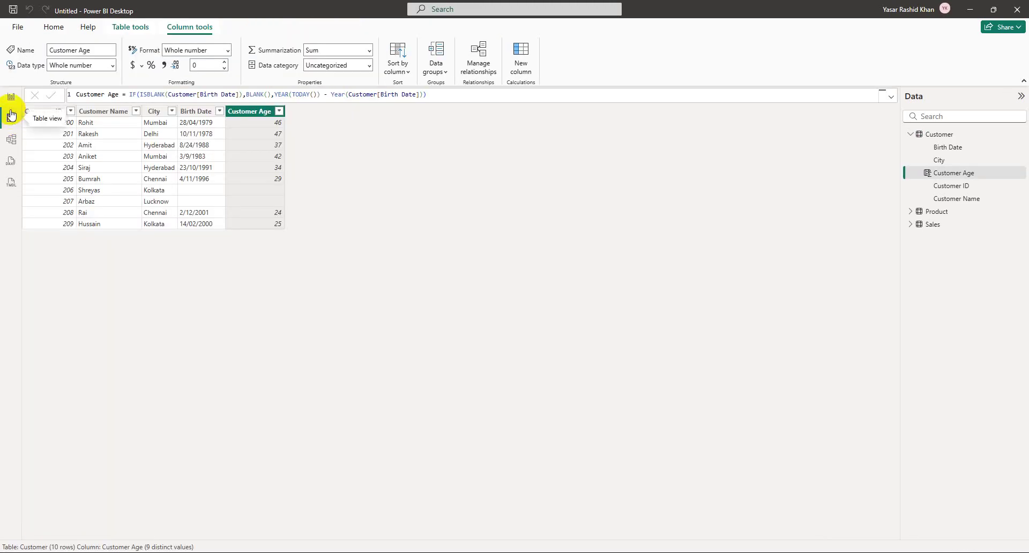
click(11, 96)
mouse_move(74, 364)
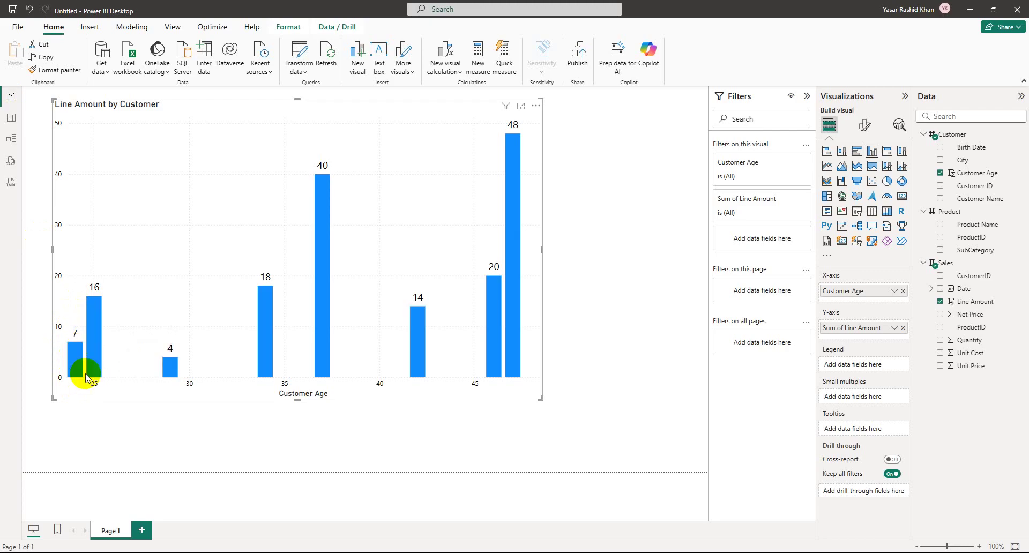
click(12, 121)
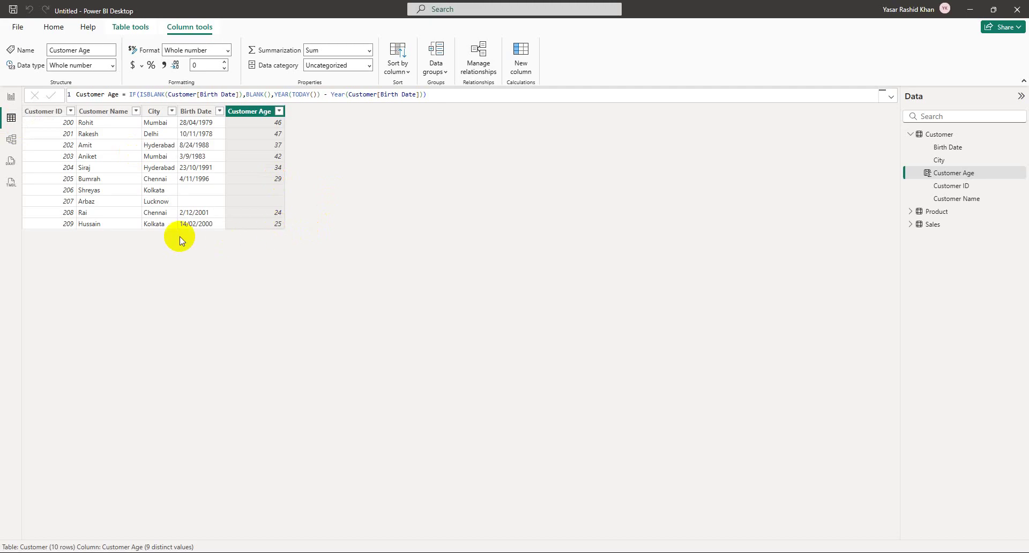
click(10, 97)
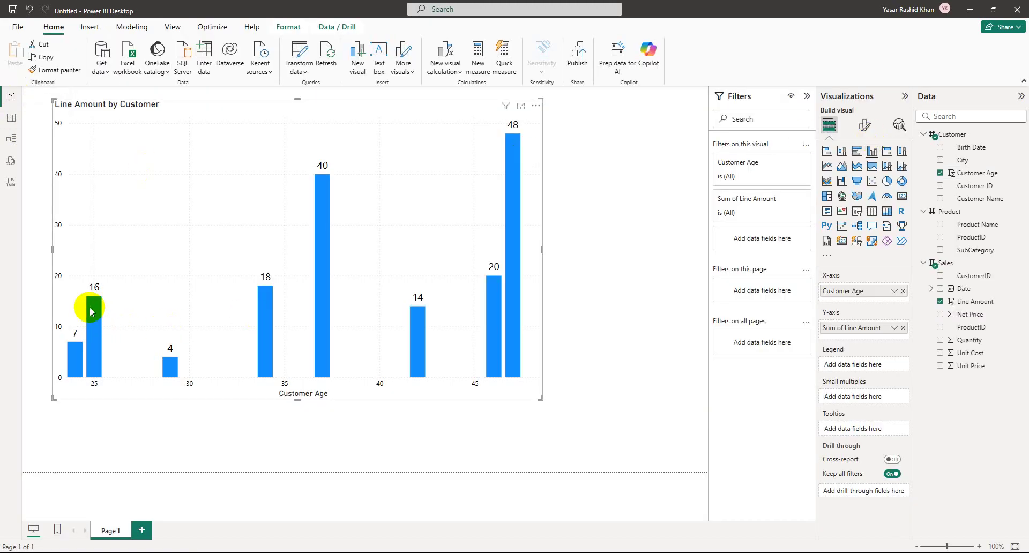
click(11, 119)
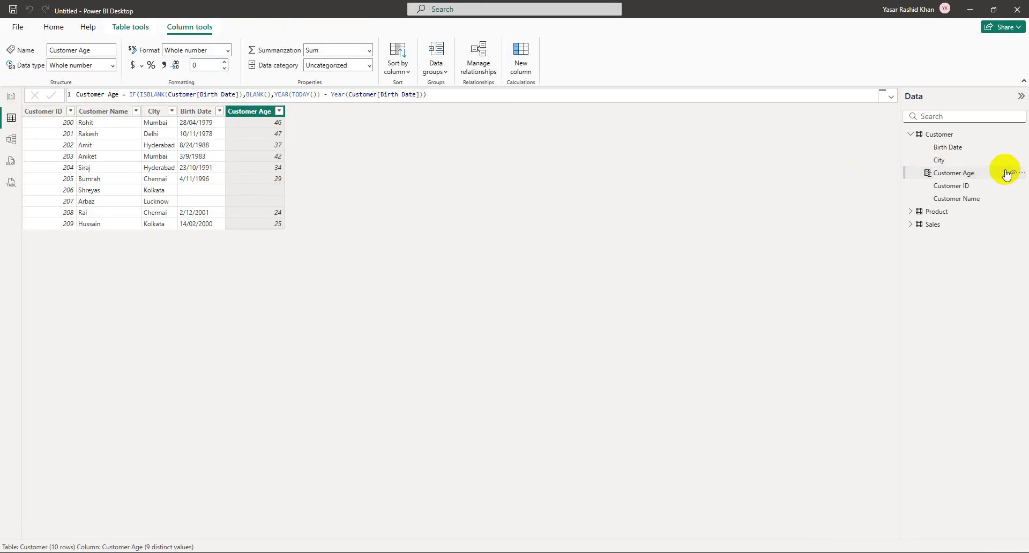
click(945, 225)
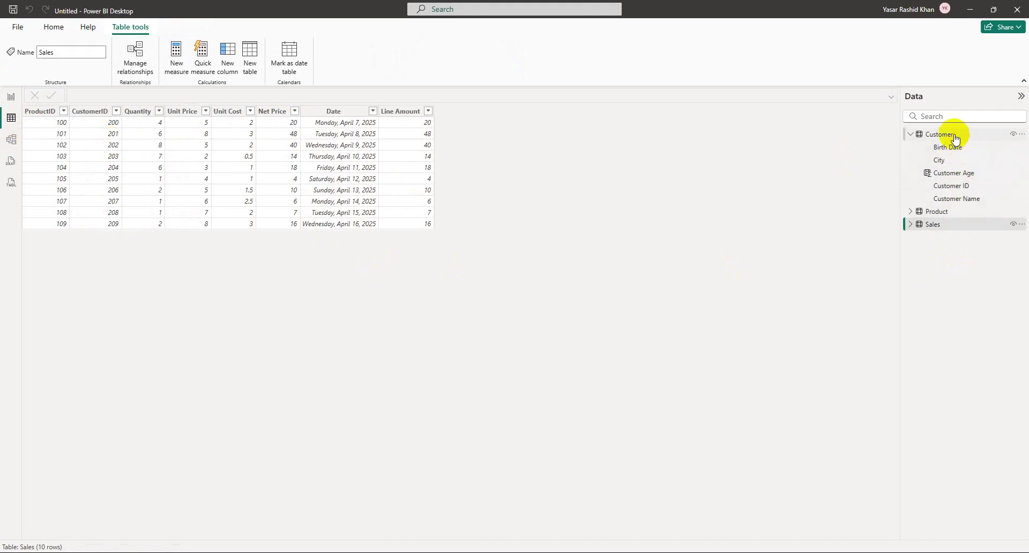
Cross-check customer 209's age in the Customer table and Line Amount in the Sales table against the matching chart bar.
click(929, 135)
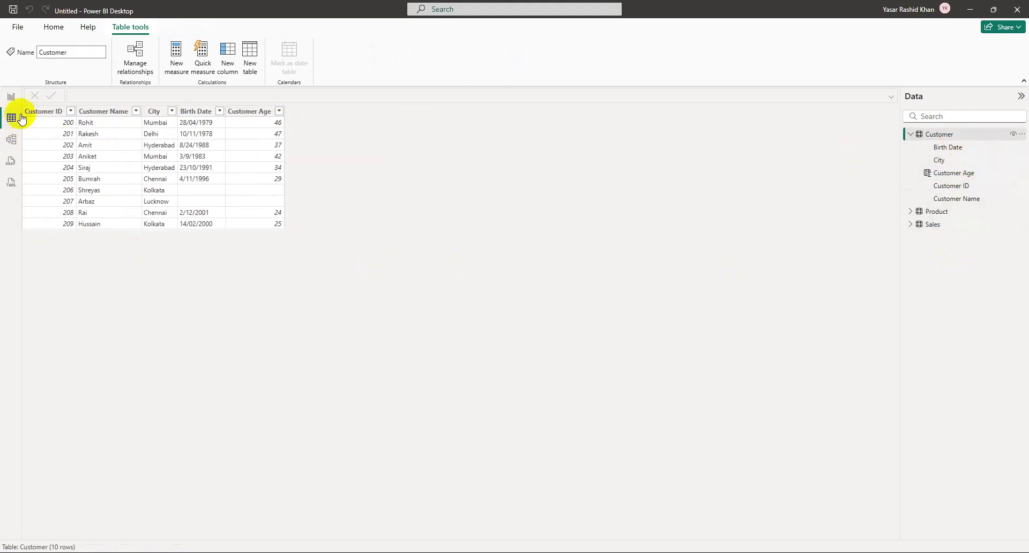
click(935, 225)
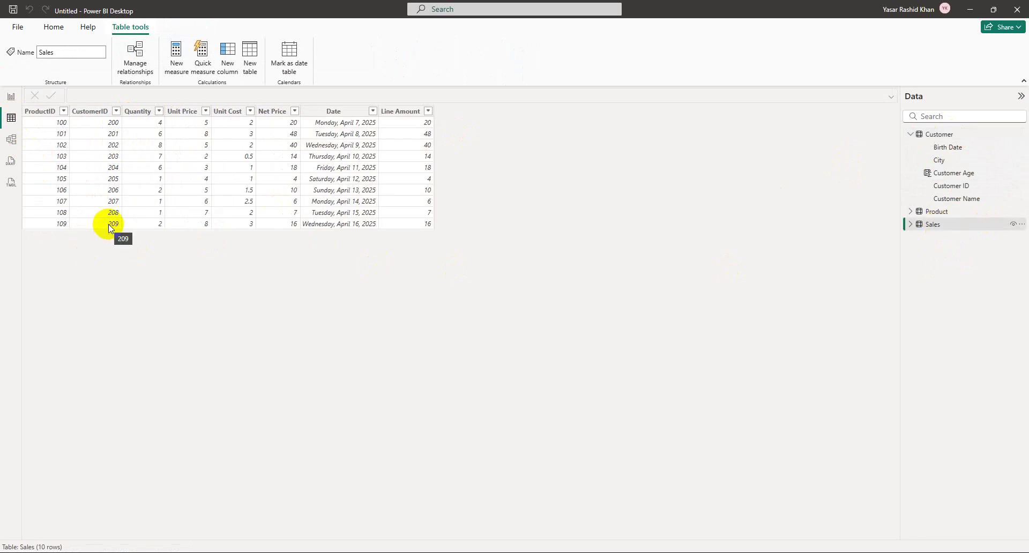
click(11, 96)
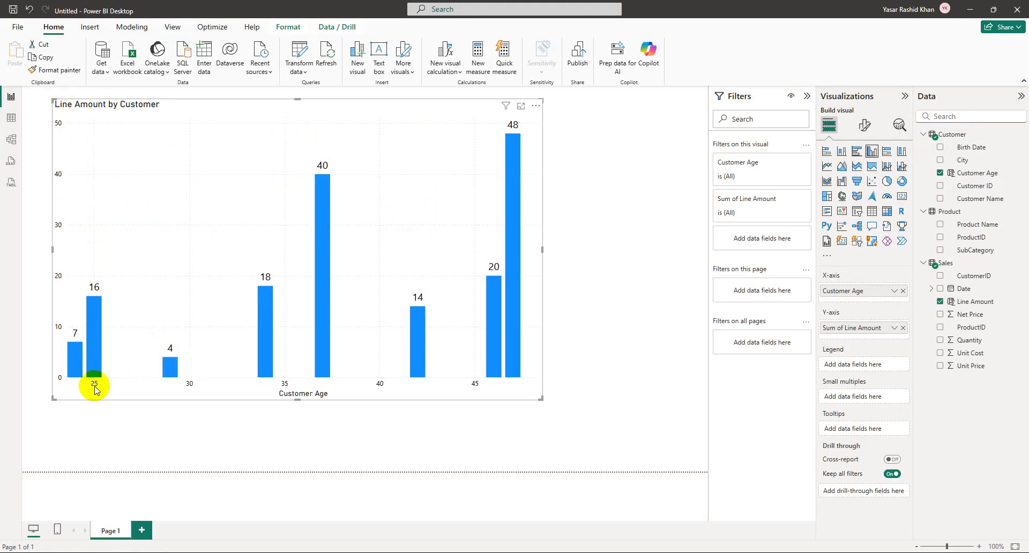
mouse_move(91, 307)
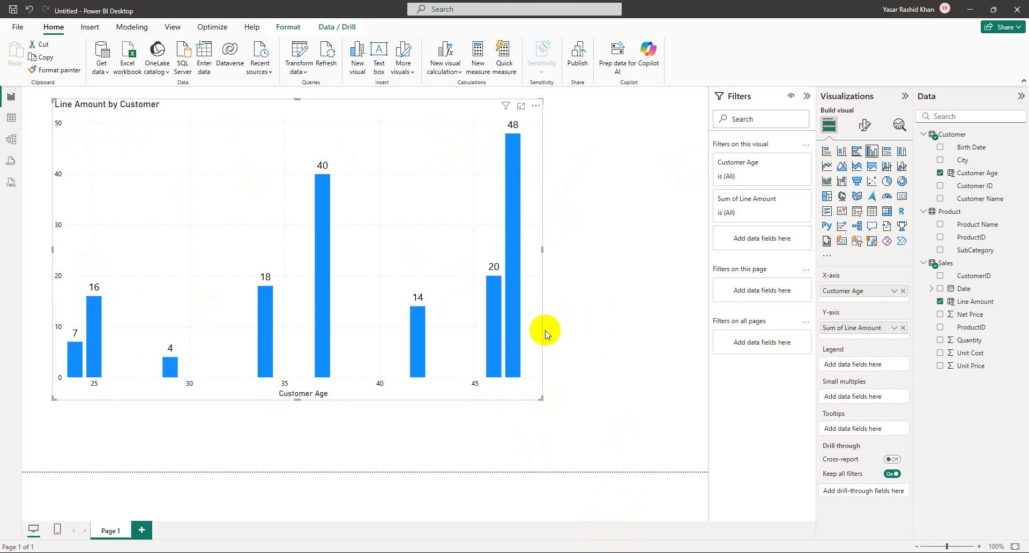
Review the Line Amount column of the Sales table and its formula multiplying Quantity by Unit Price.
click(12, 119)
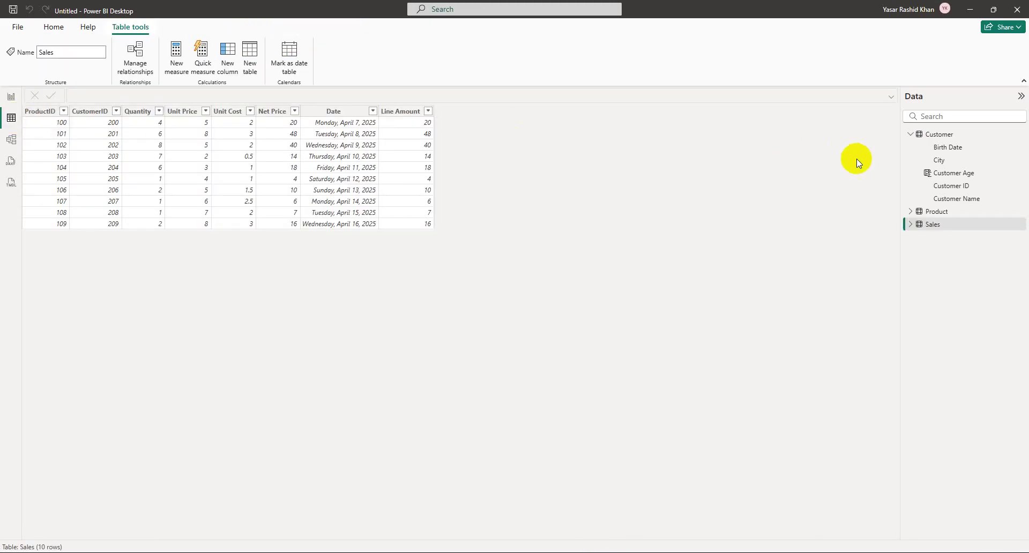
click(911, 225)
click(950, 226)
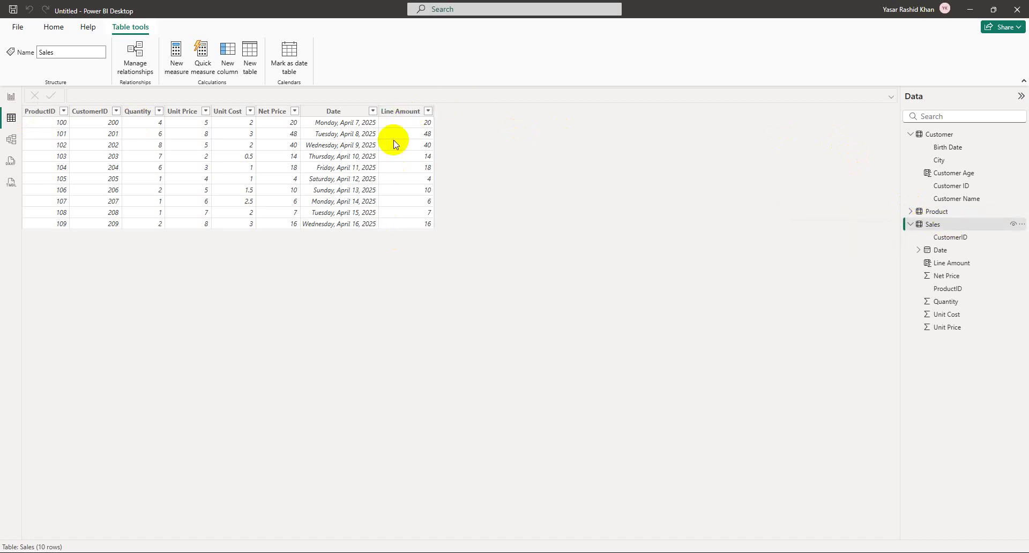
click(391, 115)
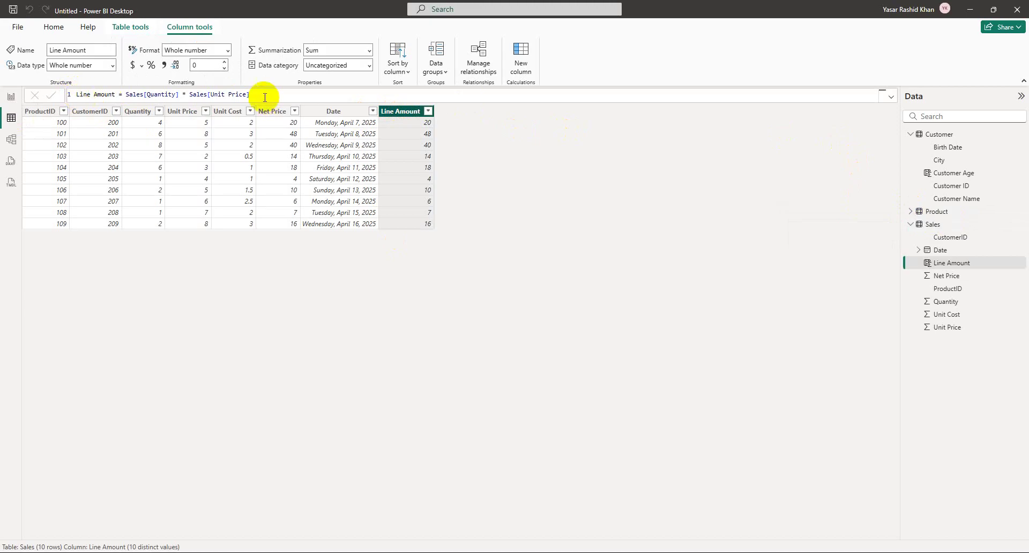
drag(252, 95, 123, 95)
click(70, 89)
click(627, 211)
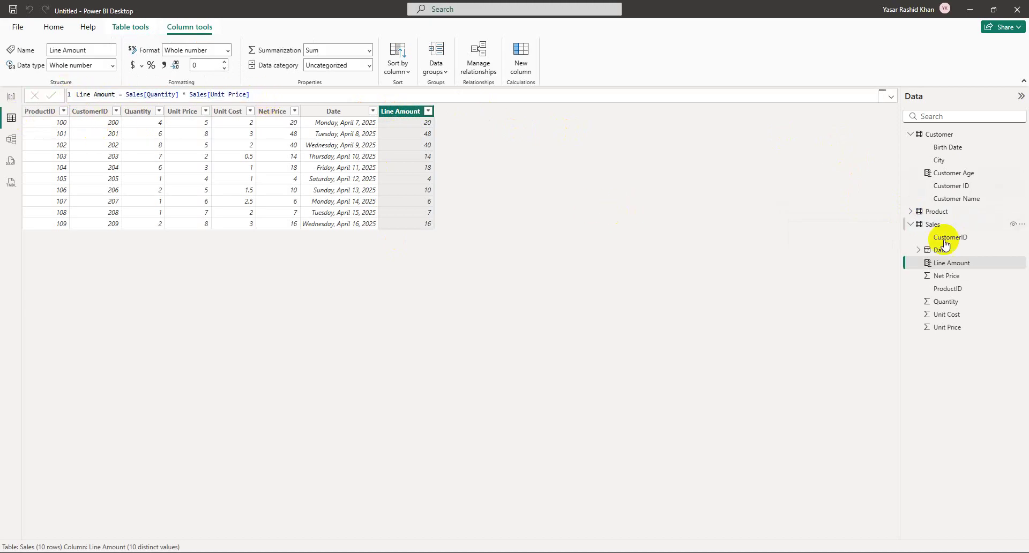
click(910, 224)
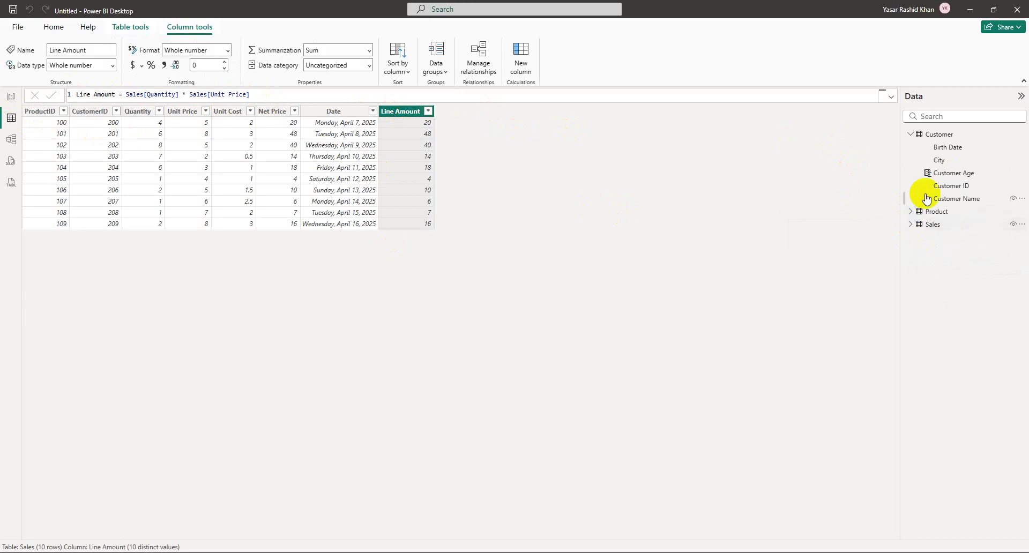
Review the Customer table's Birth Date column and the Customer Age formula, including its blank check and year subtraction.
click(941, 135)
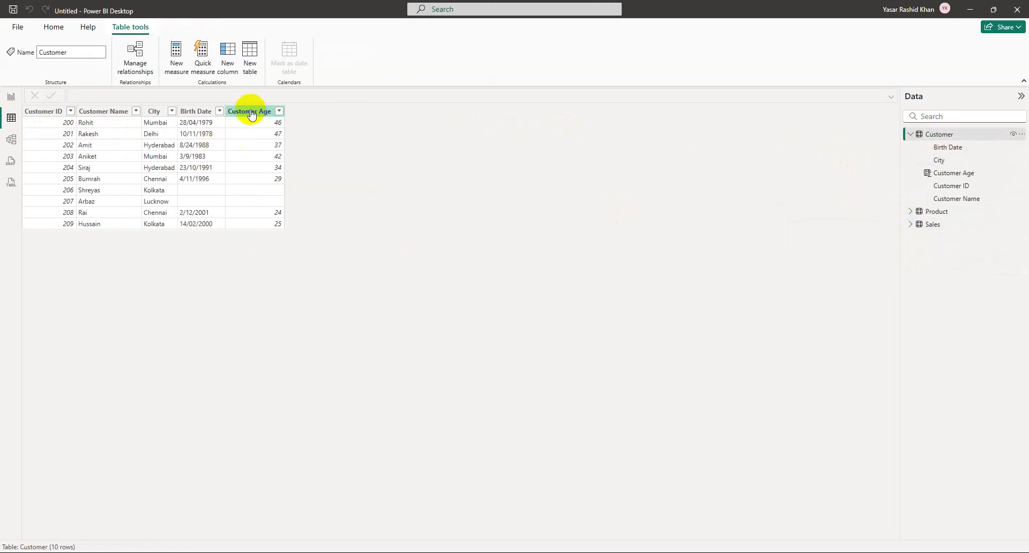
click(198, 113)
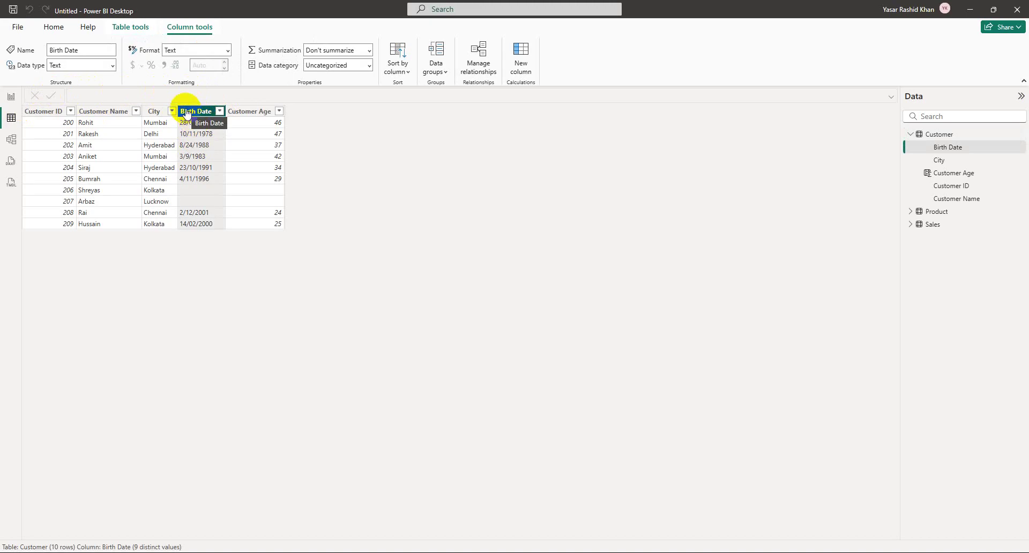
click(250, 110)
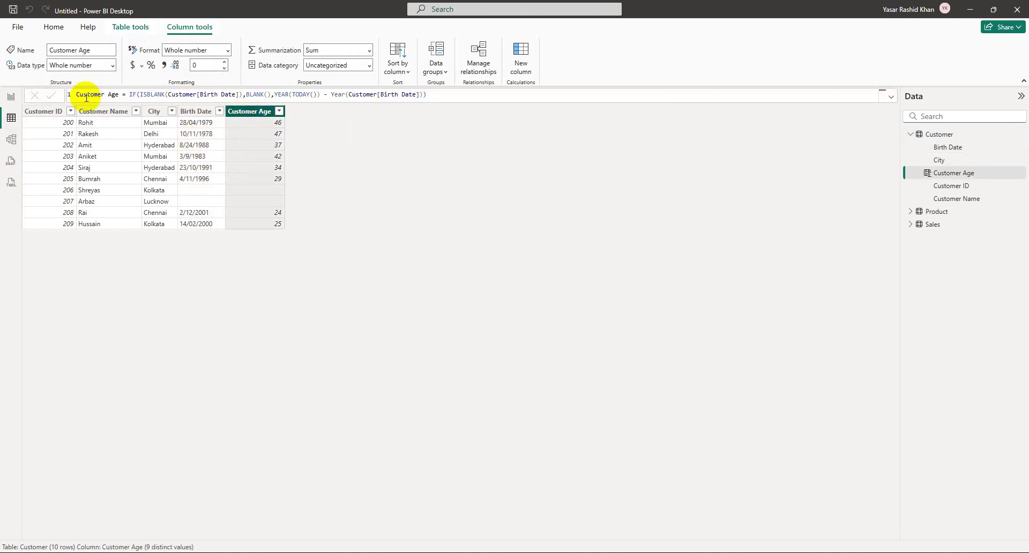
click(277, 134)
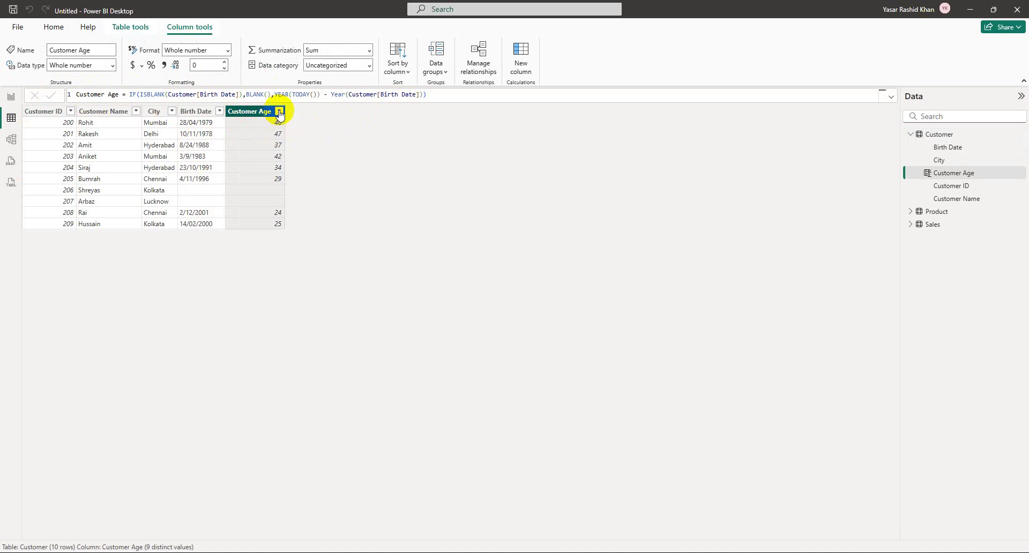
drag(275, 94, 424, 94)
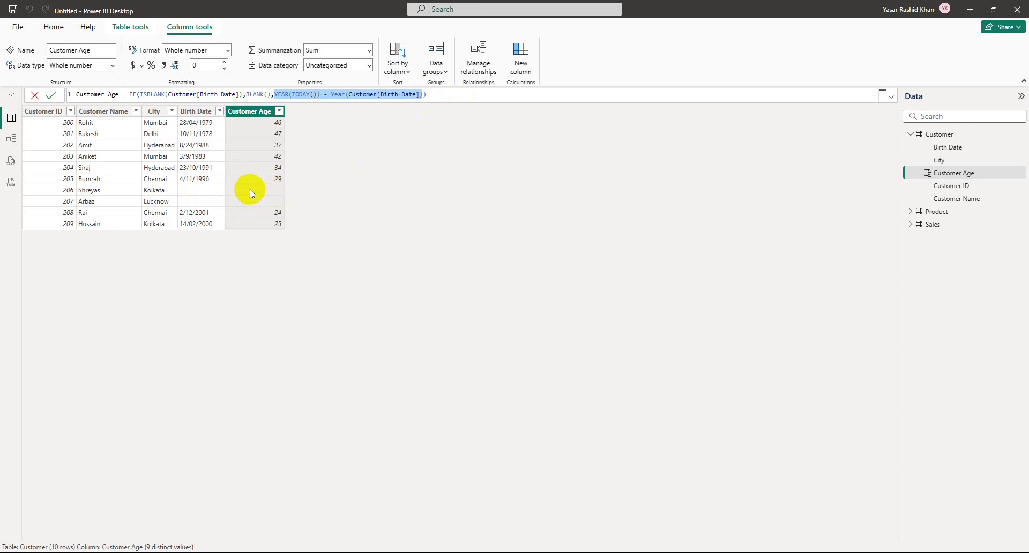
click(271, 94)
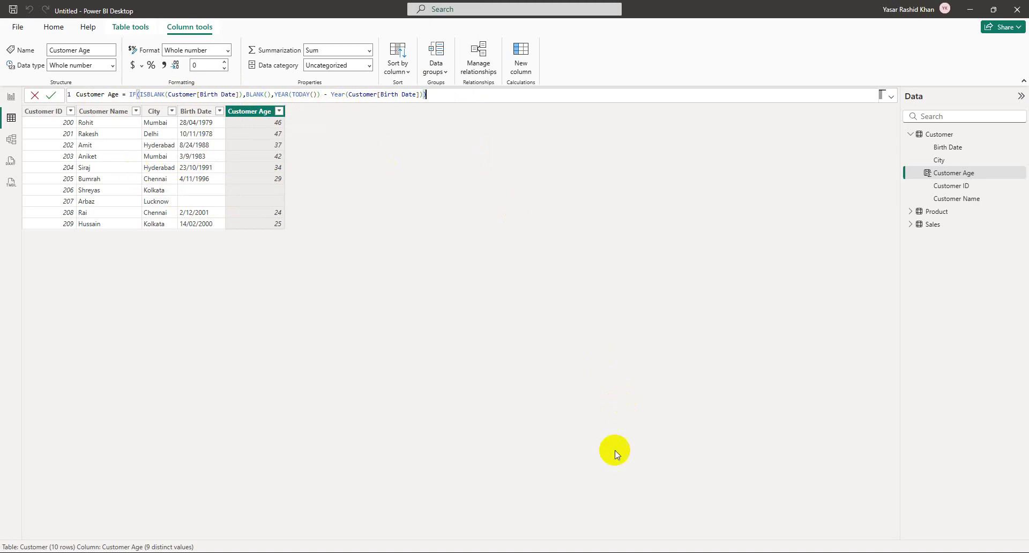
Switch to Word and read the Calculated Columns notes on DAX computation, row-by-row operation and storage in the Power BI model.
click(450, 534)
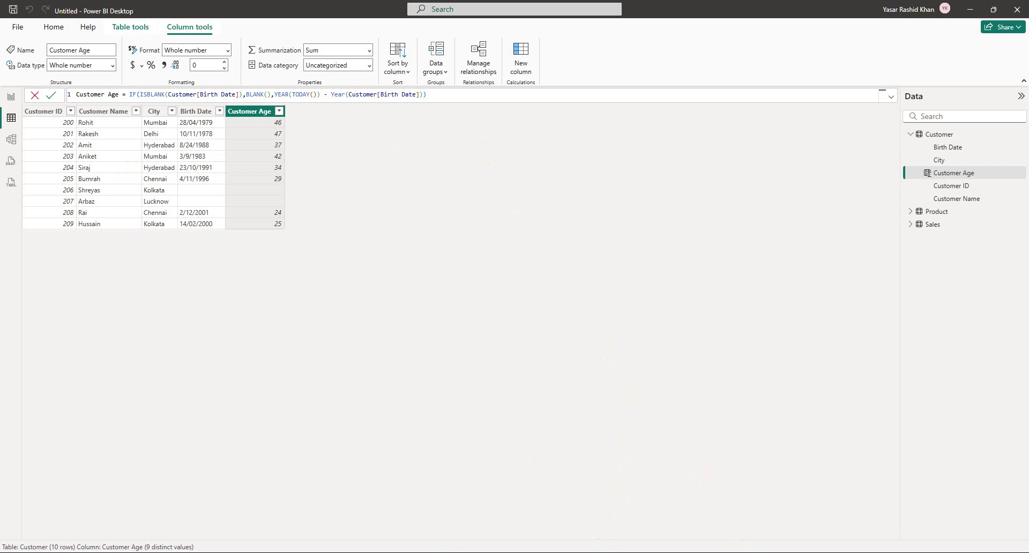
click(739, 511)
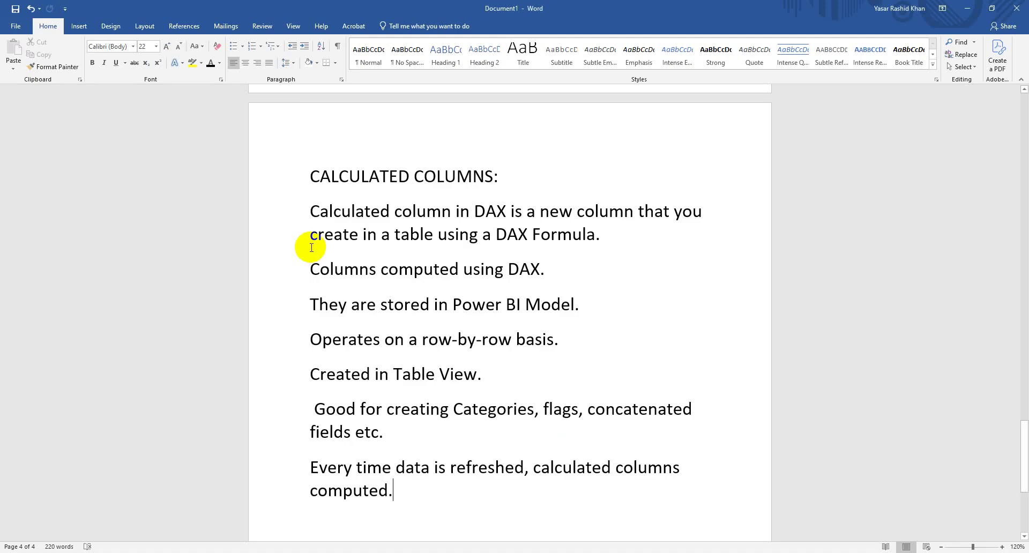
scroll(483, 262, down, 1)
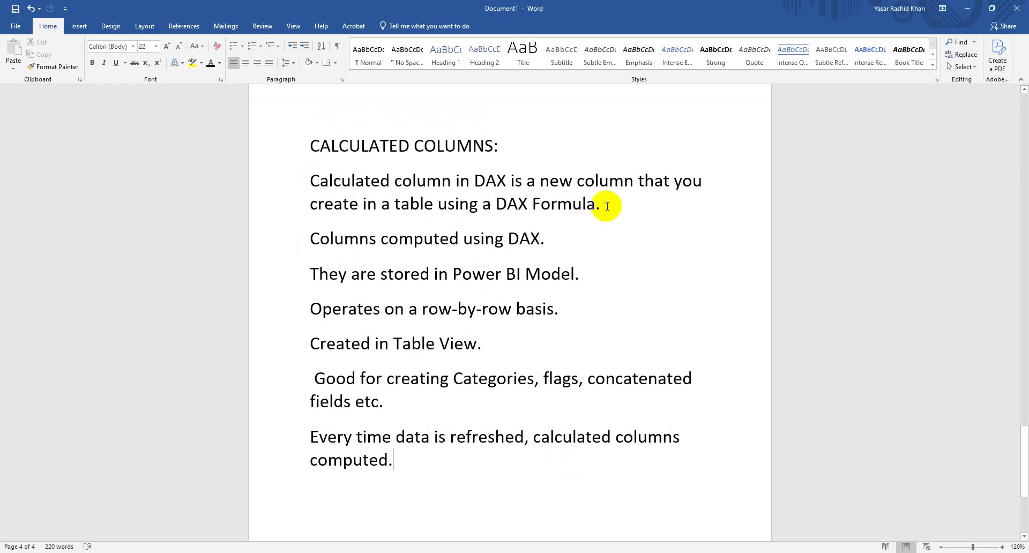
drag(603, 204, 560, 201)
drag(308, 236, 599, 234)
click(630, 281)
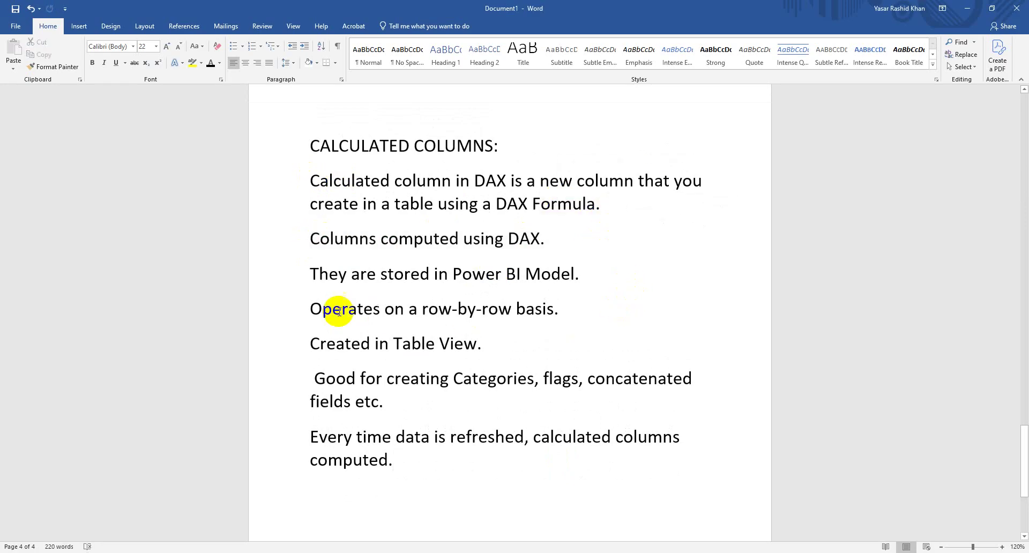
drag(310, 306, 558, 317)
click(351, 267)
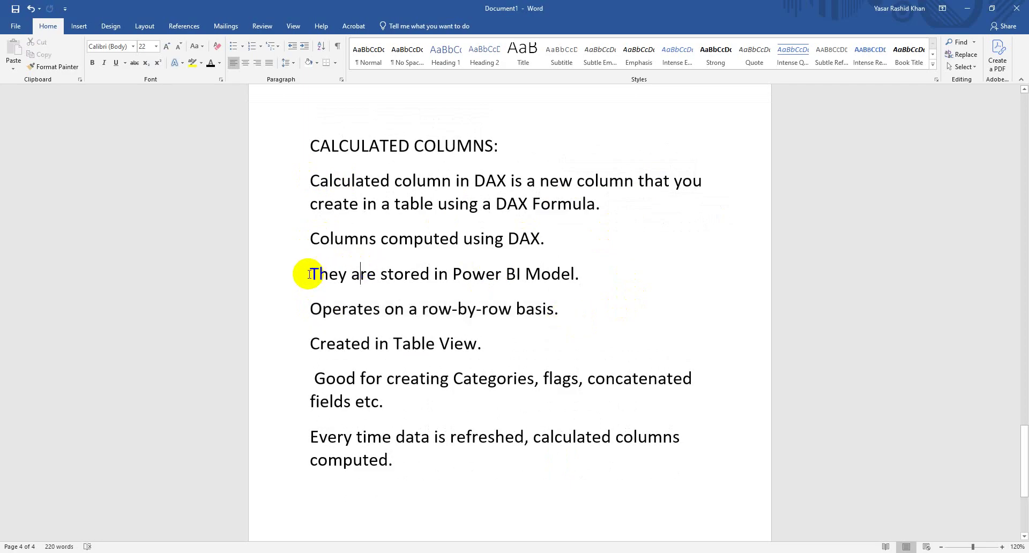
mouse_move(308, 274)
mouse_down()
mouse_move(562, 273)
mouse_move(322, 264)
mouse_up()
click(560, 346)
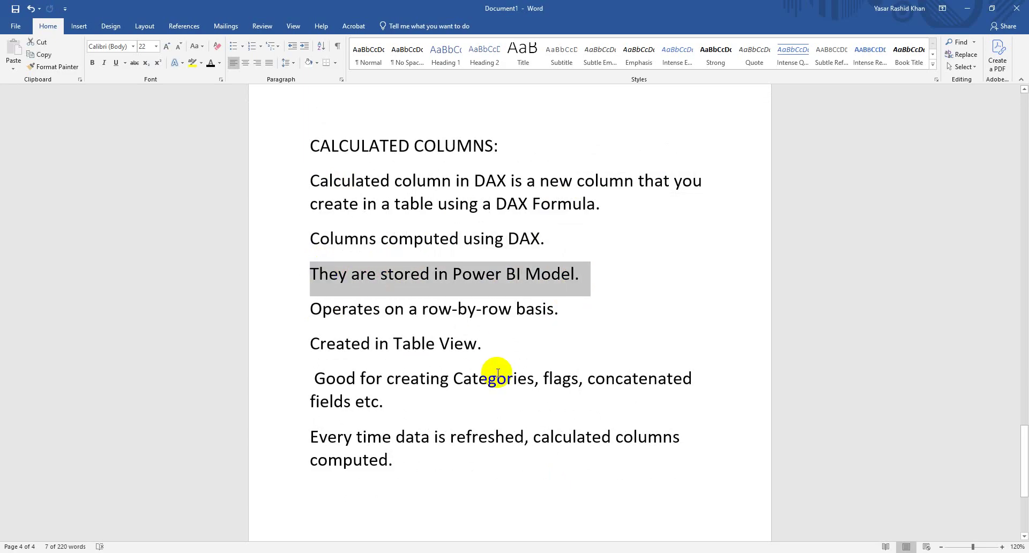
Go over the notes again from "Columns computed using DAX" through "Operates on a row-by-row basis", highlighting each line.
click(570, 376)
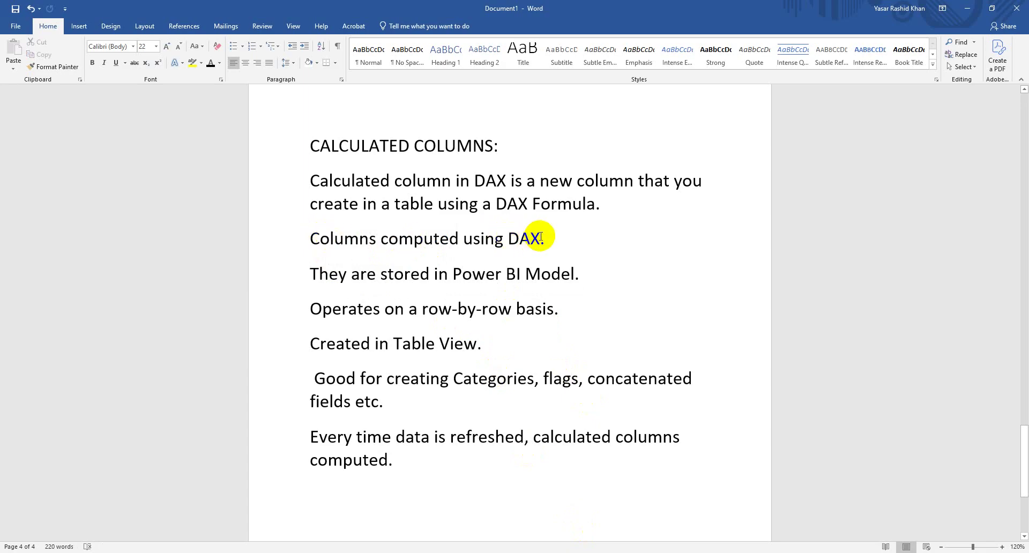
drag(540, 239, 309, 234)
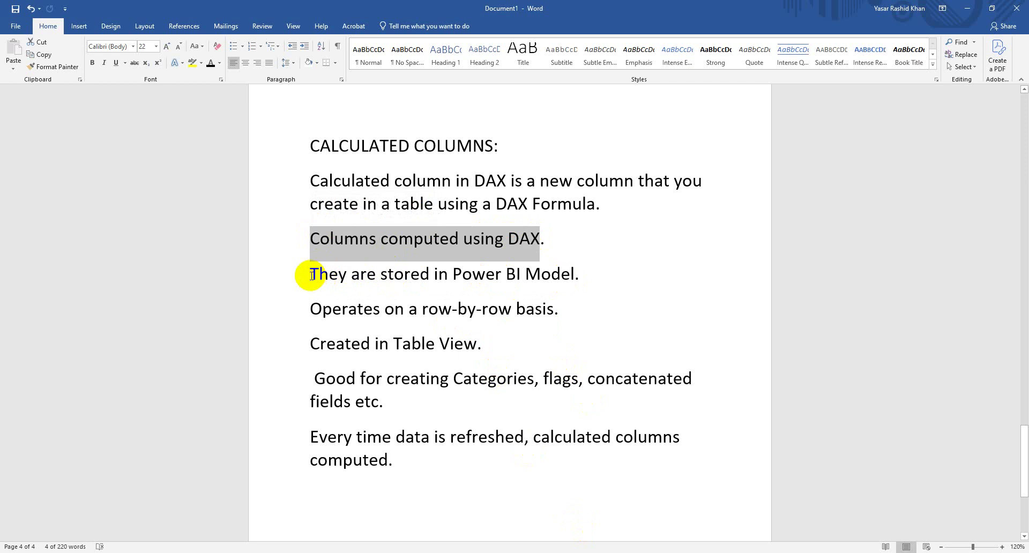
drag(312, 275, 579, 277)
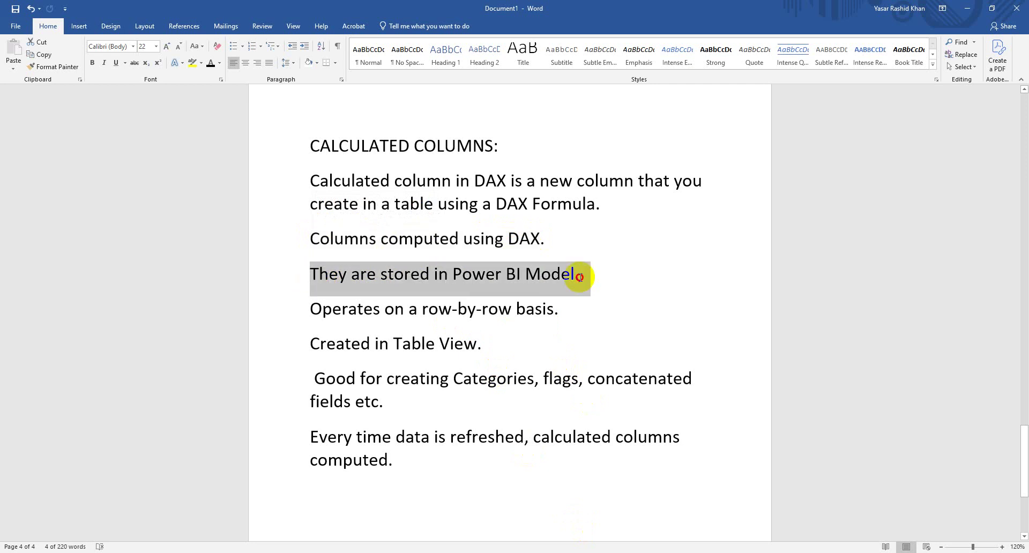
click(566, 343)
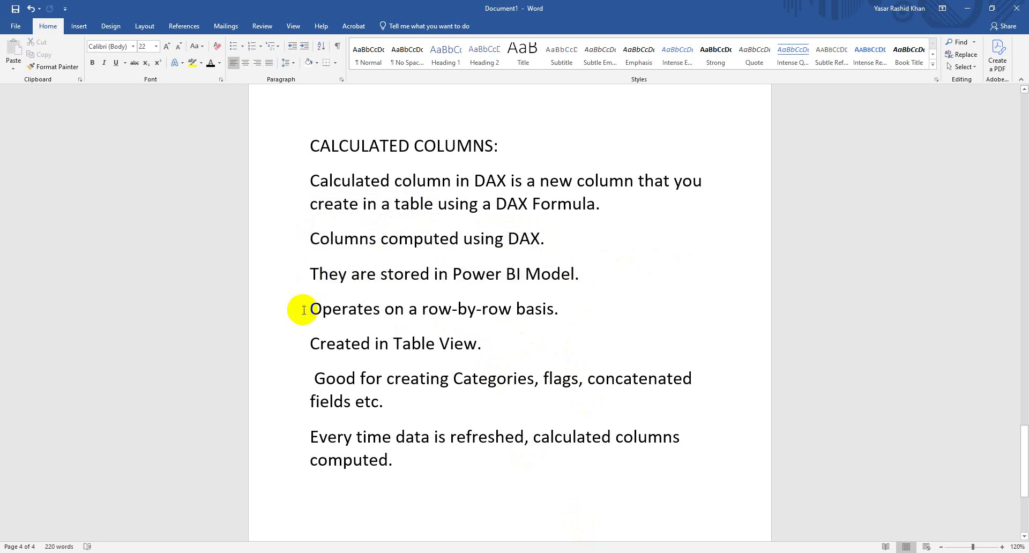
drag(309, 309, 551, 310)
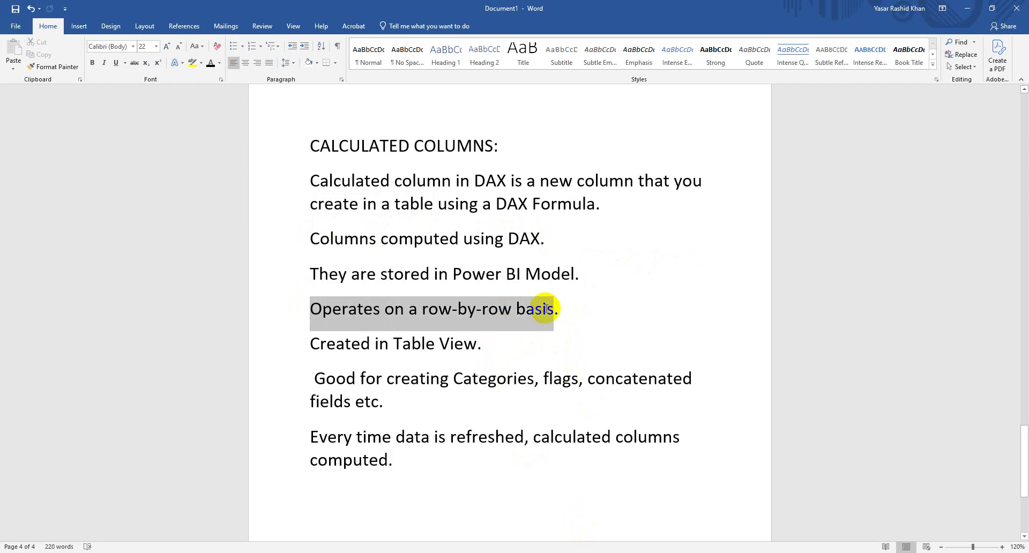
click(612, 401)
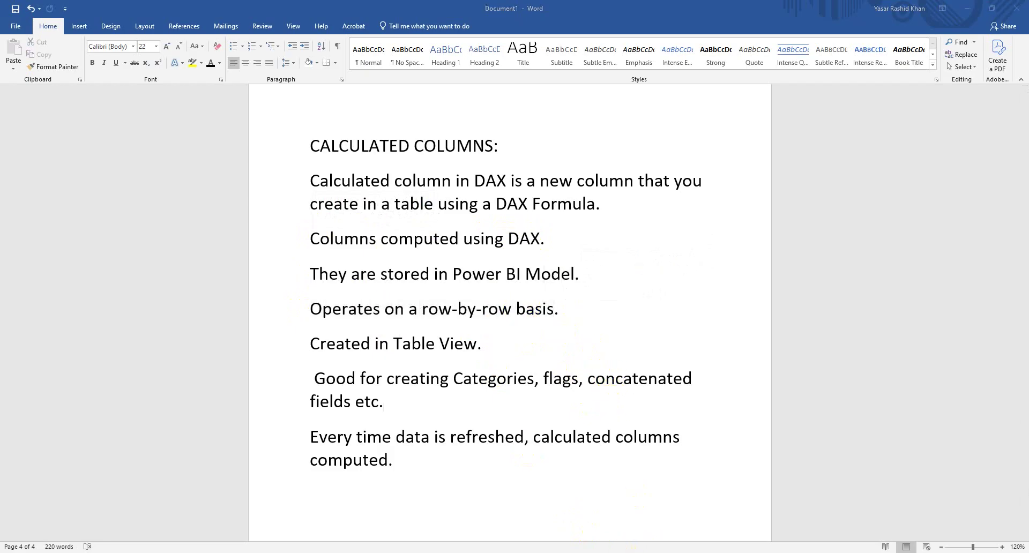
Review the Calculated Columns and Measures topics in the Course 1 outline and return to the end of the Calculated Columns notes.
scroll(488, 298, up, 20)
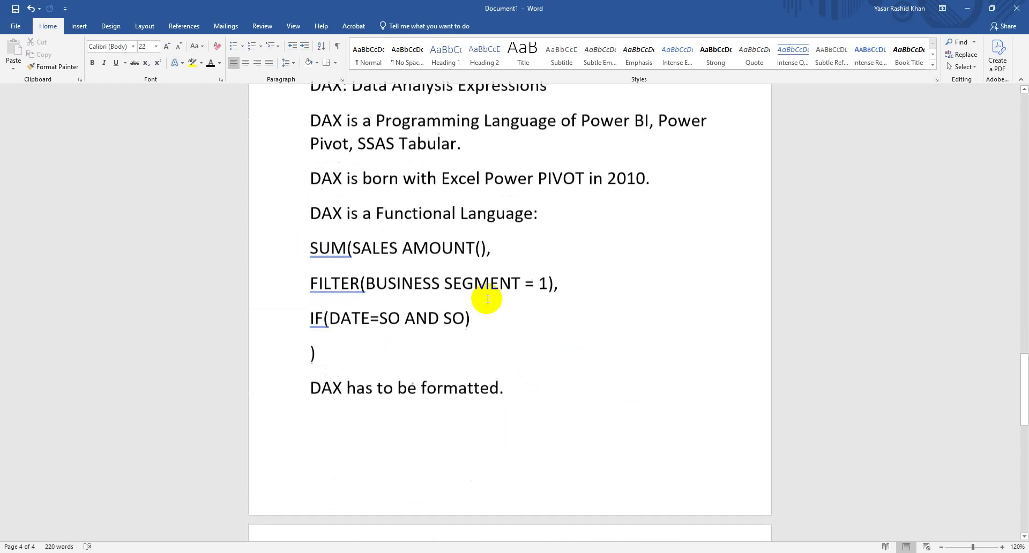
scroll(487, 299, up, 8)
scroll(487, 298, down, 15)
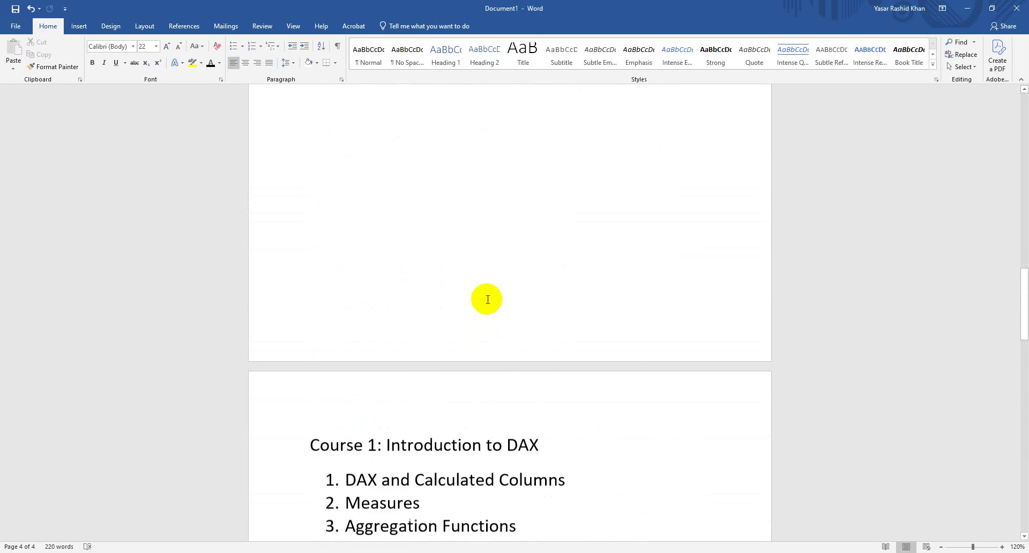
drag(343, 134, 538, 135)
click(446, 154)
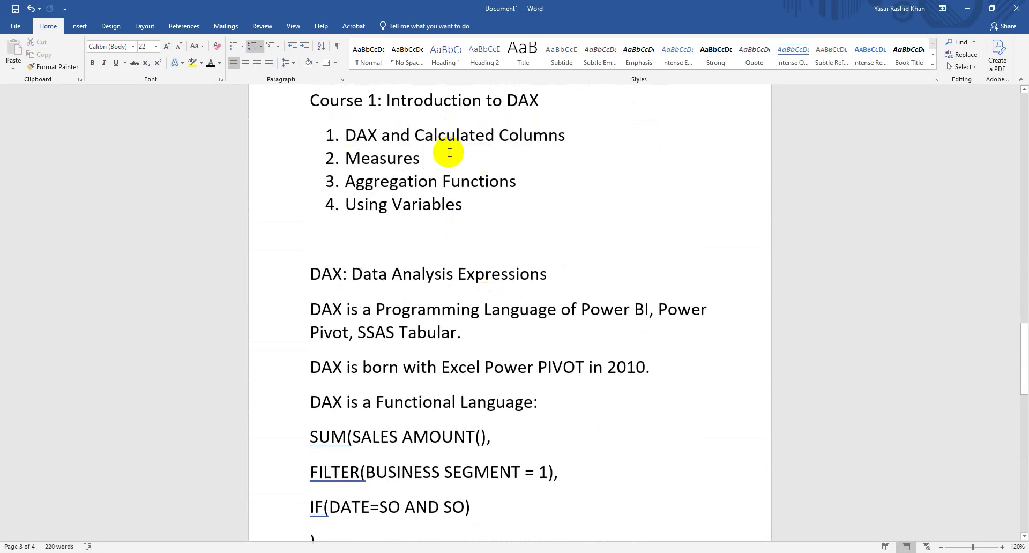
drag(344, 158, 434, 158)
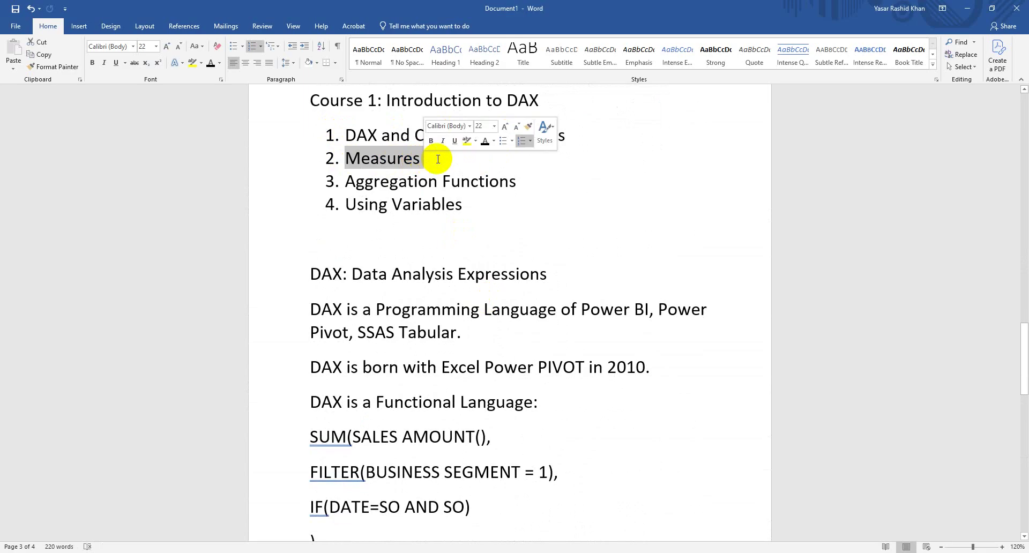
click(349, 163)
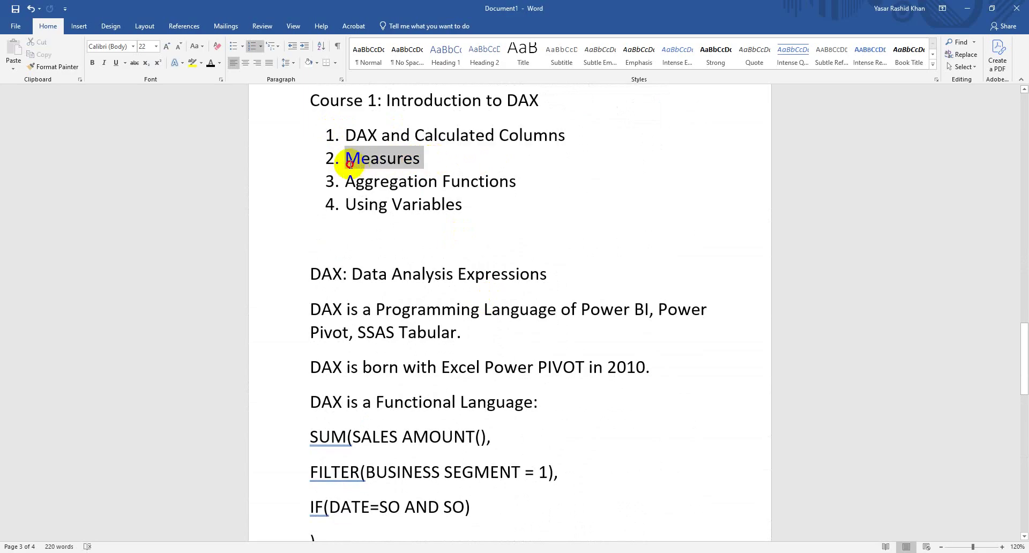
click(478, 201)
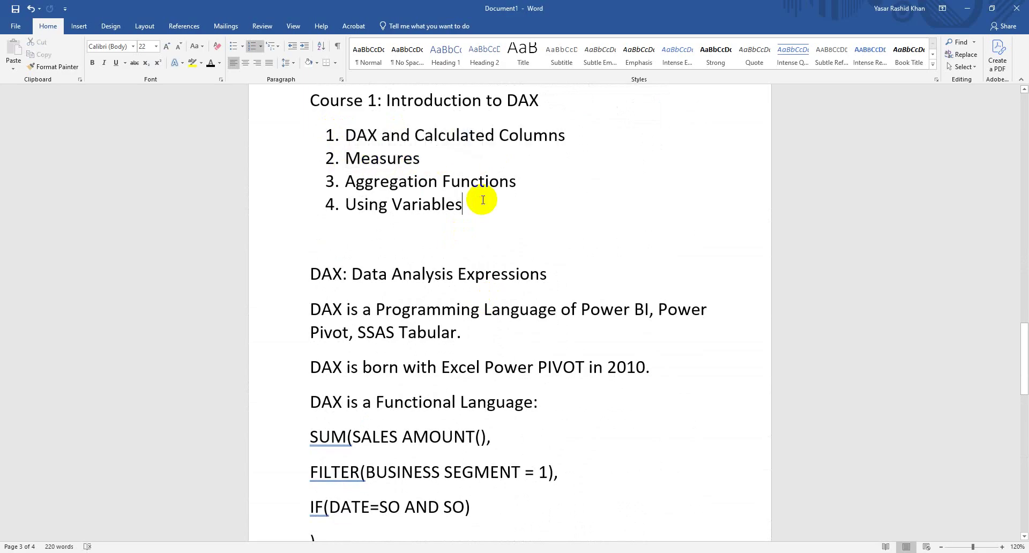
double_click(347, 156)
click(427, 171)
scroll(464, 358, down, 6)
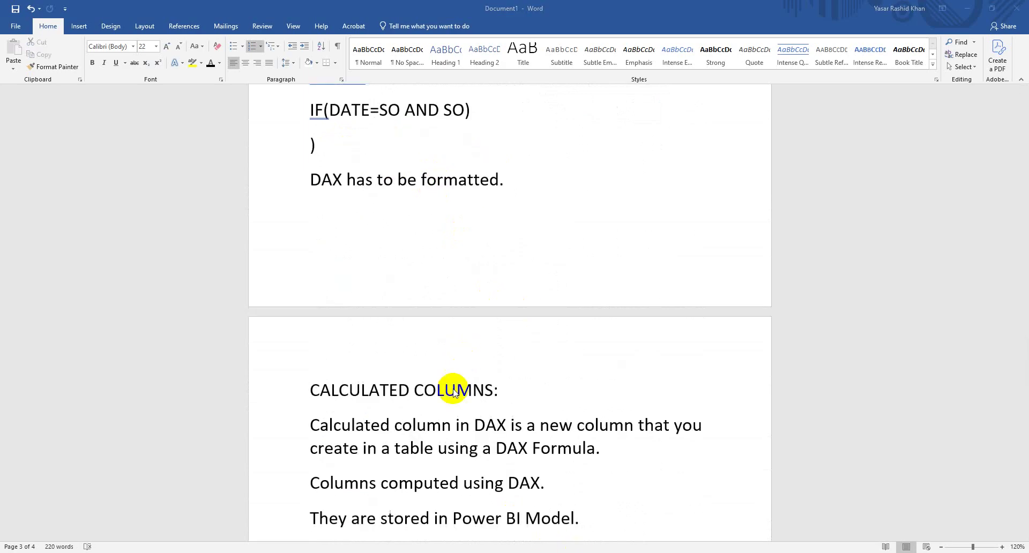
scroll(429, 420, down, 8)
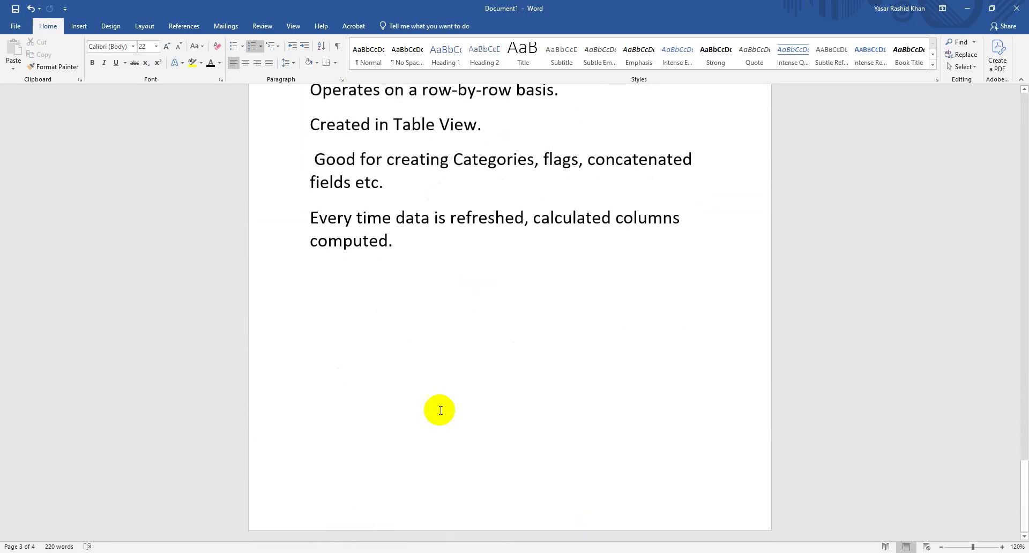
Add blank lines below the Calculated Columns notes to move to a fresh page.
click(403, 241)
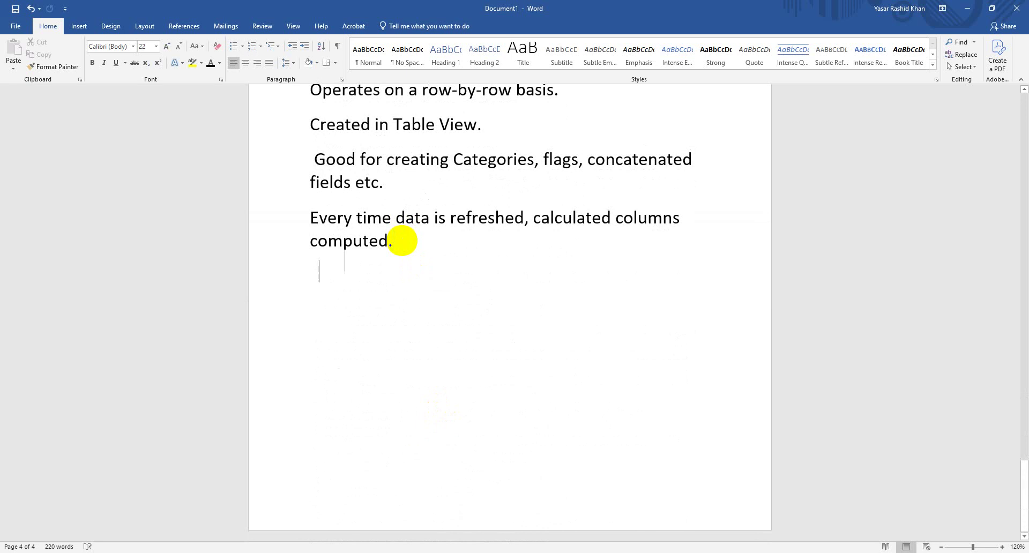
key(Return)
key(Return)
key(Return)
key(Return)
key(Return)
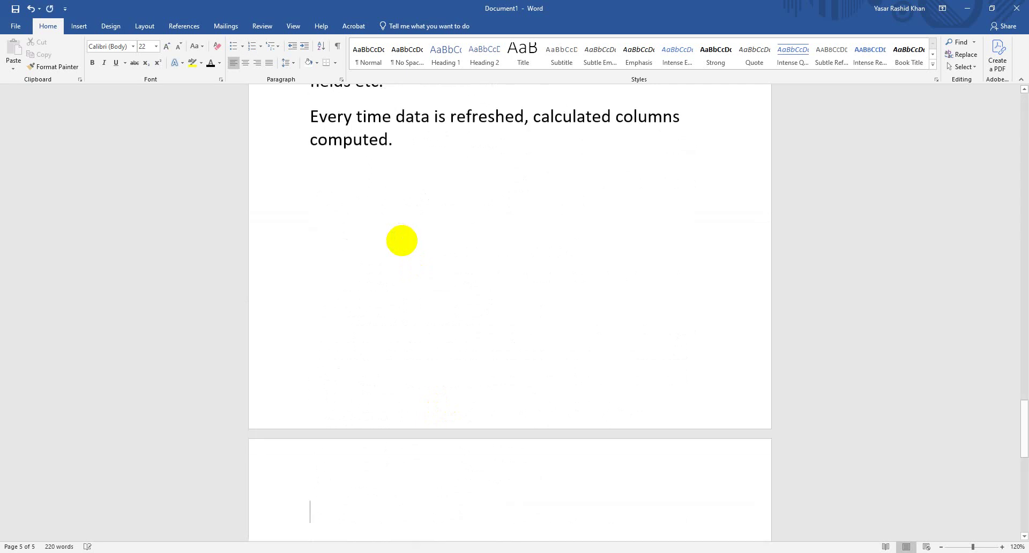
Enter the heading "Measures – Calculated Measures" on the new page and start a line below it.
text(M)
key(Caps_Lock)
text(easures)
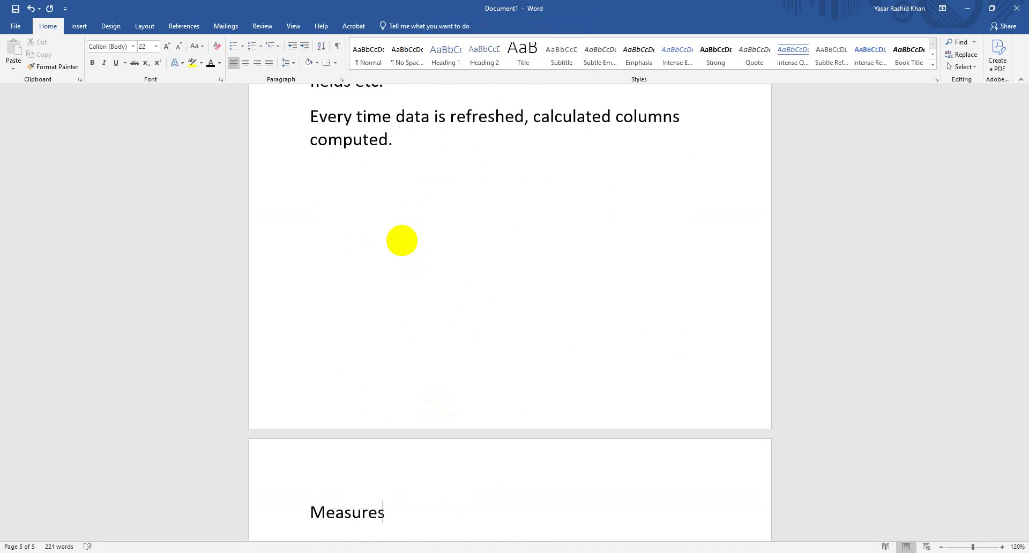
text( -)
key(Caps_Lock)
text(Cal)
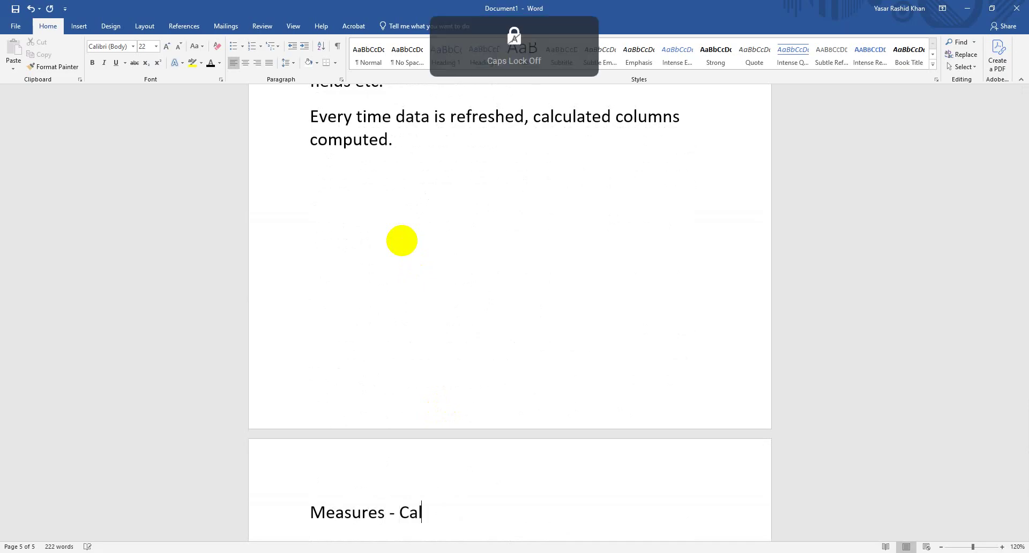
text(culated)
key(Caps_Lock)
text(M)
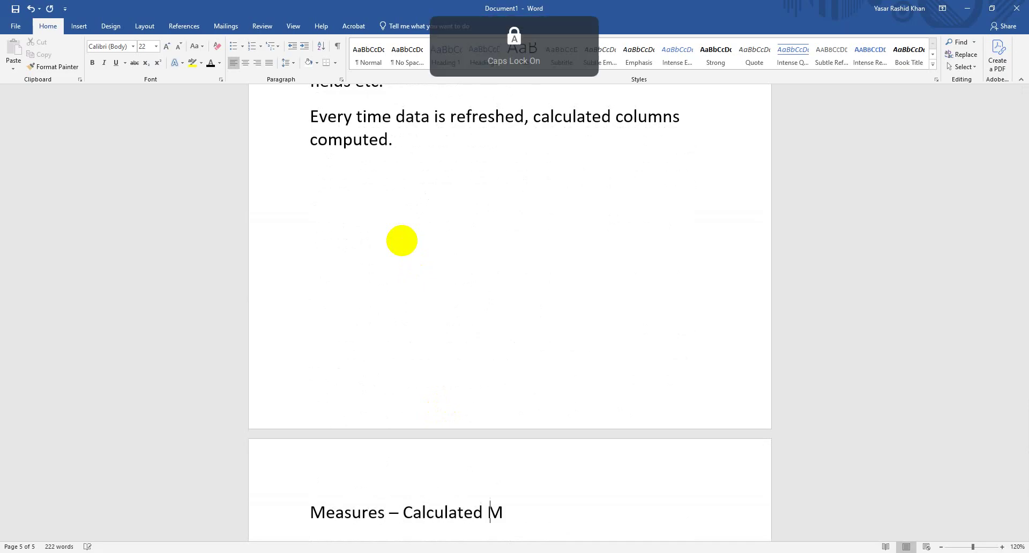
text(easures)
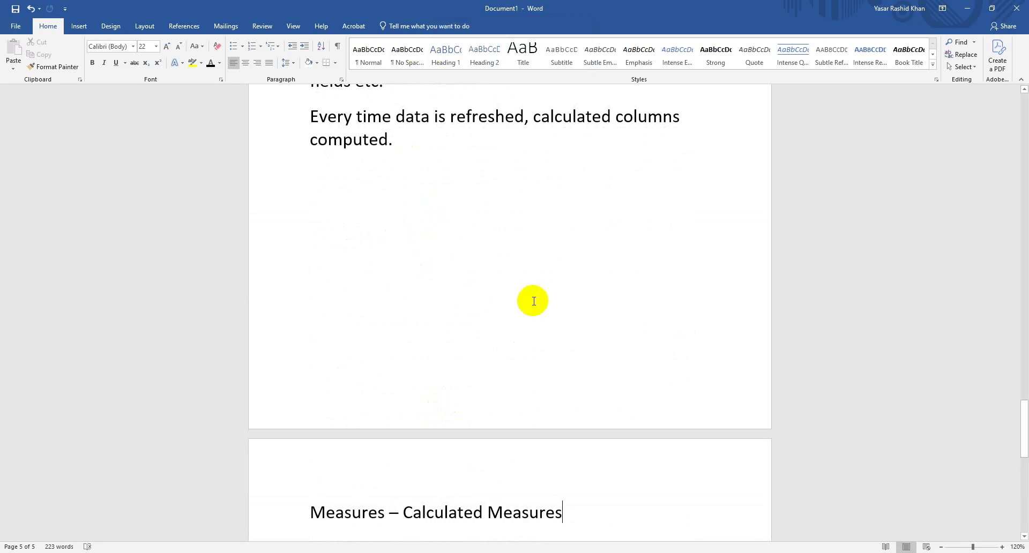
scroll(534, 301, down, 2)
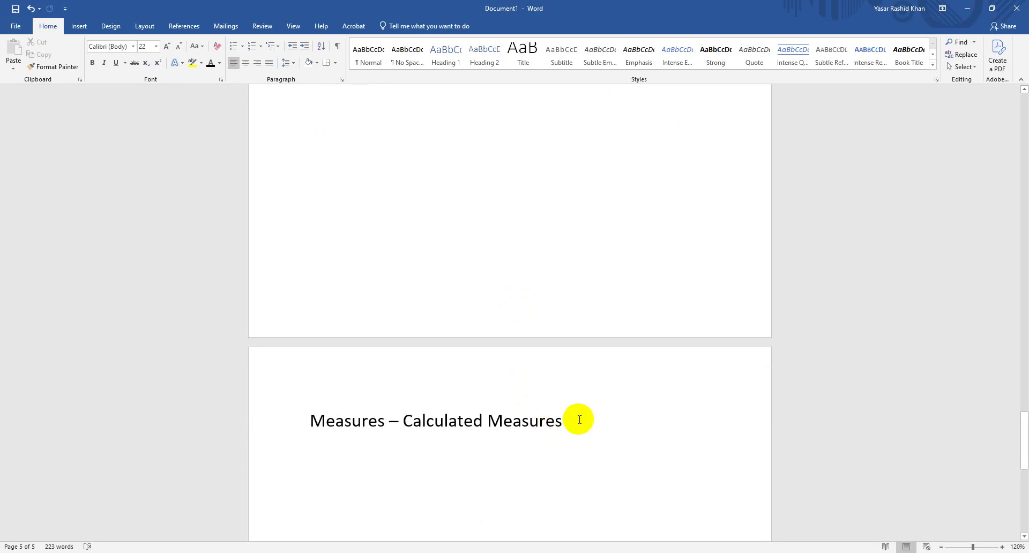
key(Return)
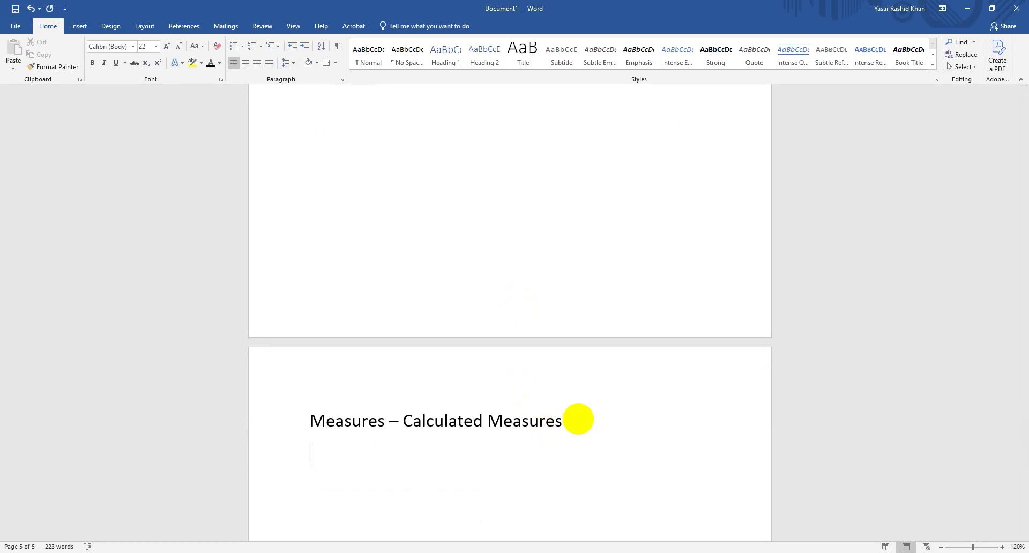
key(Caps_Lock)
text(Comput)
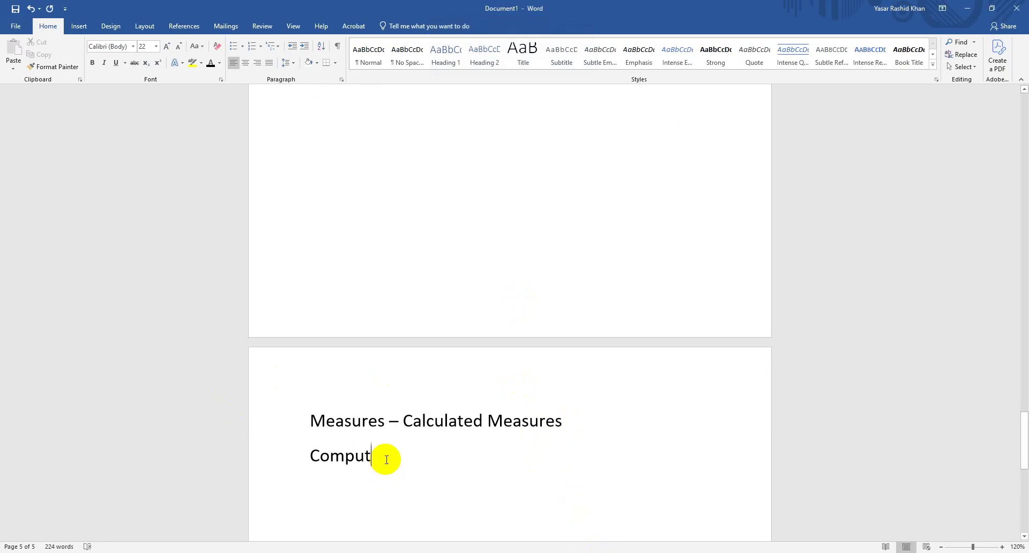
key(BackSpace)
key(BackSpace)
key(BackSpace)
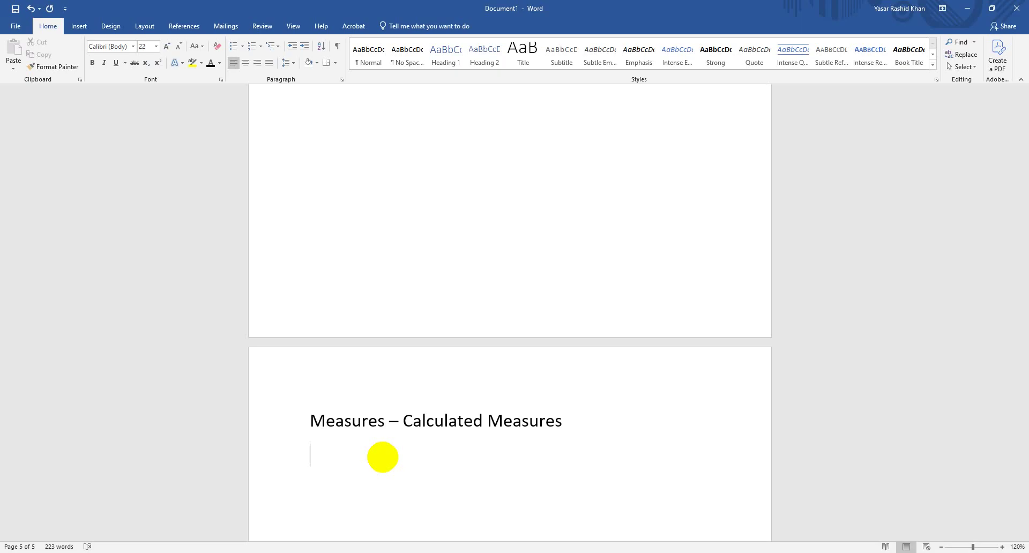
Begin the definition under the Measures heading with "A measure calculates a value such as totals,average".
key(Caps_Lock)
text(A)
key(Caps_Lock)
text(measu)
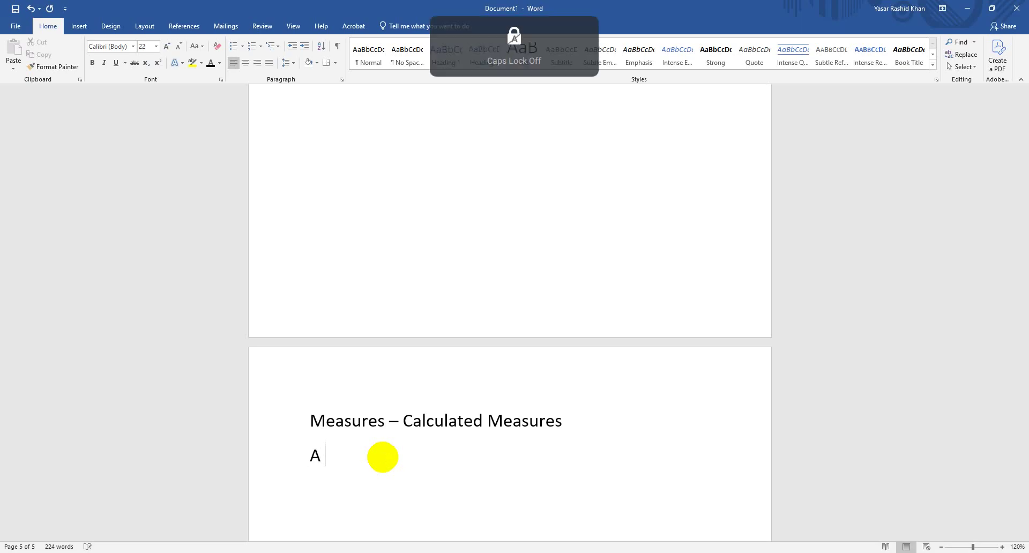
text(re)
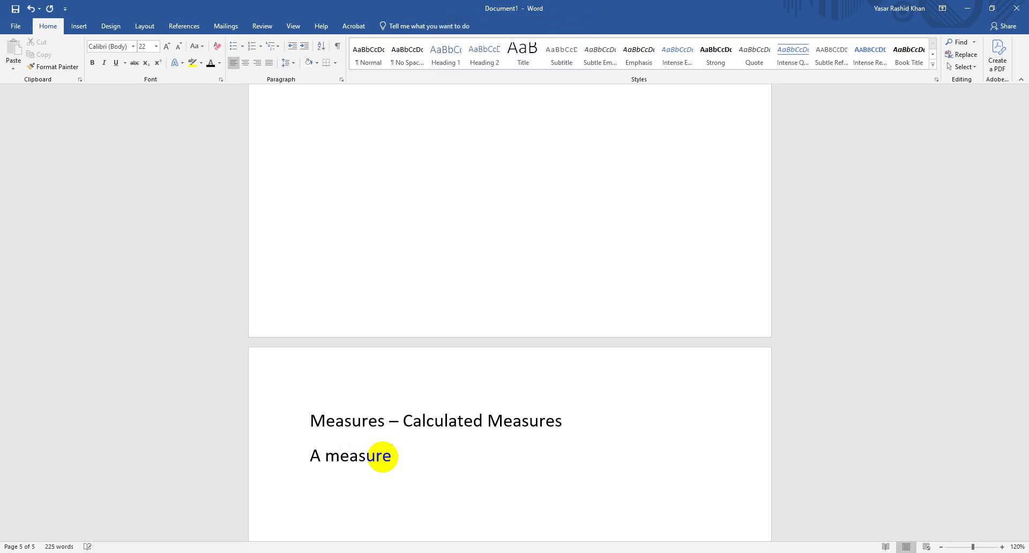
text( calculates a value)
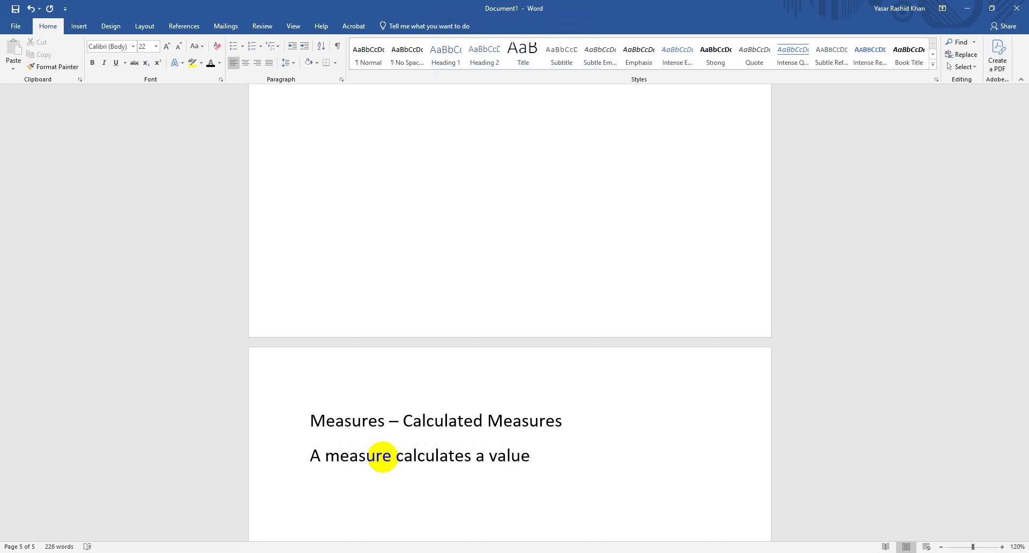
text( such as totals)
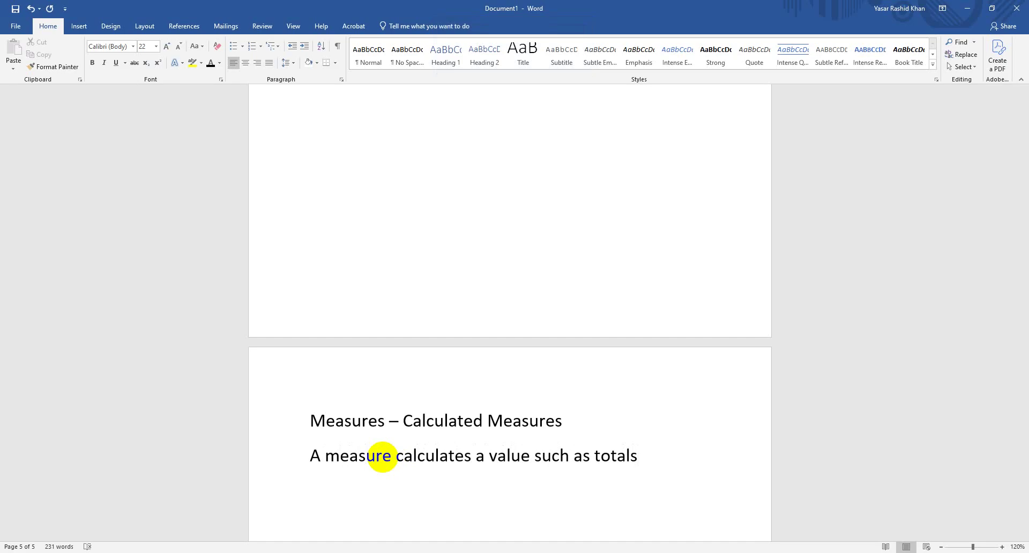
text(,average)
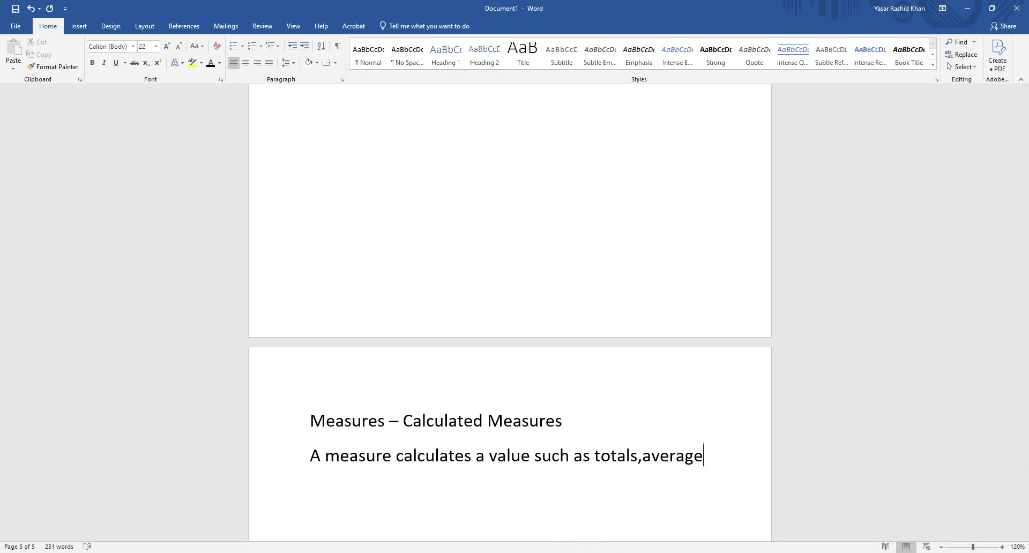
Complete the definition with "based on the filters and context of your table." and insert a space before "average".
click(721, 459)
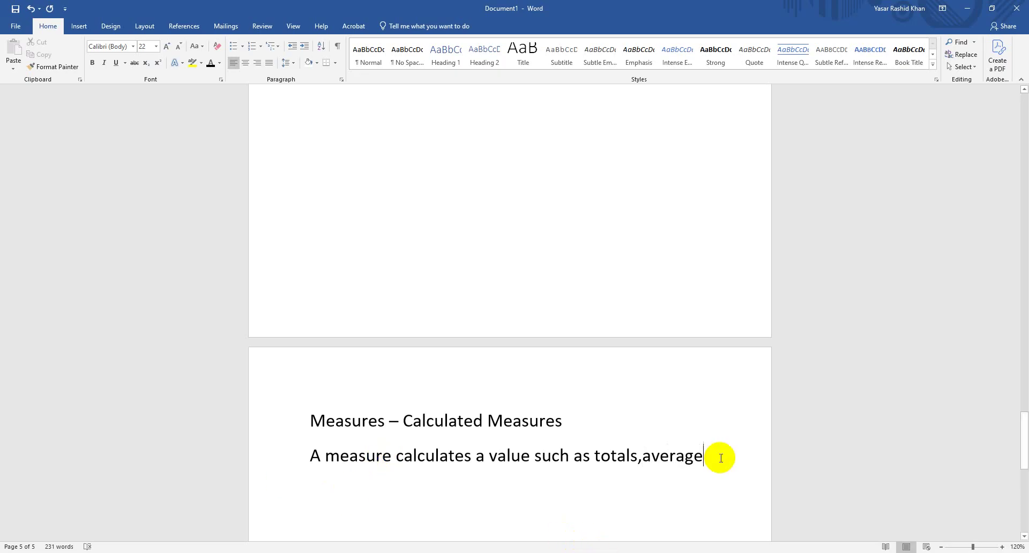
text(based o)
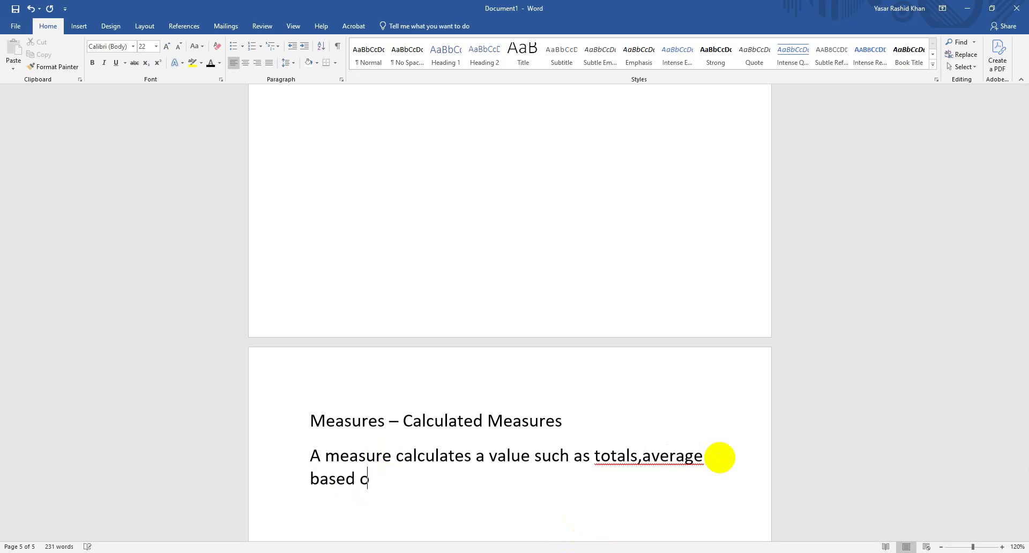
text(n the filters)
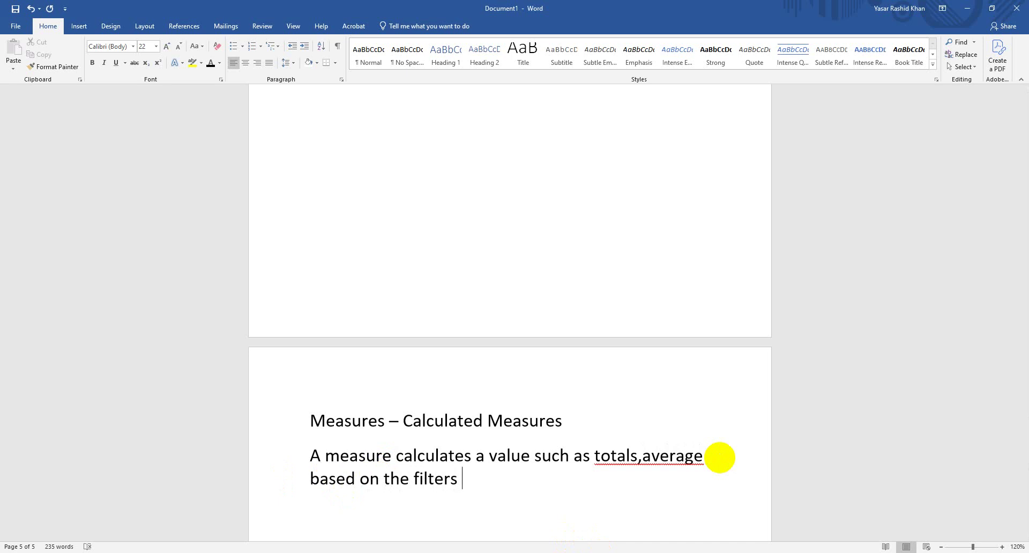
text(anc)
key(BackSpace)
text(d conte)
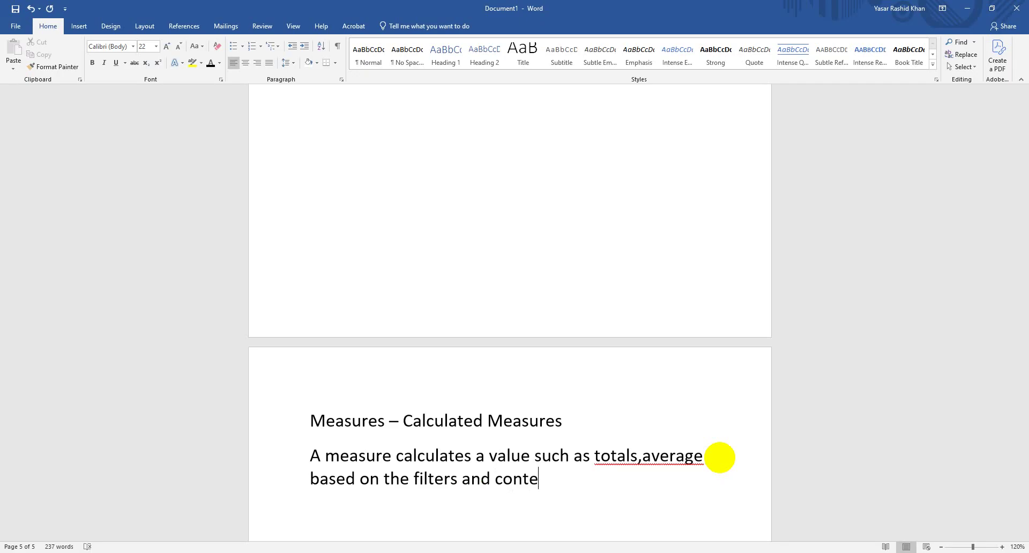
text(xt of your tav)
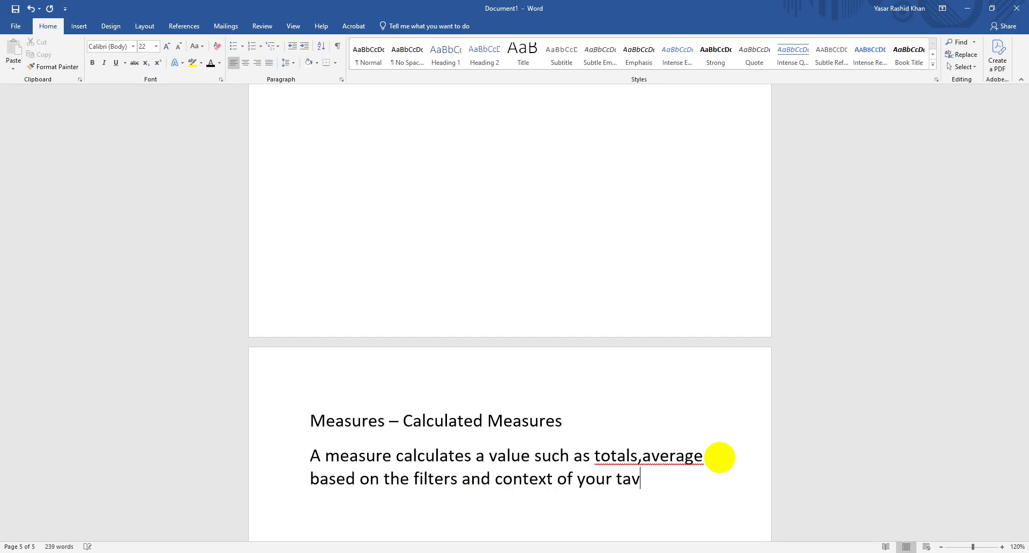
key(BackSpace)
text(ble)
text(m,)
key(BackSpace)
key(BackSpace)
text(.)
click(643, 455)
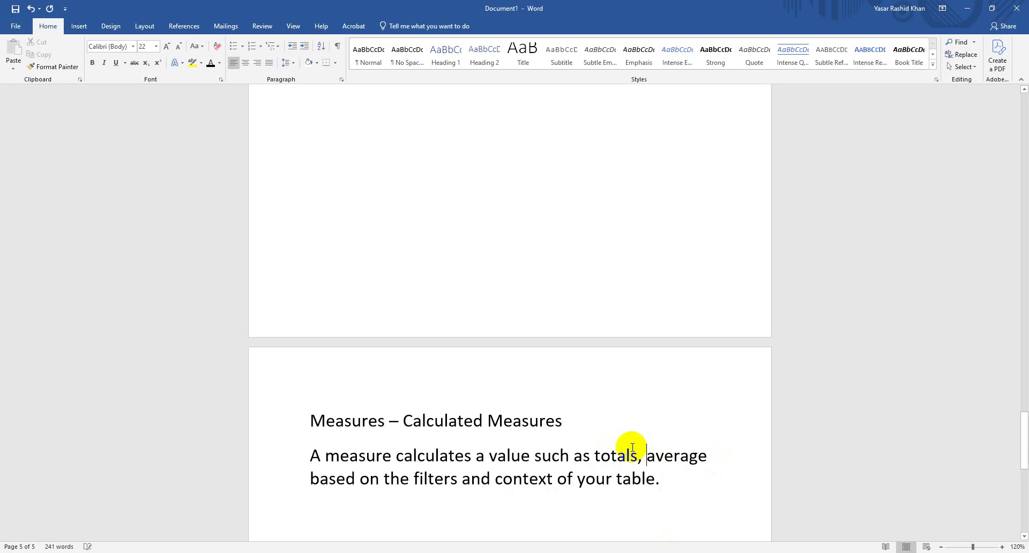
click(677, 484)
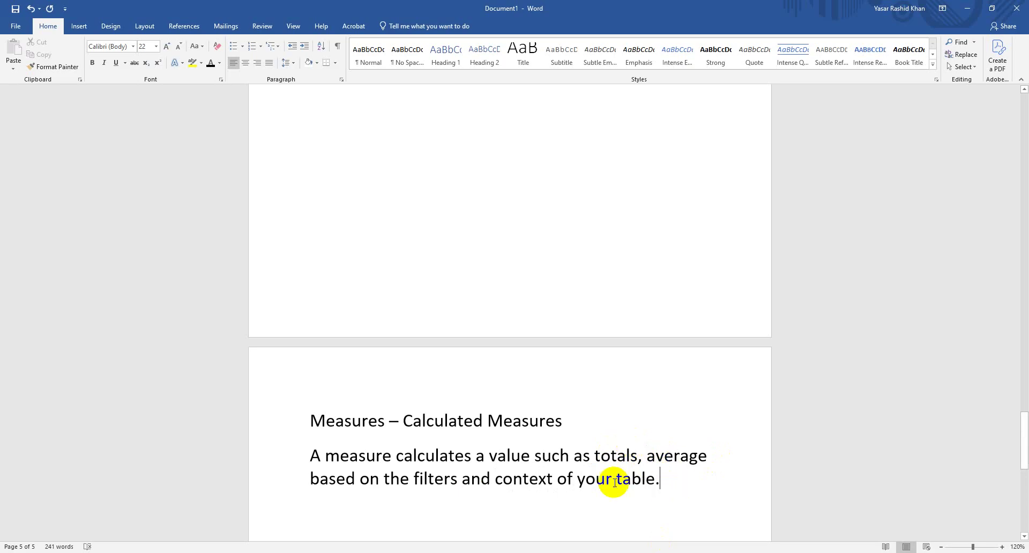
Reread the measure definition, highlighting the full sentence and the word "measure".
drag(313, 456, 675, 481)
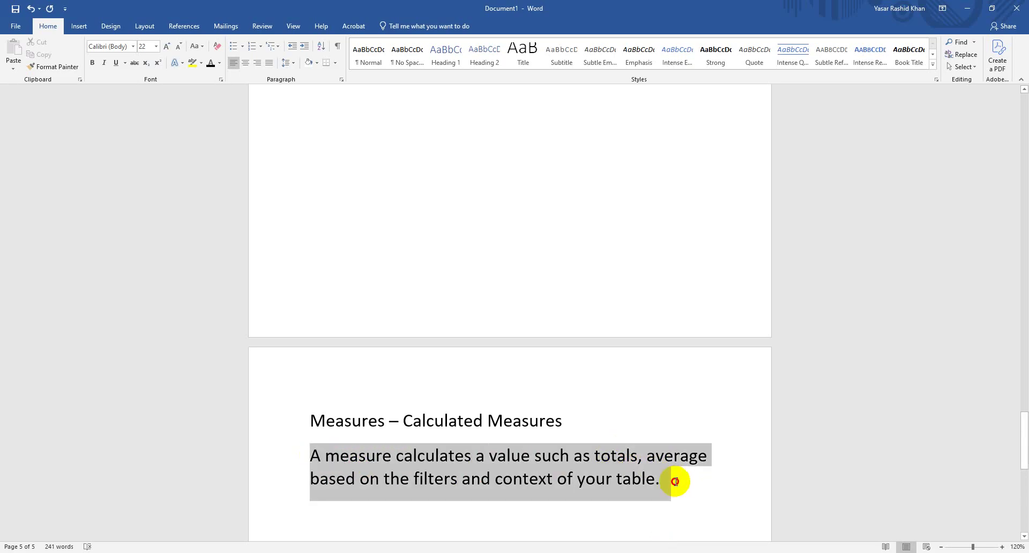
drag(397, 455, 323, 456)
click(360, 455)
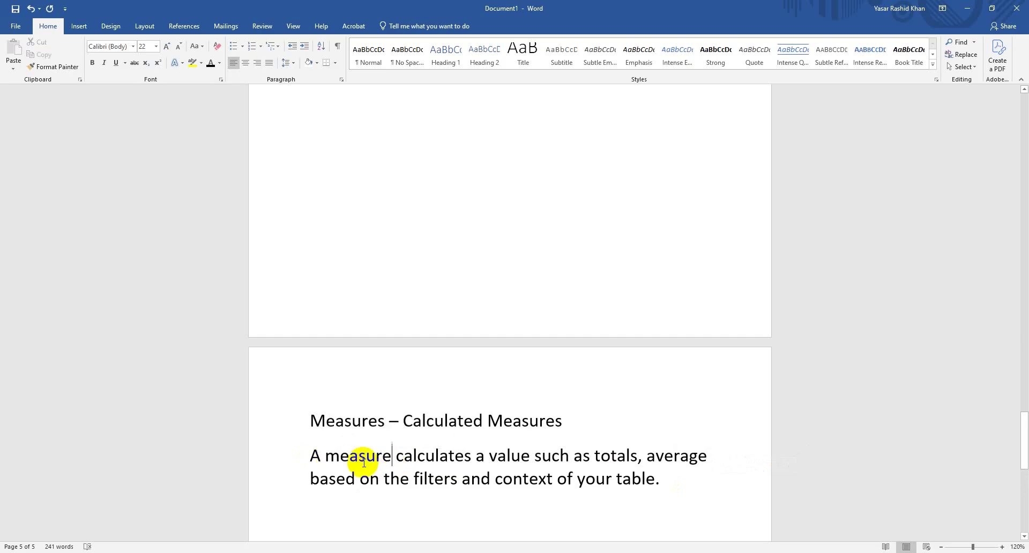
click(676, 477)
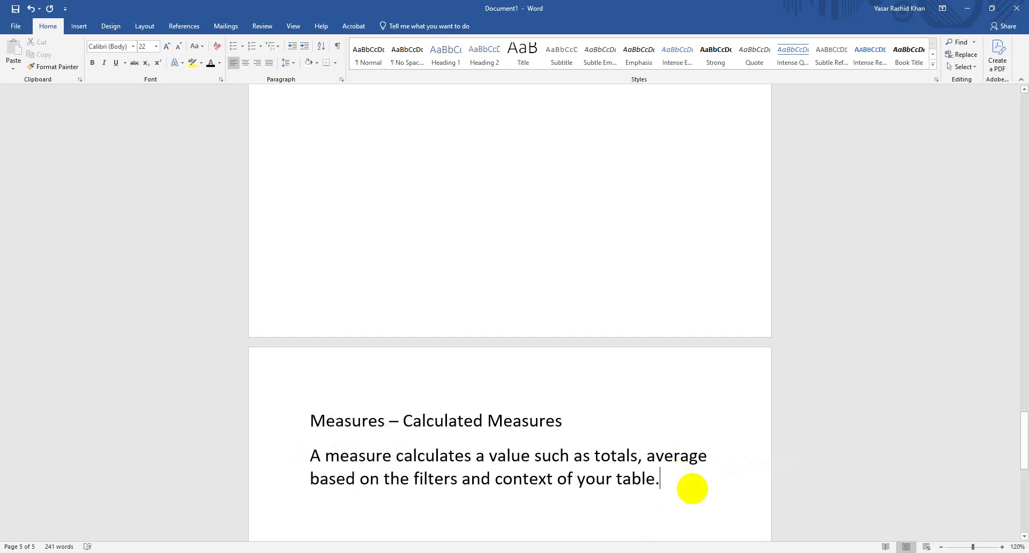
Begin another note with "A" below the measure definition, leaving a blank line between them.
key(Return)
key(Caps_Lock)
text(A)
key(Caps_Lock)
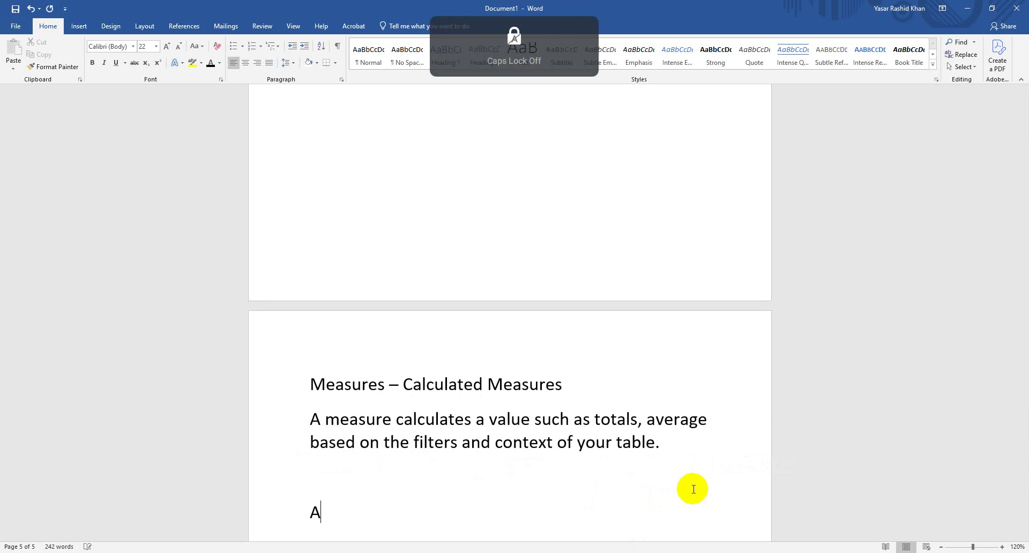
Write the sentence "A measure in DAX is a calculated field used to perform aggregations." below the existing measure definition.
text(me)
key(BackSpace)
key(BackSpace)
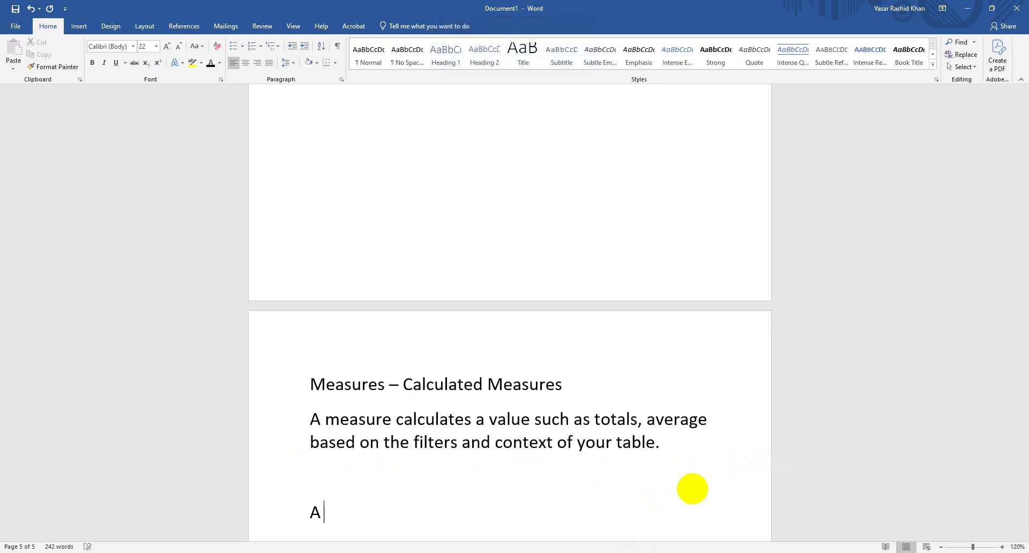
text(measure in)
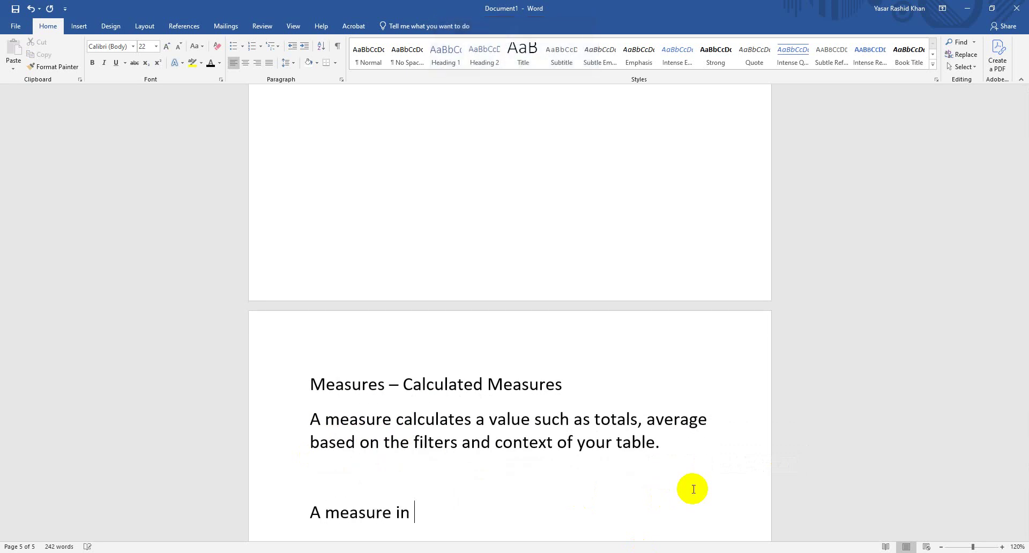
key(Caps_Lock)
text(DAX)
key(Caps_Lock)
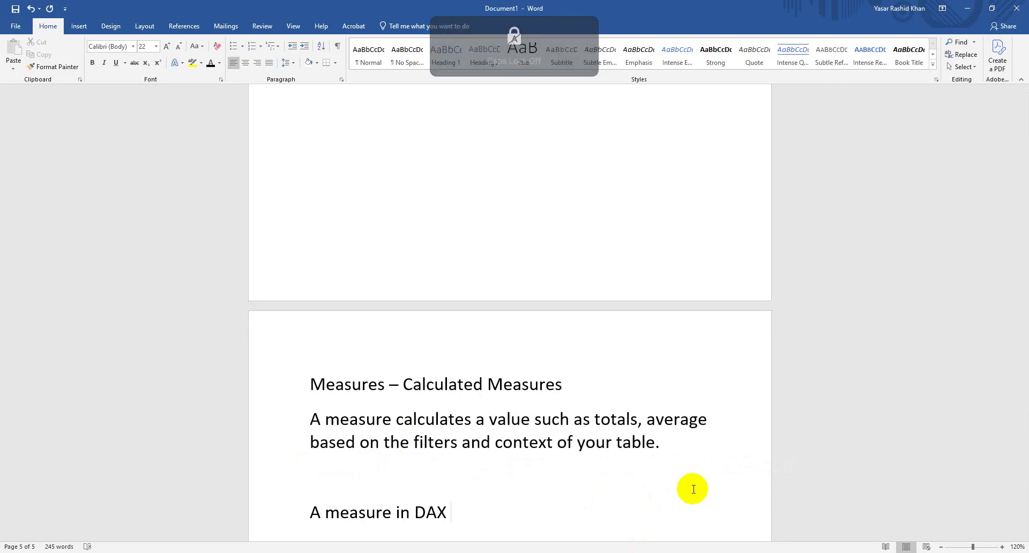
text(is a)
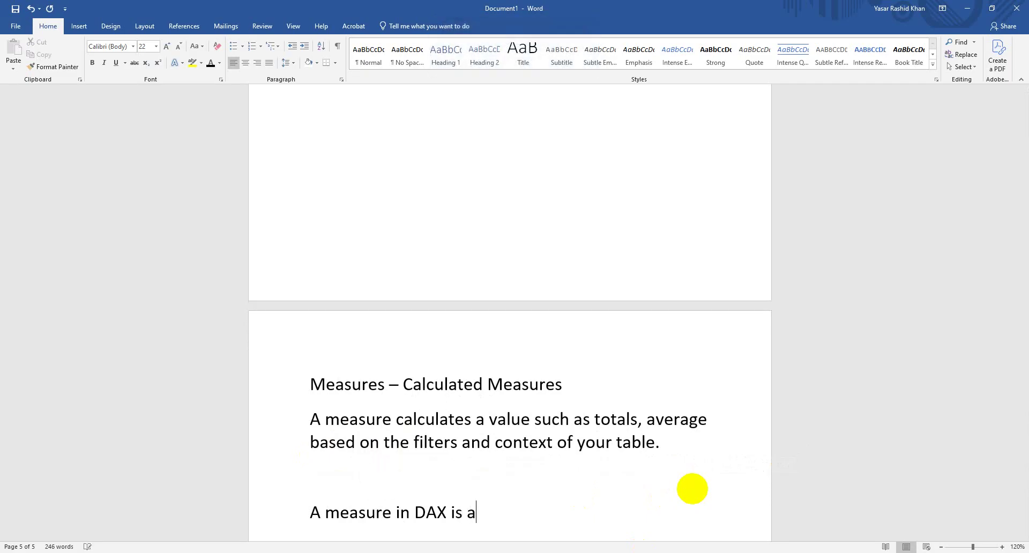
text( calculated)
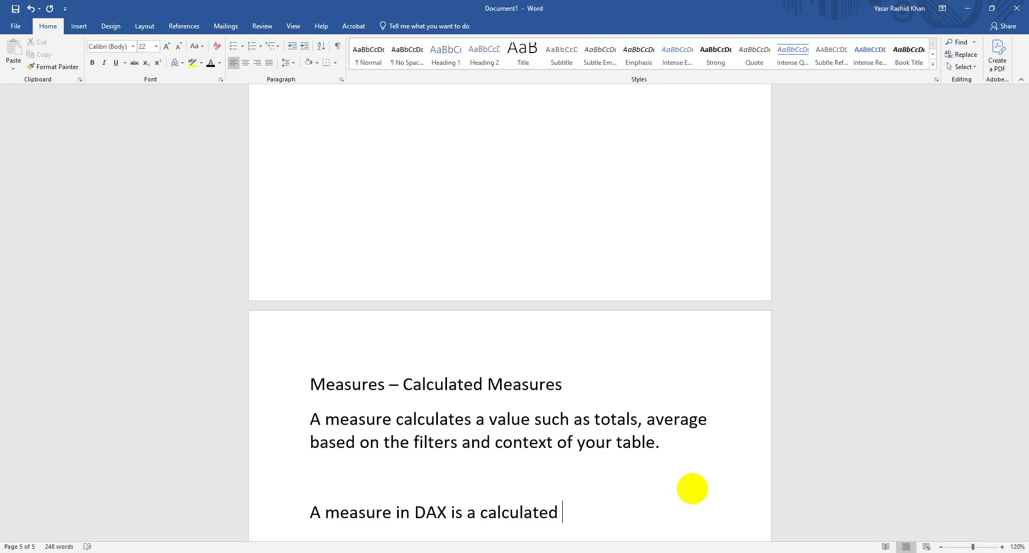
text(field used to)
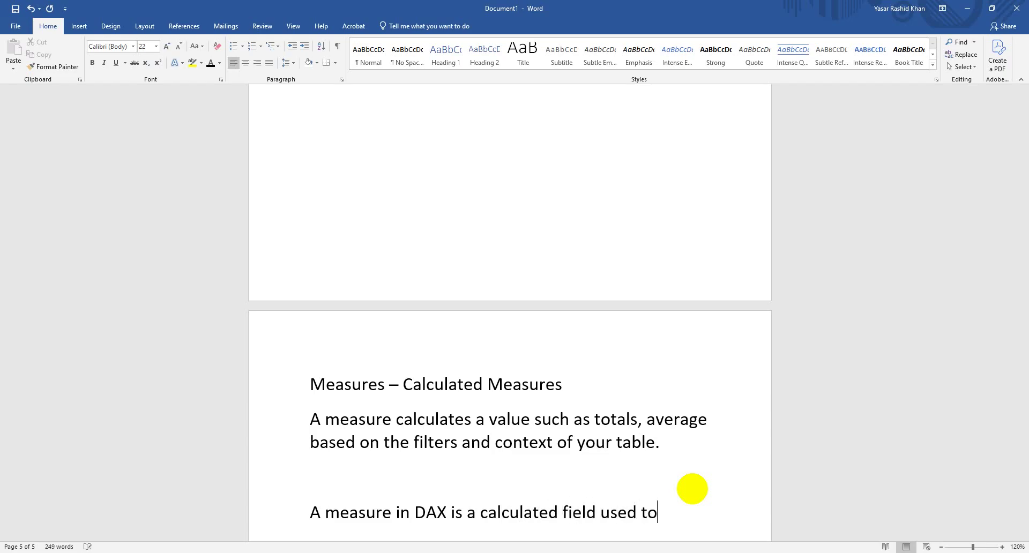
text( perfrorm aggregations.)
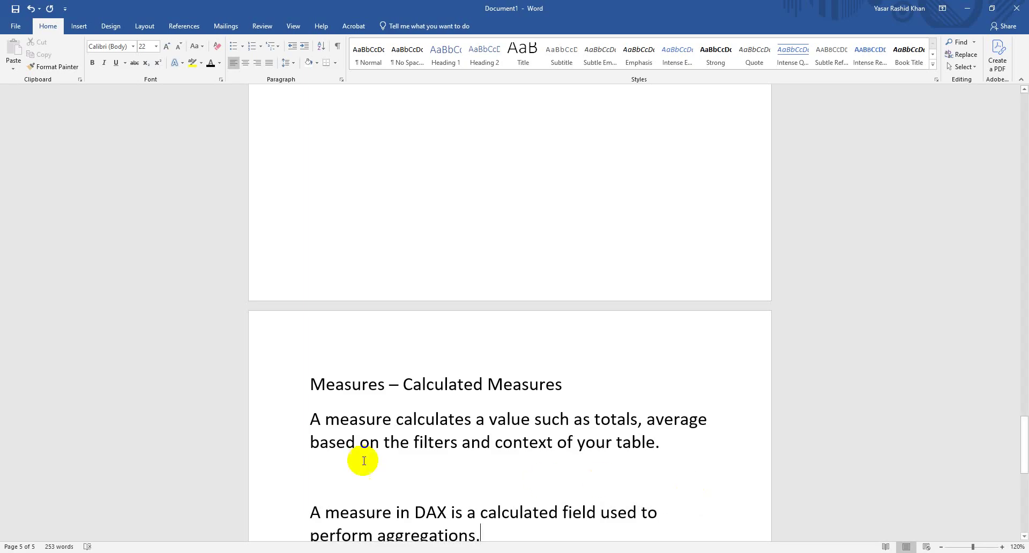
Try removing the empty line between the two measure definitions, and restore it.
scroll(207, 413, down, 4)
scroll(209, 412, down, 1)
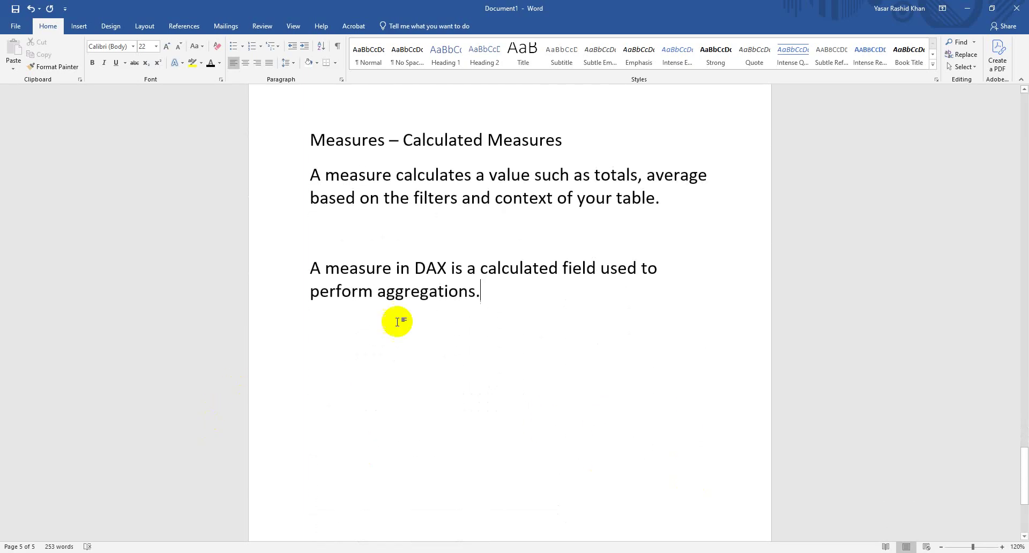
click(394, 239)
key(Delete)
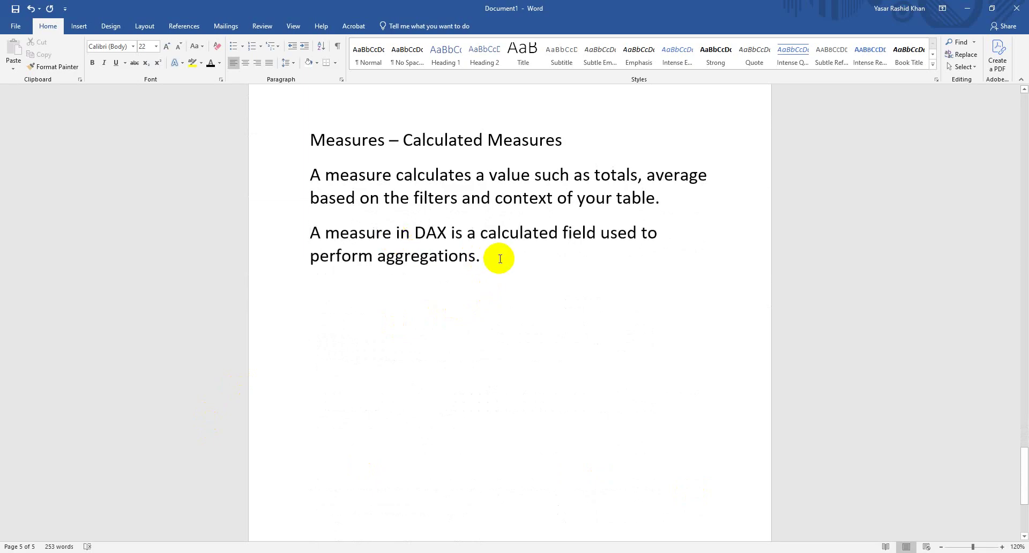
key(Return)
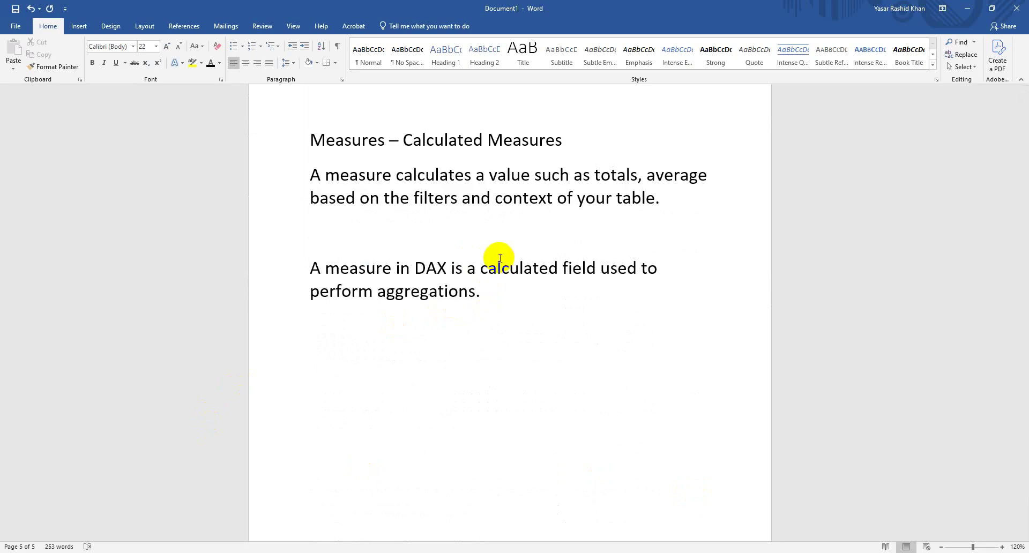
drag(491, 289, 310, 266)
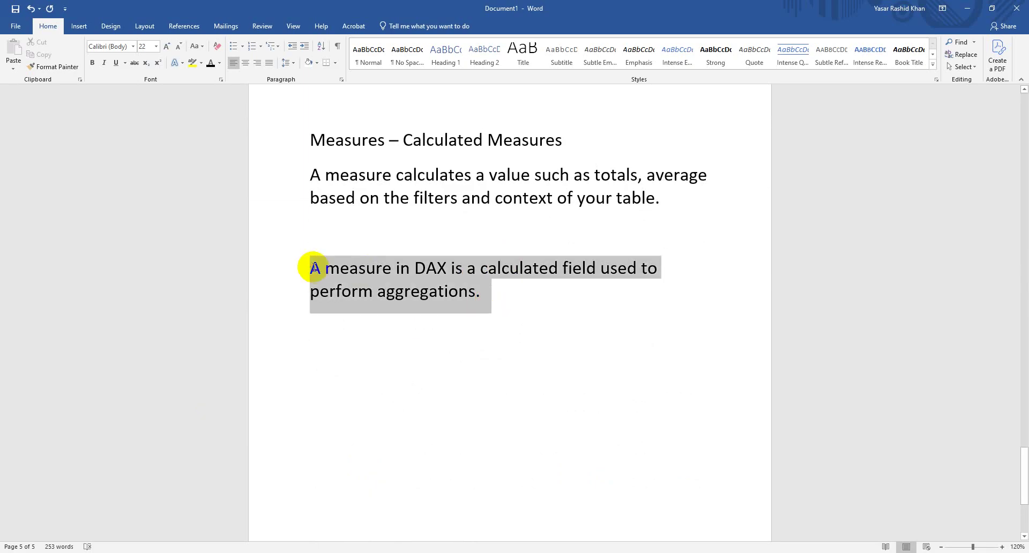
click(512, 313)
drag(394, 268, 321, 269)
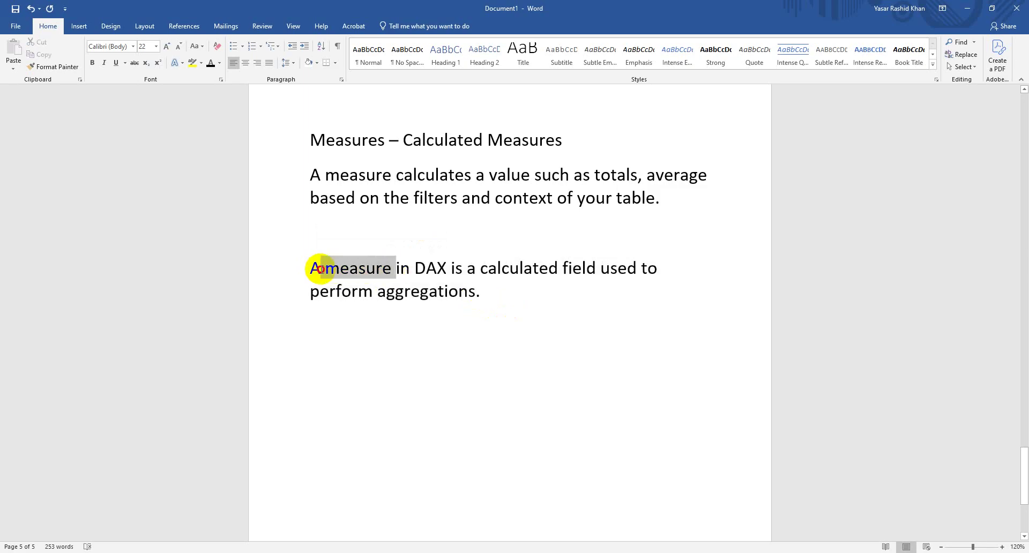
click(506, 295)
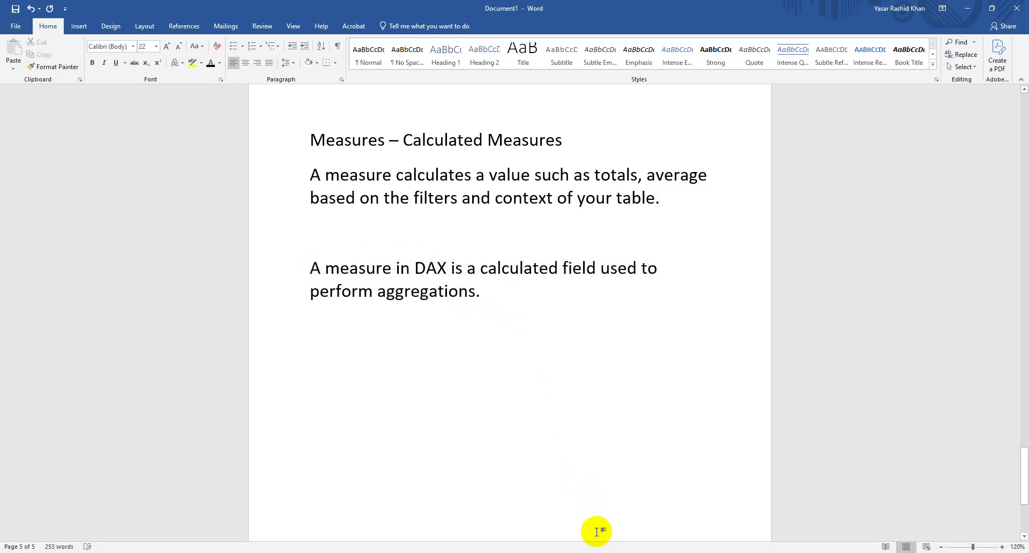
Switch to Power BI Desktop, collapse the Customer table's fields, and display the expanded Sales table.
click(550, 550)
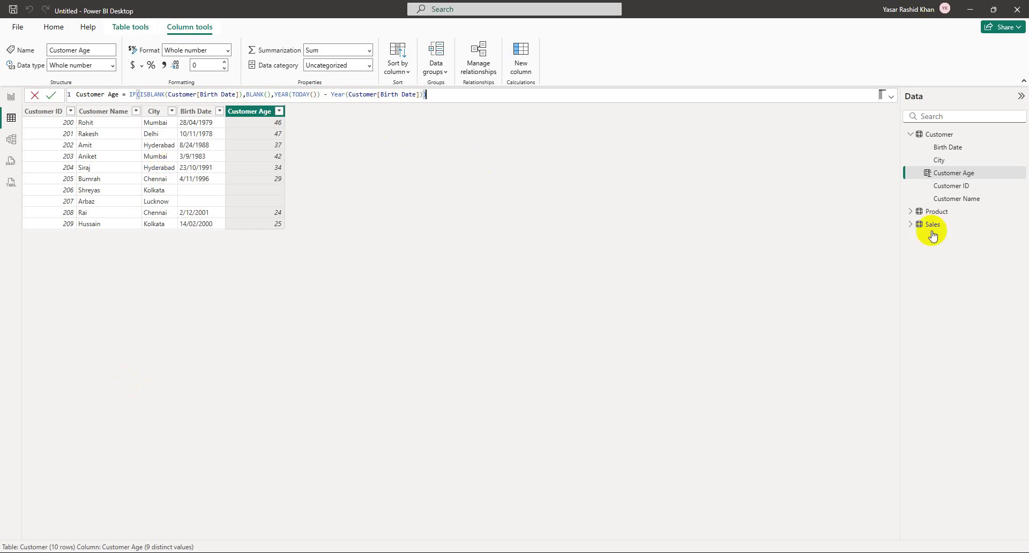
click(910, 224)
click(910, 136)
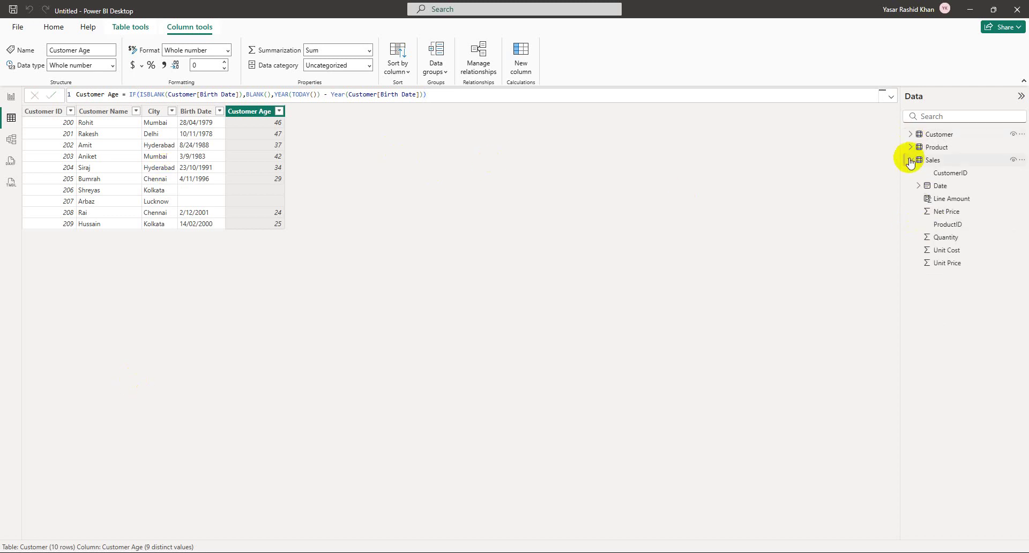
click(927, 160)
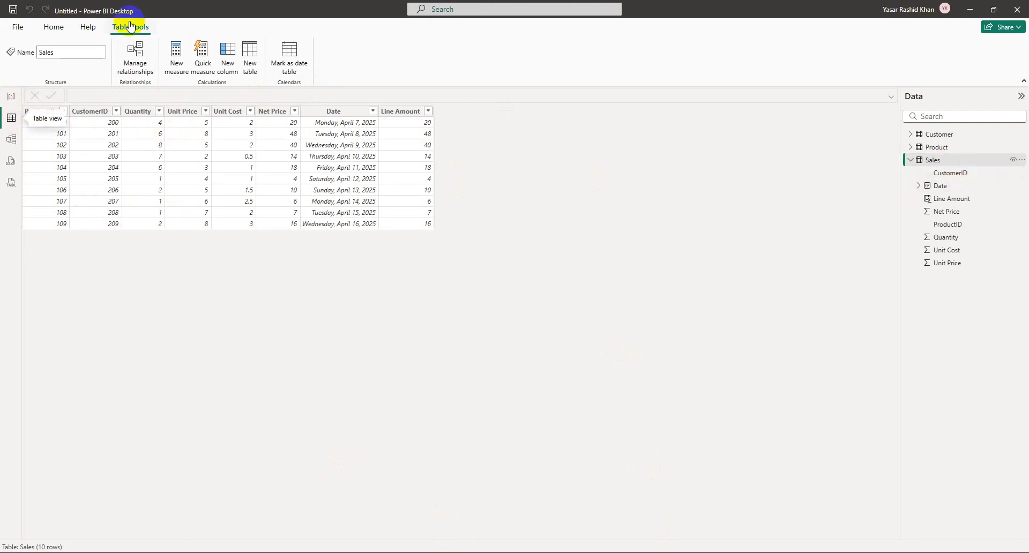
Add a calculated column to the Sales table and name it Line Margin in its formula.
click(226, 61)
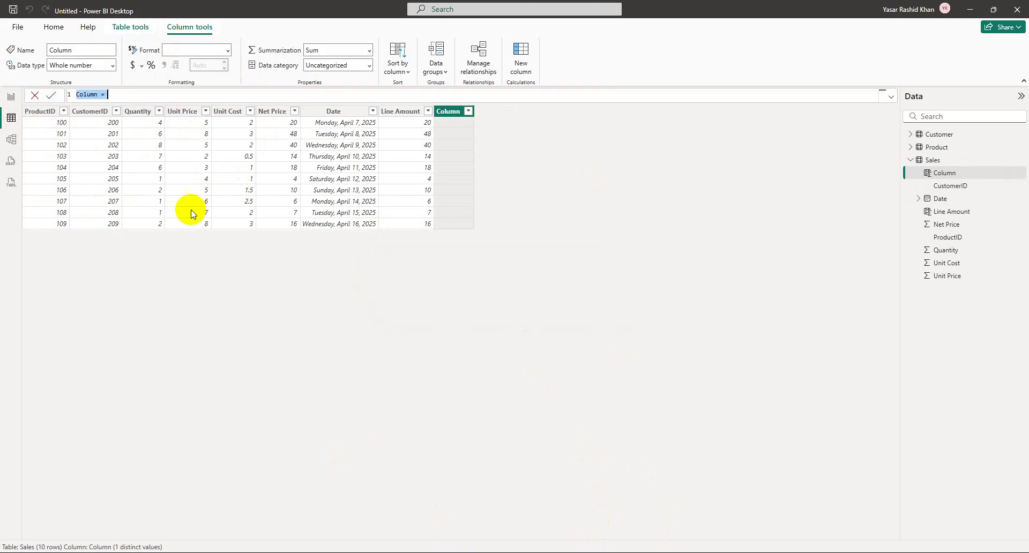
click(106, 95)
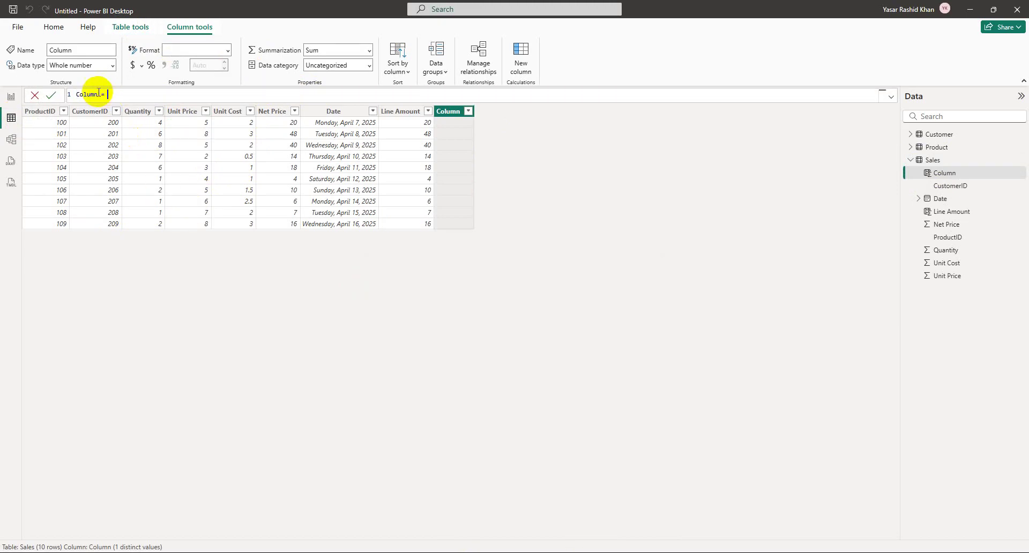
double_click(99, 96)
text(Line)
key(Caps_Lock)
text(Margi)
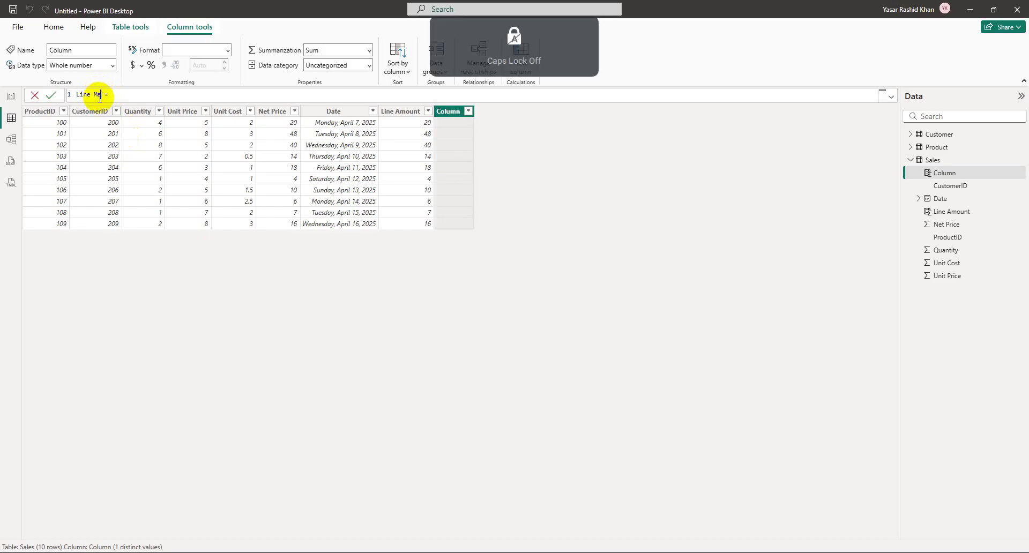
text(n)
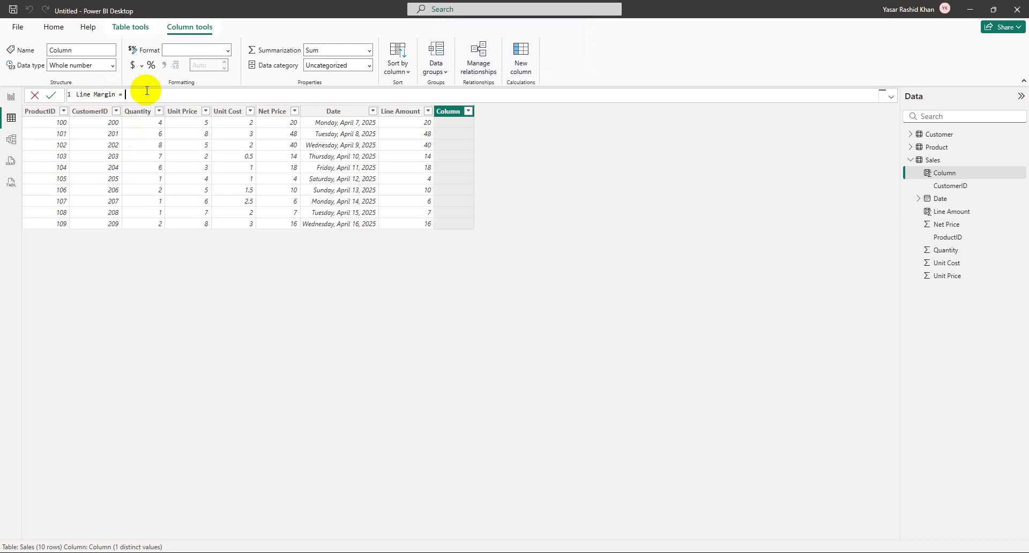
Begin the Line Margin expression with Sales[Quantity] multiplied by an opening parenthesis.
text( = Sal)
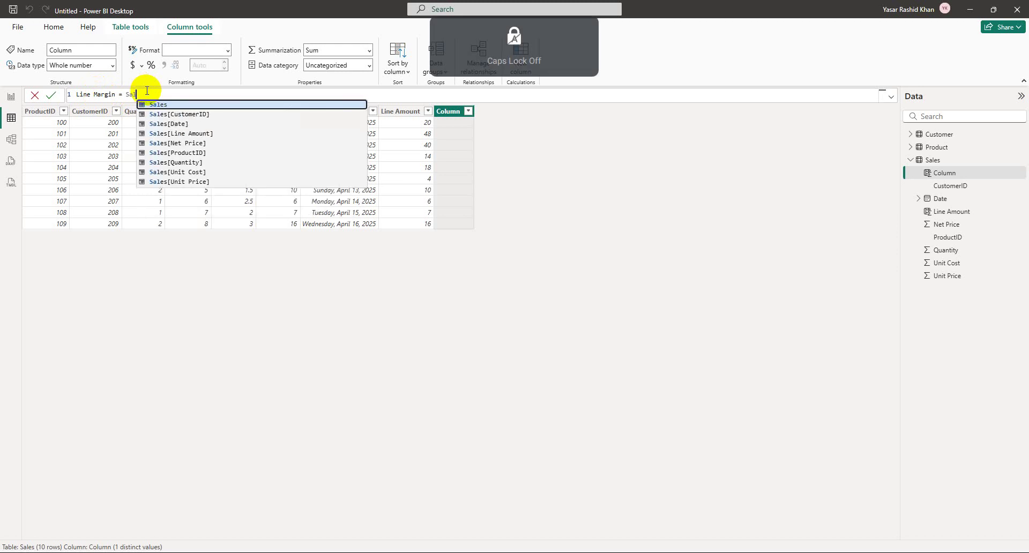
text(es)
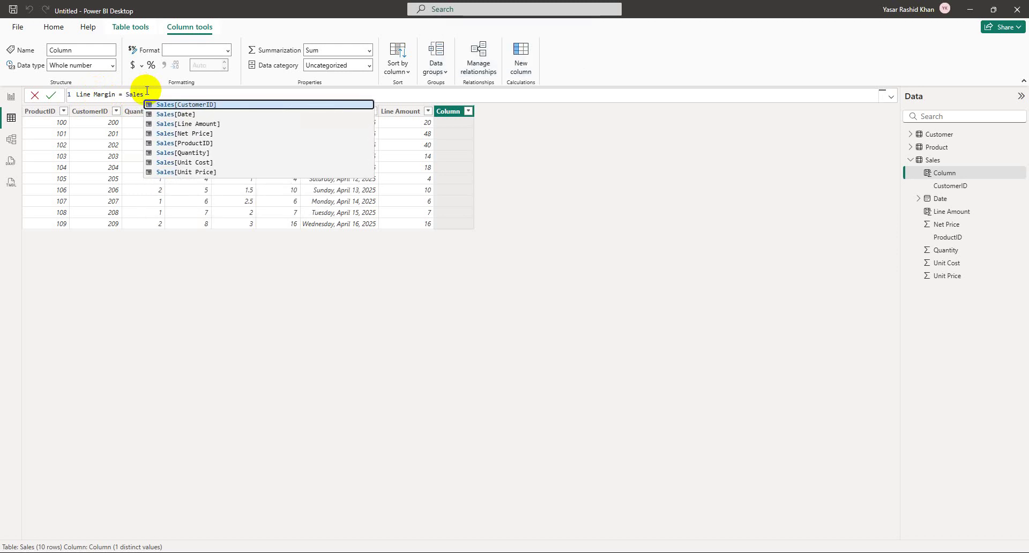
key(Down)
key(Down)
key(Down)
key(Down)
key(Down)
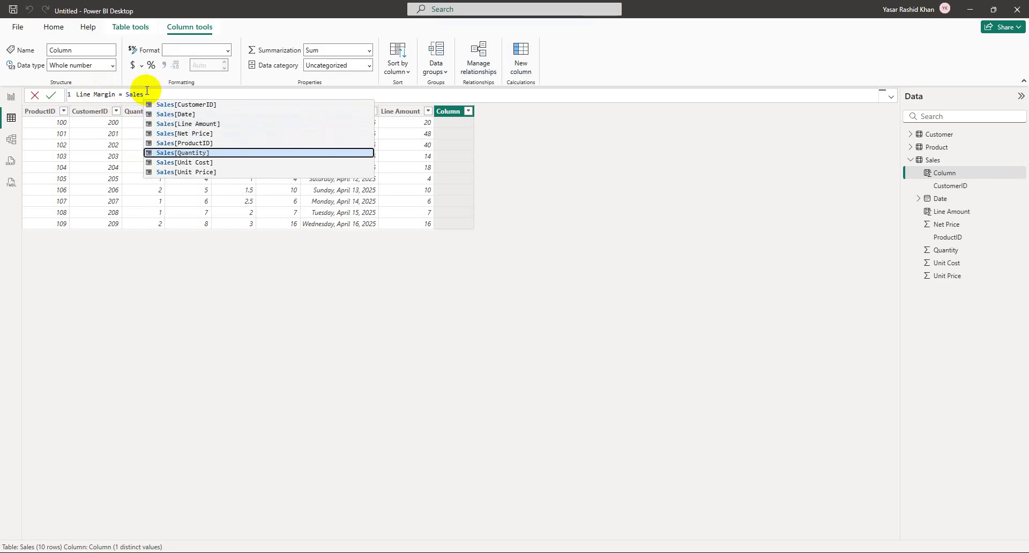
key(Tab)
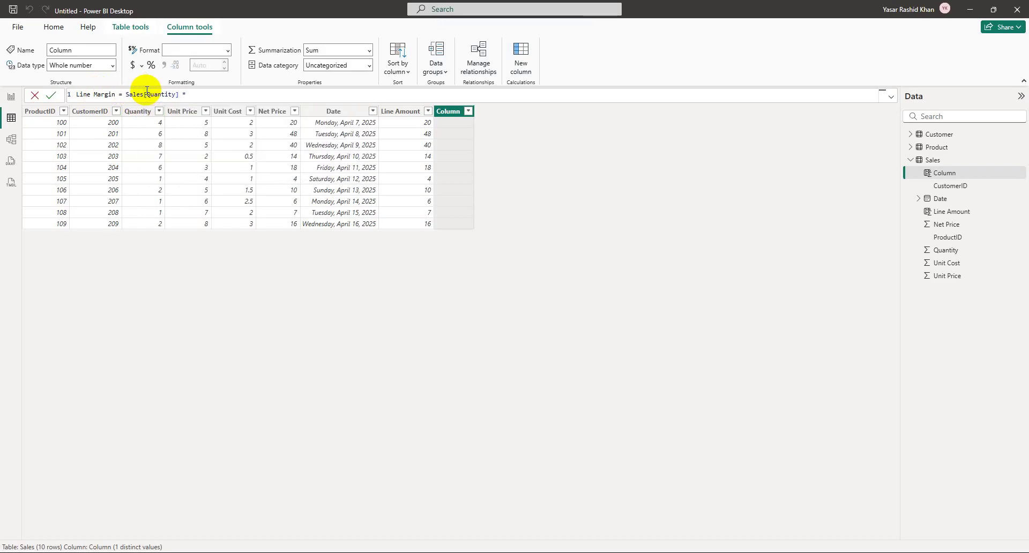
text(* ()
key(Caps_Lock)
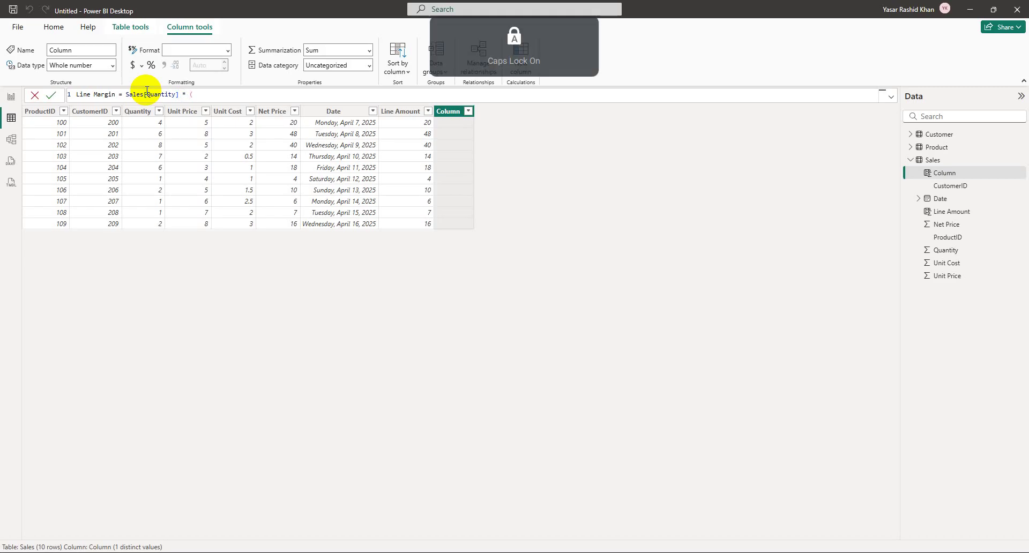
Try Sales[Unit Price] as the first term inside the parenthesis, and erase its column name.
text(Sale)
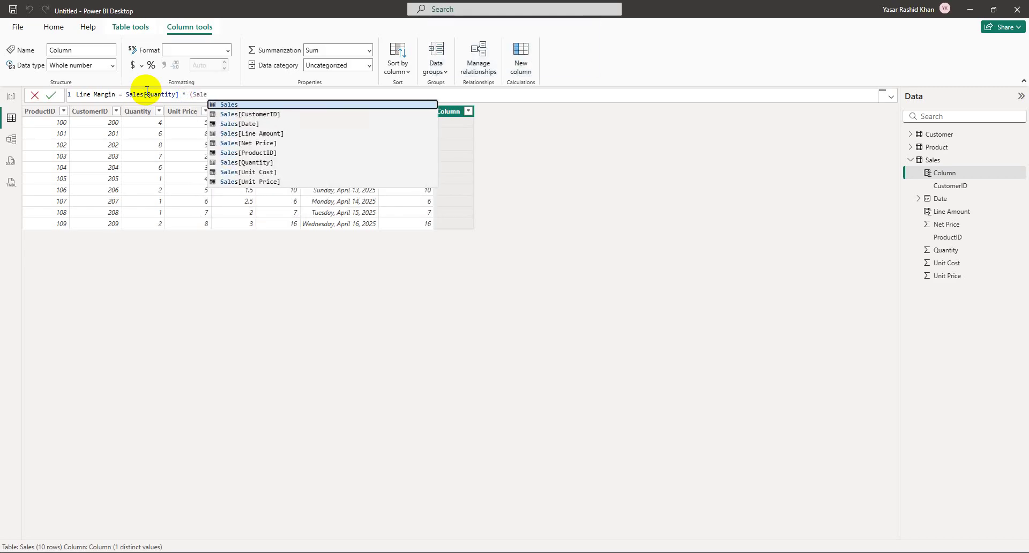
key(Down)
key(Down)
key(Down)
key(Down)
key(Down)
key(Down)
key(Down)
key(Down)
key(Tab)
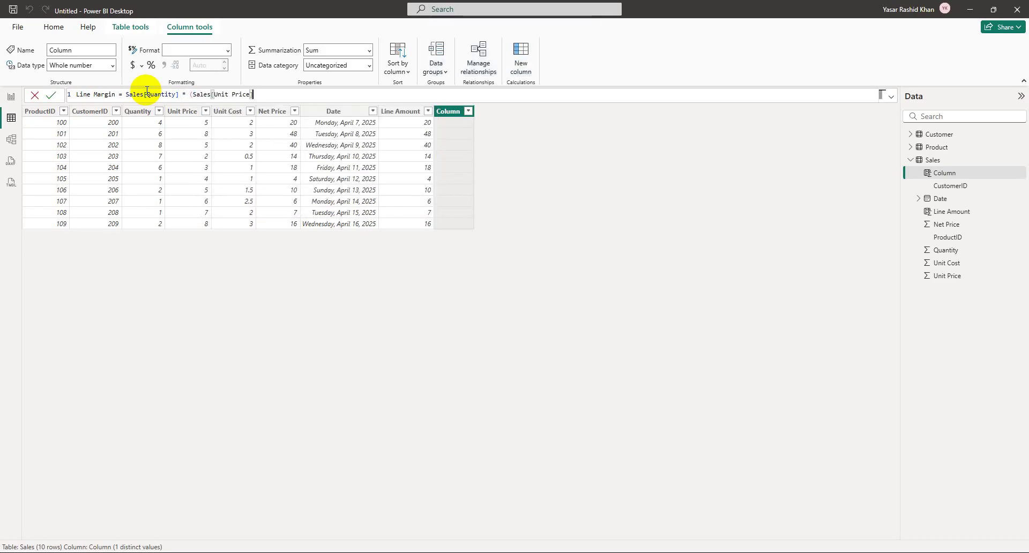
text(-)
key(BackSpace)
key(BackSpace)
key(BackSpace)
key(BackSpace)
key(BackSpace)
key(BackSpace)
key(BackSpace)
key(BackSpace)
key(BackSpace)
key(BackSpace)
key(BackSpace)
key(BackSpace)
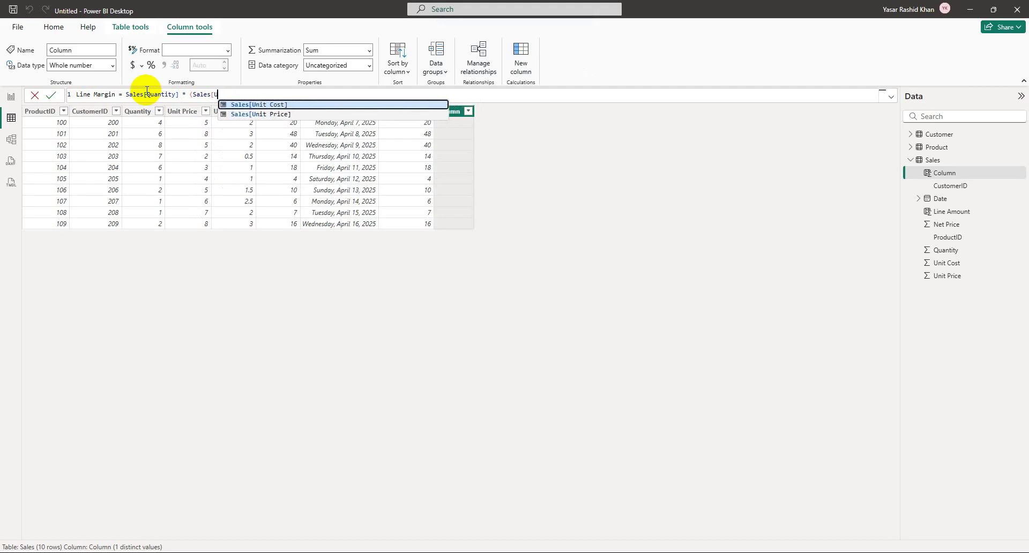
Complete the parenthesized part as Sales[Net Price] - Sales[Unit Cost], with a single space after the minus sign.
key(Caps_Lock)
text(Net)
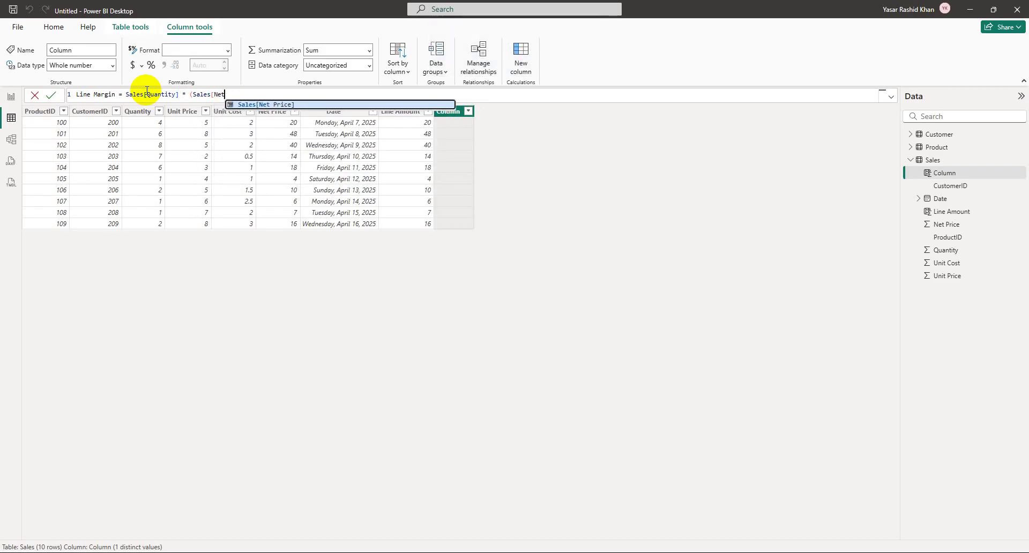
key(Tab)
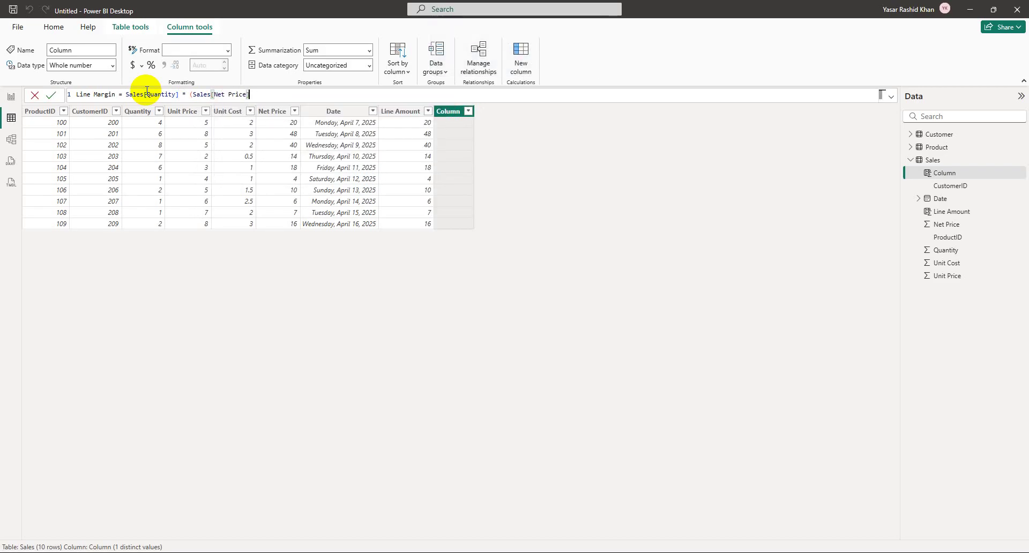
text(-)
key(Caps_Lock)
text(Sa)
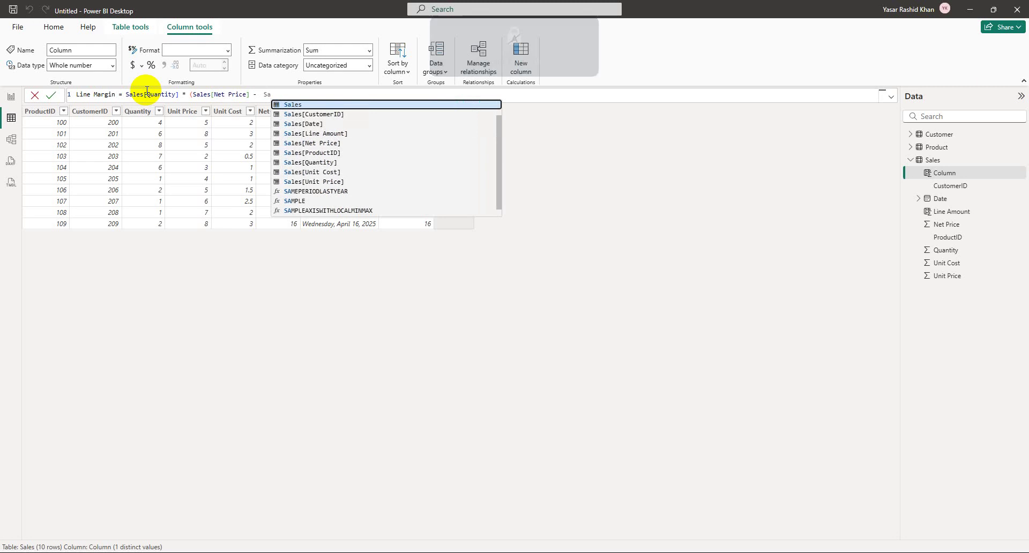
key(Down)
key(Down)
key(Down)
key(Down)
key(Down)
key(Down)
key(Down)
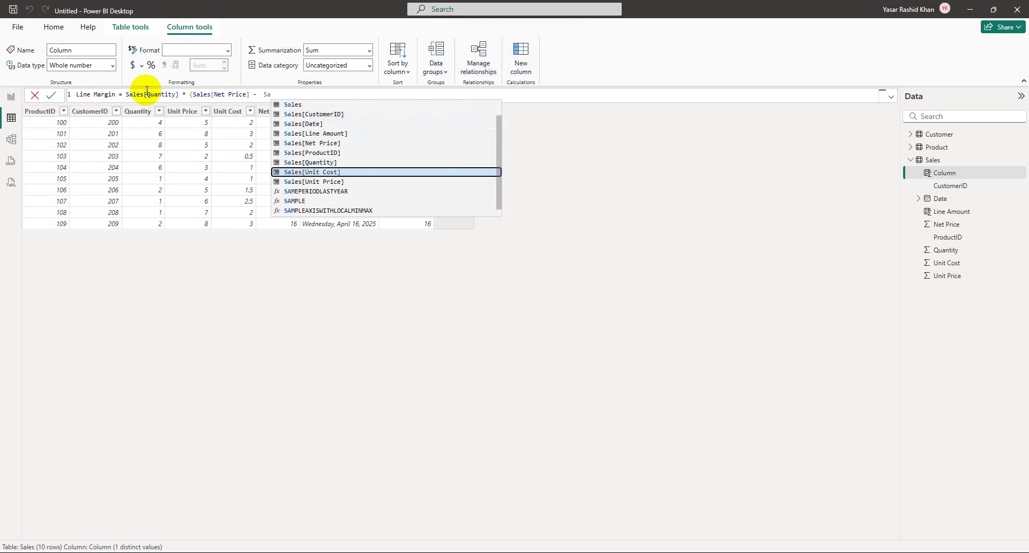
key(Tab)
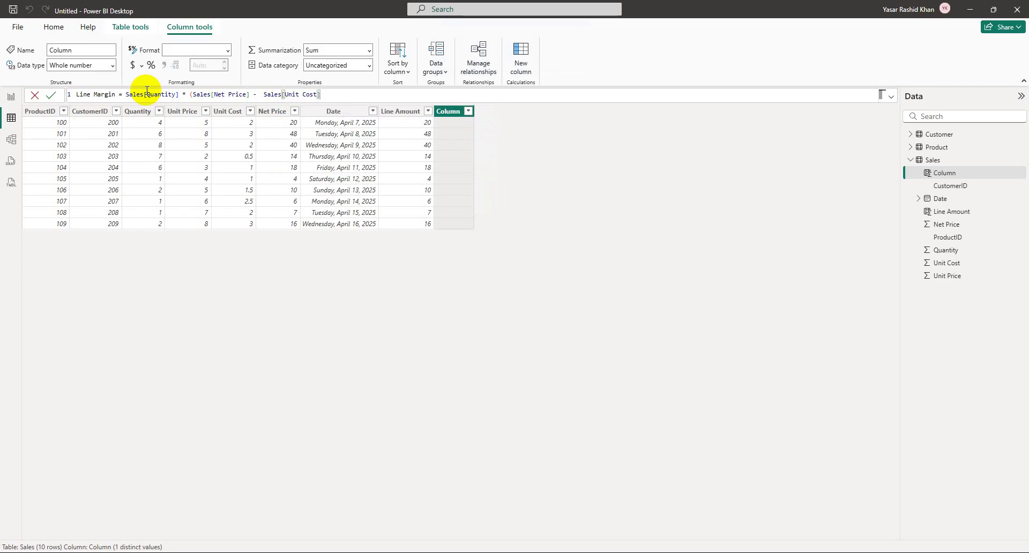
text())
key(ctrl+Left)
key(ctrl+Left)
key(ctrl+Left)
key(BackSpace)
Replace Net Price with Unit Price inside the parenthesis of the Line Margin formula and commit the calculated column.
key(ctrl+Left)
key(ctrl+Left)
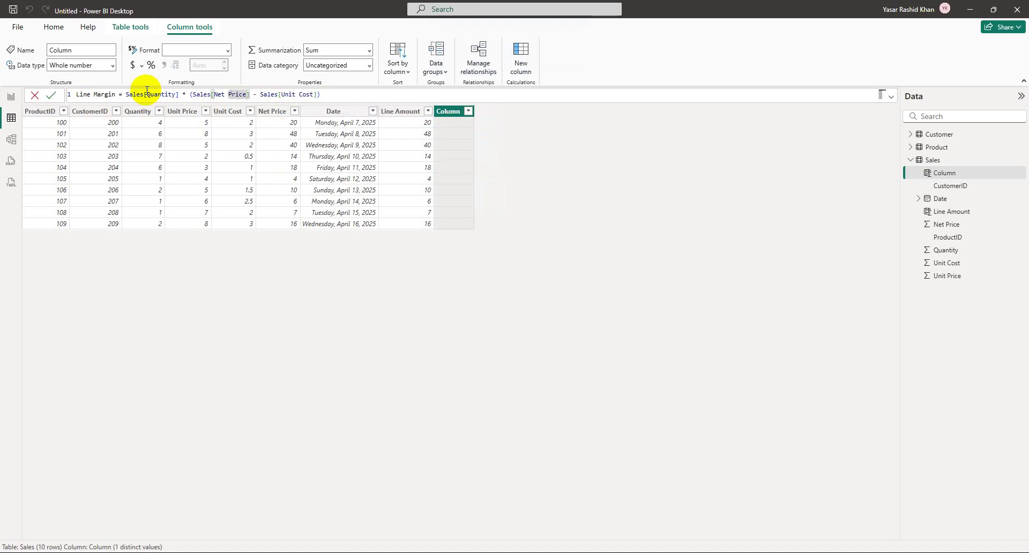
key(BackSpace)
key(BackSpace)
key(BackSpace)
key(BackSpace)
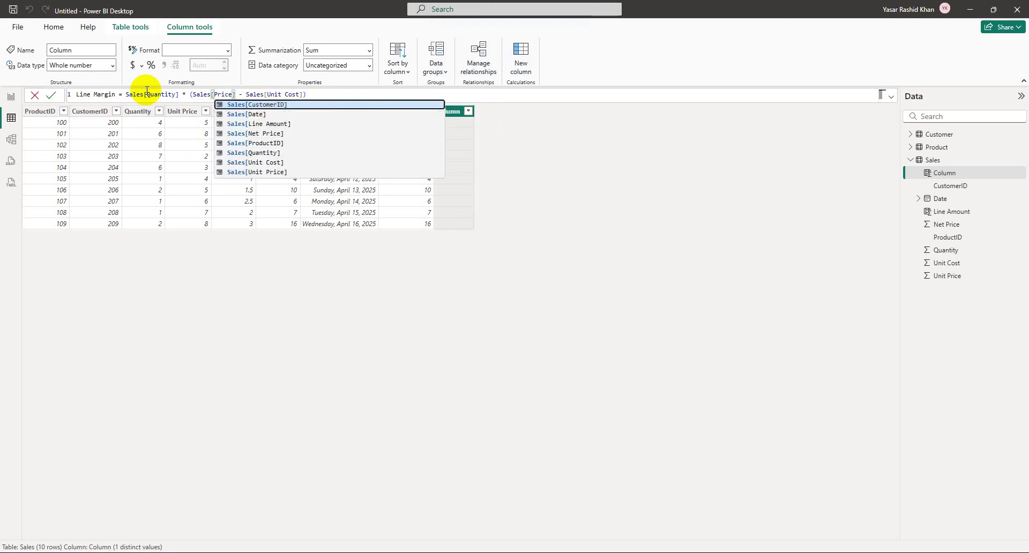
key(Down)
key(Down)
key(Down)
key(Down)
key(Down)
key(Down)
key(Down)
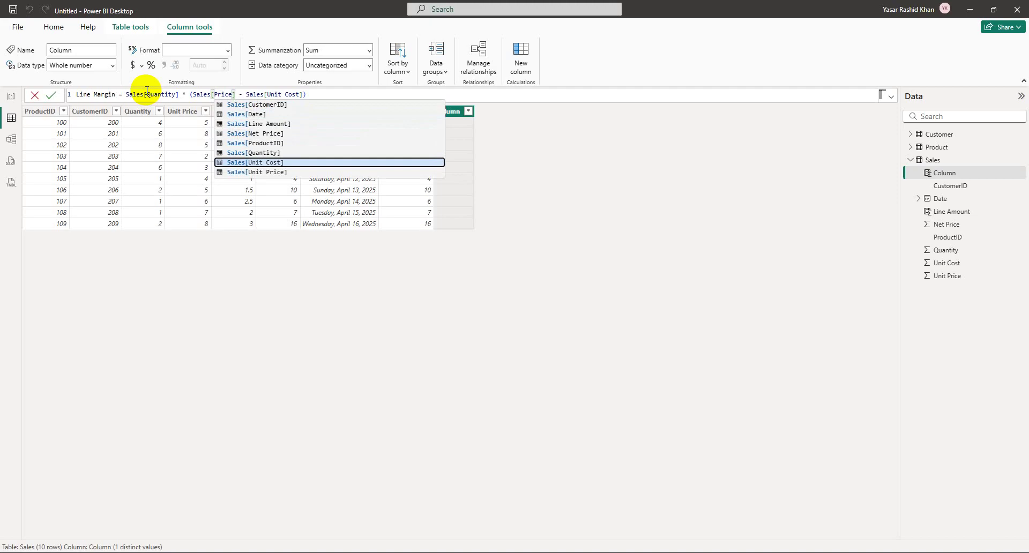
key(Tab)
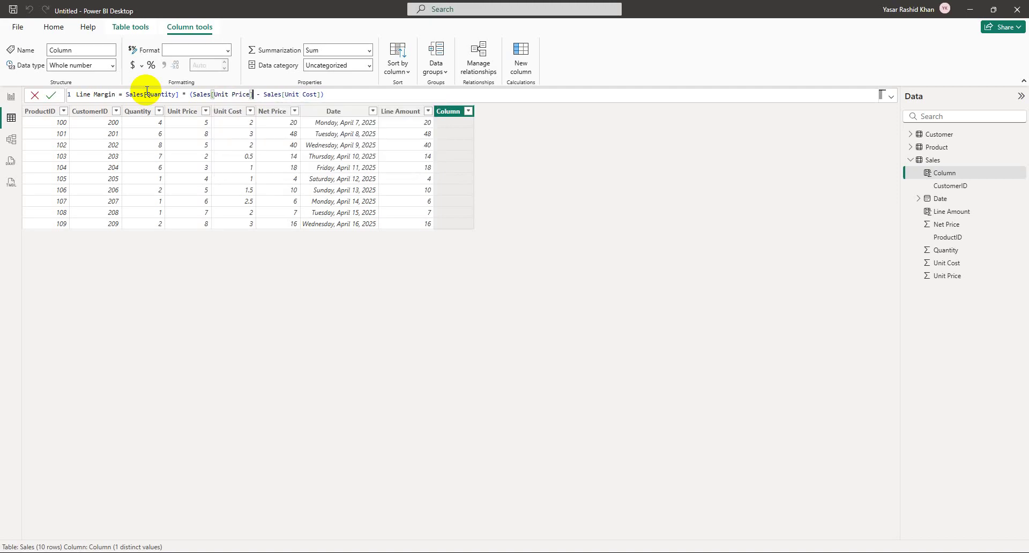
click(339, 95)
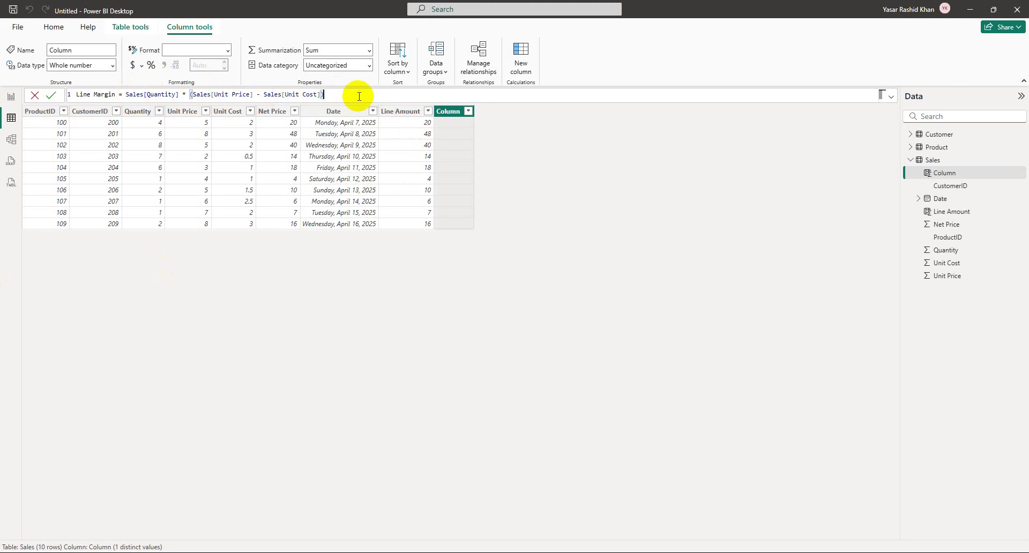
click(50, 99)
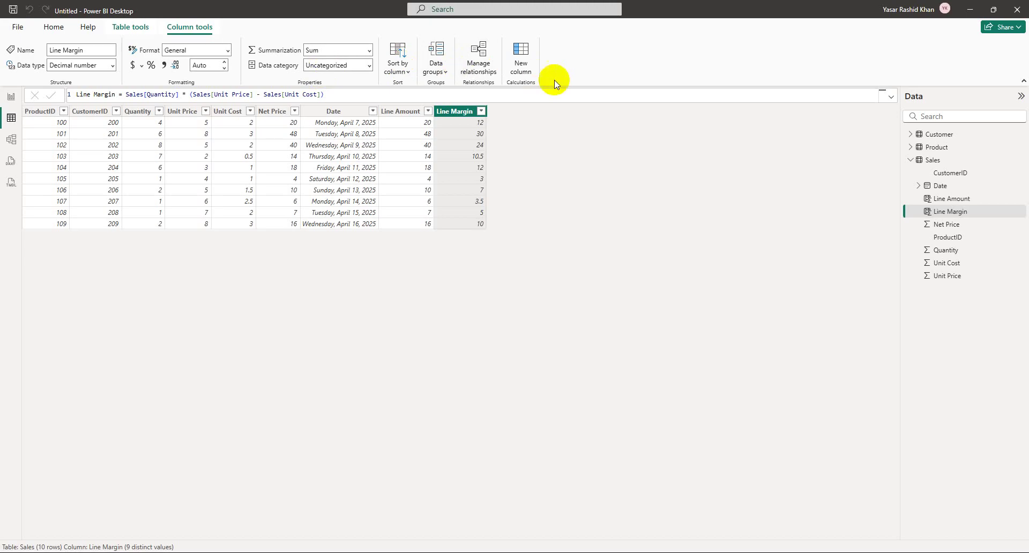
Add another calculated column to the Sales table and name it Line Margin% in its formula.
click(522, 69)
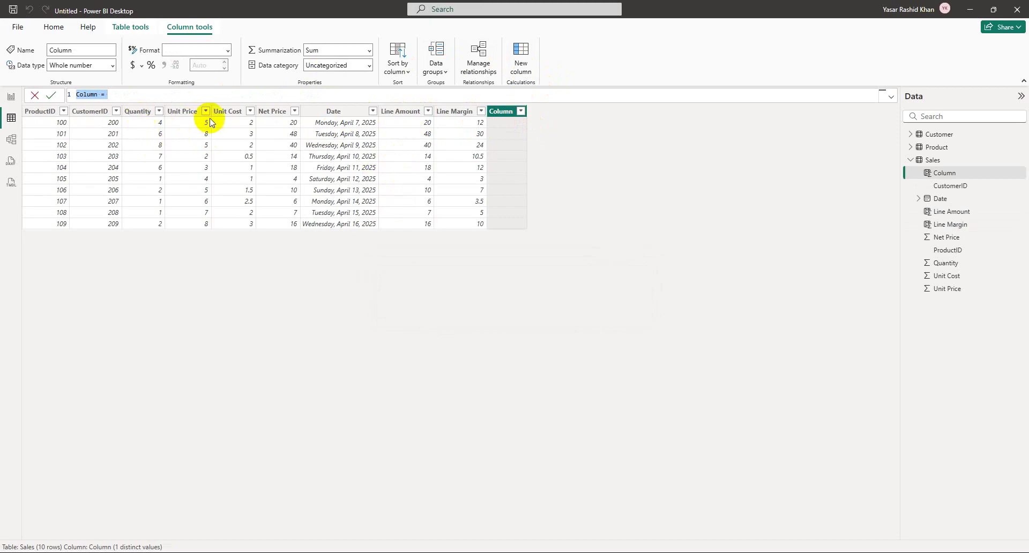
click(100, 95)
key(BackSpace)
key(BackSpace)
key(BackSpace)
key(BackSpace)
key(BackSpace)
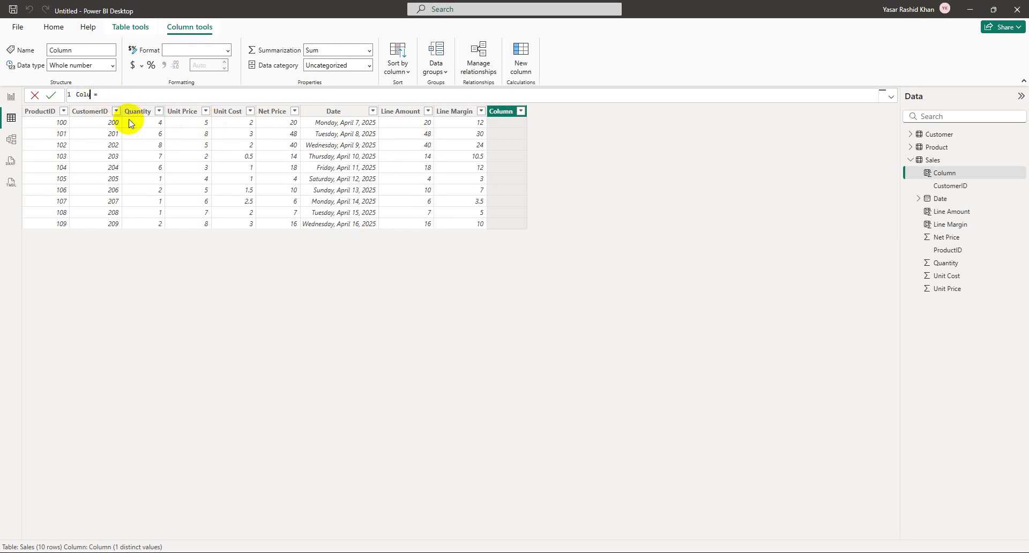
key(BackSpace)
text(L)
key(Caps_Lock)
text(ine Margin%)
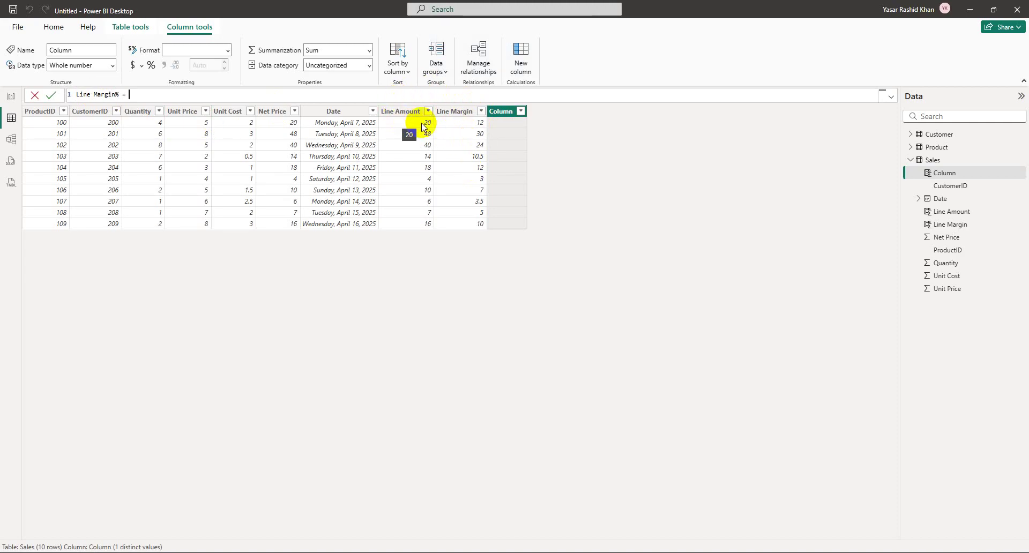
Begin the Line Margin% expression with Sales[Line Margin] followed by a division sign.
click(263, 100)
text(Sal)
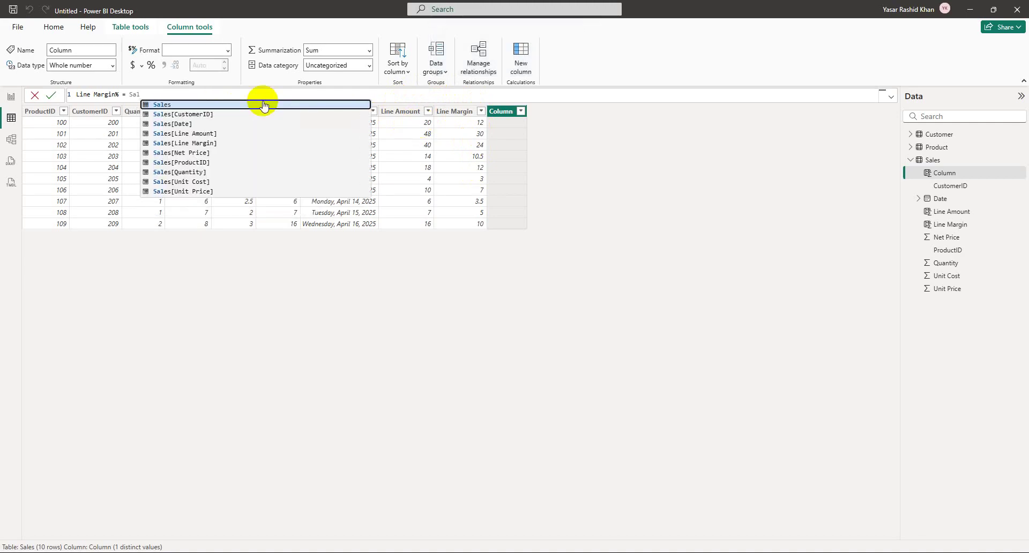
key(Down)
key(Down)
key(Down)
key(Down)
key(Up)
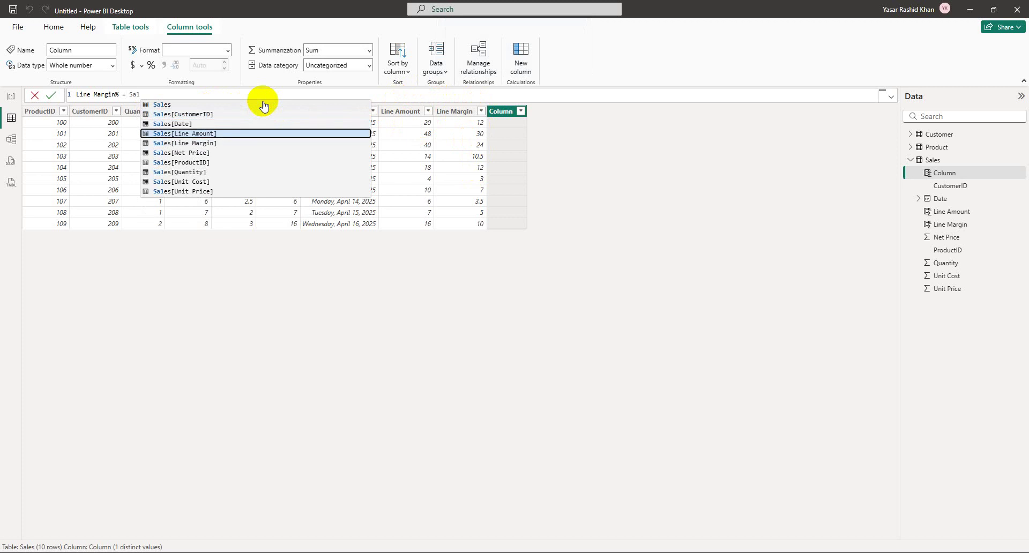
key(Down)
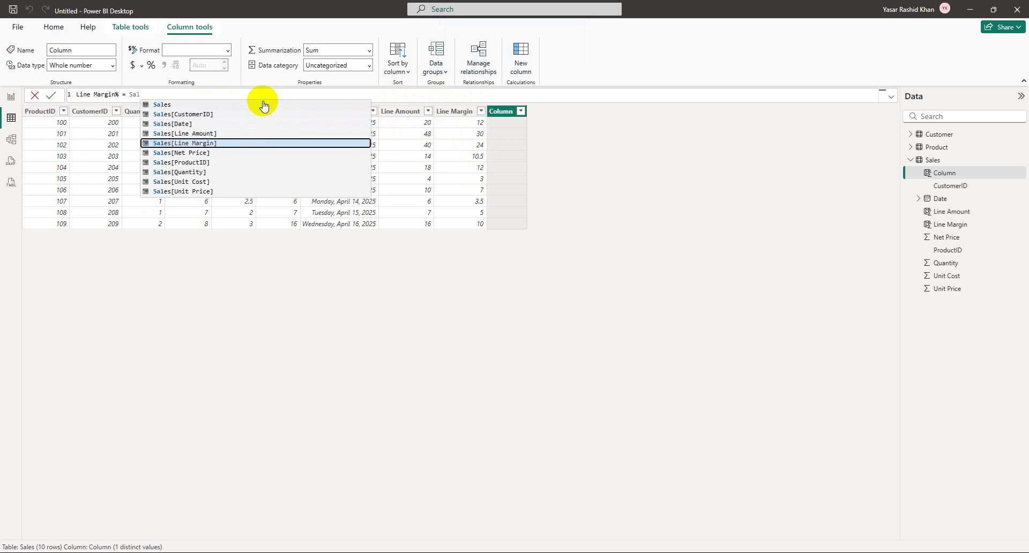
key(Tab)
text(/)
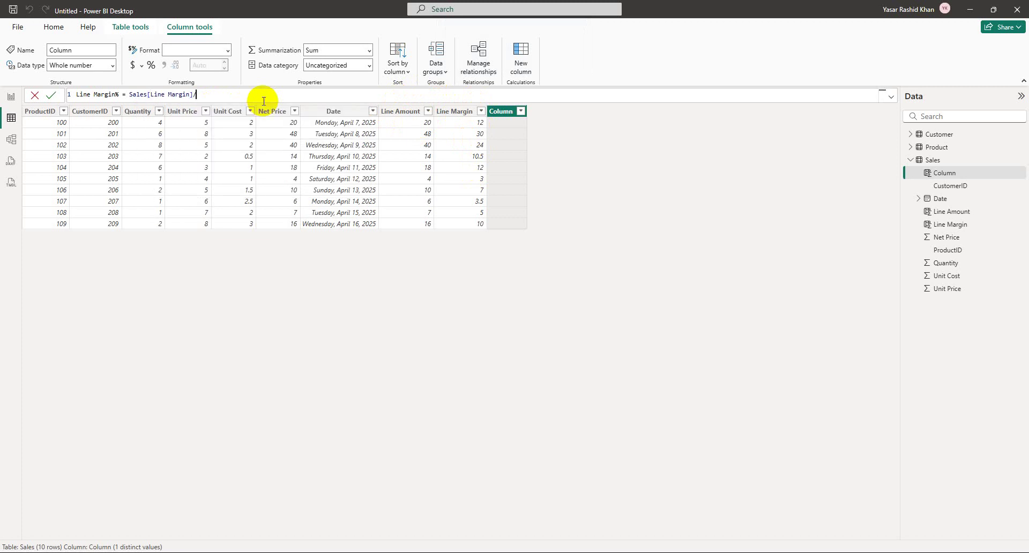
Complete the Line Margin% formula with Sales[Line Amount] as the divisor and commit the column.
text(Sale)
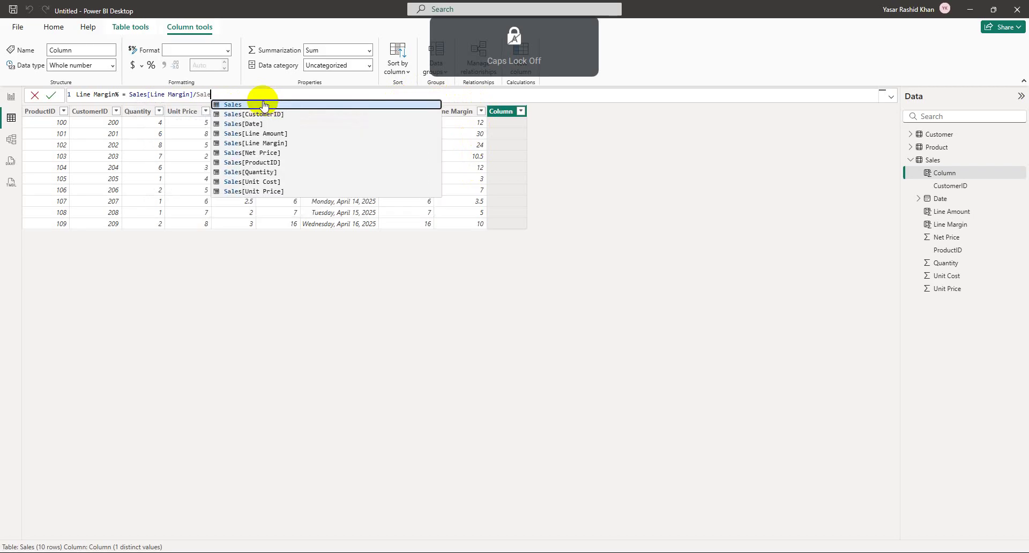
key(Down)
key(Down)
key(Down)
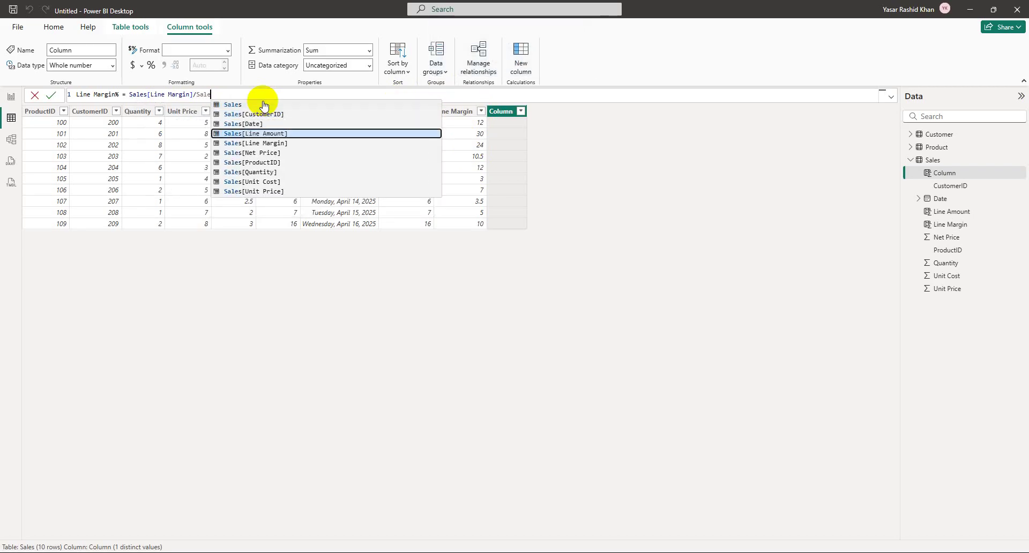
key(Tab)
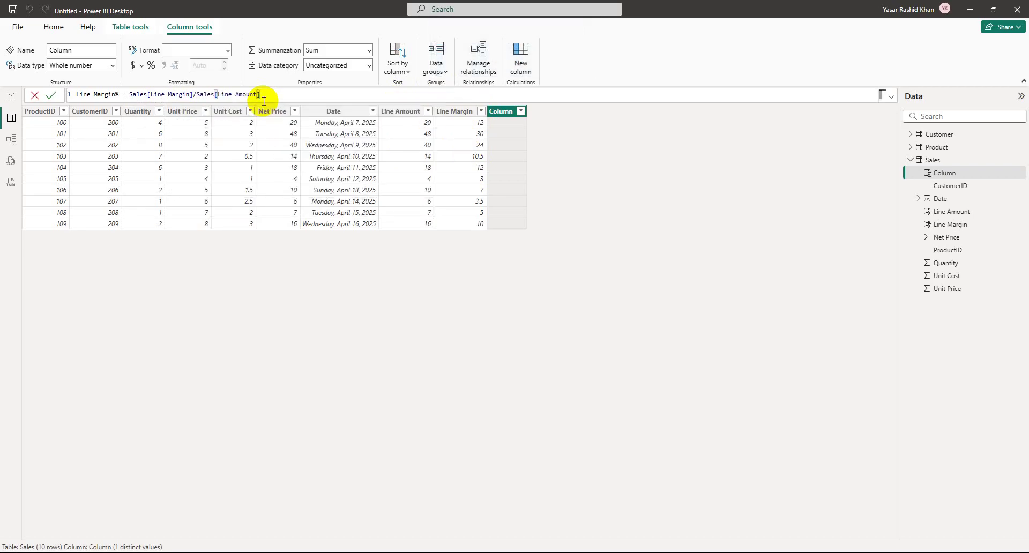
key(Return)
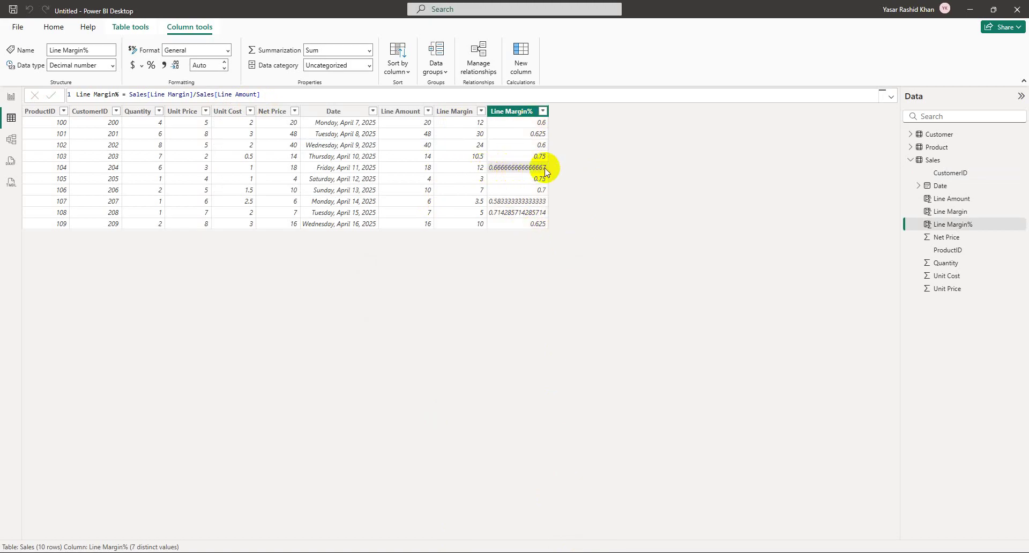
Format the Line Margin% column as a percentage with two decimal places.
click(501, 114)
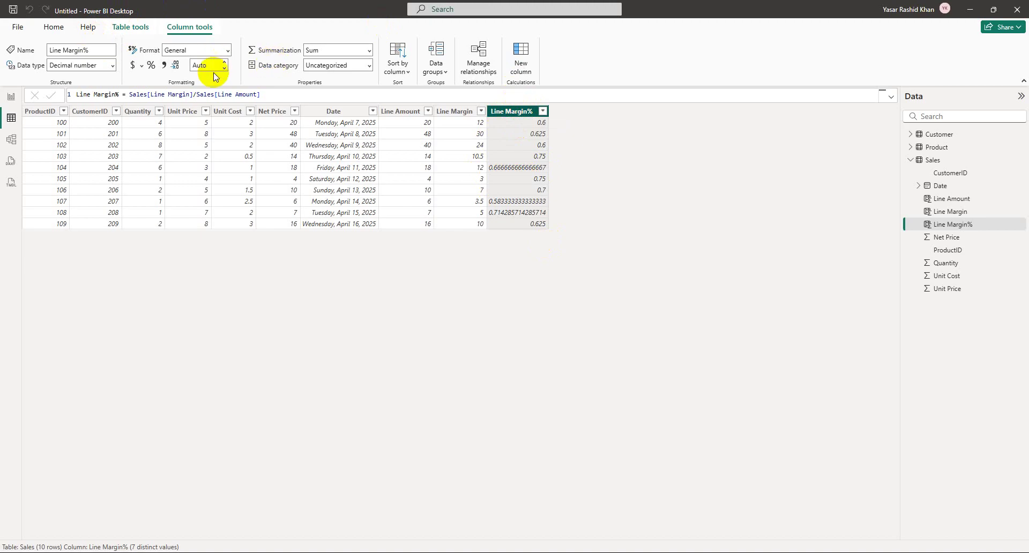
click(151, 65)
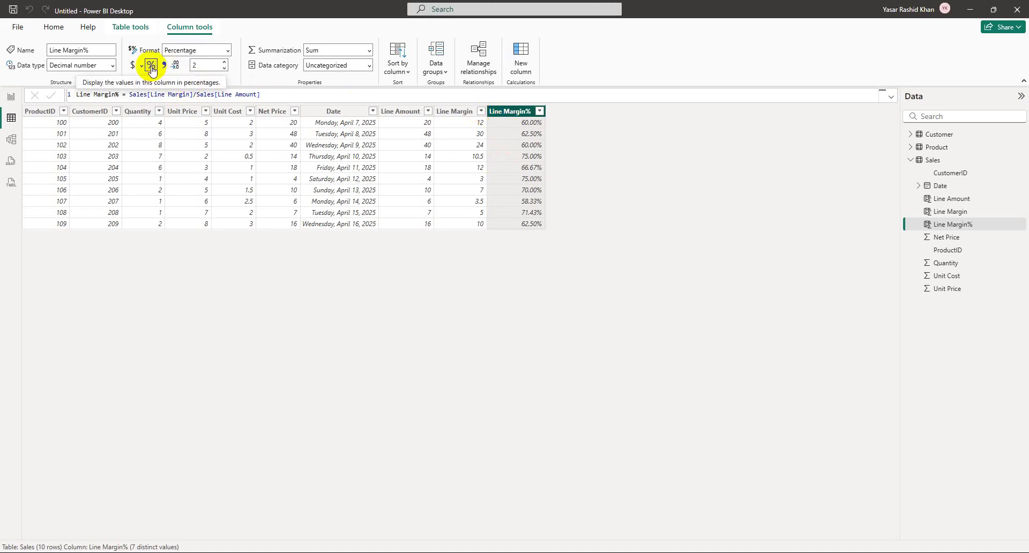
drag(202, 66, 190, 63)
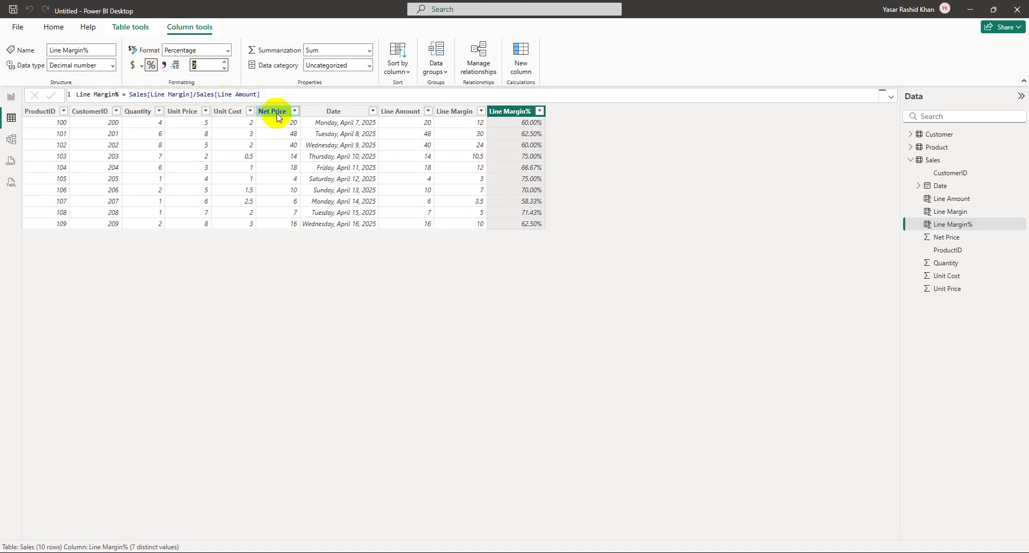
click(626, 301)
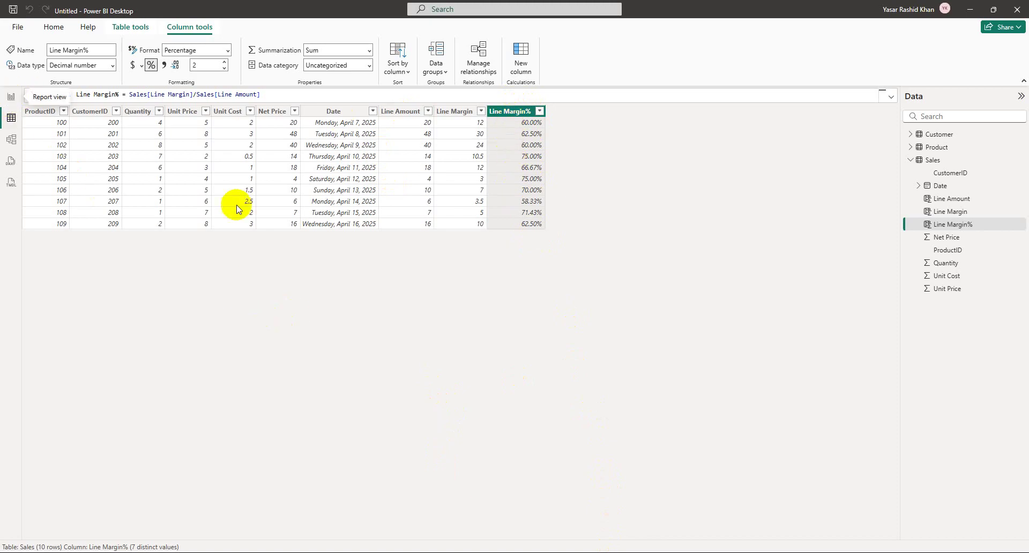
Review the Customer and Product tables, and replace Customer Age with the Product table's SubCategory on the report chart's X-axis.
click(910, 135)
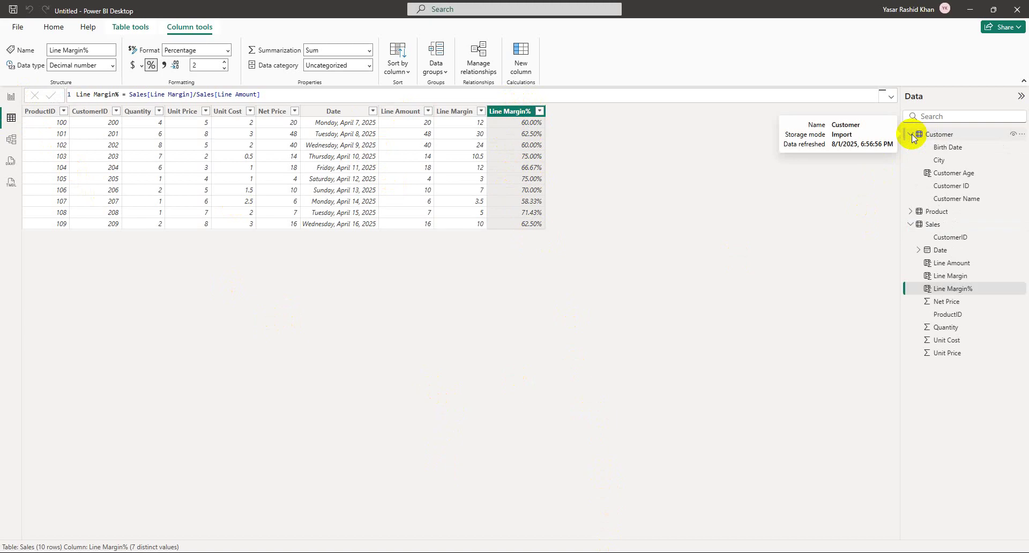
click(945, 136)
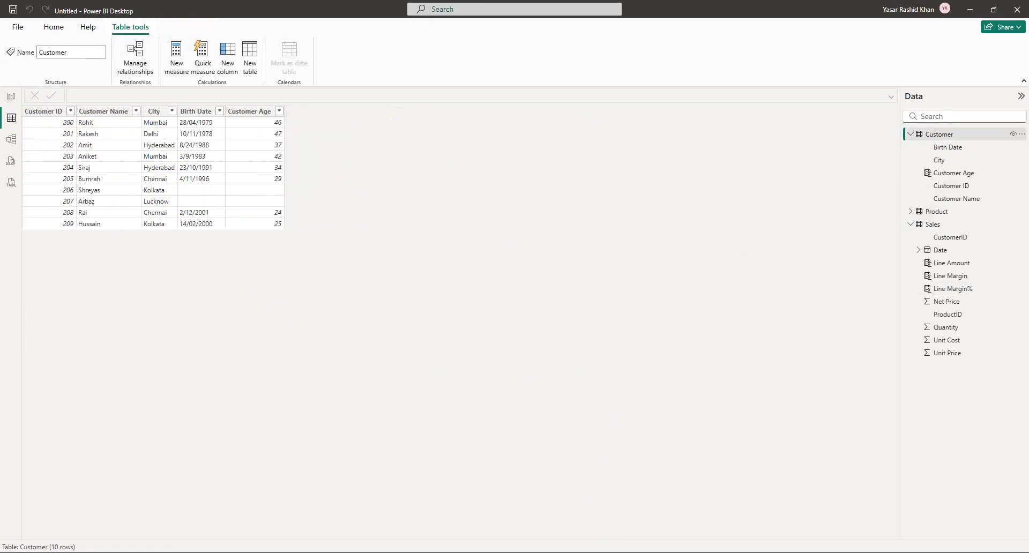
click(939, 212)
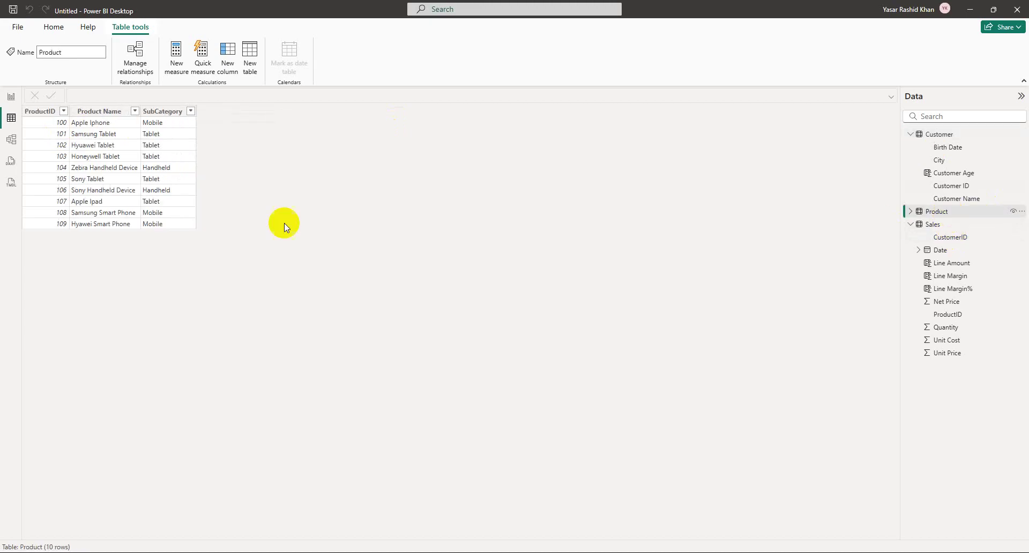
click(8, 97)
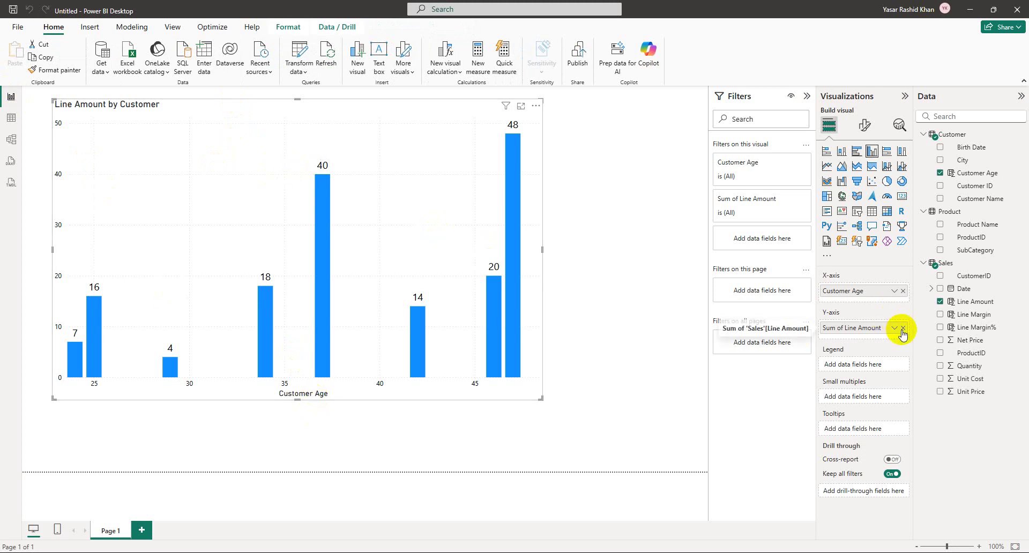
click(903, 290)
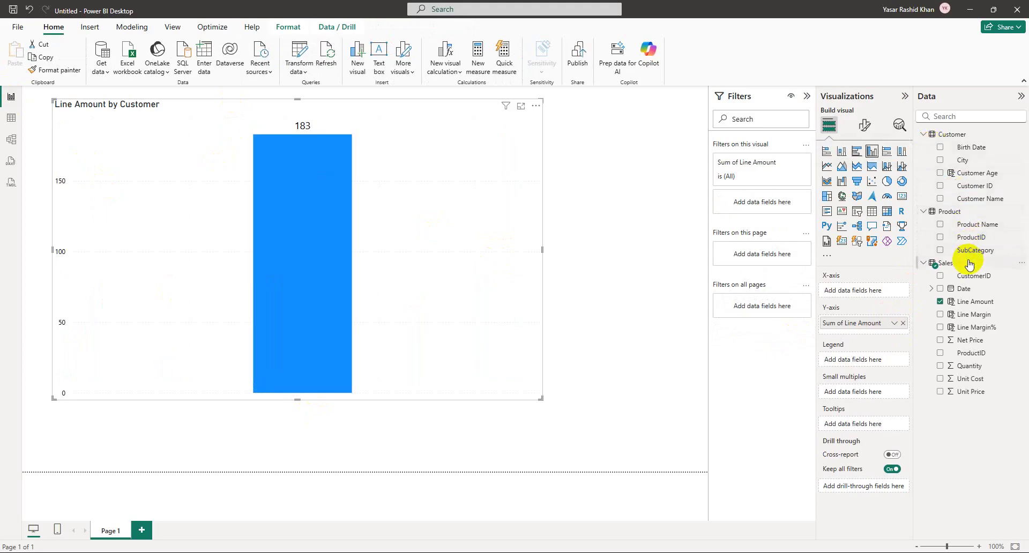
click(941, 250)
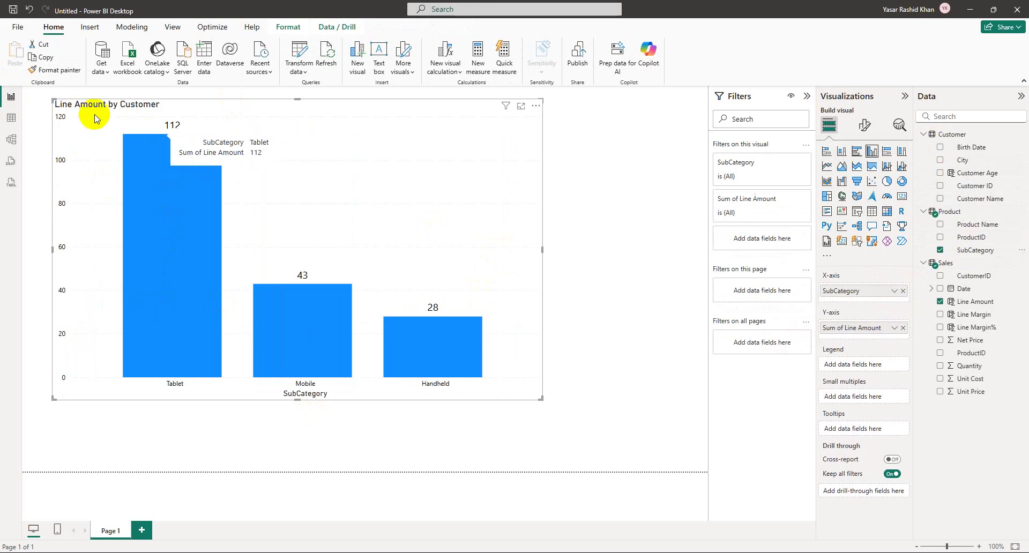
Rename the SubCategory field on the chart's X-axis to Category for this visual.
mouse_move(196, 350)
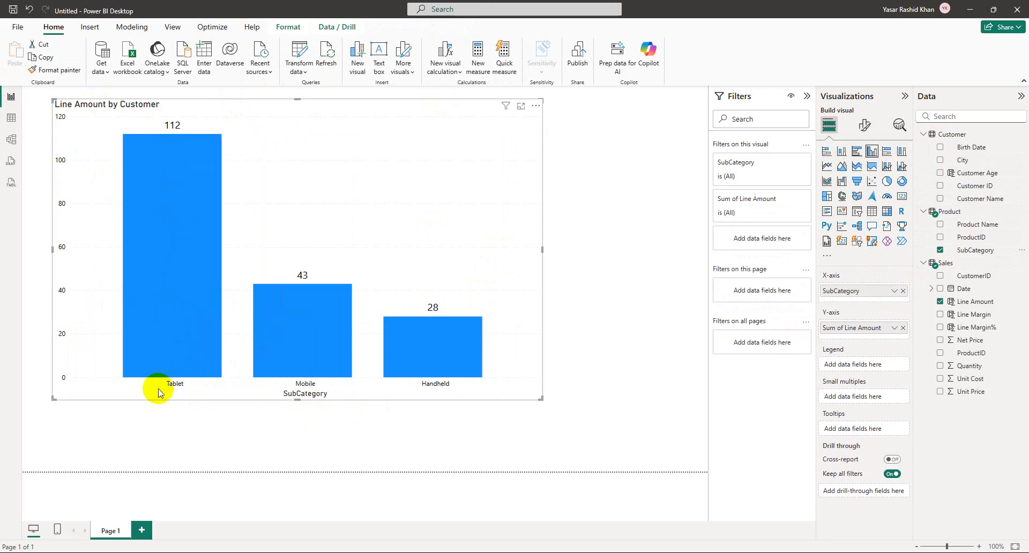
click(325, 378)
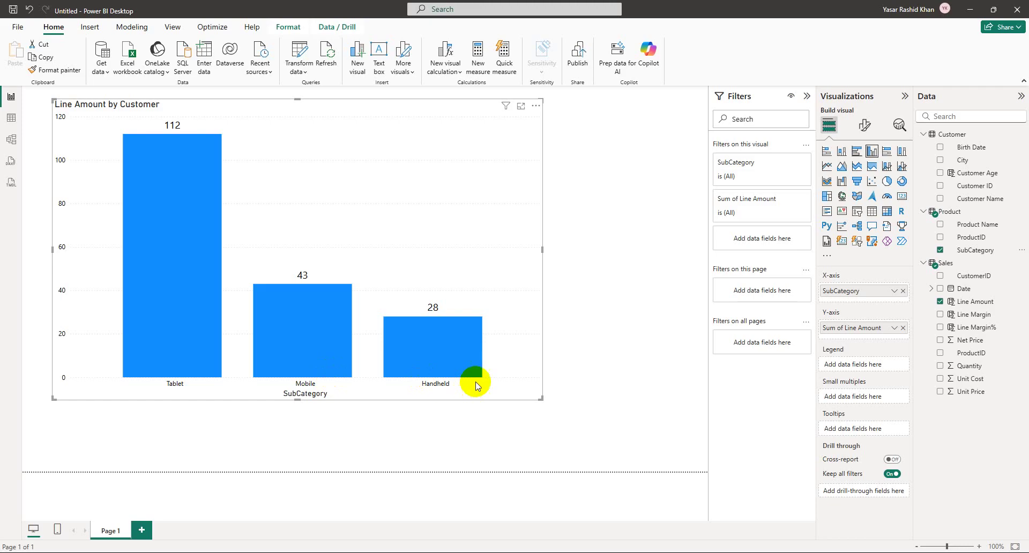
double_click(860, 294)
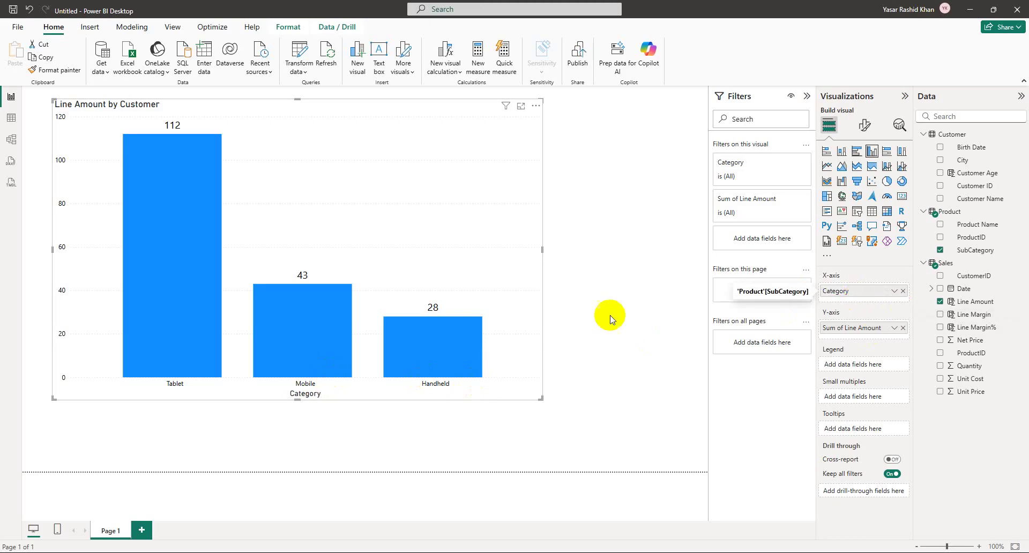
click(349, 378)
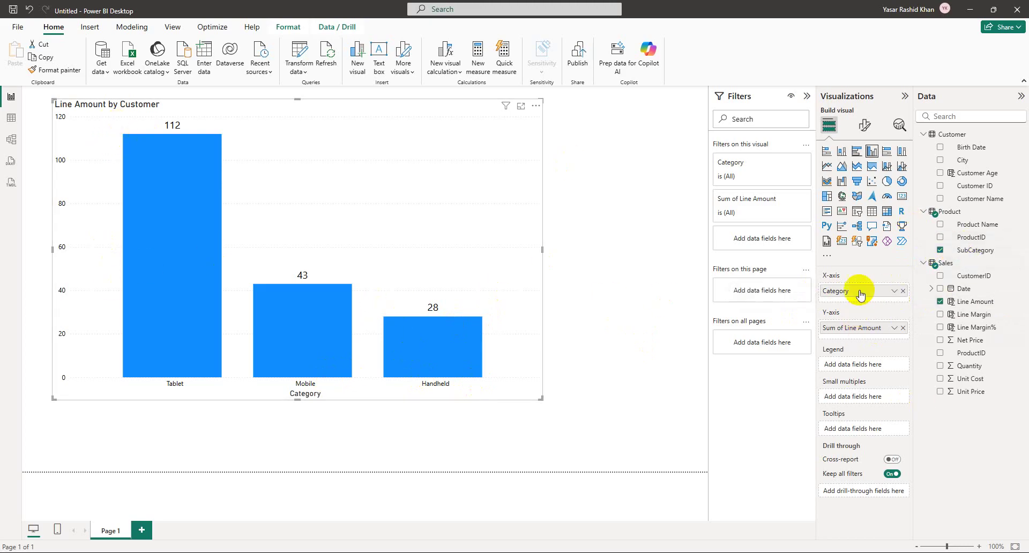
Replace Line Amount with Line Margin% as the chart's Y-axis value and convert the visual to a table.
click(904, 329)
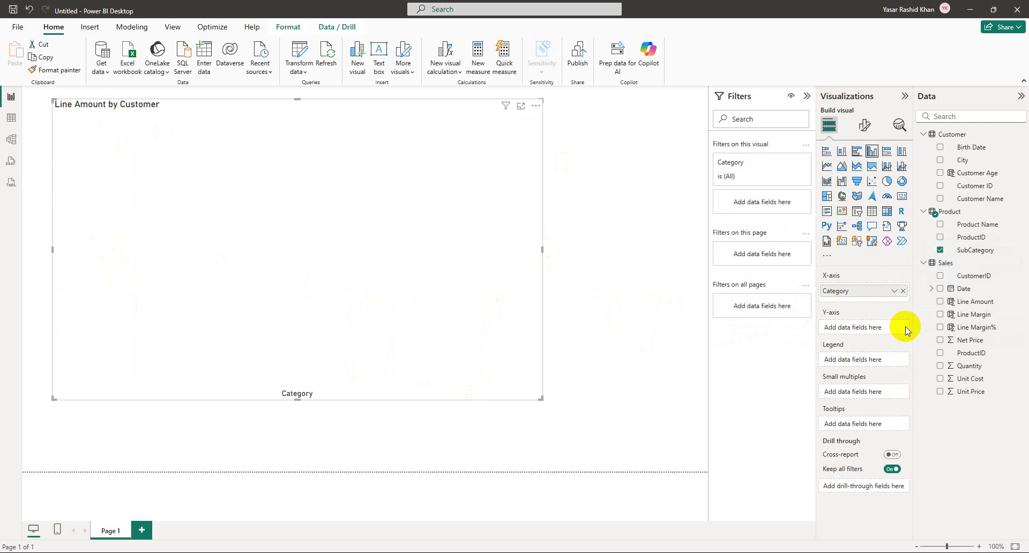
click(940, 327)
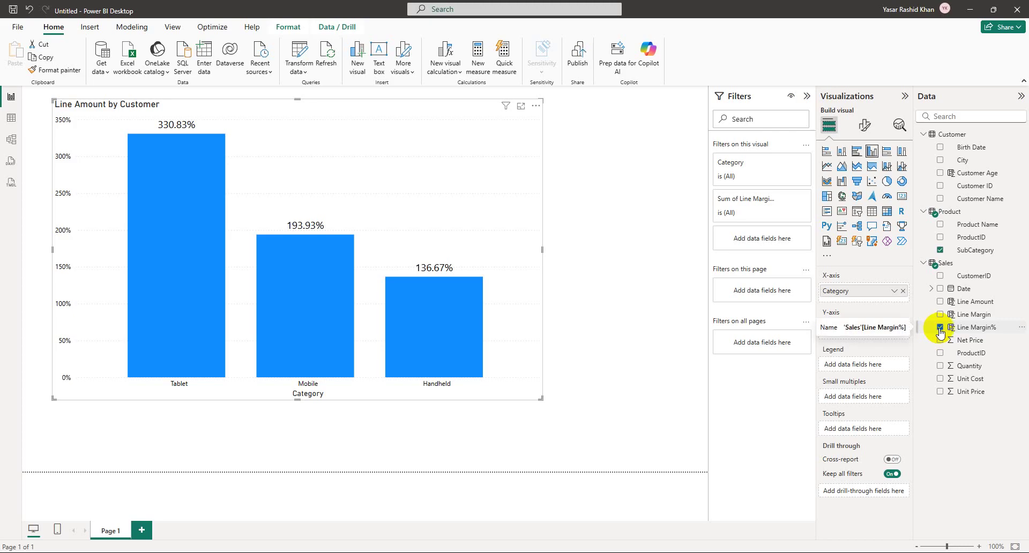
click(224, 110)
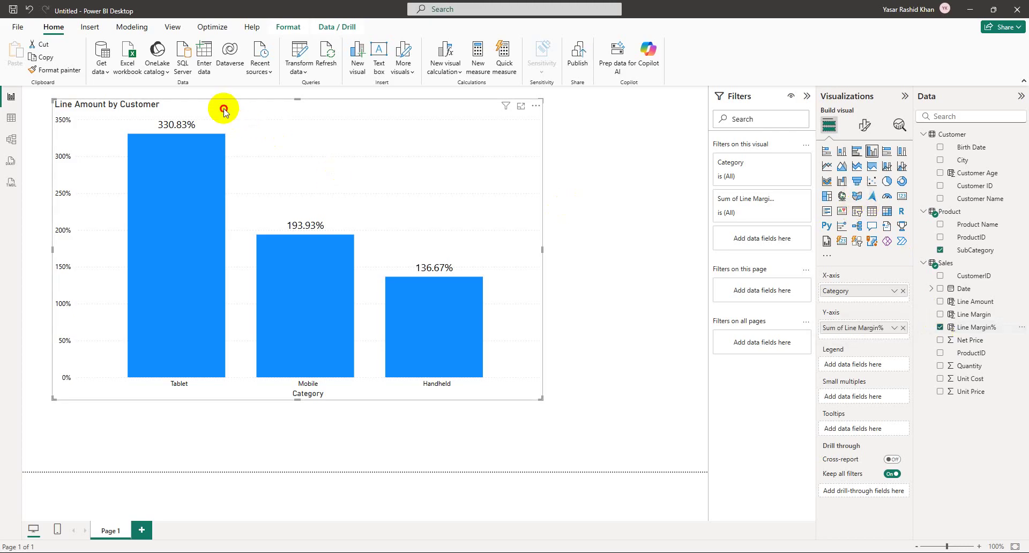
click(872, 212)
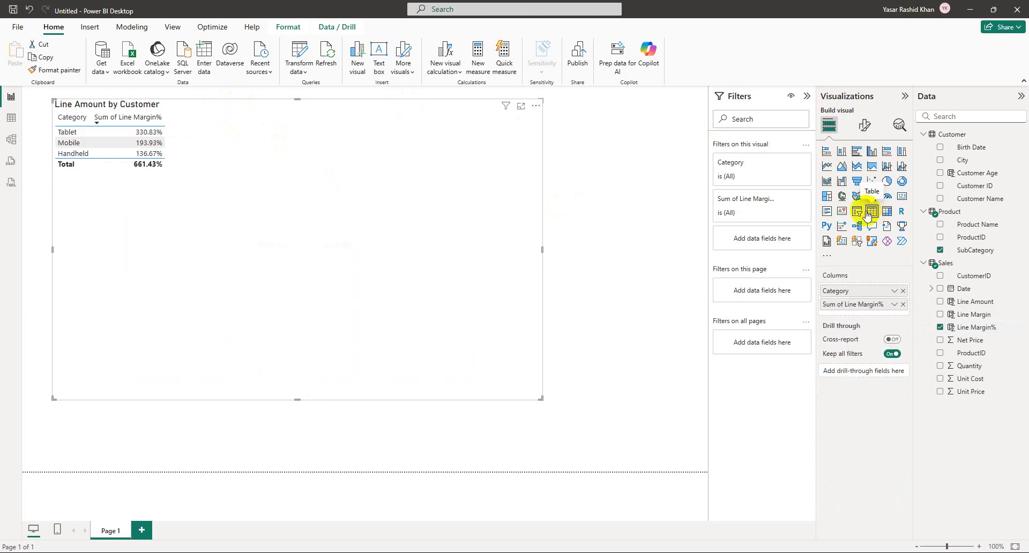
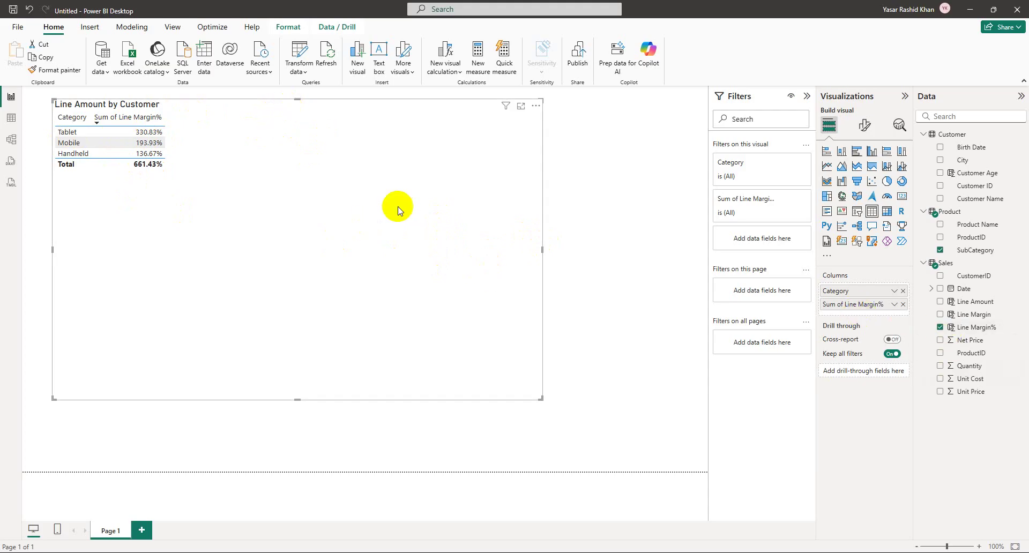
Add Product Name to the table visual and change the visual's title to "Margin% by Category".
click(940, 225)
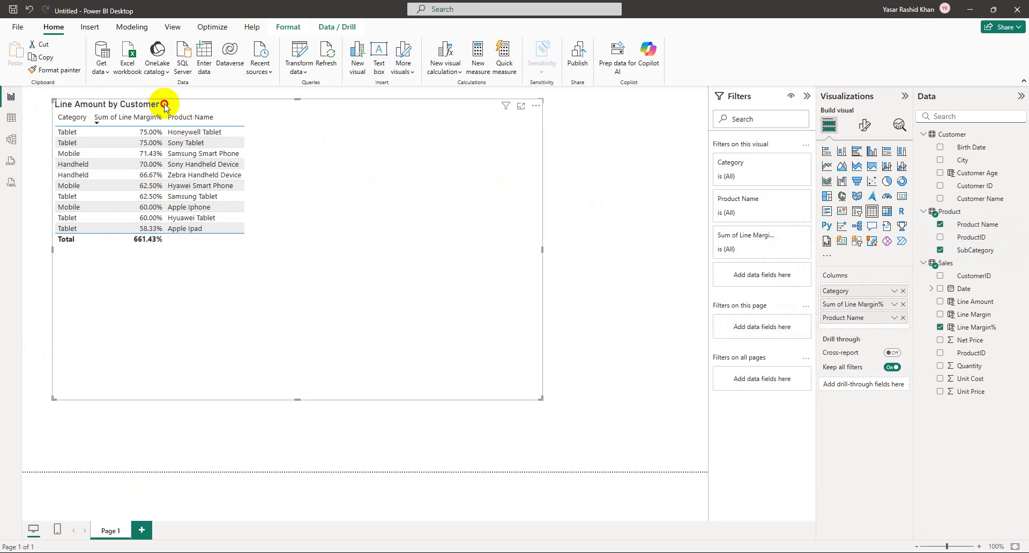
mouse_move(161, 104)
mouse_down()
mouse_move(100, 106)
mouse_move(155, 104)
mouse_up()
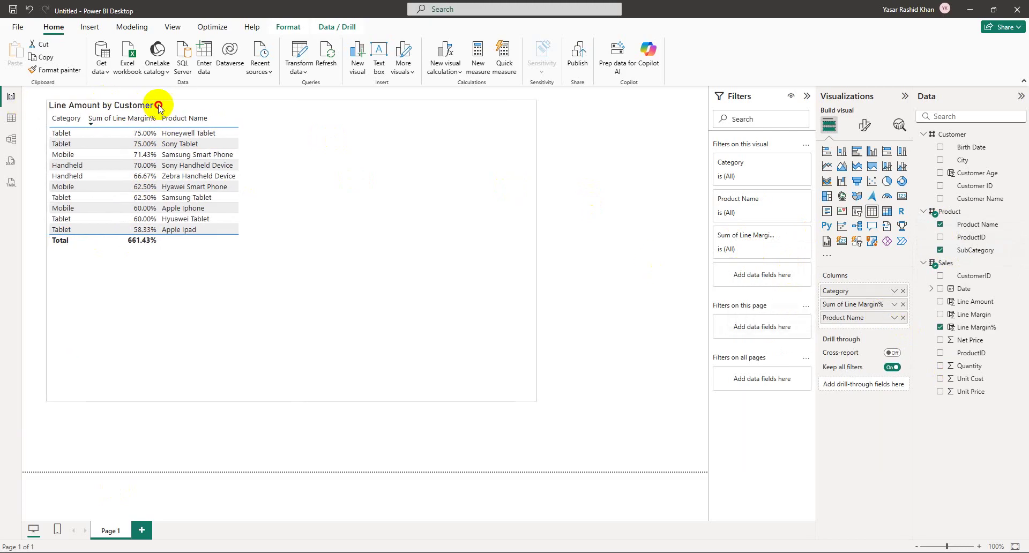
click(865, 125)
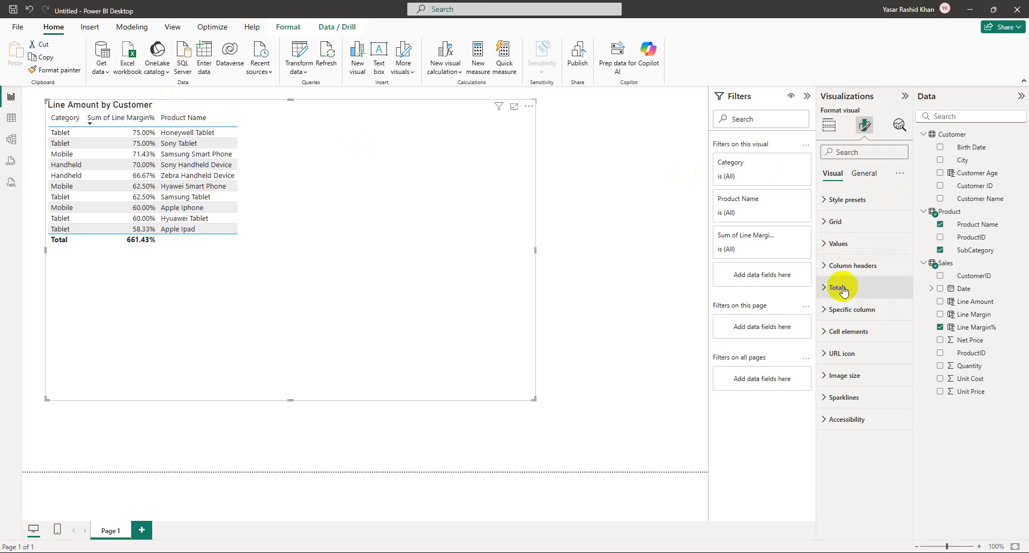
click(860, 173)
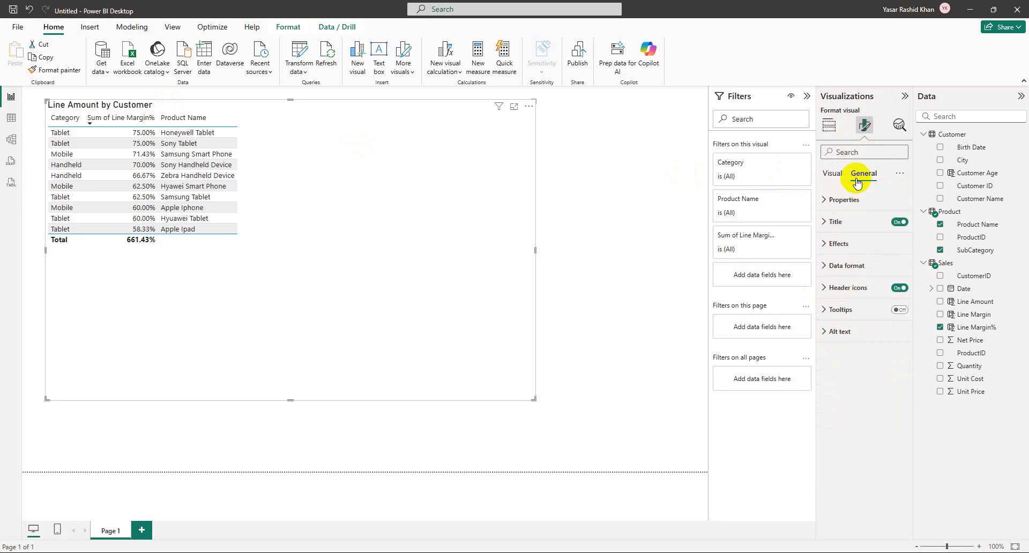
click(850, 221)
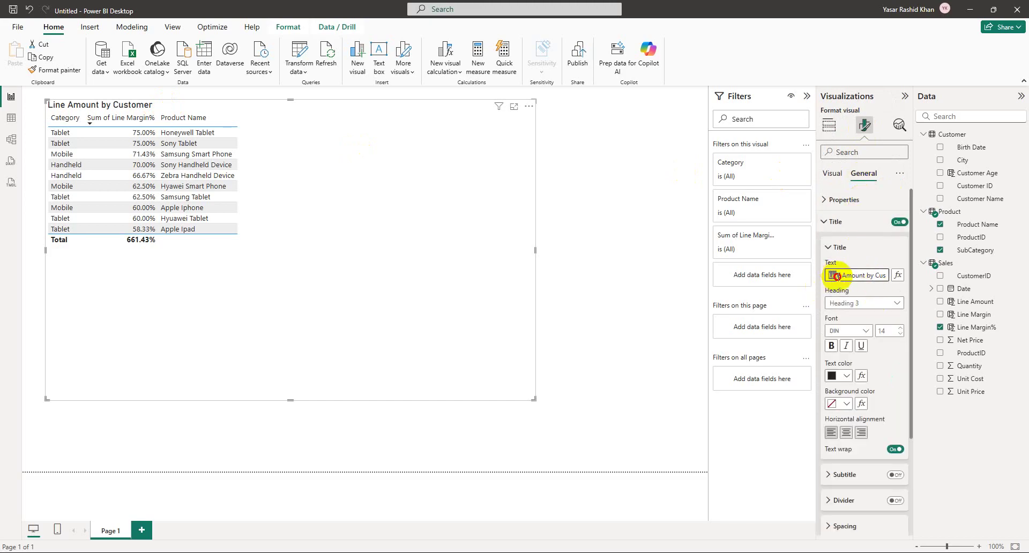
drag(830, 276, 895, 271)
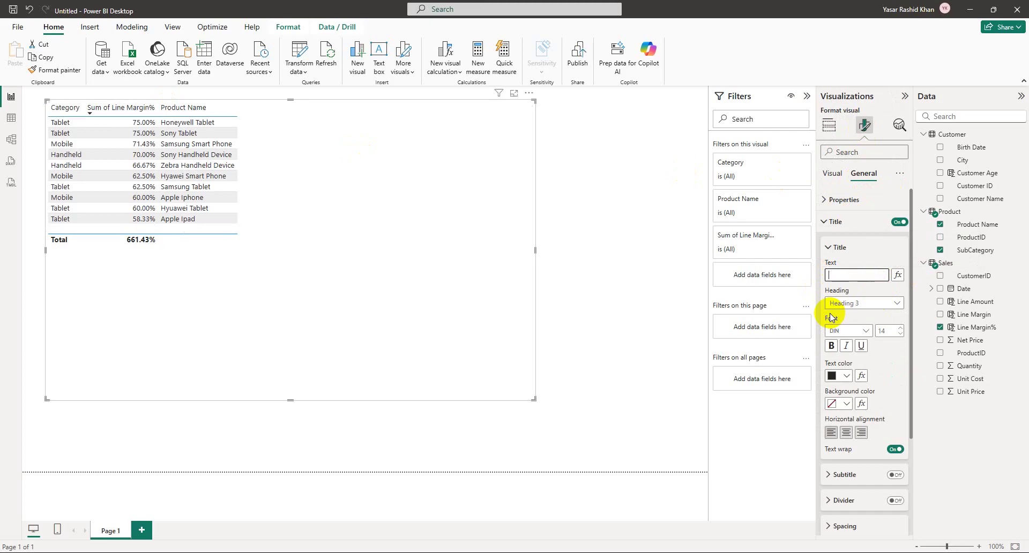
key(Caps_Lock)
text(Margin)
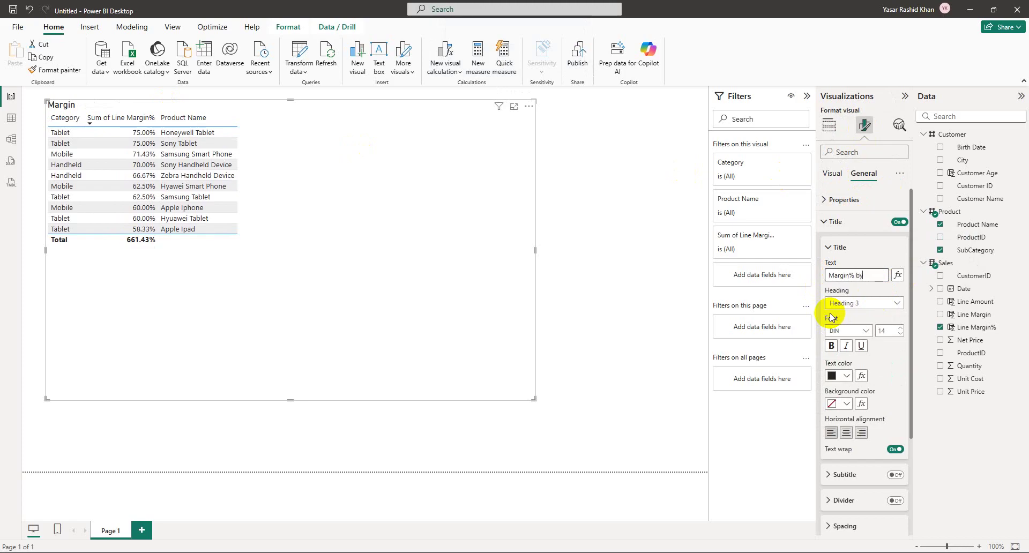
text(% by)
key(Caps_Lock)
text(Category)
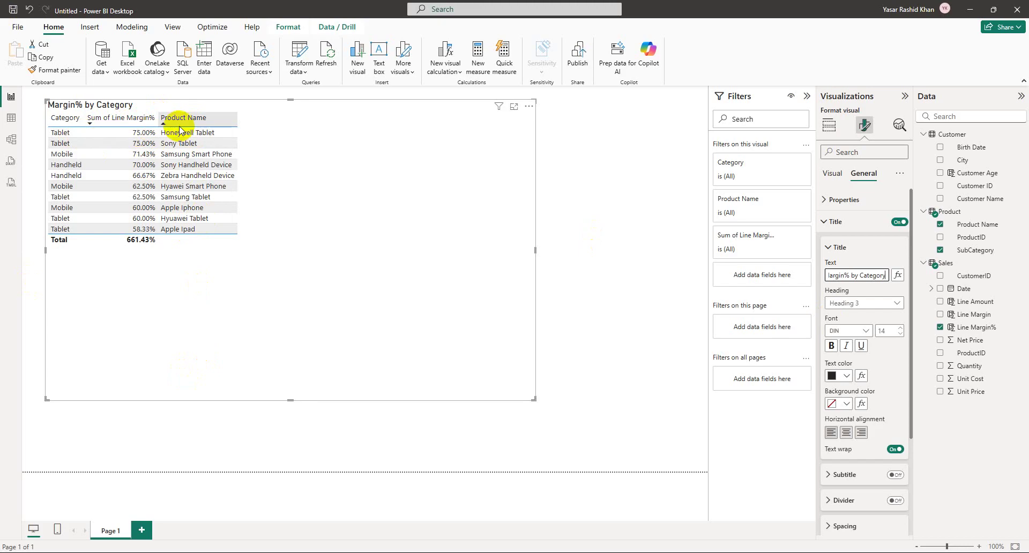
Sort the table visual by Category and remove Product Name from its columns.
click(66, 117)
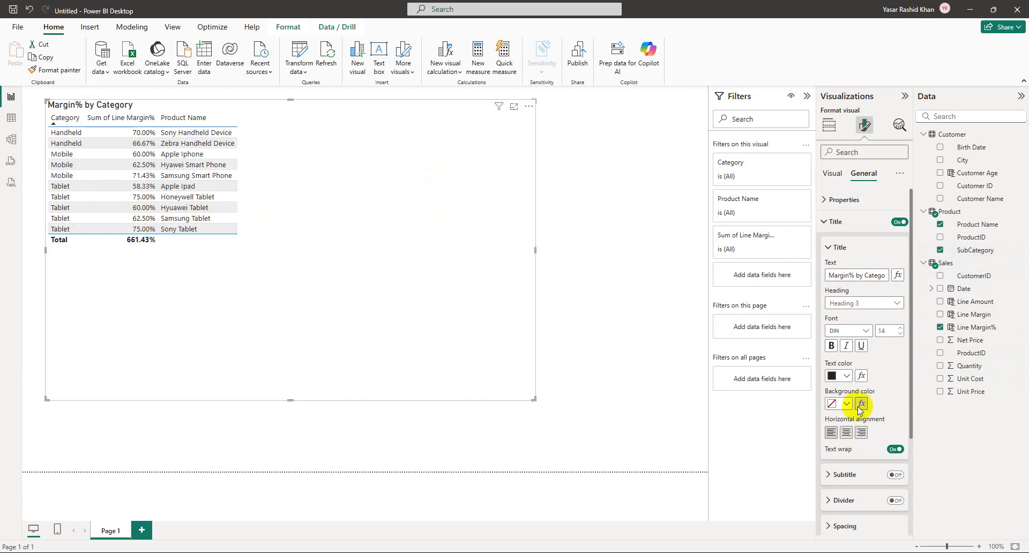
click(834, 173)
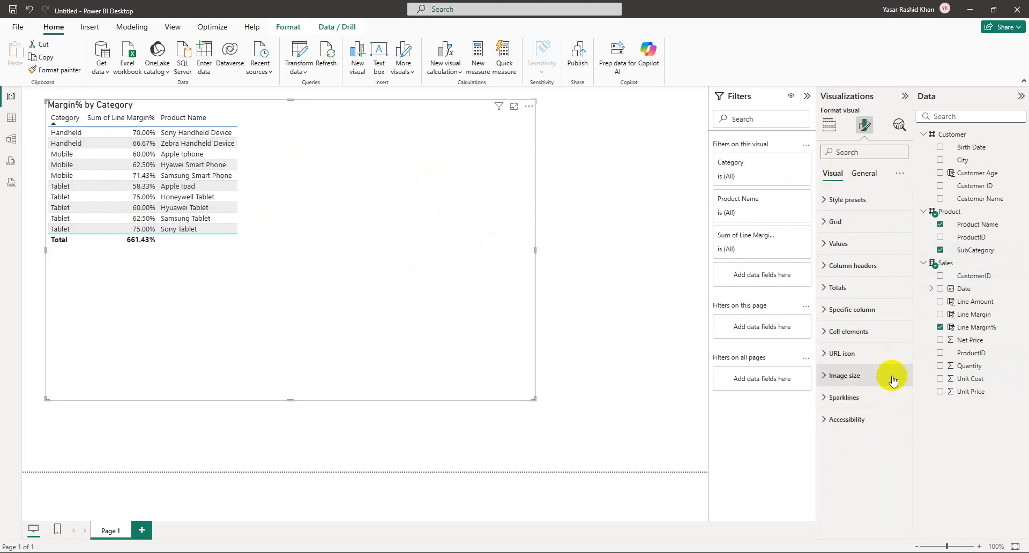
click(836, 127)
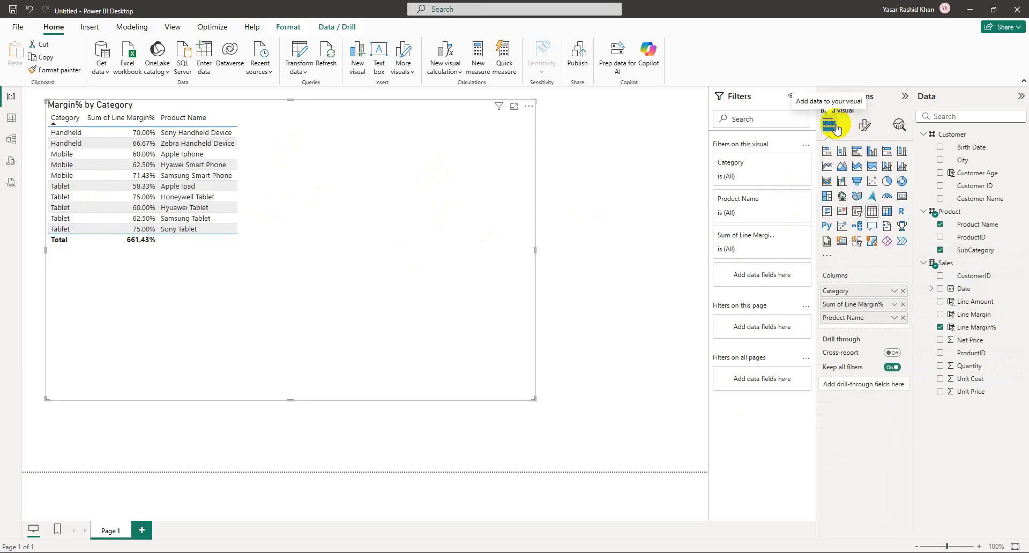
click(903, 319)
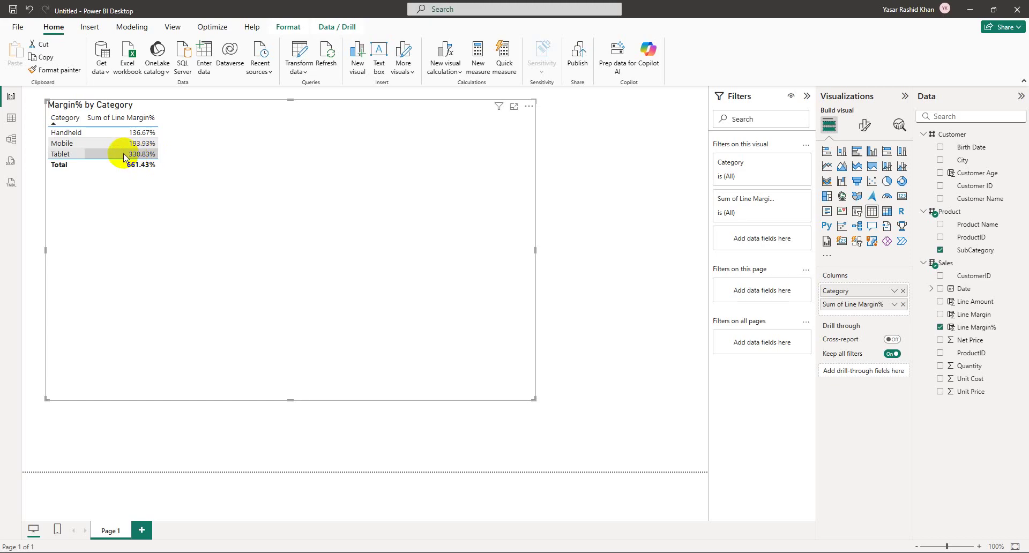
Add Product Name, Line Amount, Unit Cost and Unit Price to the table visual.
click(939, 226)
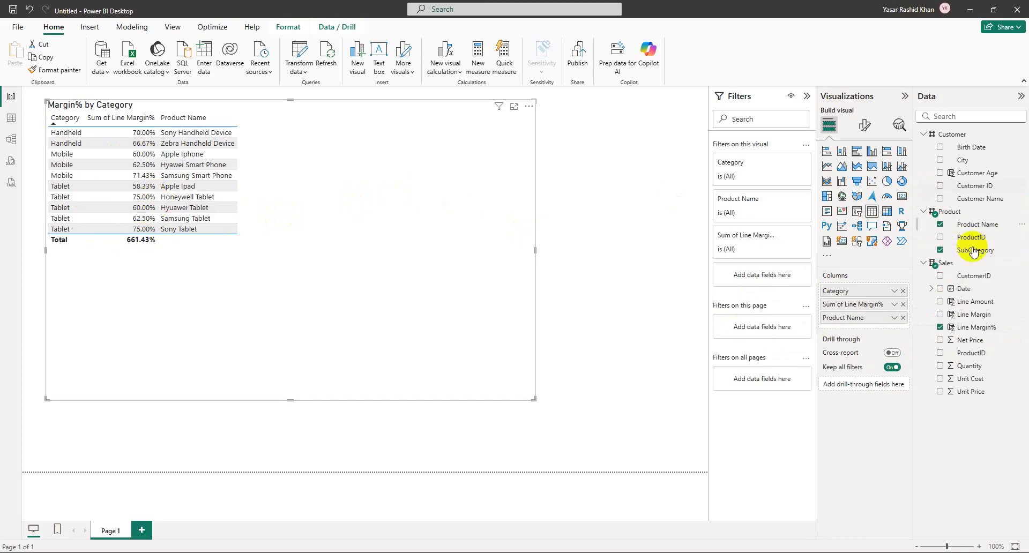
click(940, 302)
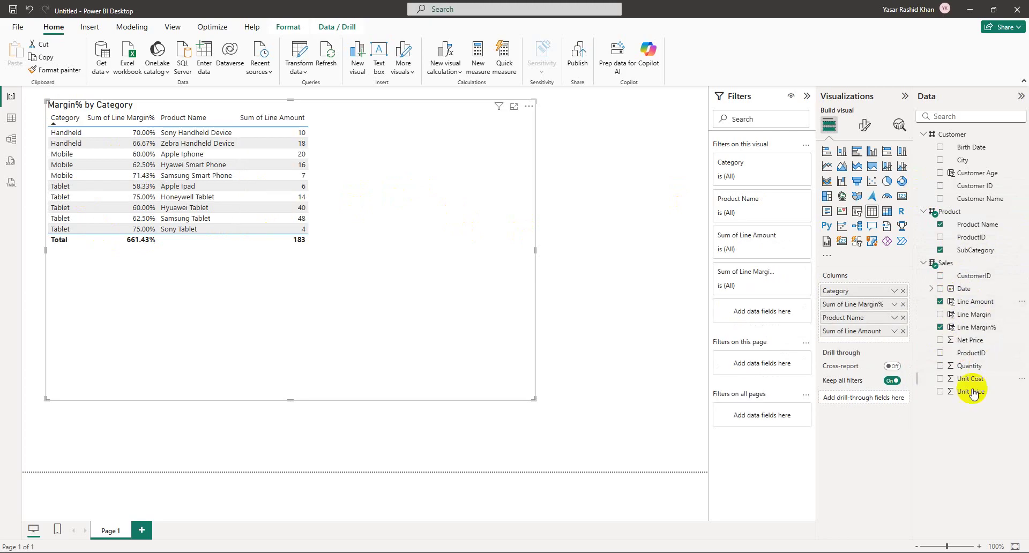
click(940, 379)
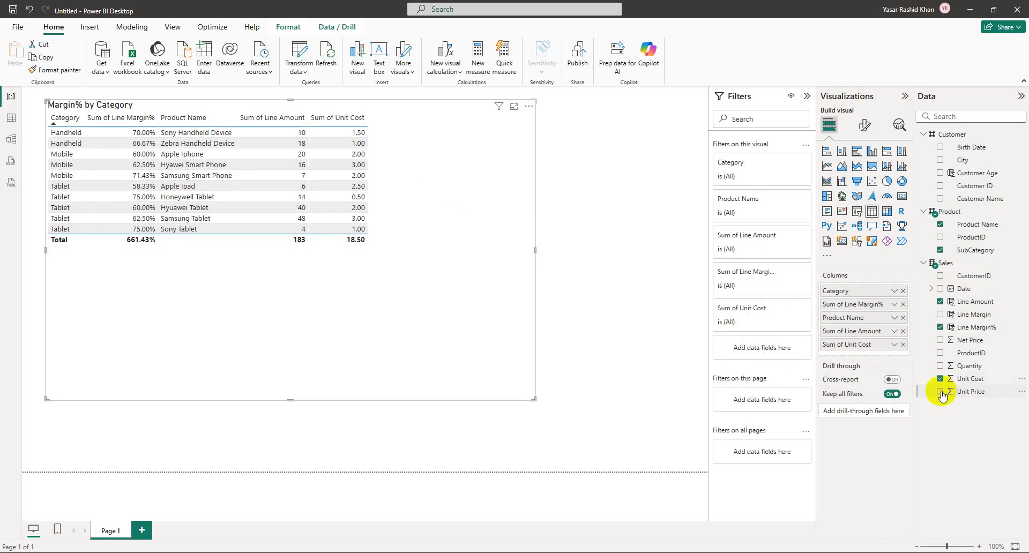
click(940, 392)
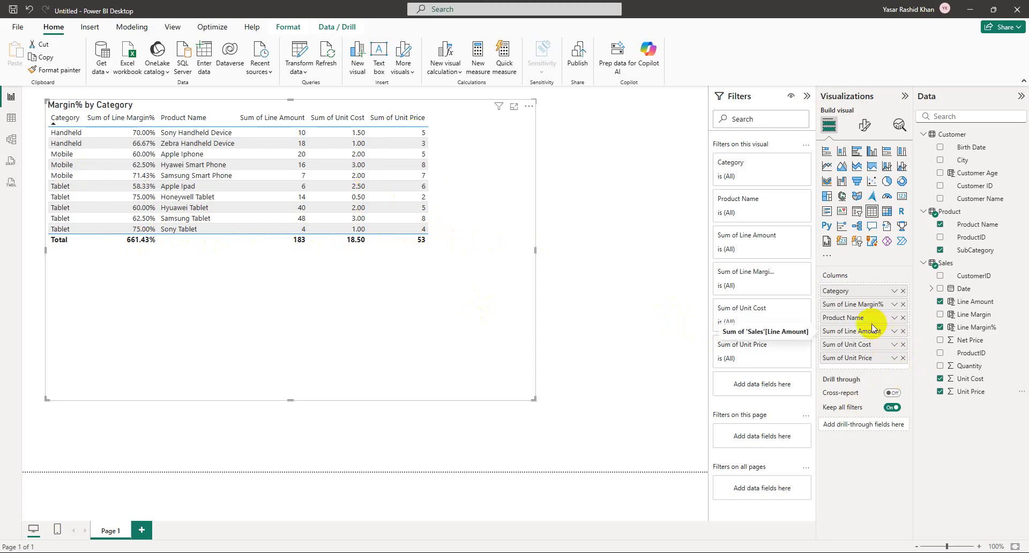
Remove Product Name from the table visual, place Line Amount after Unit Price, and add Line Margin and Quantity.
click(902, 317)
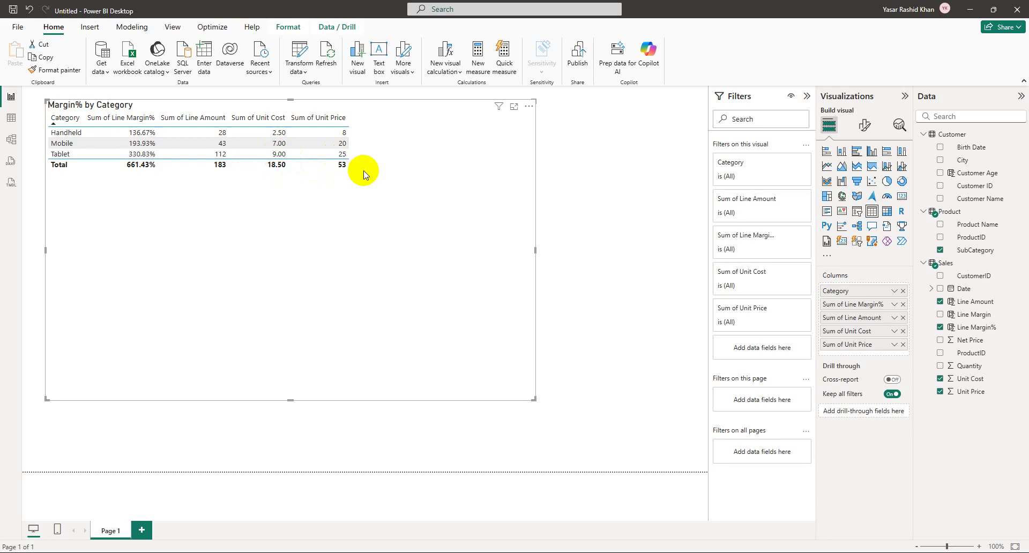
click(940, 315)
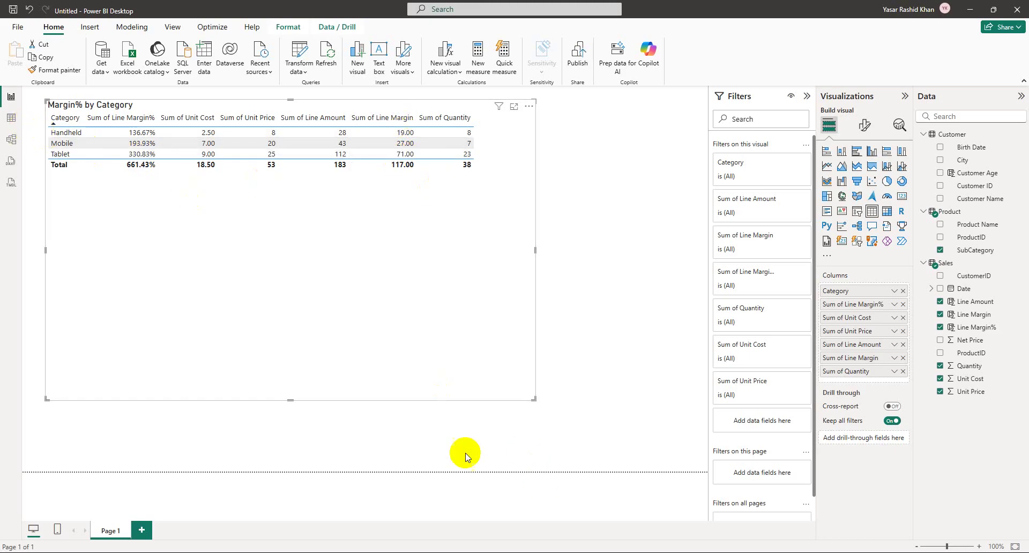
Review the row-level Line Margin% values in the Sales table data and return to the report.
click(11, 117)
click(947, 224)
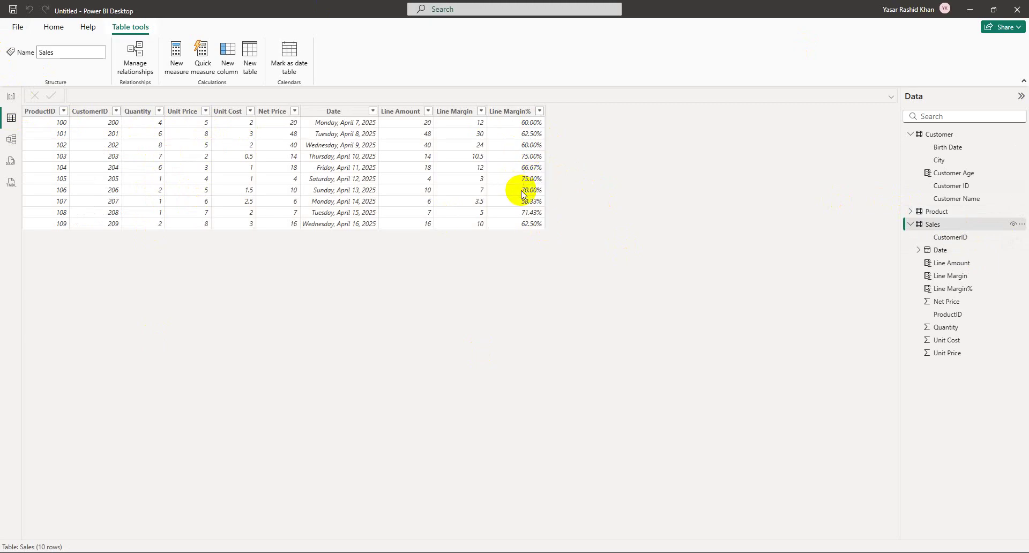
click(12, 98)
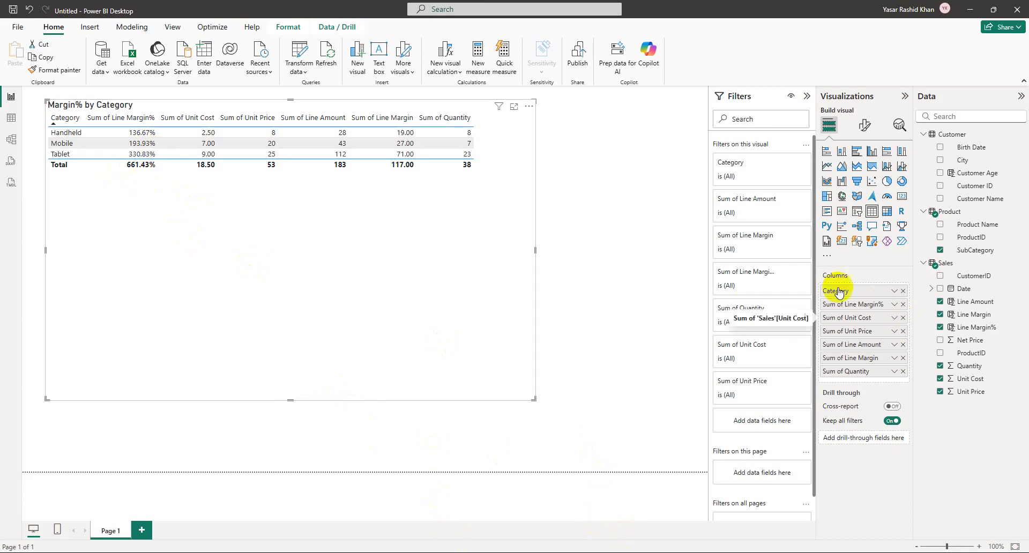
Check the summarization options of Category, Line Margin% and Unit Cost without changing them, and narrow the table visual slightly.
click(894, 291)
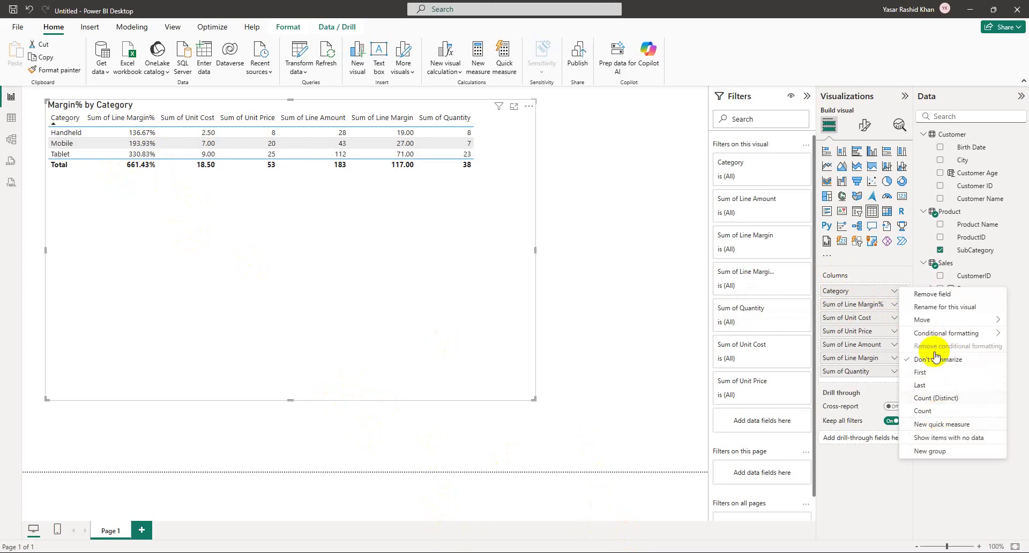
click(860, 276)
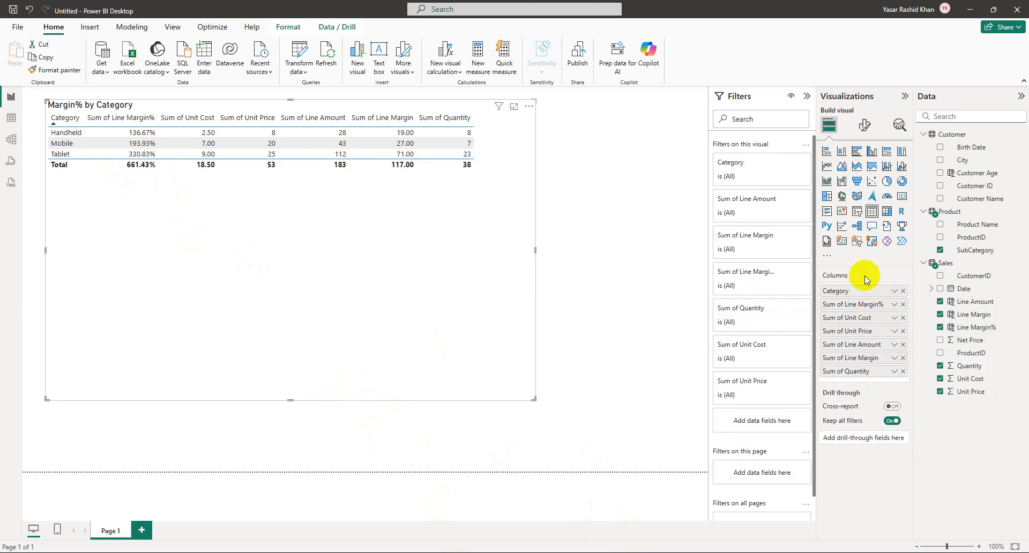
click(895, 304)
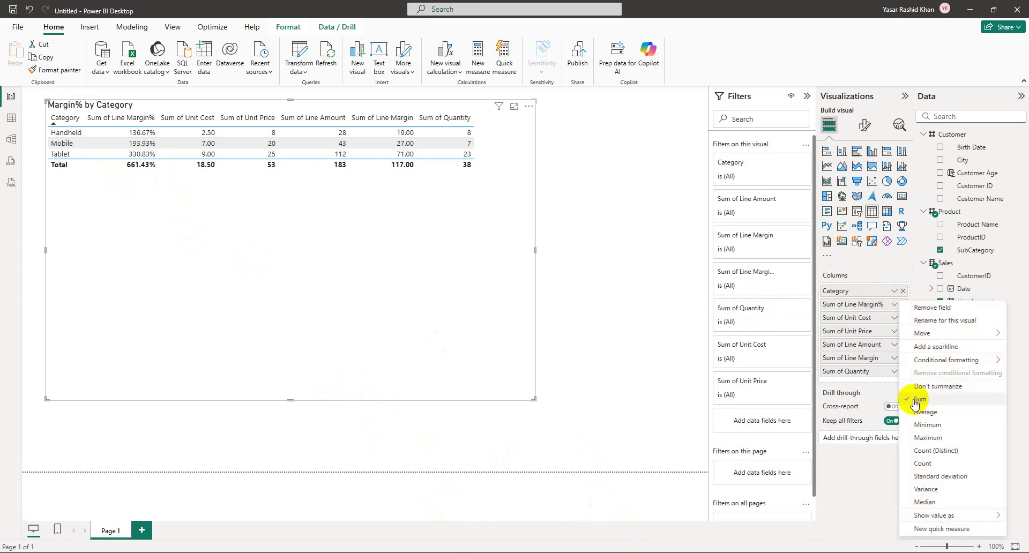
click(854, 484)
click(892, 319)
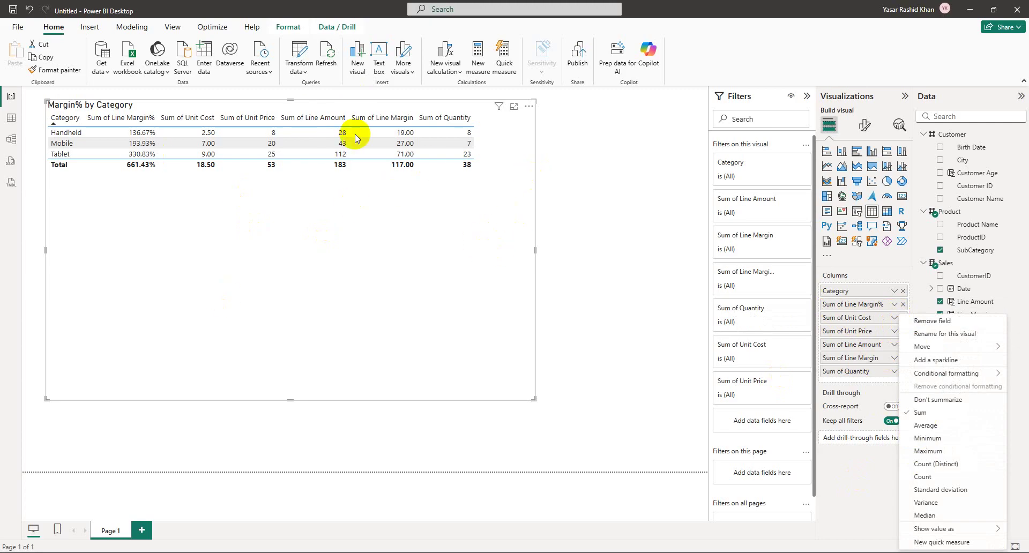
click(842, 508)
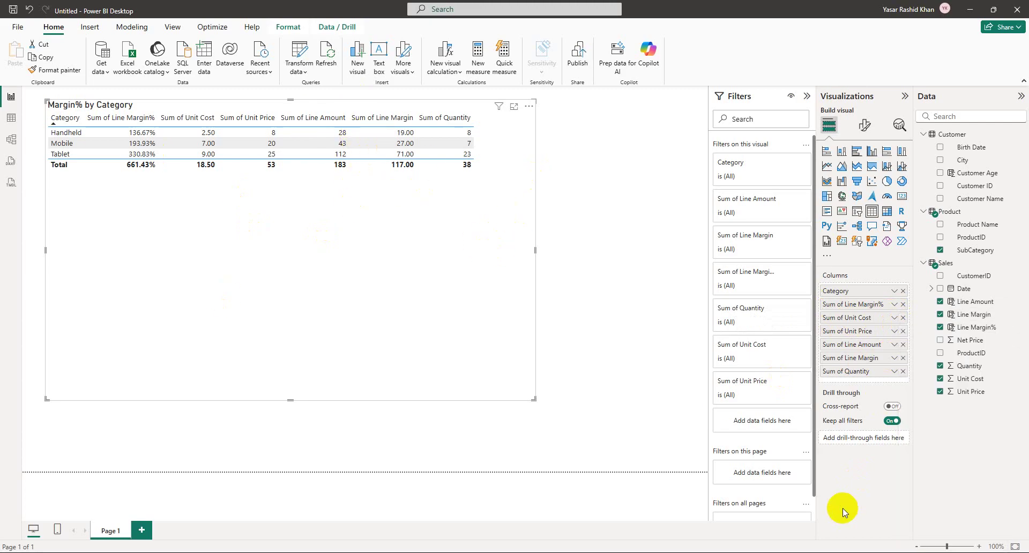
click(893, 305)
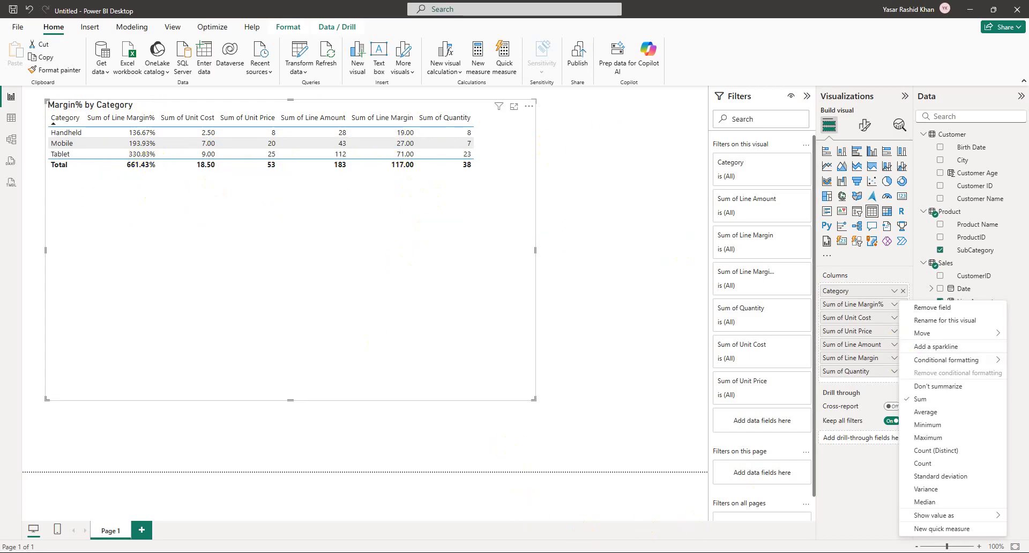
click(449, 537)
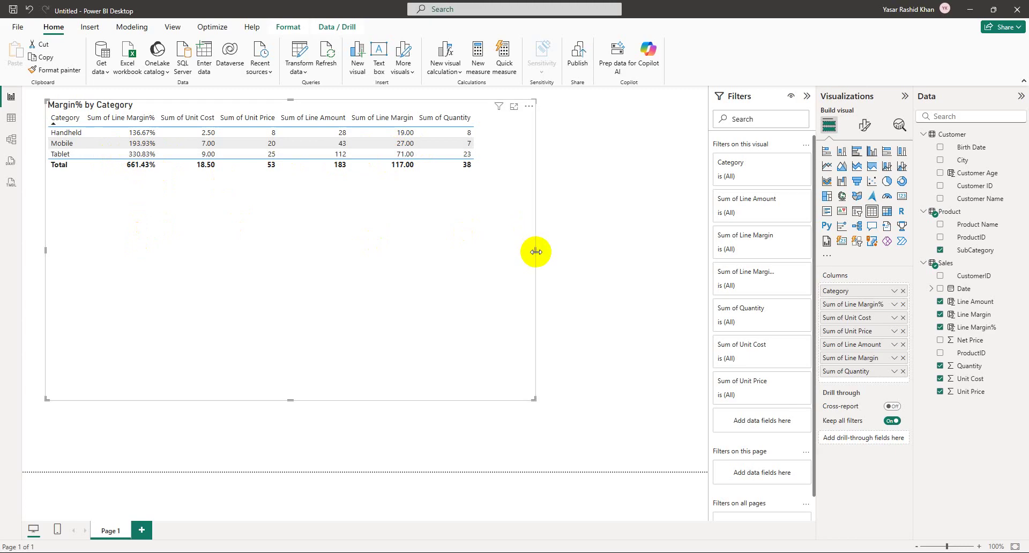
drag(535, 248, 506, 249)
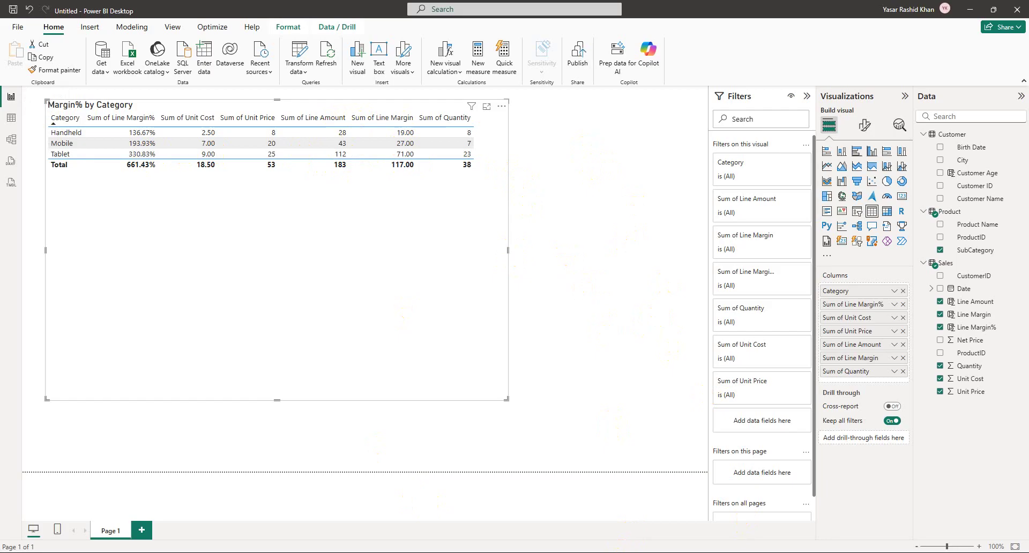
Switch to the Word notes and add the line "Calculated Coluumn – Power BI Memeory" below the DAX measure definition.
click(740, 552)
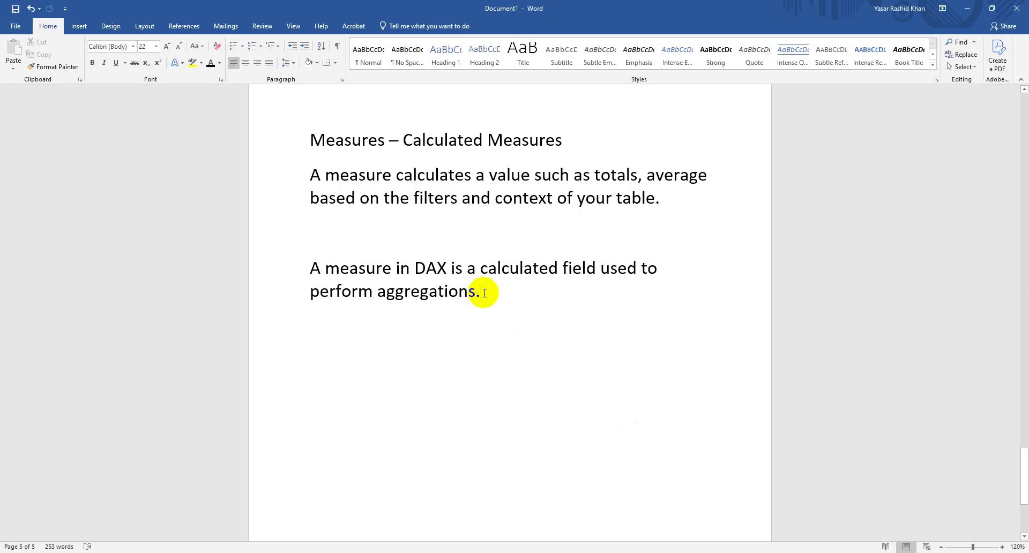
key(Return)
key(Return)
text(Calcu)
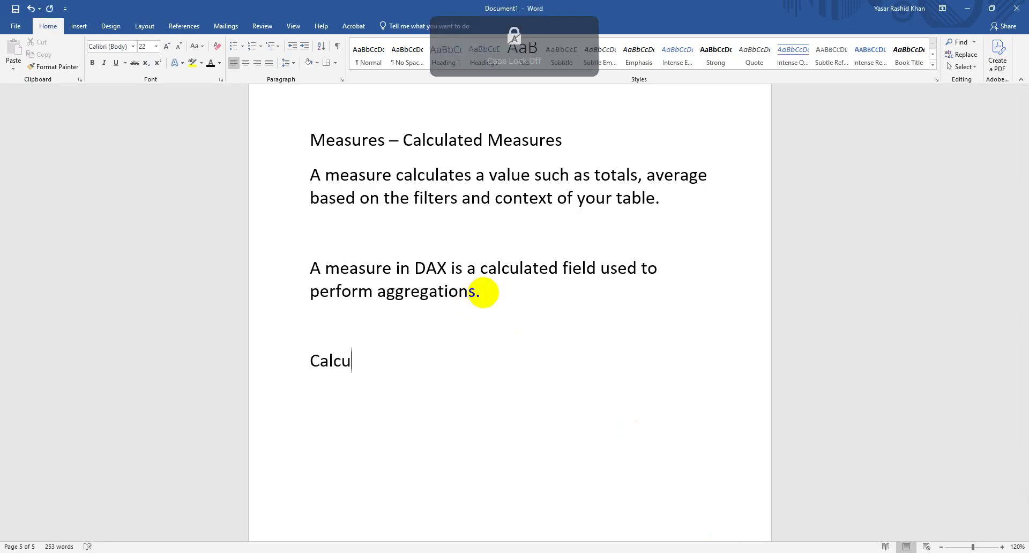
text(lated)
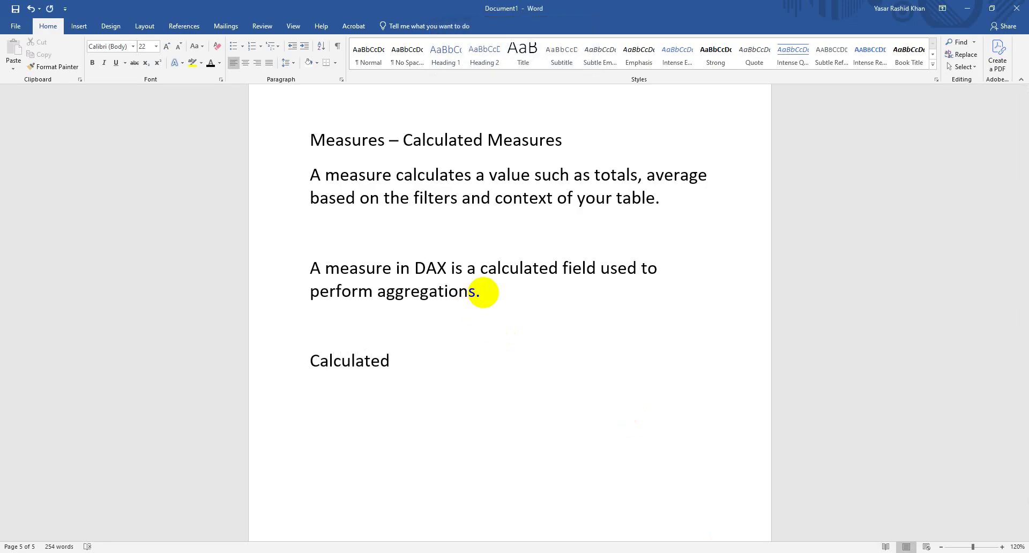
text( Colum )
text(-)
key(BackSpace)
key(BackSpace)
key(BackSpace)
text(umn -)
key(Caps_Lock)
text(P)
key(Caps_Lock)
text(ow)
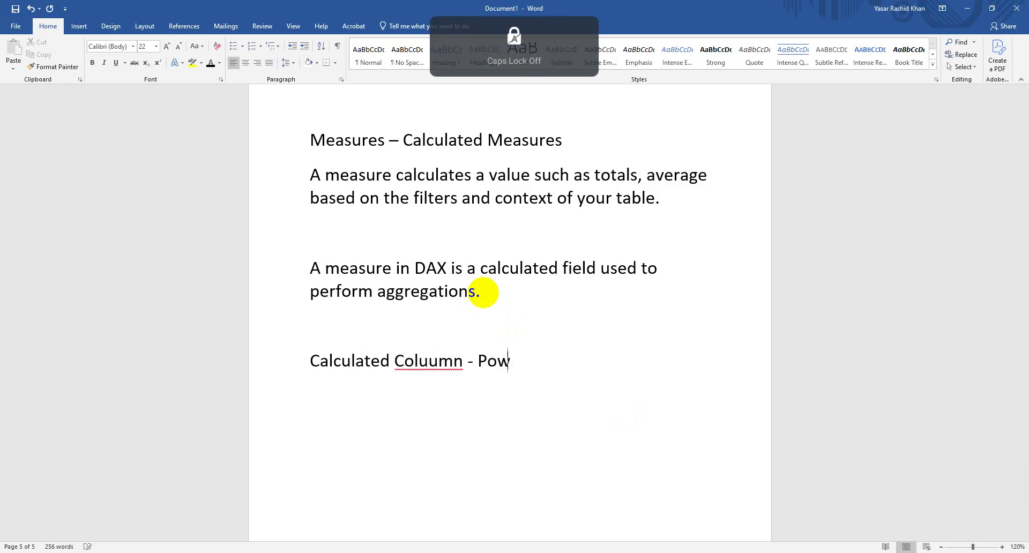
text(er)
key(Caps_Lock)
text(BI)
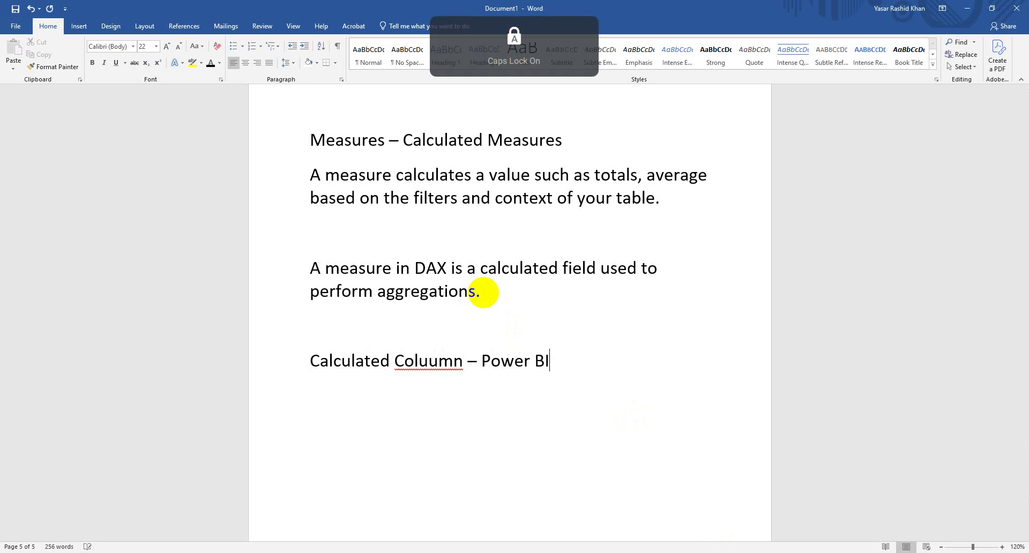
text( M)
key(Caps_Lock)
text(emeory)
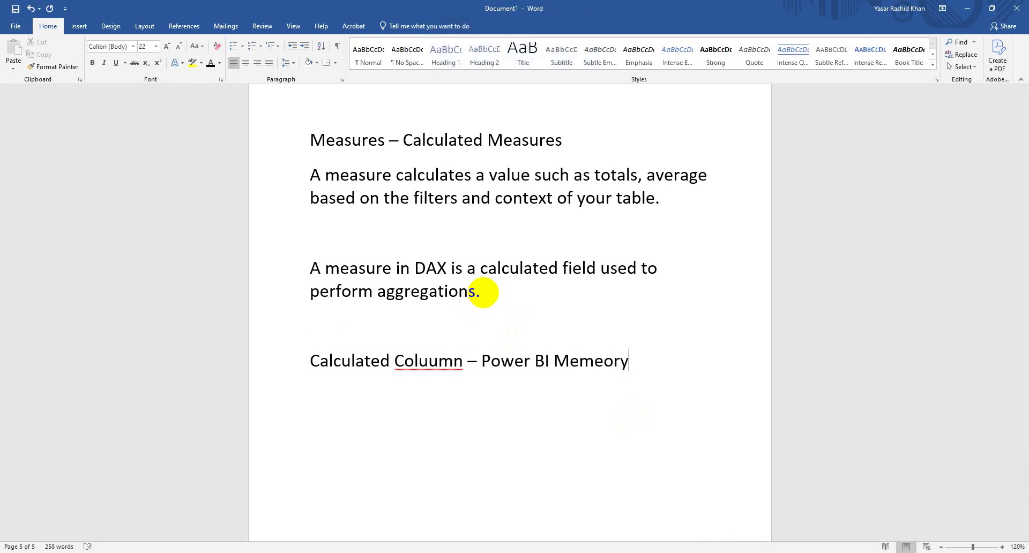
Correct the spelling in the last notes line so it reads "Calculated Column – Power BI Memory".
key(BackSpace)
key(BackSpace)
key(BackSpace)
key(BackSpace)
text(ory)
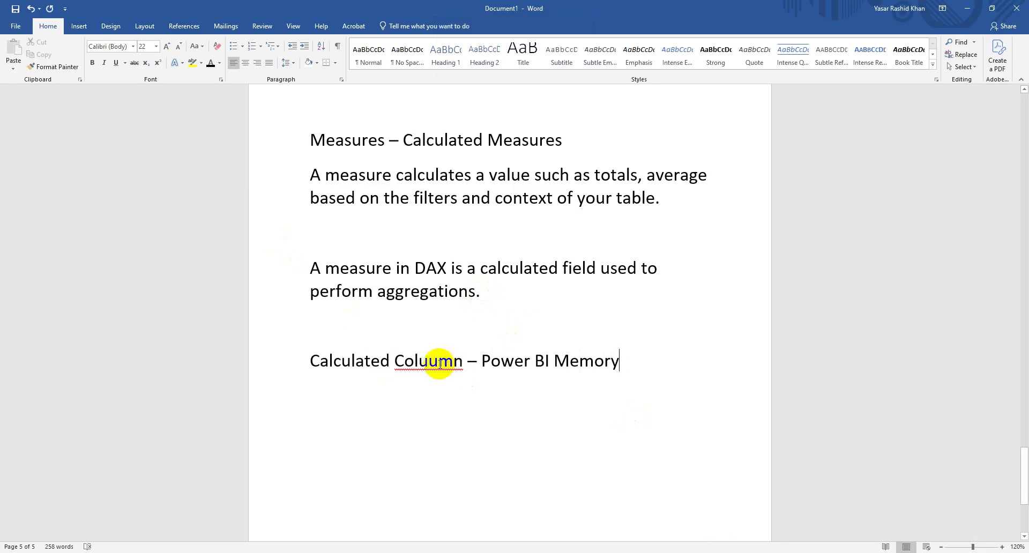
click(438, 361)
key(BackSpace)
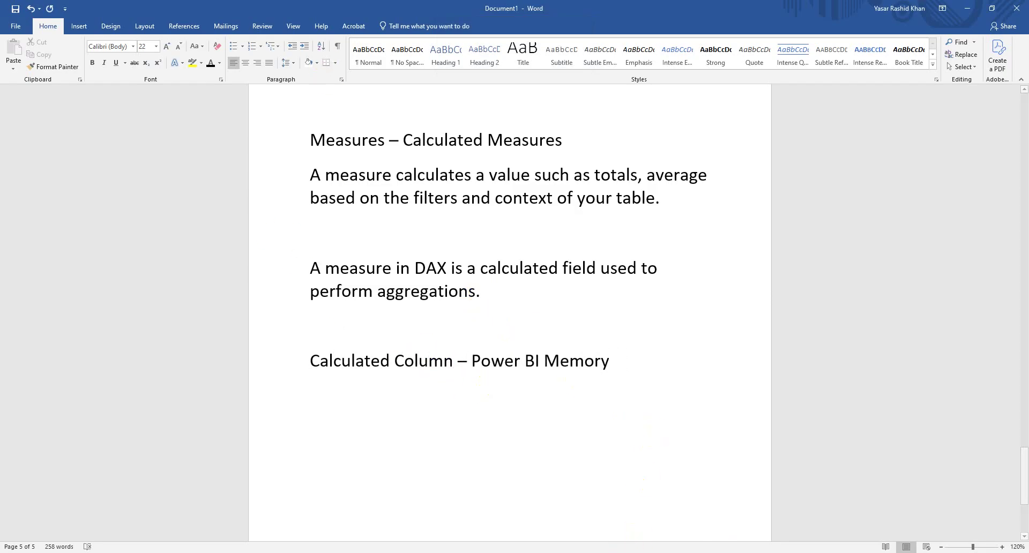
Add a new line below the calculated column note reading "Measure – Run on".
click(635, 552)
click(618, 365)
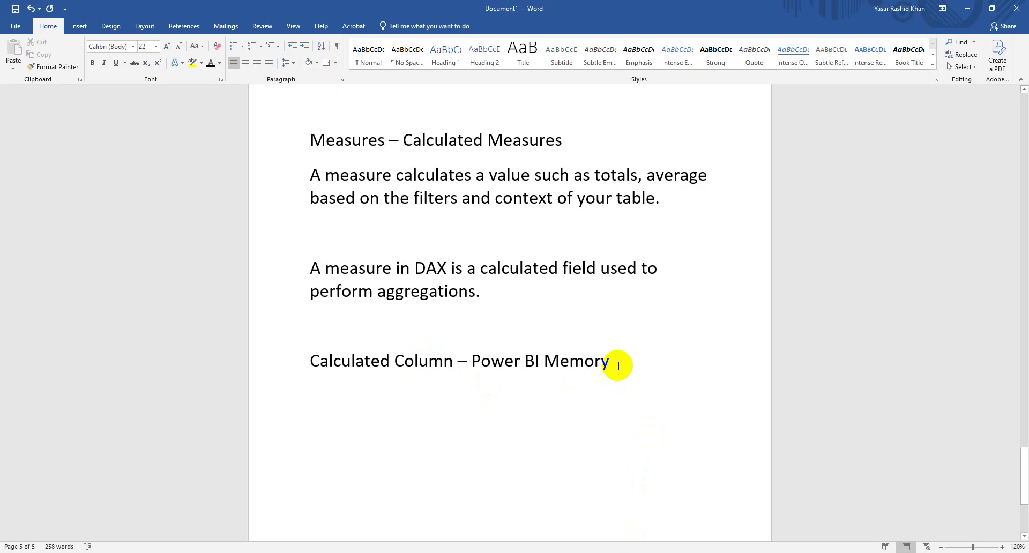
key(Return)
key(Caps_Lock)
text(Cal)
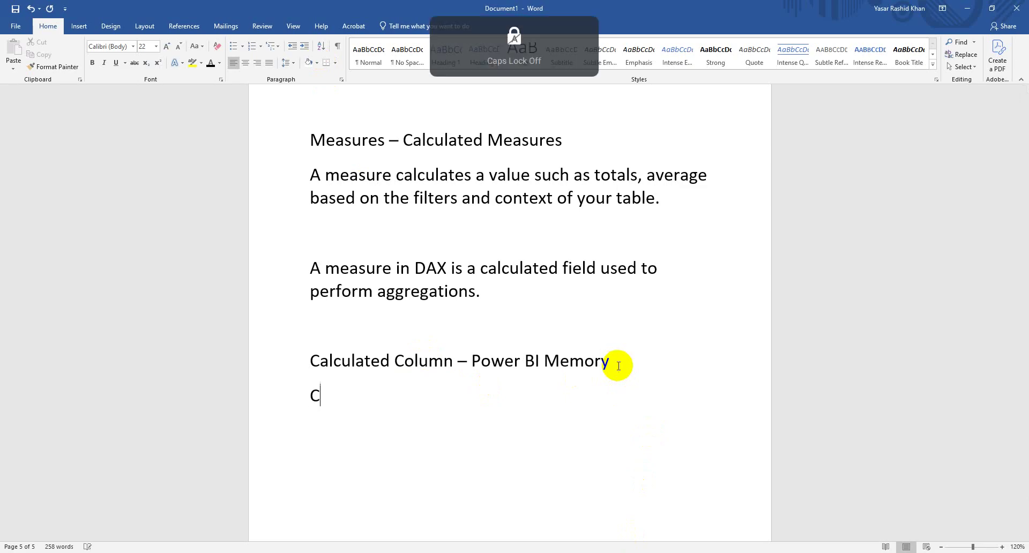
key(BackSpace)
key(BackSpace)
key(BackSpace)
key(Caps_Lock)
text(Measure -)
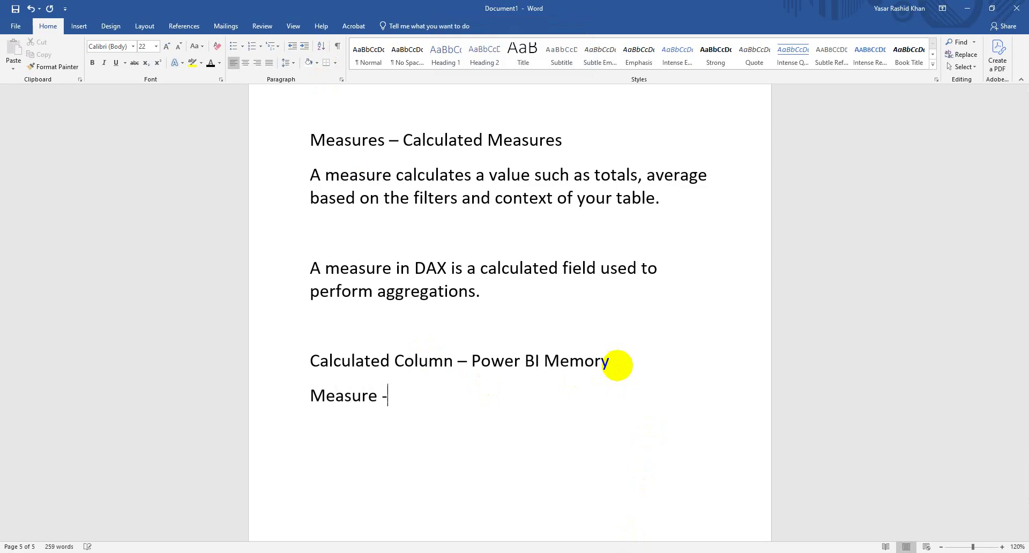
key(Caps_Lock)
text(R)
key(Caps_Lock)
text(un )
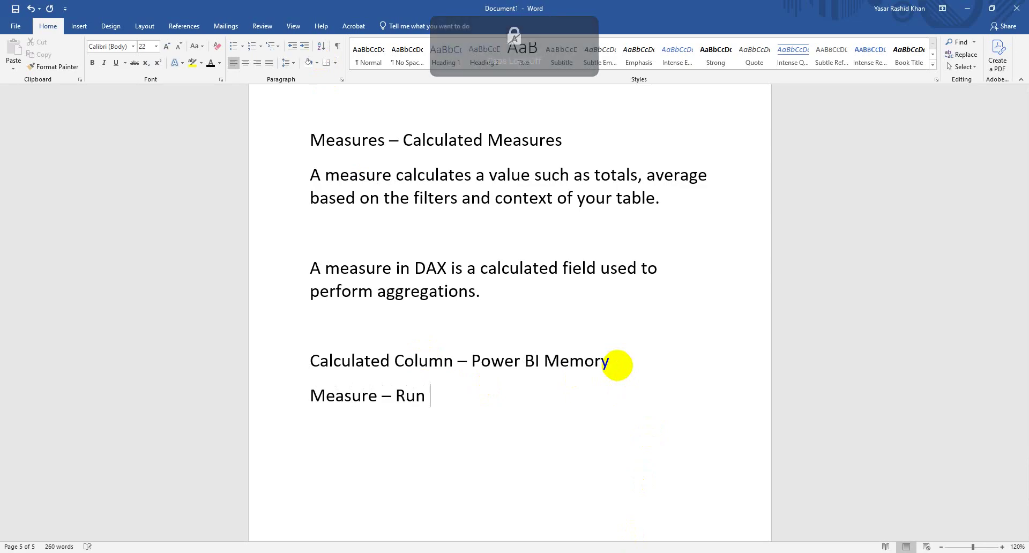
text(on)
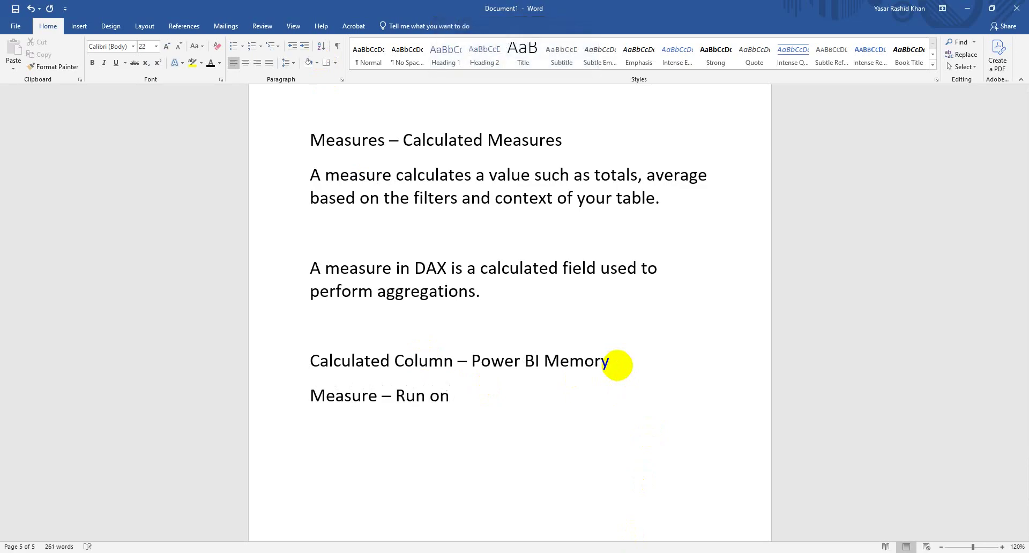
Reword the measure note to read "Measure – Calculated while Running the query".
text(=)
key(BackSpace)
key(Caps_Lock)
text(th)
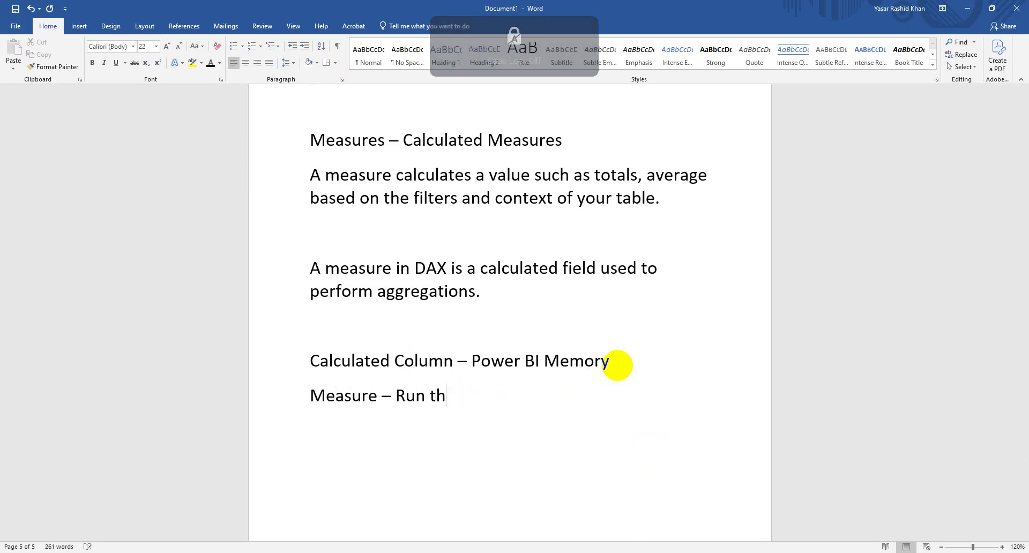
key(Left)
key(Left)
key(Left)
key(Left)
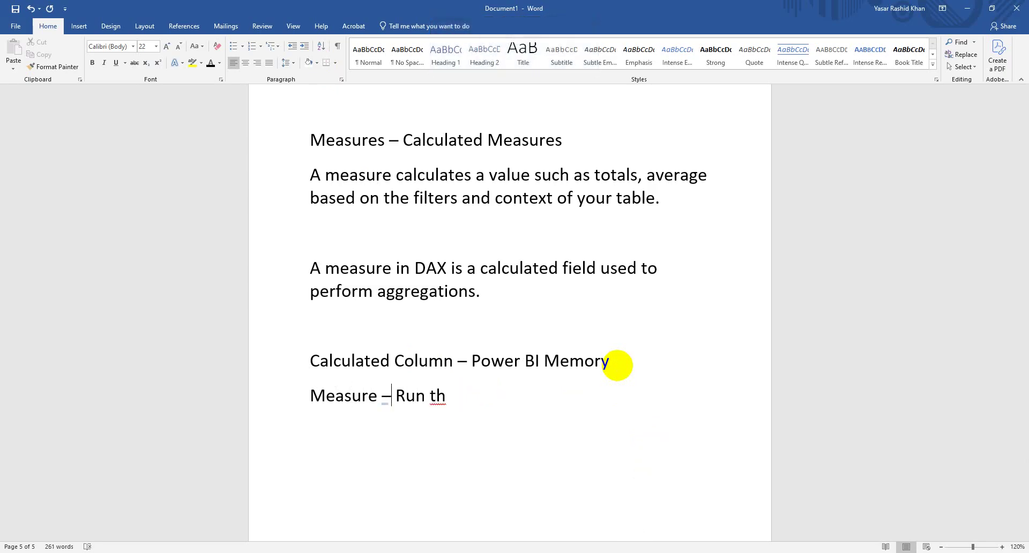
text(Clacu)
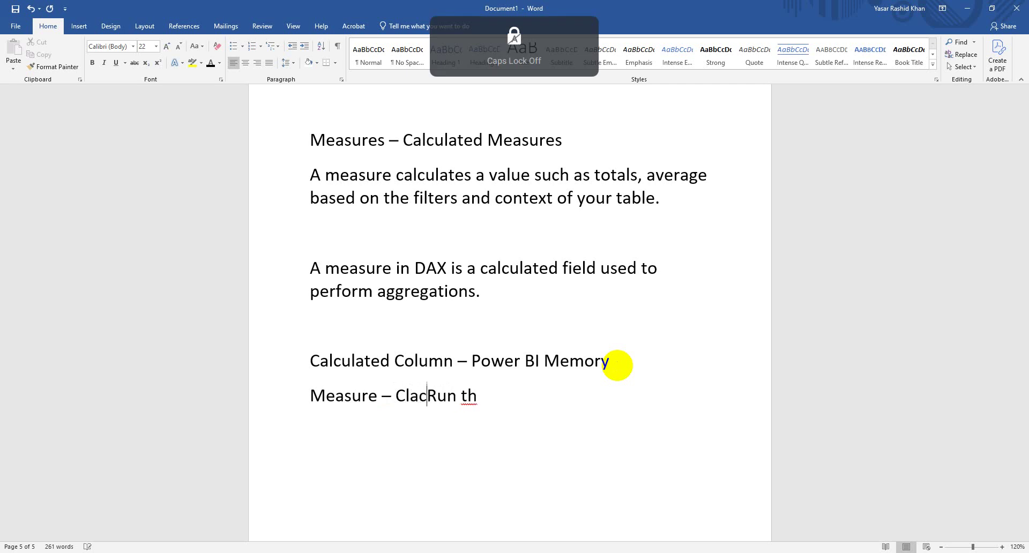
key(BackSpace)
key(BackSpace)
key(BackSpace)
key(BackSpace)
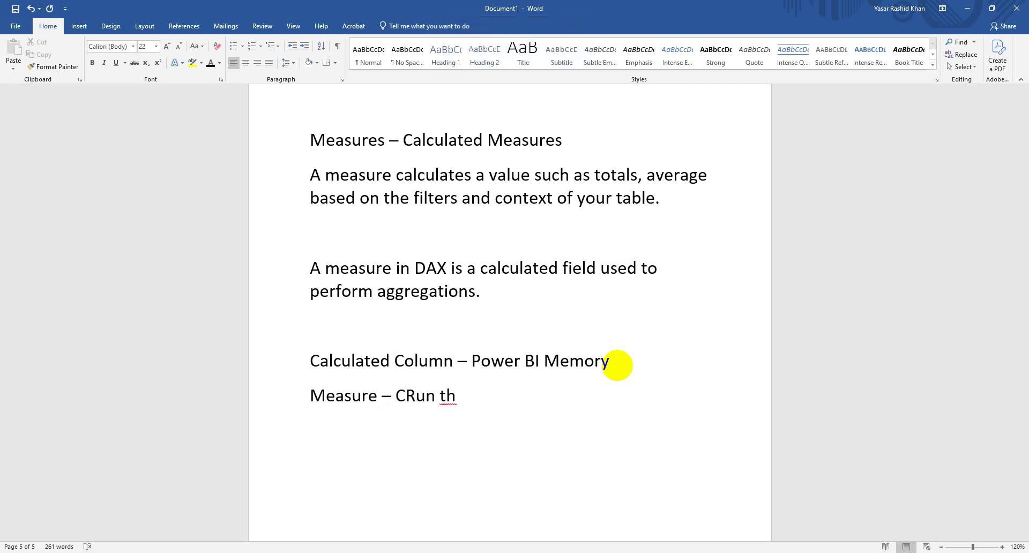
text(alculated)
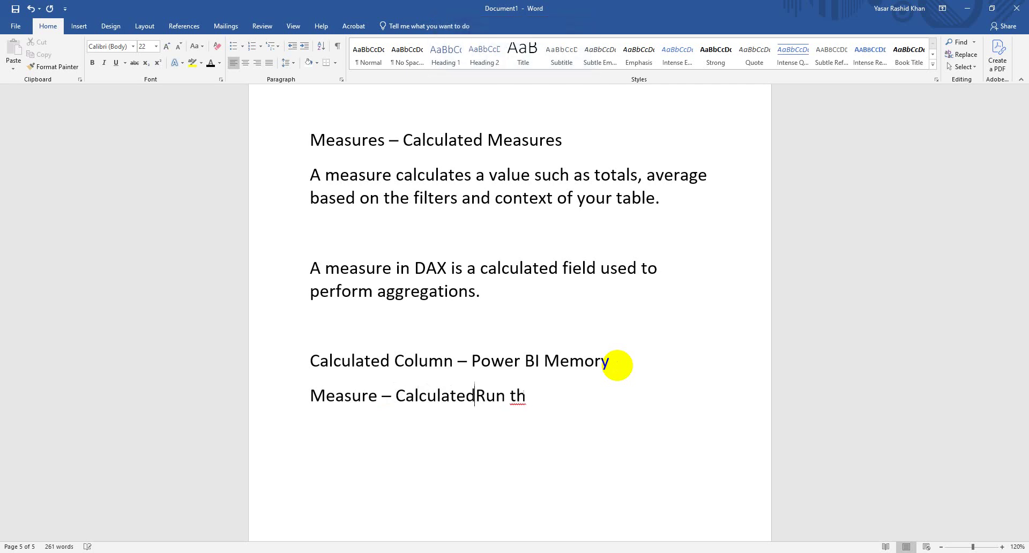
text( w)
key(BackSpace)
text(while Ru)
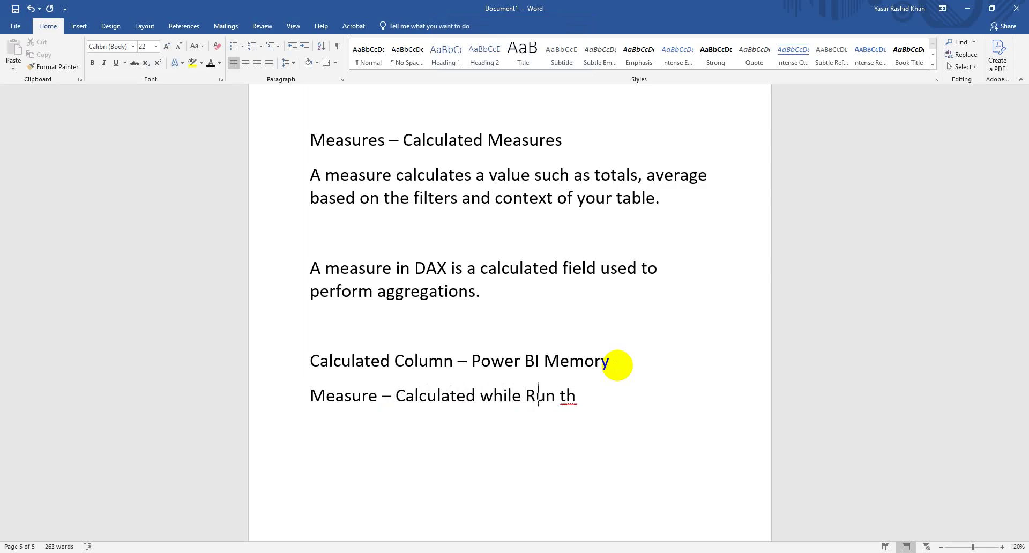
text(nning)
key(BackSpace)
text(query)
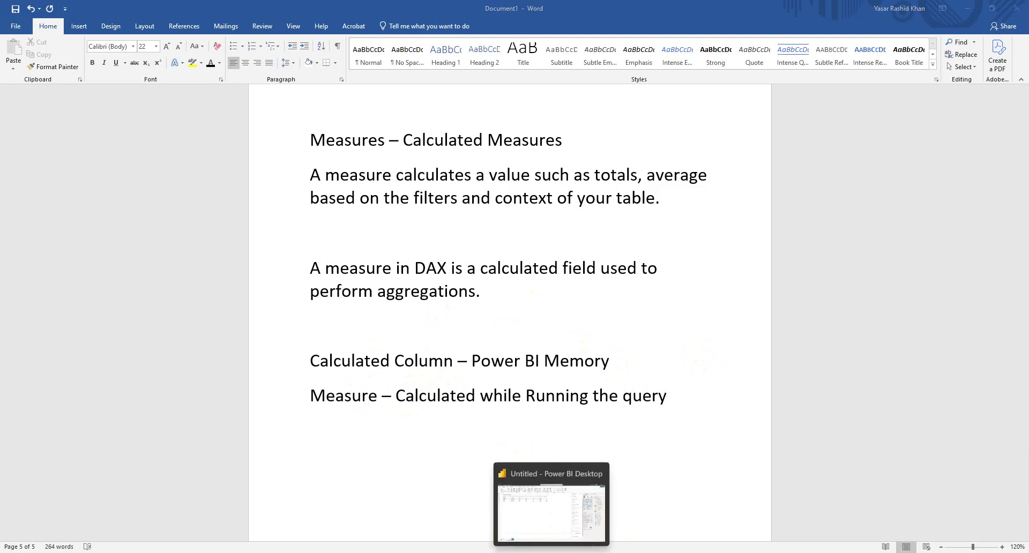
Switch to Power BI Desktop and examine the Line Amount column and its formula in the Sales table data.
click(560, 519)
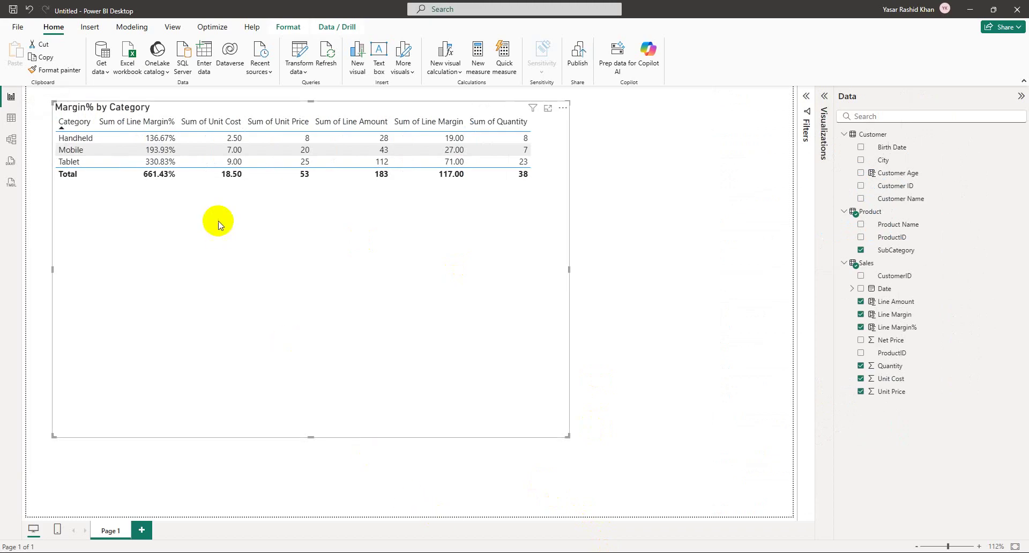
click(11, 119)
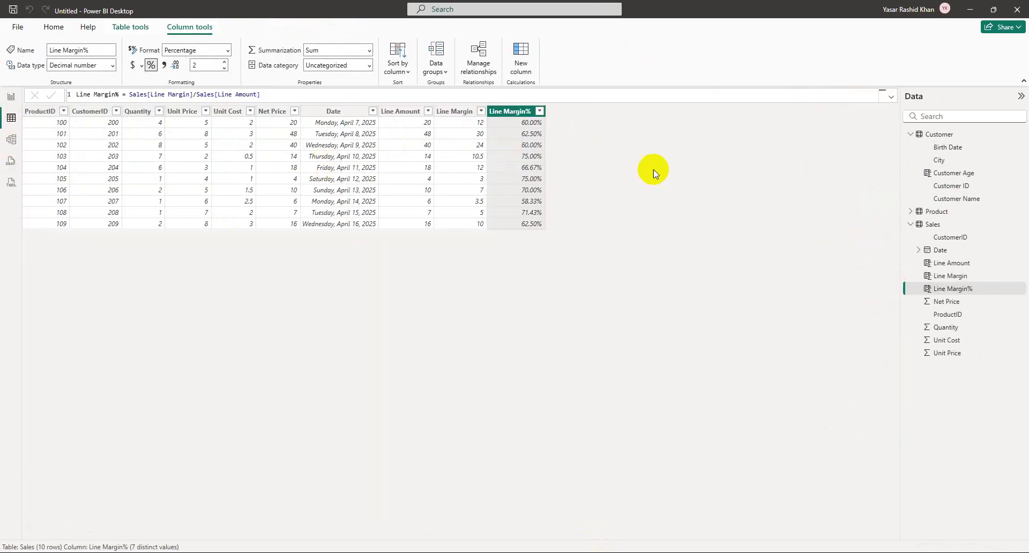
click(401, 111)
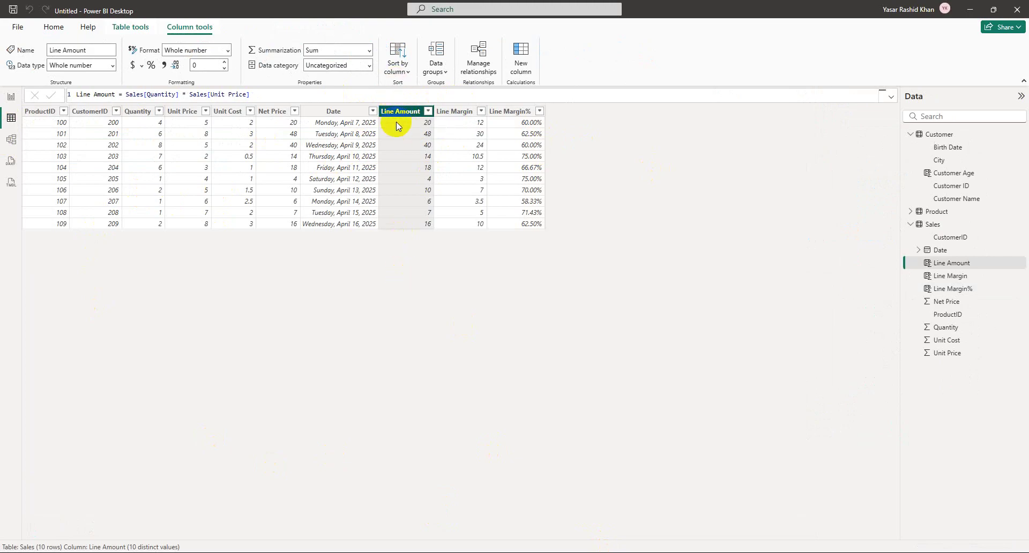
click(127, 94)
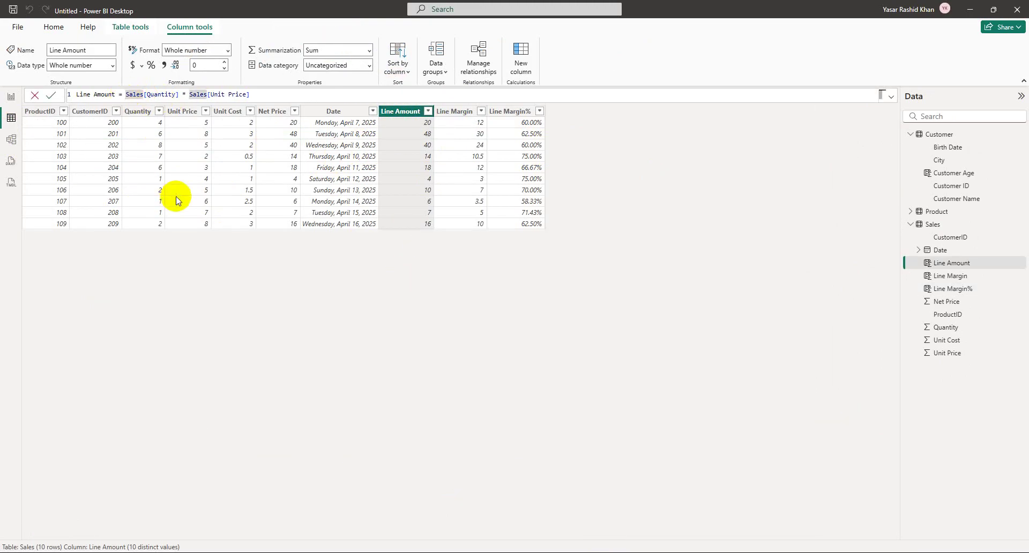
text(su)
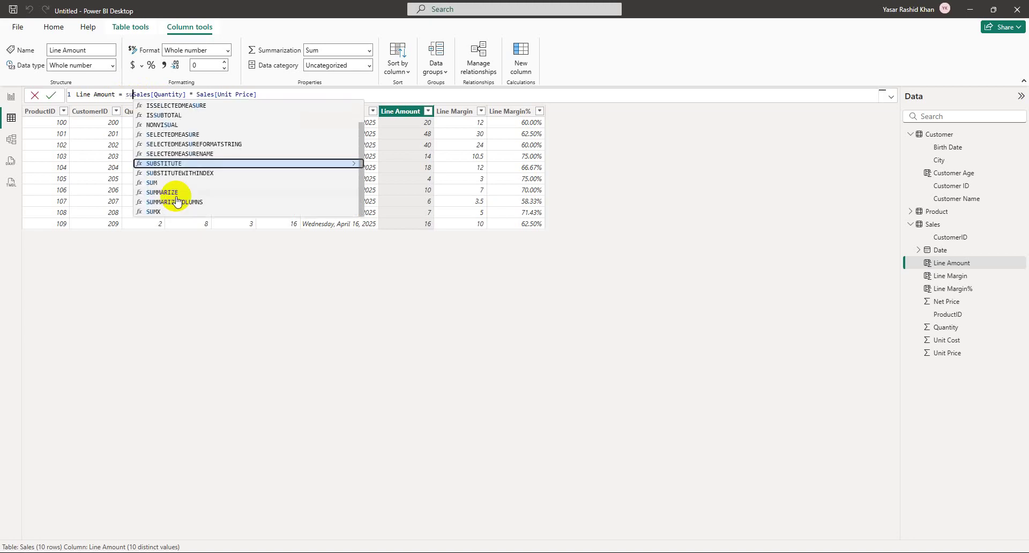
text(m)
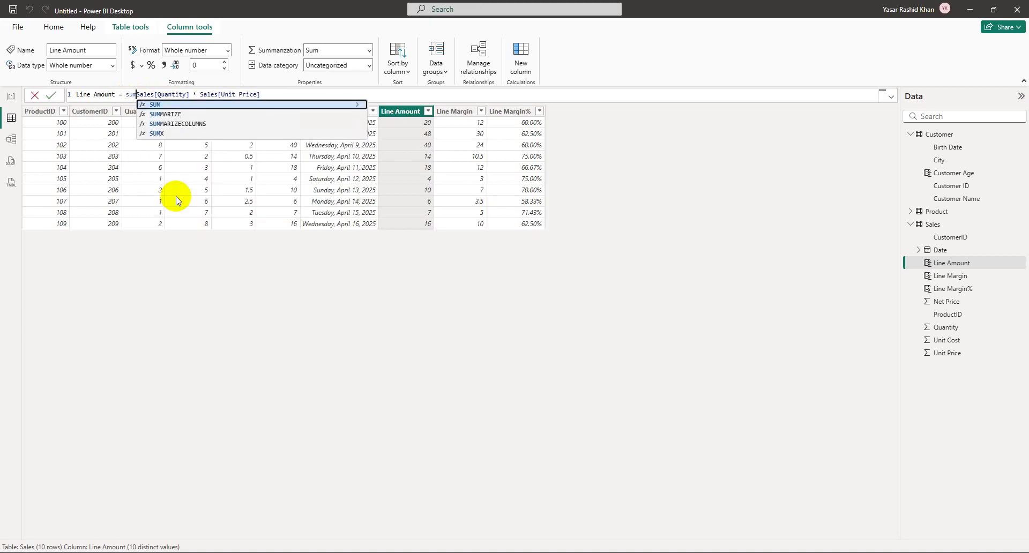
key(BackSpace)
key(BackSpace)
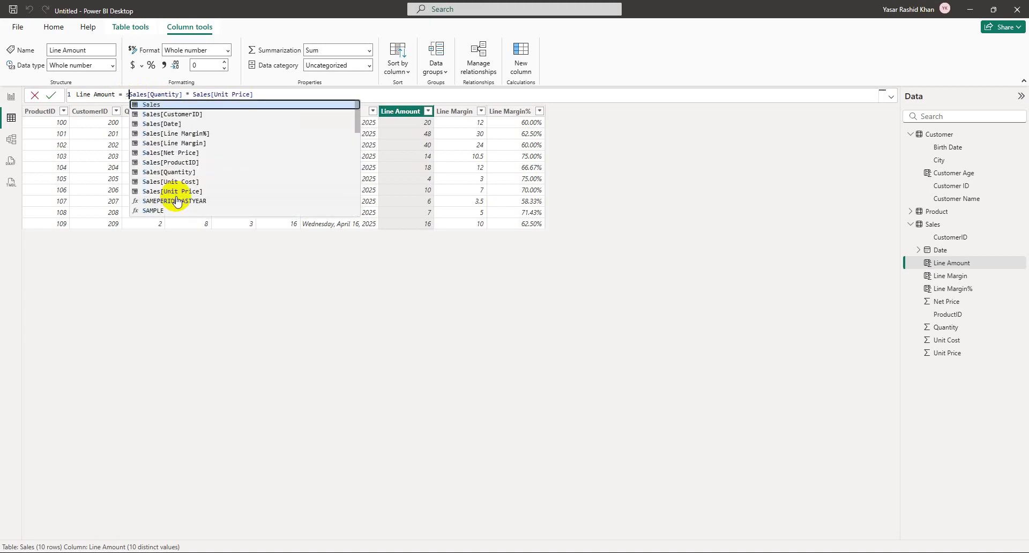
key(BackSpace)
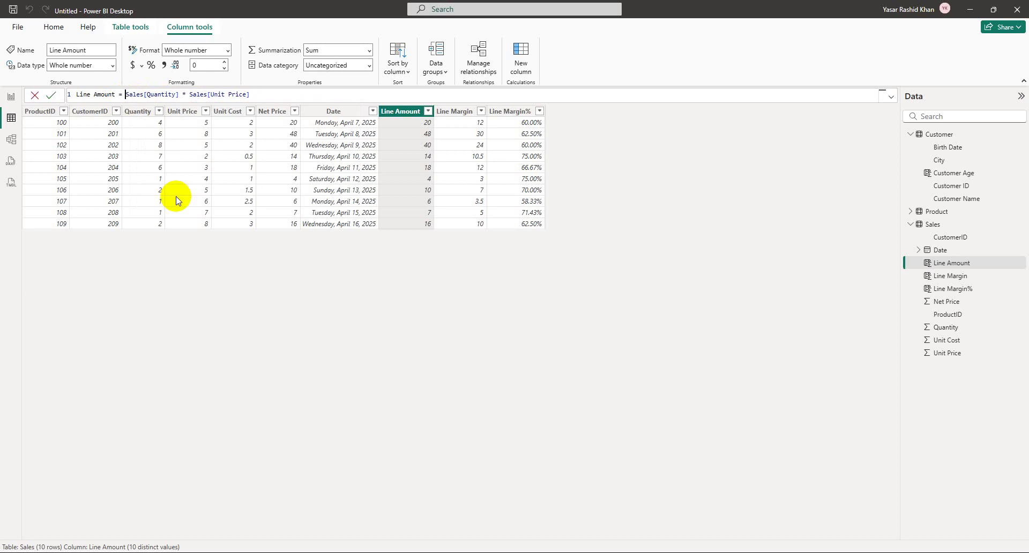
Examine the Line Margin and Line Margin% columns in the Sales table data, and return to the report.
click(453, 111)
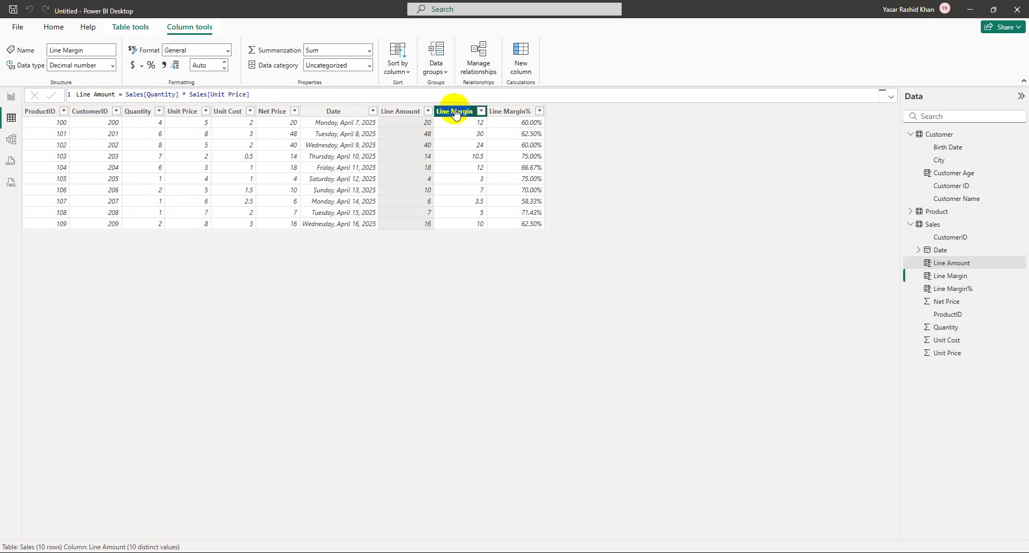
click(506, 112)
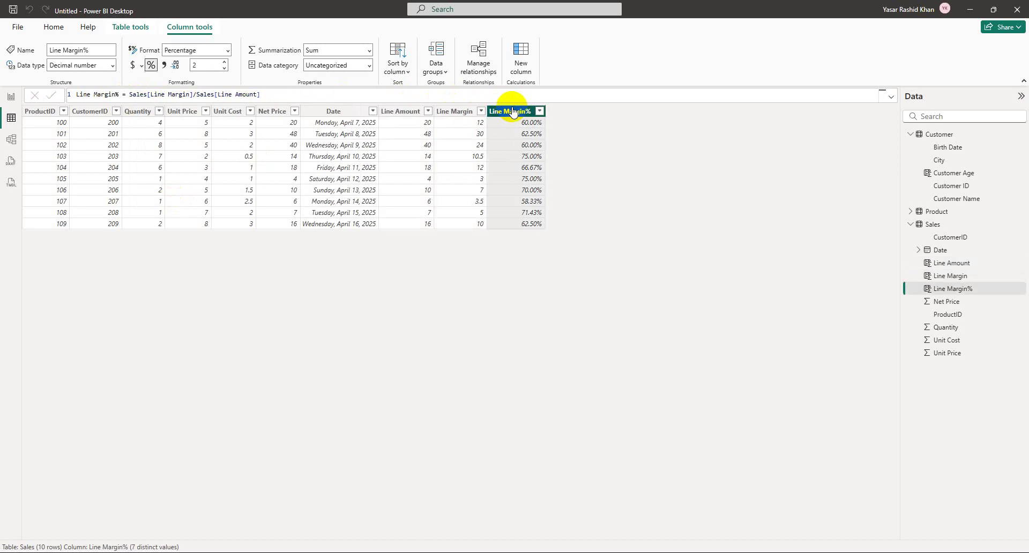
click(11, 98)
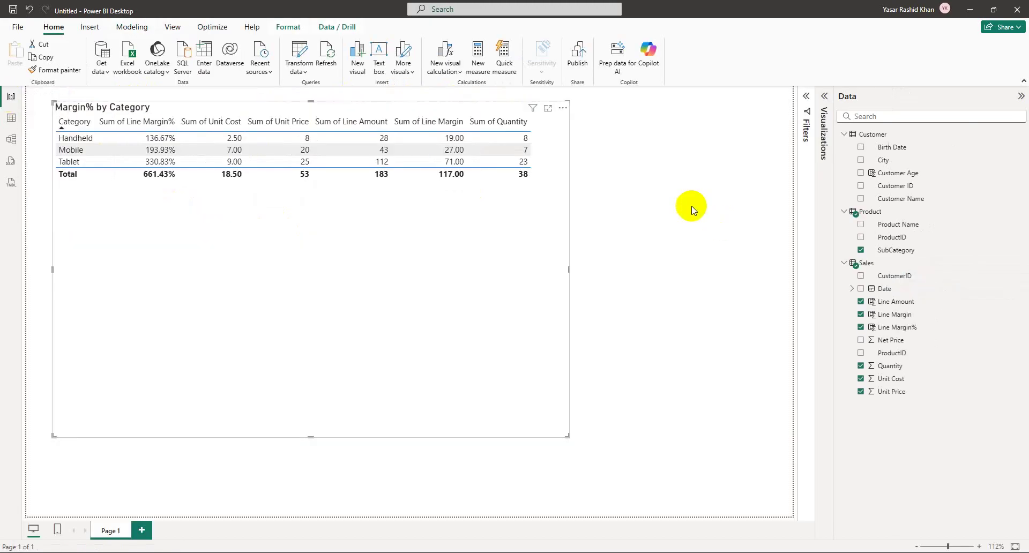
Create a new measure in the Sales table and name it Margin.
click(672, 196)
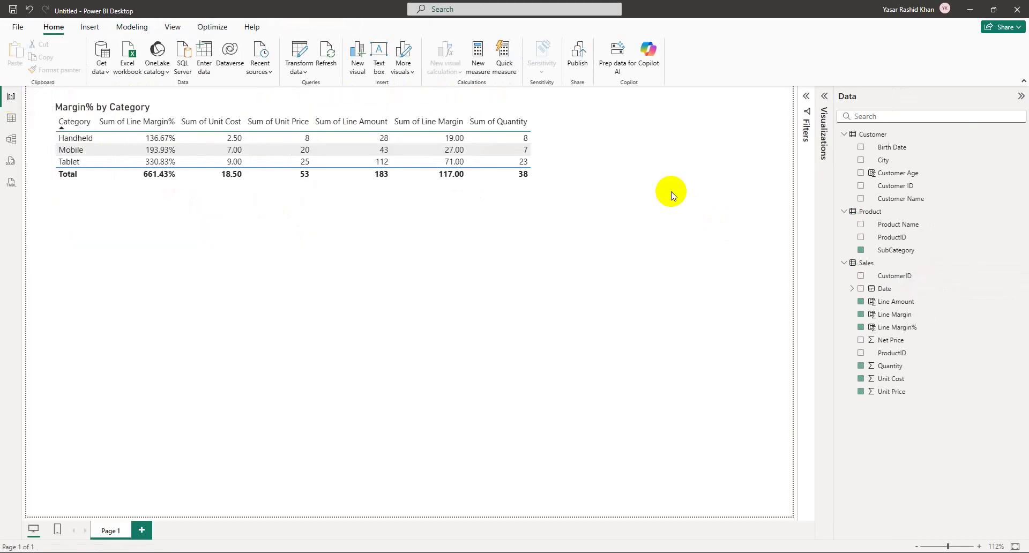
click(863, 262)
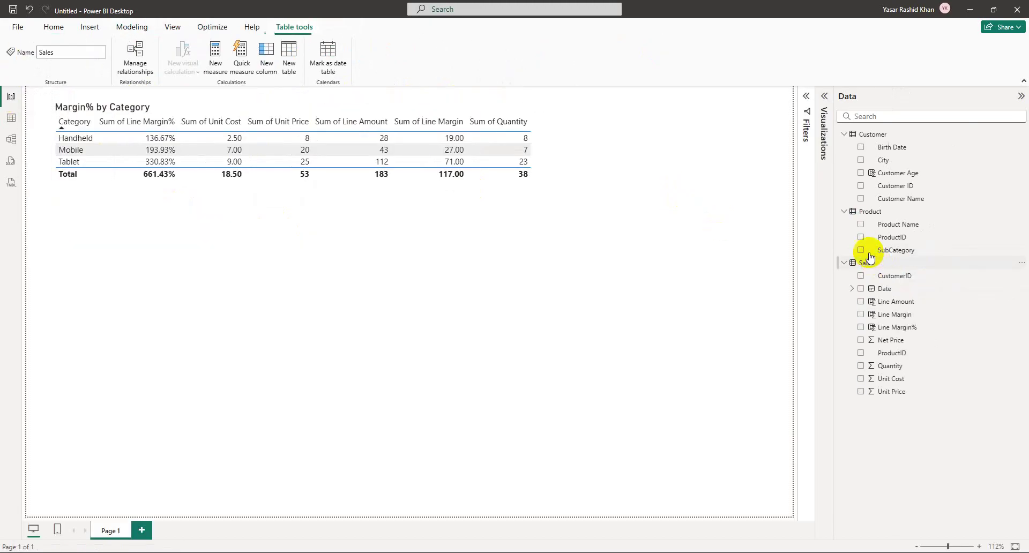
click(215, 67)
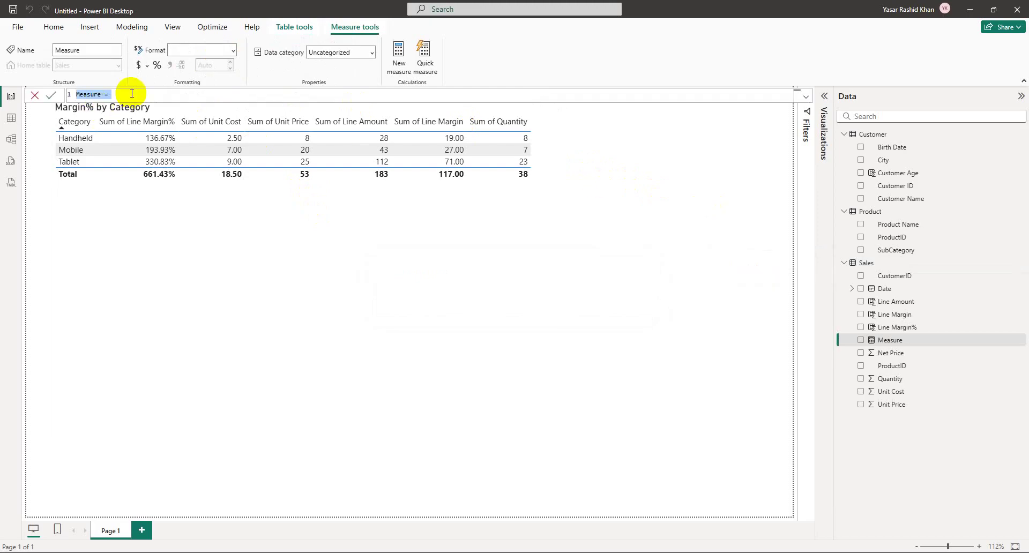
click(132, 94)
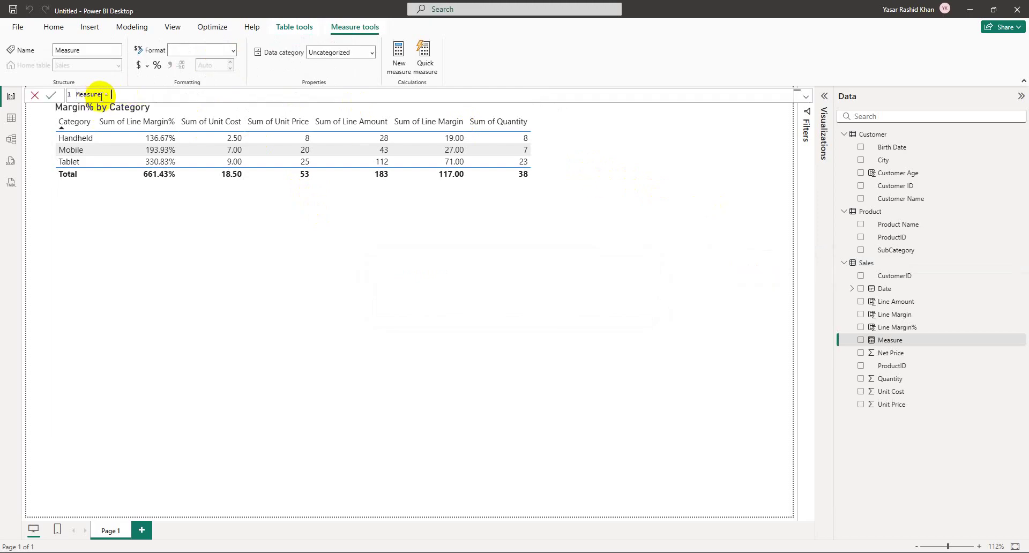
drag(101, 97, 65, 98)
text(Ma)
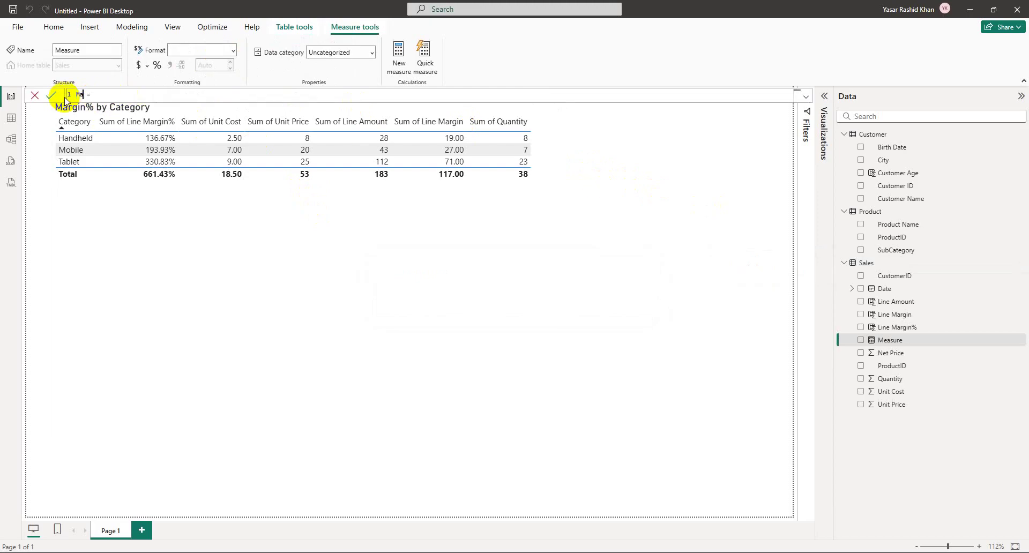
text(rgin)
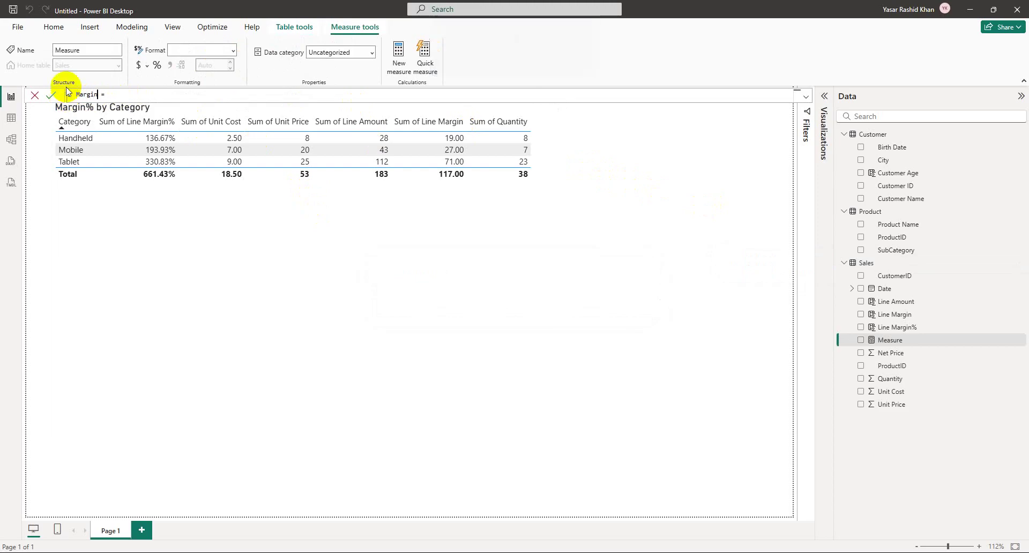
Start the Margin measure's formula with SUM(Sales[Line Margin]) followed by the division operator.
click(117, 93)
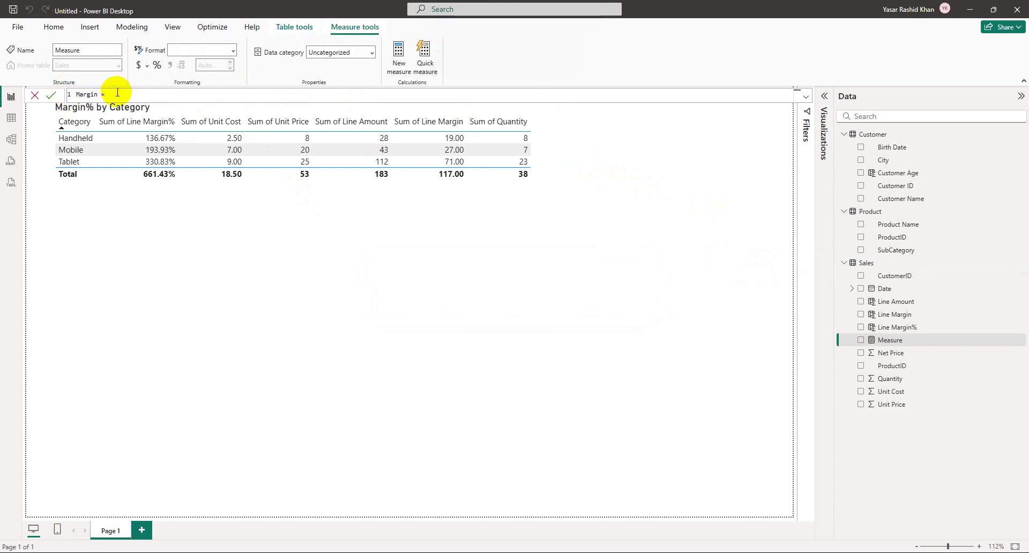
text(sum)
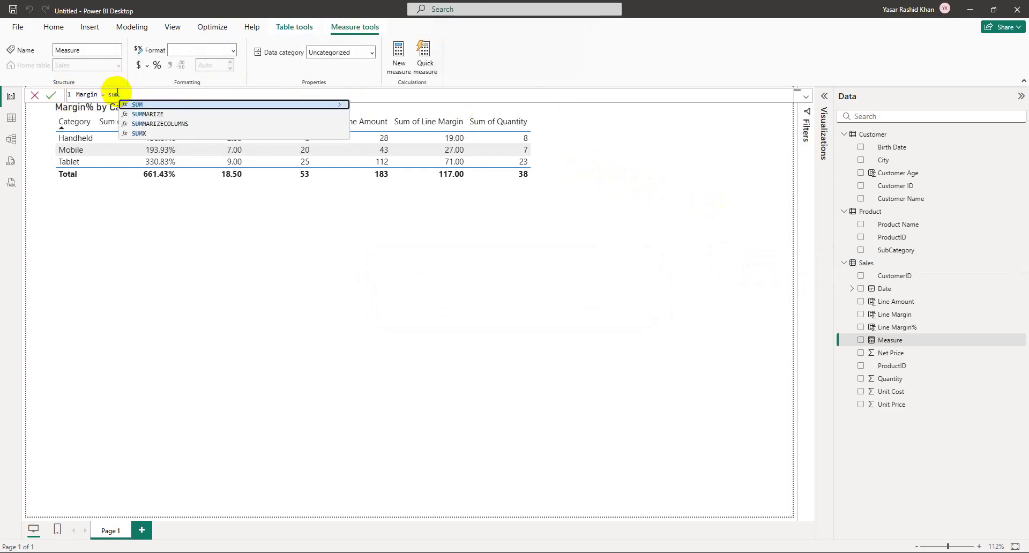
key(Tab)
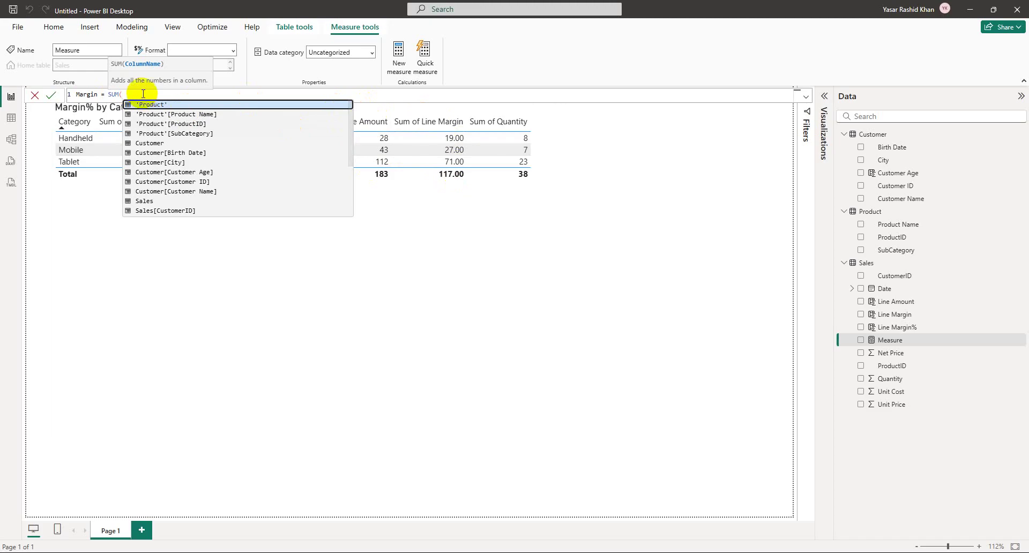
text(sale)
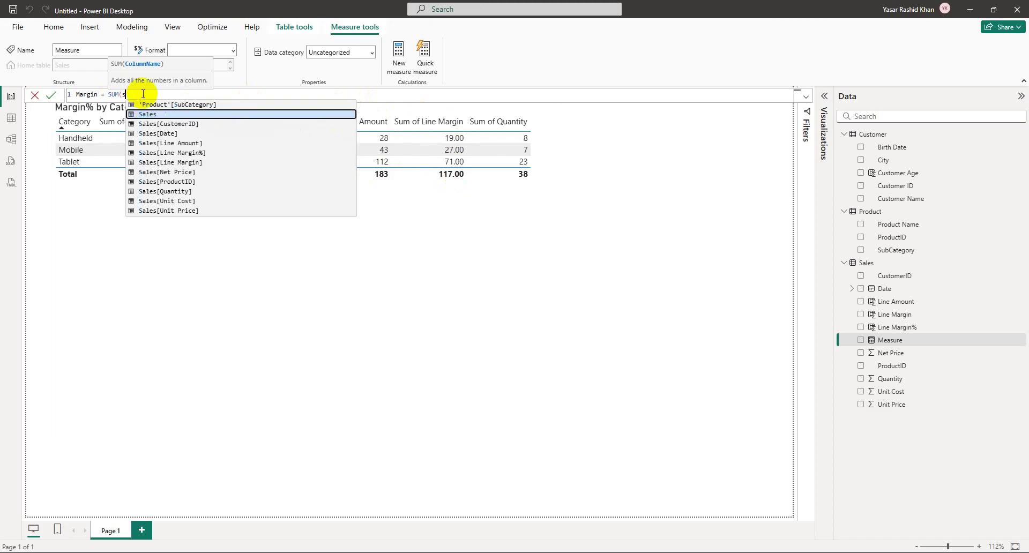
key(Down)
key(Down)
key(Down)
key(Down)
key(Down)
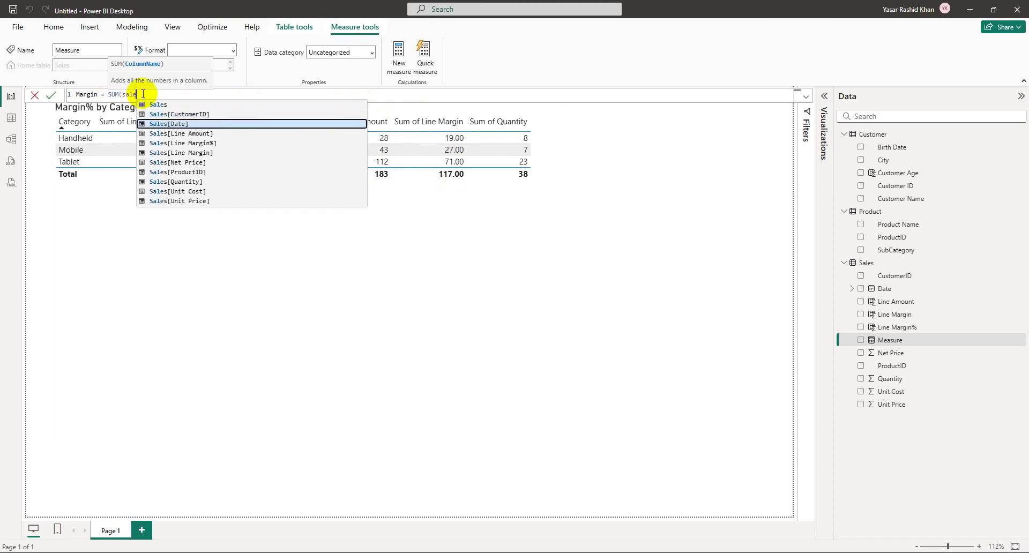
key(Tab)
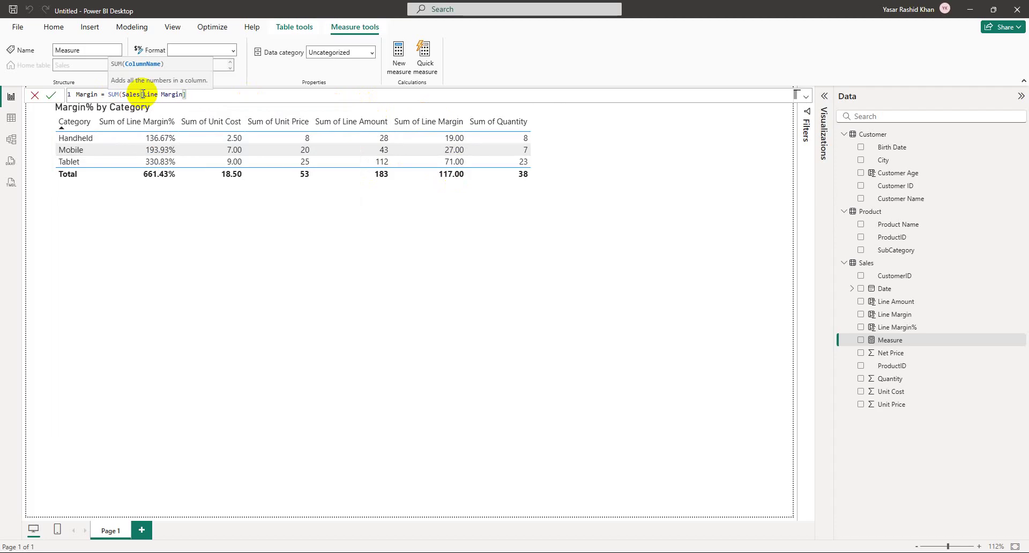
text()/)
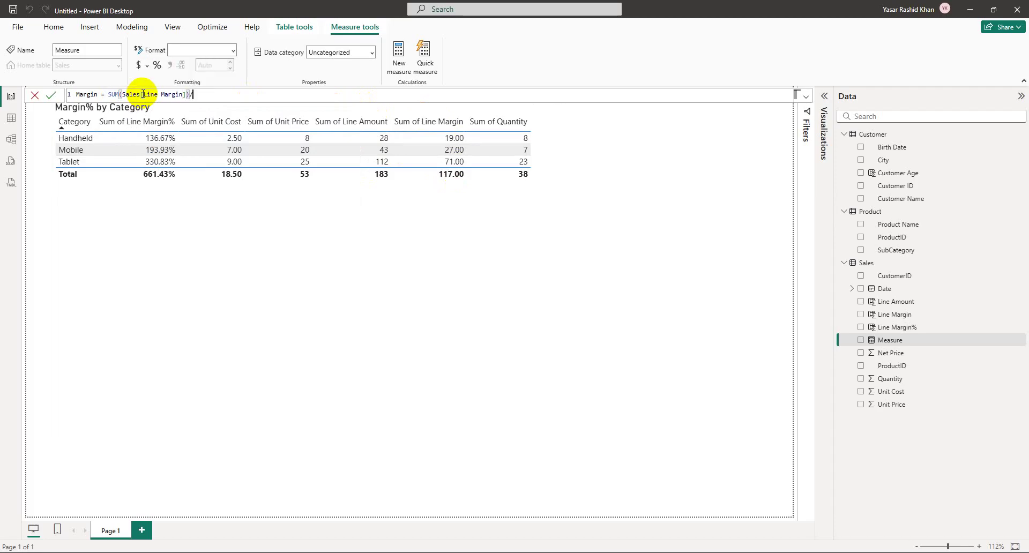
Enter SUM(Sales[Line Margin]) as the divisor in the Margin formula.
text(sum)
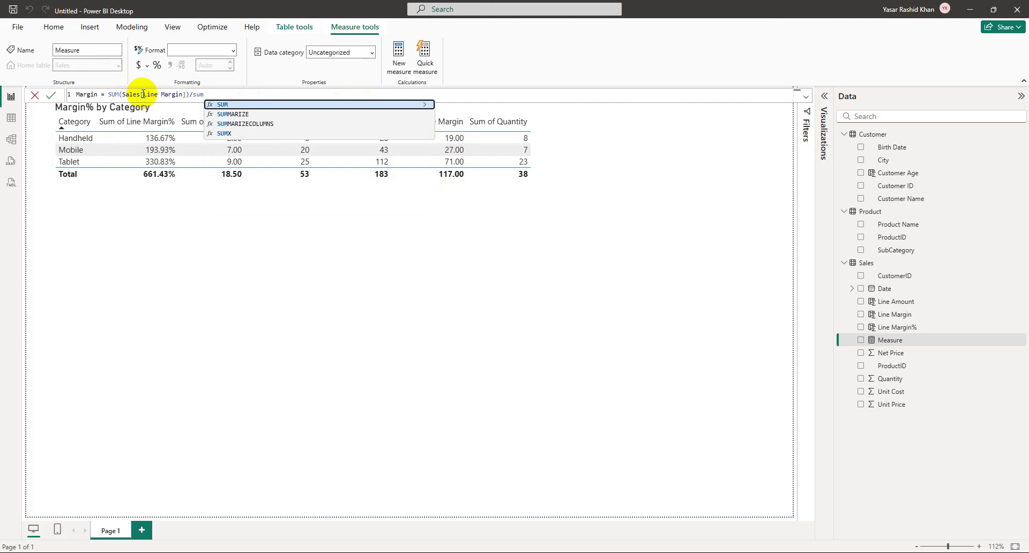
key(Tab)
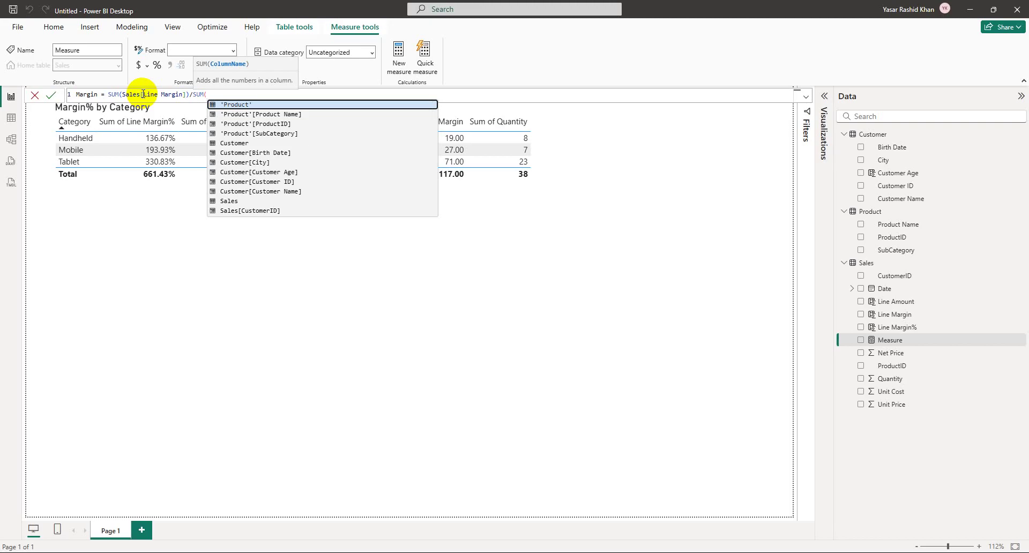
text(sal)
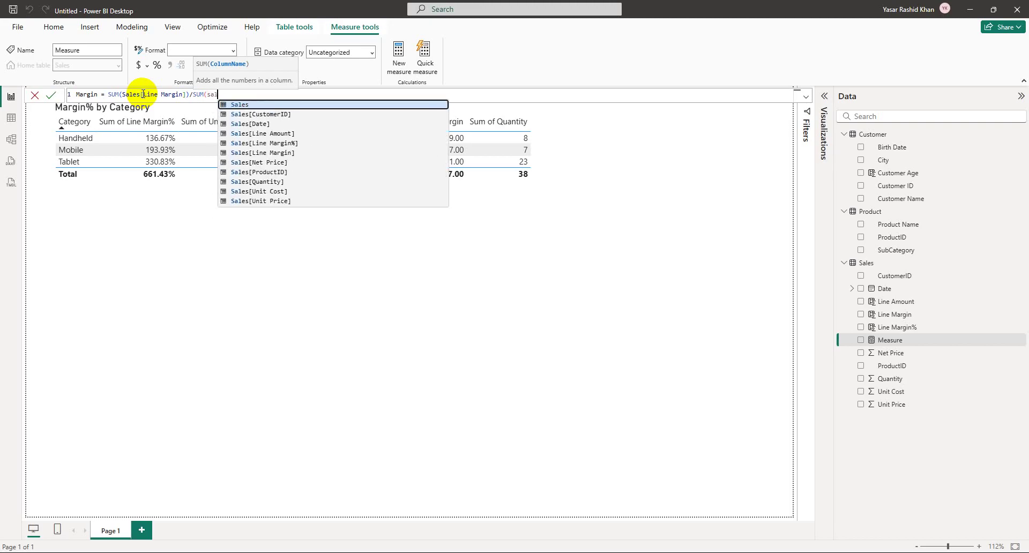
text(es)
key(Down)
key(Down)
key(Down)
key(Down)
key(Down)
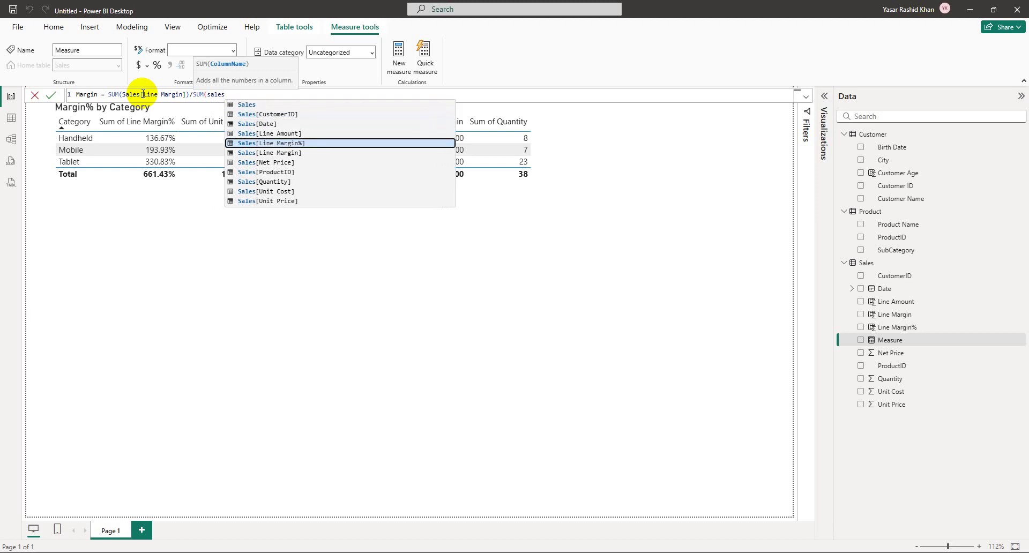
key(Tab)
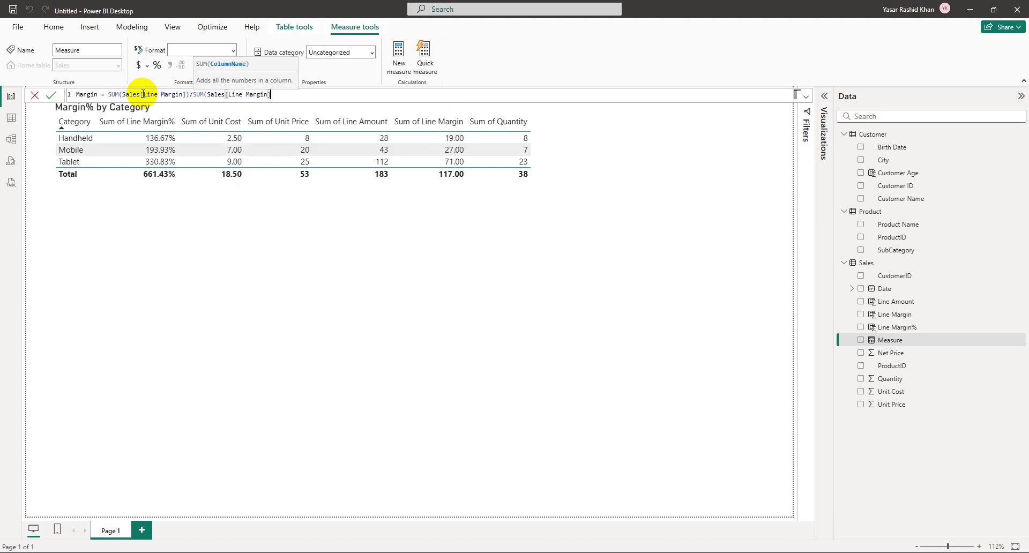
text())
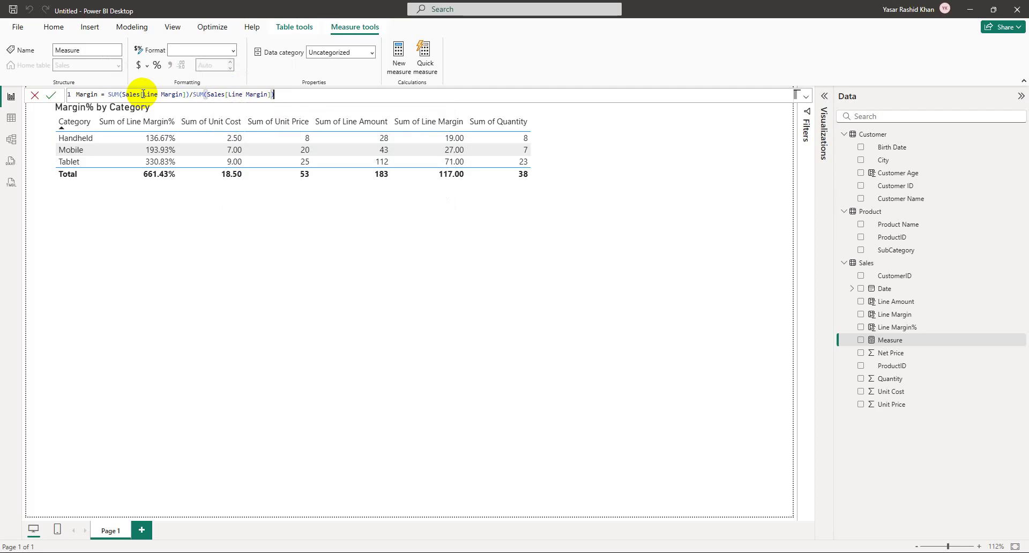
Change the column in the divisor to Sales[Line Amount], commit the Margin measure and select the Margin% by Category table.
double_click(268, 95)
text(M)
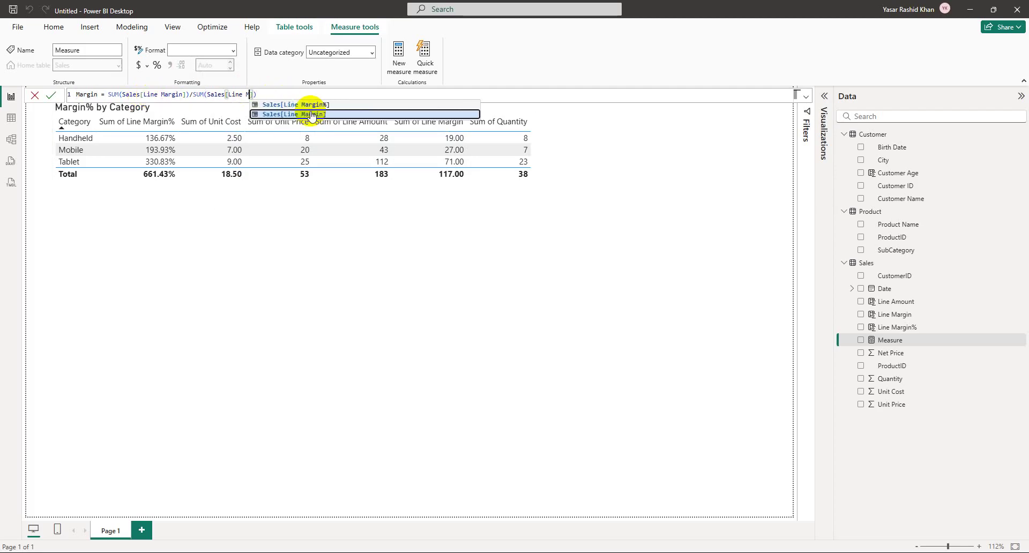
key(BackSpace)
key(Tab)
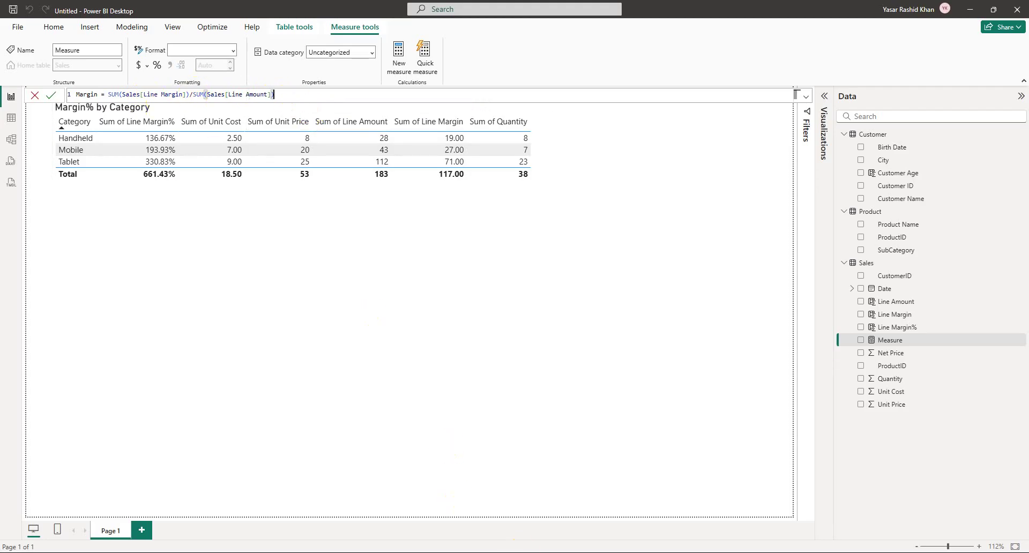
click(144, 175)
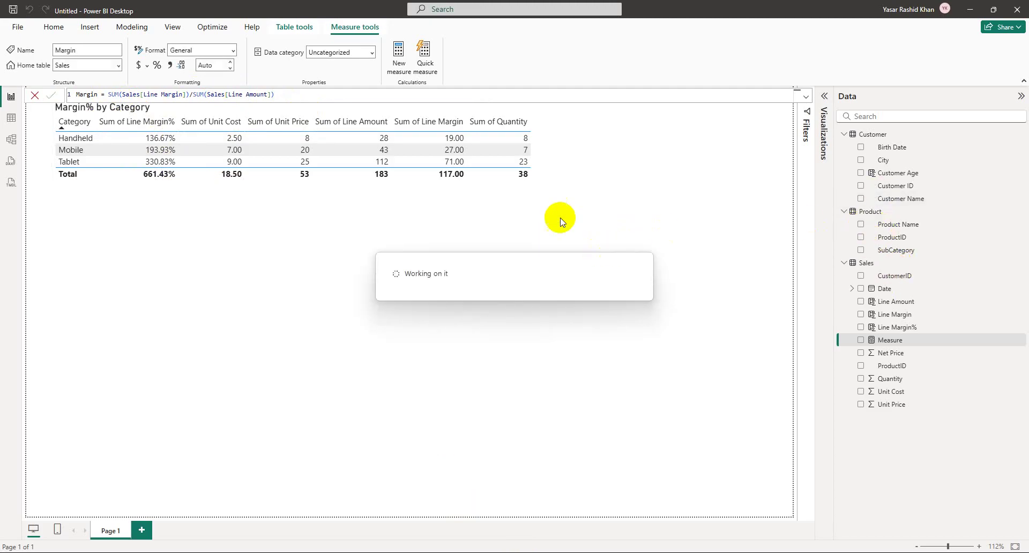
click(404, 226)
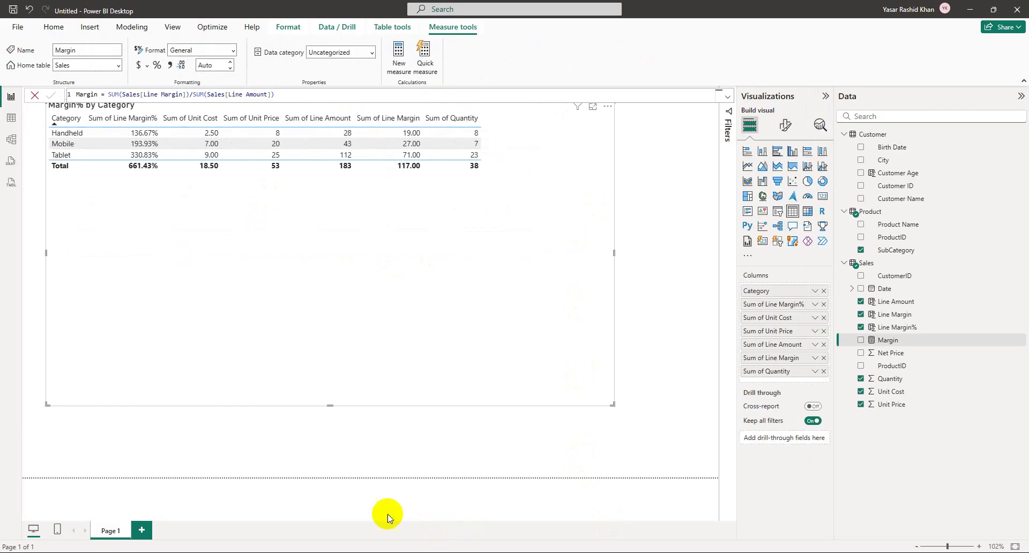
Collapse the Customer and Product tables in the field list, keeping the Sales table expanded.
click(107, 94)
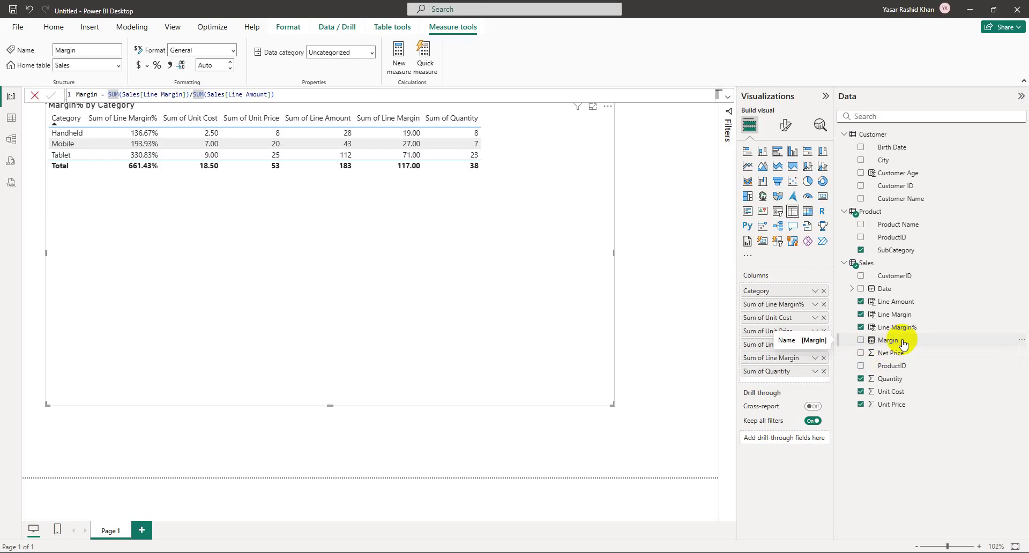
click(884, 263)
click(845, 135)
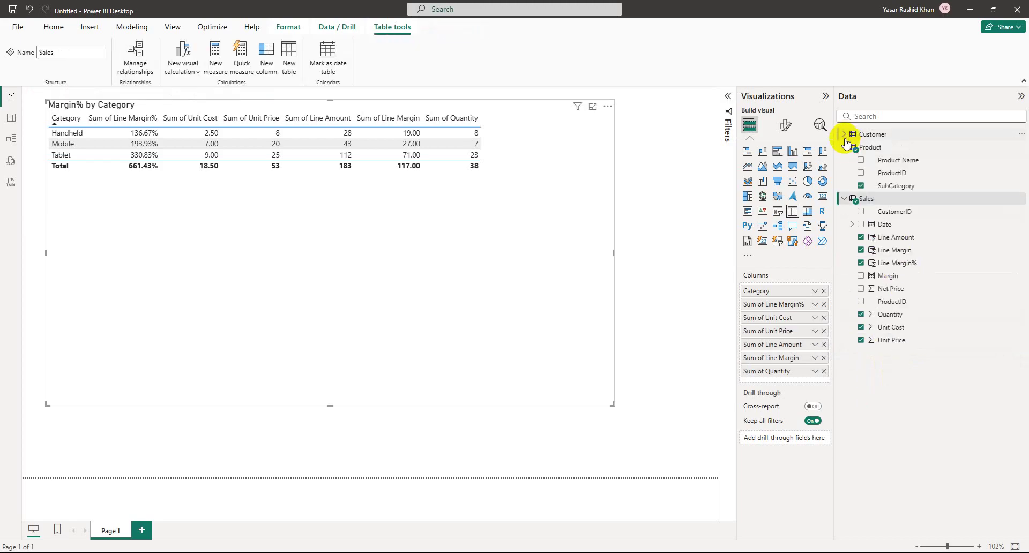
click(844, 146)
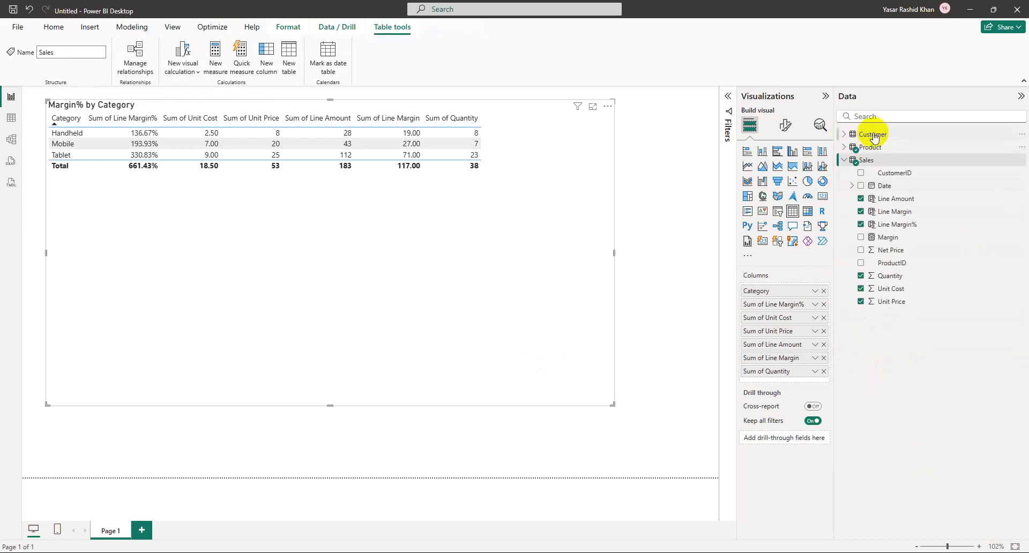
click(844, 159)
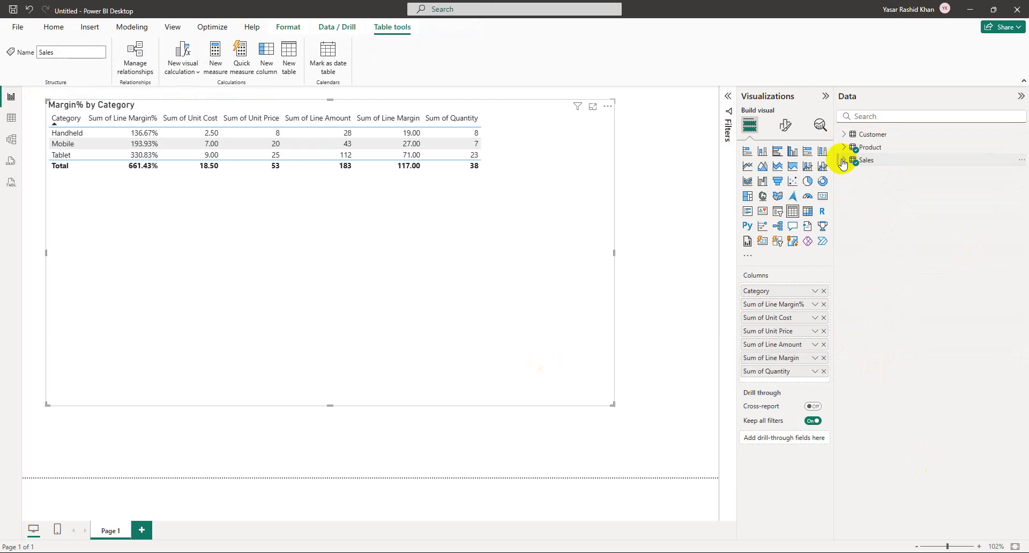
click(843, 161)
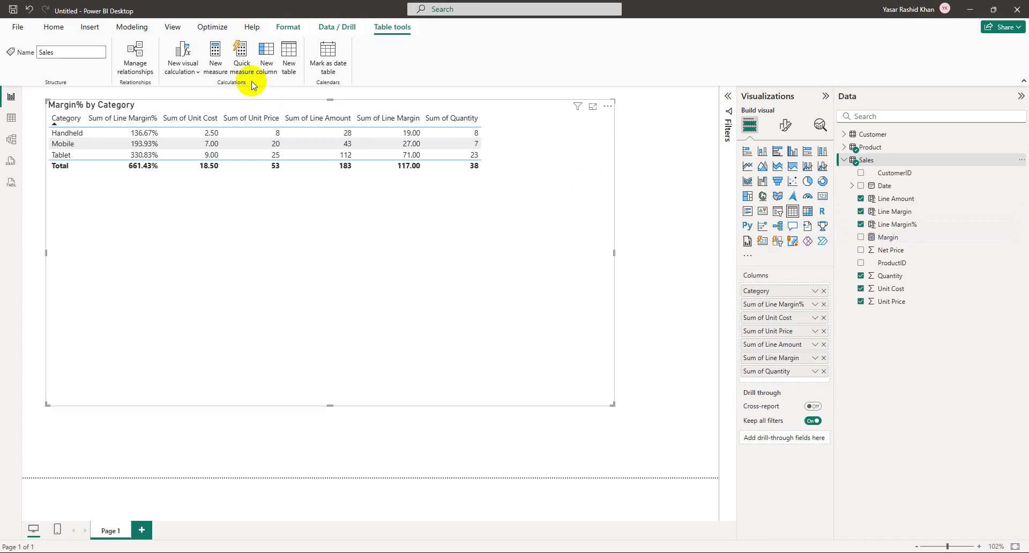
Add spaces around the division operator in the Margin formula and add the measure to the Margin% by Category table.
click(885, 236)
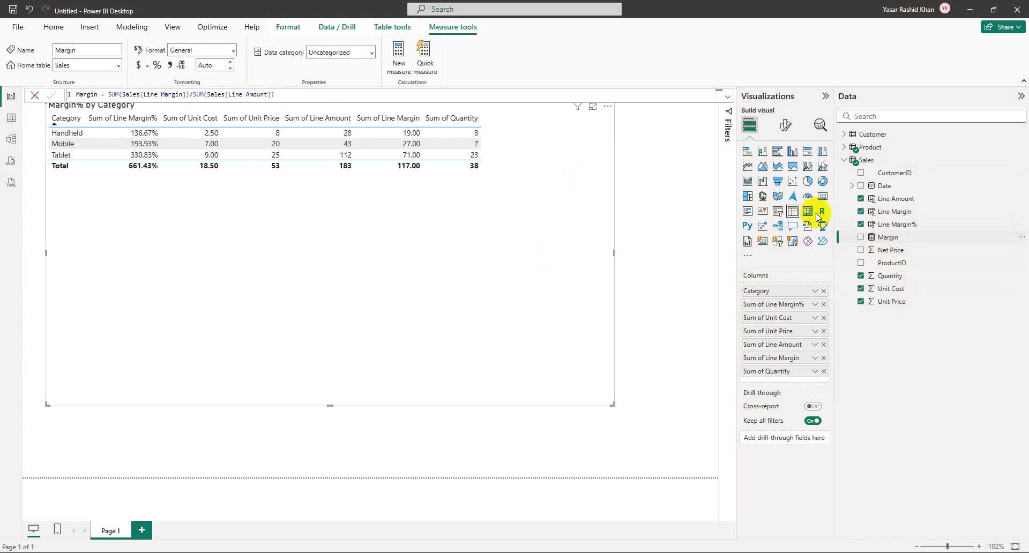
click(190, 94)
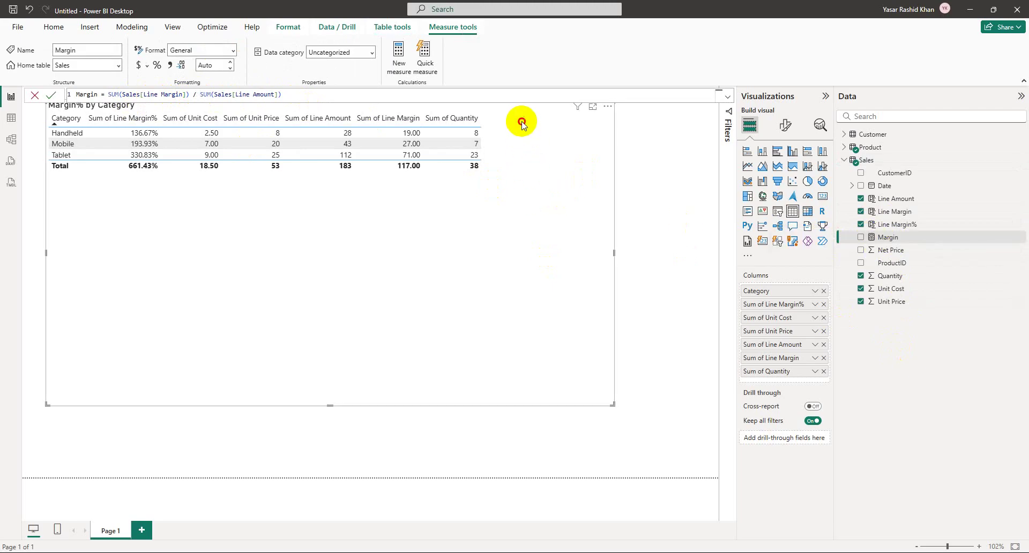
click(887, 238)
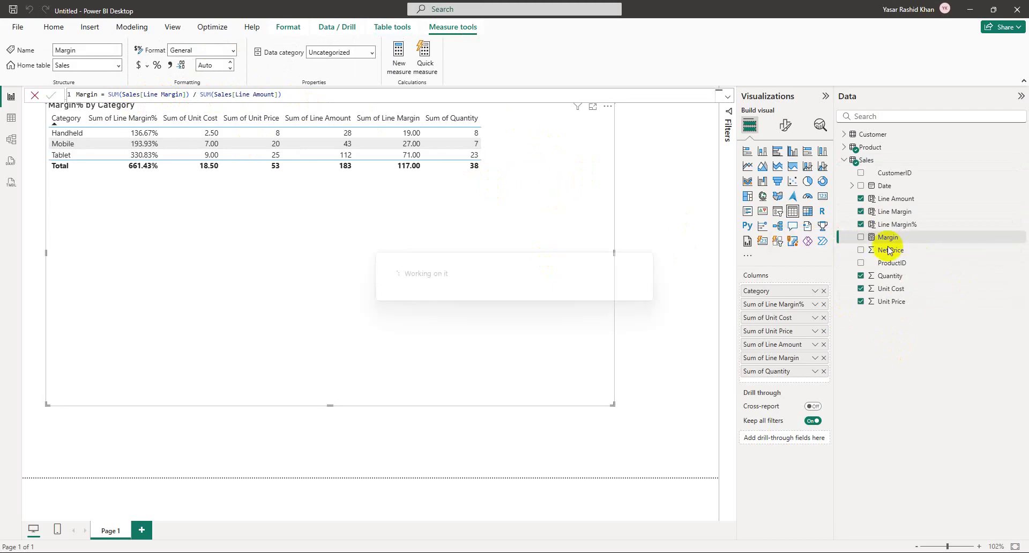
click(862, 238)
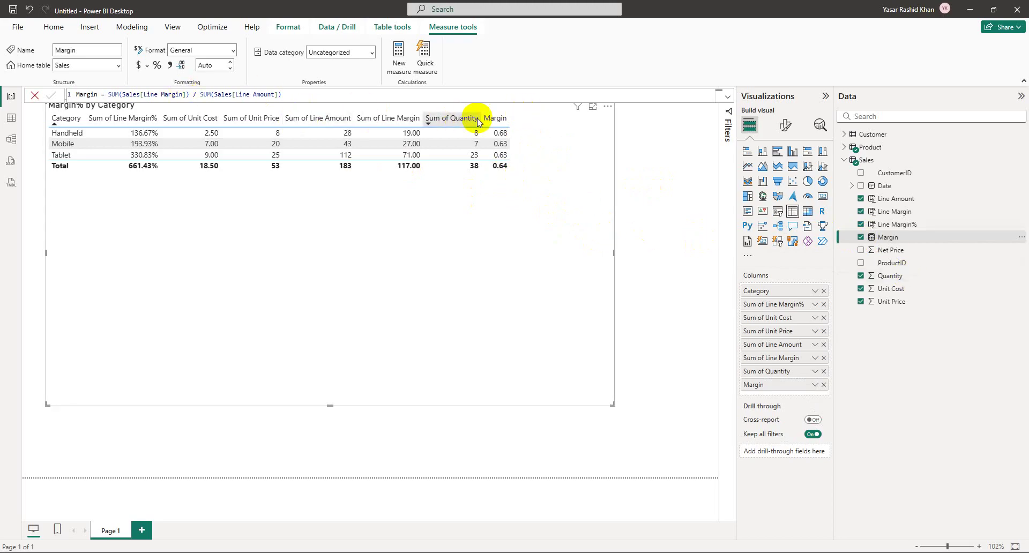
click(899, 242)
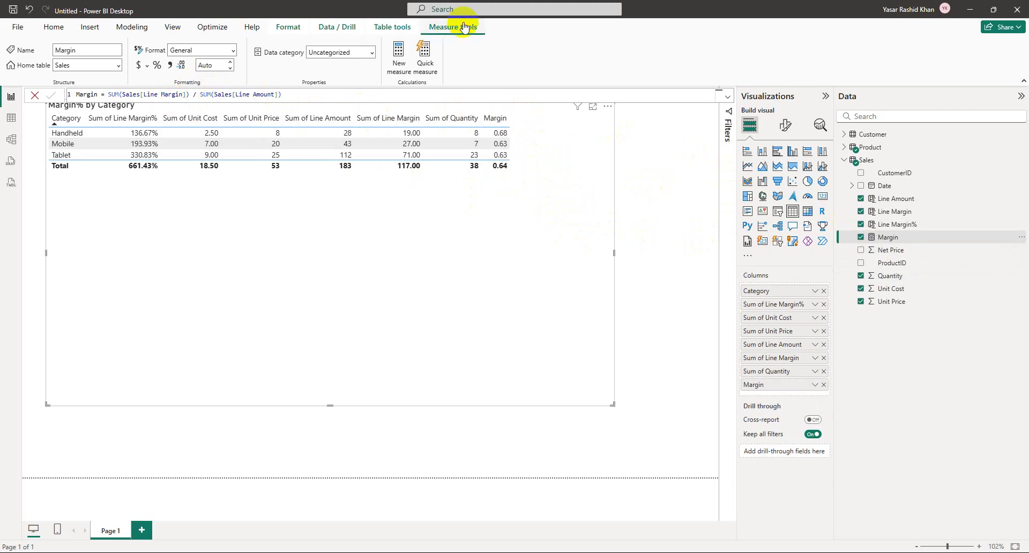
click(392, 28)
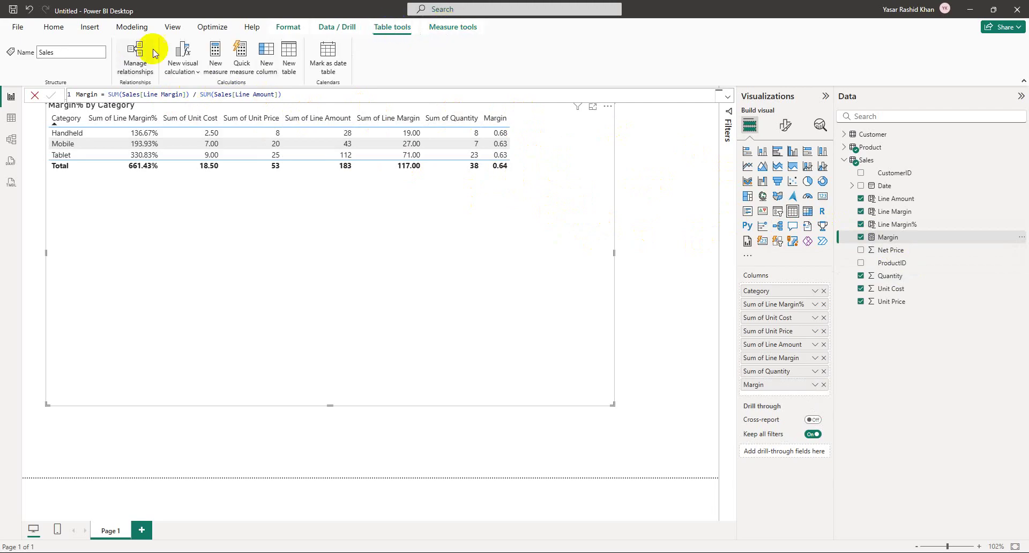
click(454, 28)
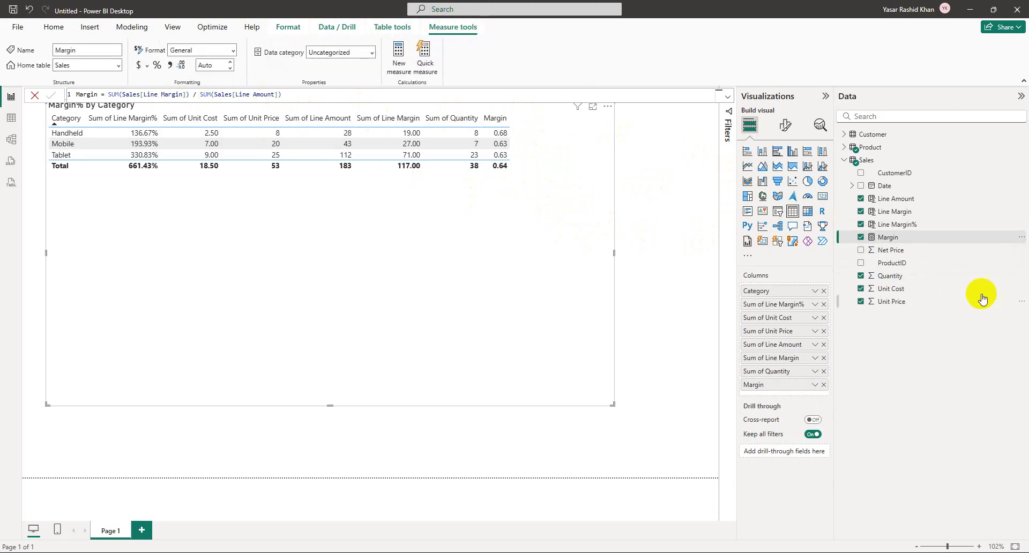
click(645, 176)
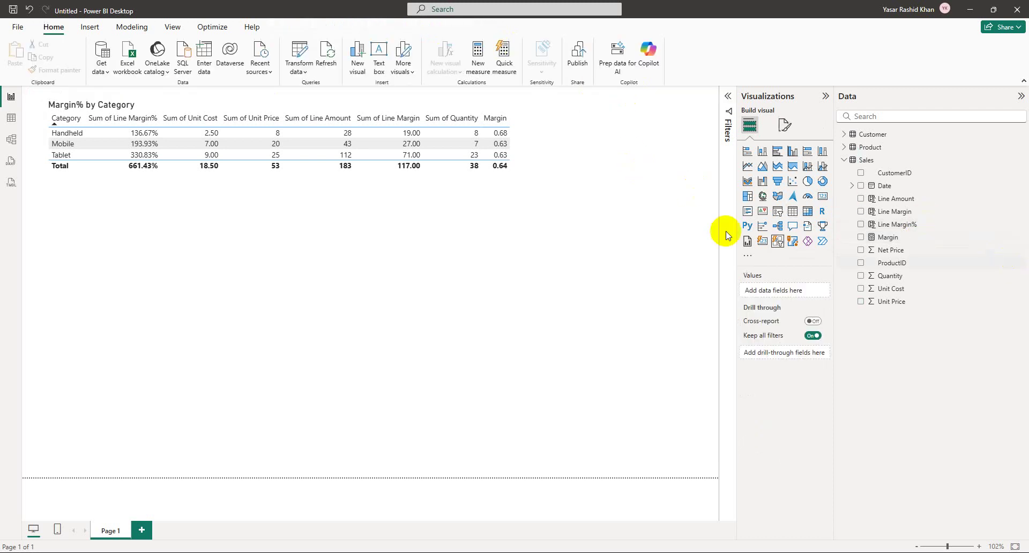
click(611, 209)
click(647, 203)
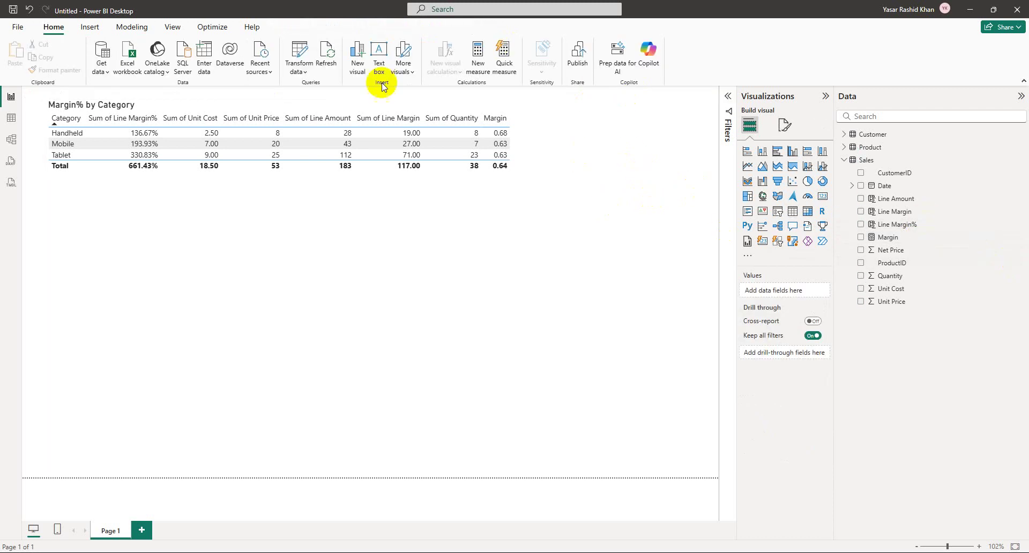
Format the Margin measure as a percentage and reselect the Margin% by Category table.
click(899, 239)
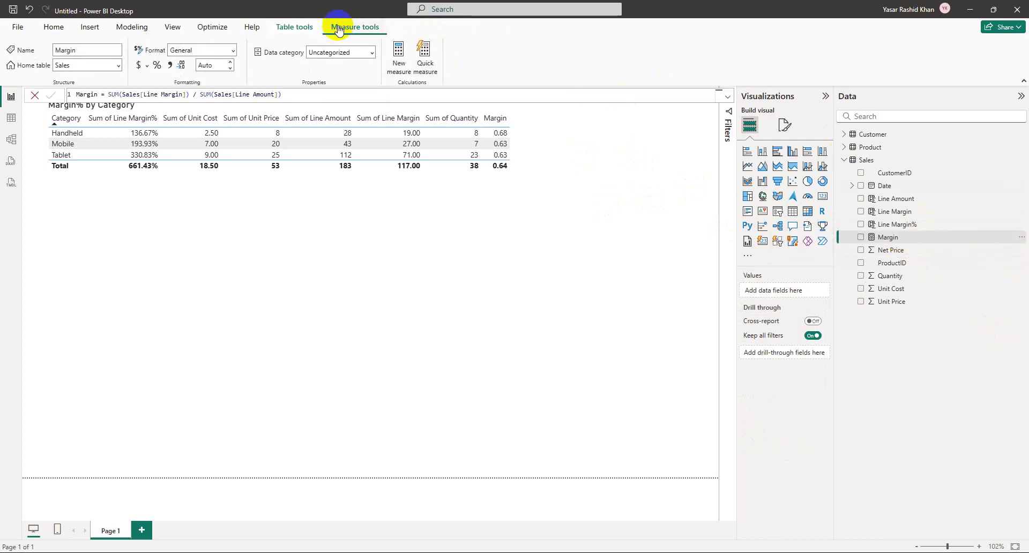
click(157, 66)
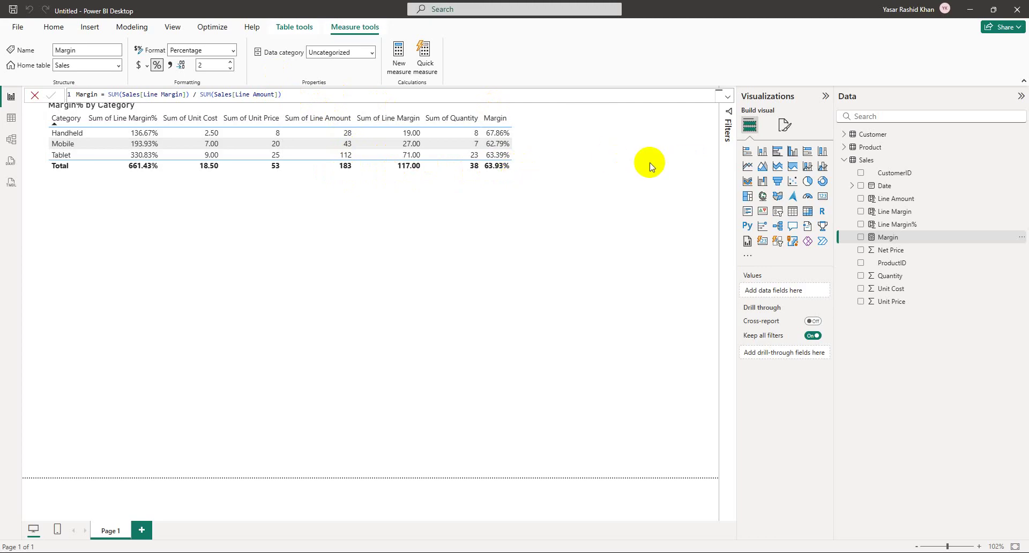
click(651, 167)
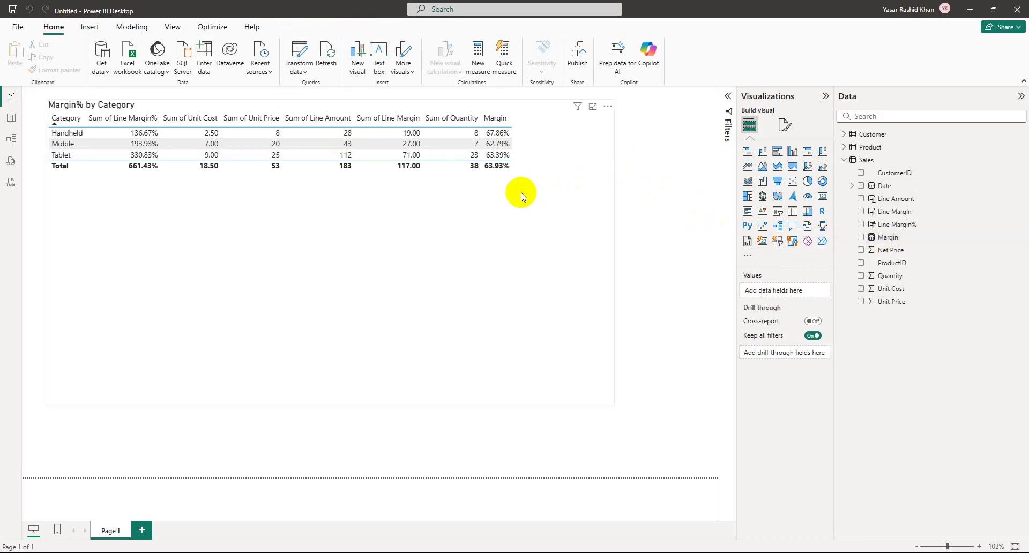
click(576, 140)
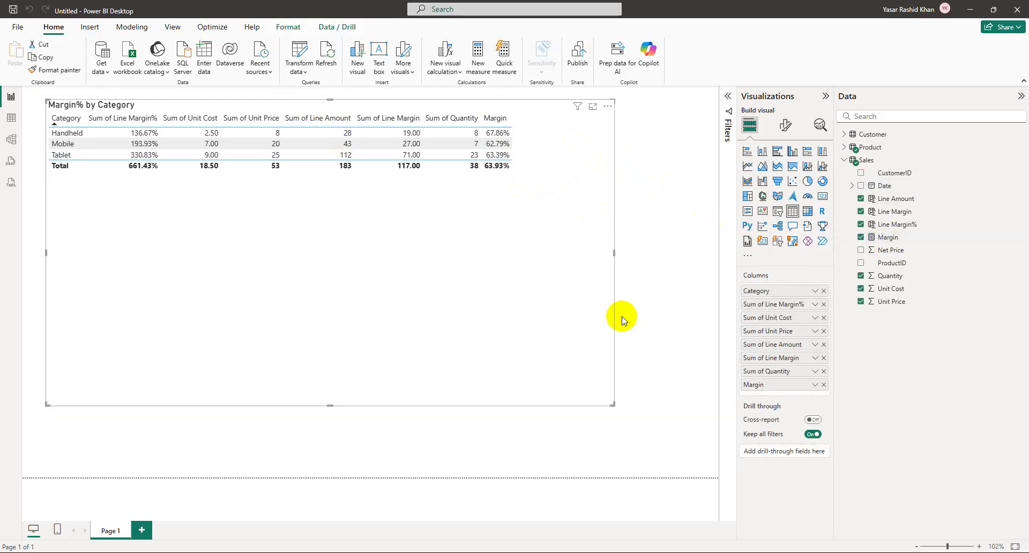
Shrink the Margin% by Category table visual so its frame fits closely around the data, and keep it selected.
drag(612, 398, 531, 255)
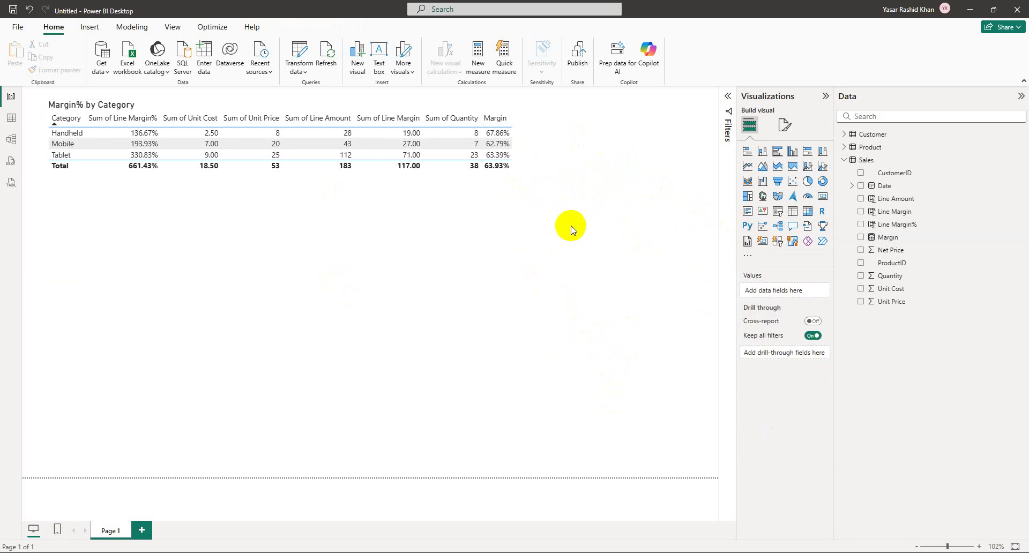
click(520, 207)
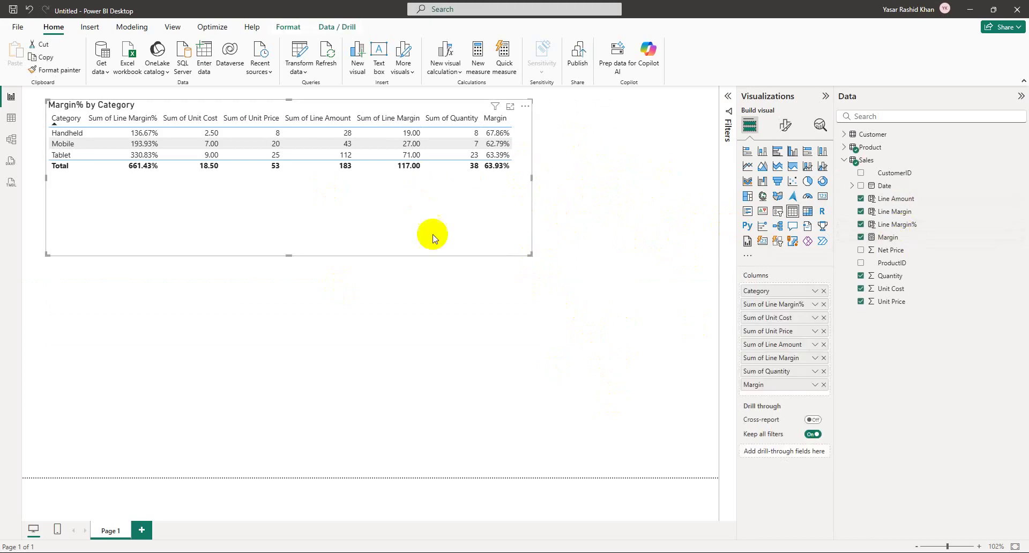
Review the row-level Line Margin% values in the Sales table data, and the Margin measure's formula against the report table.
click(6, 119)
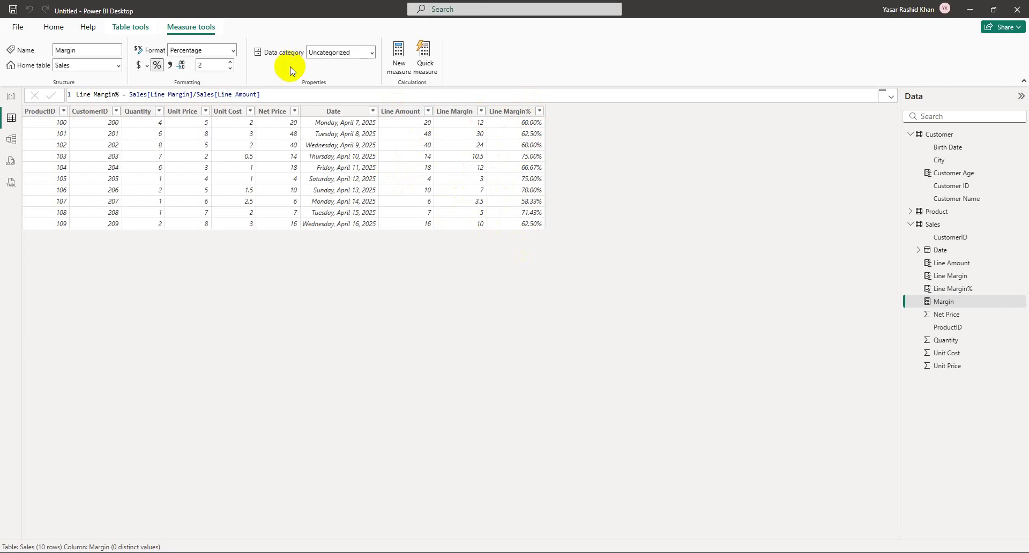
click(11, 97)
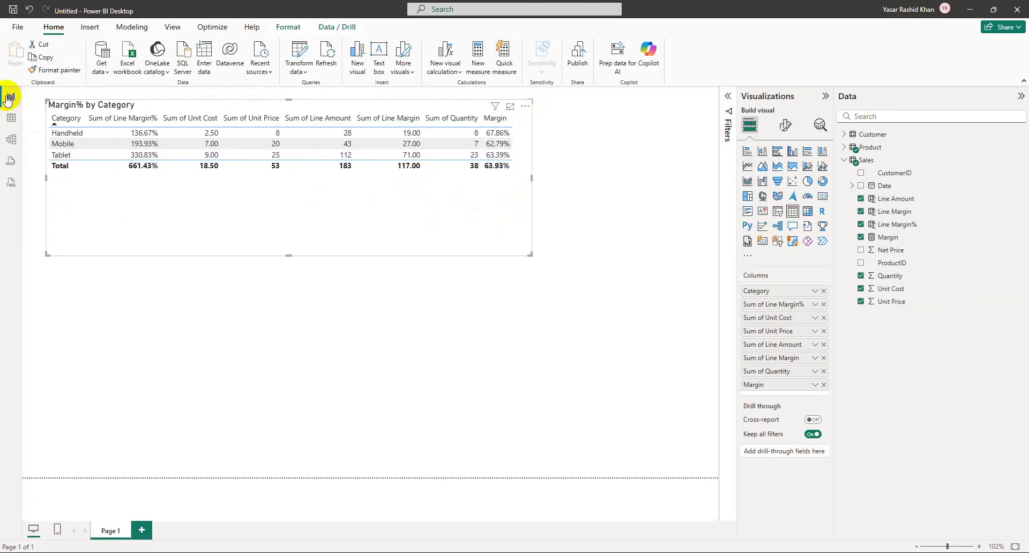
click(680, 191)
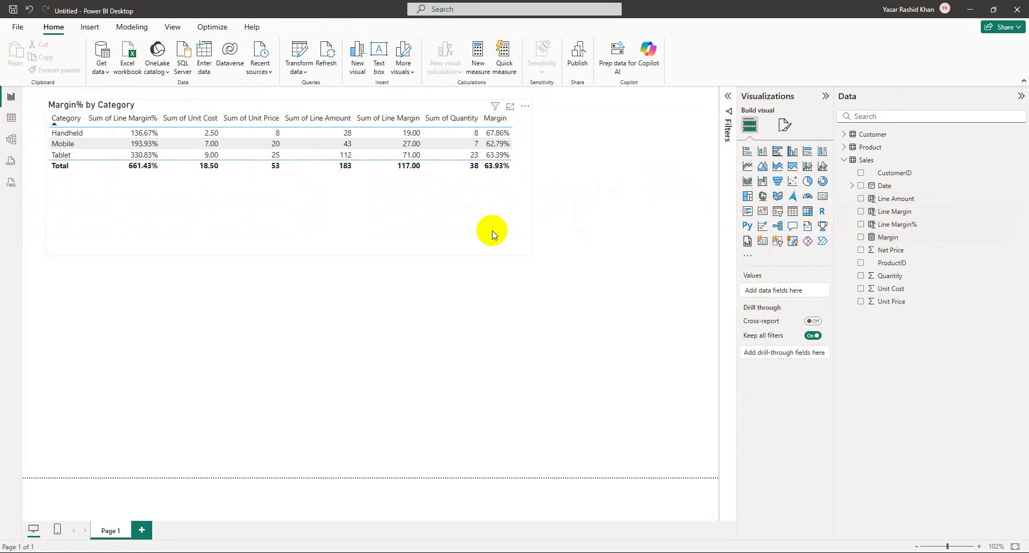
click(888, 237)
drag(298, 95, 75, 97)
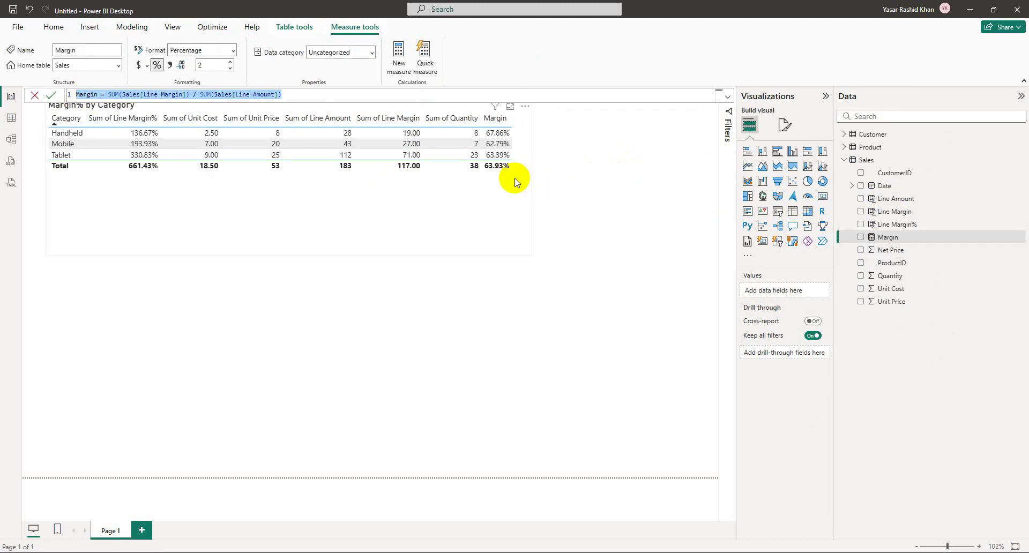
click(523, 160)
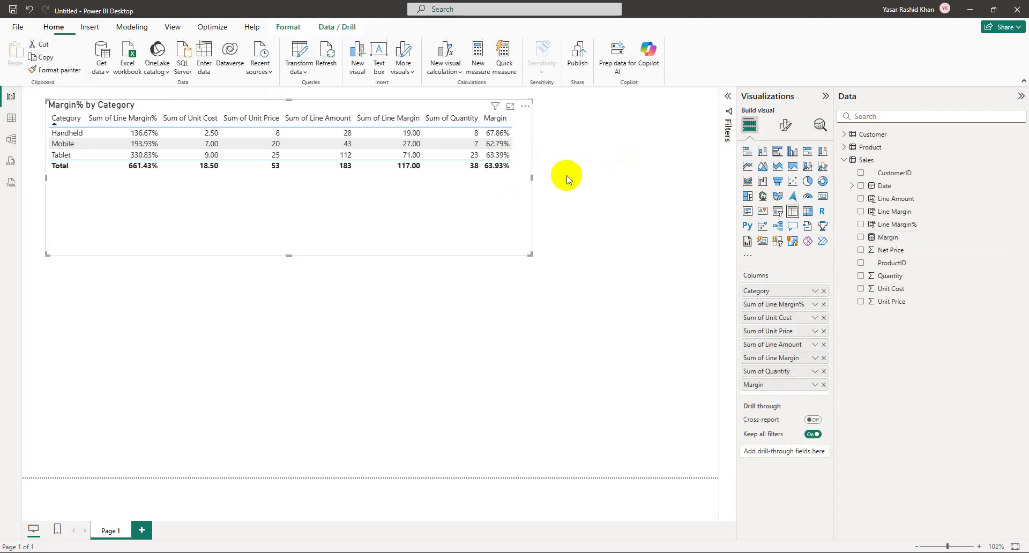
click(586, 158)
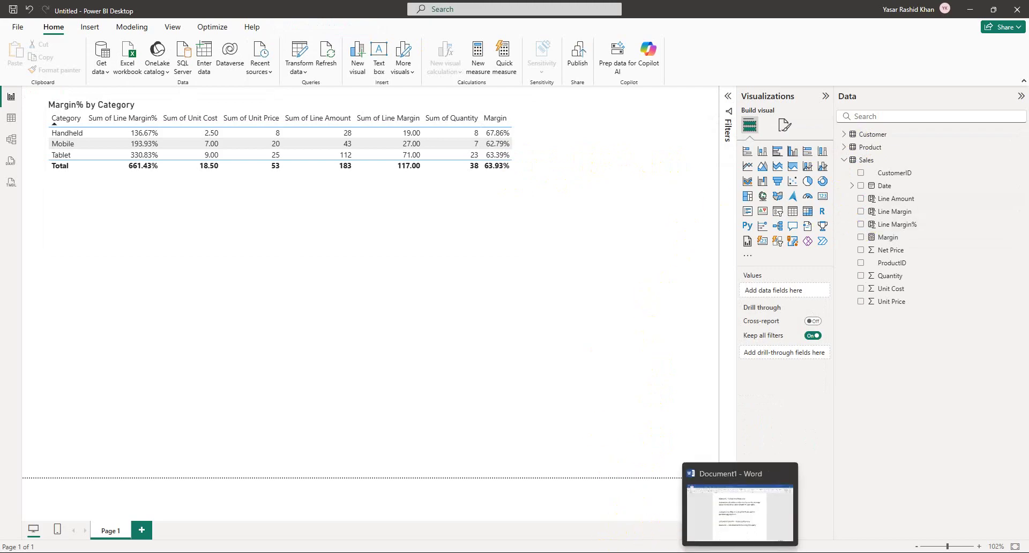
Switch to the Word notes and add the line "Measures: Written using DAX" below the note on when measures are calculated.
click(740, 552)
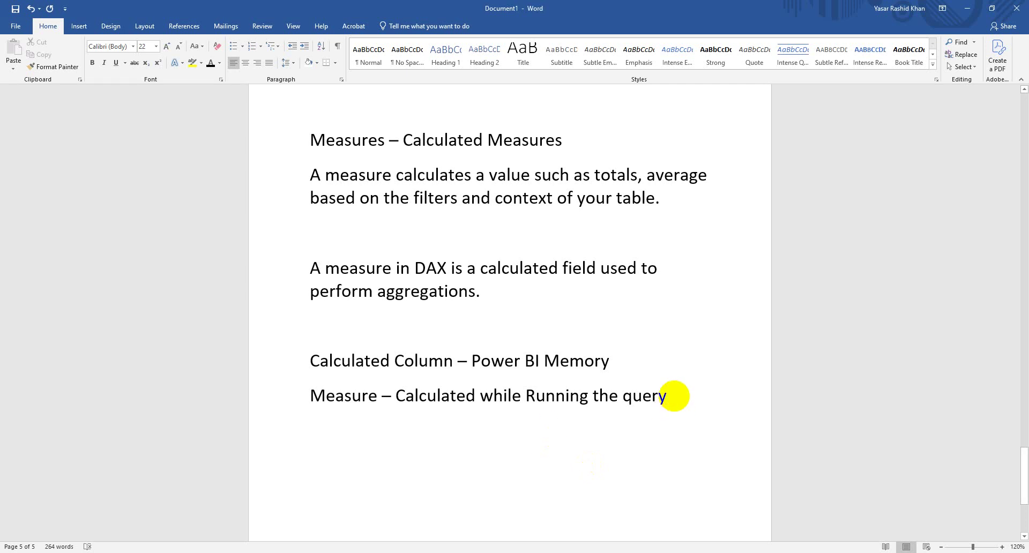
key(Return)
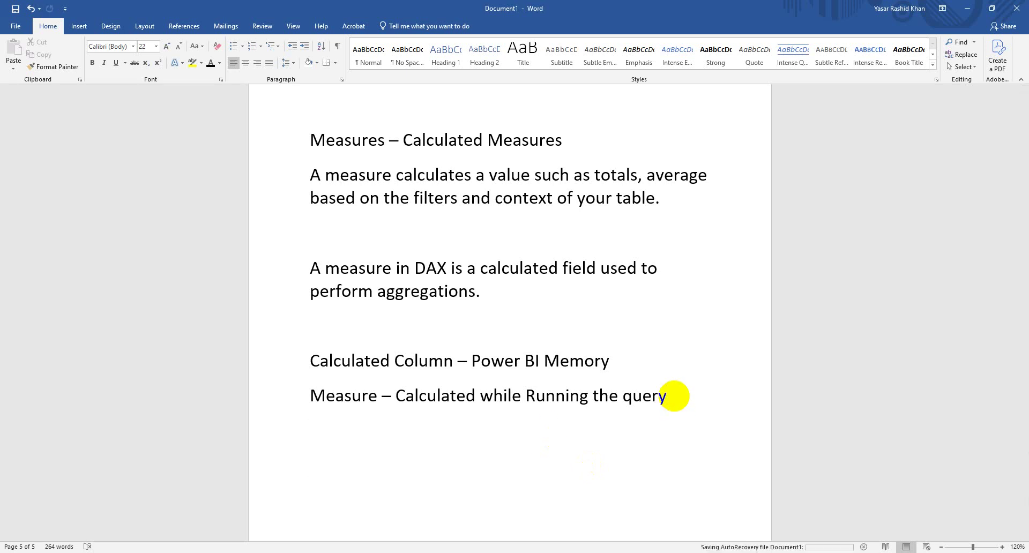
text(Measures)
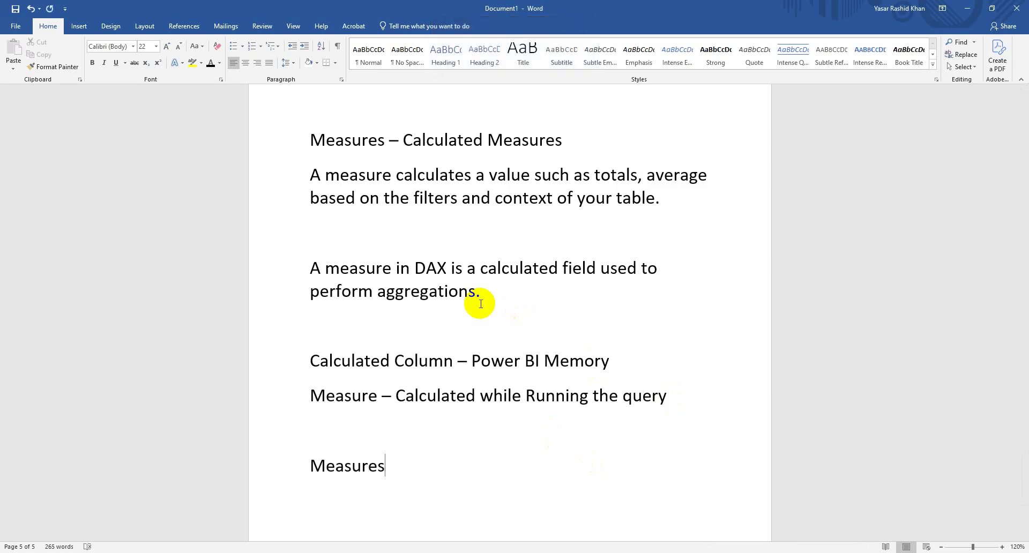
text(: Written using)
key(Caps_Lock)
text(D)
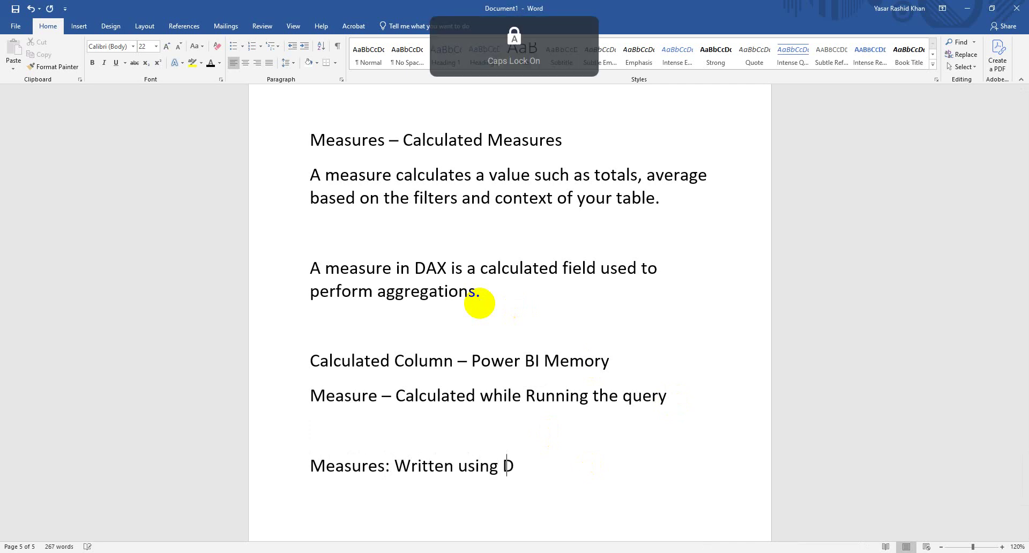
text(AX)
key(Return)
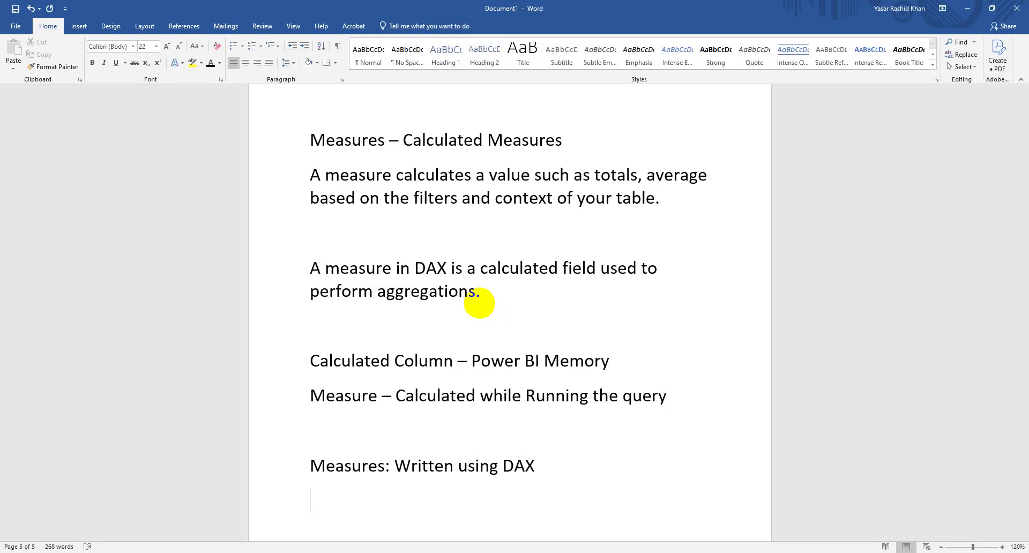
Write "Row by Row – Do Not Work" on the line below the DAX note.
text(R)
key(Caps_Lock)
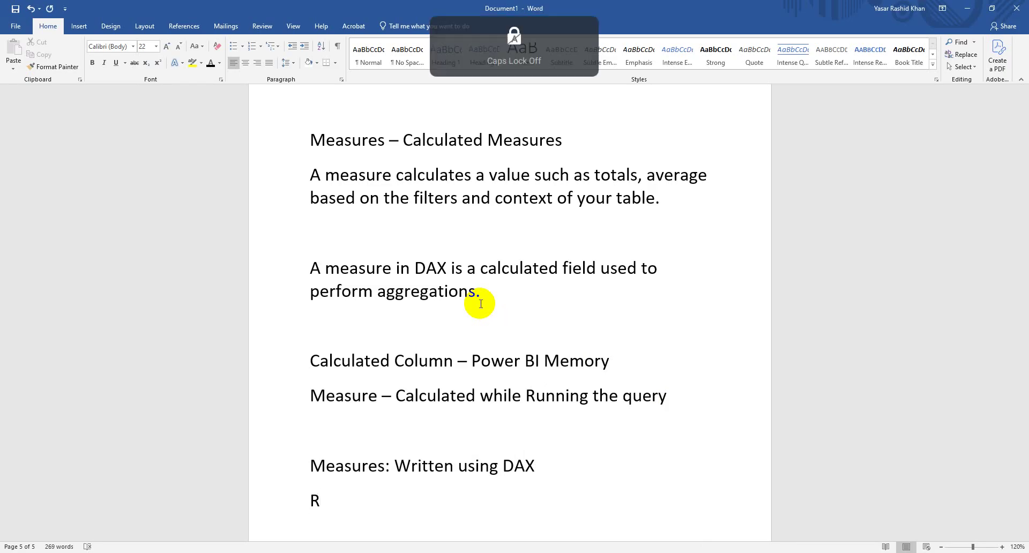
text(ow)
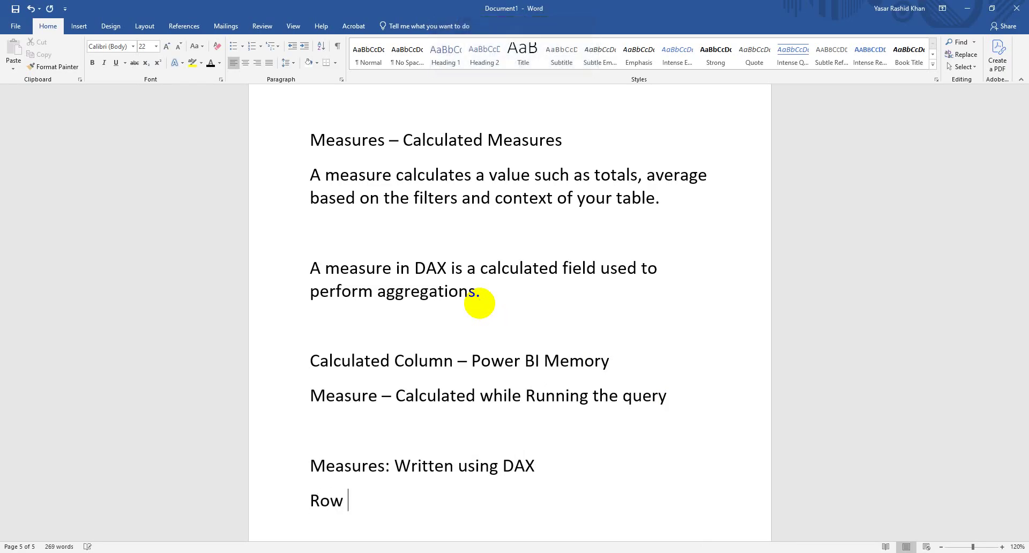
text( by)
key(Caps_Lock)
text(R)
key(Caps_Lock)
text(ow)
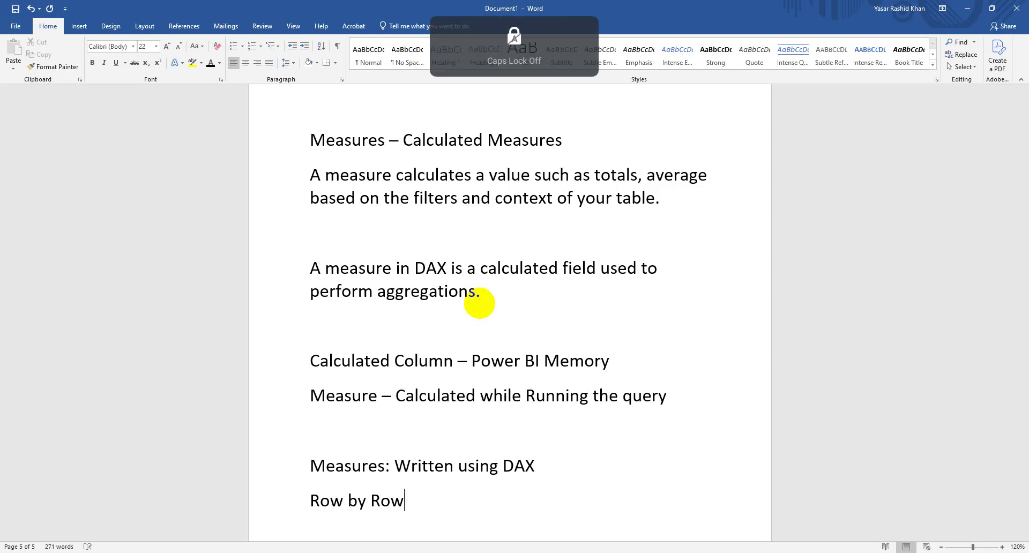
text( -)
key(Caps_Lock)
text(D)
key(Caps_Lock)
text(o Not Work)
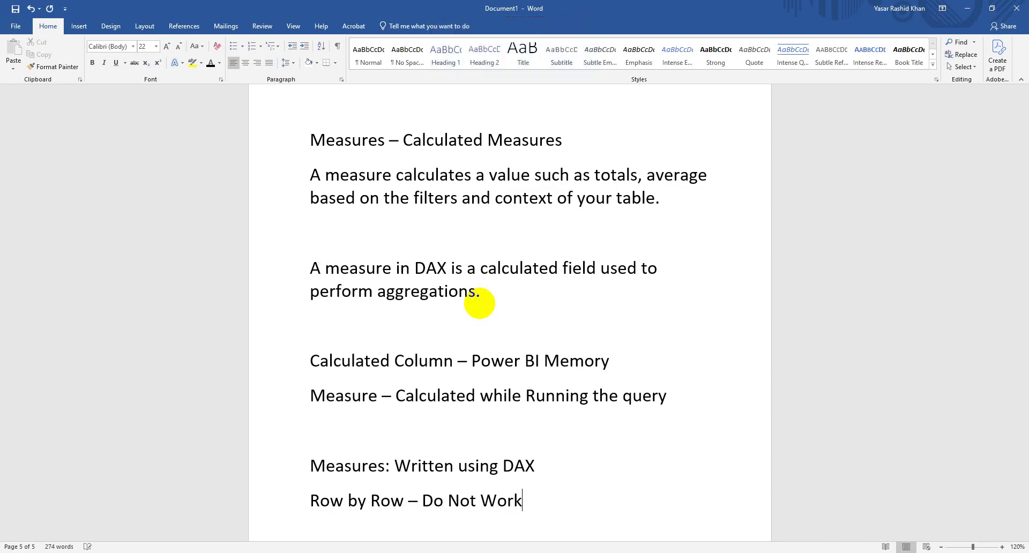
Complete the row-by-row sentence with "instead it use tables and aggregators.".
text( in)
key(BackSpace)
key(BackSpace)
text(tead it us)
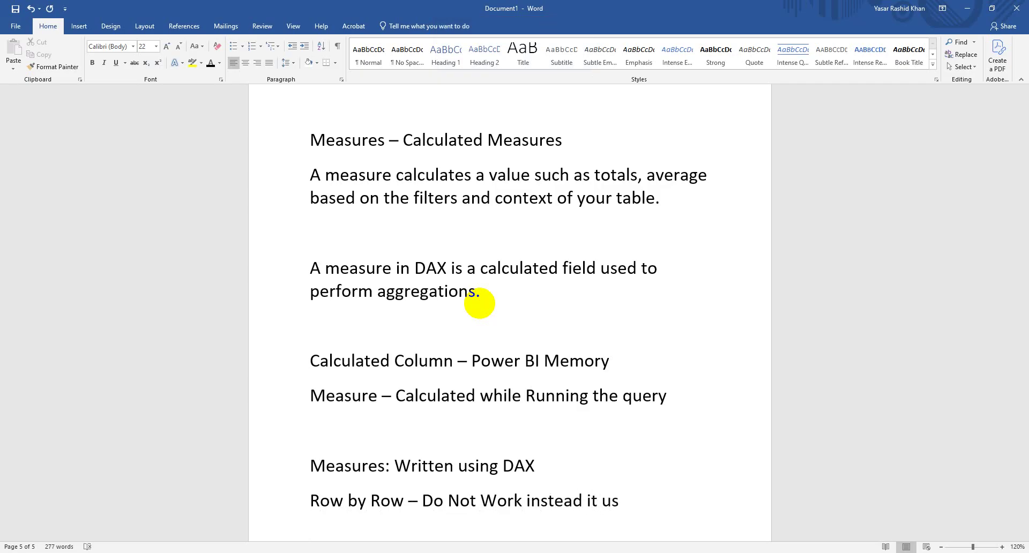
text(e tables and a)
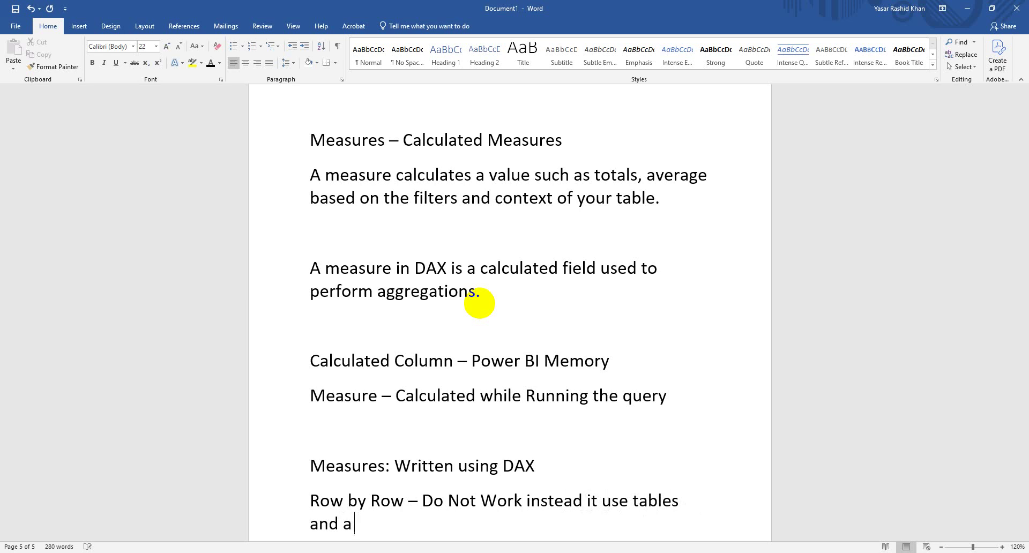
text(fggregators.)
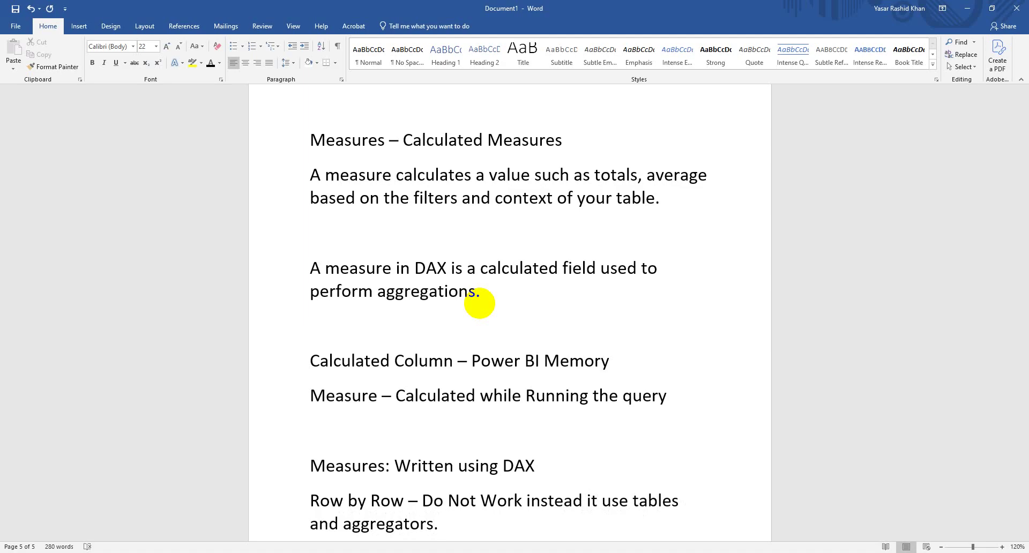
Add the line "Example: Line Margin%" below the row-by-row note.
key(Caps_Lock)
text(Ex)
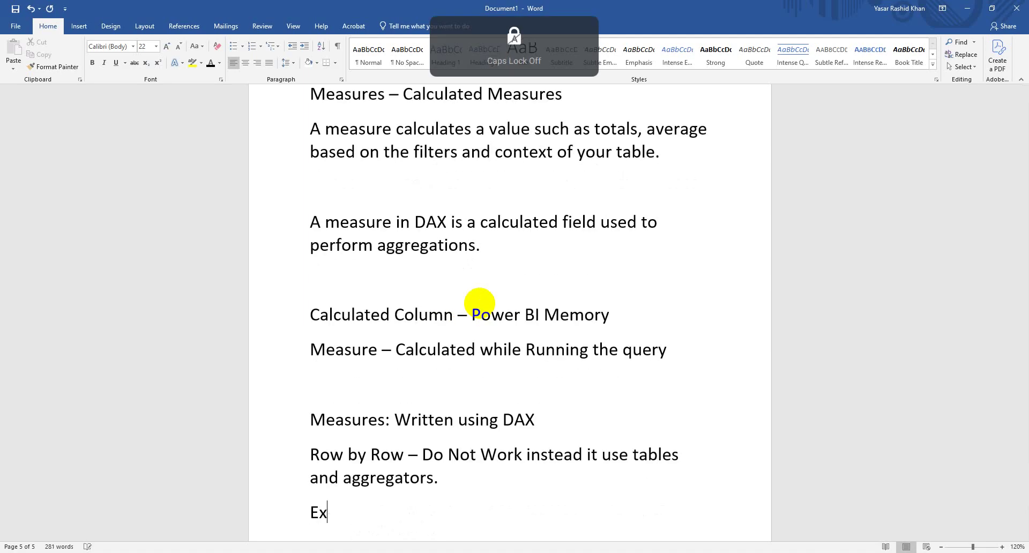
text(ample: Line)
key(BackSpace)
key(BackSpace)
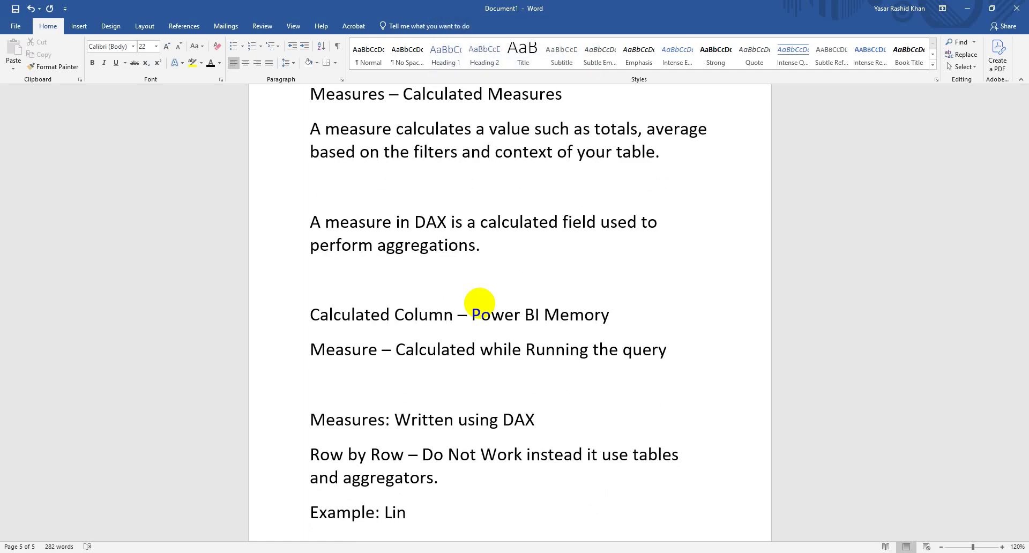
text(M)
key(Caps_Lock)
text(argin%)
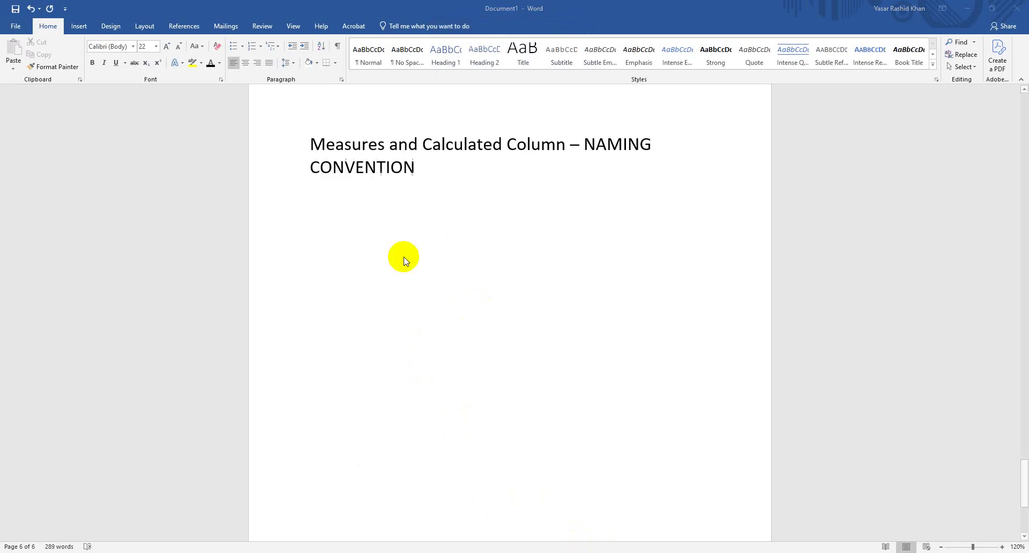
Review the end of the measures notes and the heading "Measures and Calculated Column – NAMING CONVENTION" on the following page.
scroll(403, 260, up, 10)
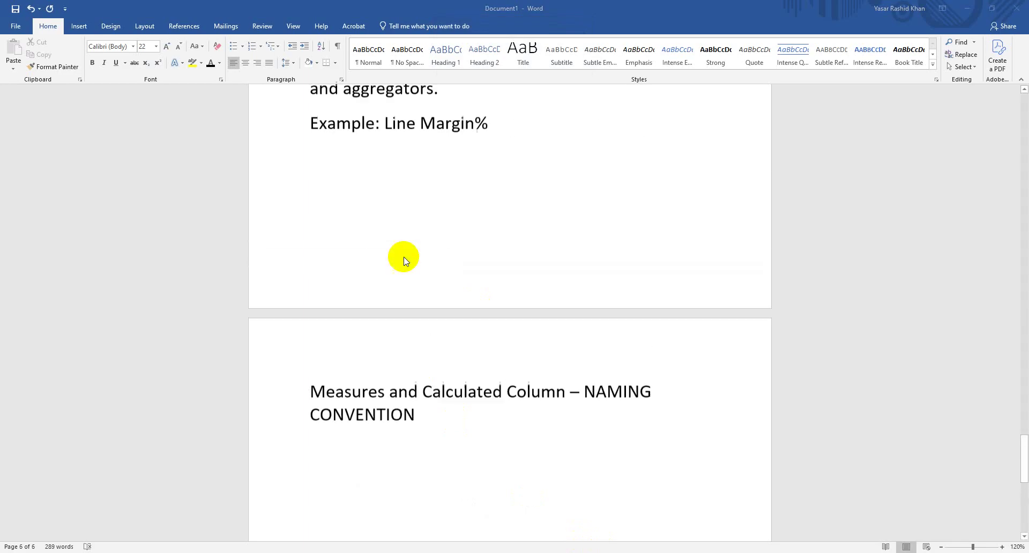
scroll(403, 259, down, 10)
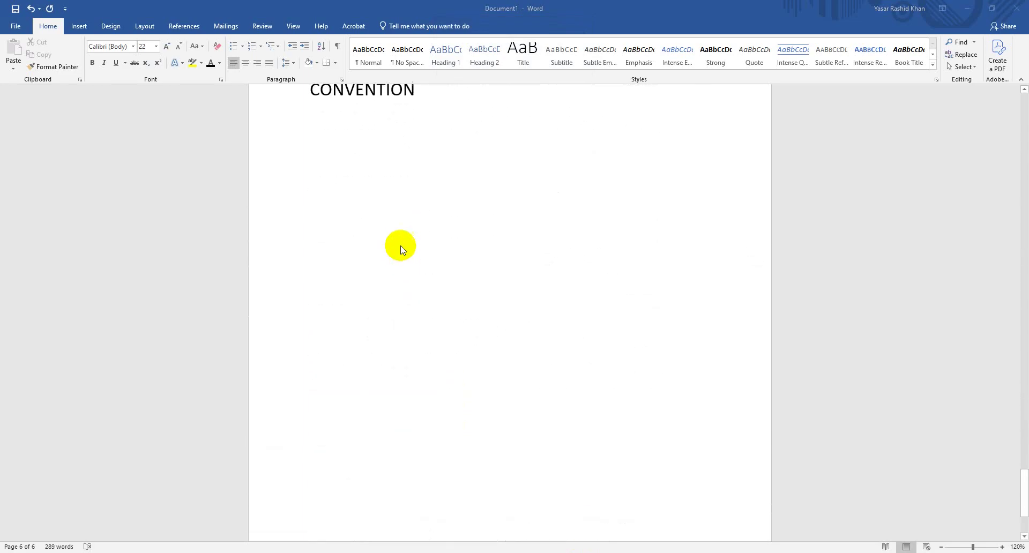
scroll(381, 247, up, 5)
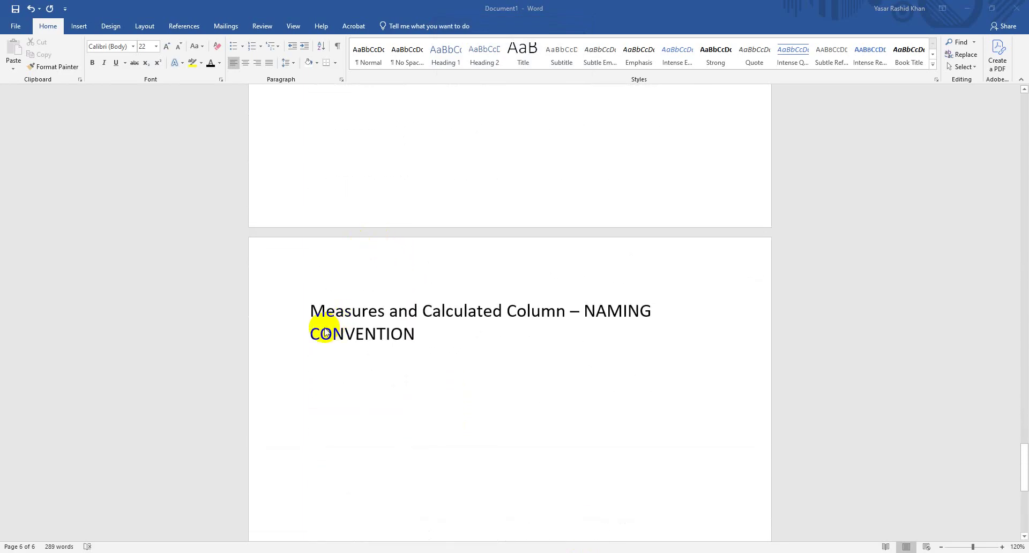
scroll(313, 292, down, 5)
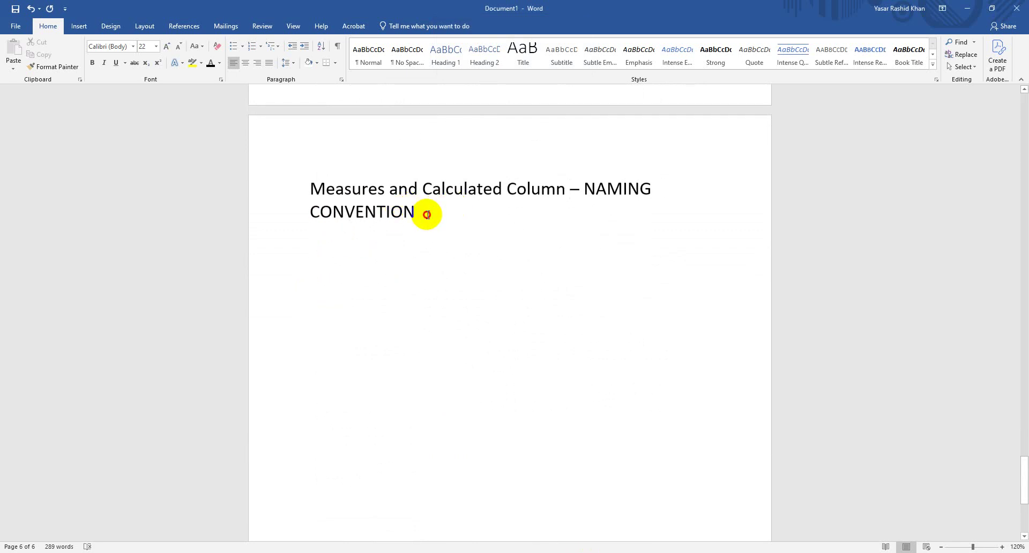
drag(423, 213, 310, 188)
click(454, 216)
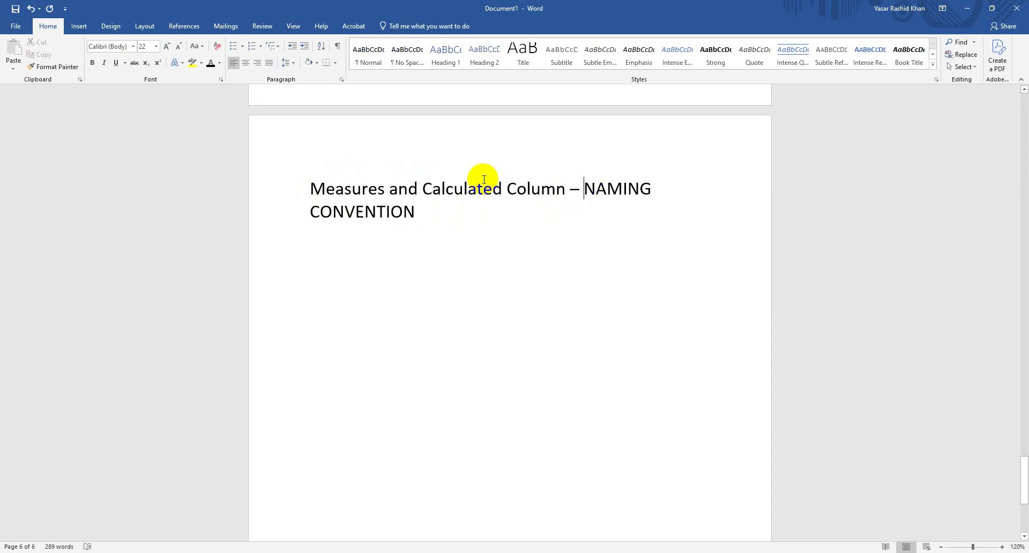
Highlight the words "Calculated Column" and "Measures" in turn within the naming convention heading.
drag(421, 188, 535, 185)
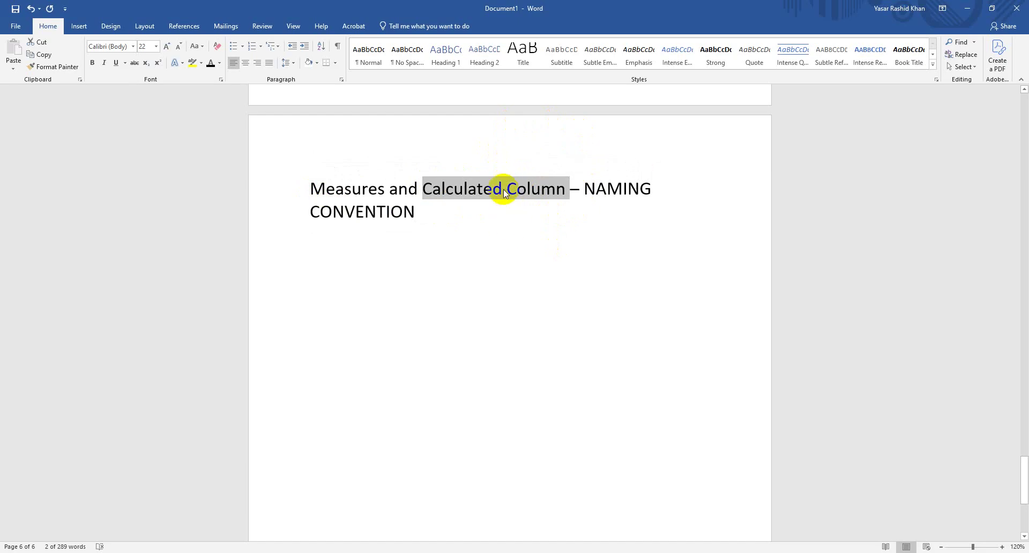
click(445, 210)
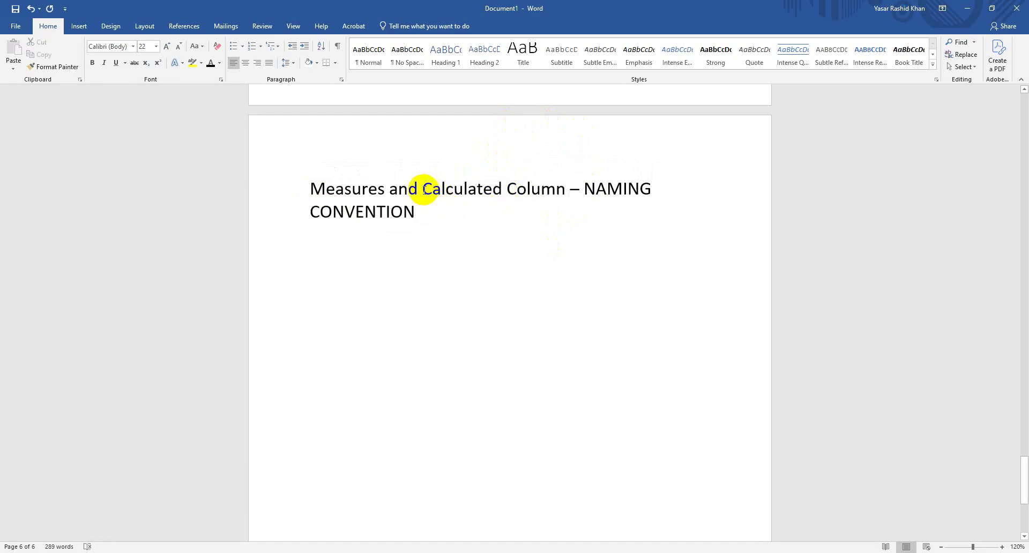
drag(423, 190, 515, 182)
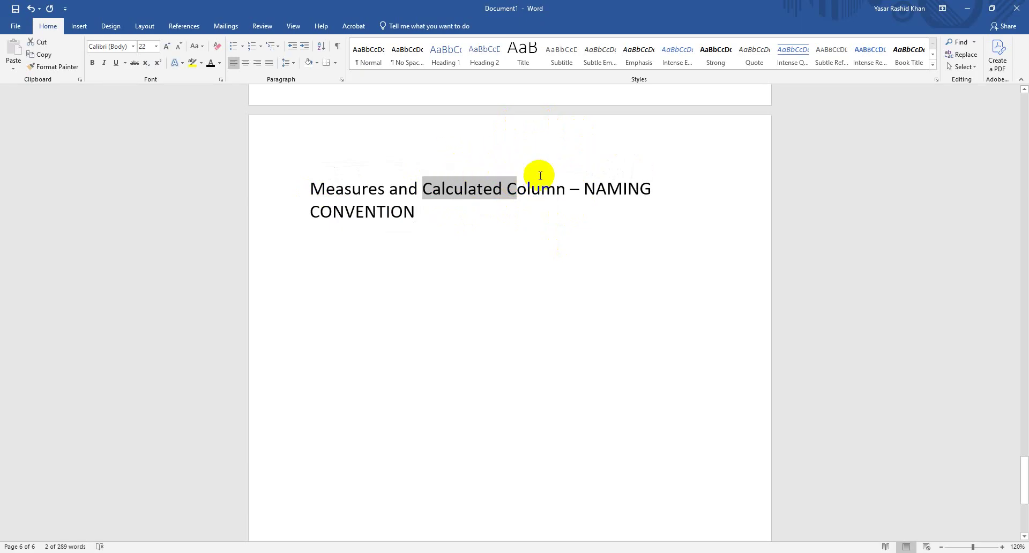
drag(567, 190, 462, 192)
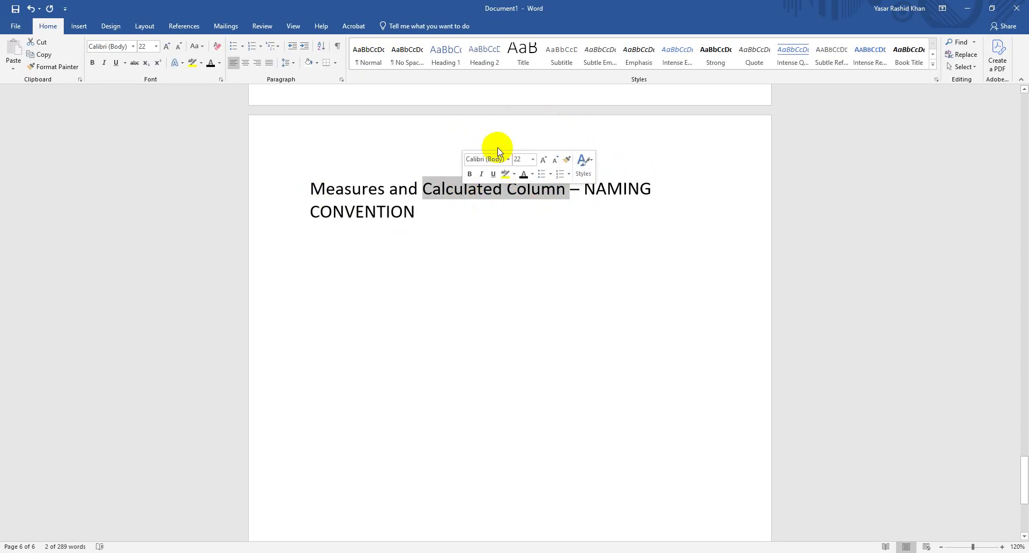
click(444, 210)
drag(384, 188, 318, 191)
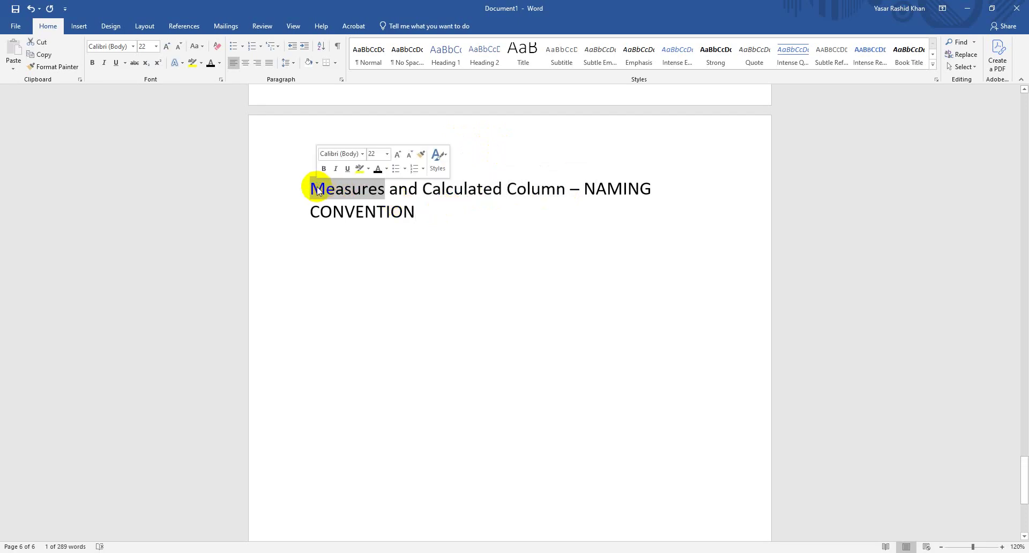
click(385, 189)
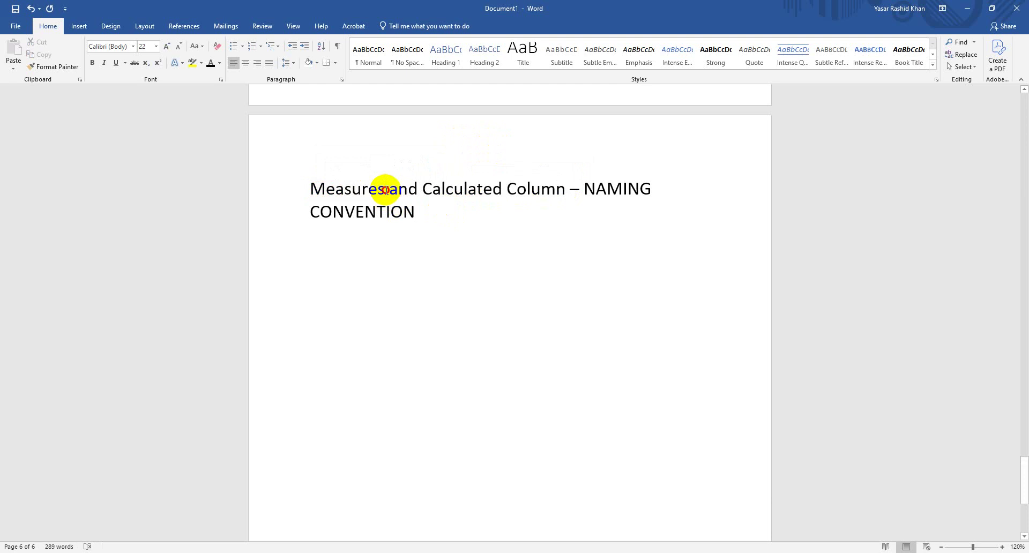
drag(384, 189, 319, 191)
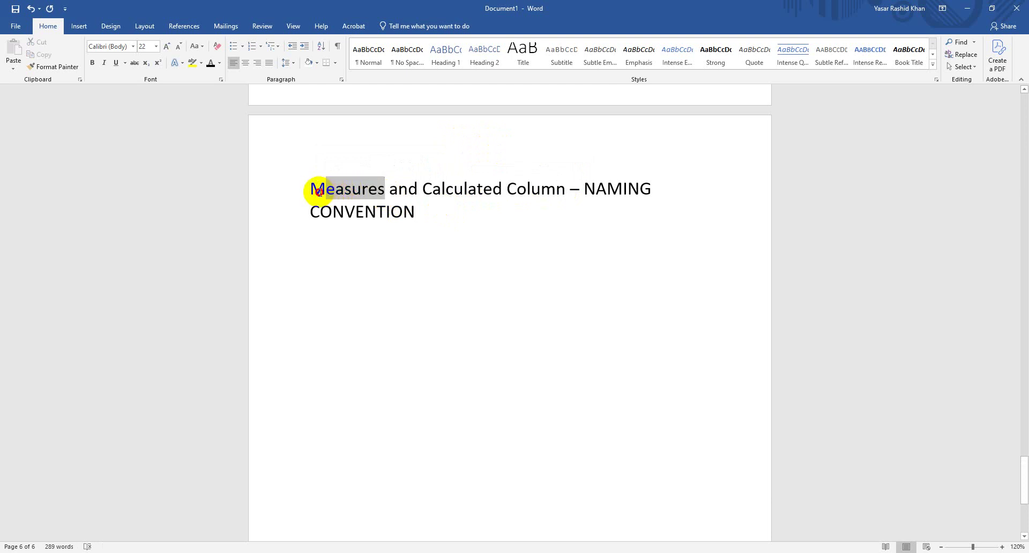
Highlight the word "Measures" in the naming convention heading while examining it.
click(459, 217)
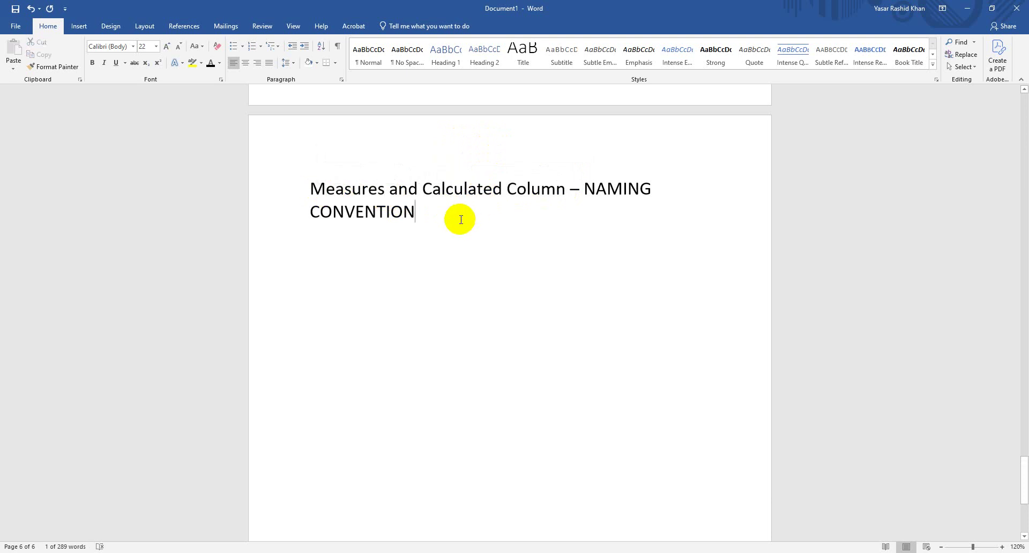
drag(386, 195, 299, 188)
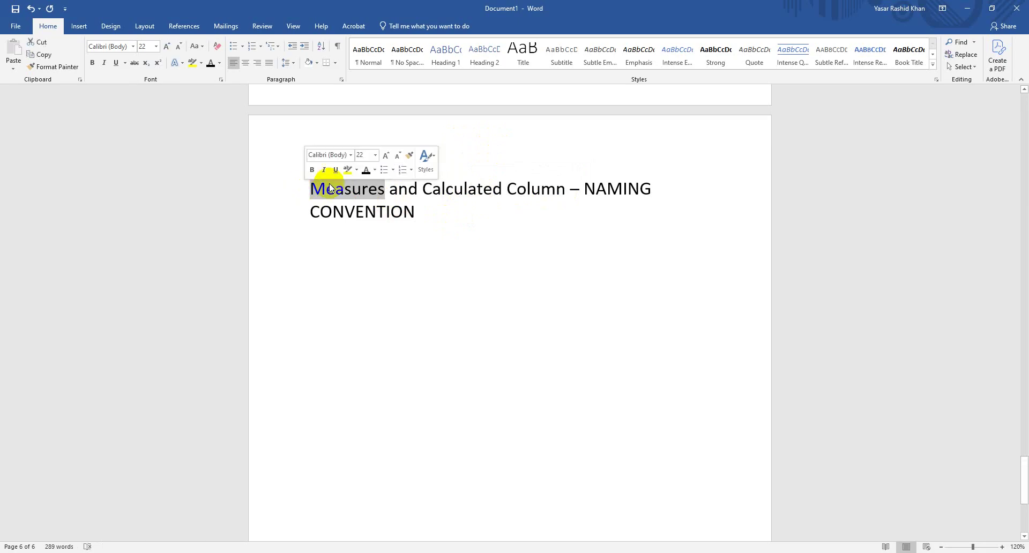
click(456, 229)
drag(384, 189, 319, 183)
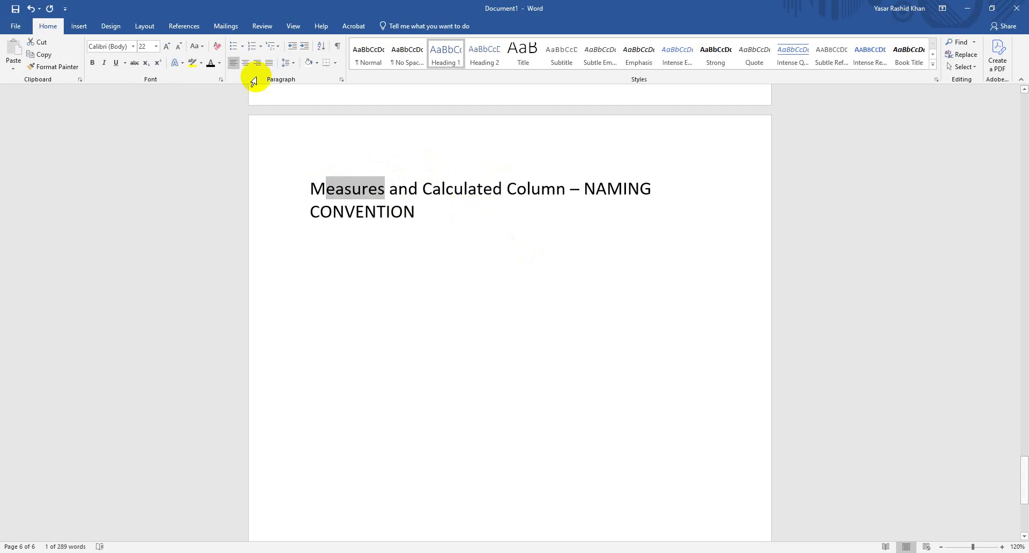
click(448, 223)
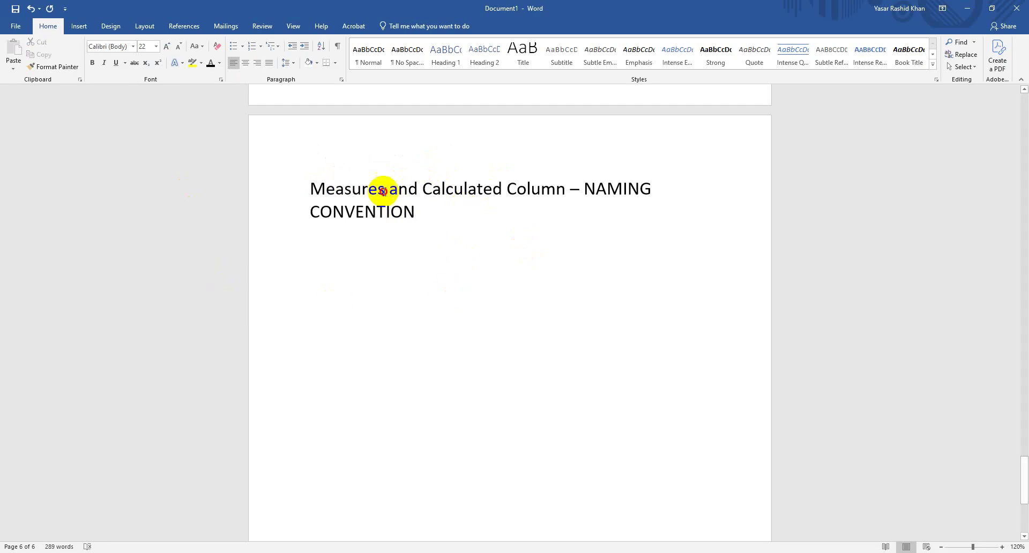
drag(383, 191, 317, 190)
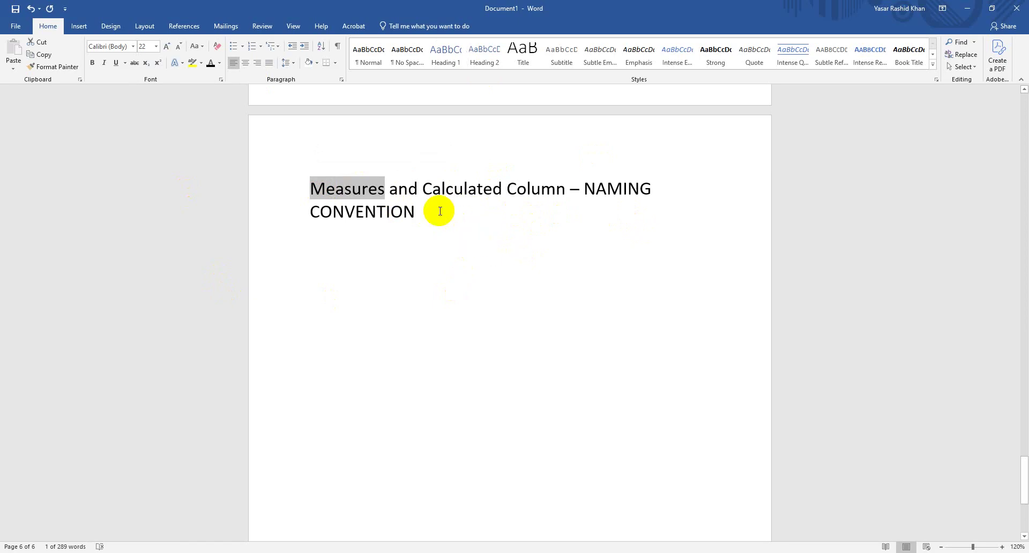
drag(388, 189, 311, 188)
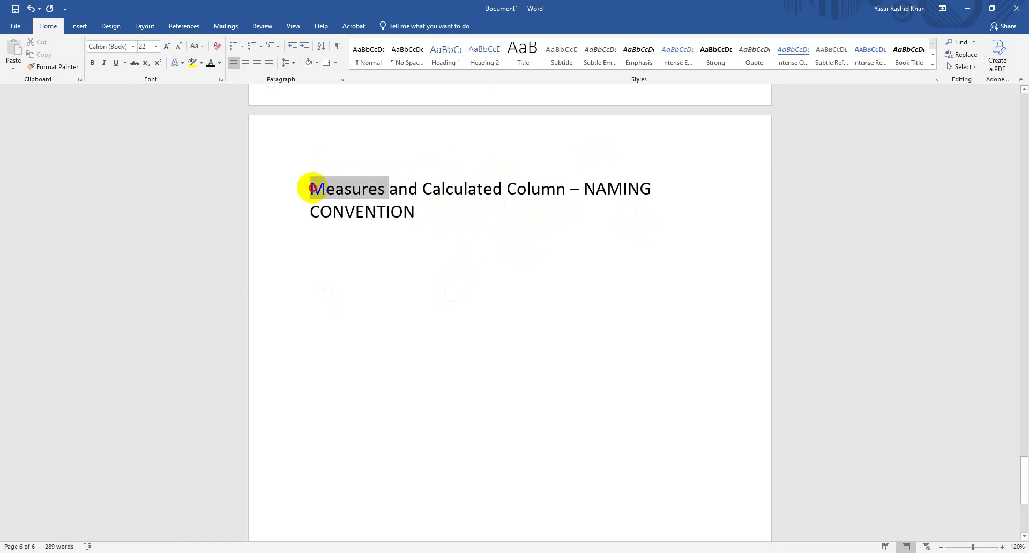
drag(384, 188, 310, 189)
Below the naming convention heading, add the line "Measures – Do Not Start with Table Name" and begin a new line.
click(453, 218)
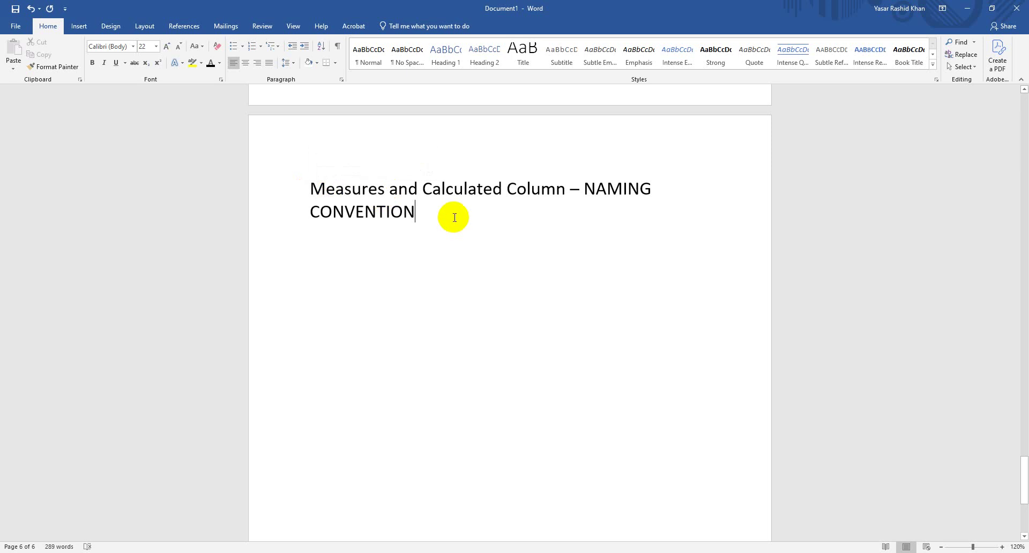
key(Return)
text(M)
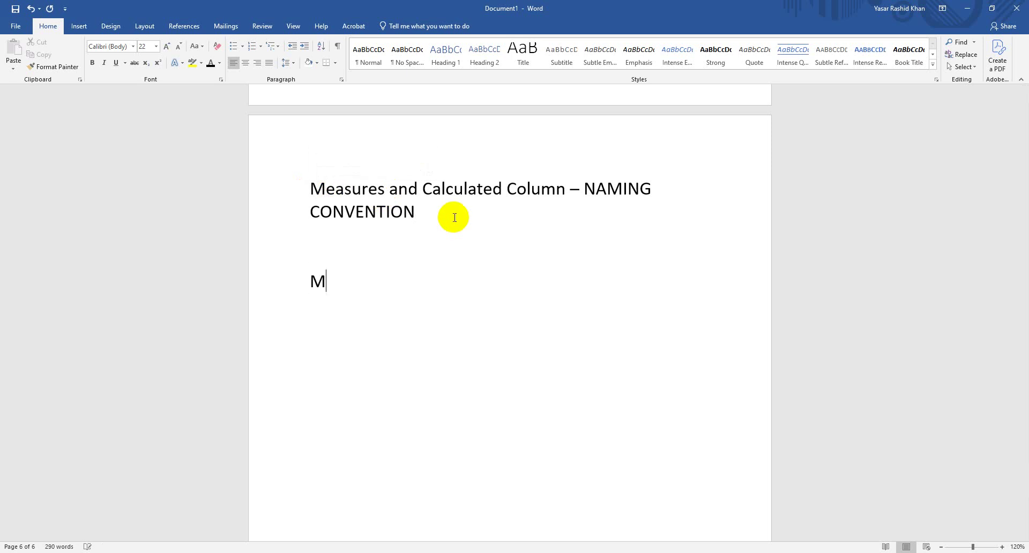
key(Caps_Lock)
text(easue)
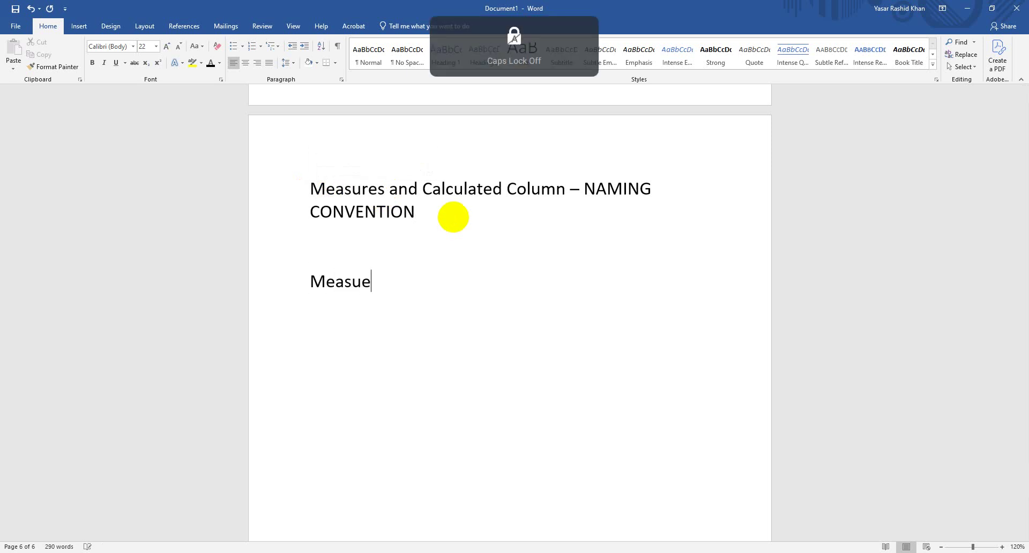
key(BackSpace)
text(res )
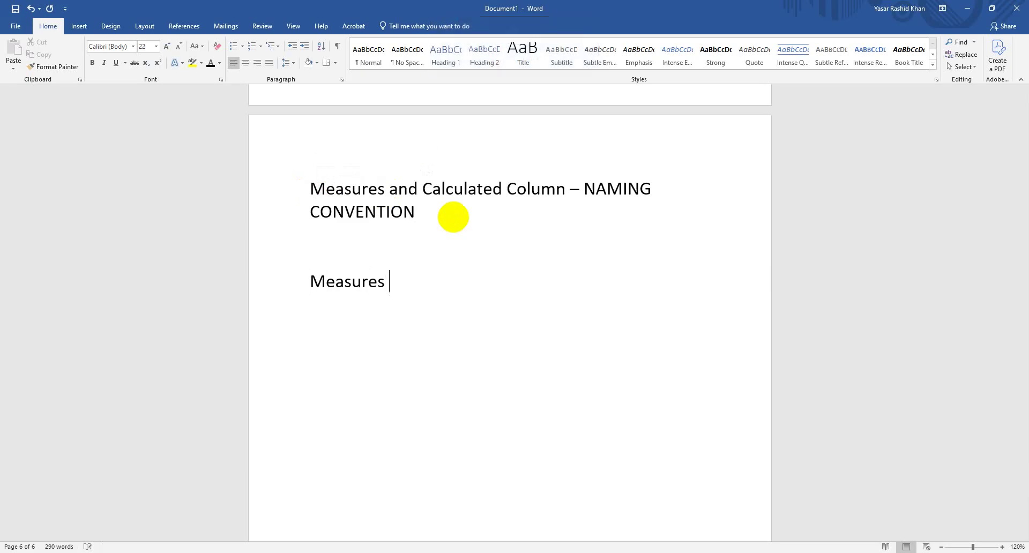
text(- D)
key(Caps_Lock)
text(o Not St)
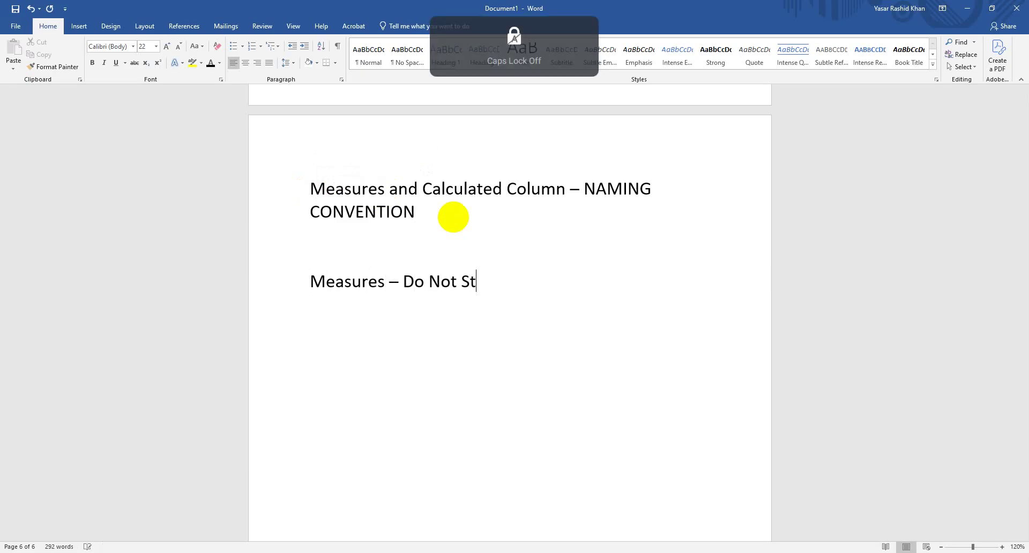
text(art with Tab)
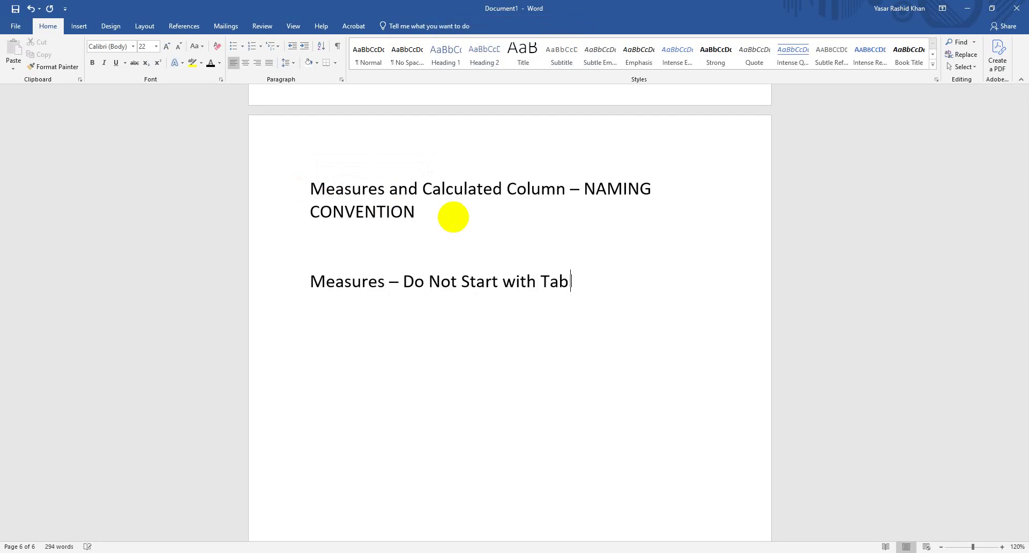
text(e Nam)
key(Caps_Lock)
key(Return)
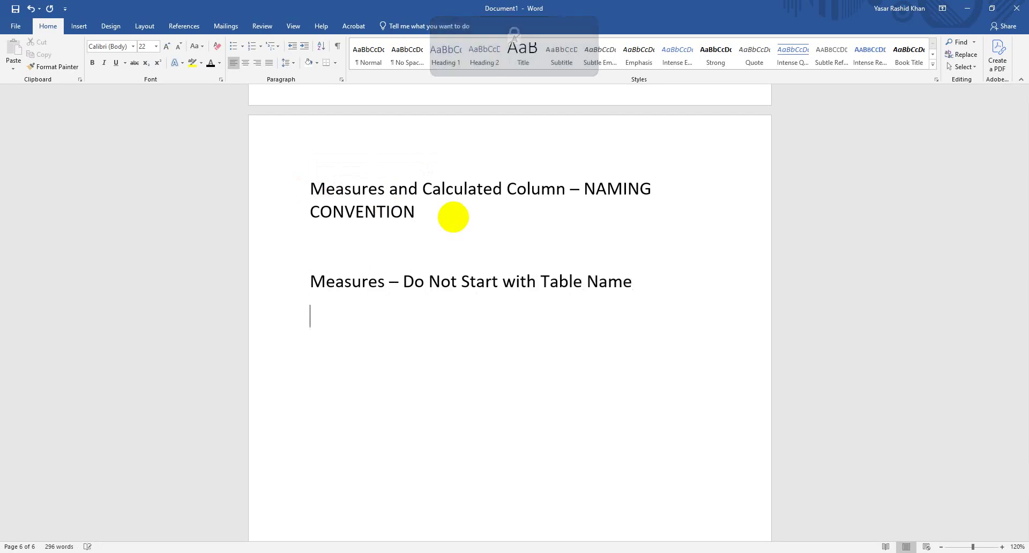
Begin the line below the measures rule with "Calculated Column -".
text(C)
key(Caps_Lock)
text(a)
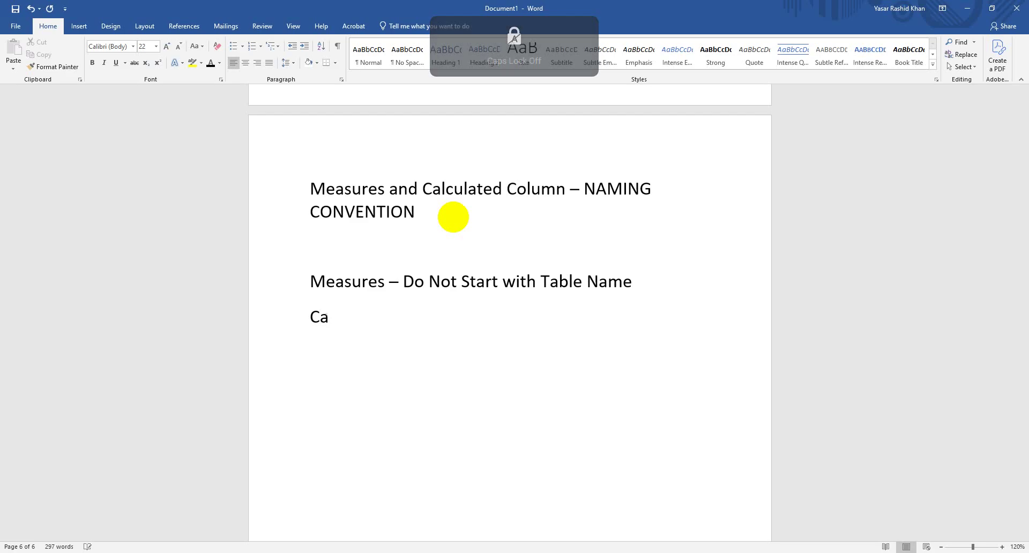
text(lculated C)
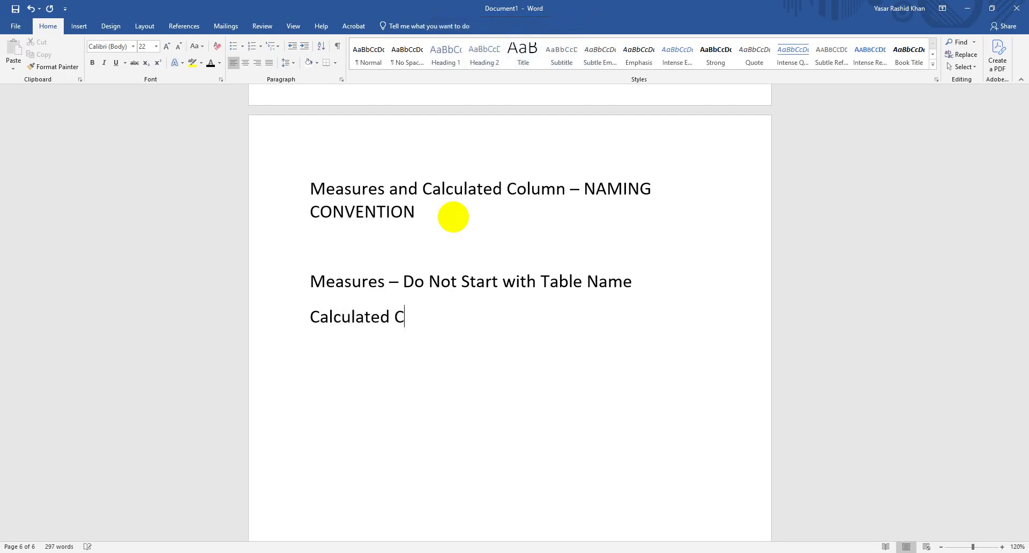
key(Caps_Lock)
text(olumn -)
key(Caps_Lock)
text(S)
key(Caps_Lock)
text(tarts)
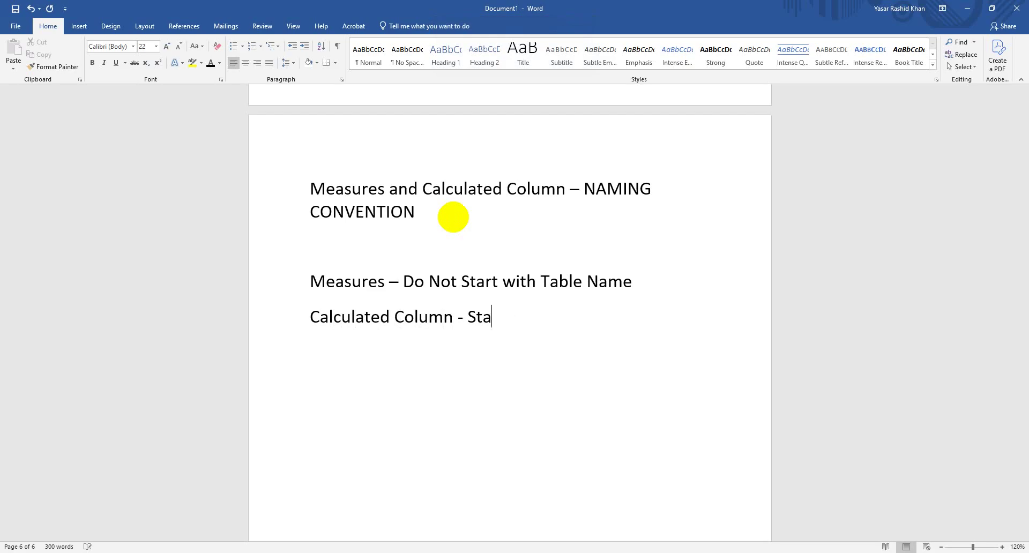
Continue the calculated column line with "Good to start with".
key(Caps_Lock)
text(G)
key(Caps_Lock)
text(o)
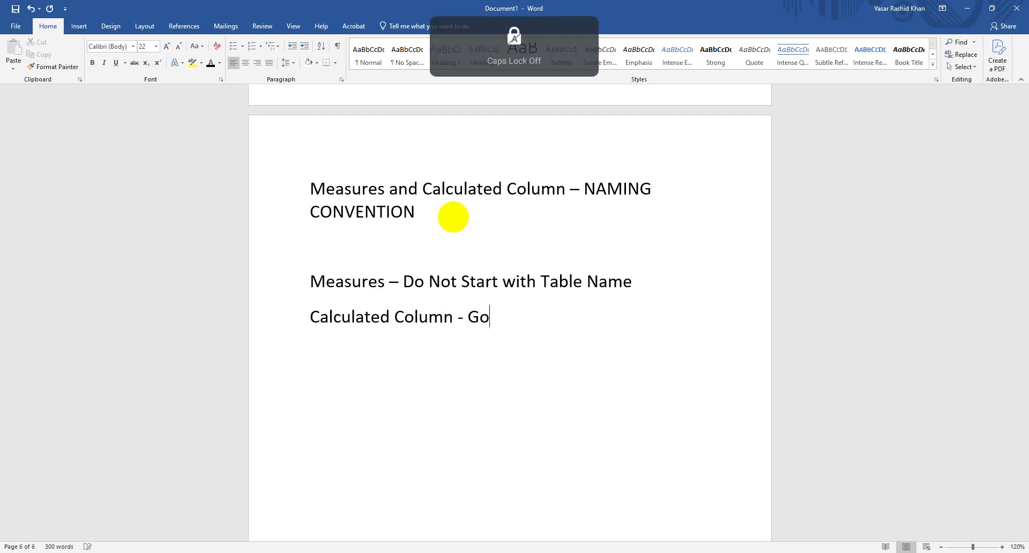
text(d)
key(BackSpace)
text(od to start with)
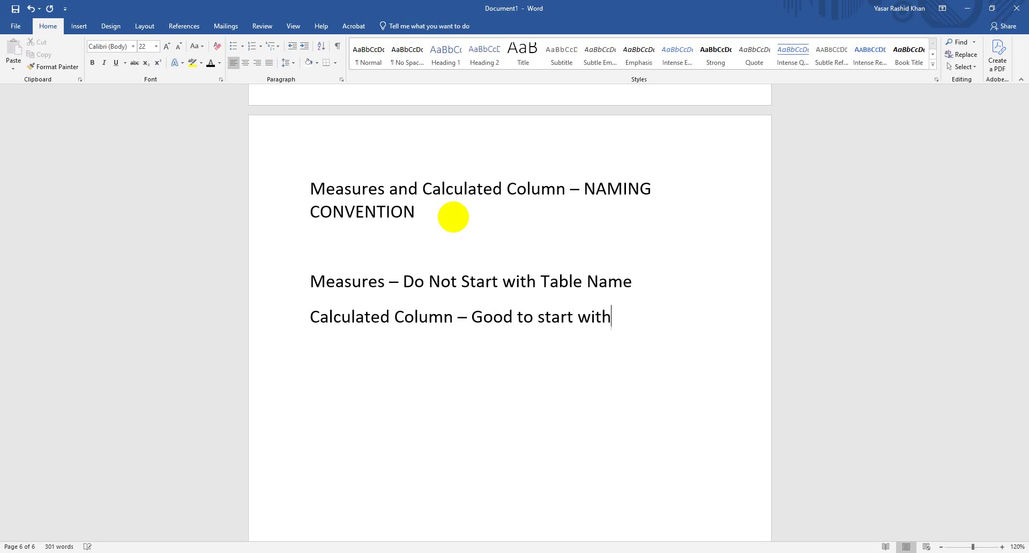
Complete the calculated column rule with the words "Table Name.".
key(Caps_Lock)
text(Table)
key(Caps_Lock)
text(N)
key(Caps_Lock)
text(me)
key(BackSpace)
key(BackSpace)
text(ame)
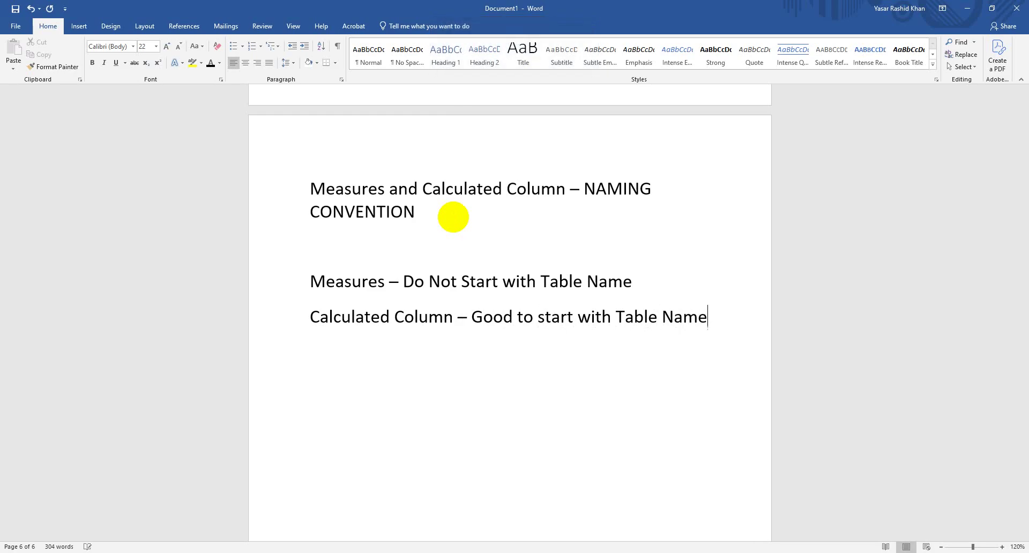
text(.)
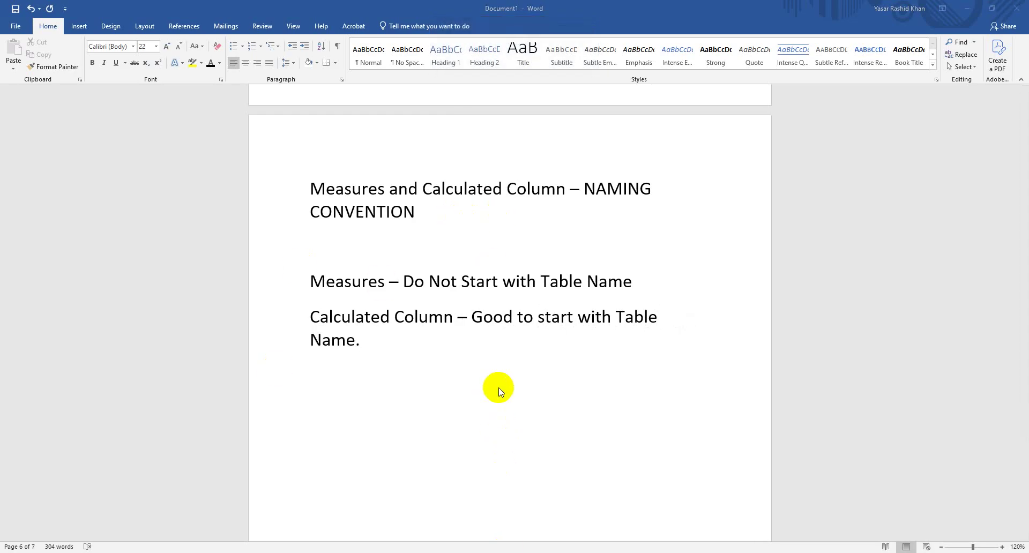
Switch to Power BI Desktop and start creating a table with manually entered data.
mouse_move(541, 552)
click(541, 509)
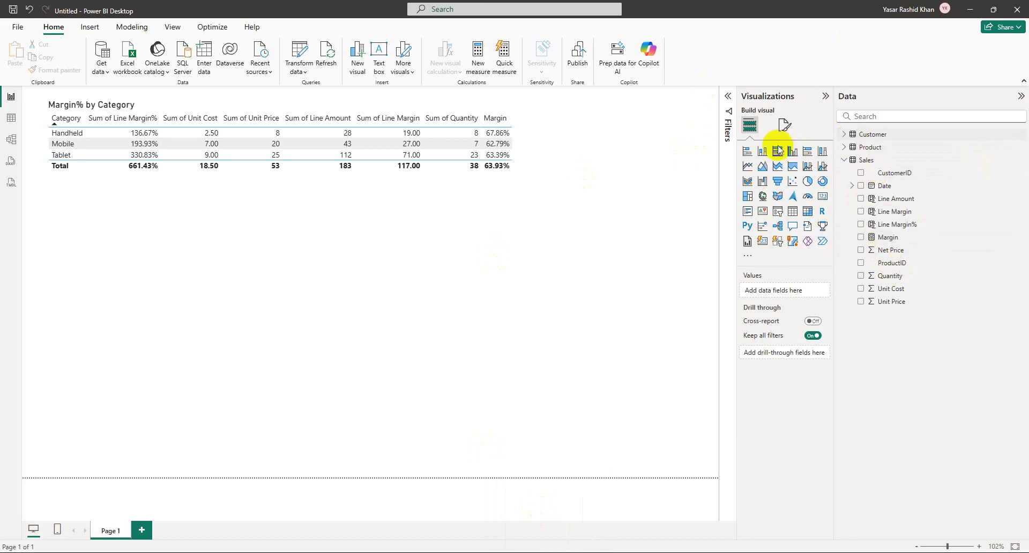
click(202, 55)
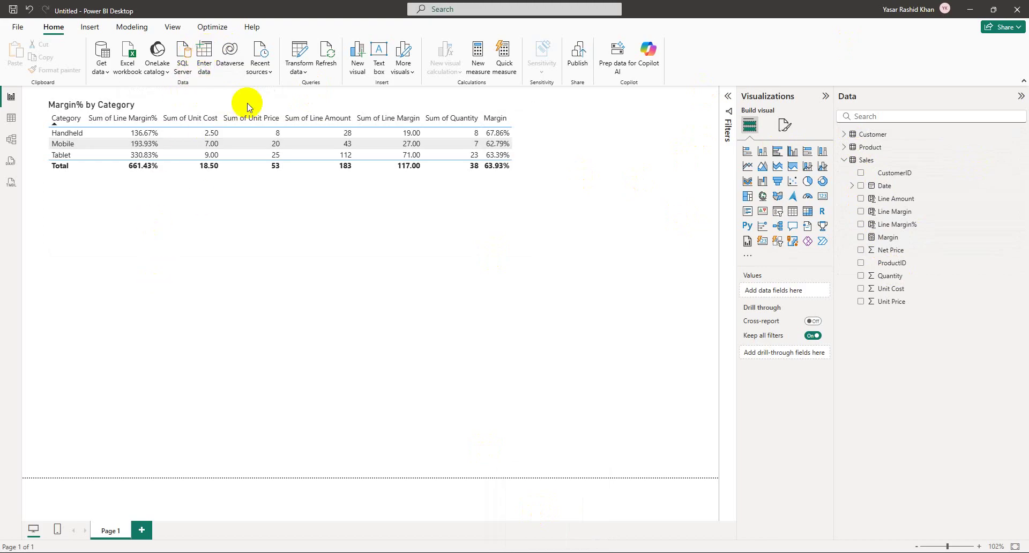
click(202, 55)
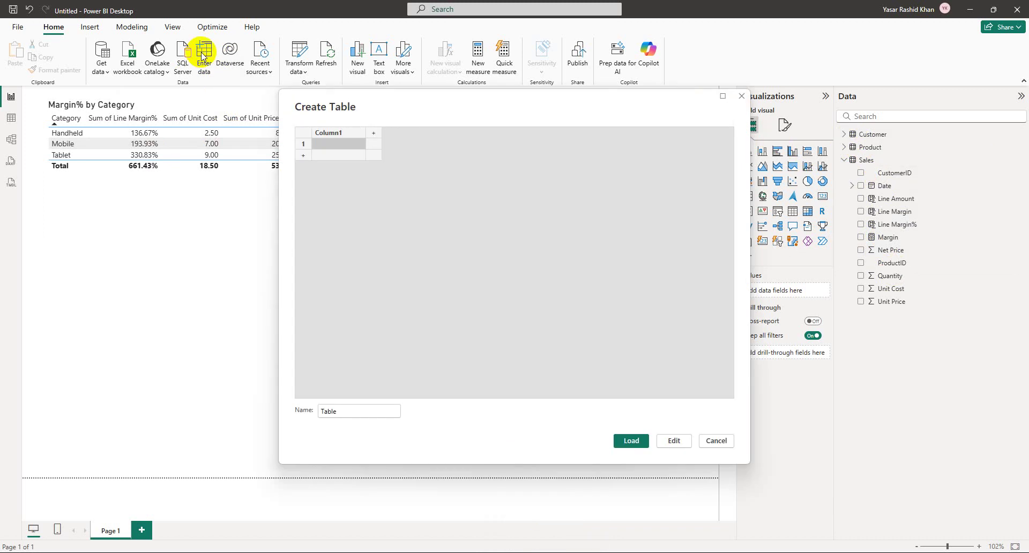
Name the new table "Calculated Measure" and load it into the model with its blank default column.
drag(379, 411, 310, 416)
key(Caps_Lock)
text(Ca)
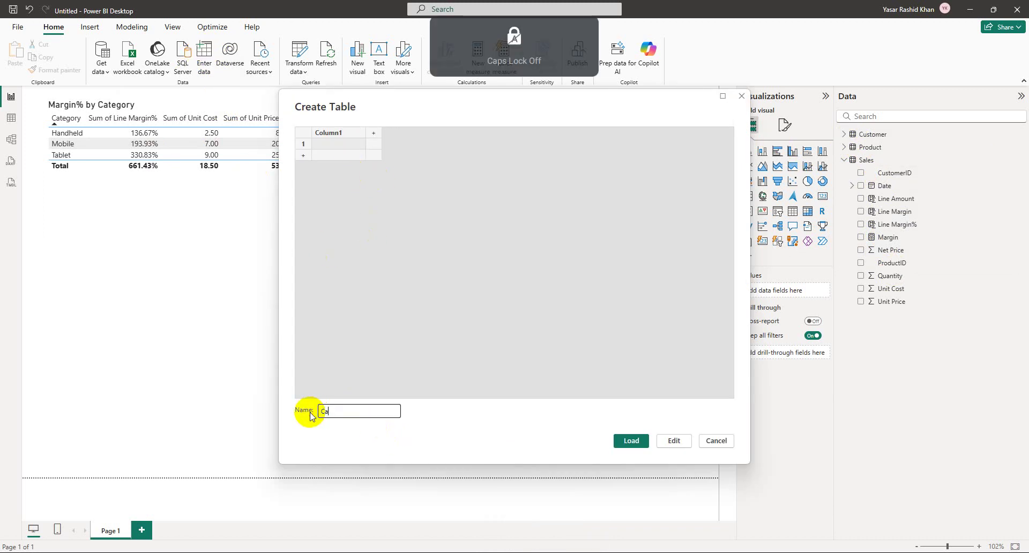
text(lcul)
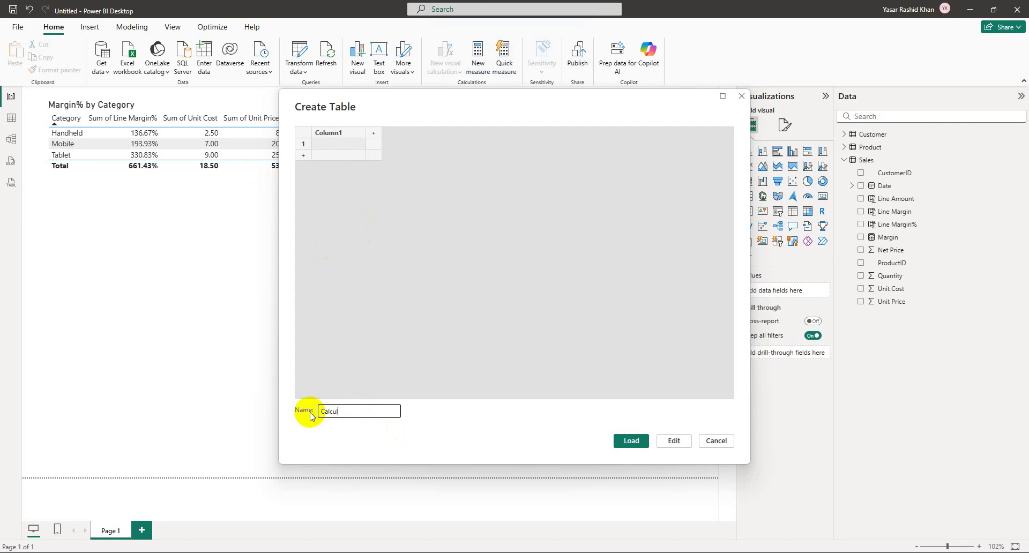
text(ated)
key(Caps_Lock)
text(Mea)
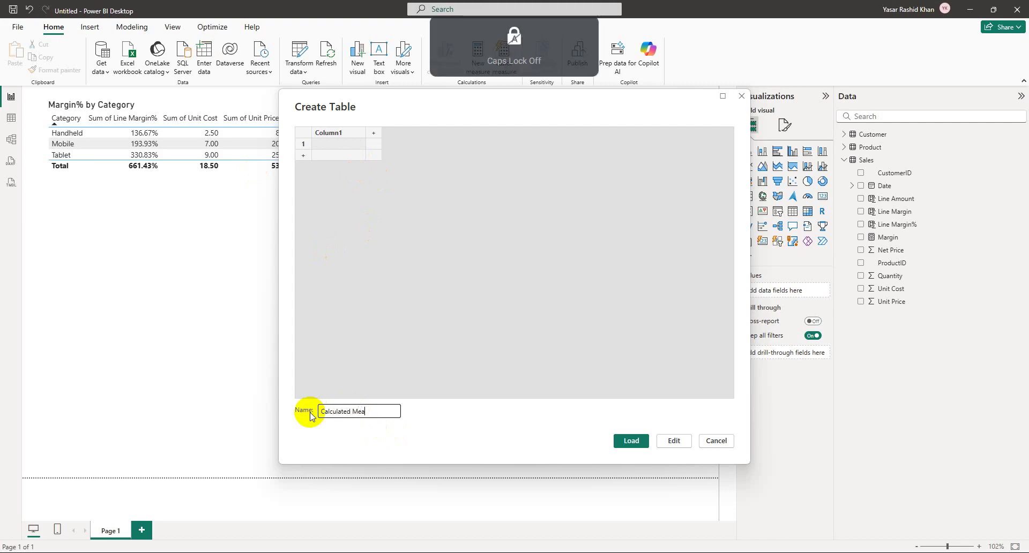
text(sure)
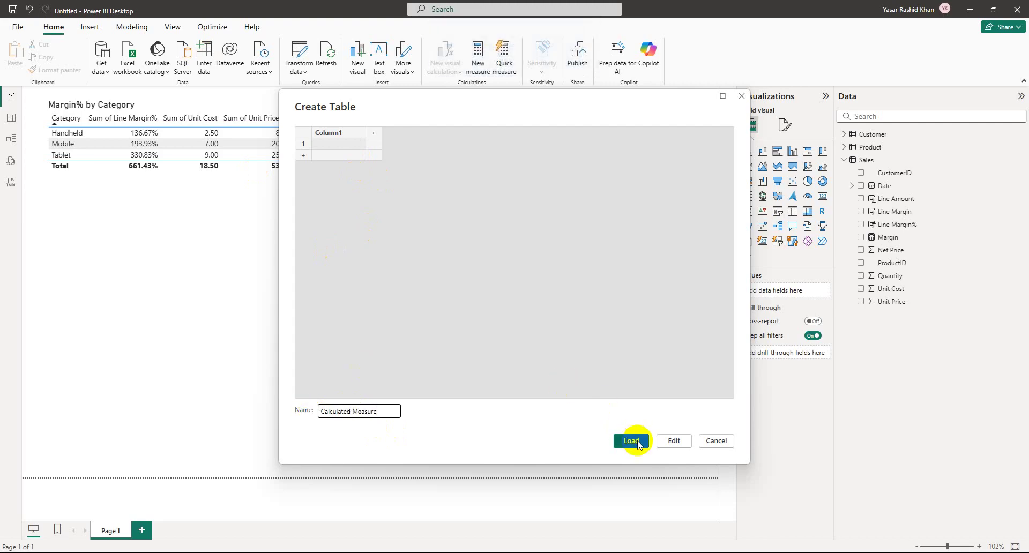
click(637, 443)
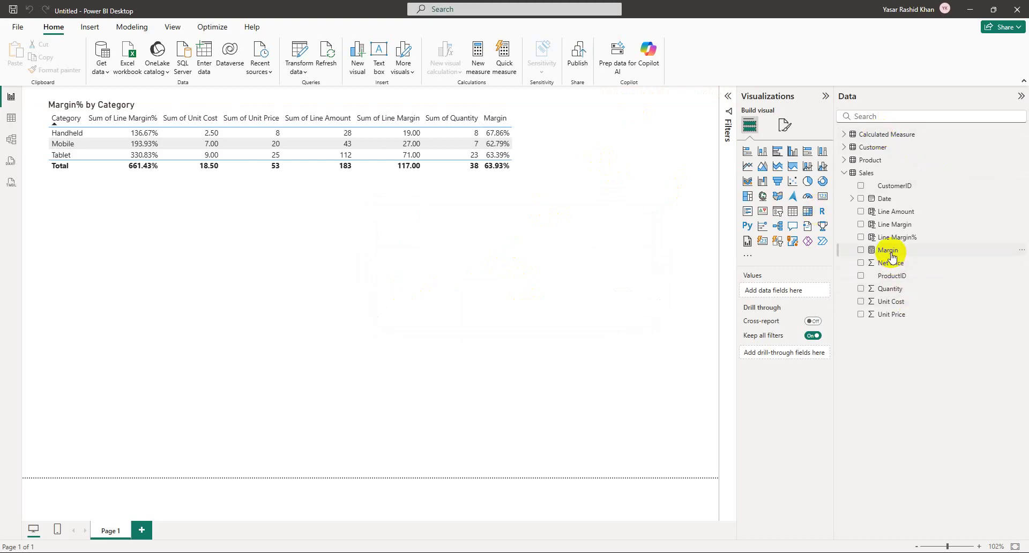
Try to move the Margin measure from the Sales table into the Calculated Measure table.
drag(877, 252, 898, 140)
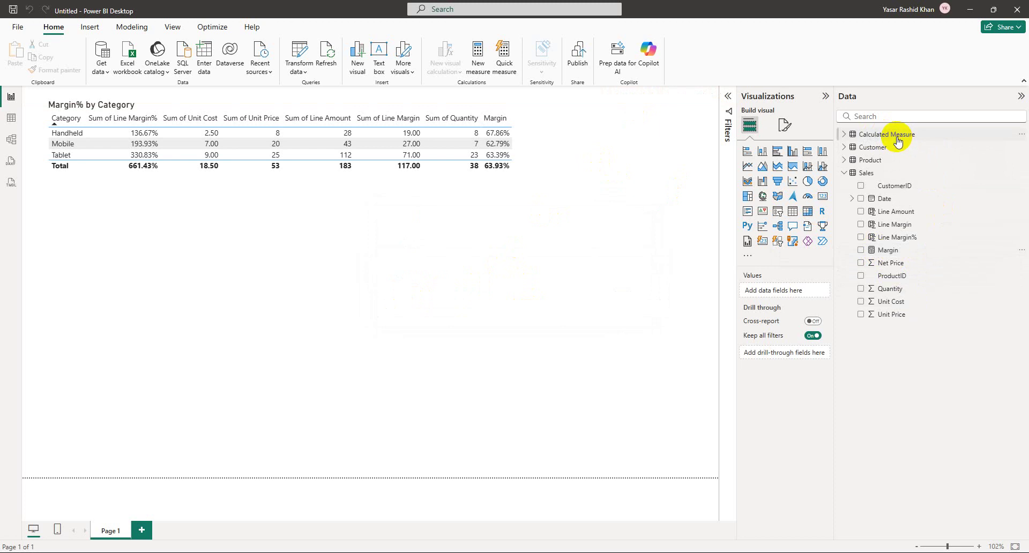
click(845, 134)
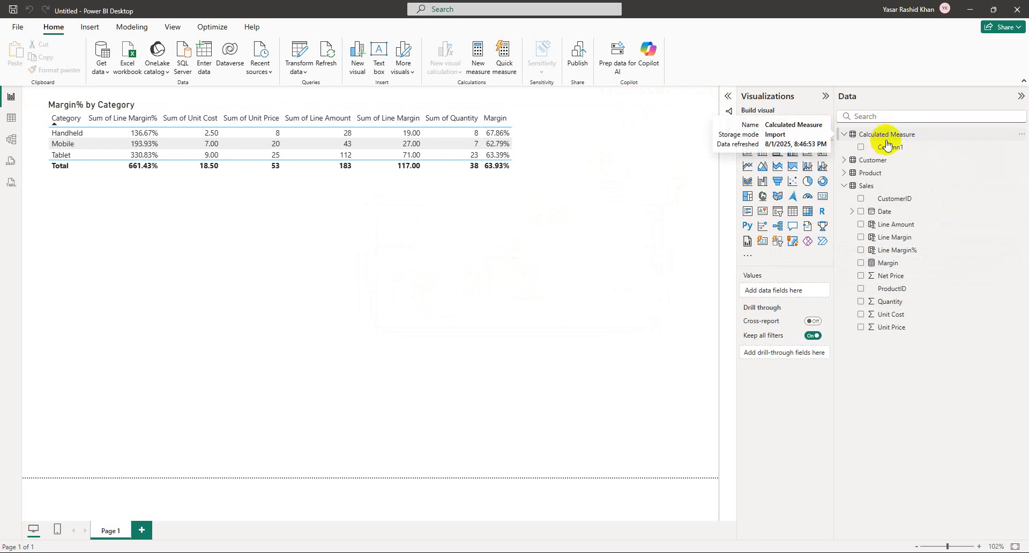
drag(889, 263, 908, 140)
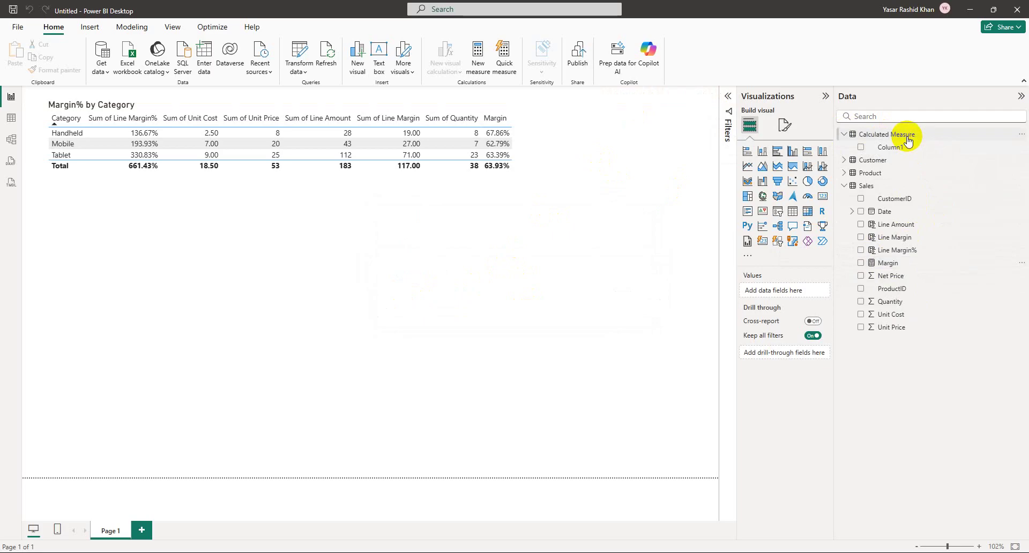
Create a measure named Margin1 in the Calculated Measure table and begin its formula with the SUM function.
click(1019, 135)
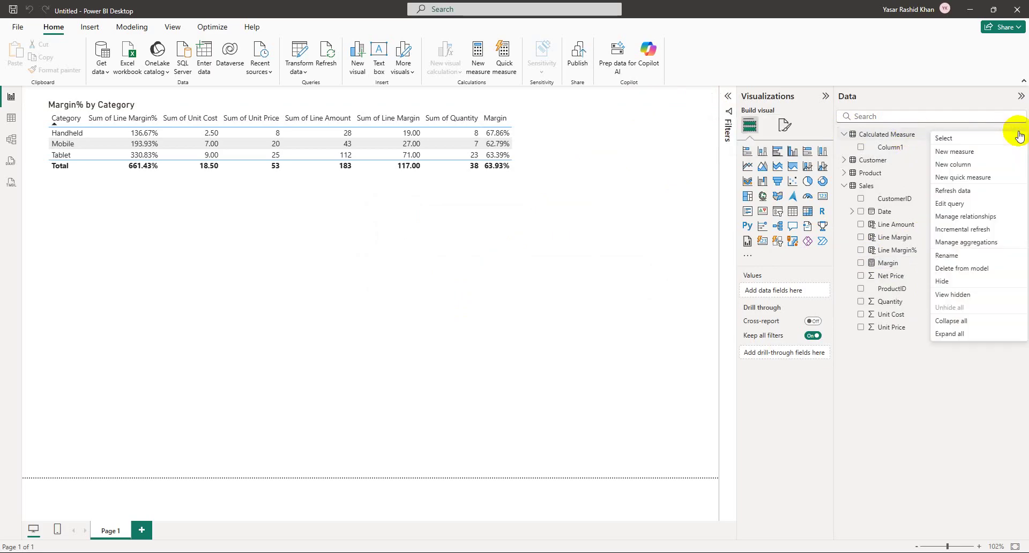
click(954, 156)
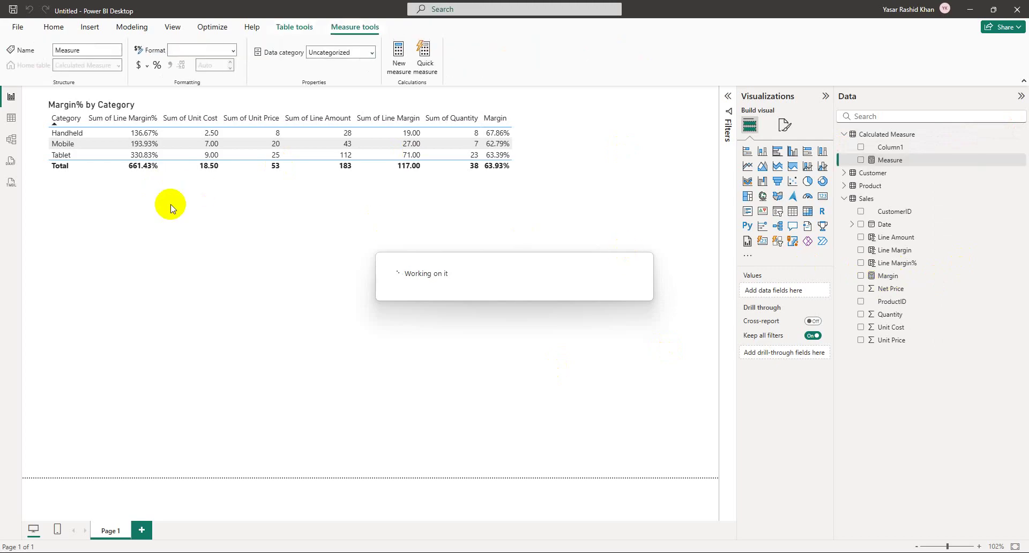
click(900, 160)
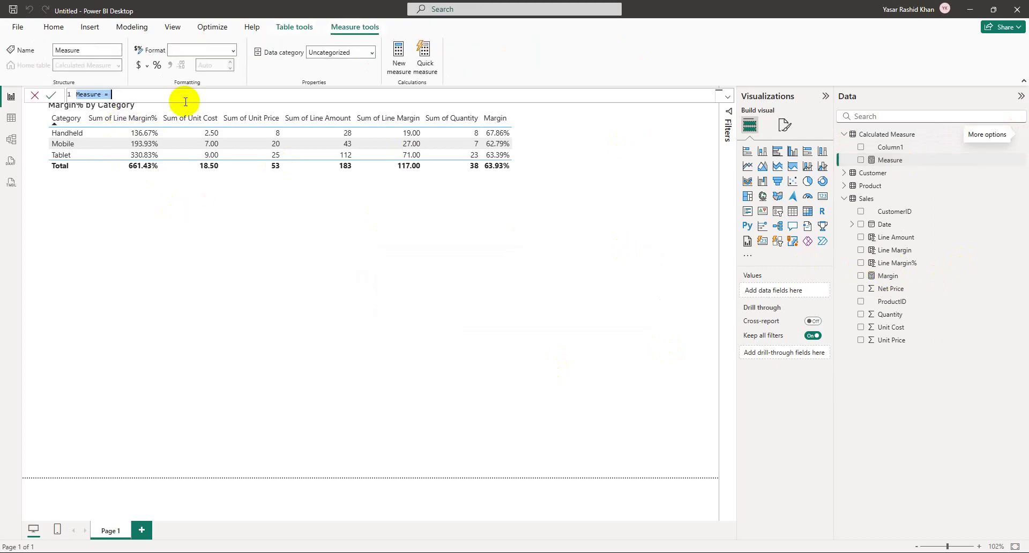
double_click(98, 94)
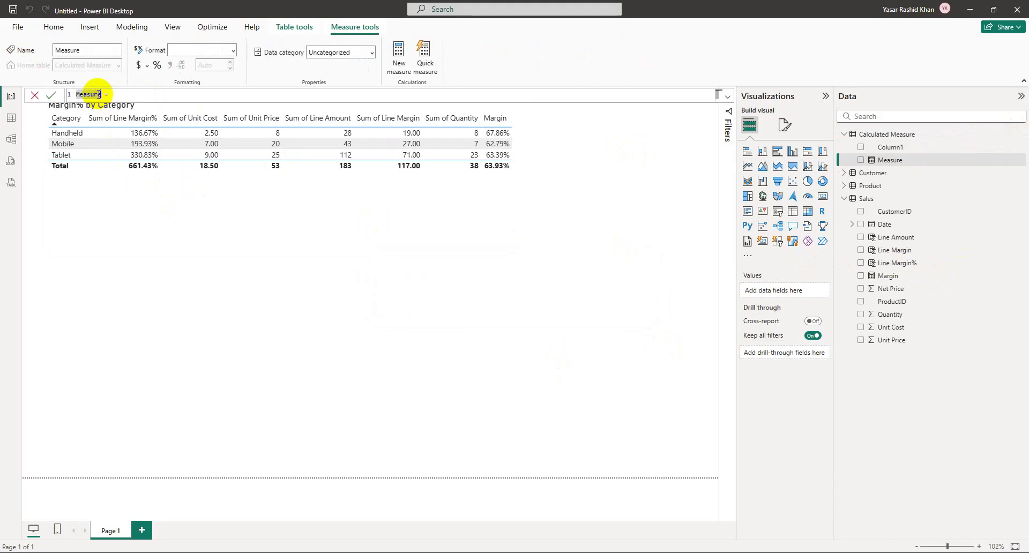
drag(101, 95, 73, 94)
text(M)
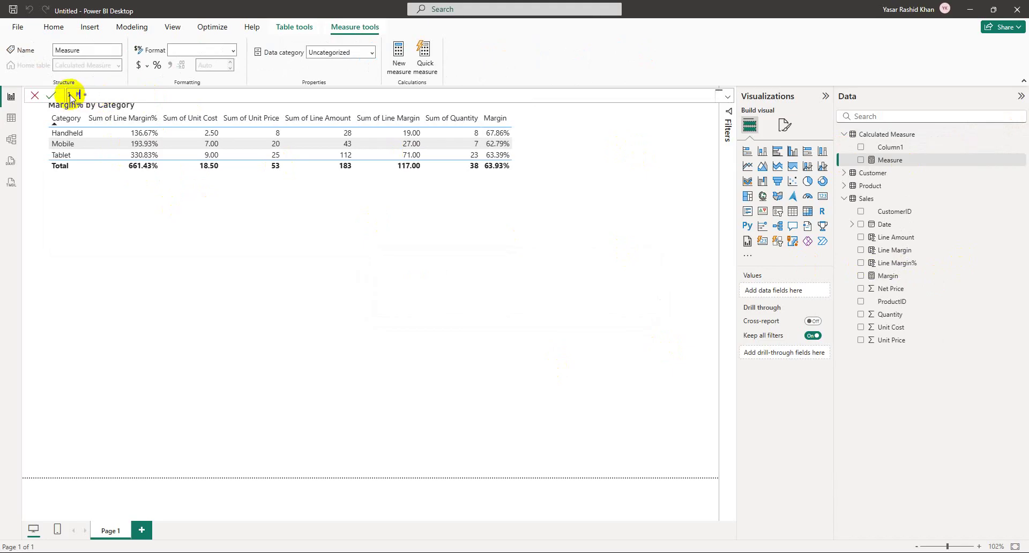
text(argin1 = SUM()
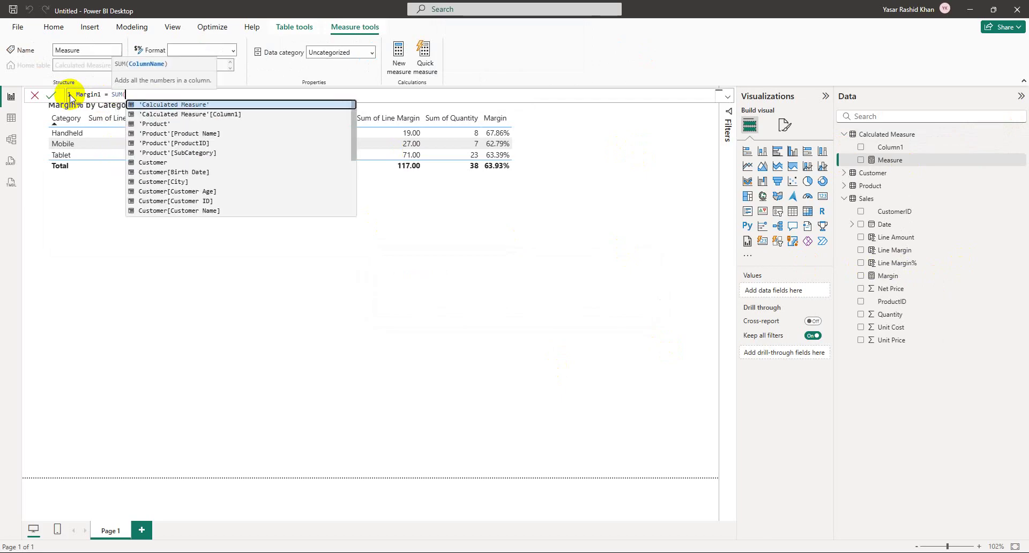
Complete the first SUM of the Margin1 formula with the Sales[Line Margin] column.
text(sa)
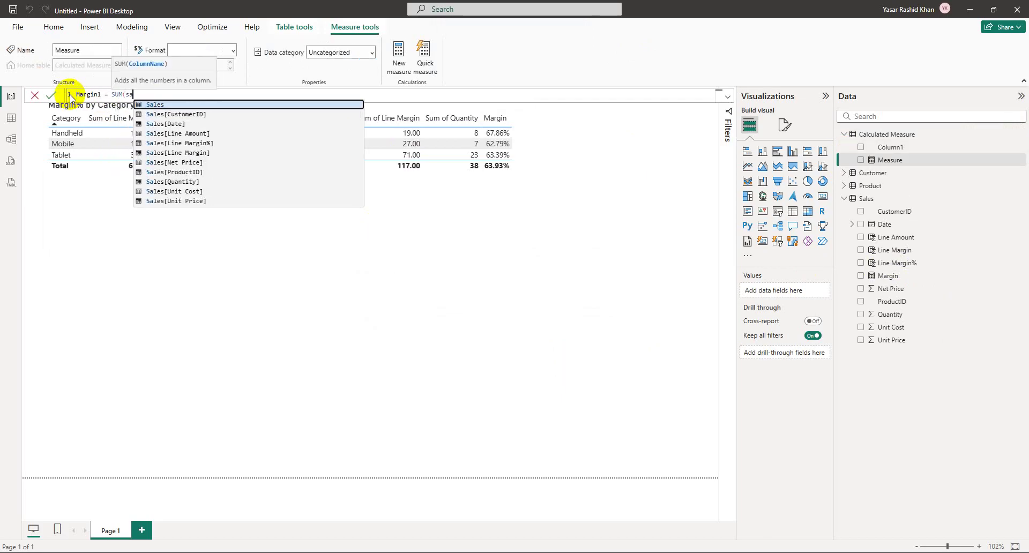
key(Down)
key(Down)
key(Down)
key(Down)
key(Down)
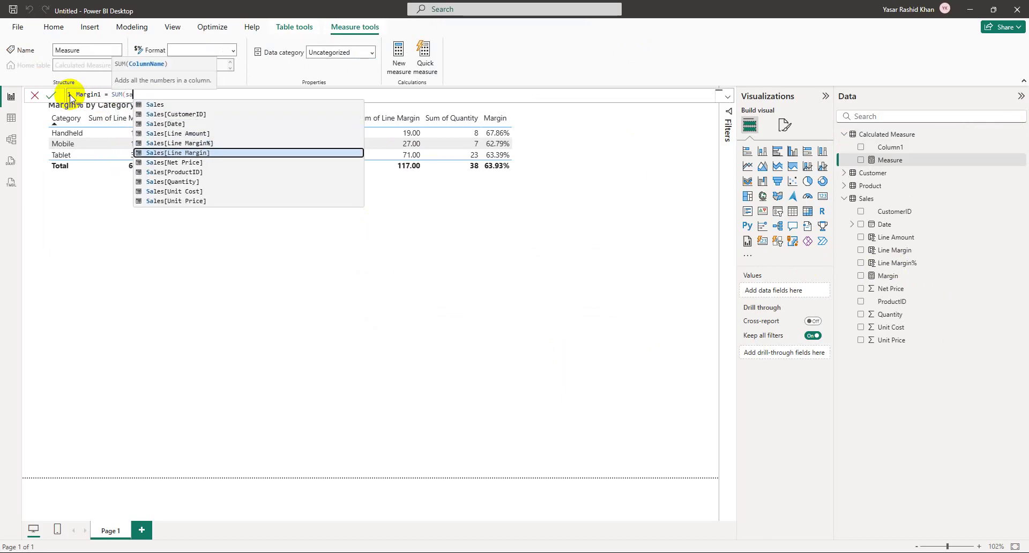
key(Tab)
text() )
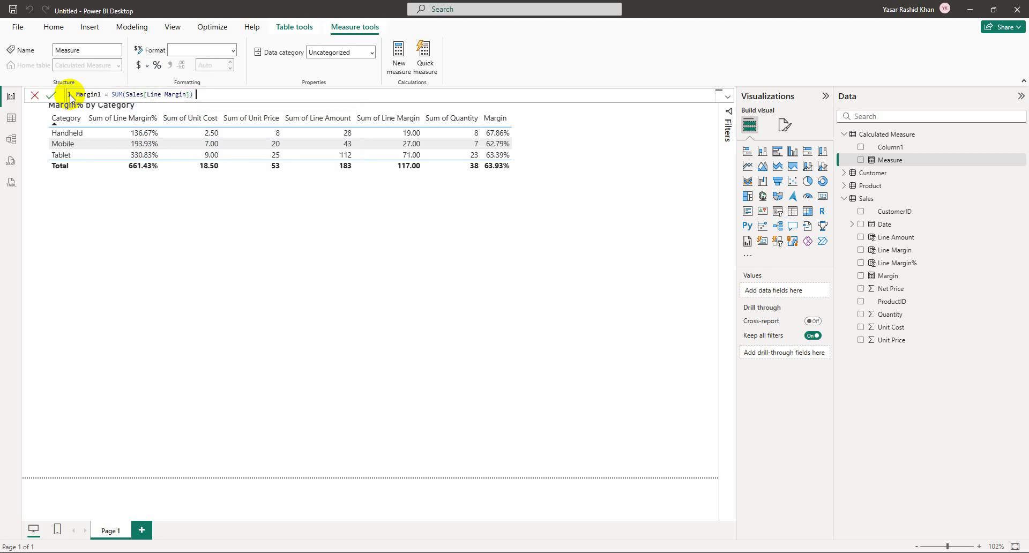
Divide the Line Margin sum by SUM(Sales[Line Amount]) and commit the Margin1 measure.
text(/ SUM()
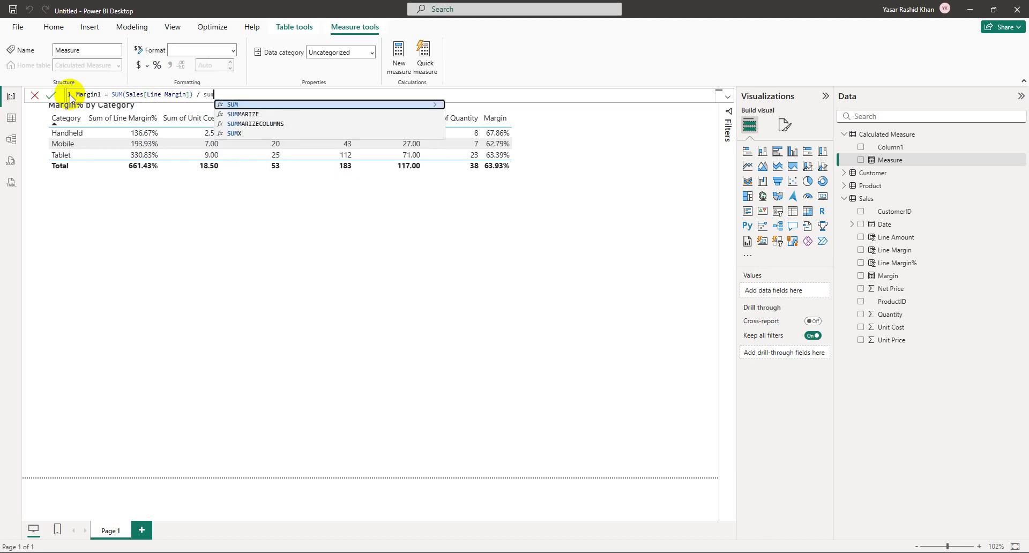
text(sales)
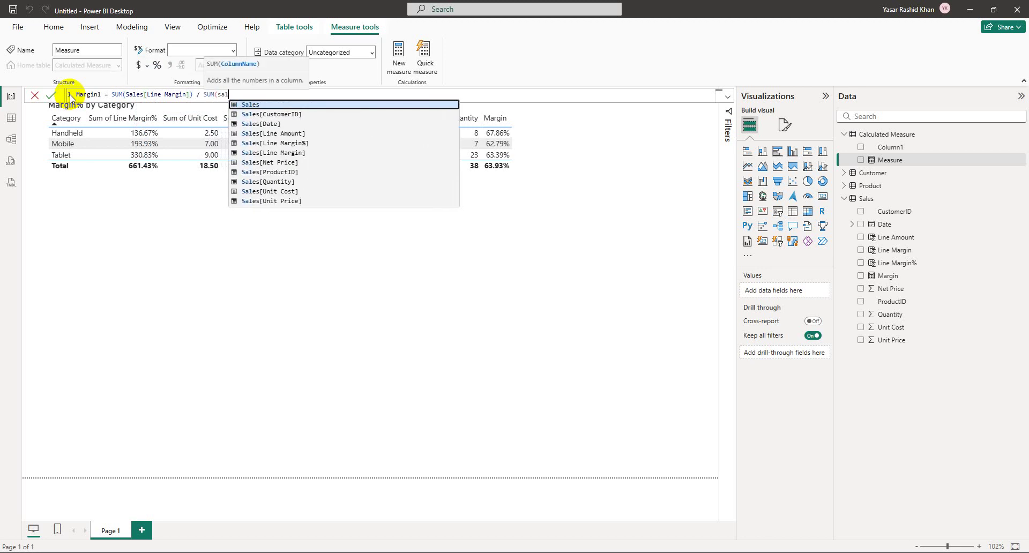
key(Down)
key(Down)
key(Down)
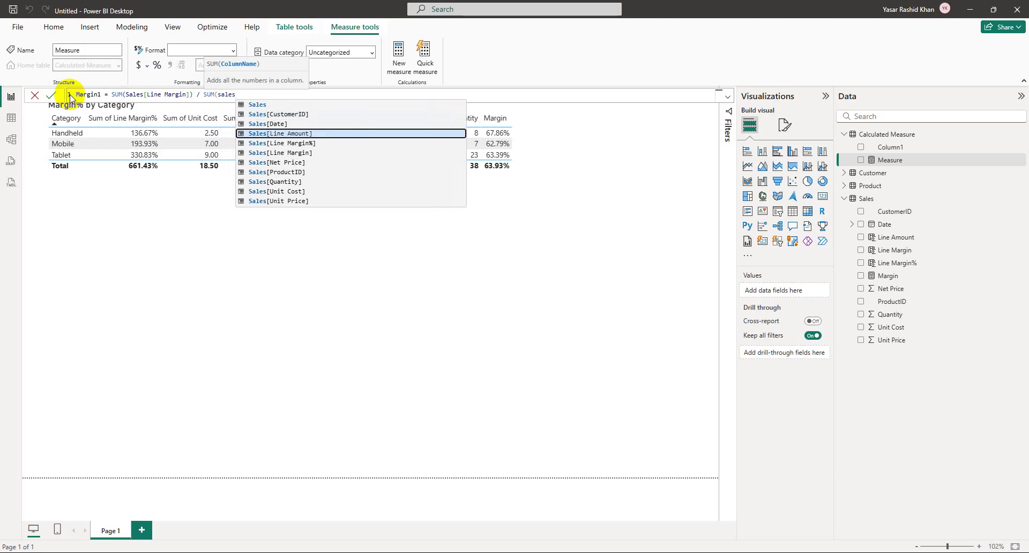
key(Tab)
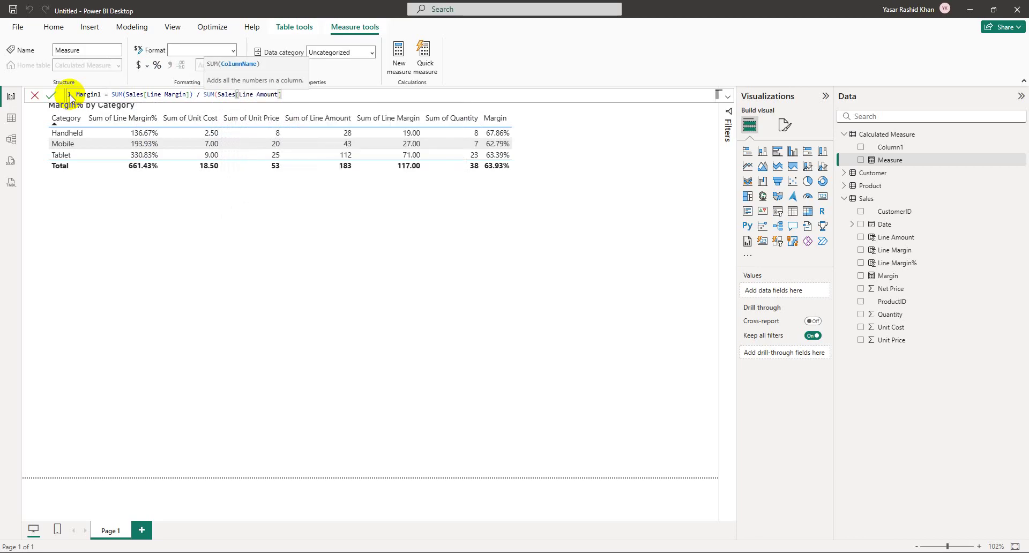
text())
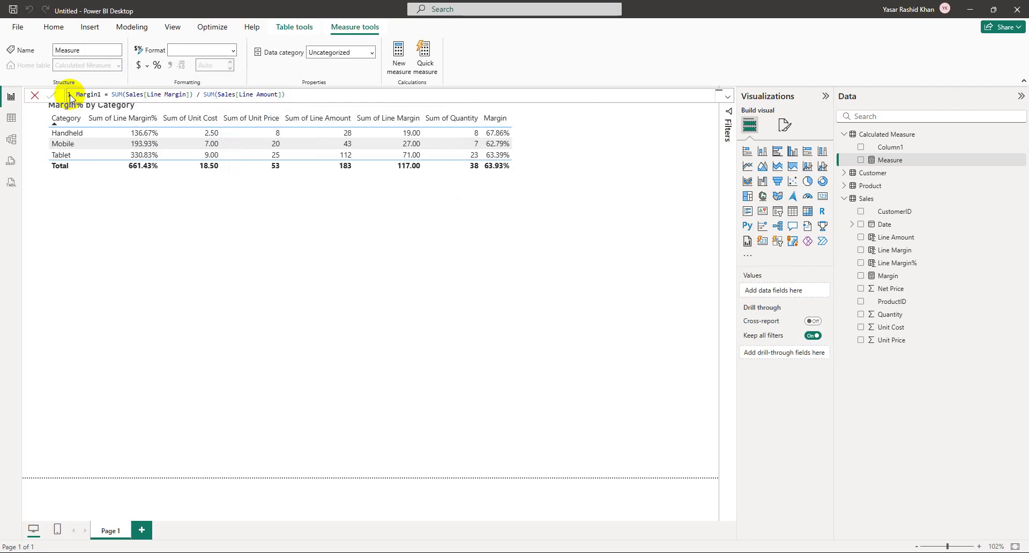
key(Return)
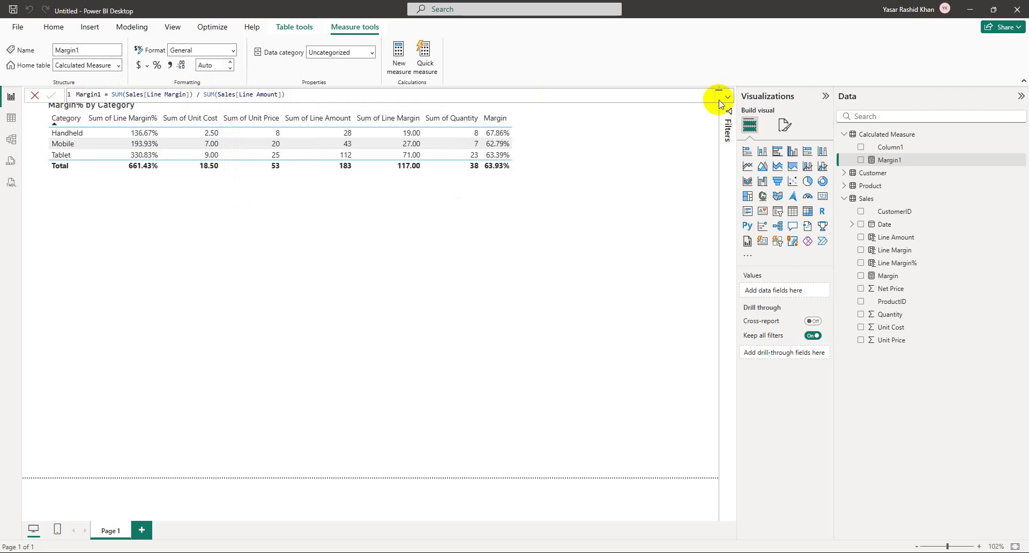
Add the Margin1 measure as a column of the Margin% by Category table visual.
click(530, 180)
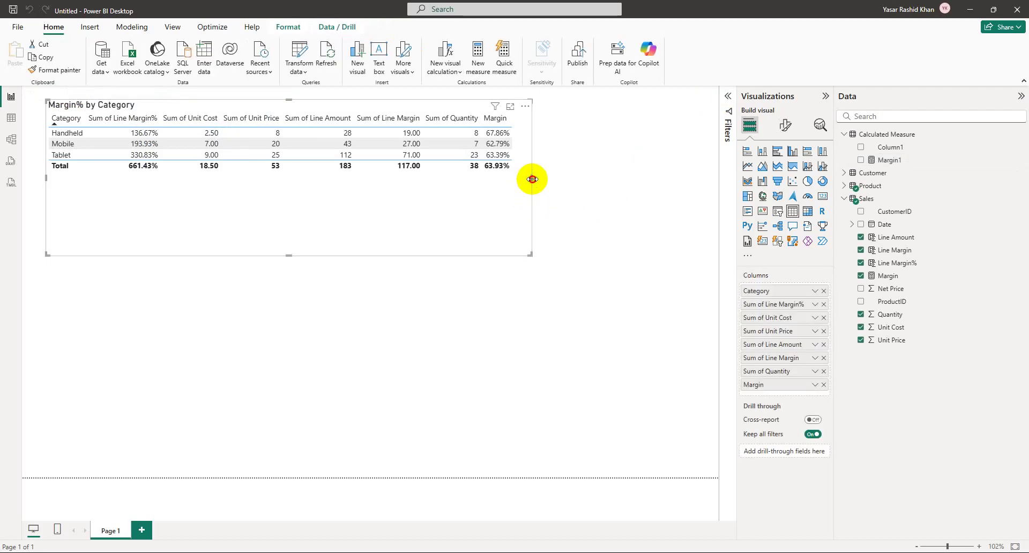
click(861, 160)
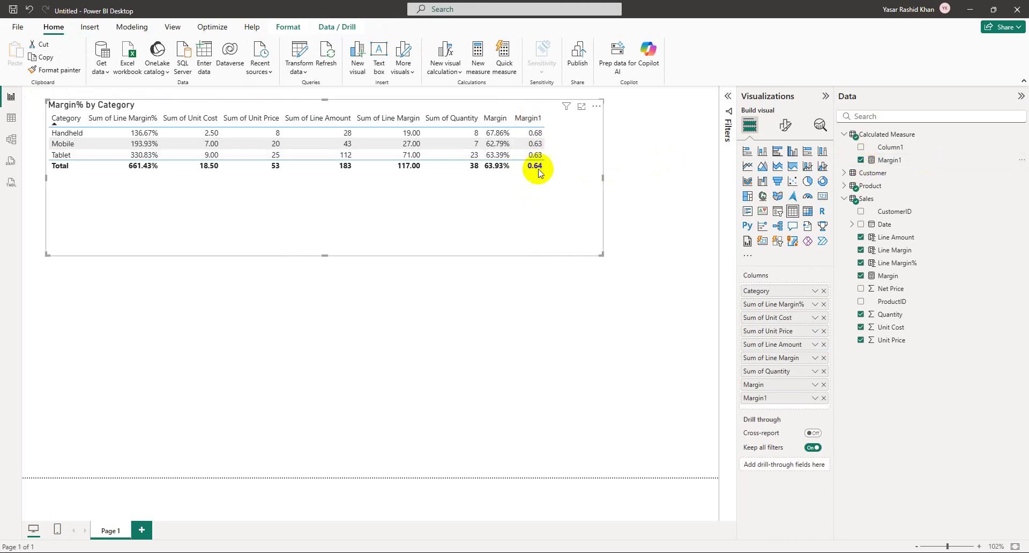
Format the Margin1 measure as a percentage and enlarge the Margin% by Category table visual.
click(912, 162)
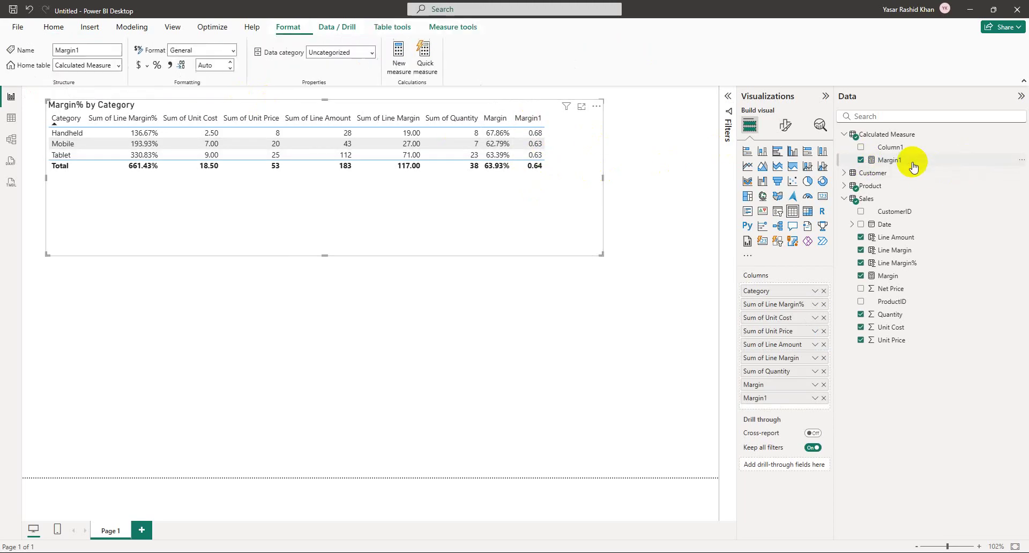
click(159, 67)
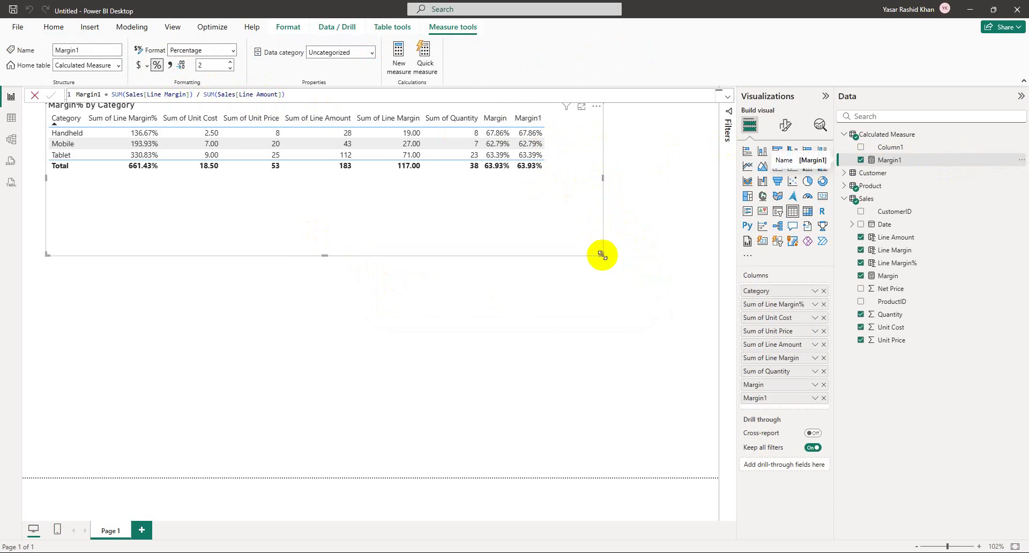
drag(607, 261, 648, 328)
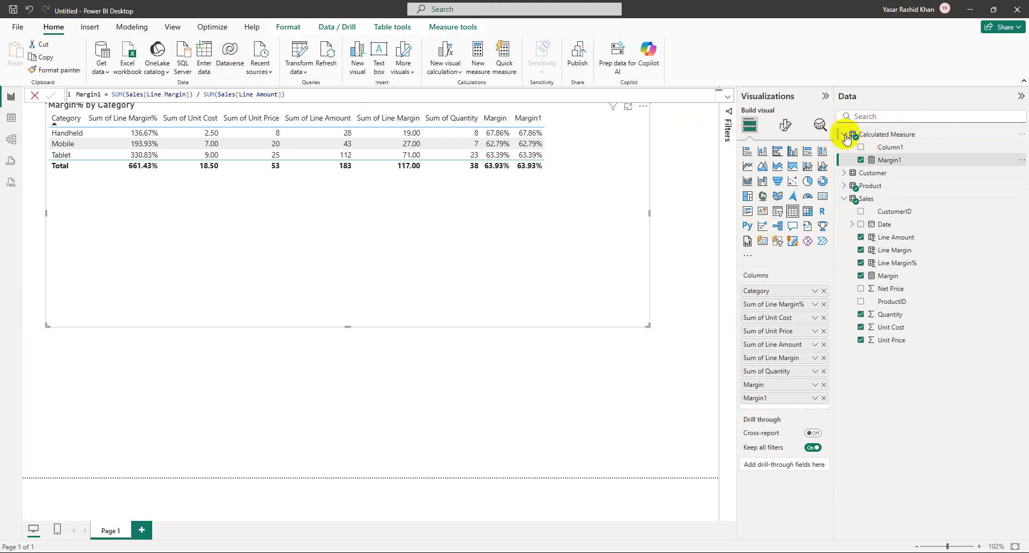
Review the SUM(Sales[Line Margin]) and SUM(Sales[Line Amount]) parts of the Margin1 formula.
click(892, 159)
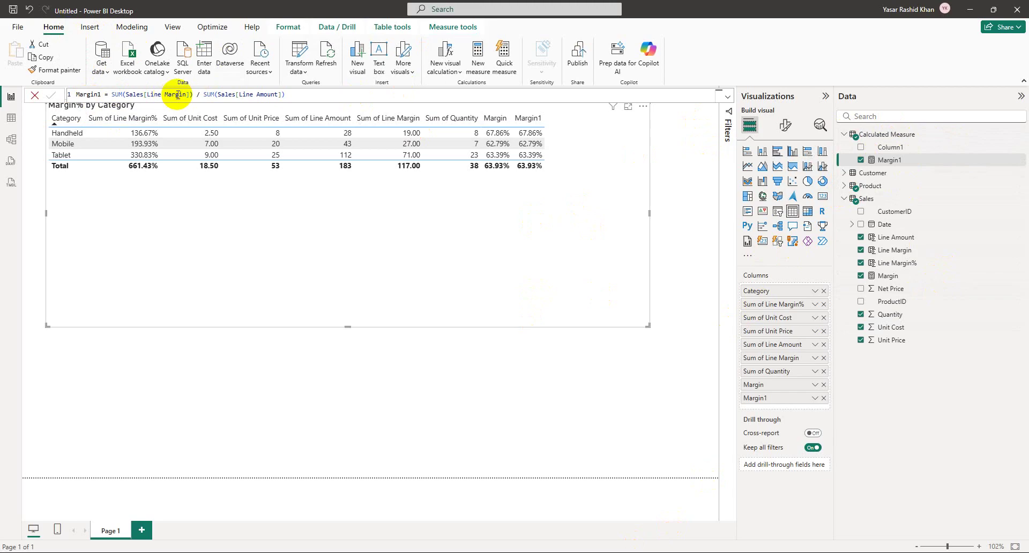
drag(192, 94, 114, 95)
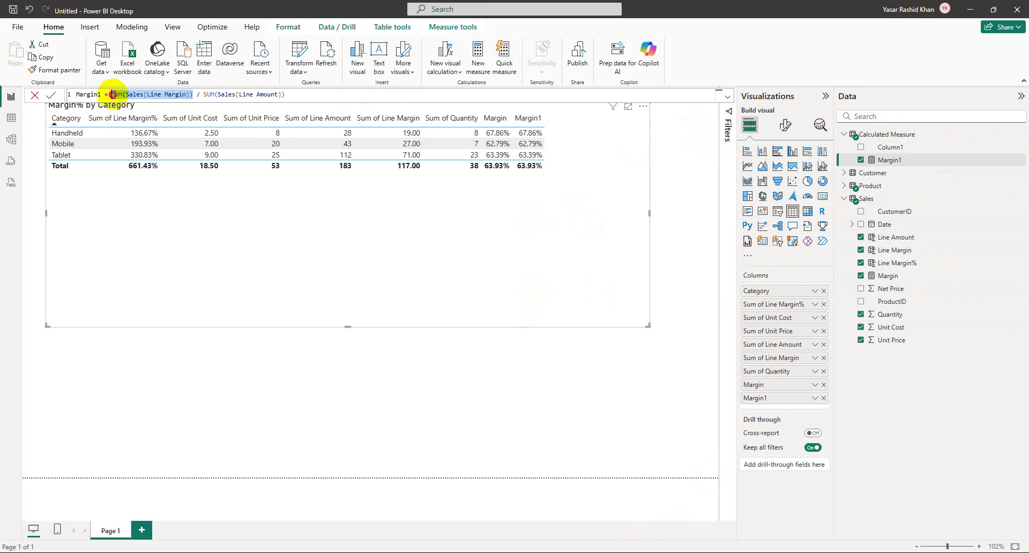
drag(286, 95, 206, 94)
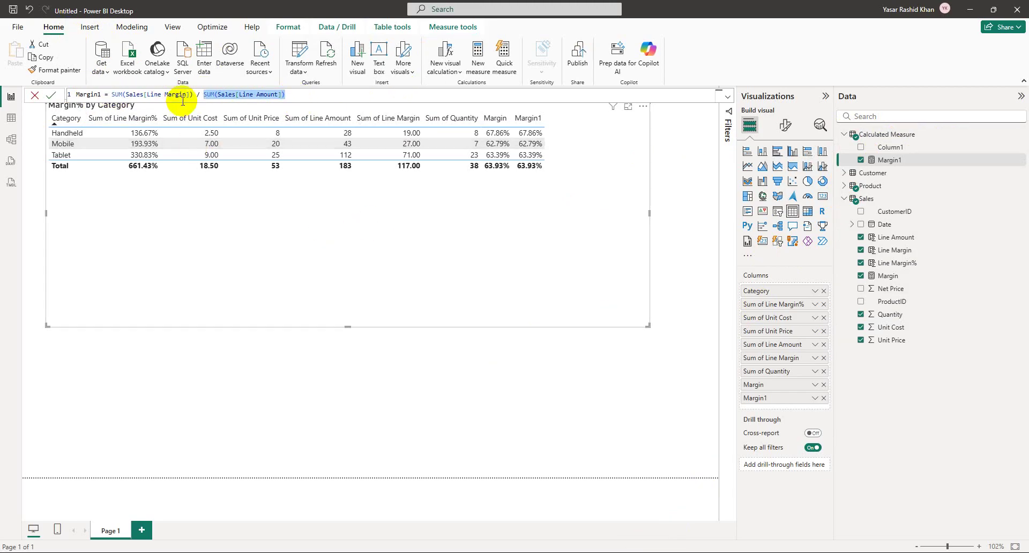
drag(194, 94, 285, 94)
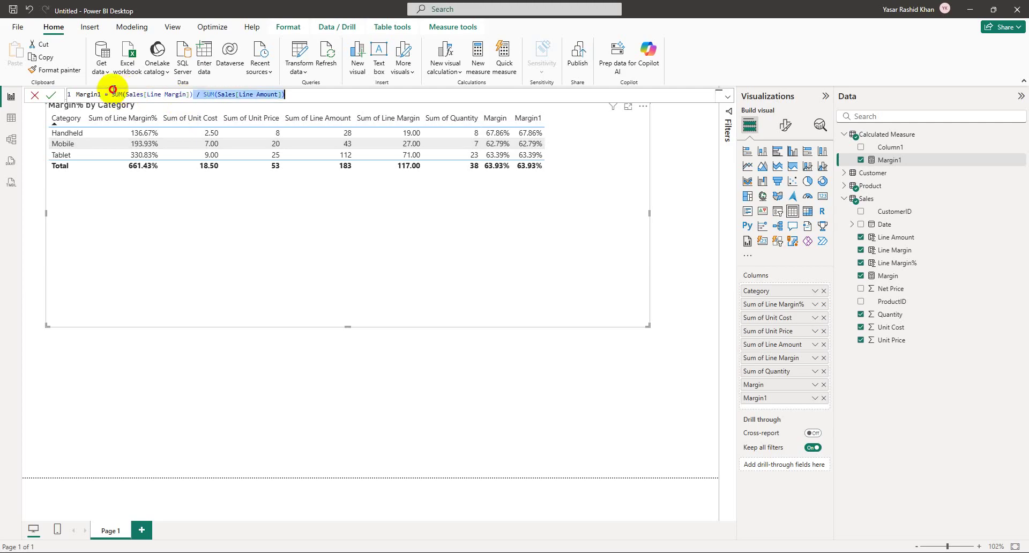
click(524, 357)
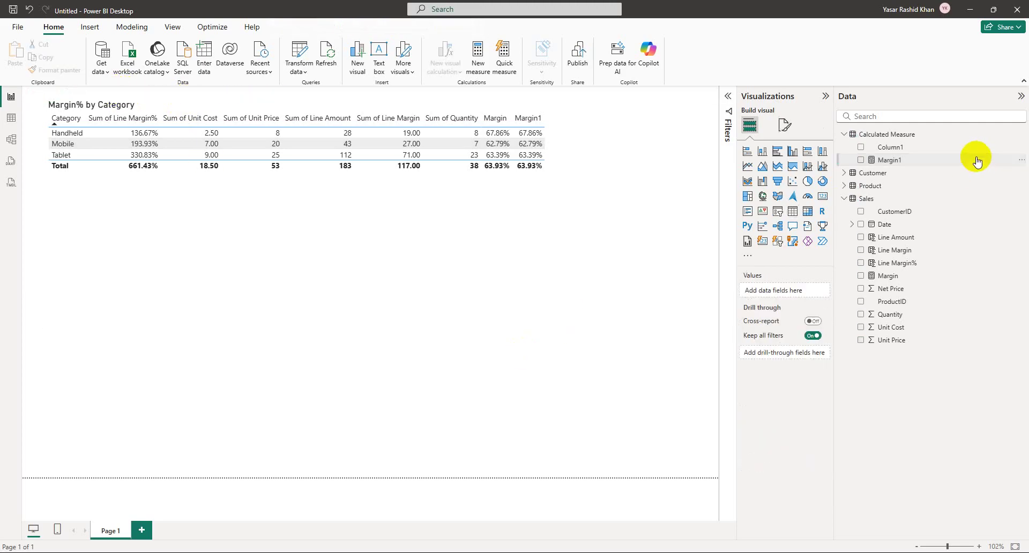
Add another measure to the Calculated Measure table and name it Sales Amount.
click(1022, 134)
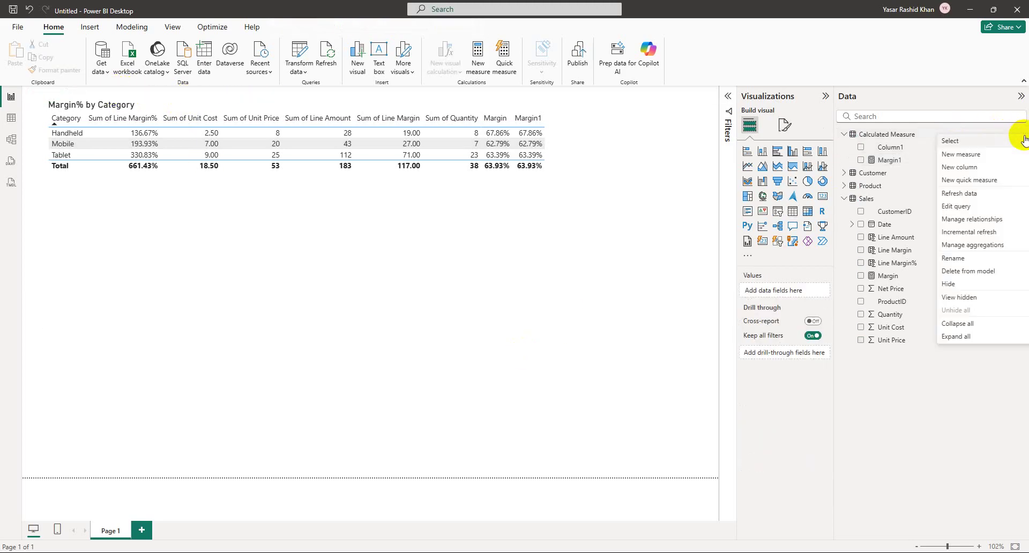
click(975, 172)
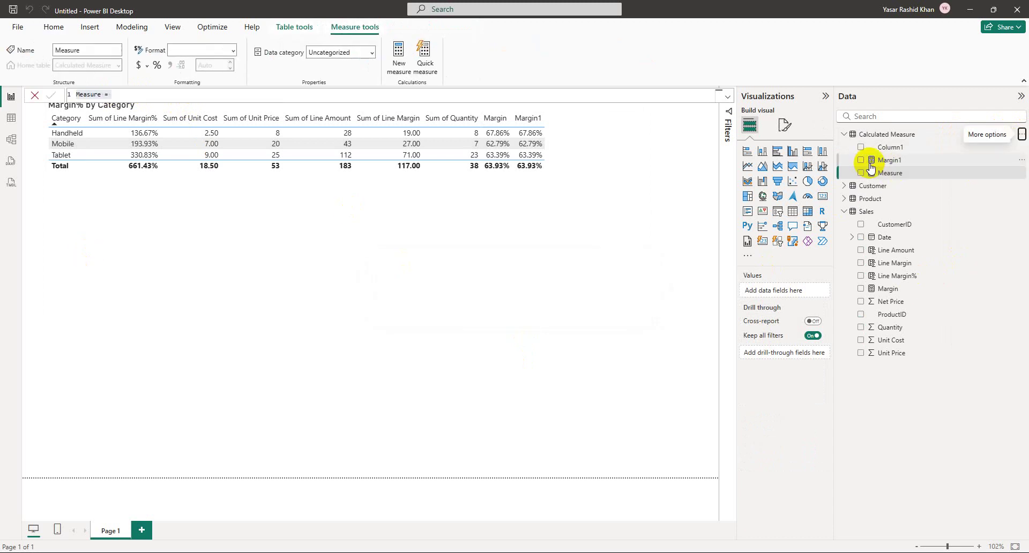
click(101, 94)
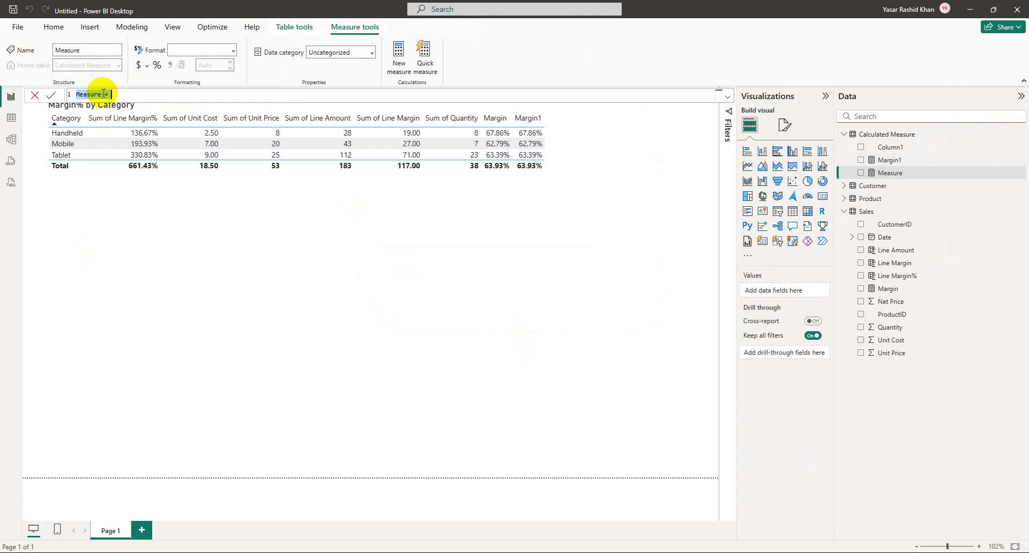
drag(101, 94, 66, 95)
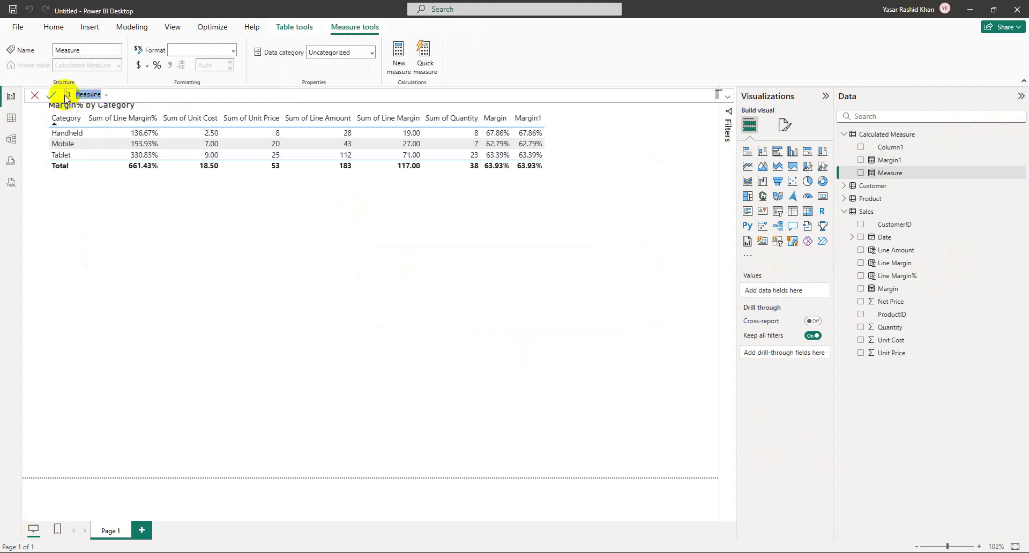
text(S)
key(Caps_Lock)
text(a)
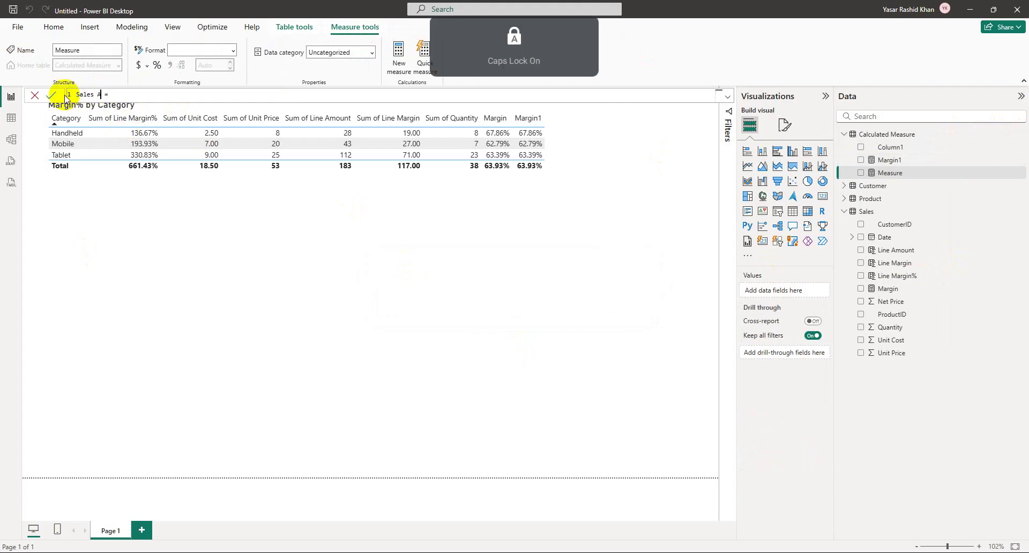
text(les Amount)
key(End)
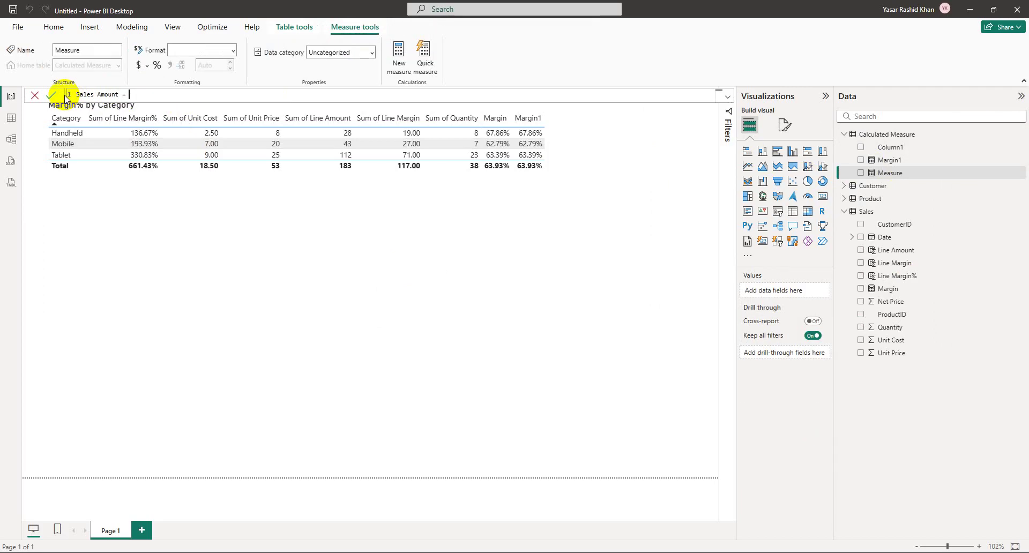
Define the Sales Amount measure as SUM(Sales[Line Amount]).
text(SUM()
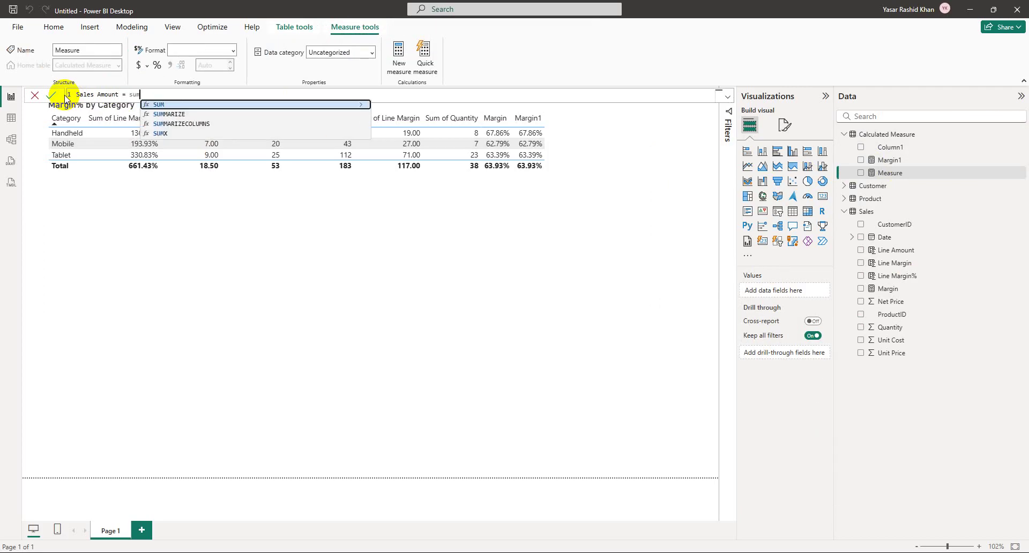
text(Sales)
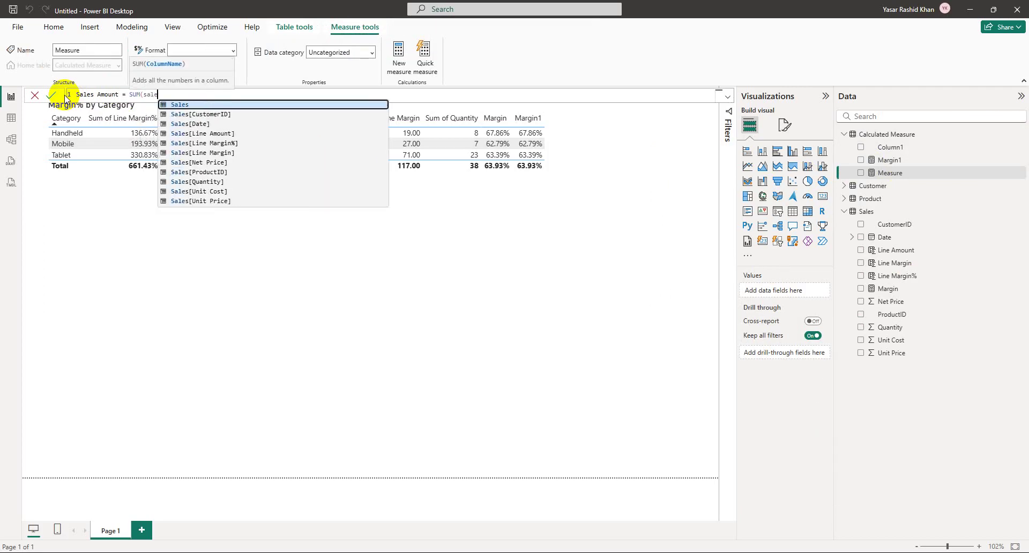
key(Down)
key(Down)
key(Down)
key(Tab)
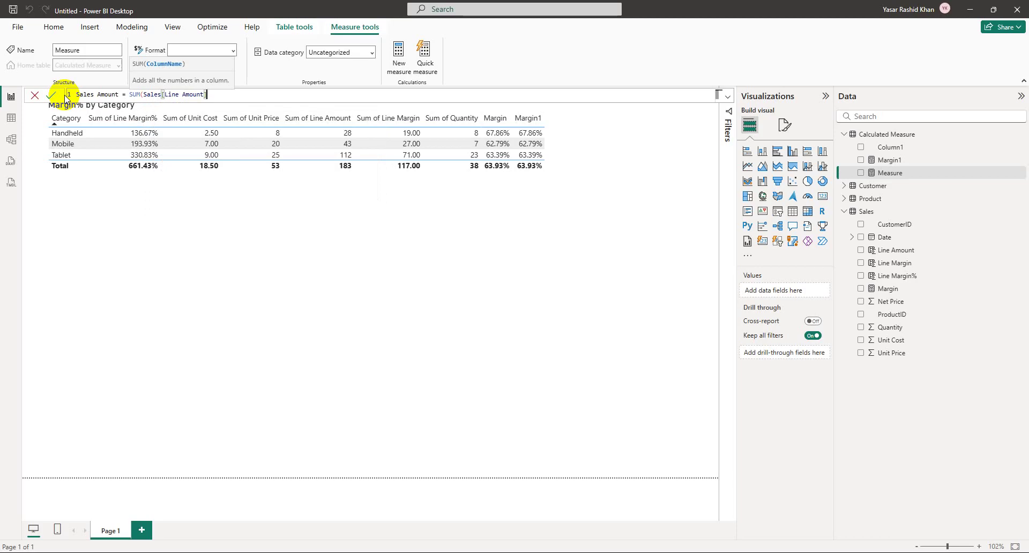
text())
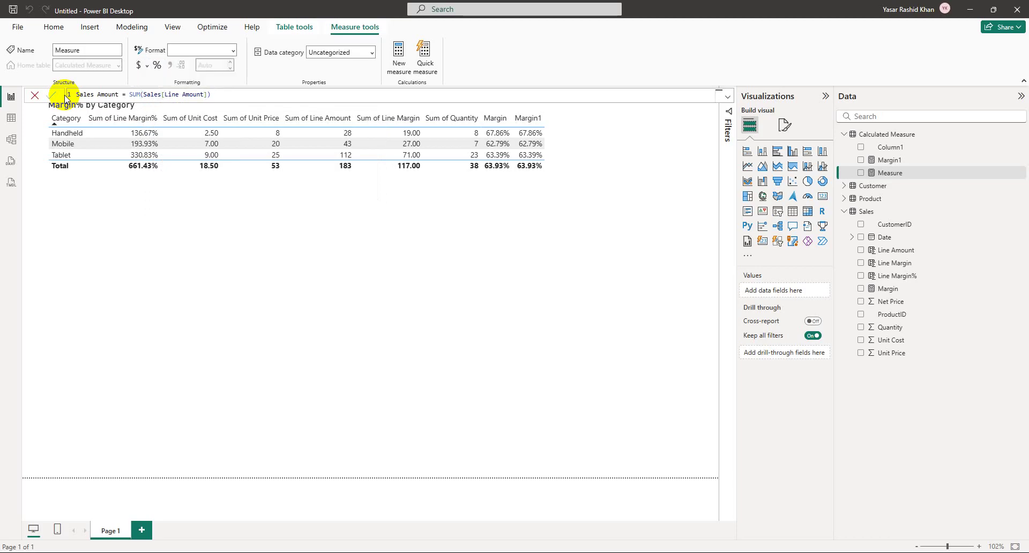
Commit the Sales Amount measure and add another measure named Sales Margin Amount to the Calculated Measure table.
click(53, 96)
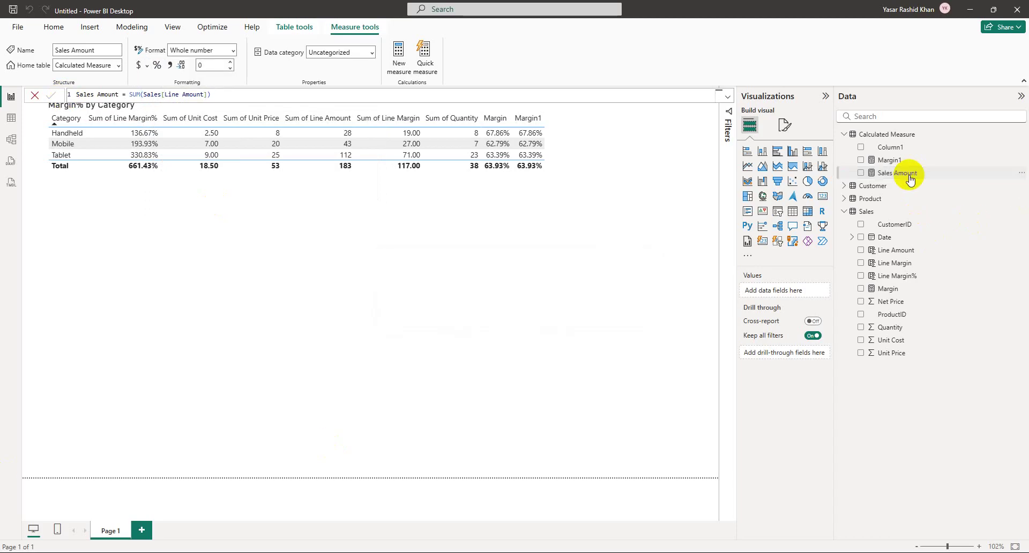
click(1012, 135)
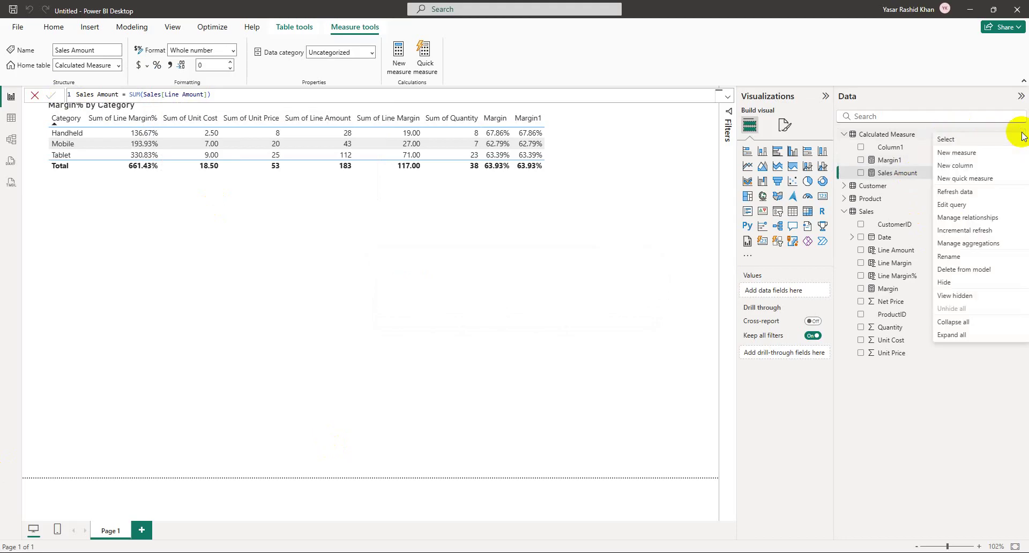
key(Escape)
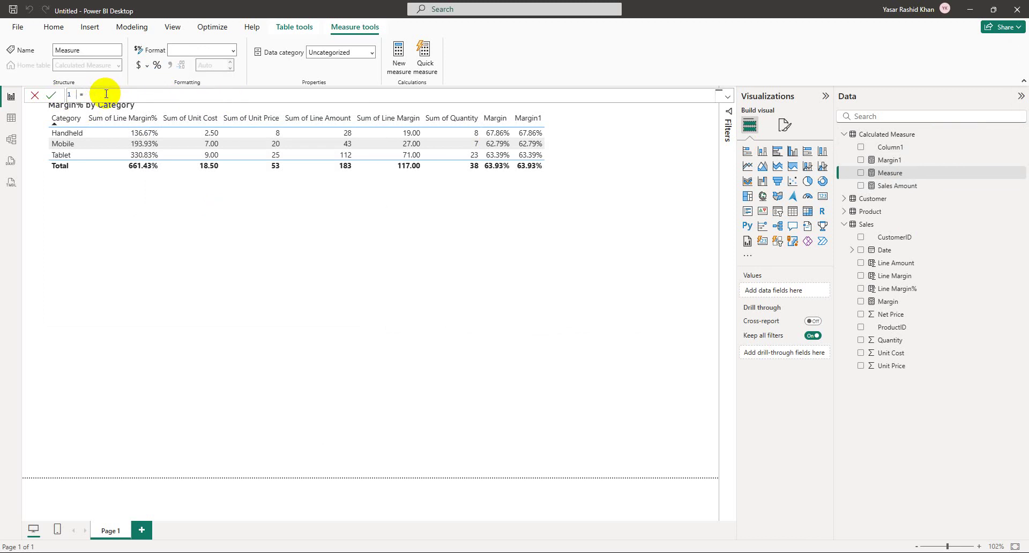
key(Caps_Lock)
text(Sales)
key(Caps_Lock)
text(Ma )
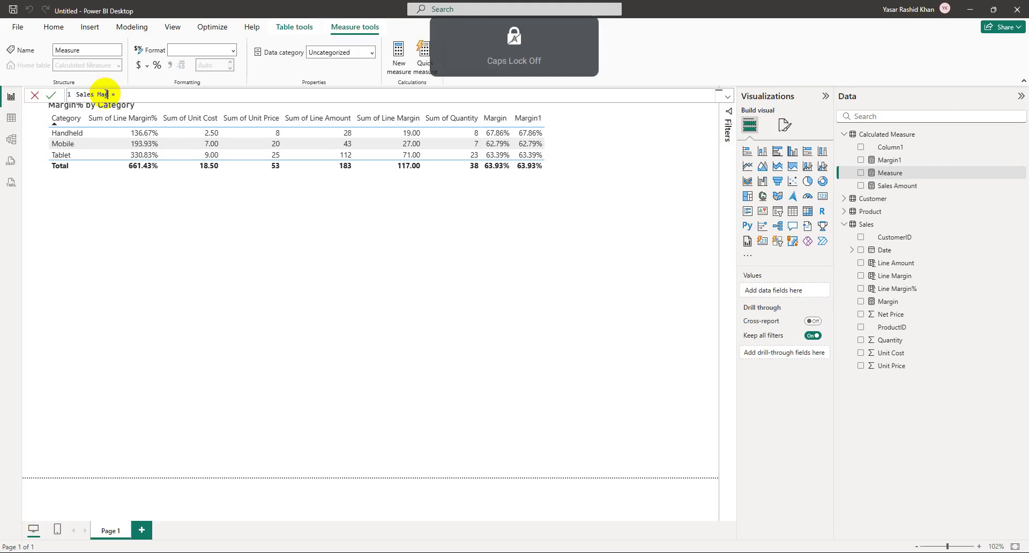
text(rgin Amount = )
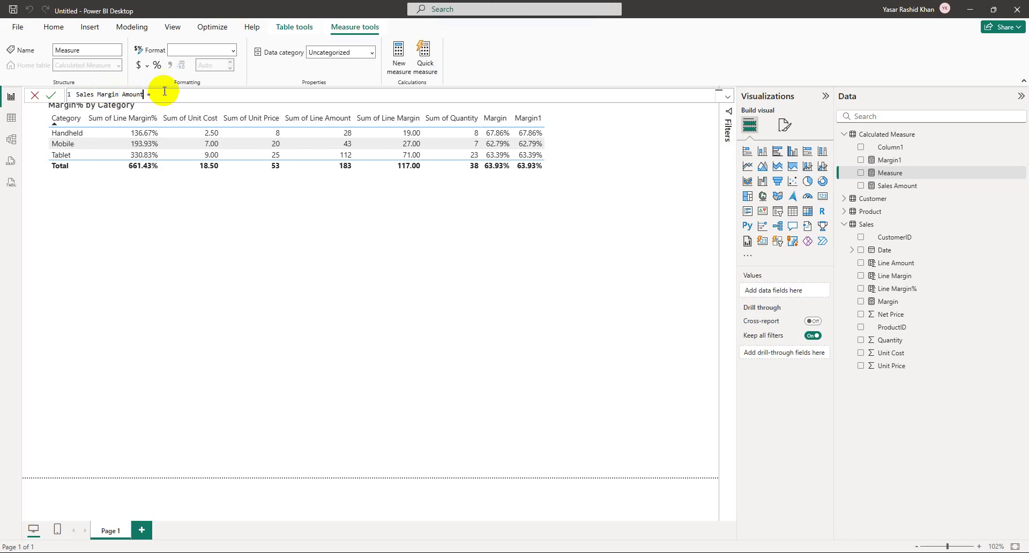
Define the Sales Margin Amount measure as SUM(Sales[Line Margin]).
text(SUM()
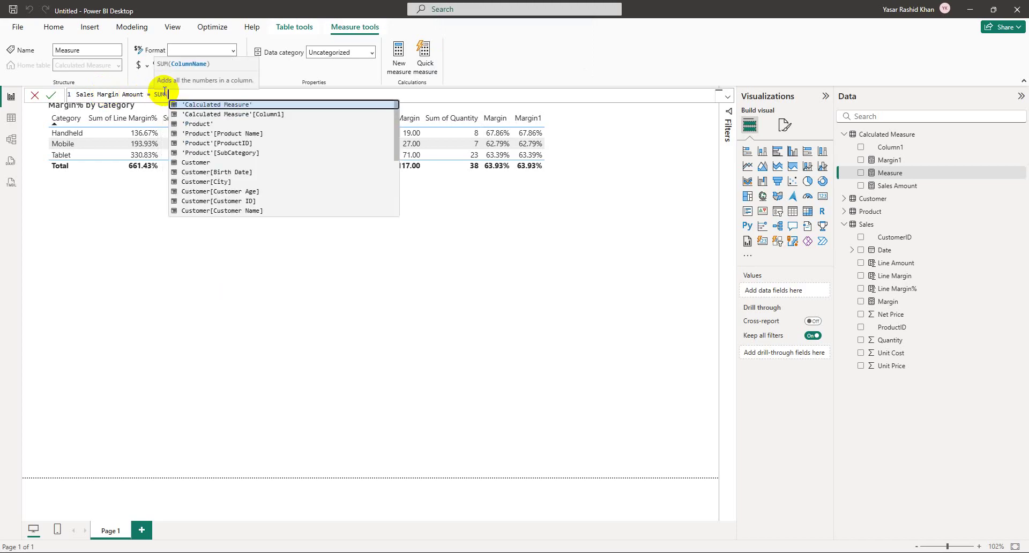
text(sal)
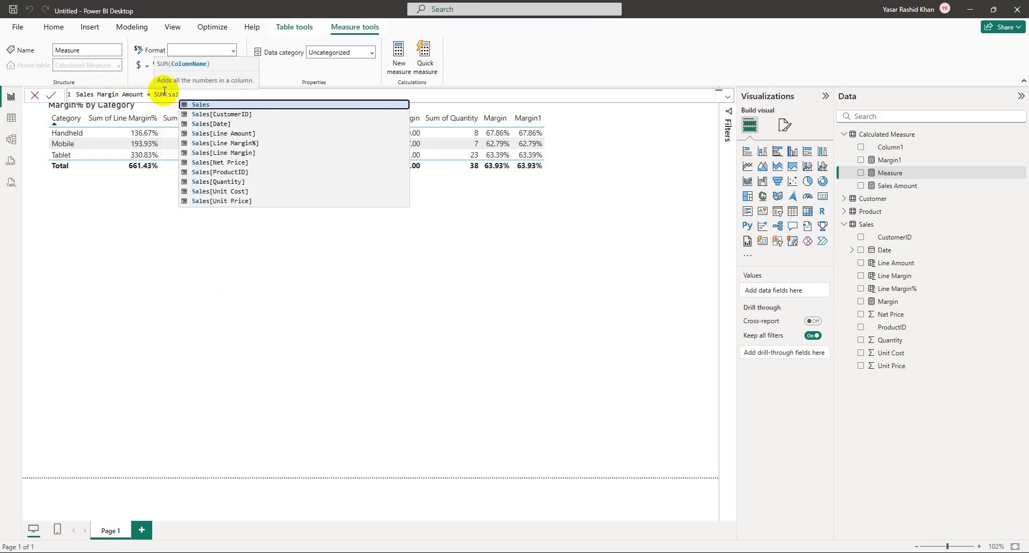
key(Down)
key(Down)
key(Down)
key(Down)
key(Down)
key(Tab)
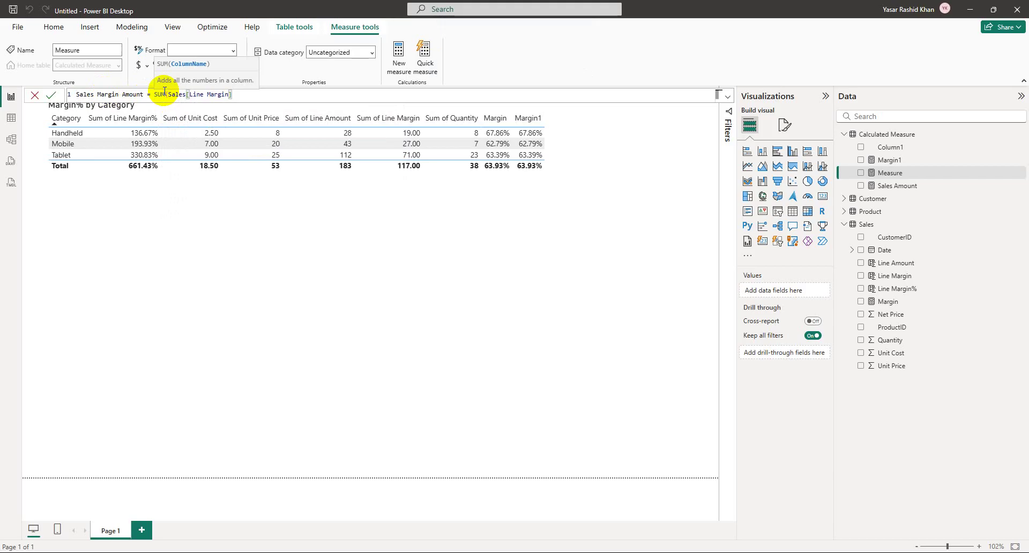
text())
key(Return)
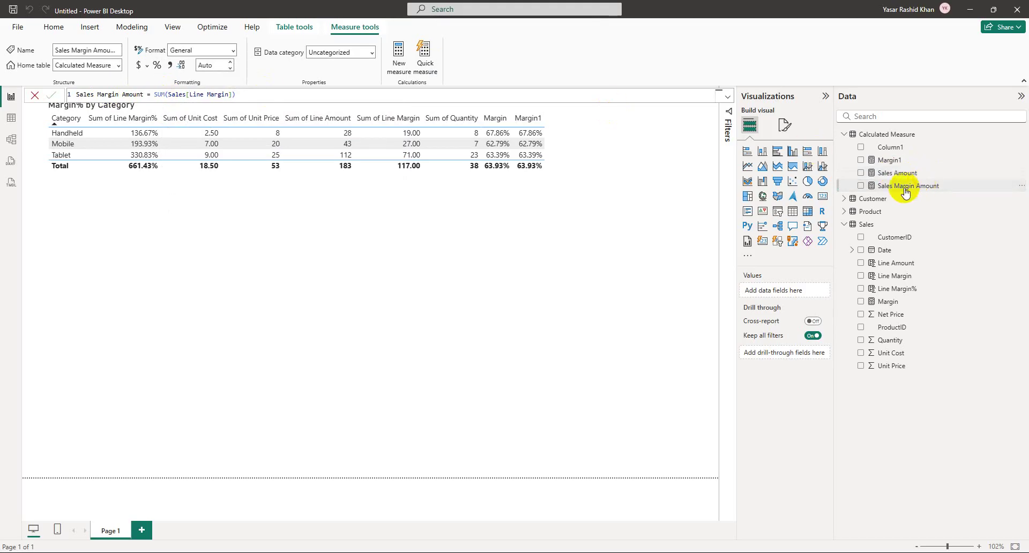
click(904, 189)
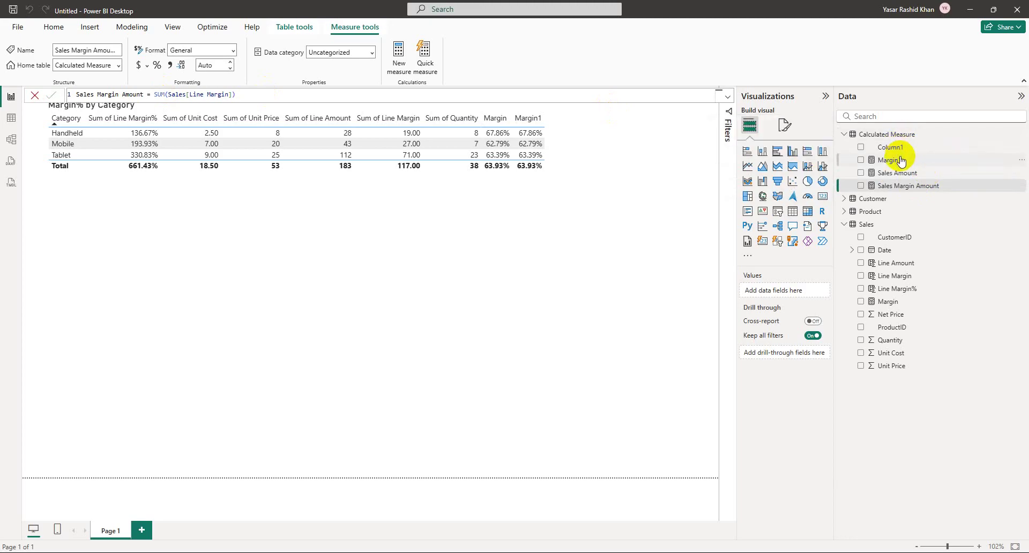
Replace the SUM(Sales[Line Margin]) numerator in the Margin1 formula with the [Sales Margin Amount] measure.
click(900, 159)
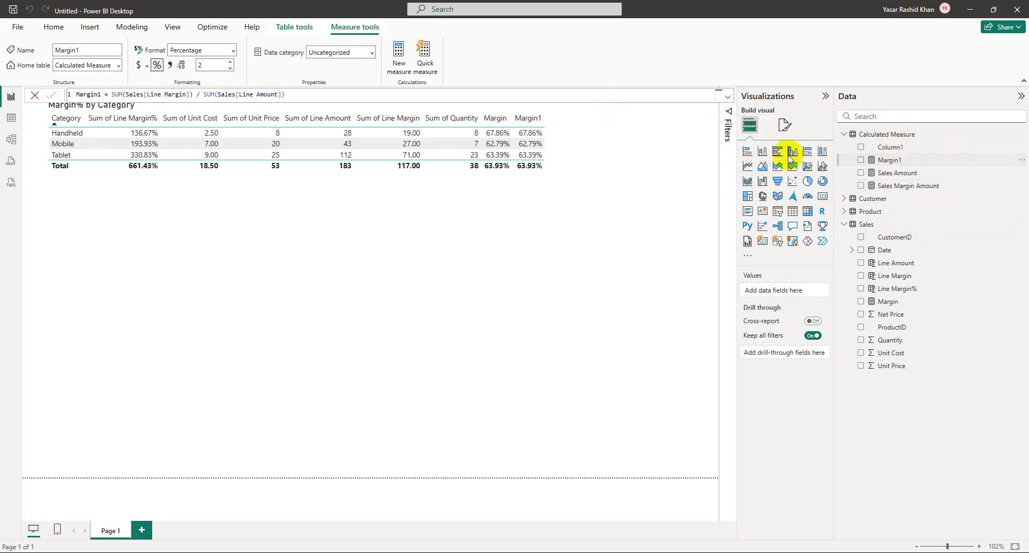
drag(195, 94, 114, 94)
key(BackSpace)
key(BackSpace)
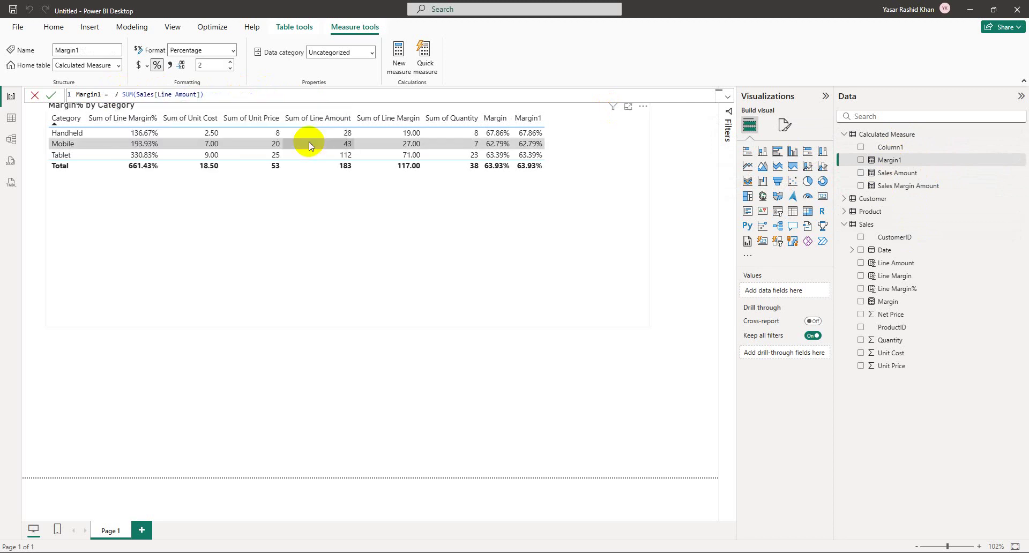
key(Caps_Lock)
text(Sa)
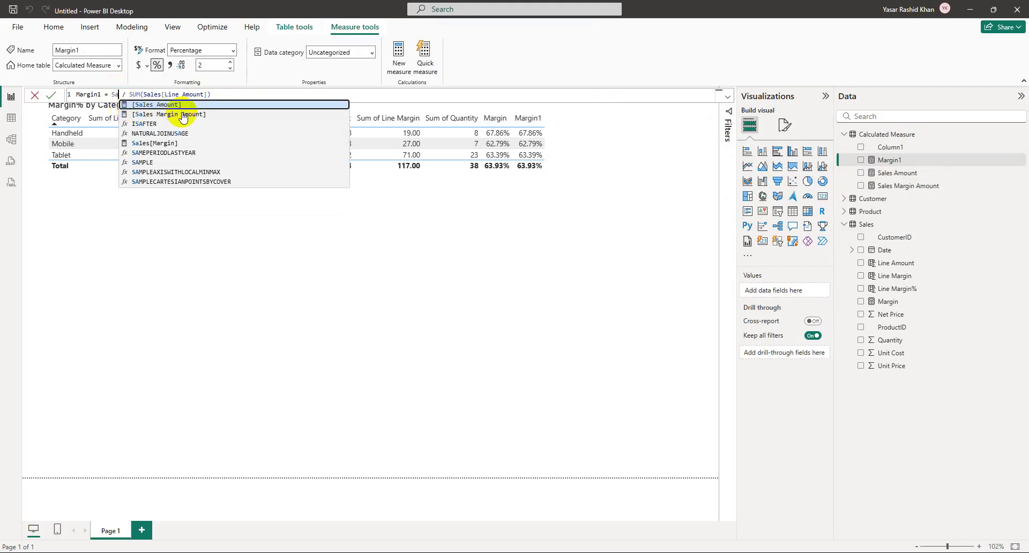
click(167, 119)
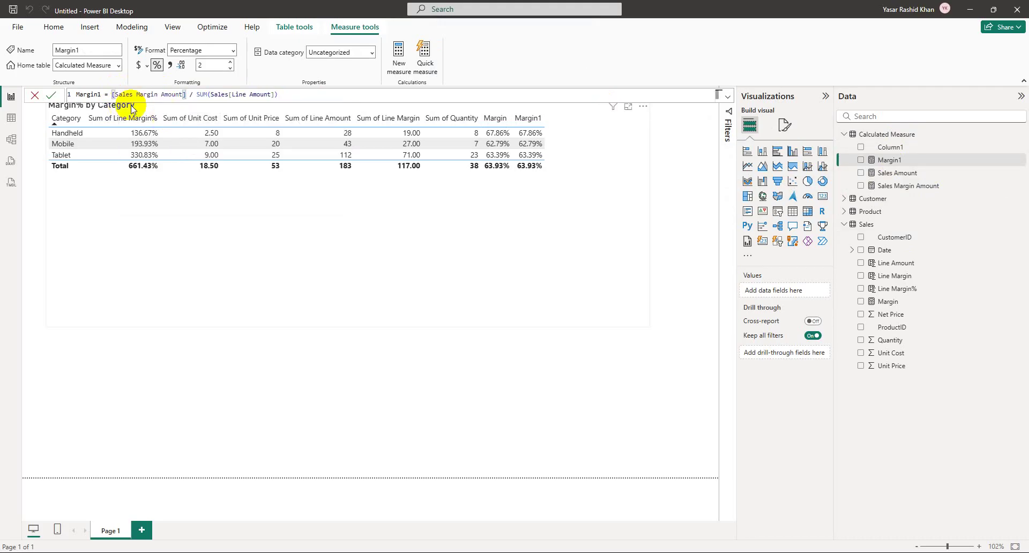
Replace the SUM(Sales[Line Amount]) denominator in Margin1 with the [Sales Amount] measure and commit the formula.
drag(280, 94, 196, 93)
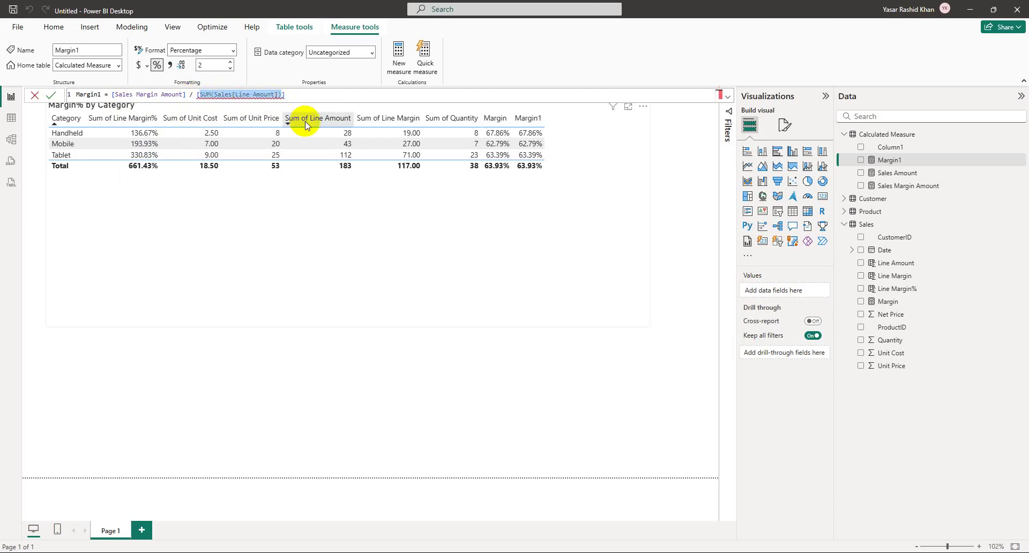
text([sa)
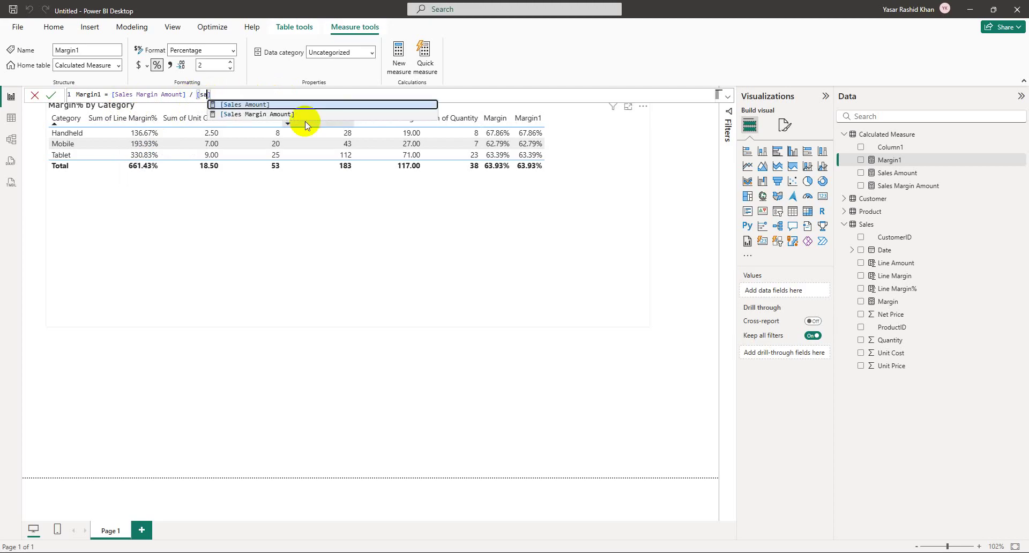
key(Tab)
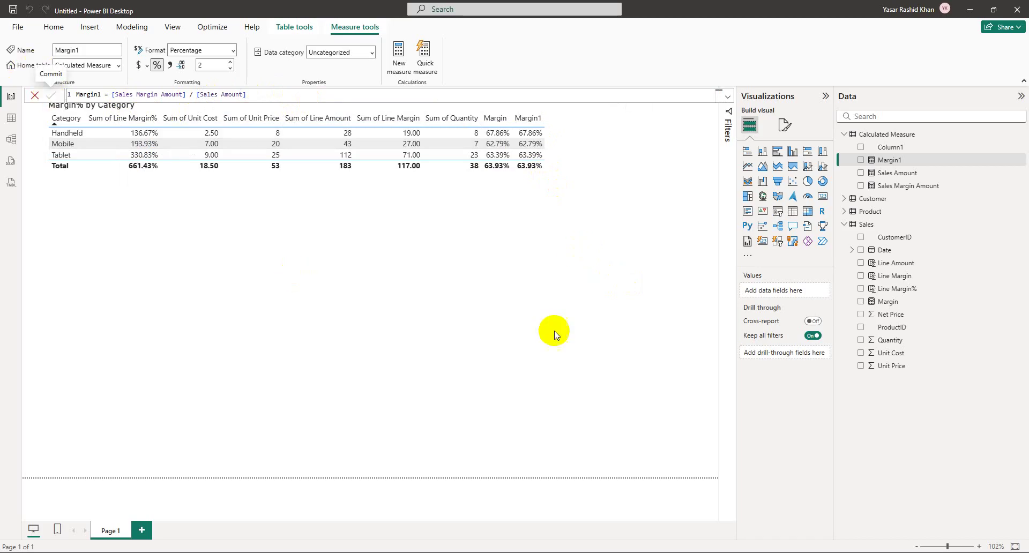
Review the Margin1 column in the Margin% by Category table and the measure's formula.
click(613, 192)
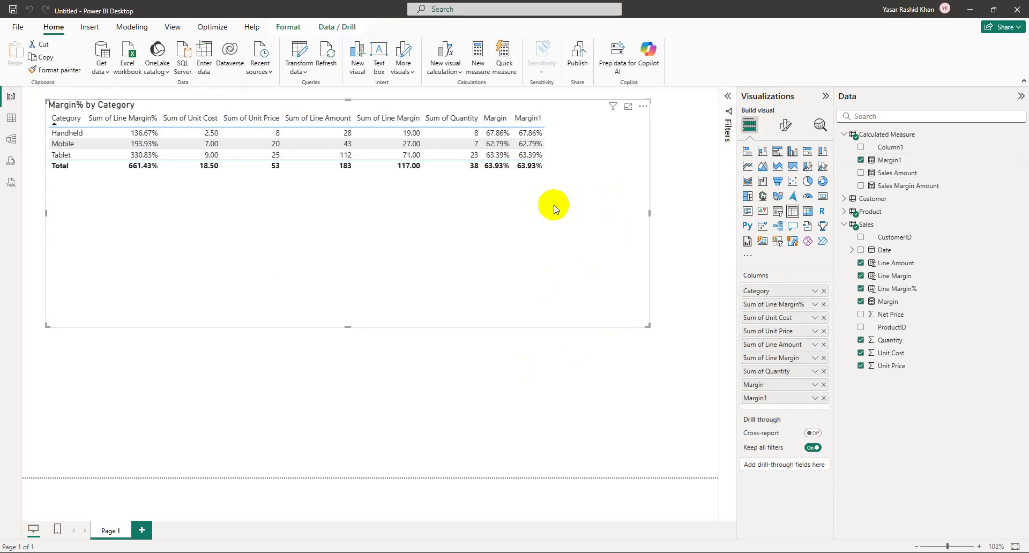
click(568, 124)
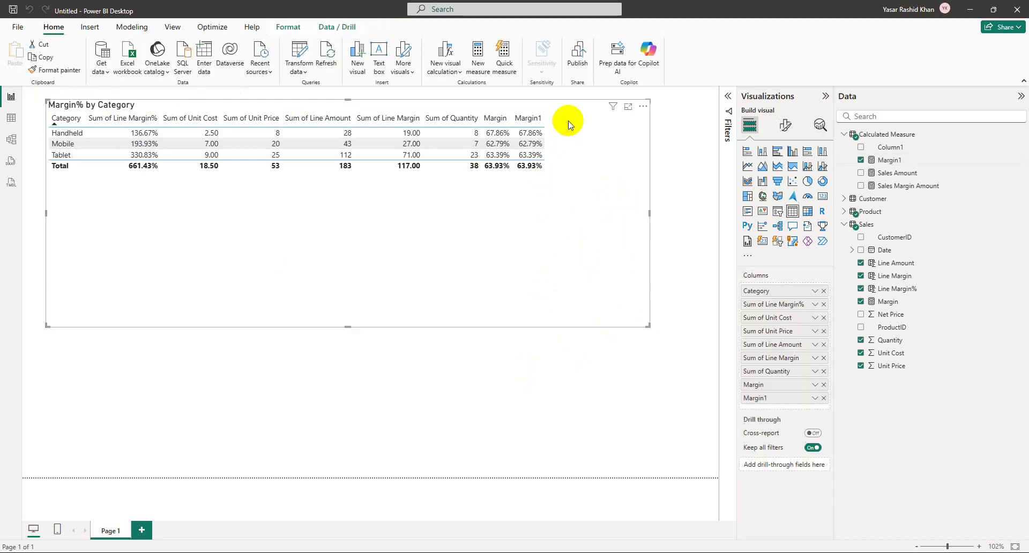
click(884, 162)
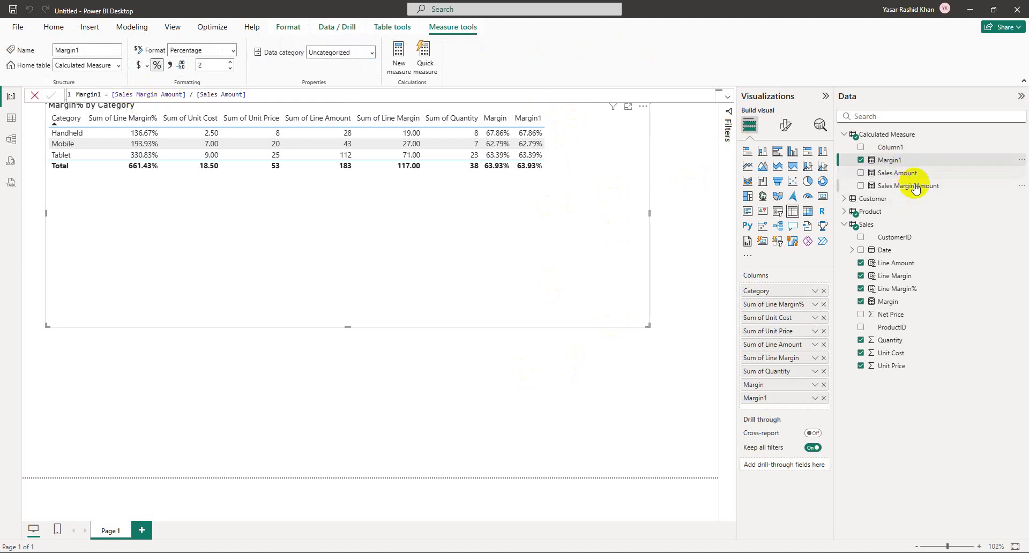
drag(911, 165, 678, 177)
click(595, 369)
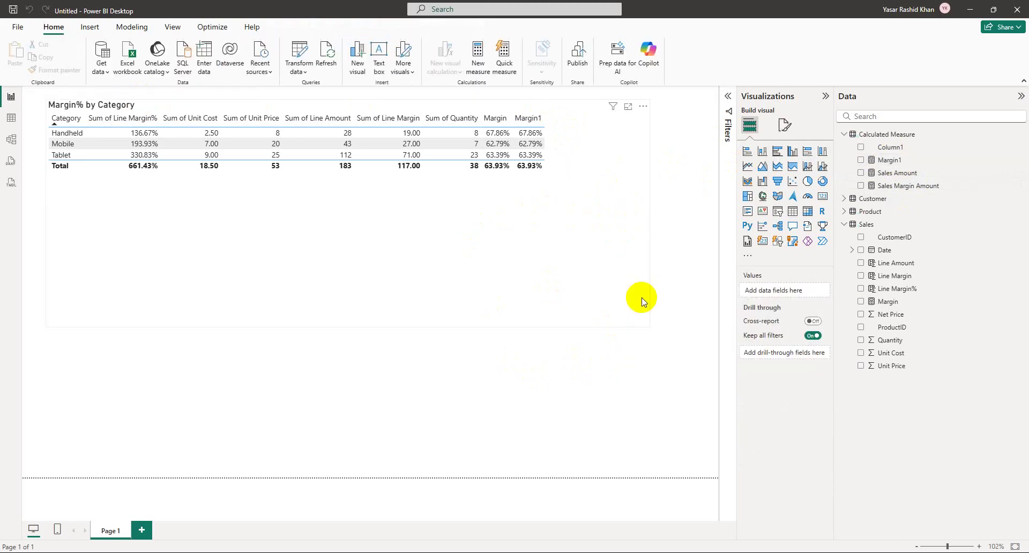
Shrink the Margin% by Category table visual and limit its columns to Category, Margin, Sales Amount and Sales Margin Amount.
click(651, 328)
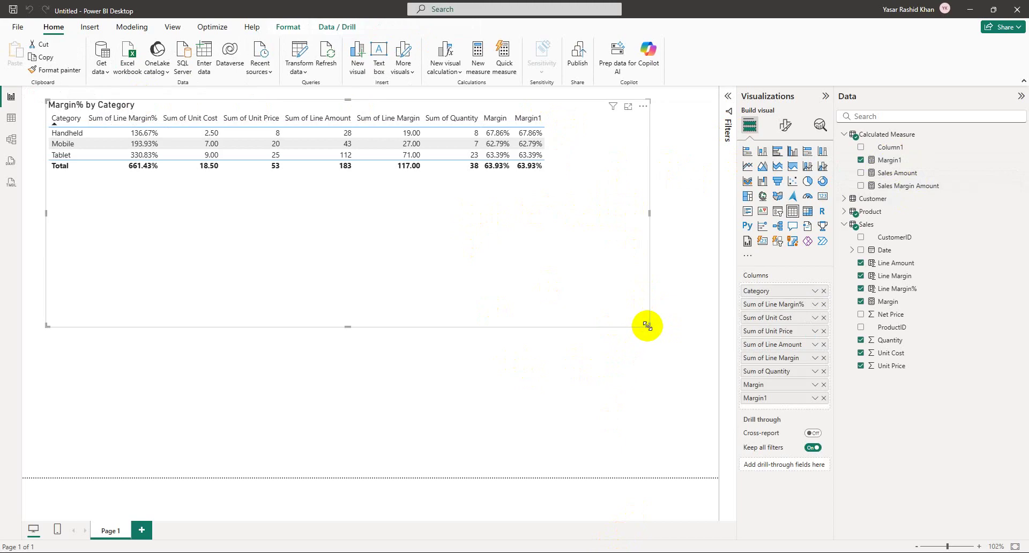
drag(647, 325, 570, 290)
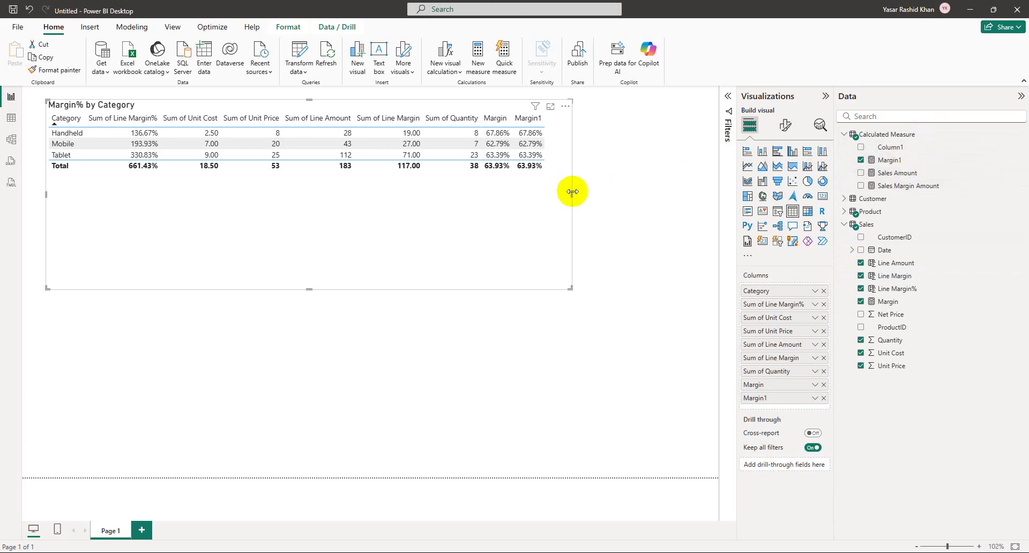
mouse_move(572, 191)
mouse_down()
mouse_move(595, 193)
mouse_move(570, 192)
mouse_up()
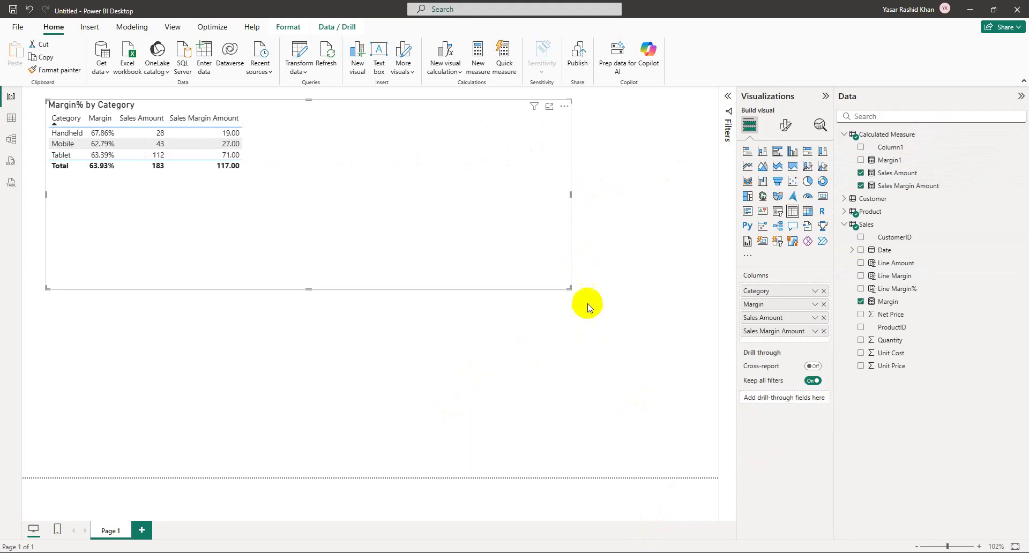
drag(570, 289, 519, 288)
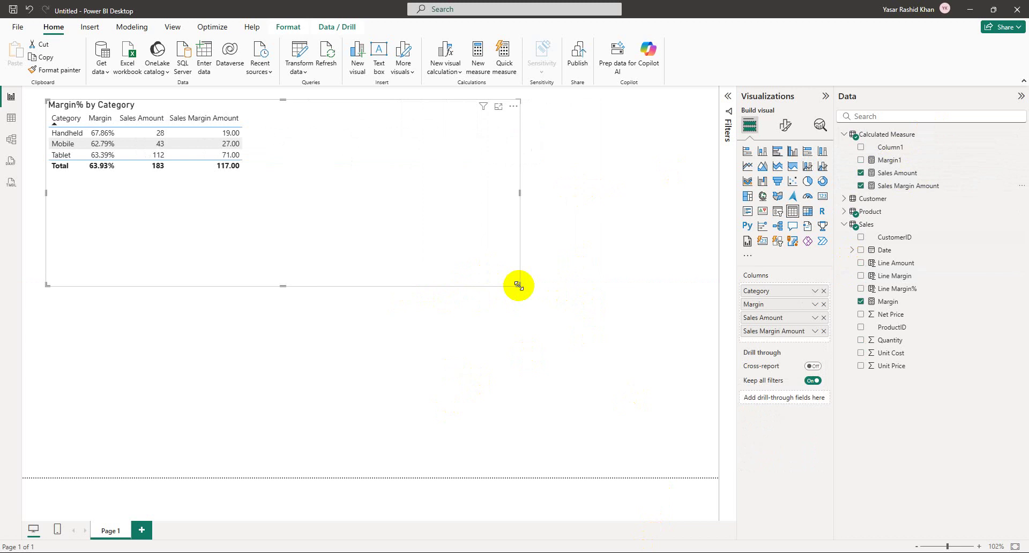
drag(519, 285, 470, 290)
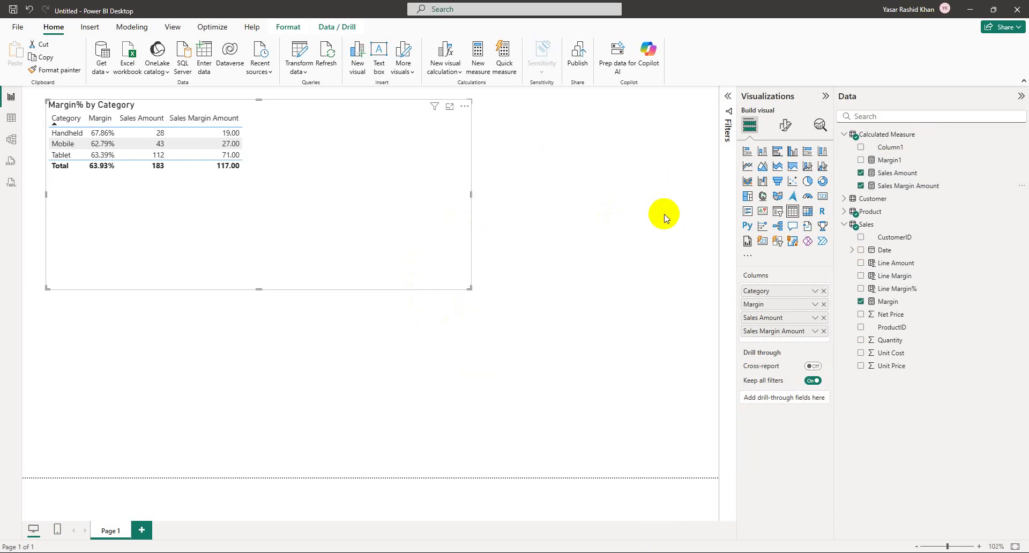
Switch to the Word notes and review the key Power BI platforms list, highlighting Power BI Desktop.
key(alt+Tab)
scroll(570, 273, up, 4)
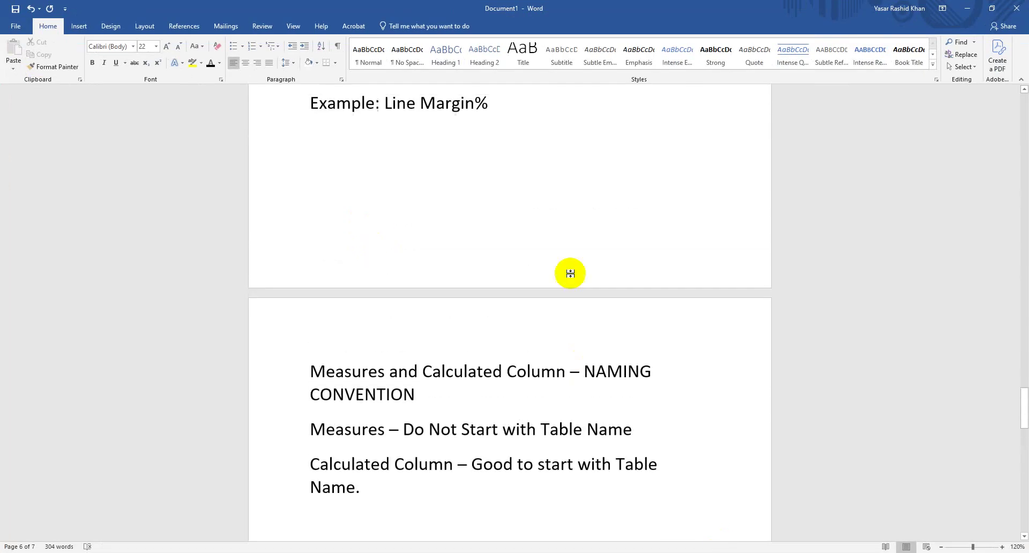
drag(1021, 390, 1018, 145)
drag(392, 286, 533, 336)
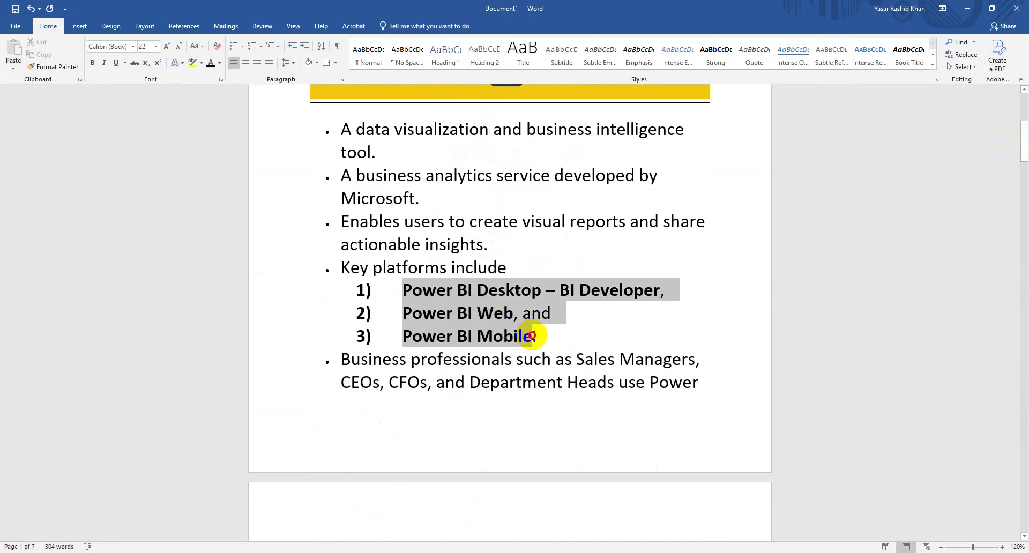
click(498, 290)
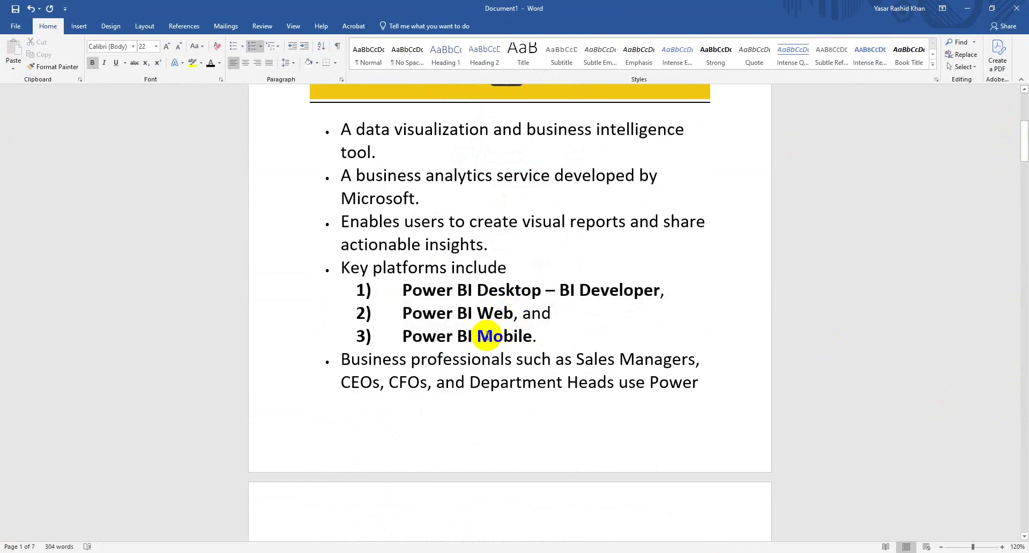
drag(544, 290, 401, 284)
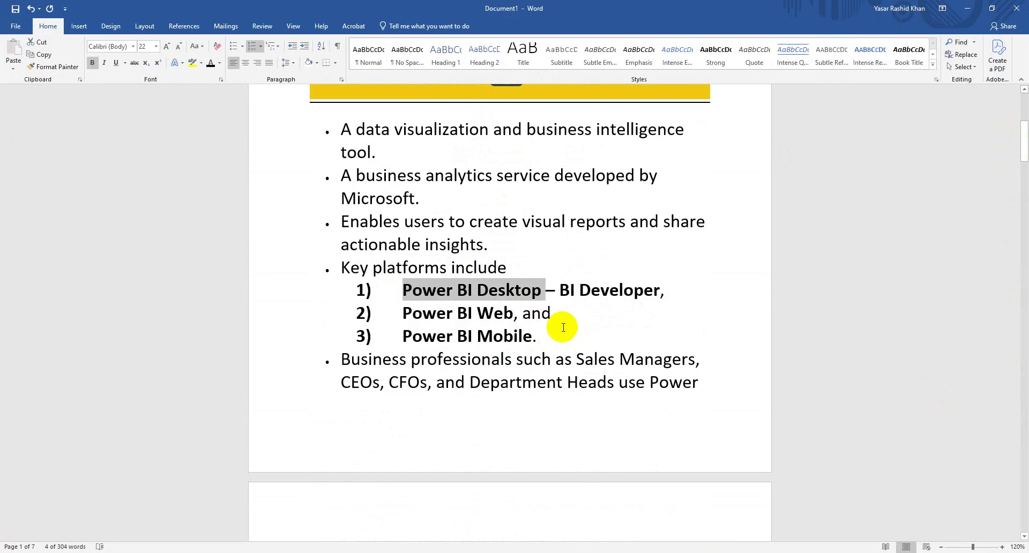
Review the DAX course list and the Course 1 topics, highlighting calculated columns, measures, aggregation functions and variables.
scroll(561, 324, down, 5)
scroll(564, 328, down, 3)
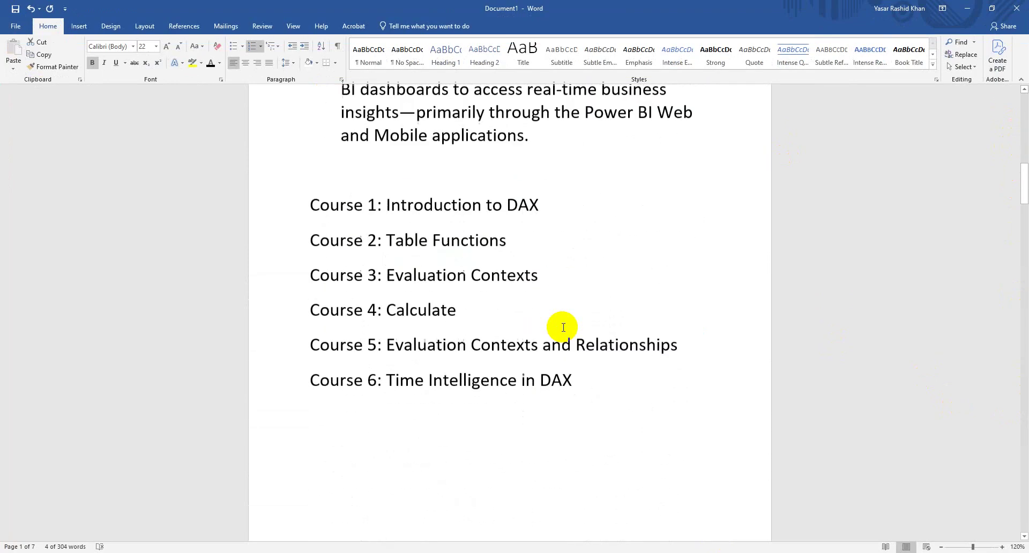
scroll(564, 328, up, 3)
scroll(563, 327, down, 3)
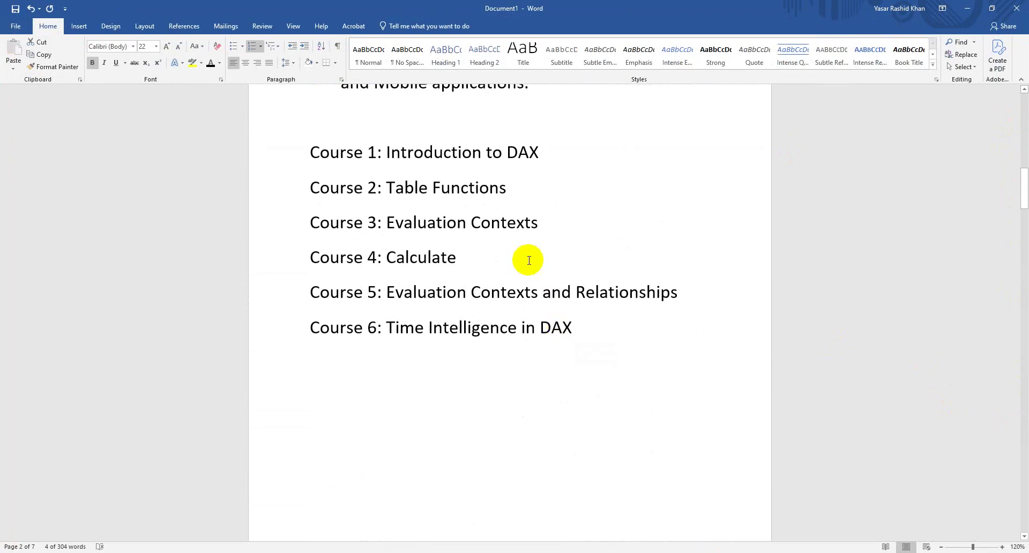
scroll(523, 246, down, 1)
scroll(516, 234, up, 1)
drag(538, 152, 310, 153)
scroll(415, 352, down, 8)
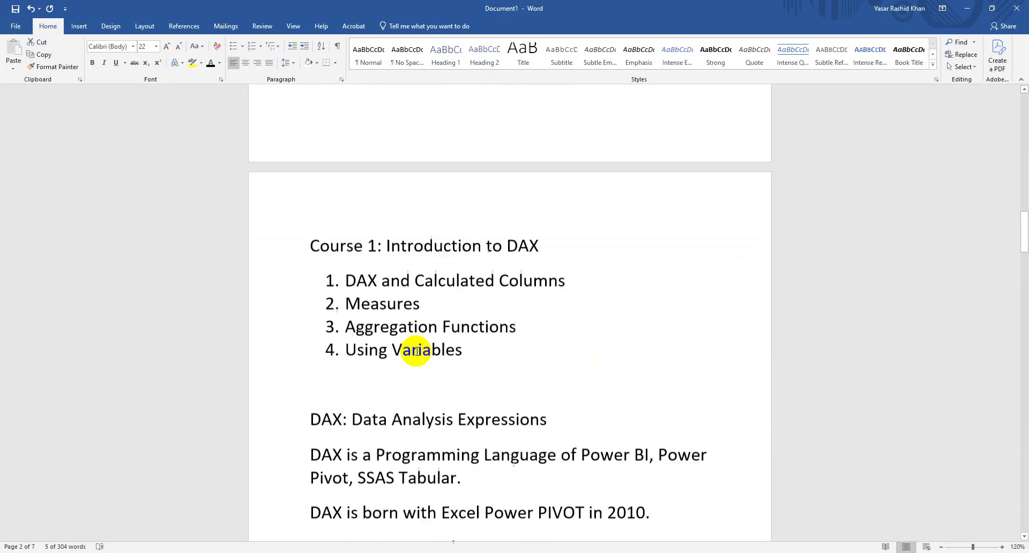
drag(401, 293, 323, 271)
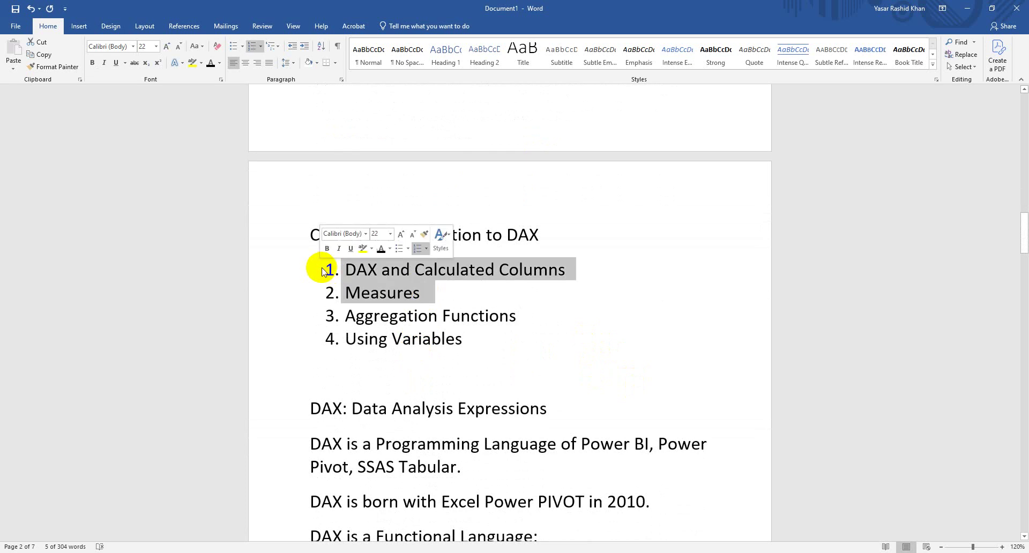
drag(341, 316, 464, 341)
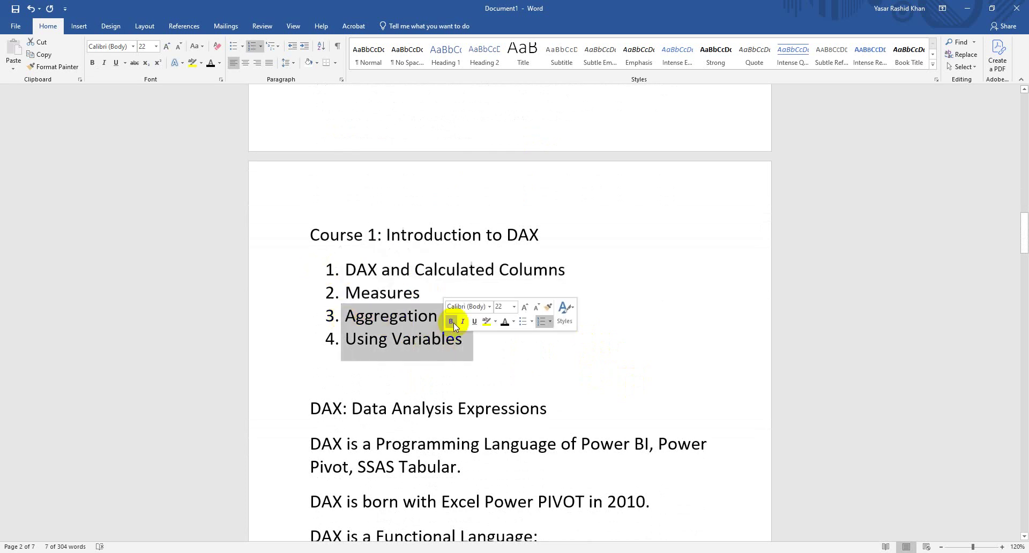
Review the Course 1 topic list again, highlighting the DAX and Calculated Columns entry and the Measures entry.
click(430, 301)
drag(427, 294, 331, 268)
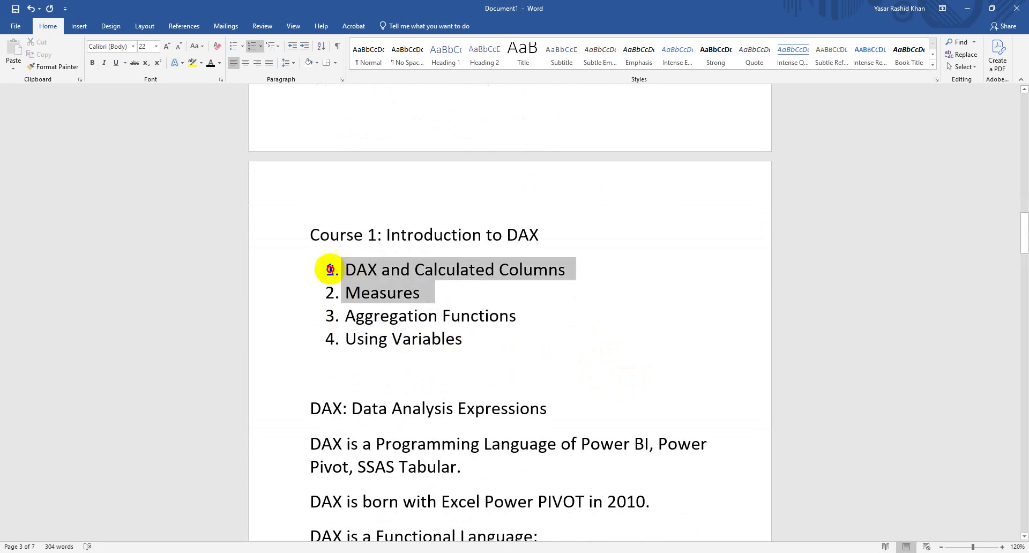
click(595, 332)
scroll(595, 333, down, 3)
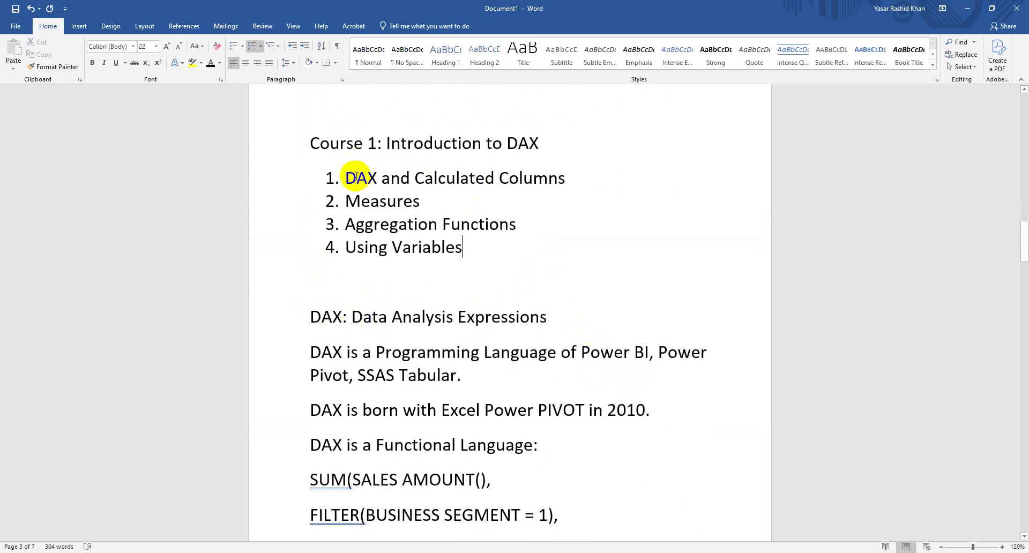
click(355, 178)
drag(345, 177, 371, 175)
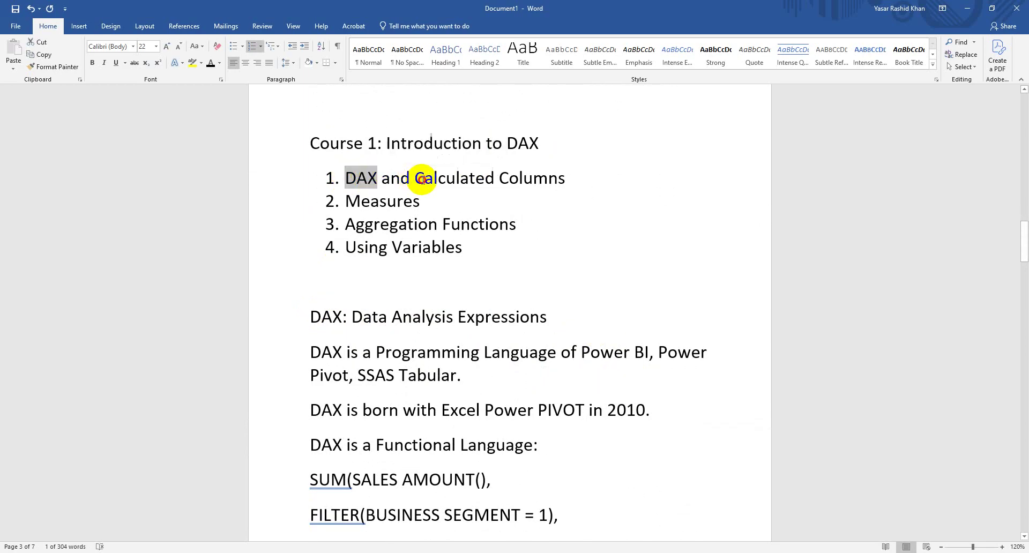
click(422, 178)
drag(413, 197, 345, 199)
Review the Data Analysis Expressions notes, highlighting the functional language example and its SUM and FILTER functions.
scroll(402, 368, down, 3)
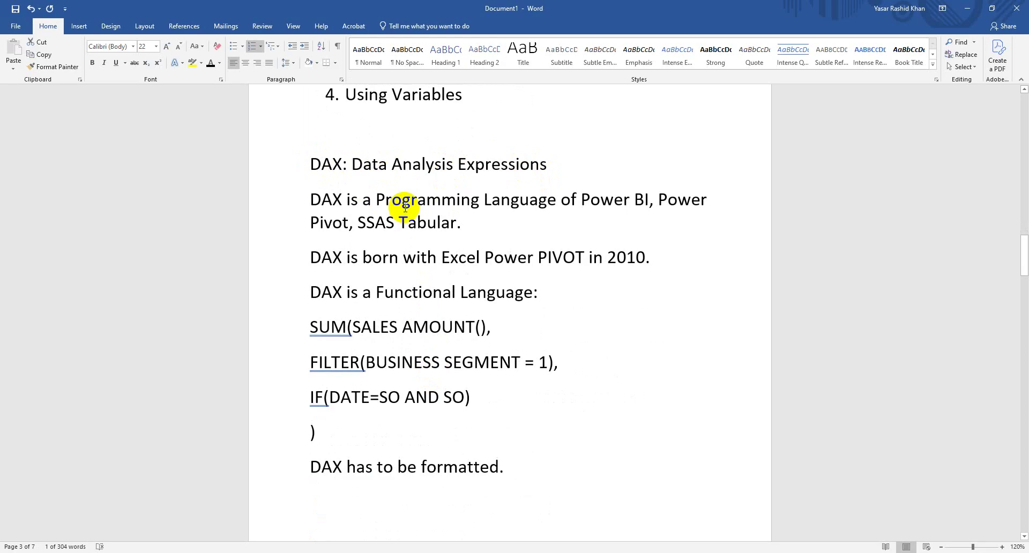
click(461, 225)
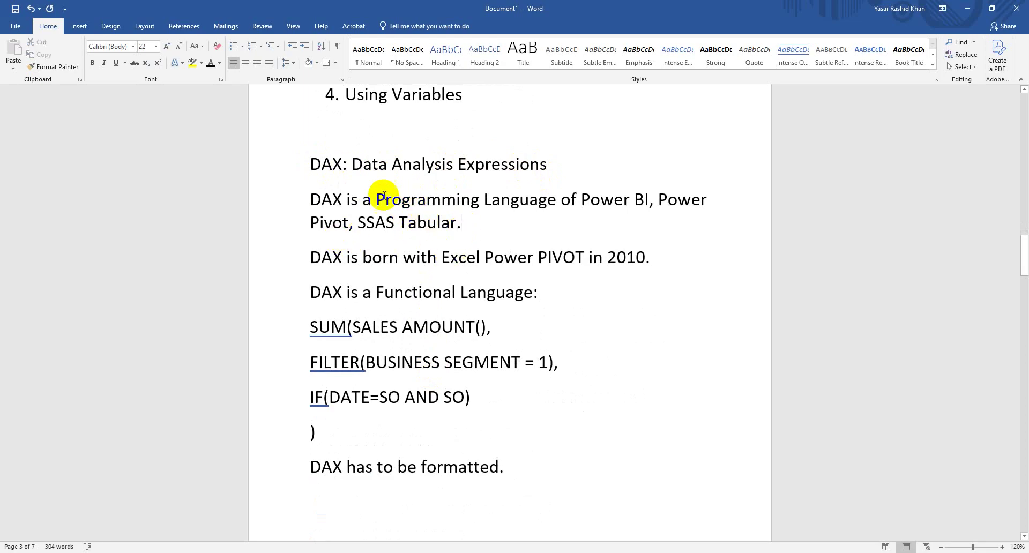
scroll(321, 301, down, 2)
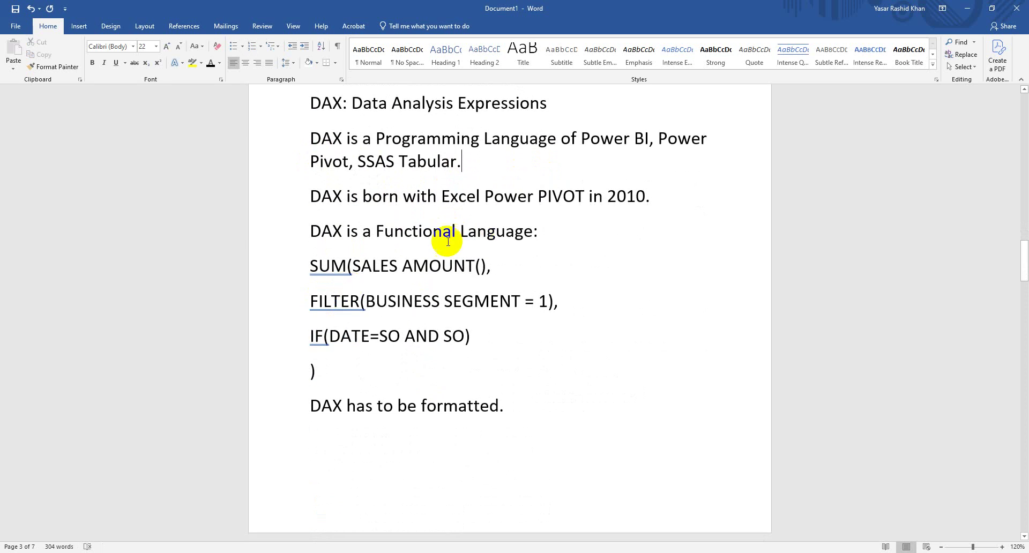
drag(309, 261, 469, 366)
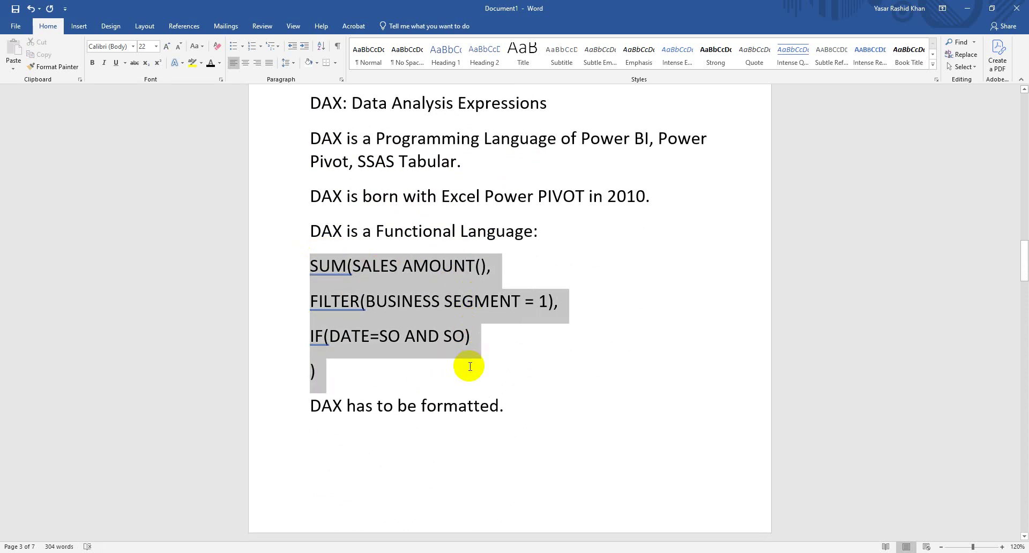
click(375, 380)
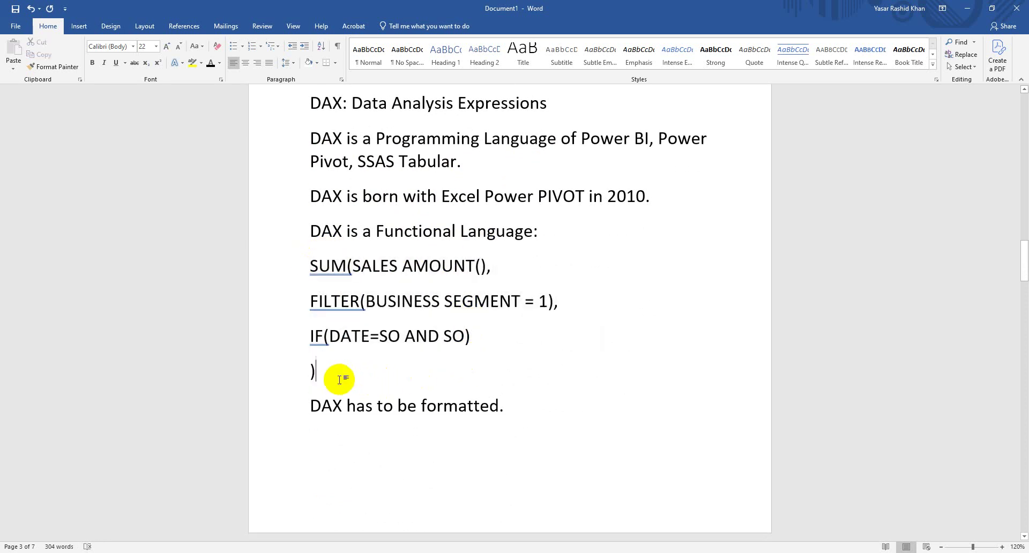
double_click(313, 263)
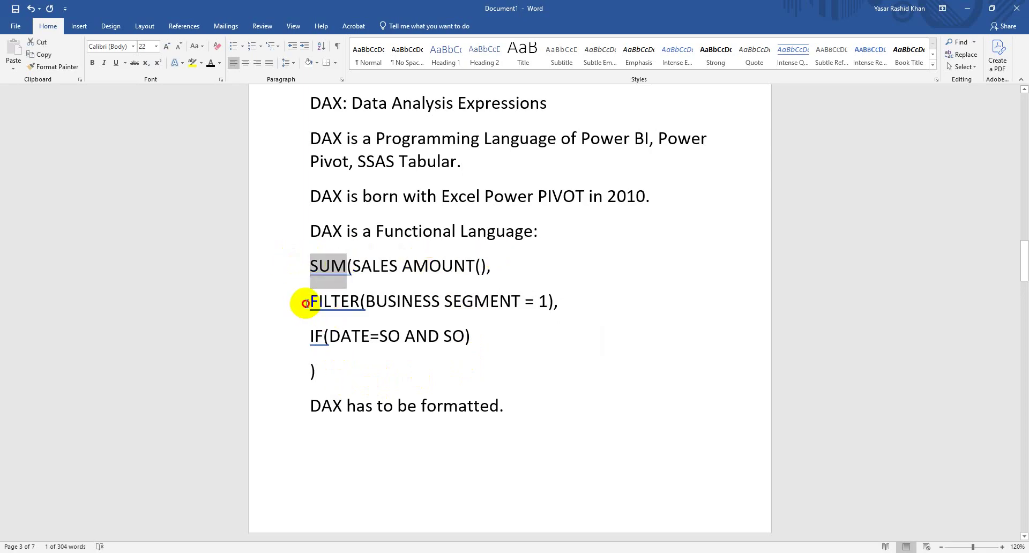
drag(308, 302, 345, 301)
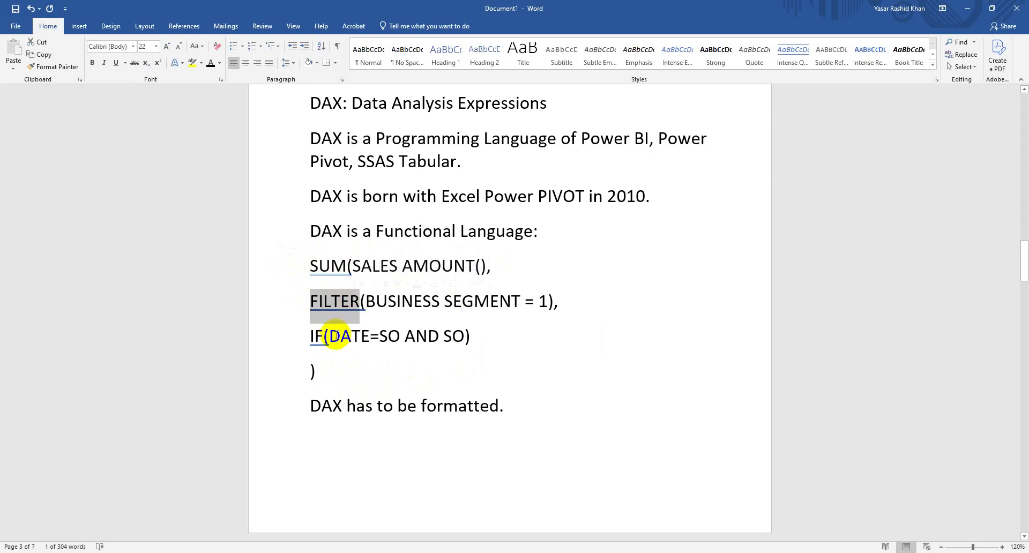
click(337, 336)
scroll(458, 314, down, 3)
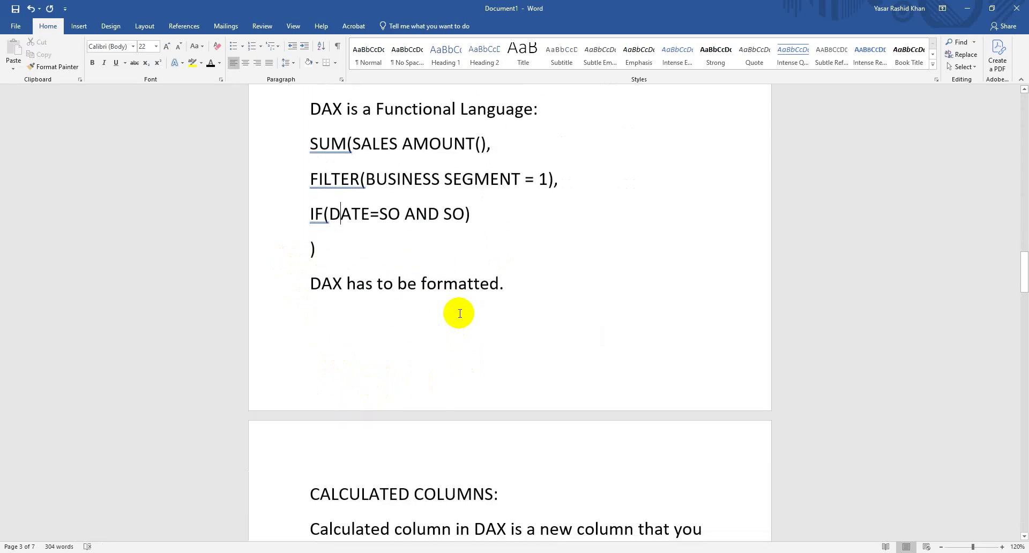
Review the Calculated Columns notes, highlighting the definition, DAX computation, Power BI Model storage and row-by-row lines.
scroll(459, 311, down, 7)
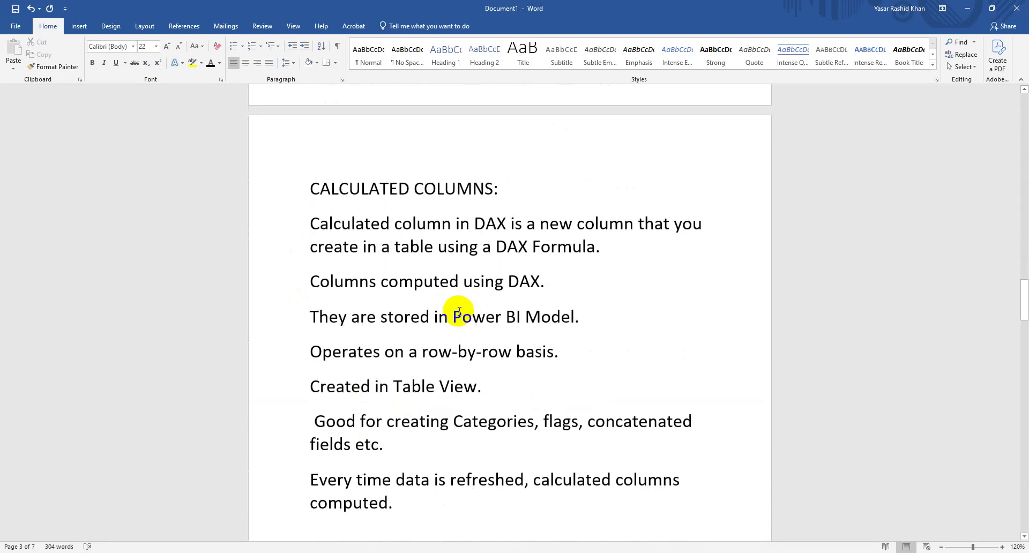
scroll(459, 311, down, 1)
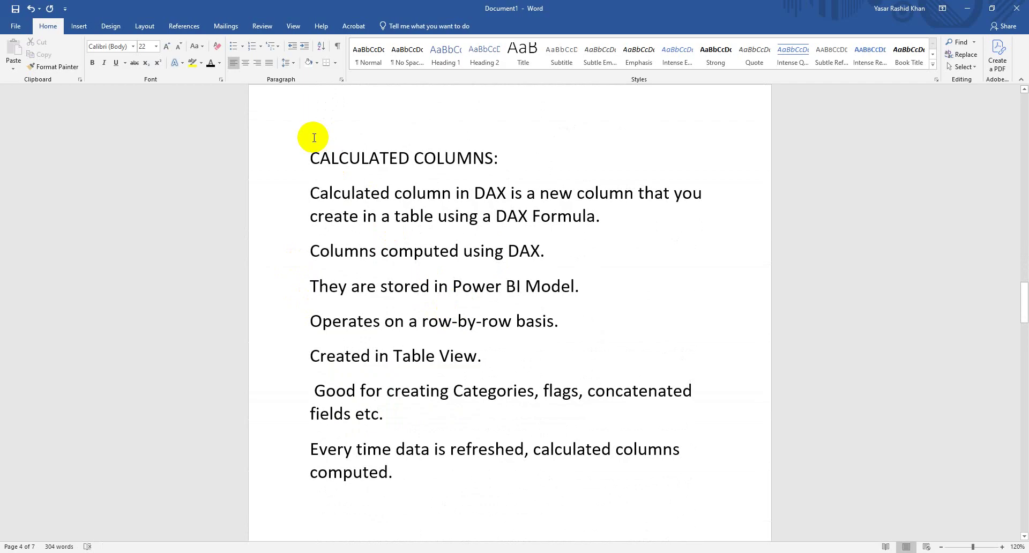
drag(310, 155, 583, 285)
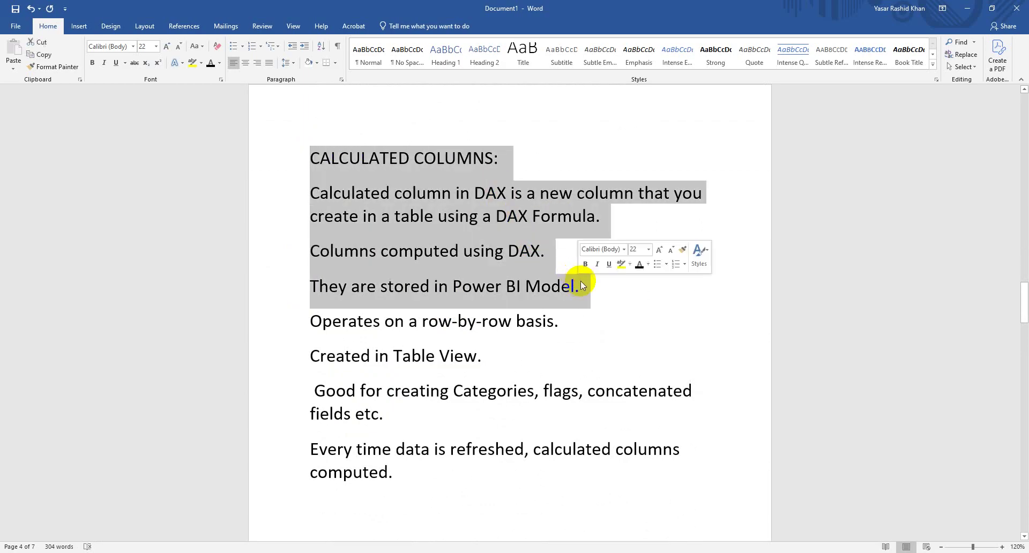
click(430, 207)
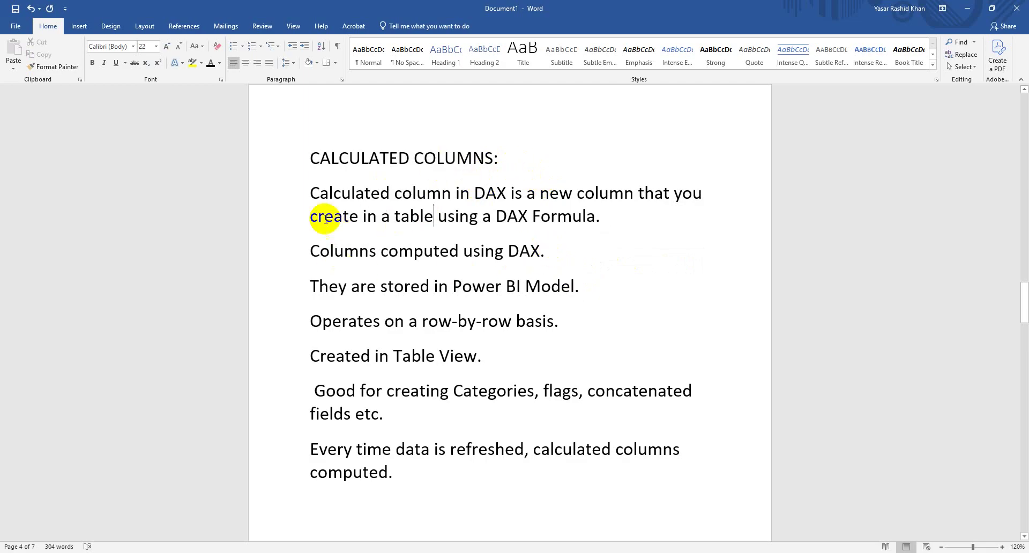
drag(551, 251, 332, 249)
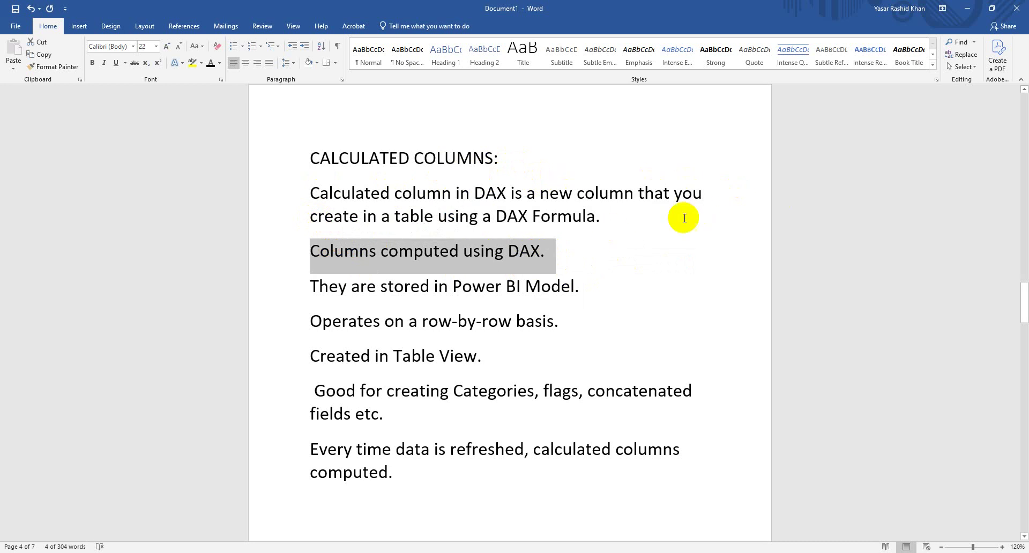
click(595, 261)
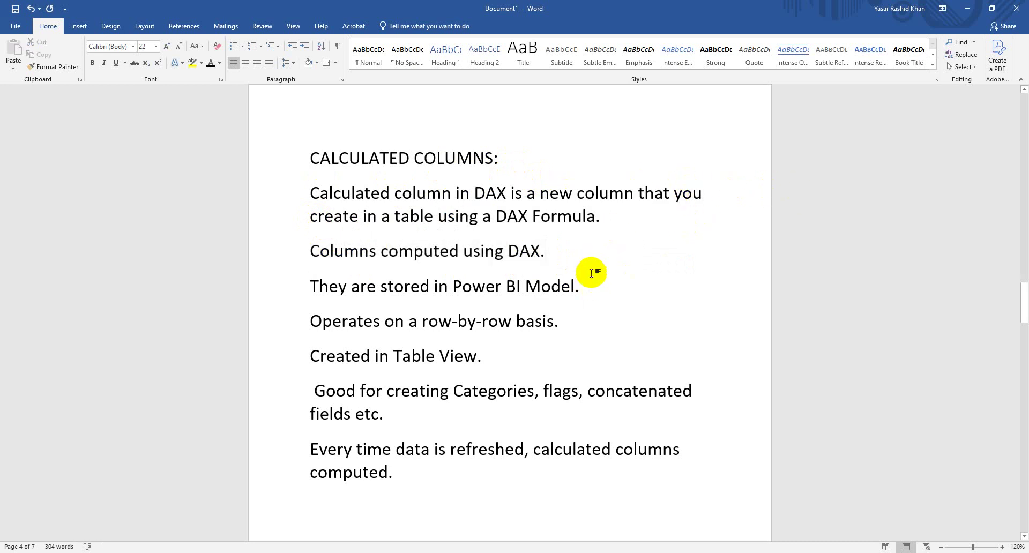
drag(584, 286, 304, 195)
click(593, 288)
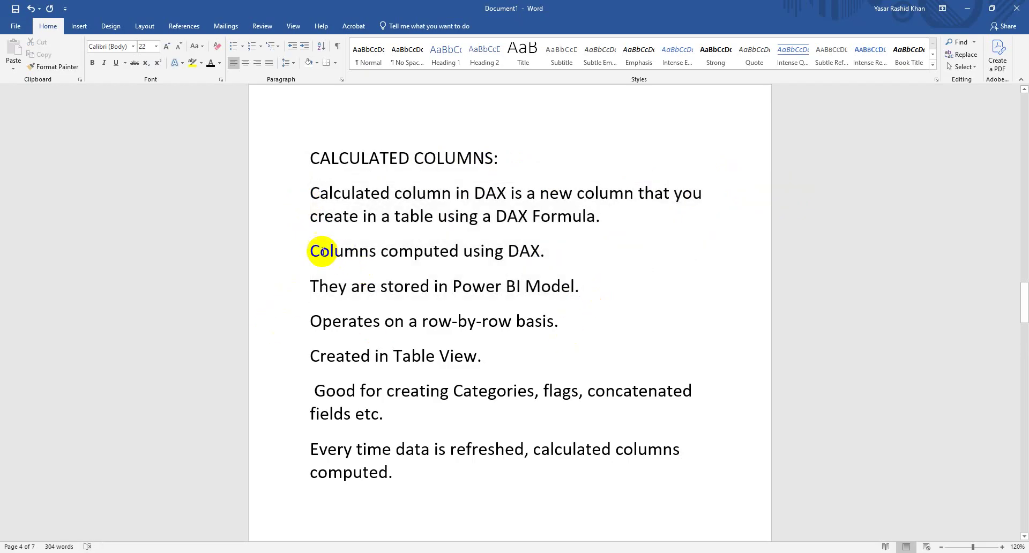
drag(589, 338, 302, 317)
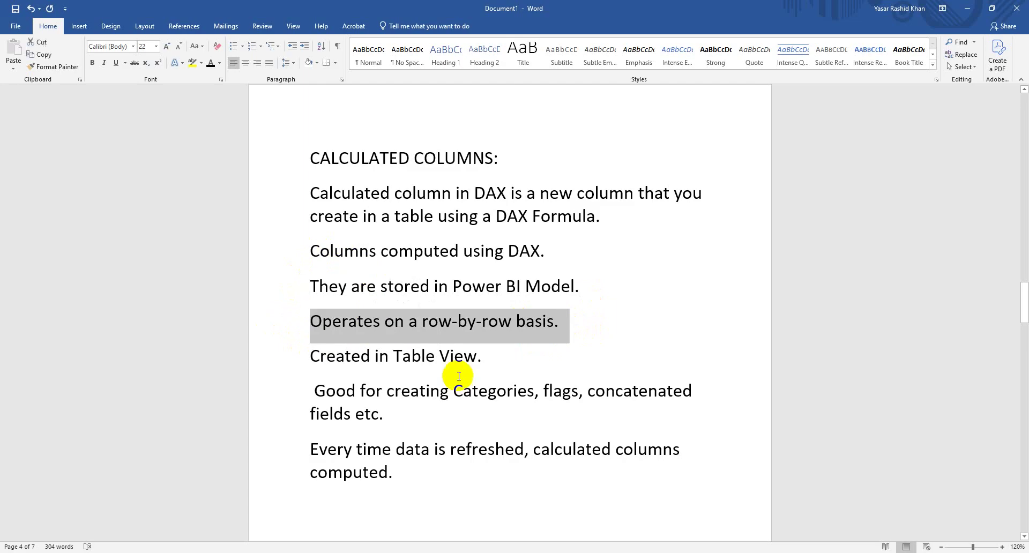
click(472, 368)
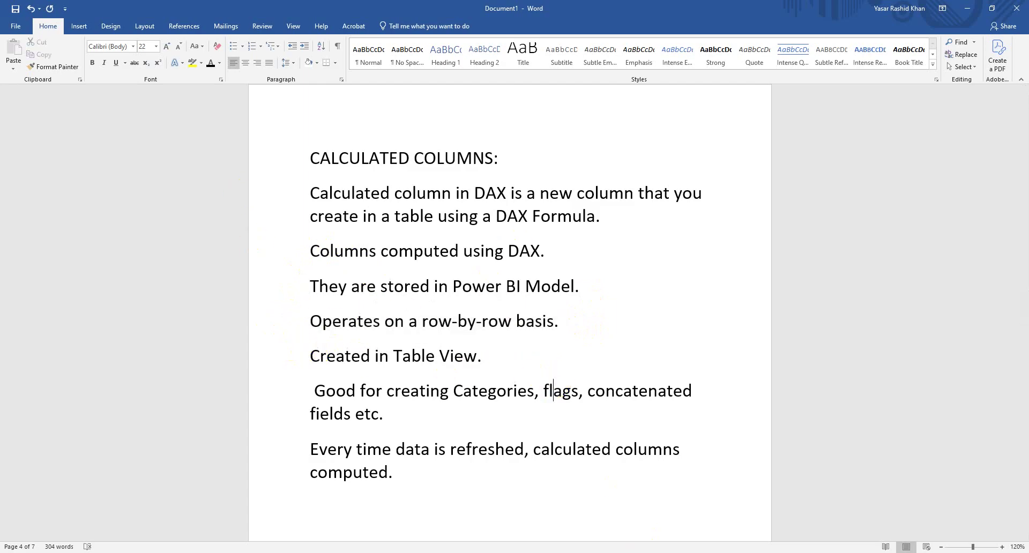
Switch to Power BI Desktop to examine the column creation tools in Table view, and return to the Word notes.
mouse_move(552, 552)
click(551, 503)
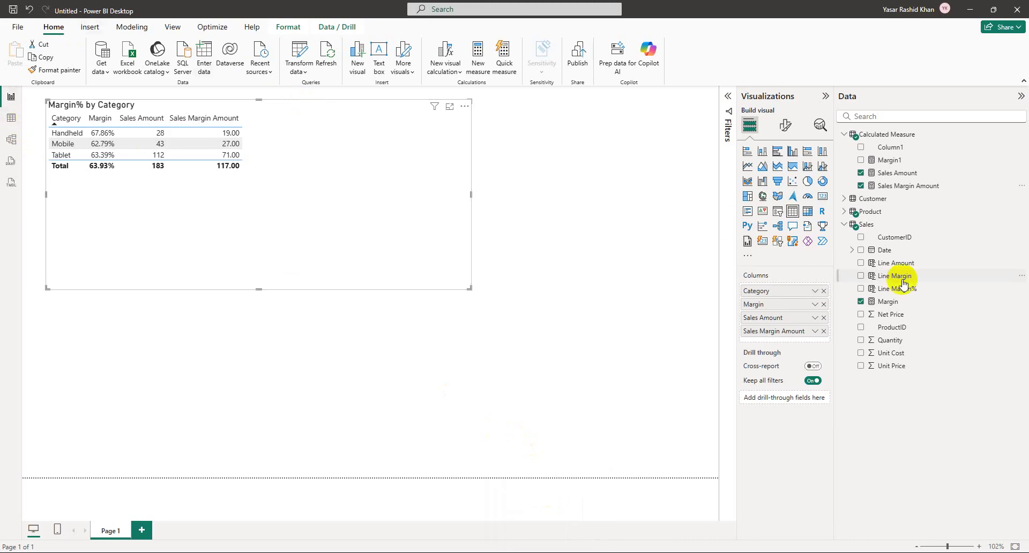
click(871, 225)
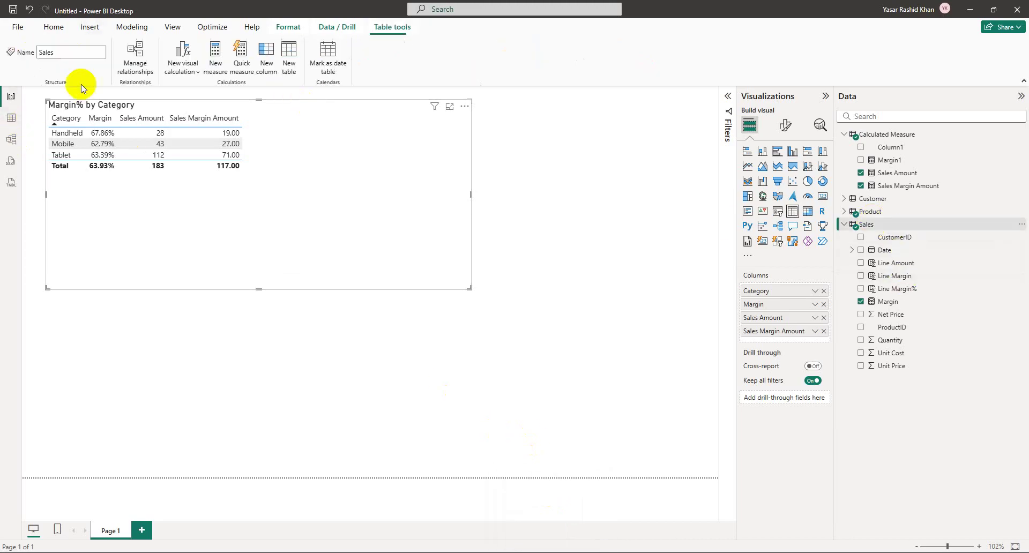
click(12, 119)
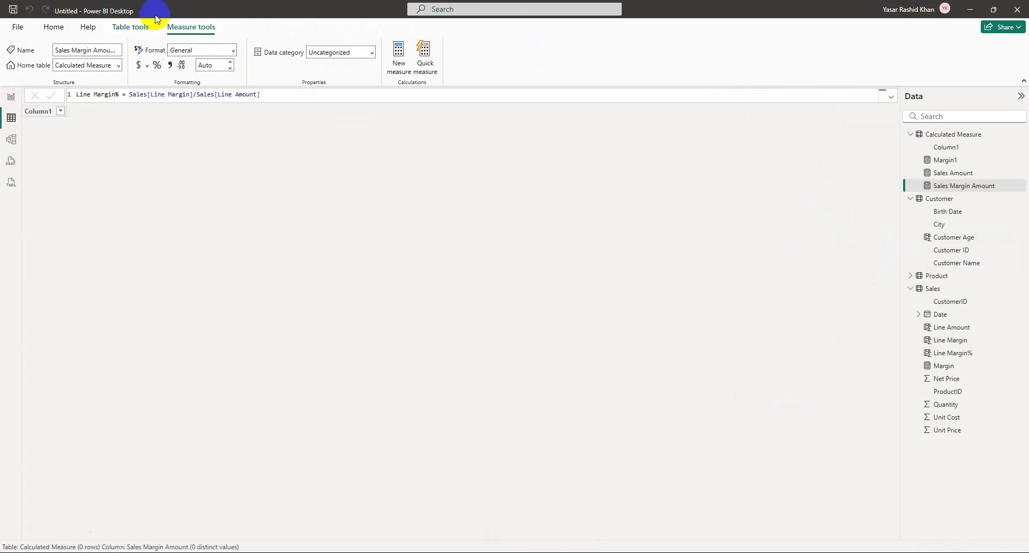
click(142, 29)
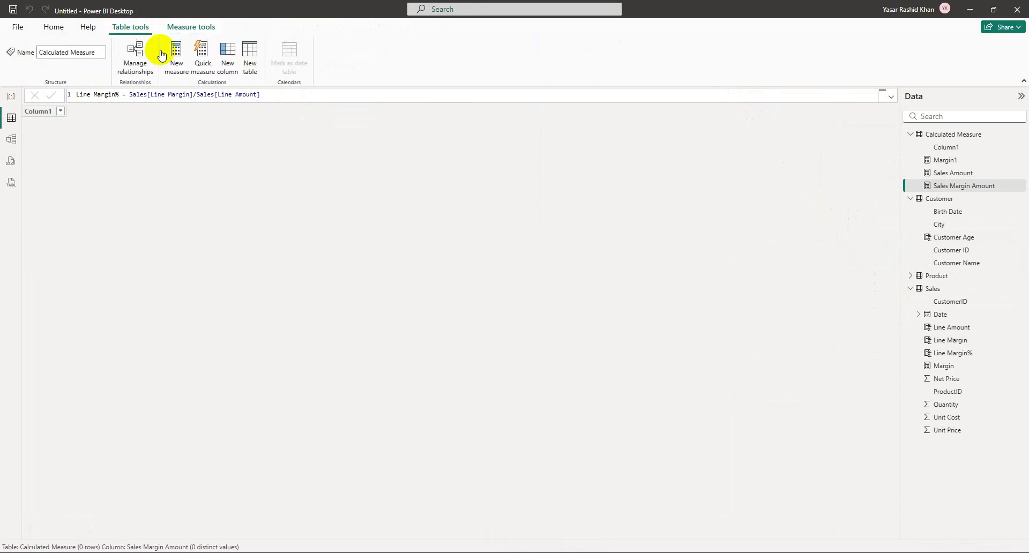
click(969, 10)
click(403, 356)
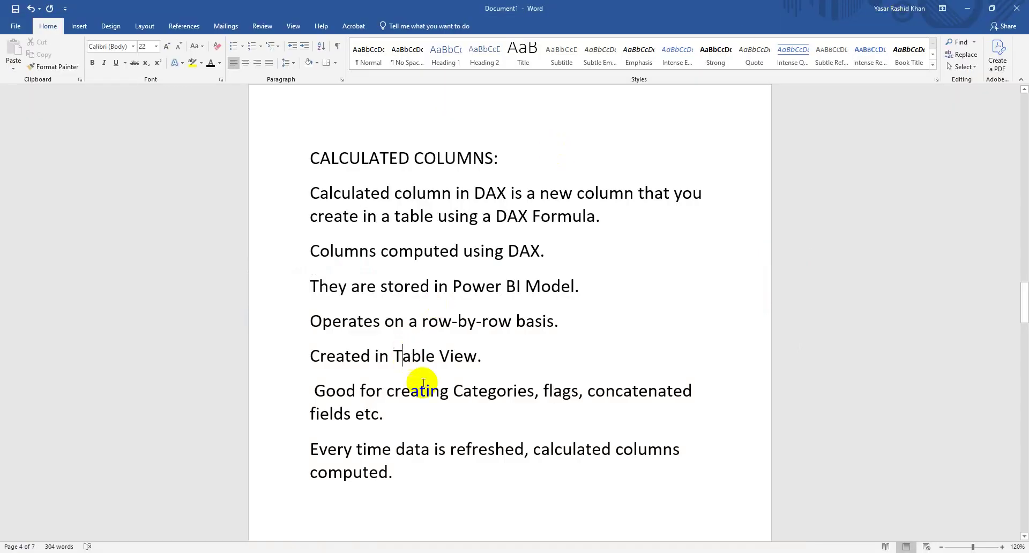
Review the note on what calculated columns are good for, highlighting categories, flags and concatenated fields.
scroll(412, 385, down, 2)
drag(397, 320, 319, 300)
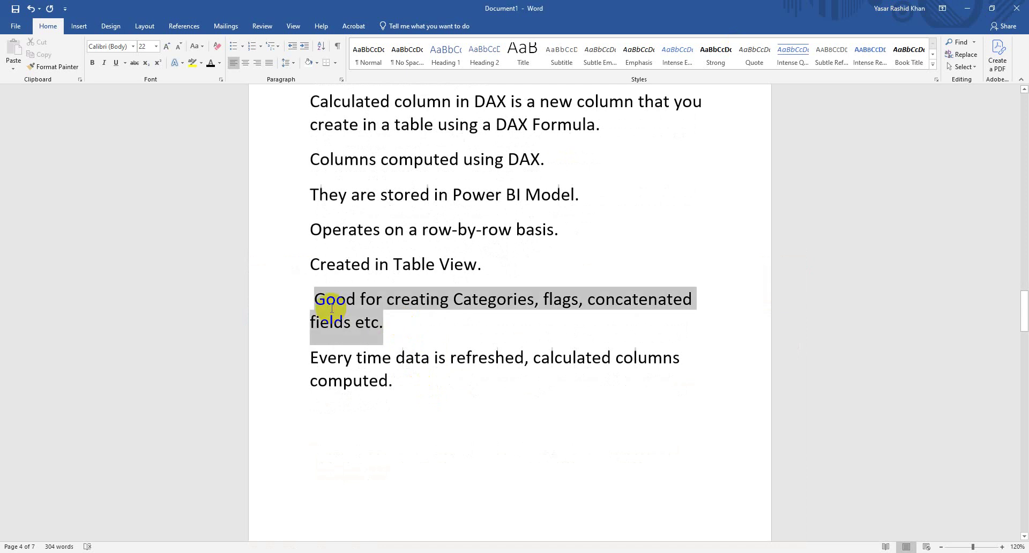
click(332, 229)
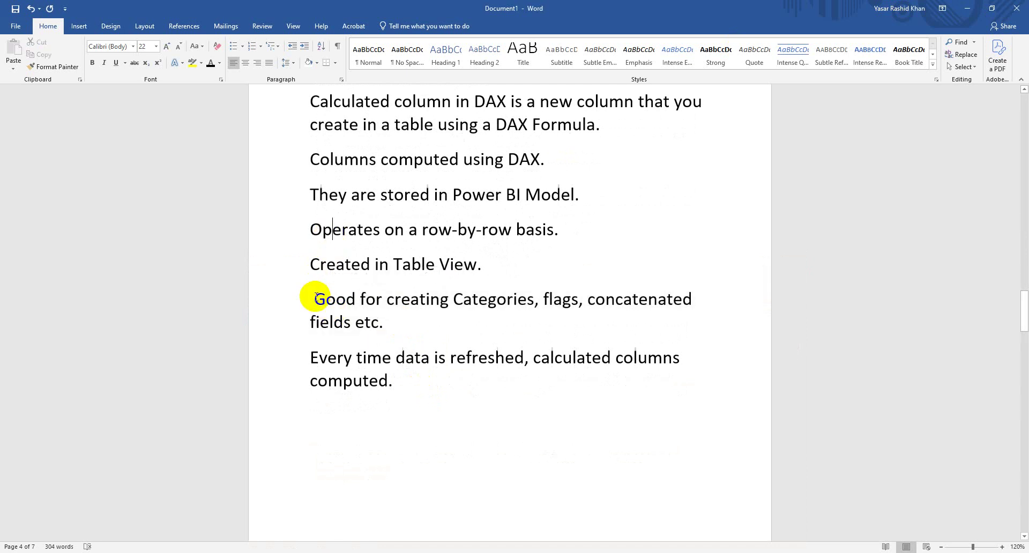
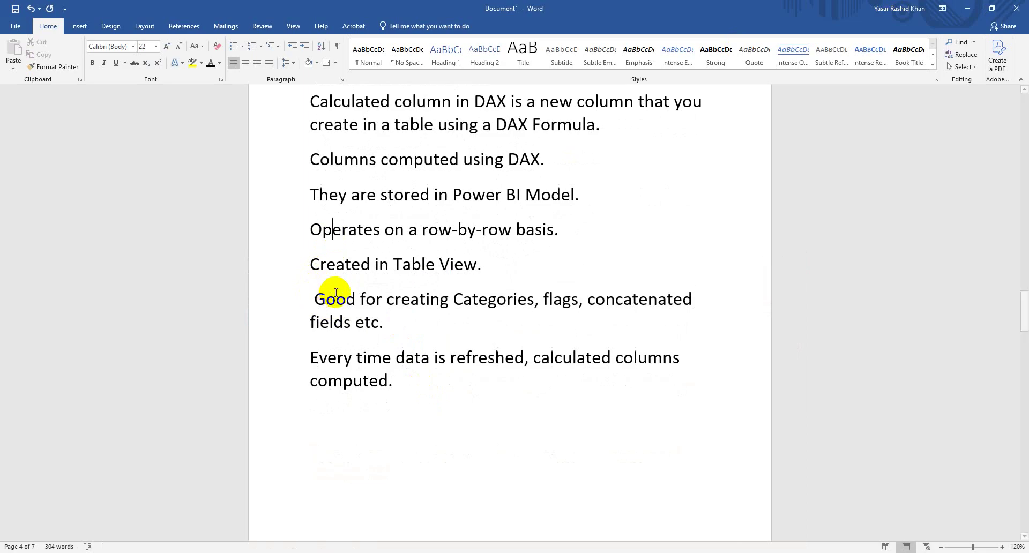
drag(588, 302, 353, 323)
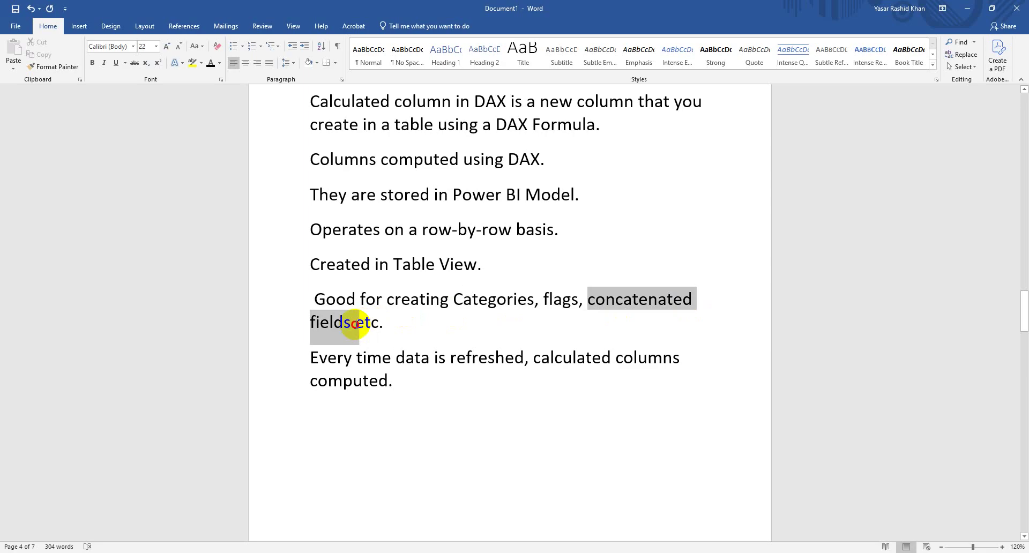
click(390, 326)
Remove the leading space before "Good for creating Categories" in the Calculated Columns notes.
double_click(294, 298)
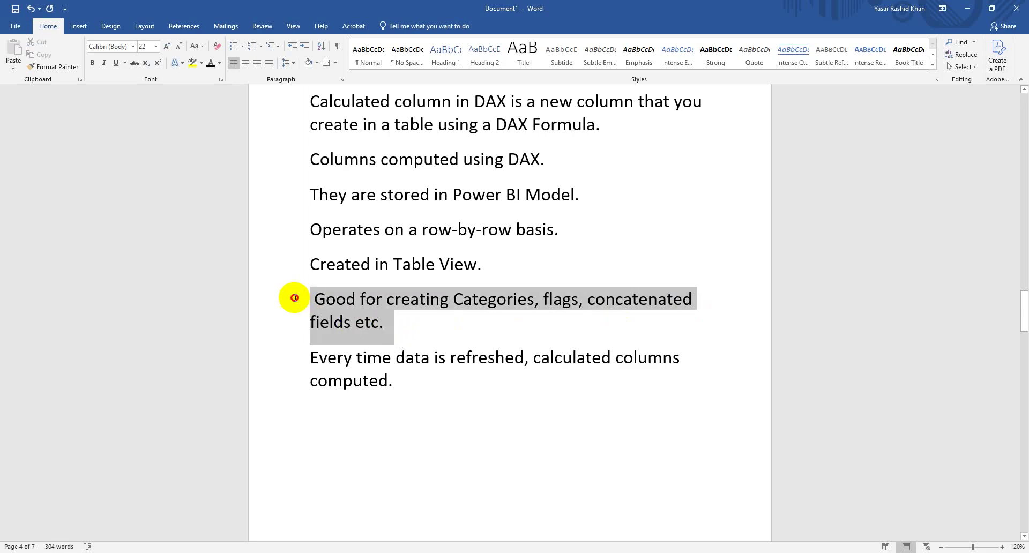
click(444, 357)
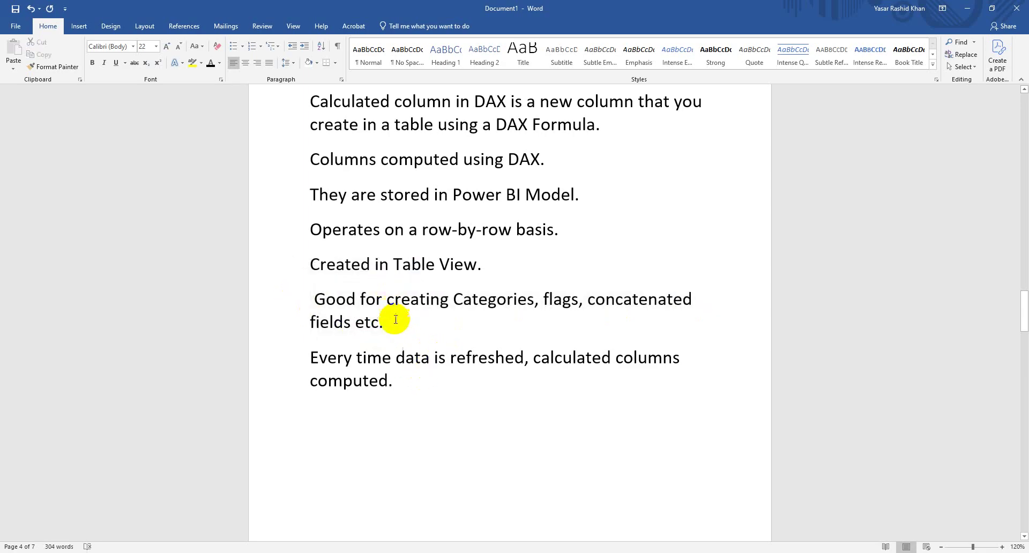
key(BackSpace)
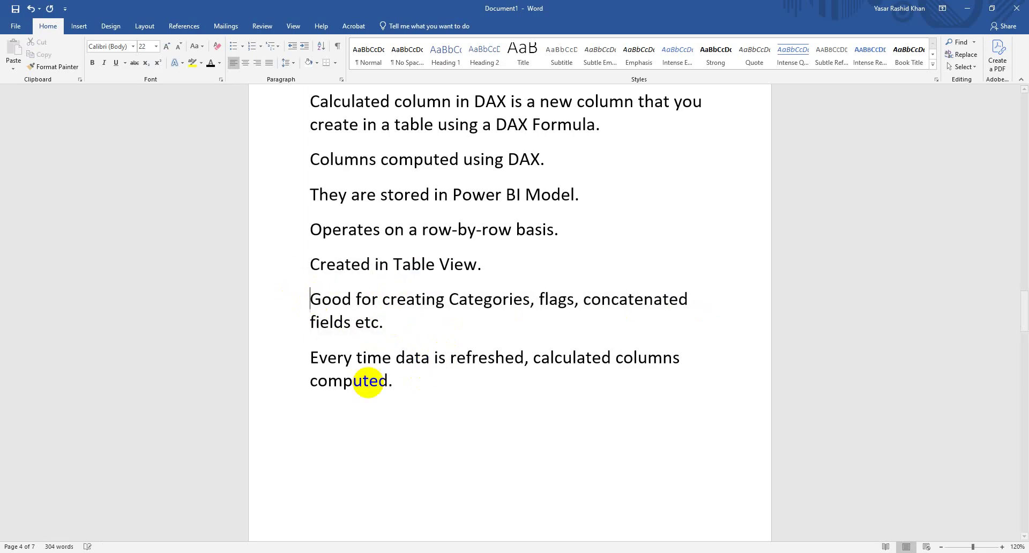
Review the note on calculated columns being computed at every data refresh, highlighting the whole sentence.
drag(405, 379, 314, 359)
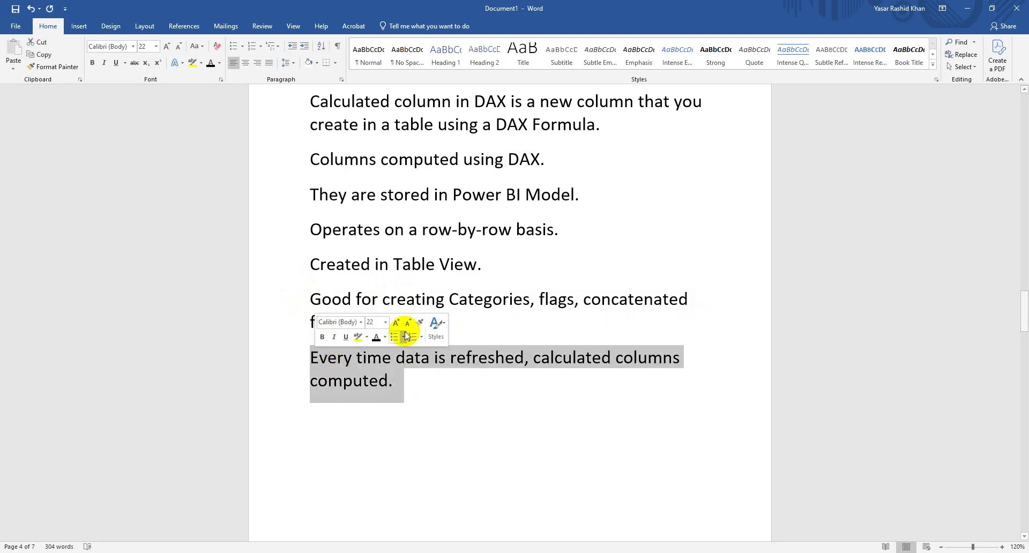
click(548, 300)
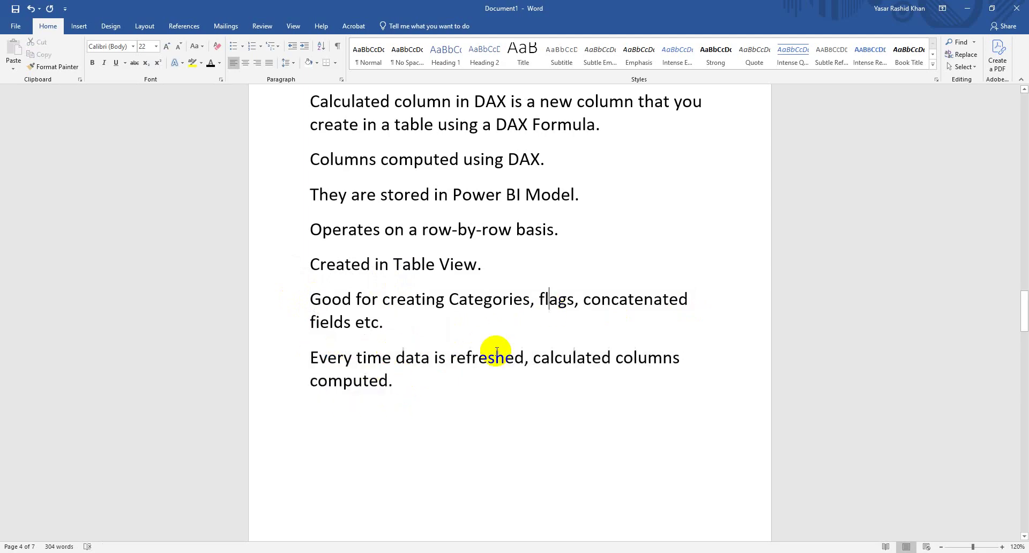
scroll(407, 399, down, 3)
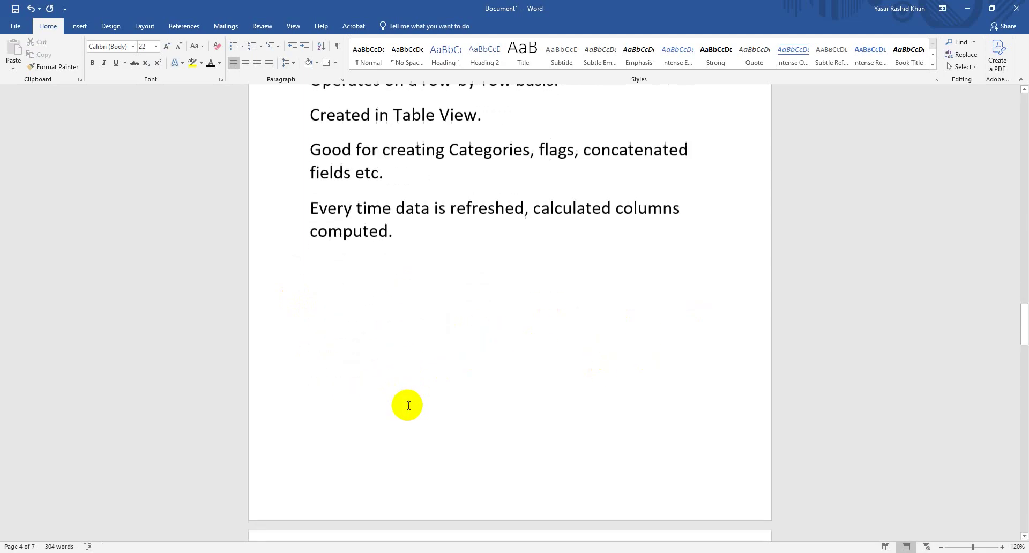
Review the definition under the "Measures – Calculated Measures" heading, highlighting the sentence about calculating values from filters and context.
scroll(408, 405, down, 2)
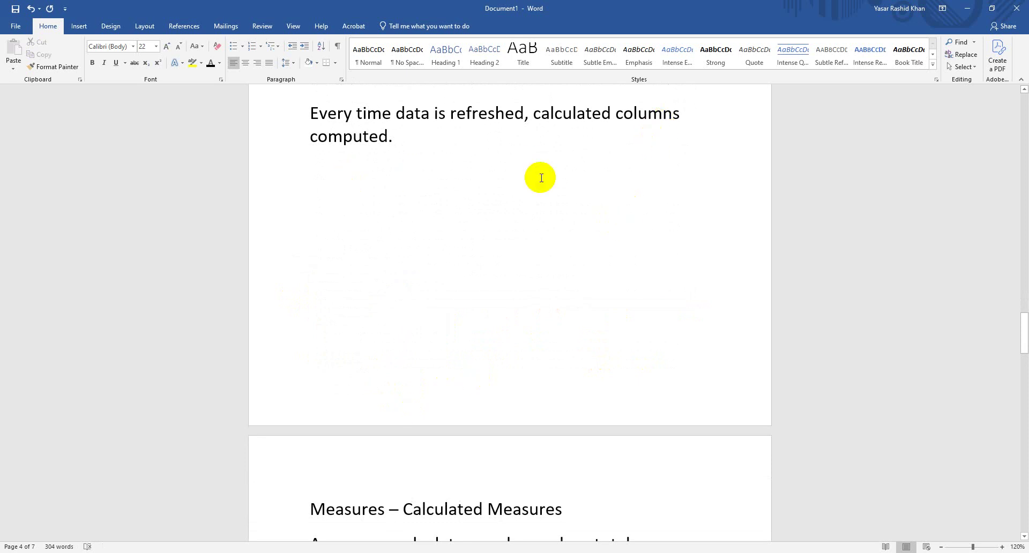
scroll(408, 326, down, 3)
scroll(410, 326, down, 2)
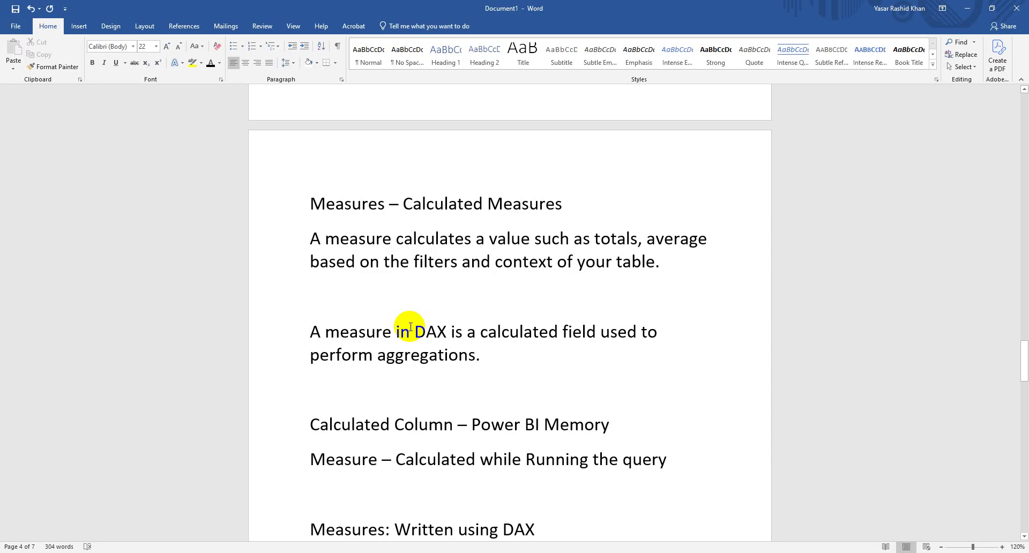
scroll(368, 345, up, 4)
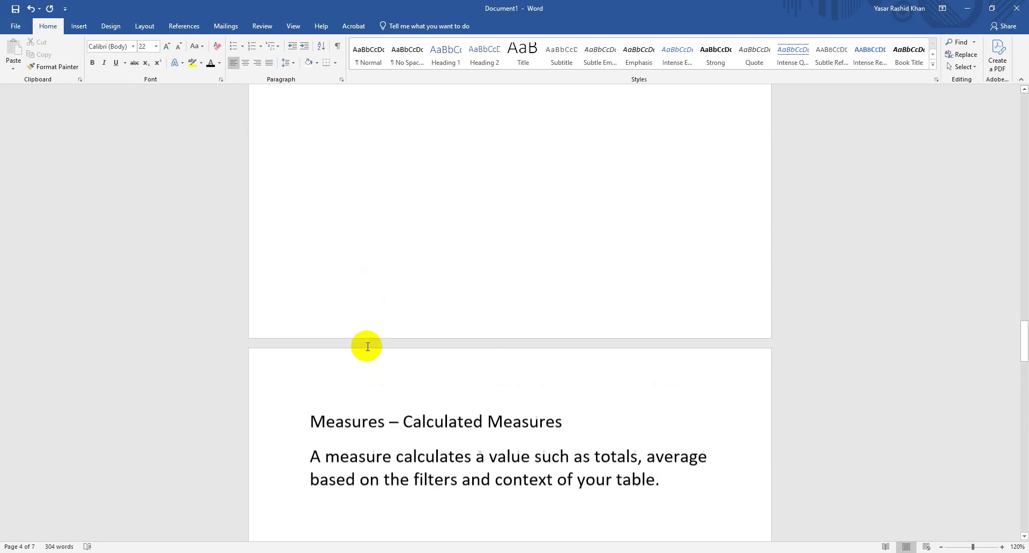
scroll(366, 347, down, 4)
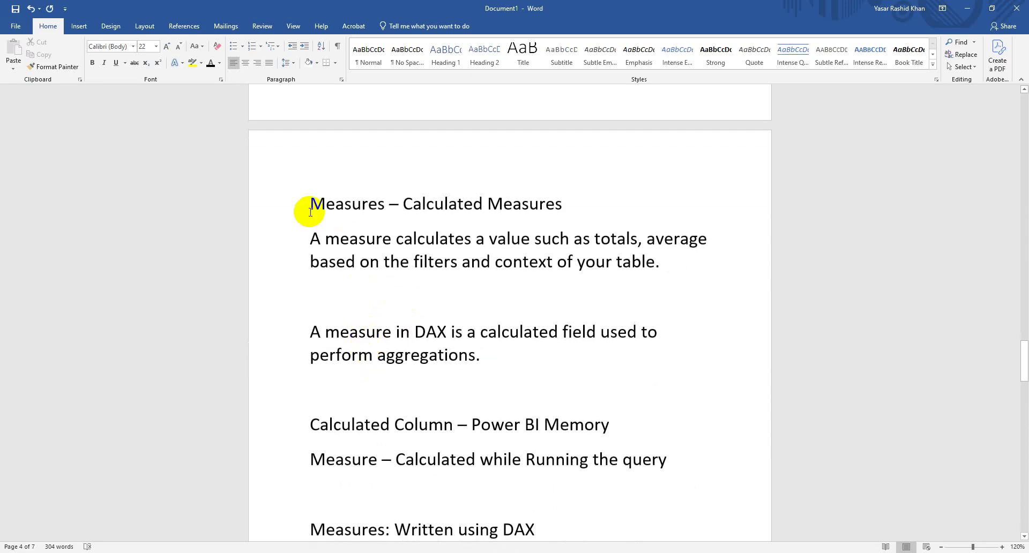
scroll(317, 352, up, 8)
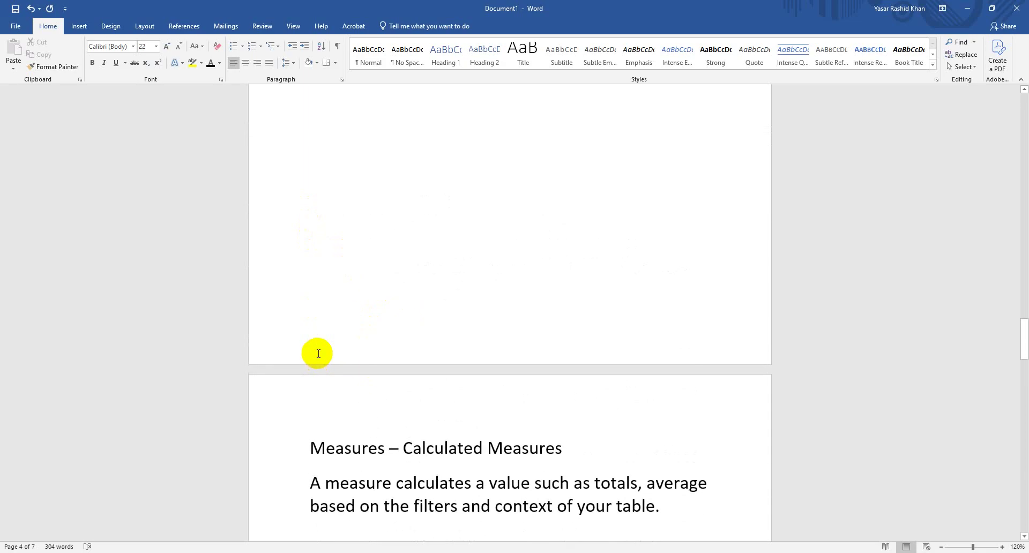
scroll(401, 344, down, 8)
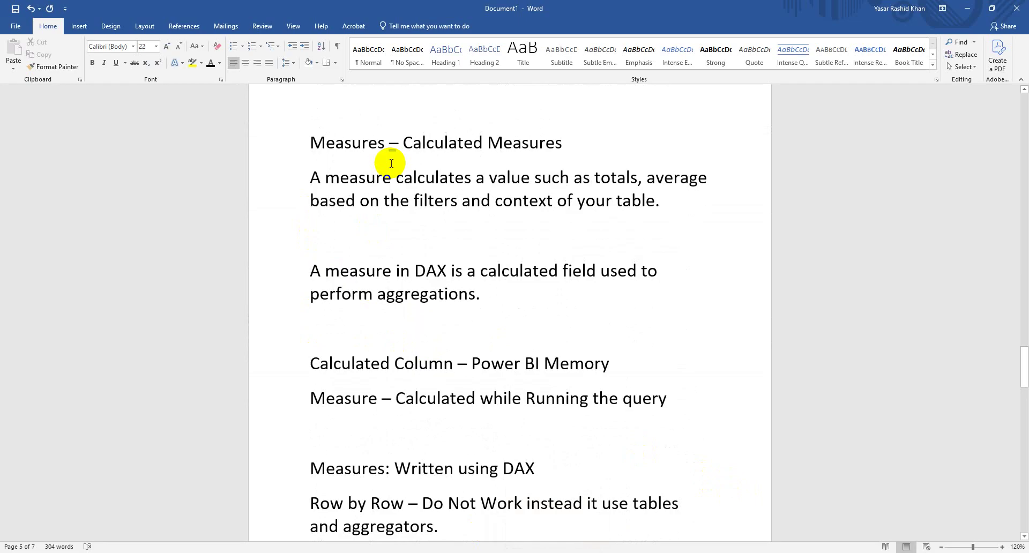
click(391, 200)
drag(667, 201, 509, 202)
drag(422, 184, 365, 178)
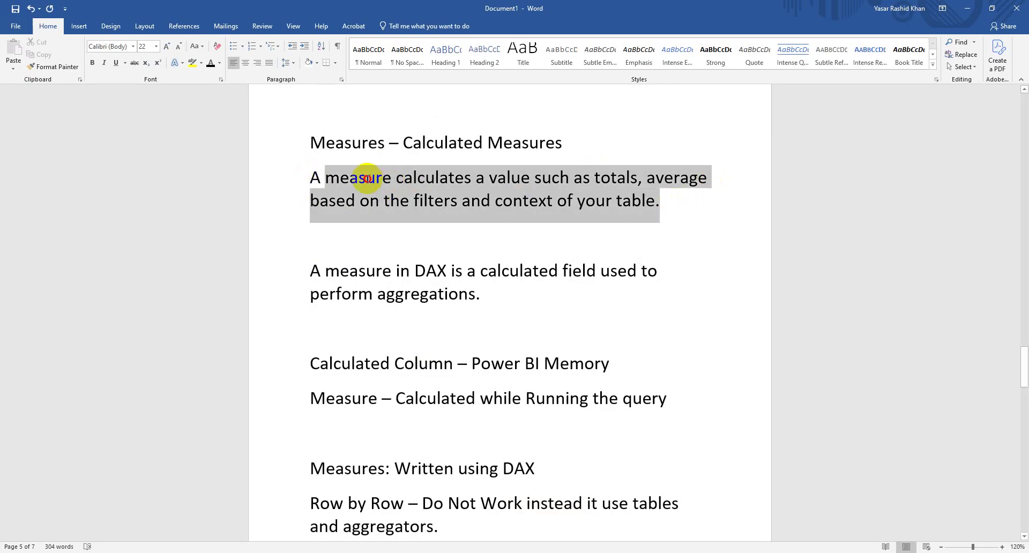
click(431, 237)
Highlight the word "Measures" in the "Measures – Calculated Measures" heading while reviewing the section, and clear the selection.
click(353, 145)
double_click(354, 145)
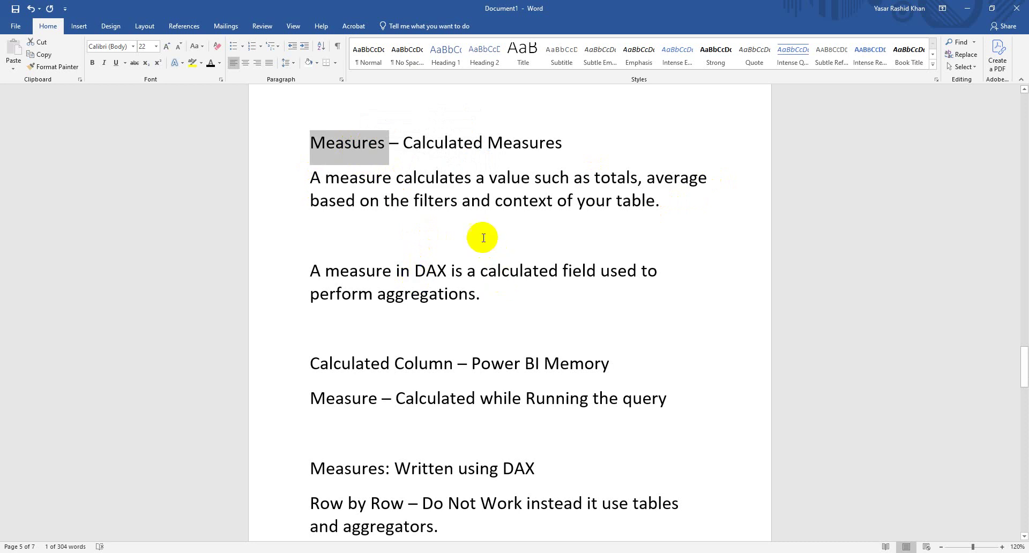
click(467, 197)
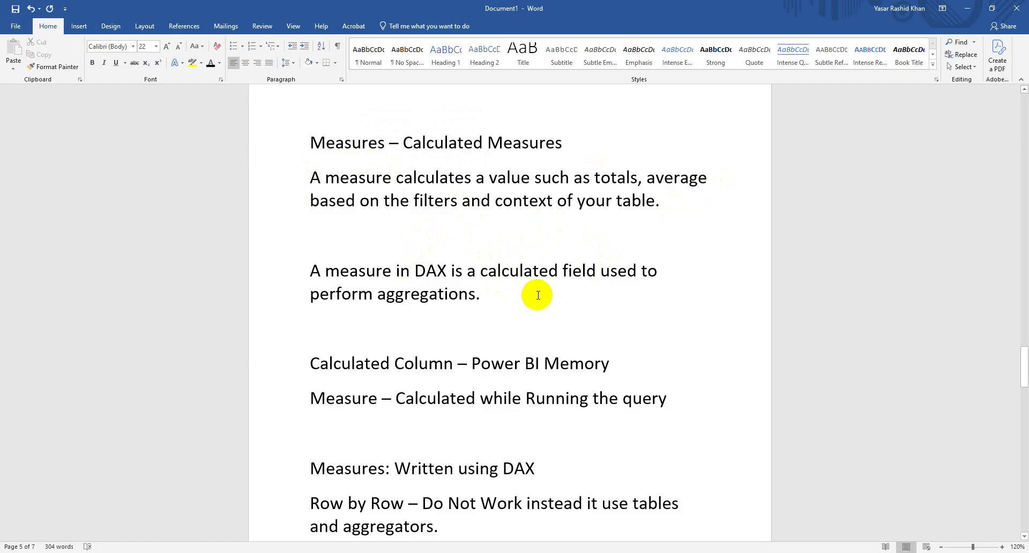
scroll(537, 295, down, 1)
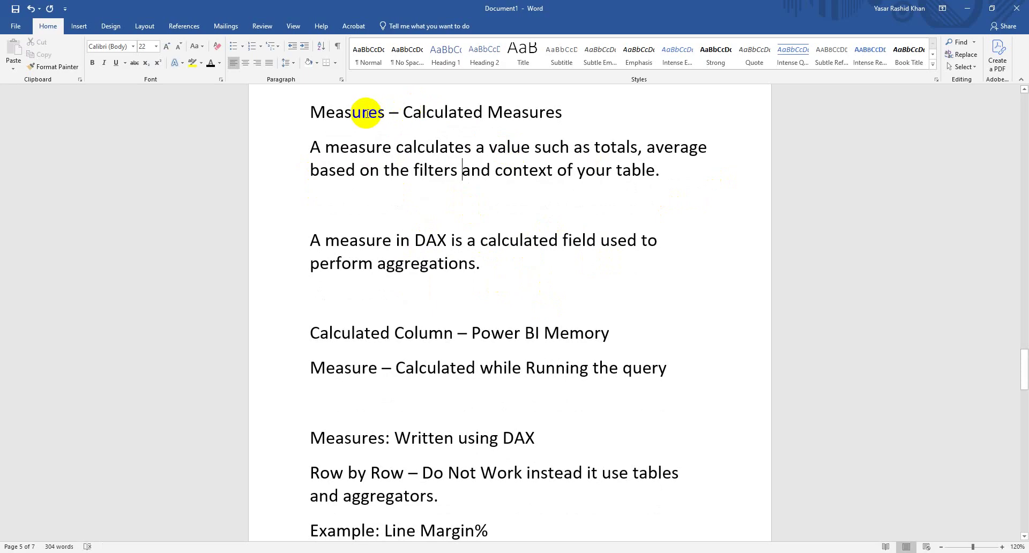
drag(385, 110, 341, 108)
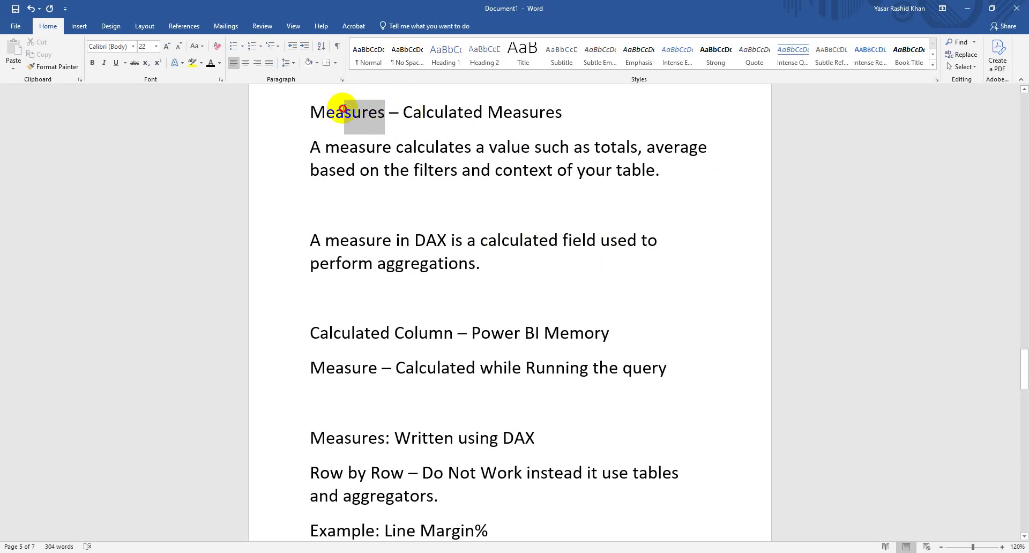
click(420, 207)
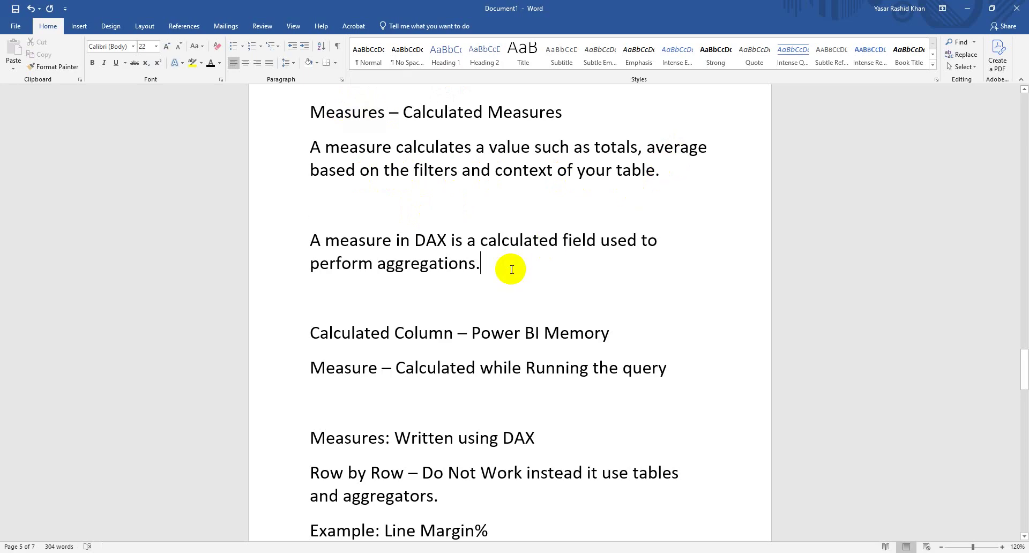
Review the note defining a measure in DAX as a calculated field, highlighting "DAX" and "aggregations".
scroll(512, 269, down, 2)
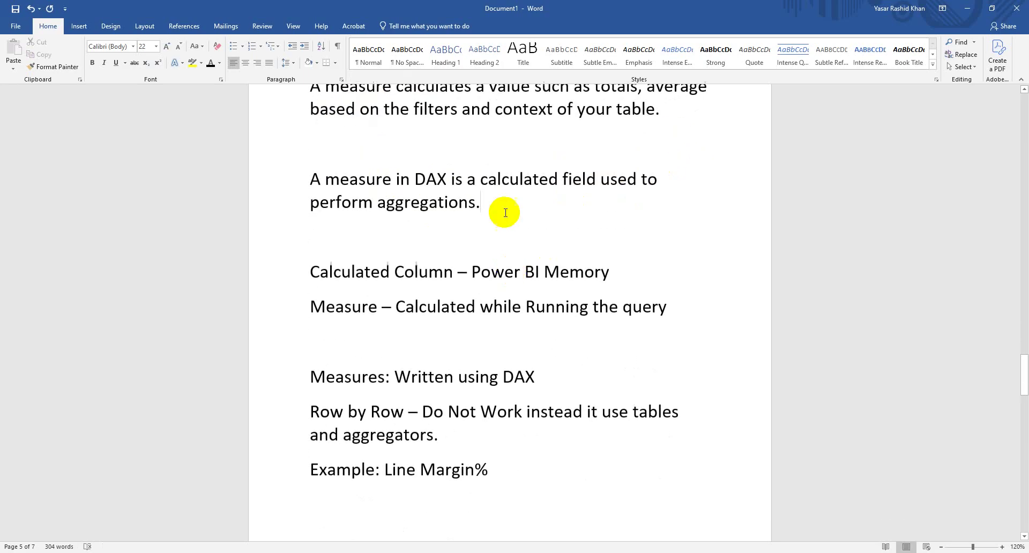
double_click(431, 179)
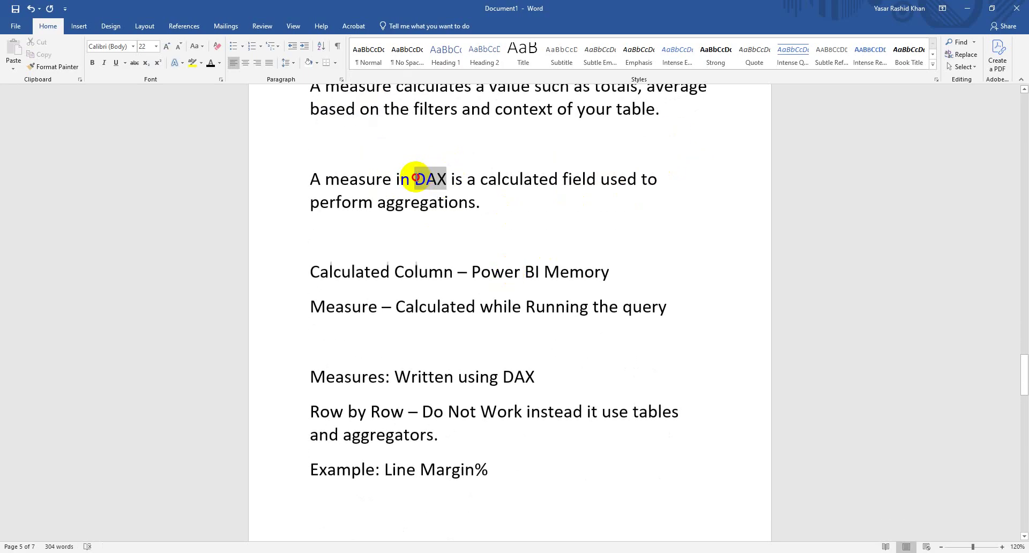
click(366, 179)
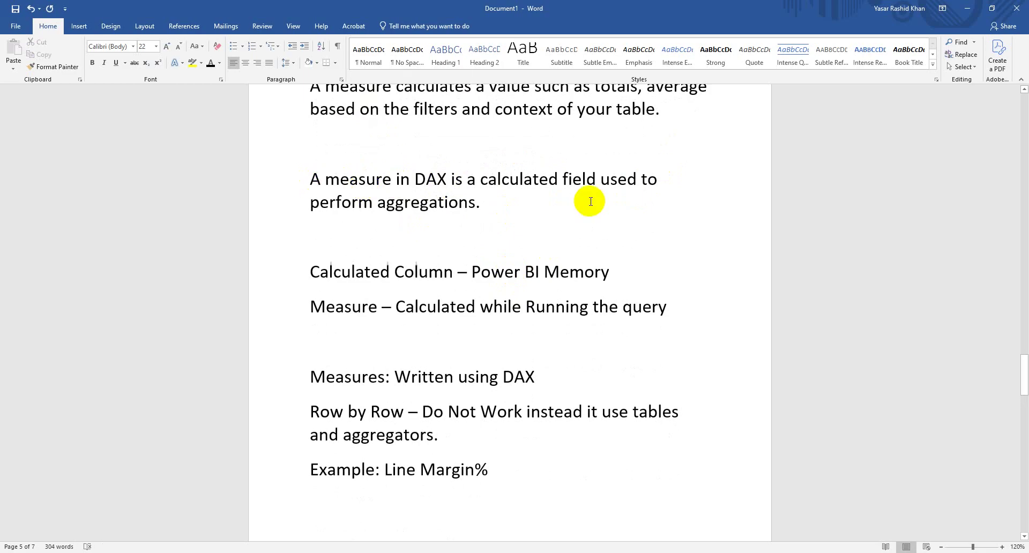
drag(484, 203, 381, 202)
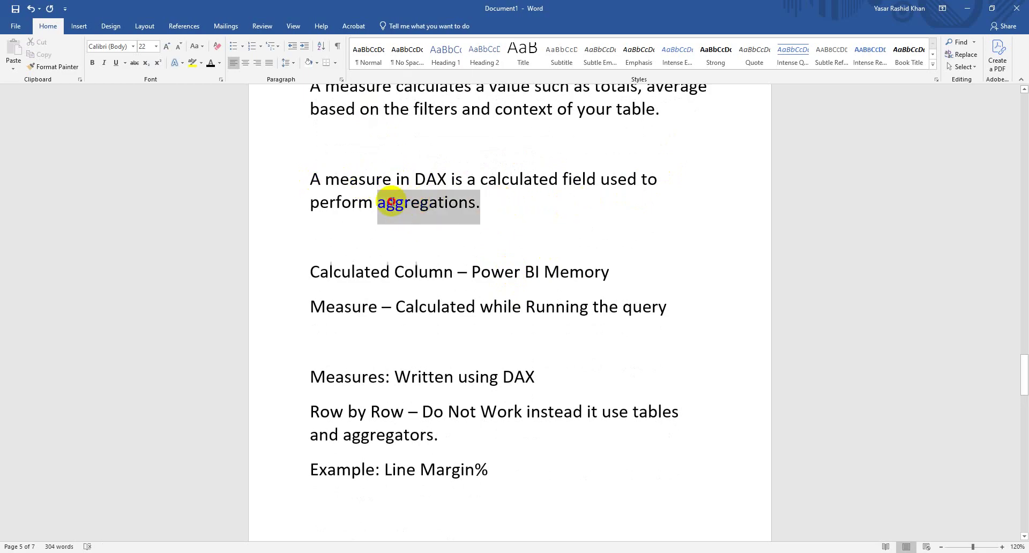
click(421, 283)
Insert "CPU Memory -" before "Calculated while Running the query" in the Measure note, below the Power BI Memory line.
scroll(421, 283, down, 2)
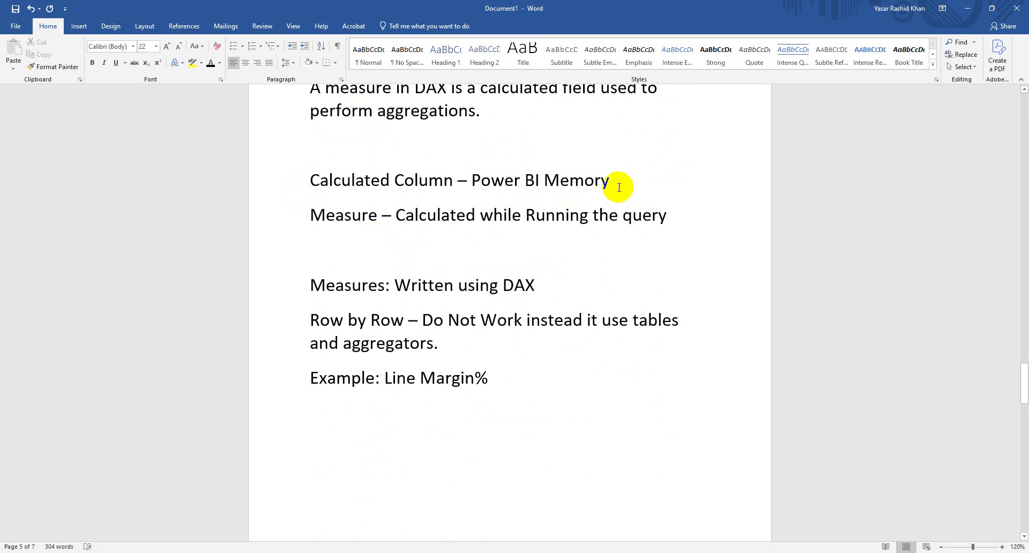
drag(614, 182, 459, 180)
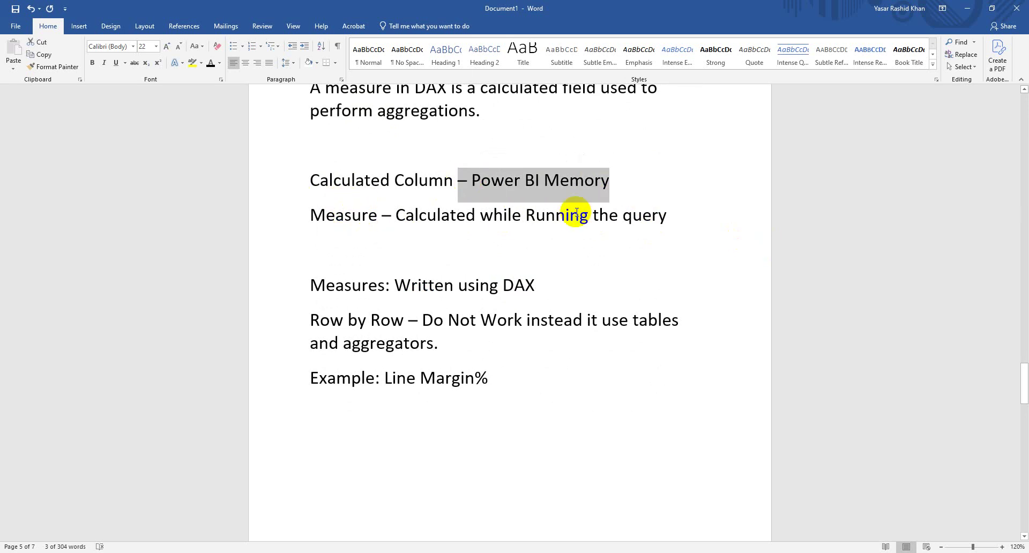
click(401, 214)
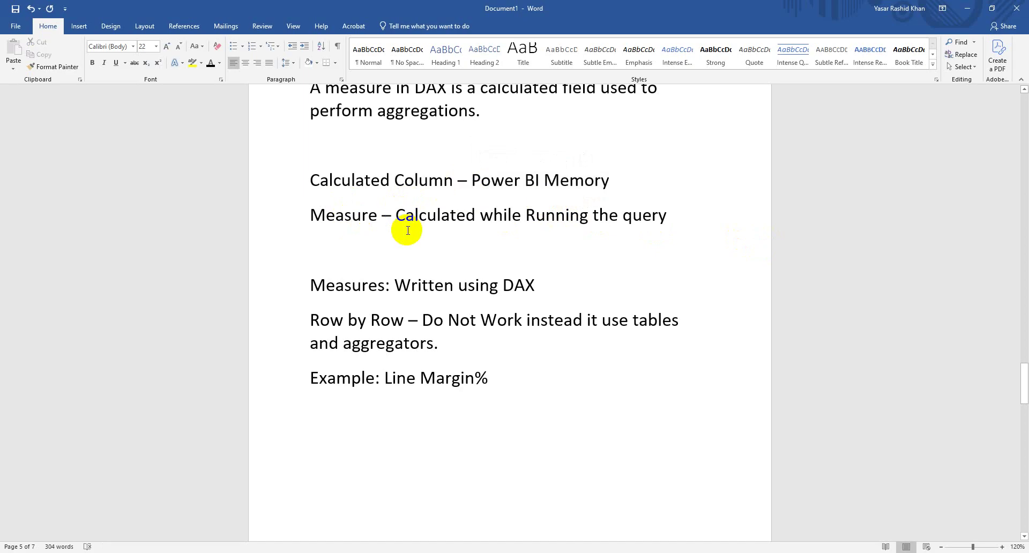
text(CPU )
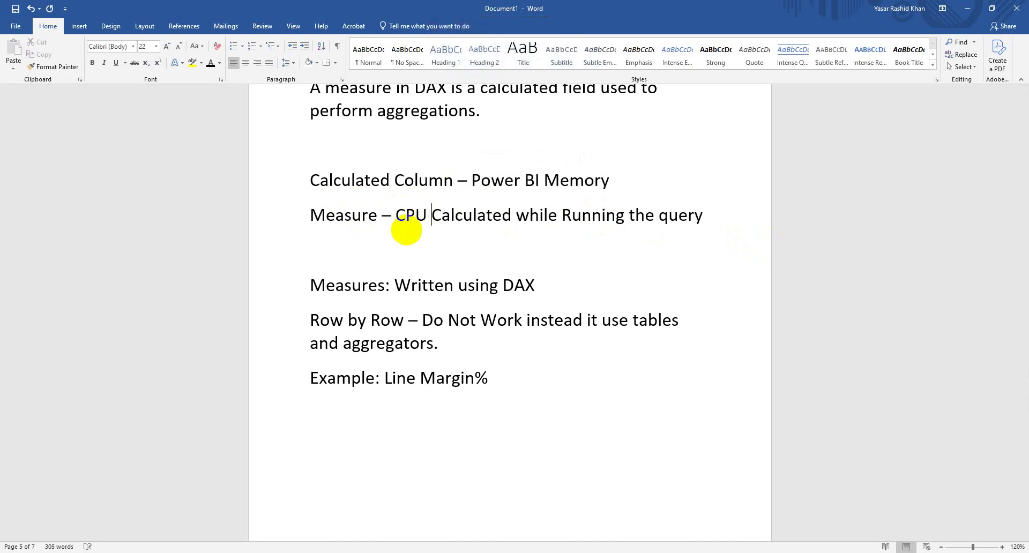
text(Memory)
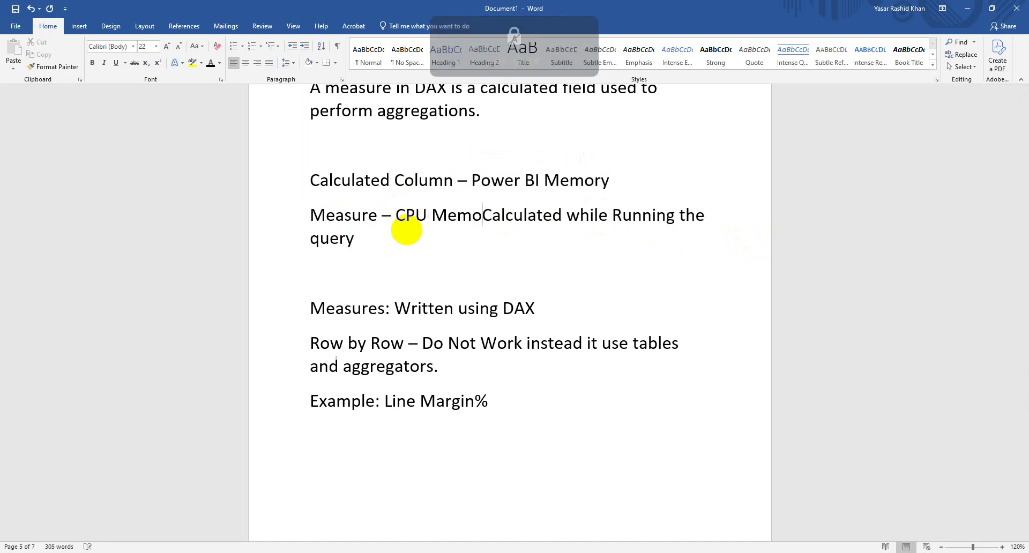
text( -)
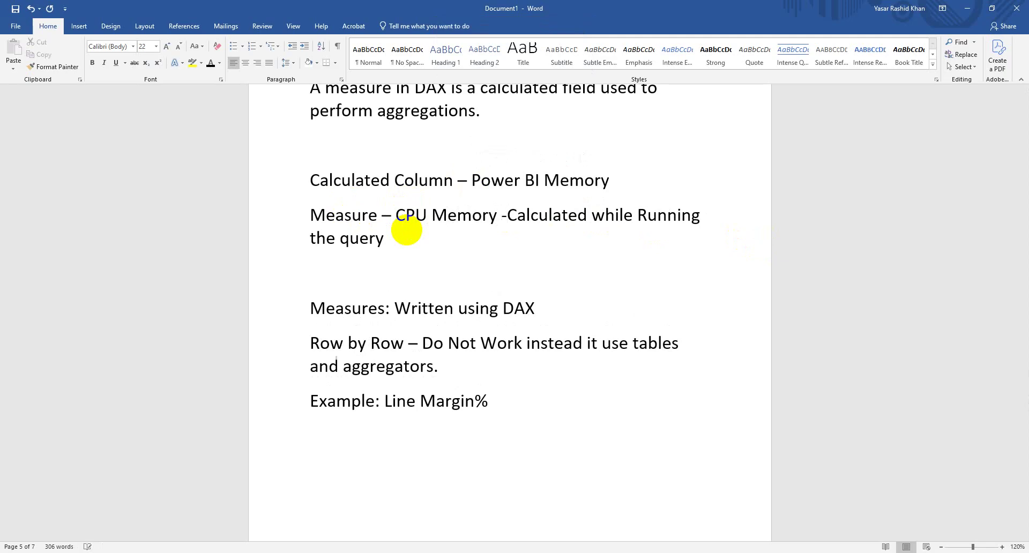
Review the notes on measures being written using DAX and using tables and aggregators instead of working row by row.
scroll(503, 266, down, 2)
click(505, 216)
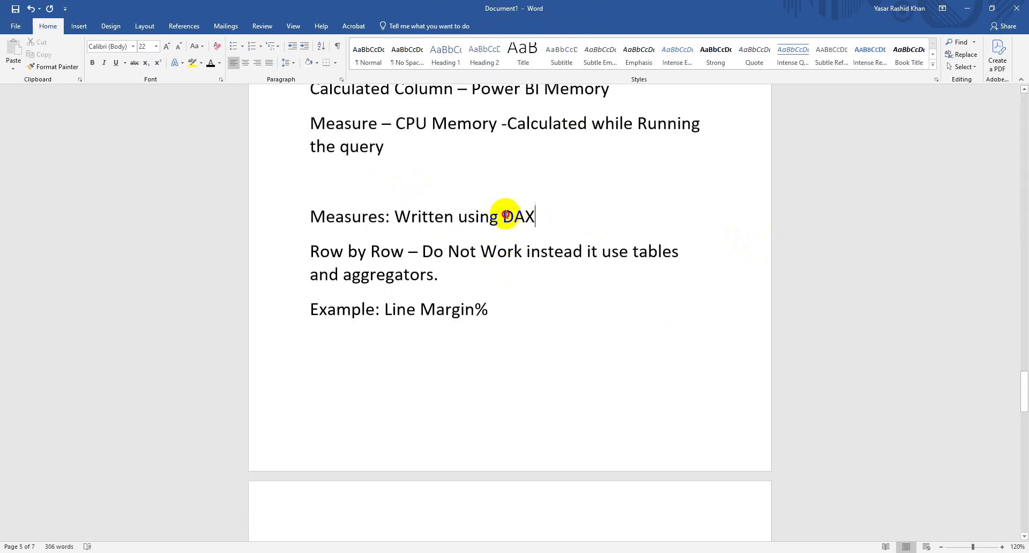
drag(506, 216, 409, 214)
click(450, 270)
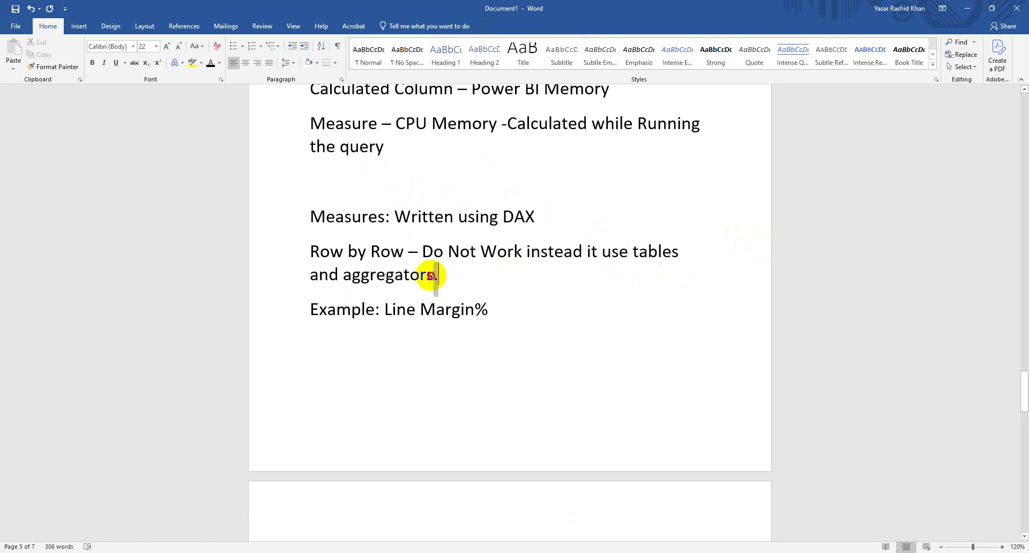
click(556, 304)
Review the Line Margin% example and the naming convention notes for measures and calculated columns.
scroll(558, 300, down, 3)
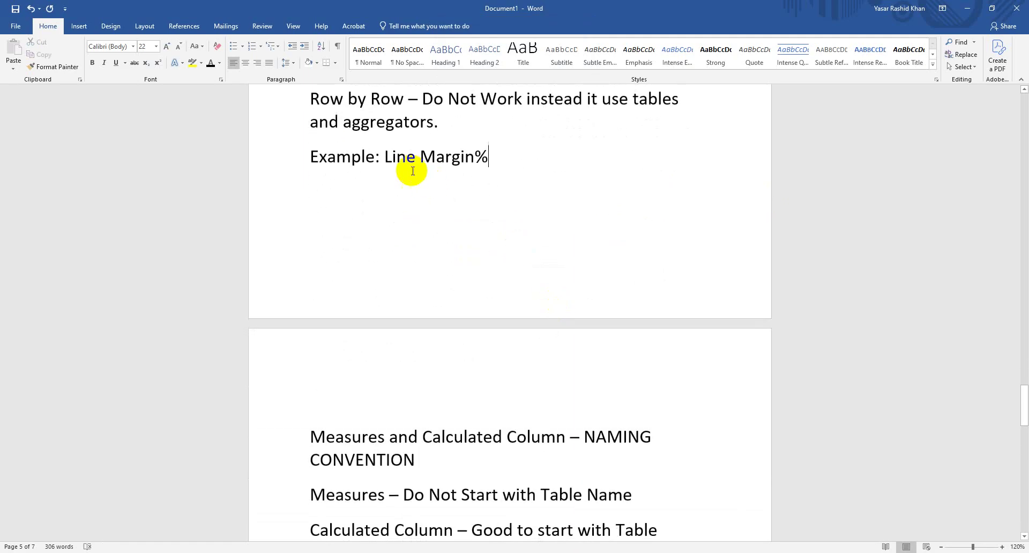
scroll(401, 246, down, 2)
click(380, 246)
scroll(420, 252, down, 2)
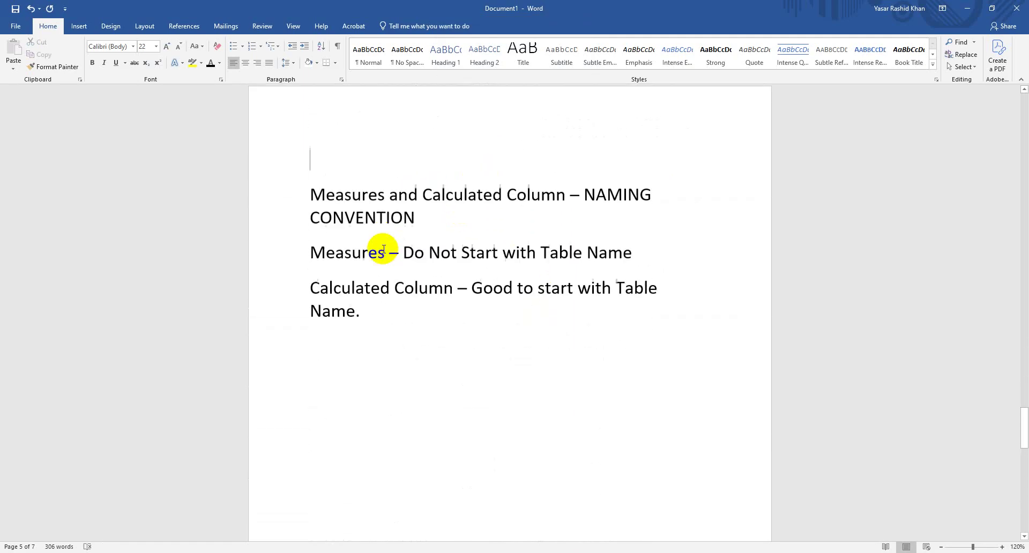
scroll(551, 275, down, 4)
scroll(538, 296, up, 3)
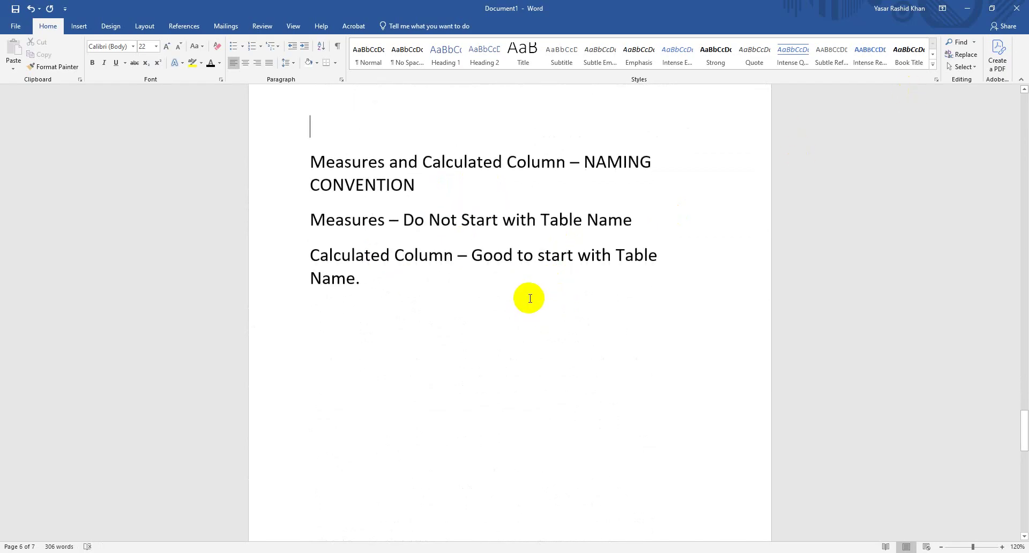
Go back through the notes to the POWER BI title at the beginning of the document.
scroll(528, 303, up, 20)
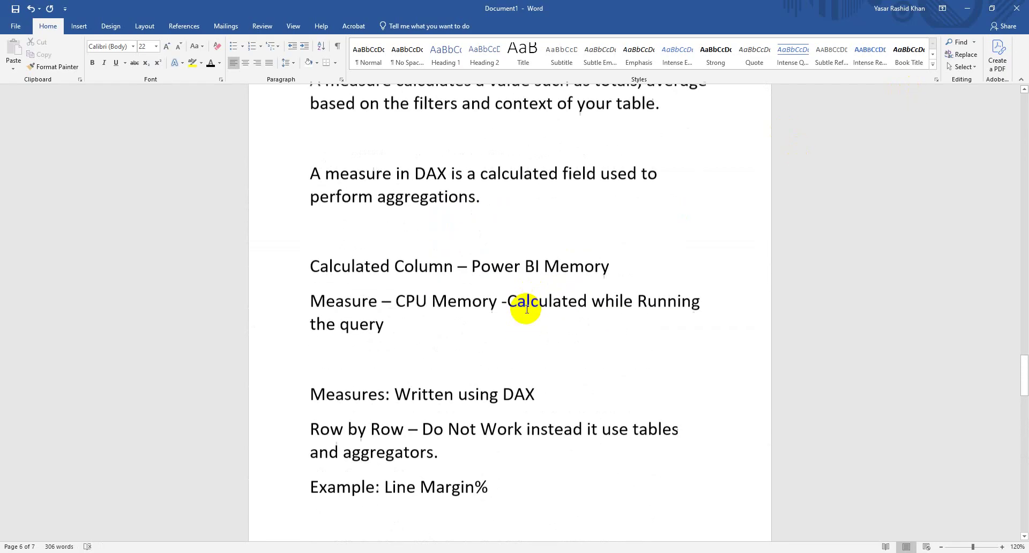
scroll(526, 309, up, 14)
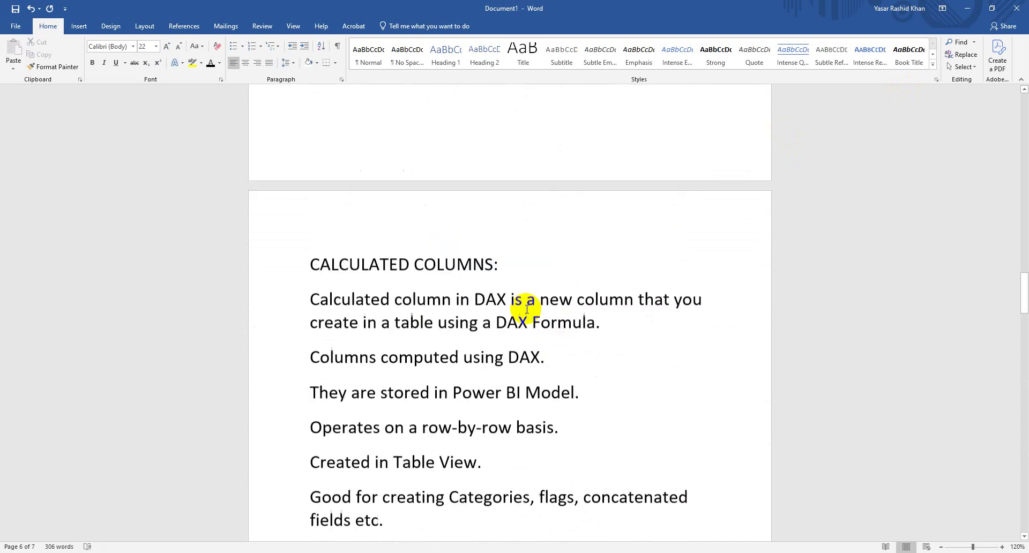
scroll(616, 308, up, 7)
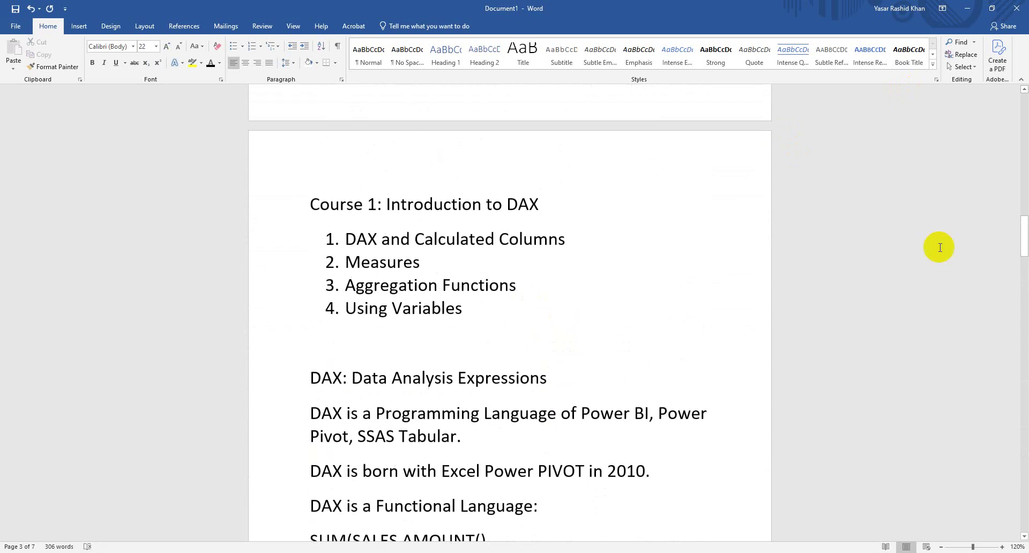
drag(1023, 192, 1010, 101)
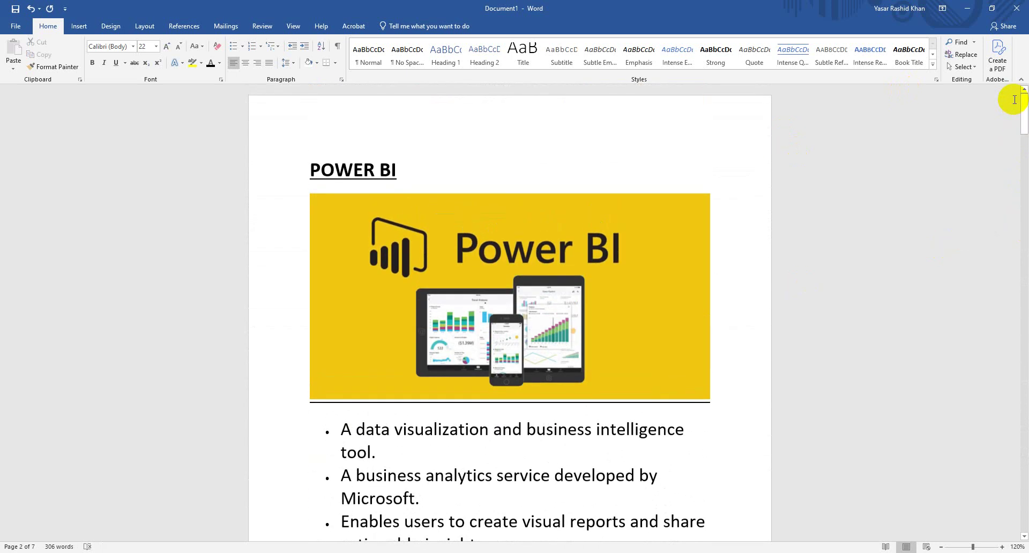